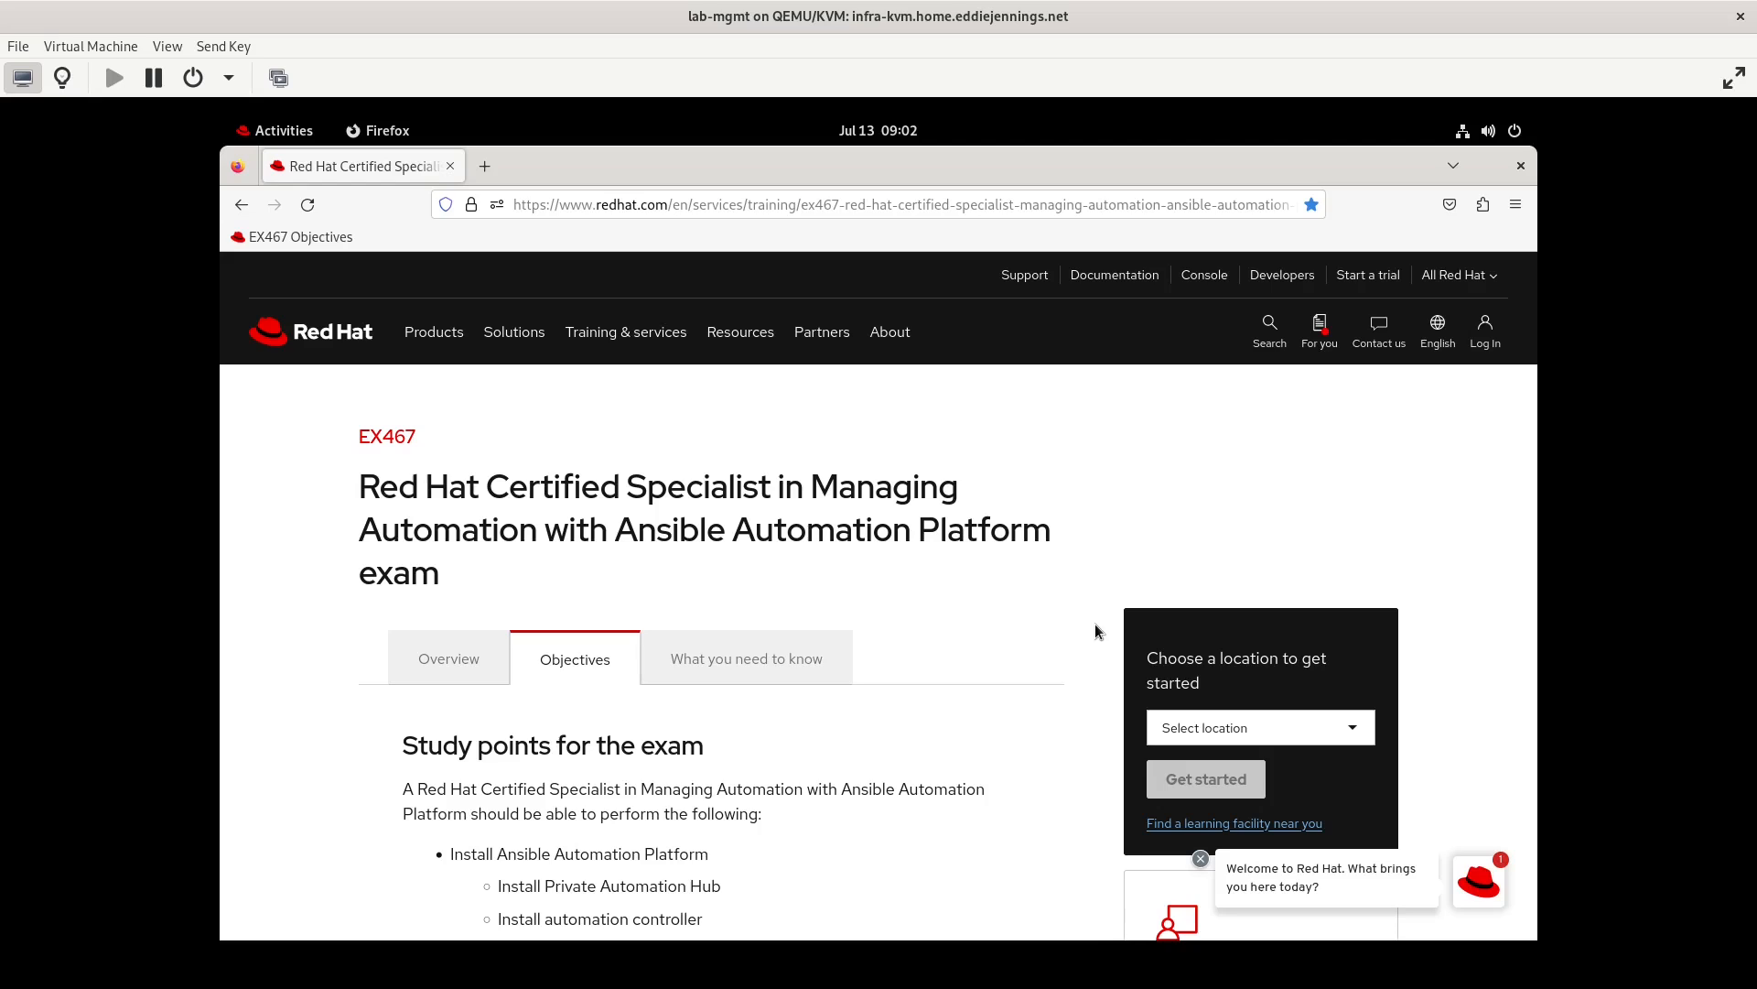
Open the Automation Hub site at lab-hub.internal.ejslab.com in a new browser tab
{"action": "scroll", "coordinate": [843, 754], "scroll_direction": "down", "scroll_amount": 5}
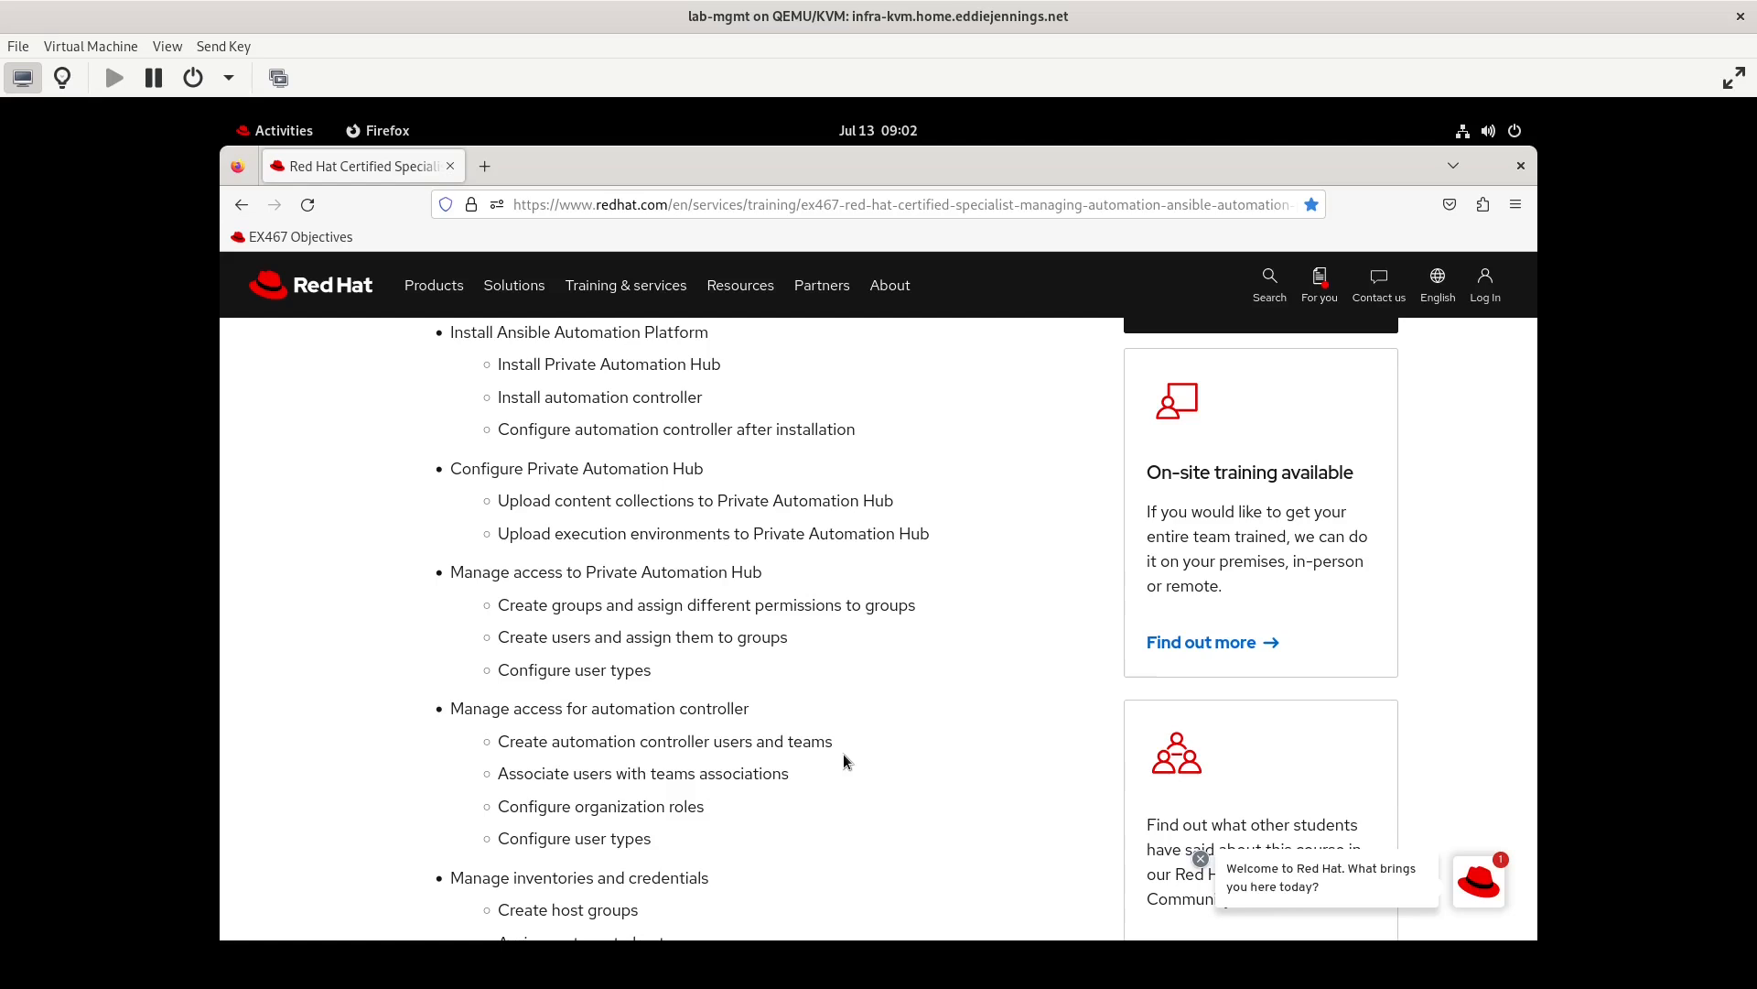
{"action": "left_click", "coordinate": [485, 166]}
{"action": "type", "text": "la"}
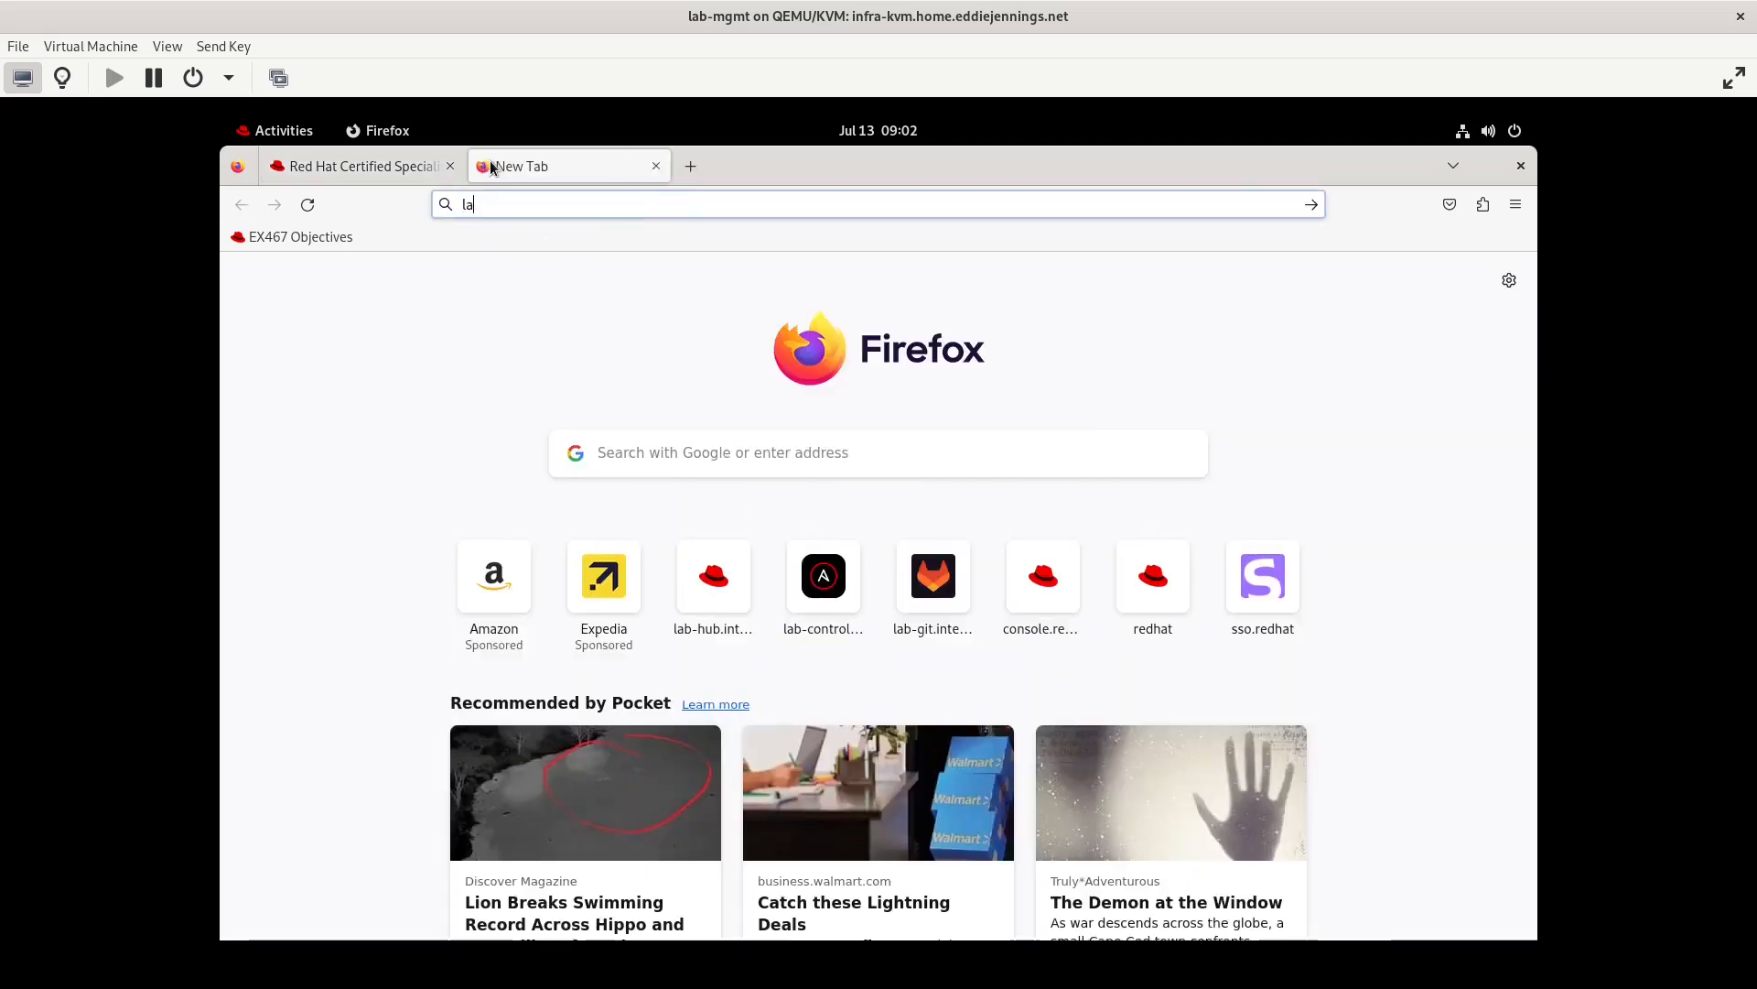
{"action": "type", "text": "b-hub"}
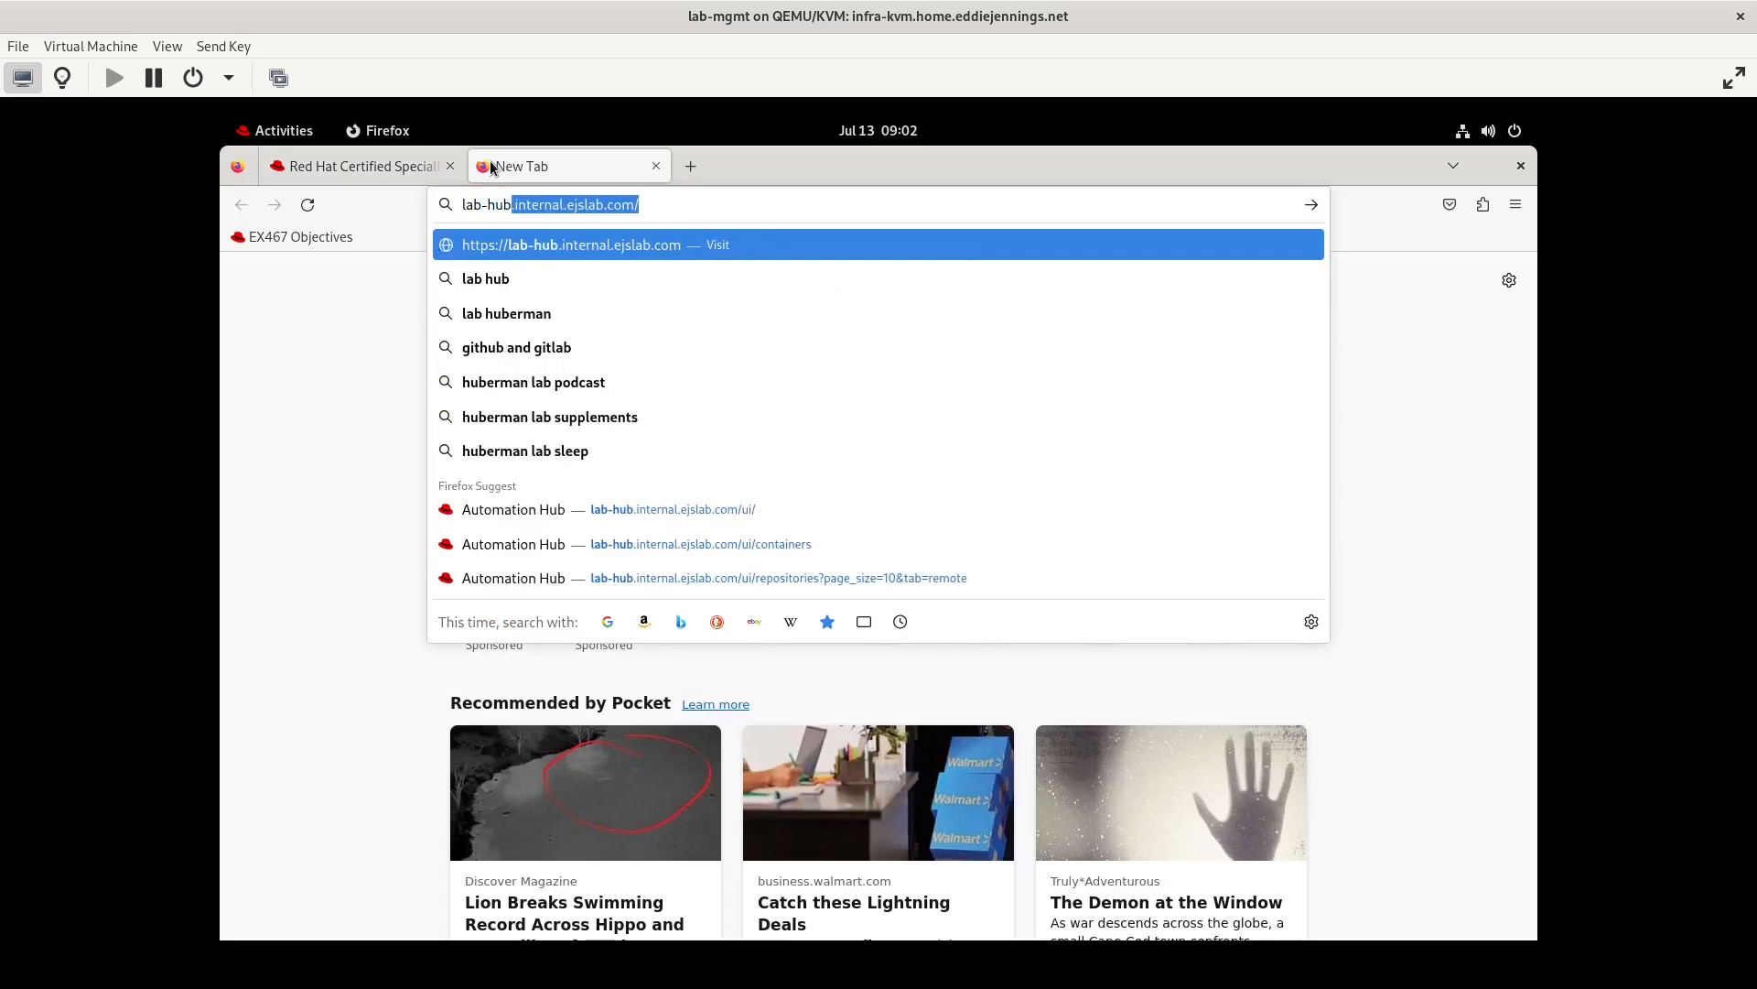
{"action": "key", "text": "Return"}
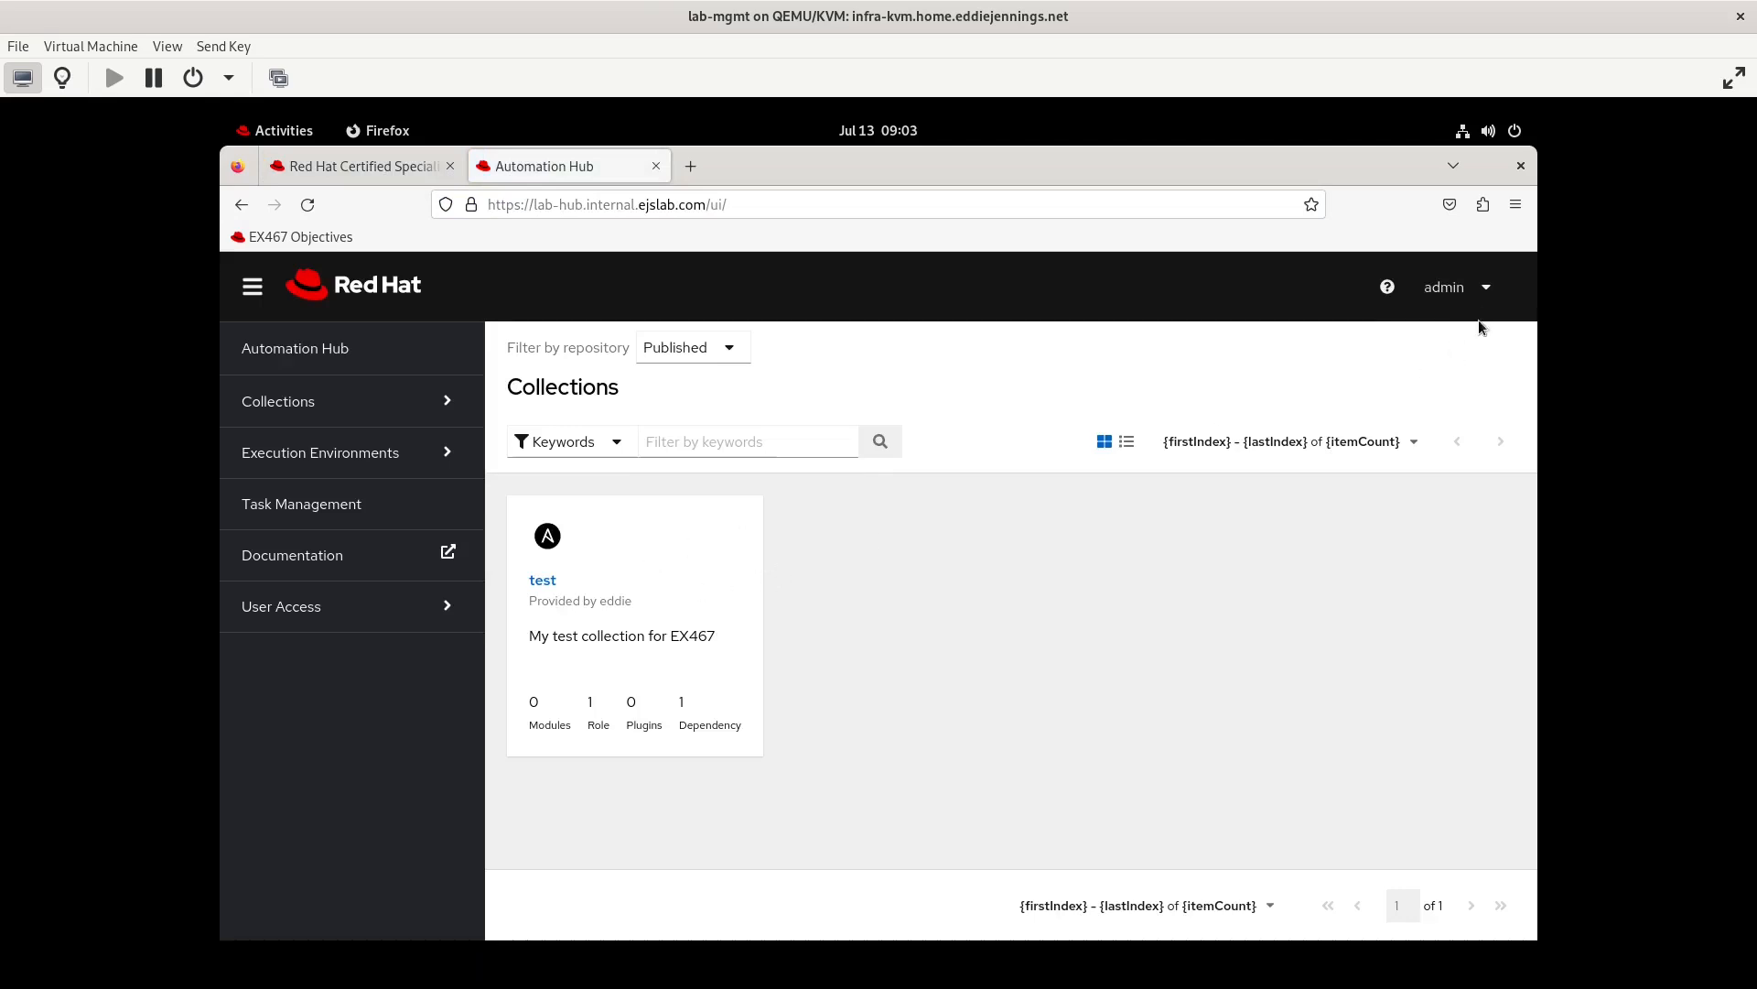
Open the Users list in Automation Hub's User Access section
{"action": "left_click", "coordinate": [1480, 289]}
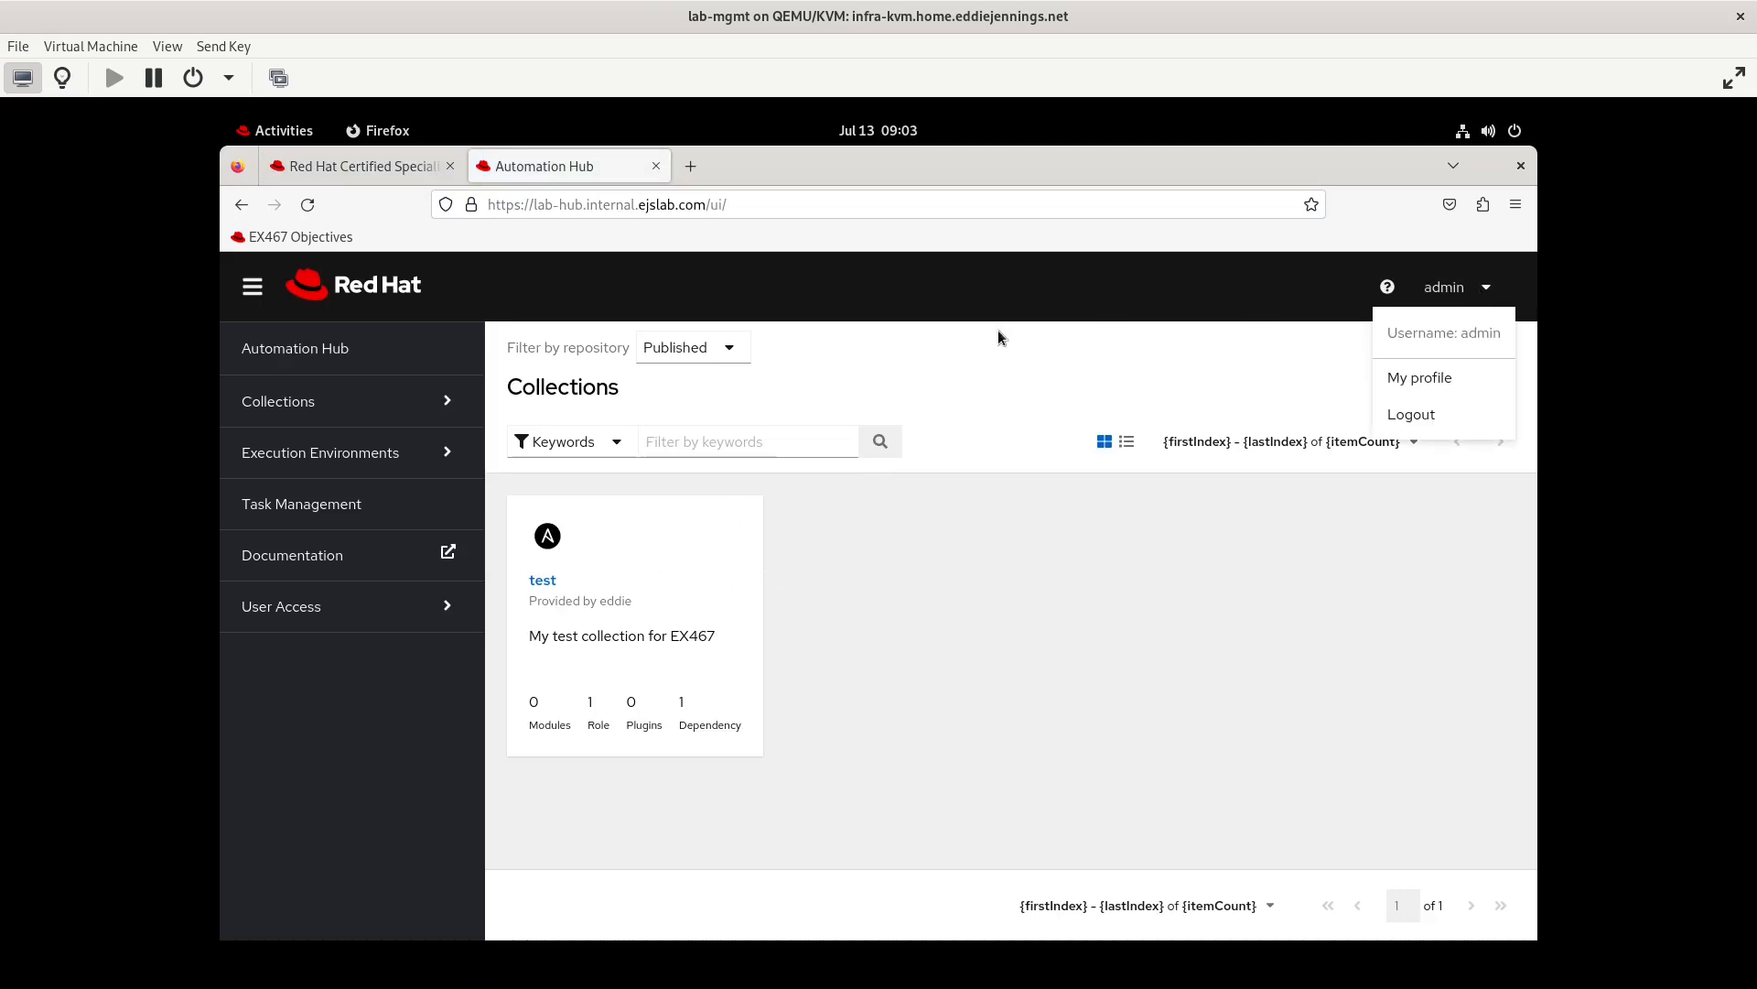
{"action": "left_click", "coordinate": [877, 304]}
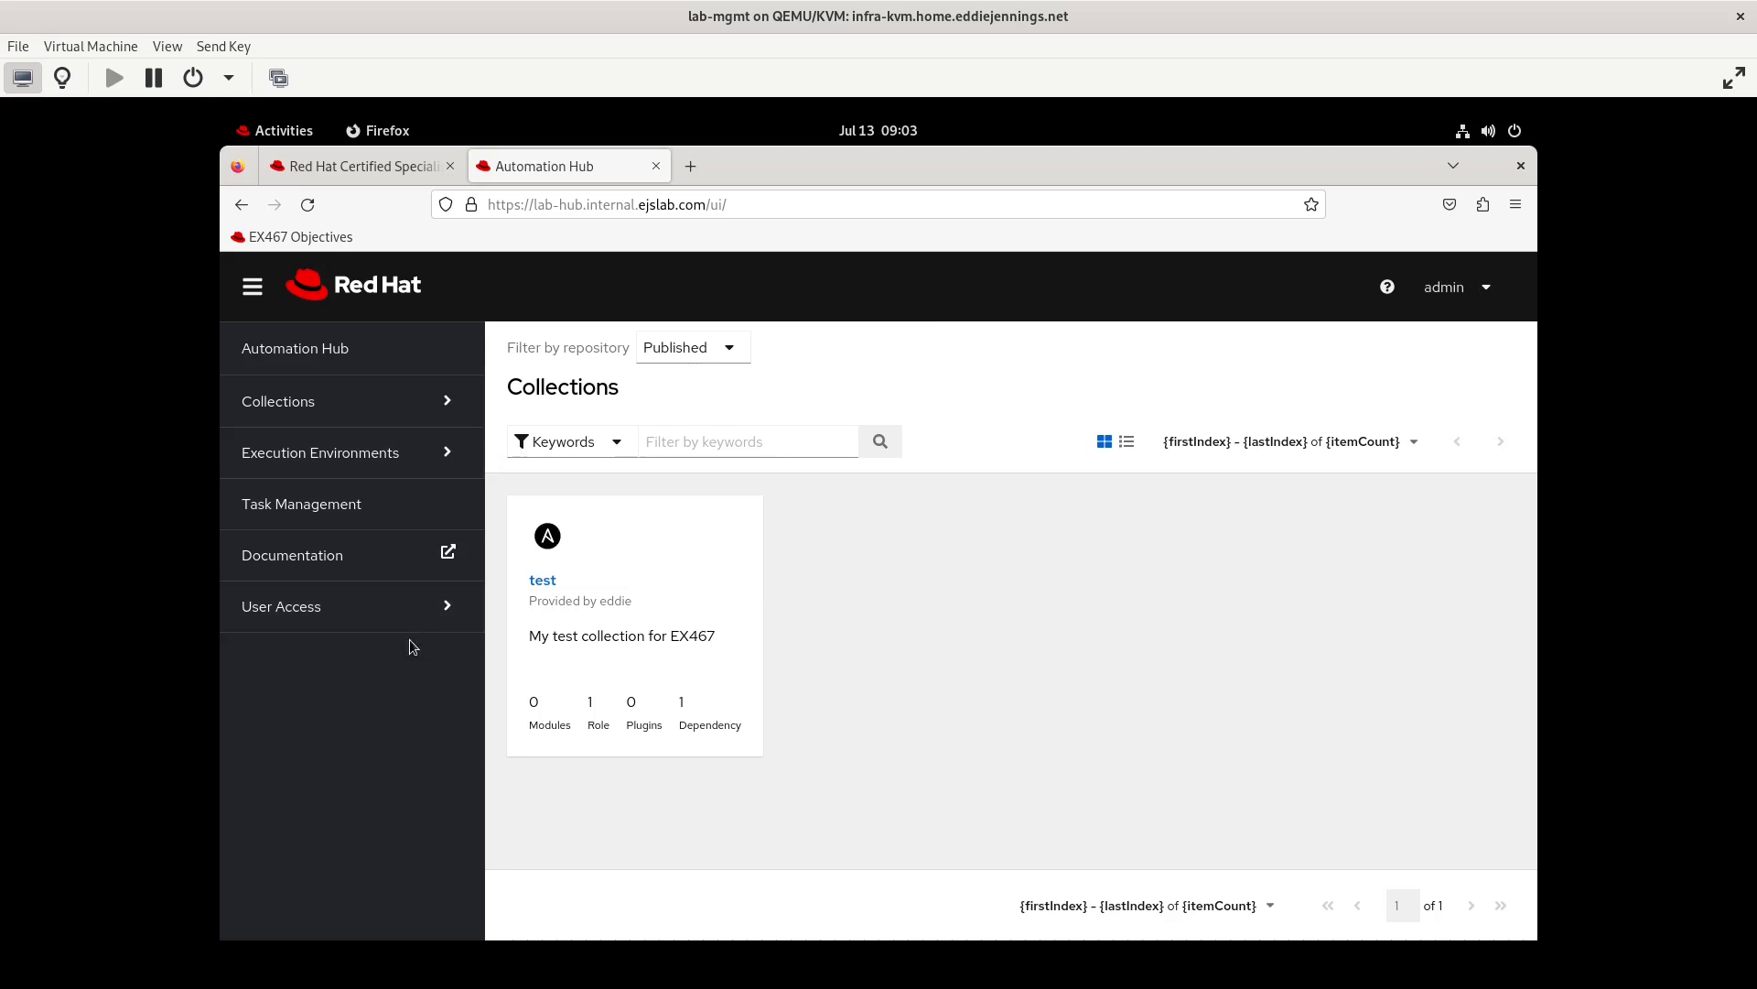
{"action": "left_click", "coordinate": [356, 627]}
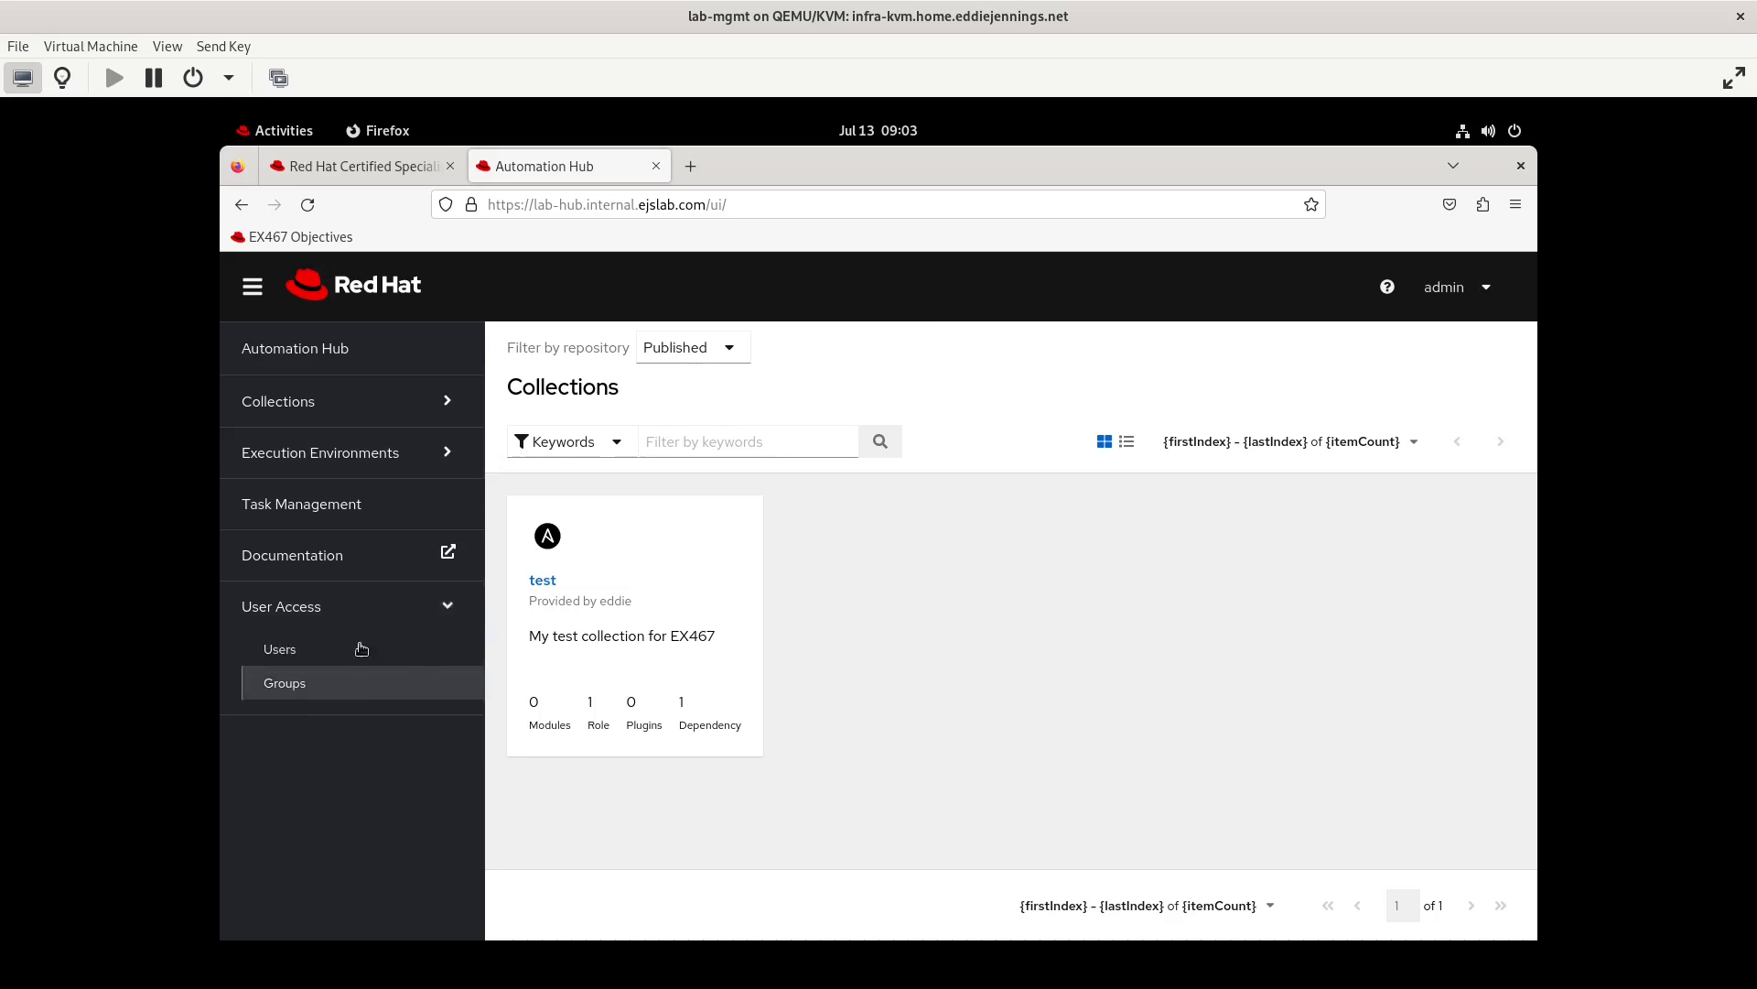
{"action": "left_click", "coordinate": [376, 687]}
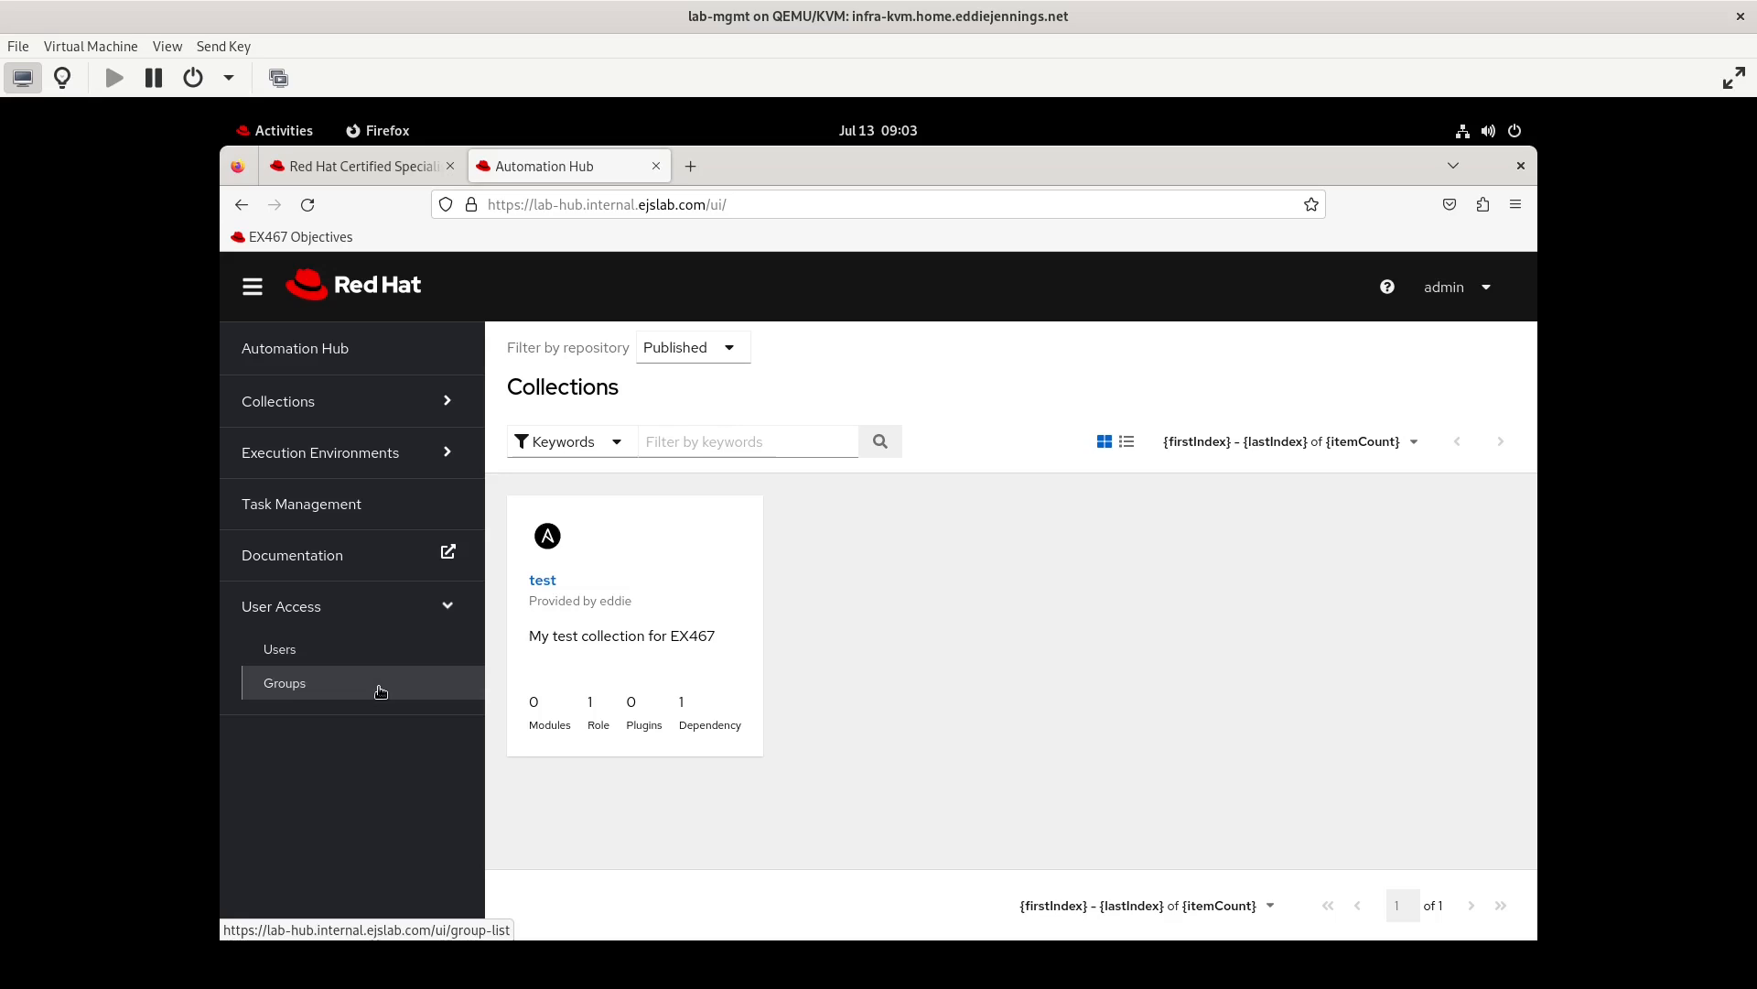
{"action": "left_click", "coordinate": [361, 166]}
{"action": "left_click", "coordinate": [542, 161]}
{"action": "left_click", "coordinate": [303, 656]}
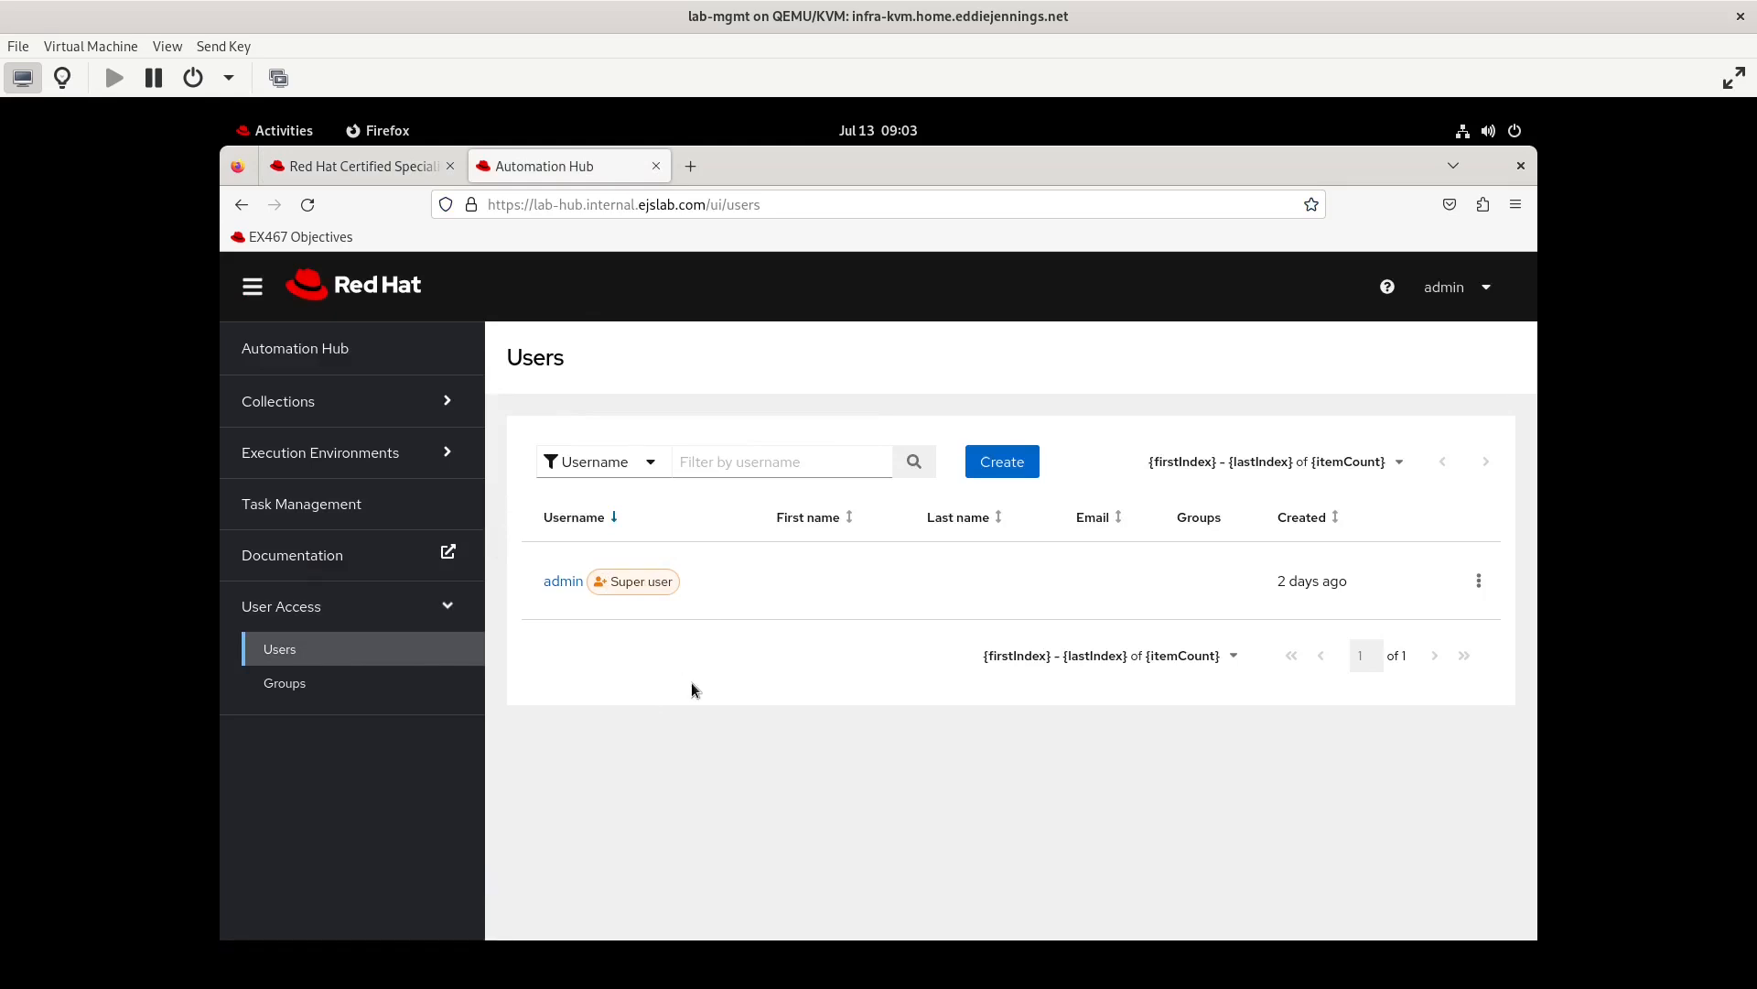
Start creating a new user with the username testeruser1
{"action": "left_click", "coordinate": [1007, 465]}
{"action": "left_click", "coordinate": [691, 500]}
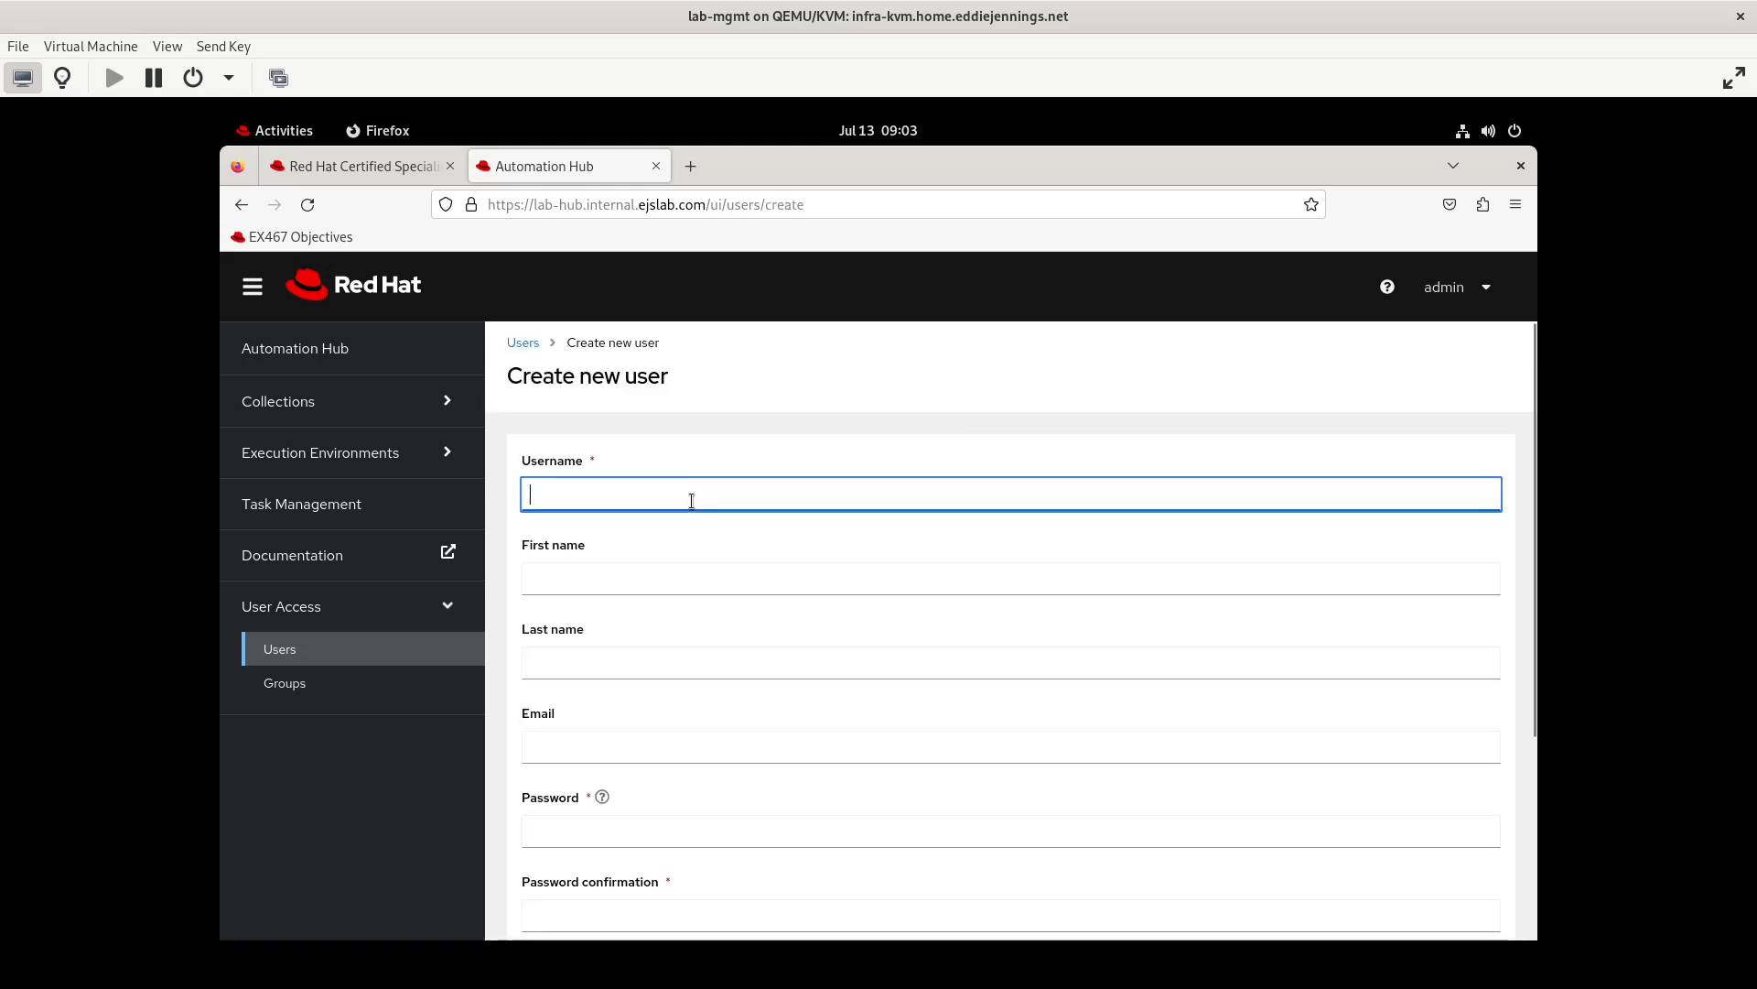
{"action": "type", "text": "t"}
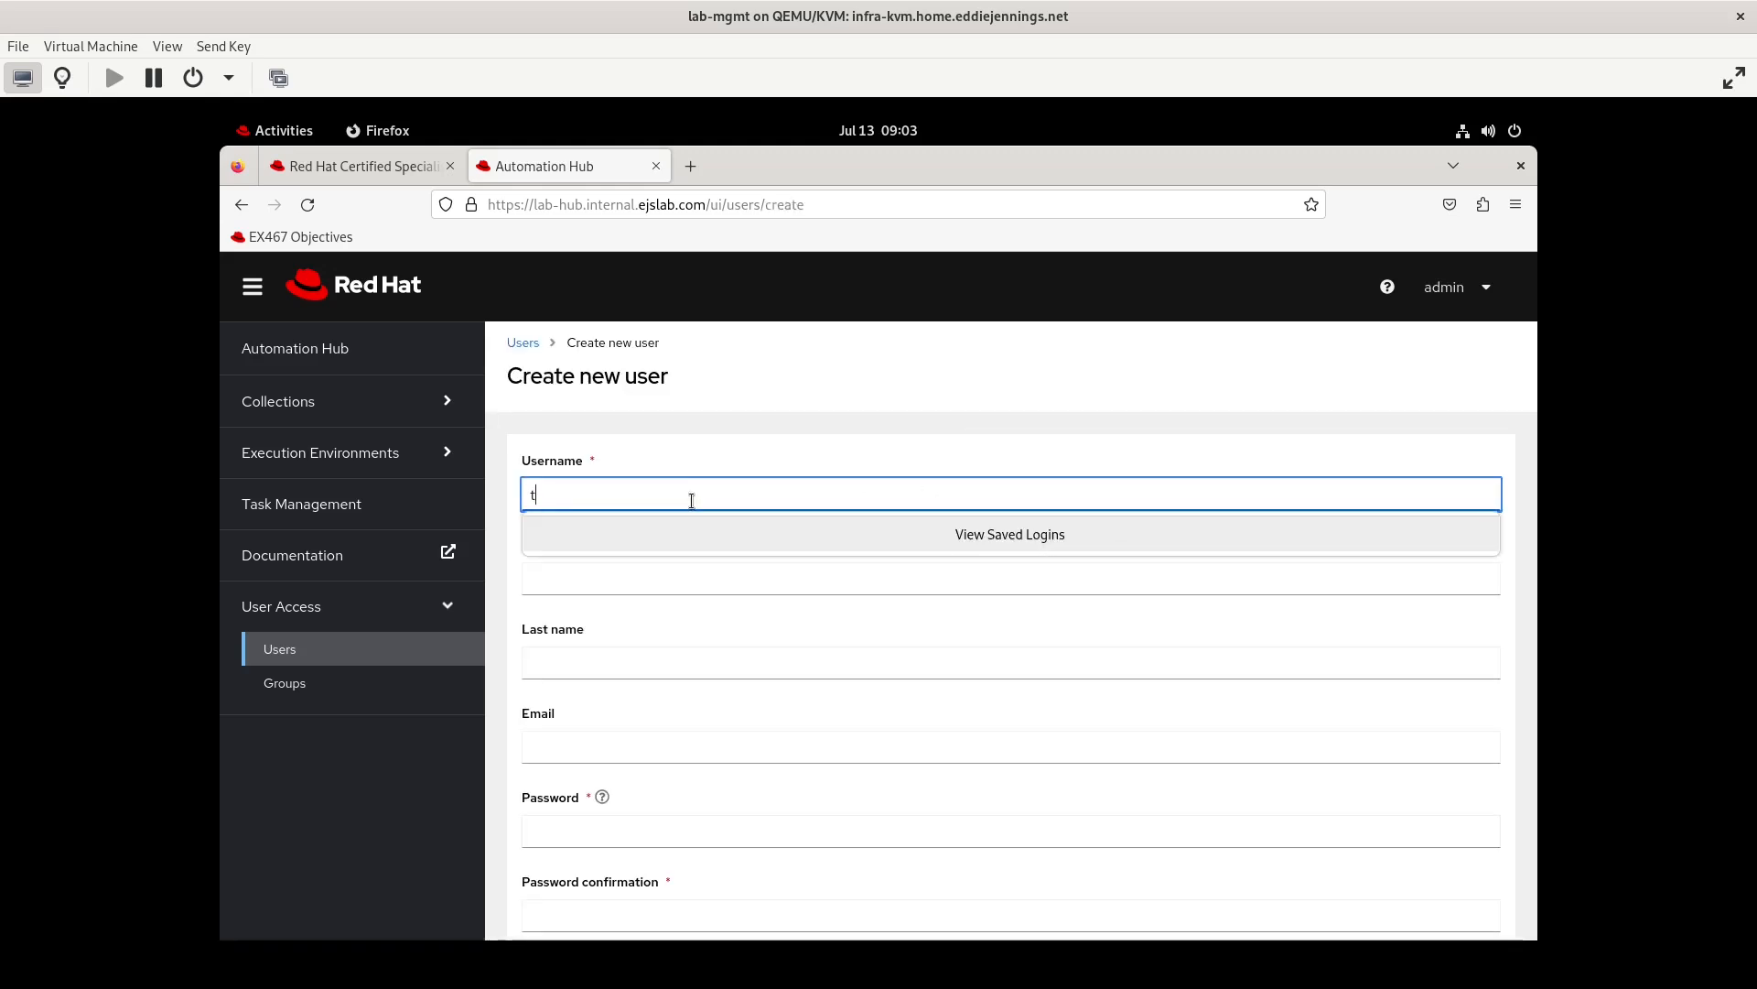
{"action": "type", "text": "esteruserr1"}
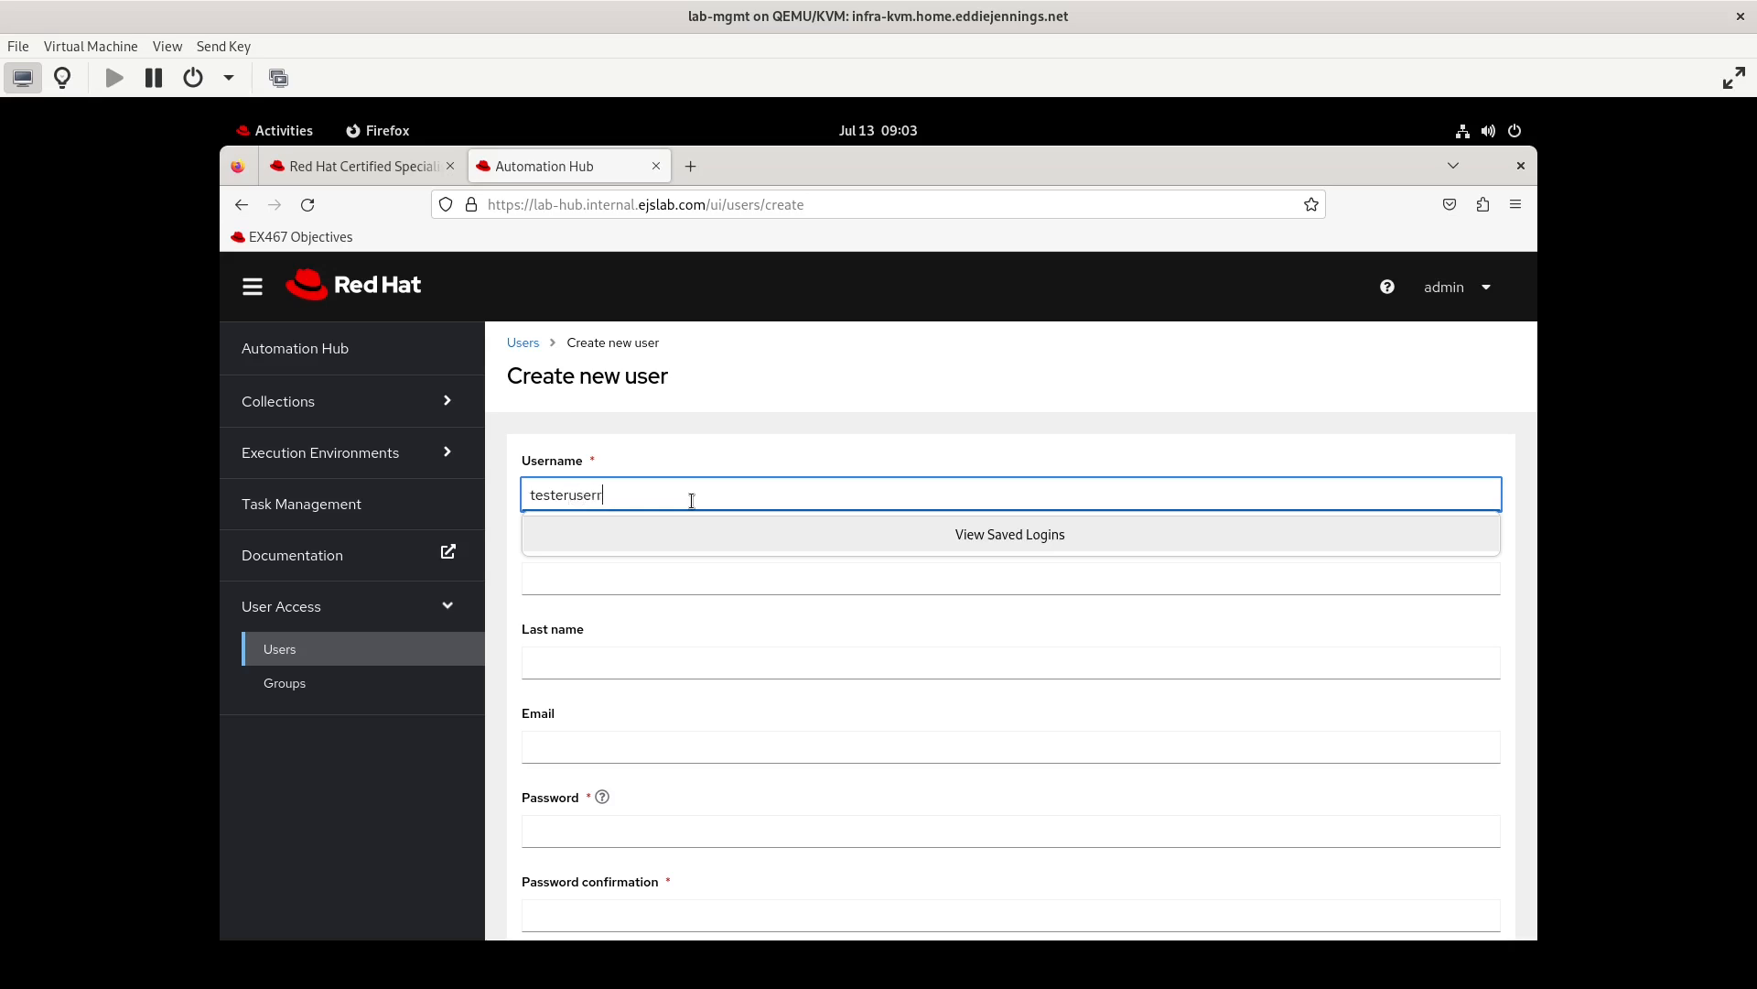
{"action": "key", "text": "BackSpace"}
{"action": "key", "text": "BackSpace"}
{"action": "key", "text": "BackSpace"}
{"action": "type", "text": "r1"}
Set the new user's first name to Test and last name to User1
{"action": "left_click", "coordinate": [632, 664]}
{"action": "left_click", "coordinate": [573, 572]}
{"action": "type", "text": "Test"}
{"action": "key", "text": "Tab"}
{"action": "type", "text": "User1"}
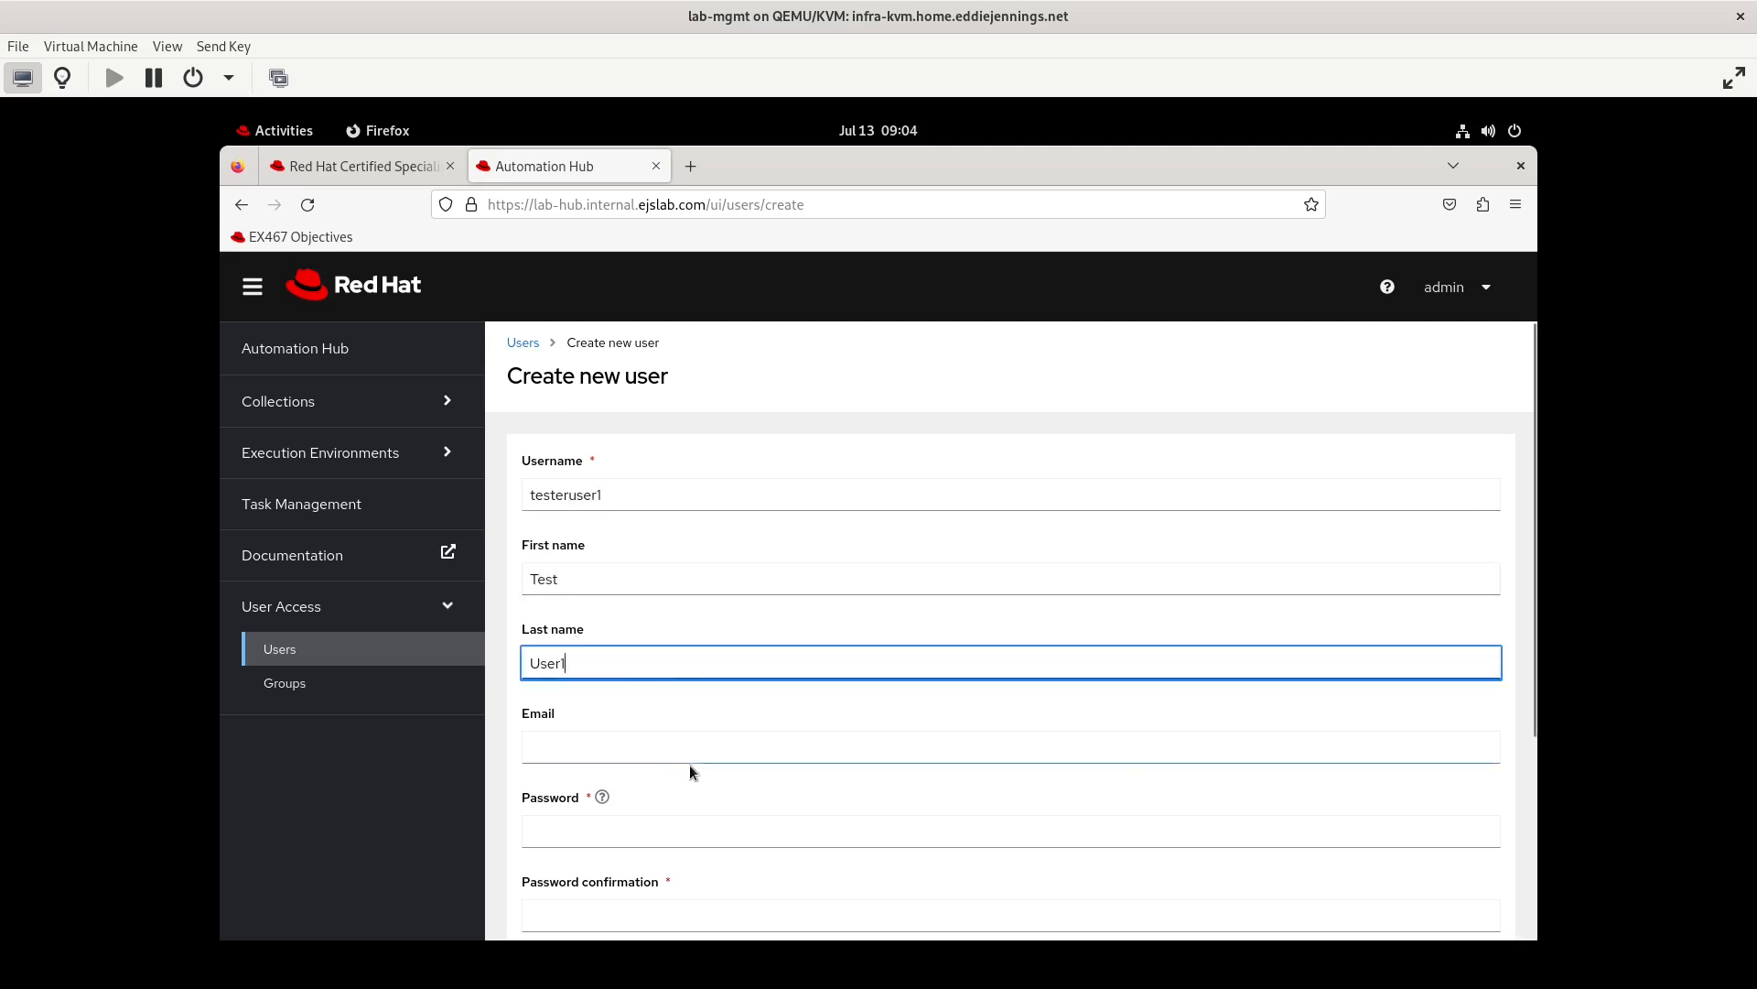
Enter and confirm the account password, enable the super user type, and try to save testeruser1
{"action": "scroll", "coordinate": [668, 828], "scroll_direction": "down", "scroll_amount": 3}
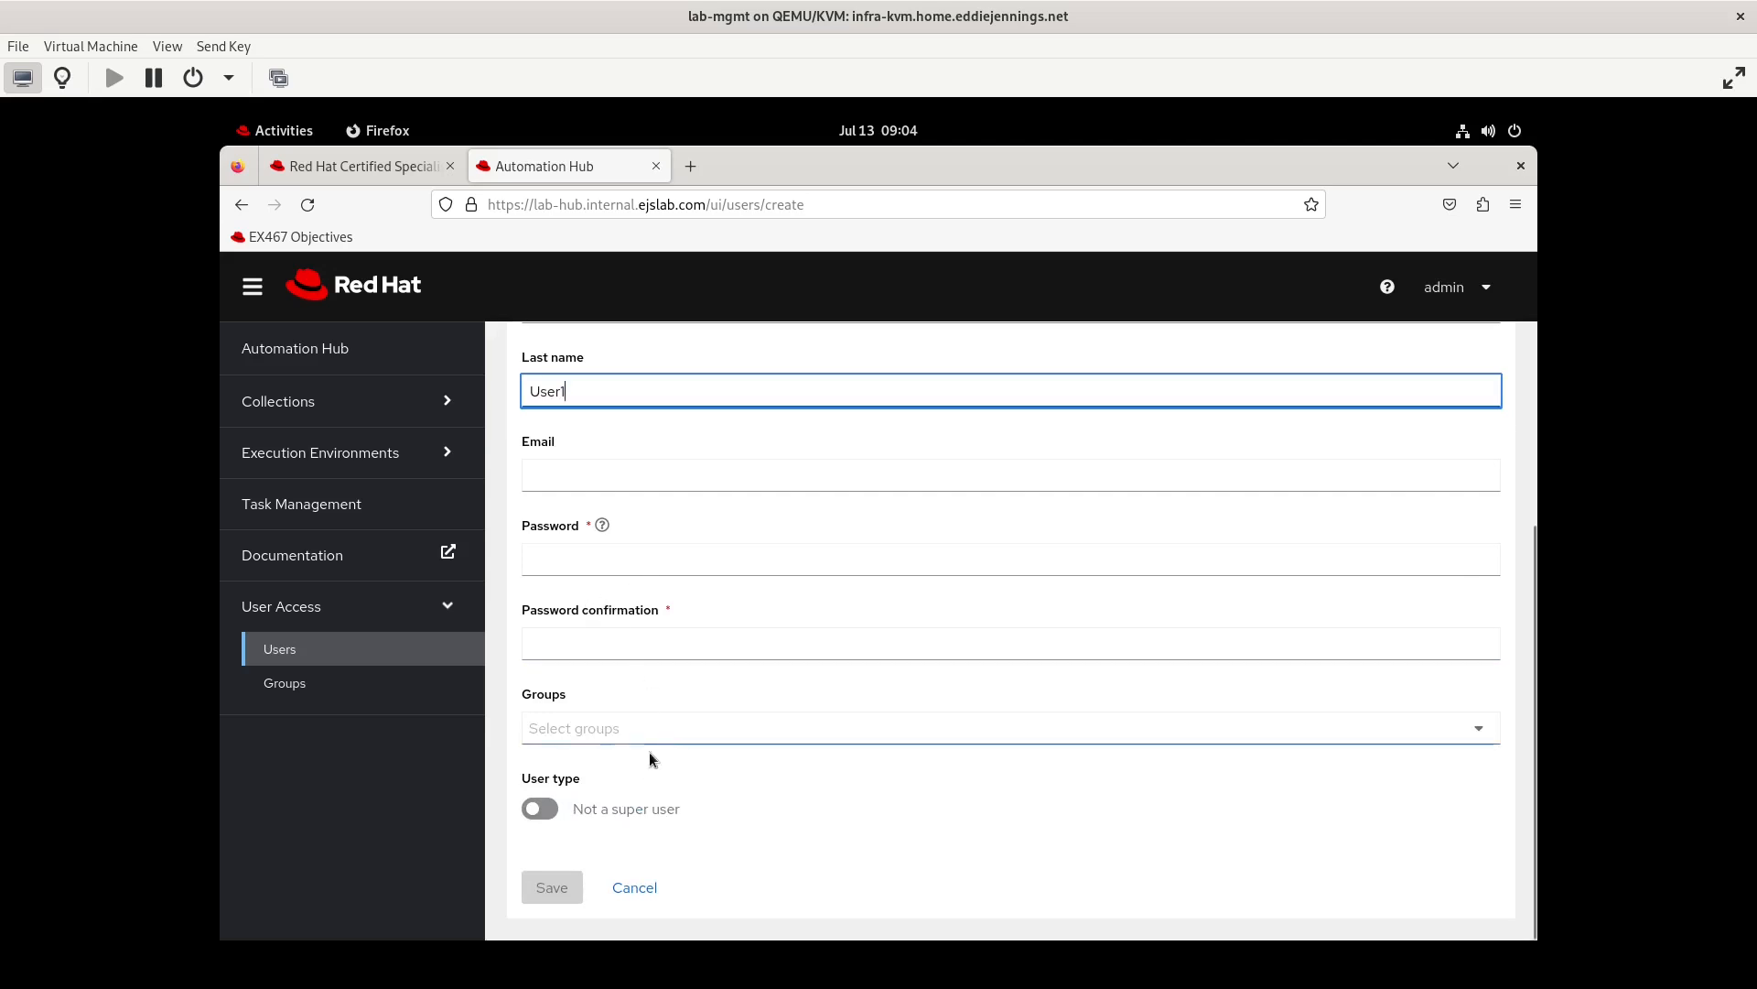
{"action": "left_click", "coordinate": [580, 565]}
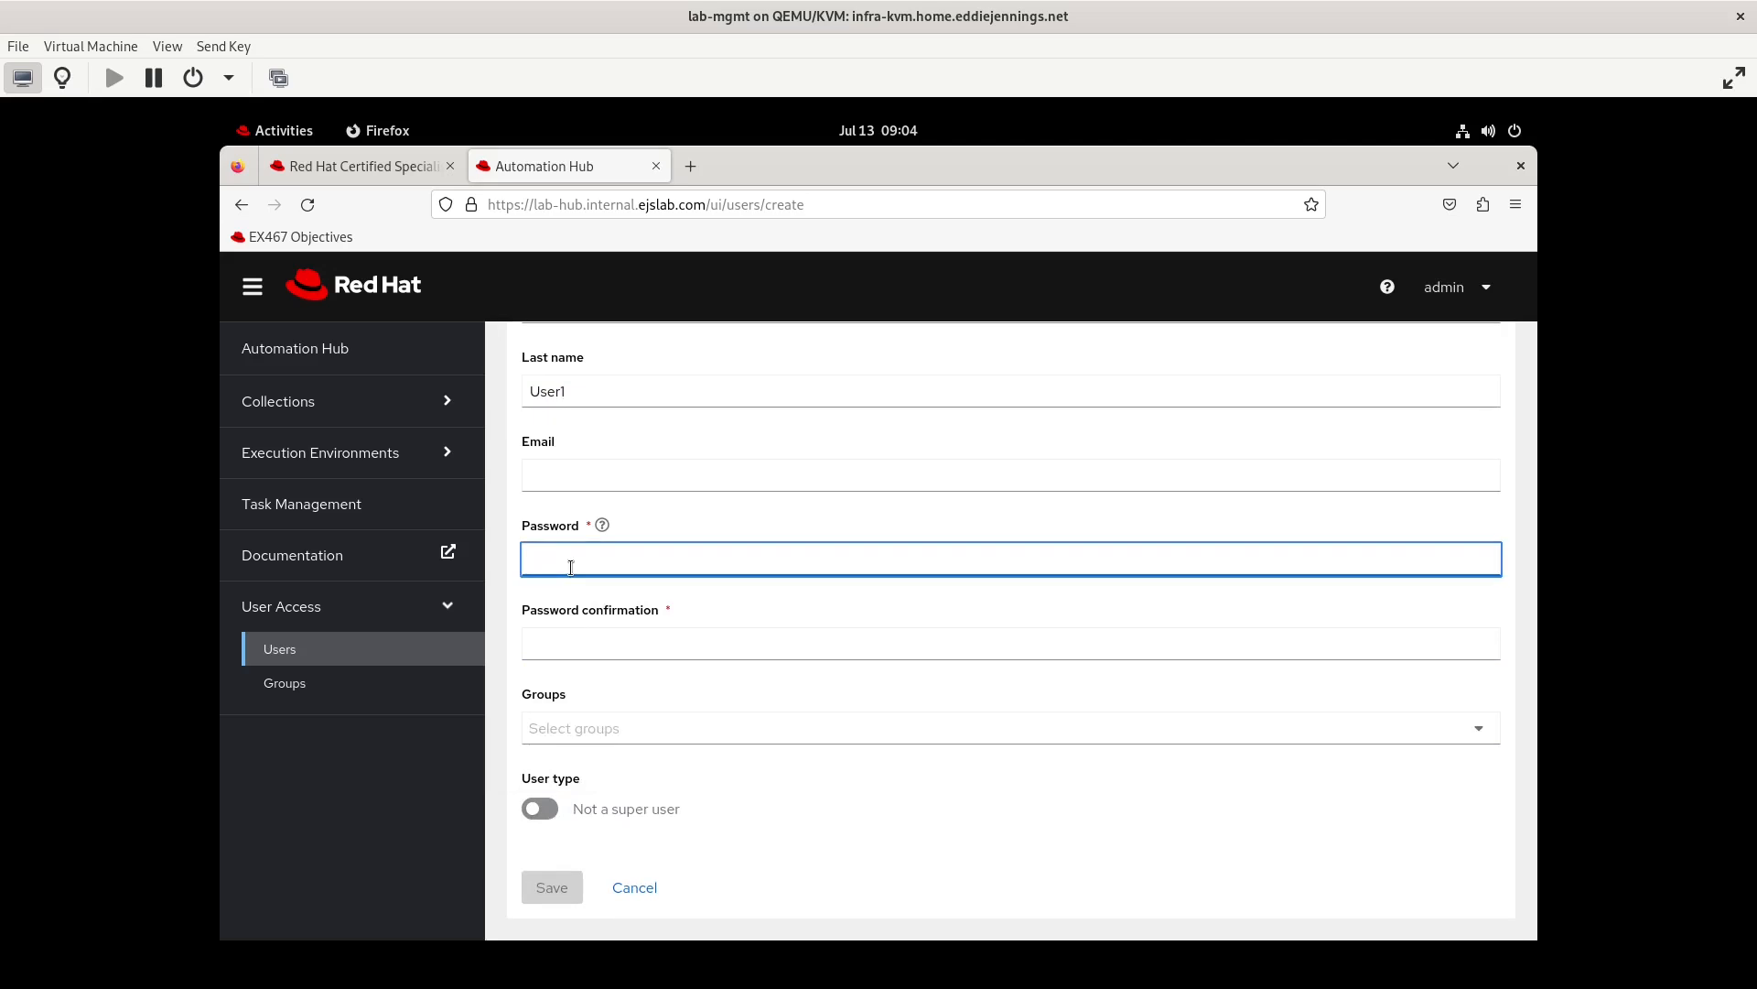
{"action": "type", "text": "•••••••"}
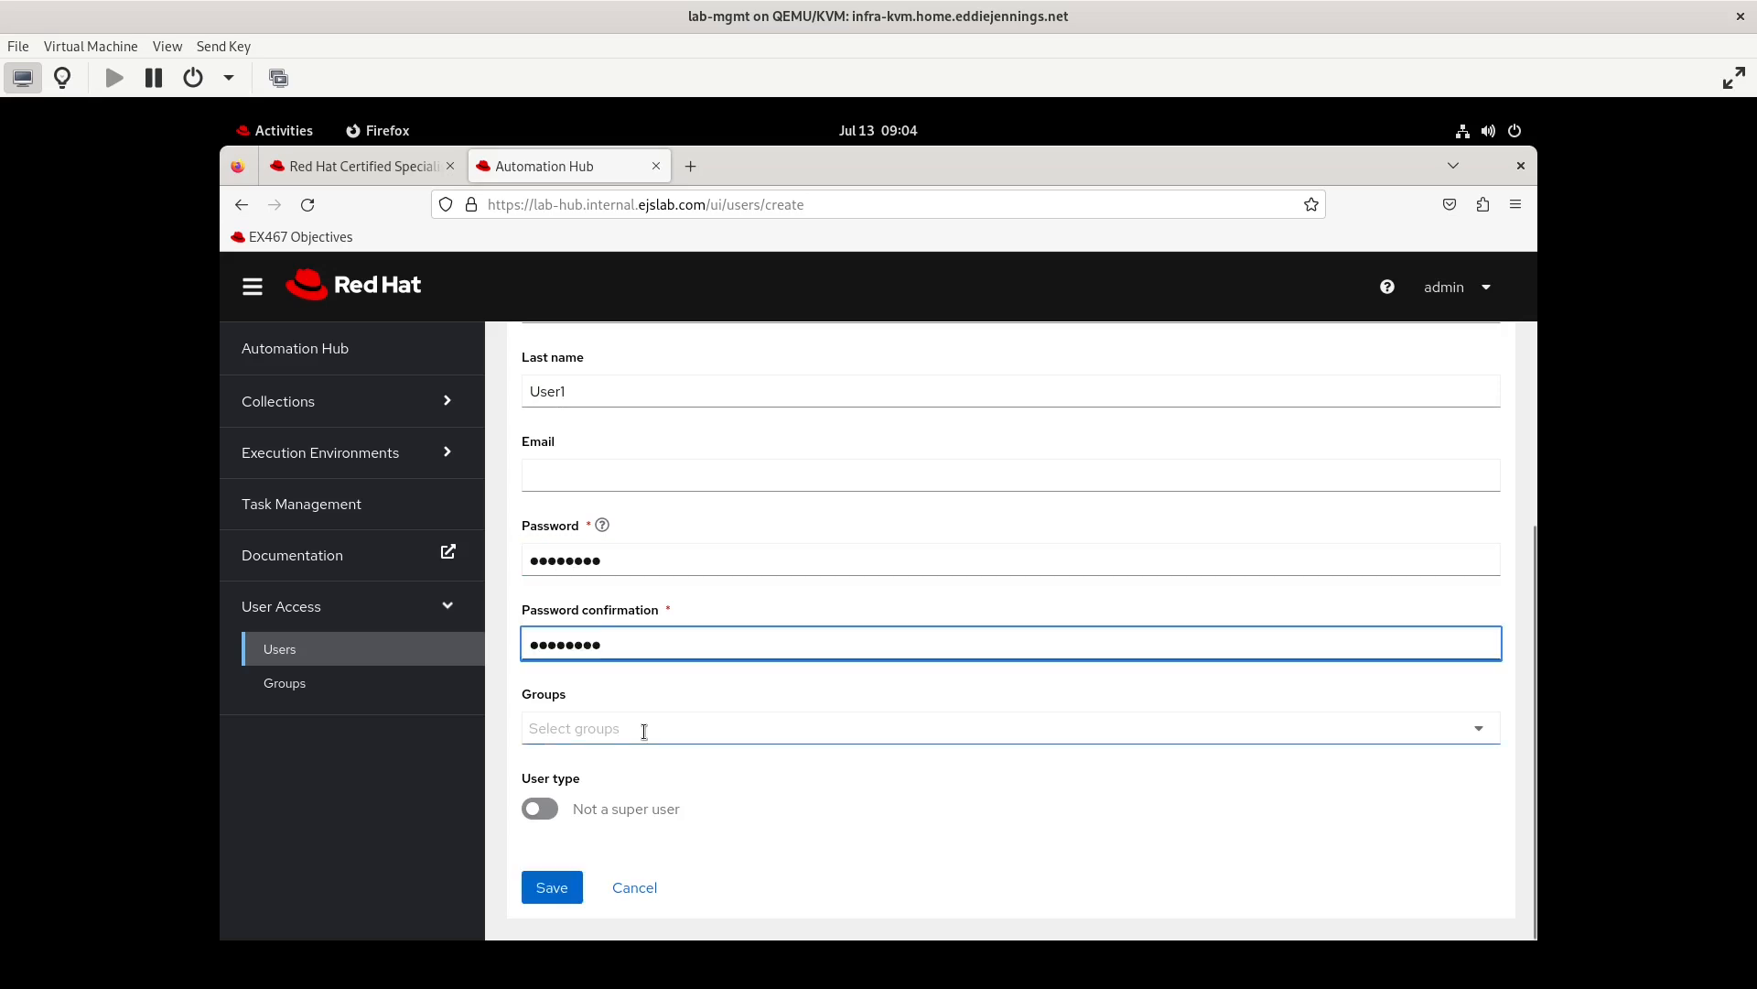
{"action": "left_click", "coordinate": [645, 731]}
{"action": "left_click", "coordinate": [818, 866]}
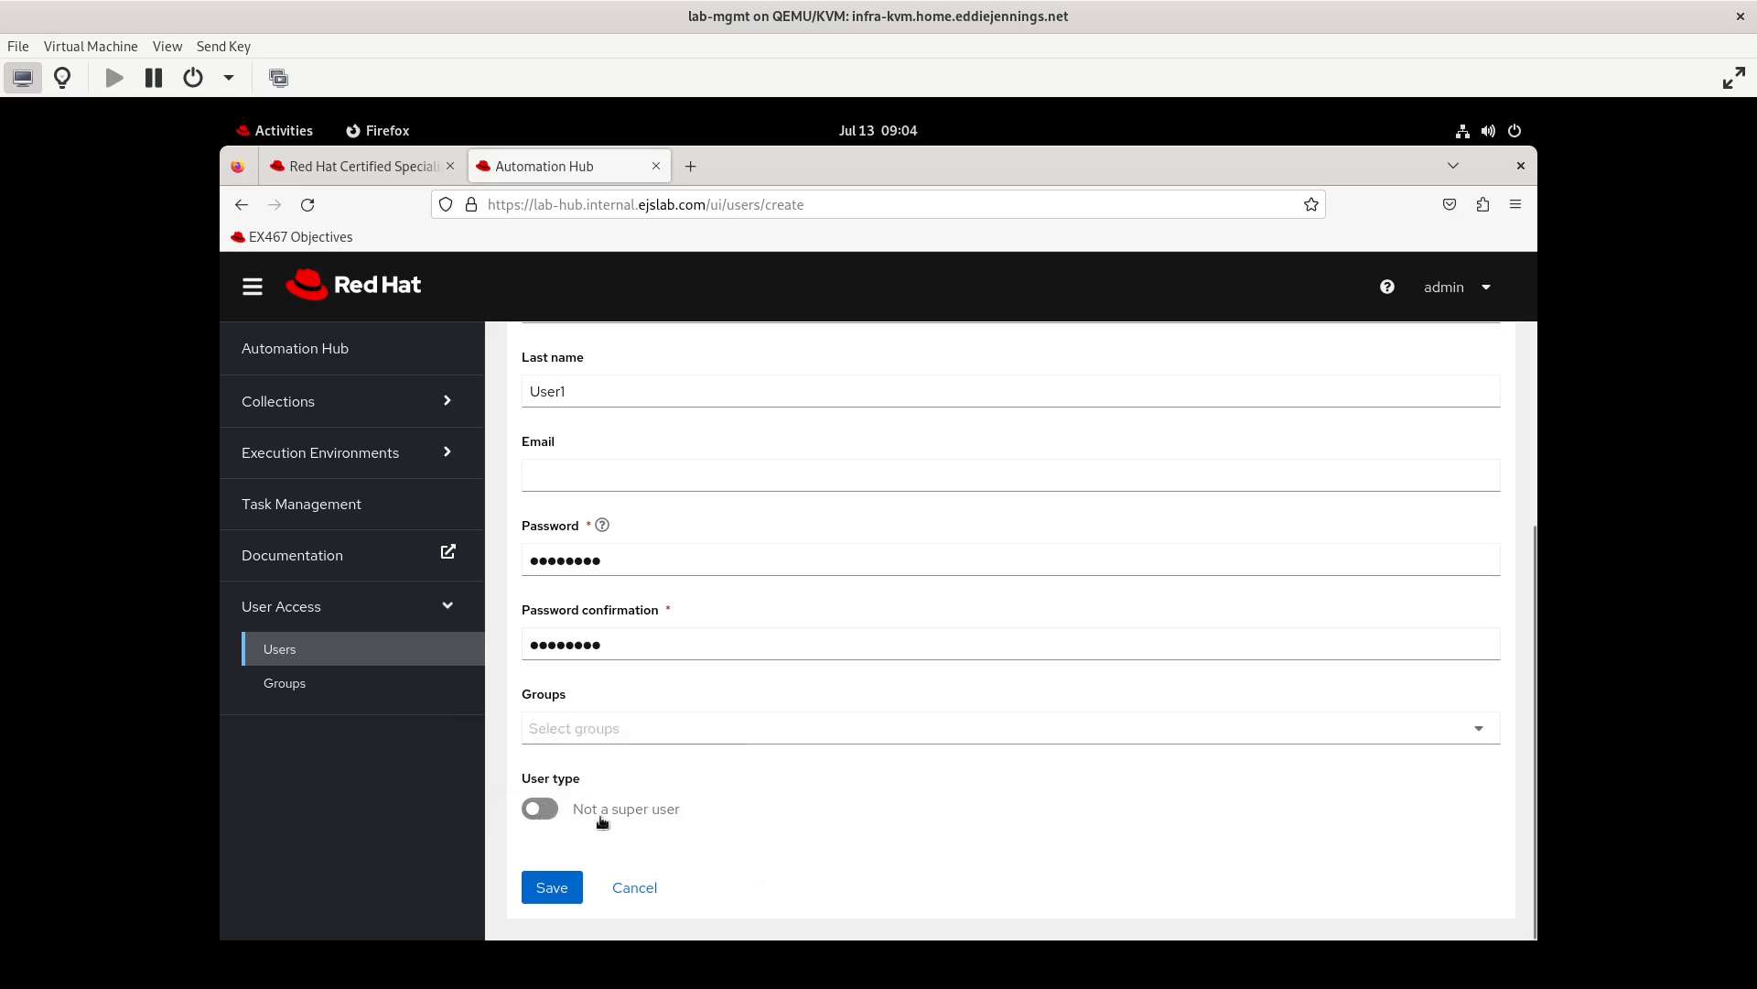
{"action": "left_click", "coordinate": [546, 809]}
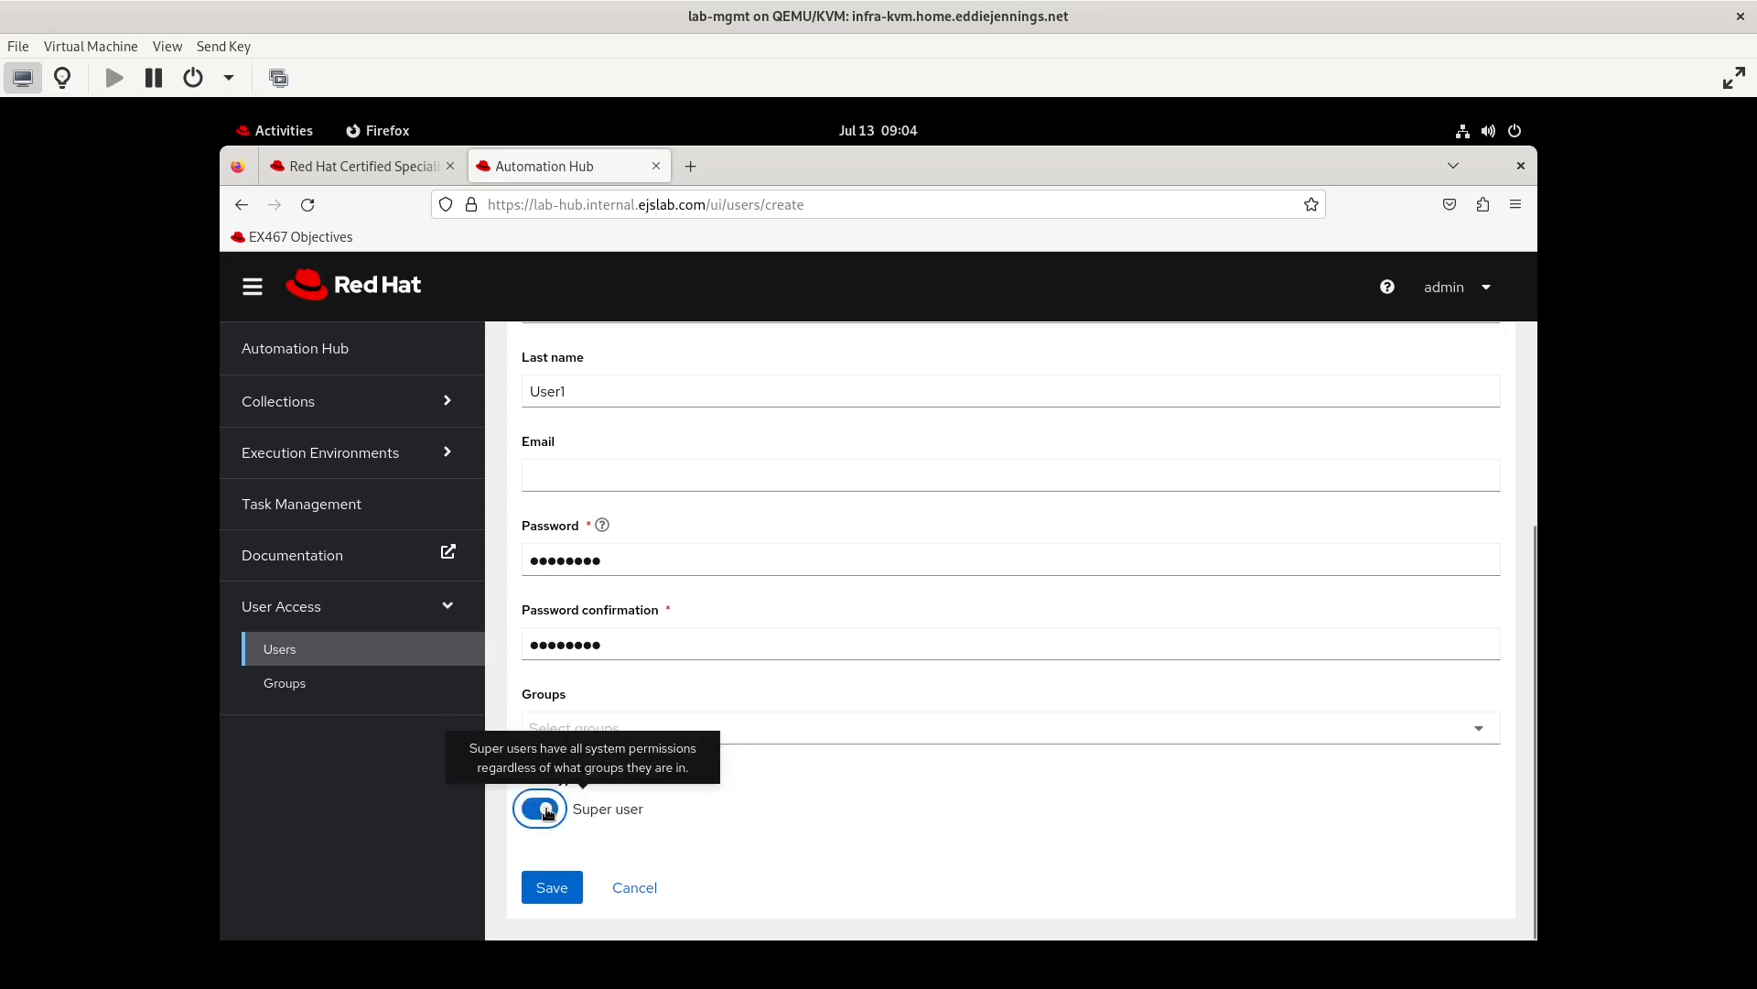
{"action": "left_click", "coordinate": [558, 897]}
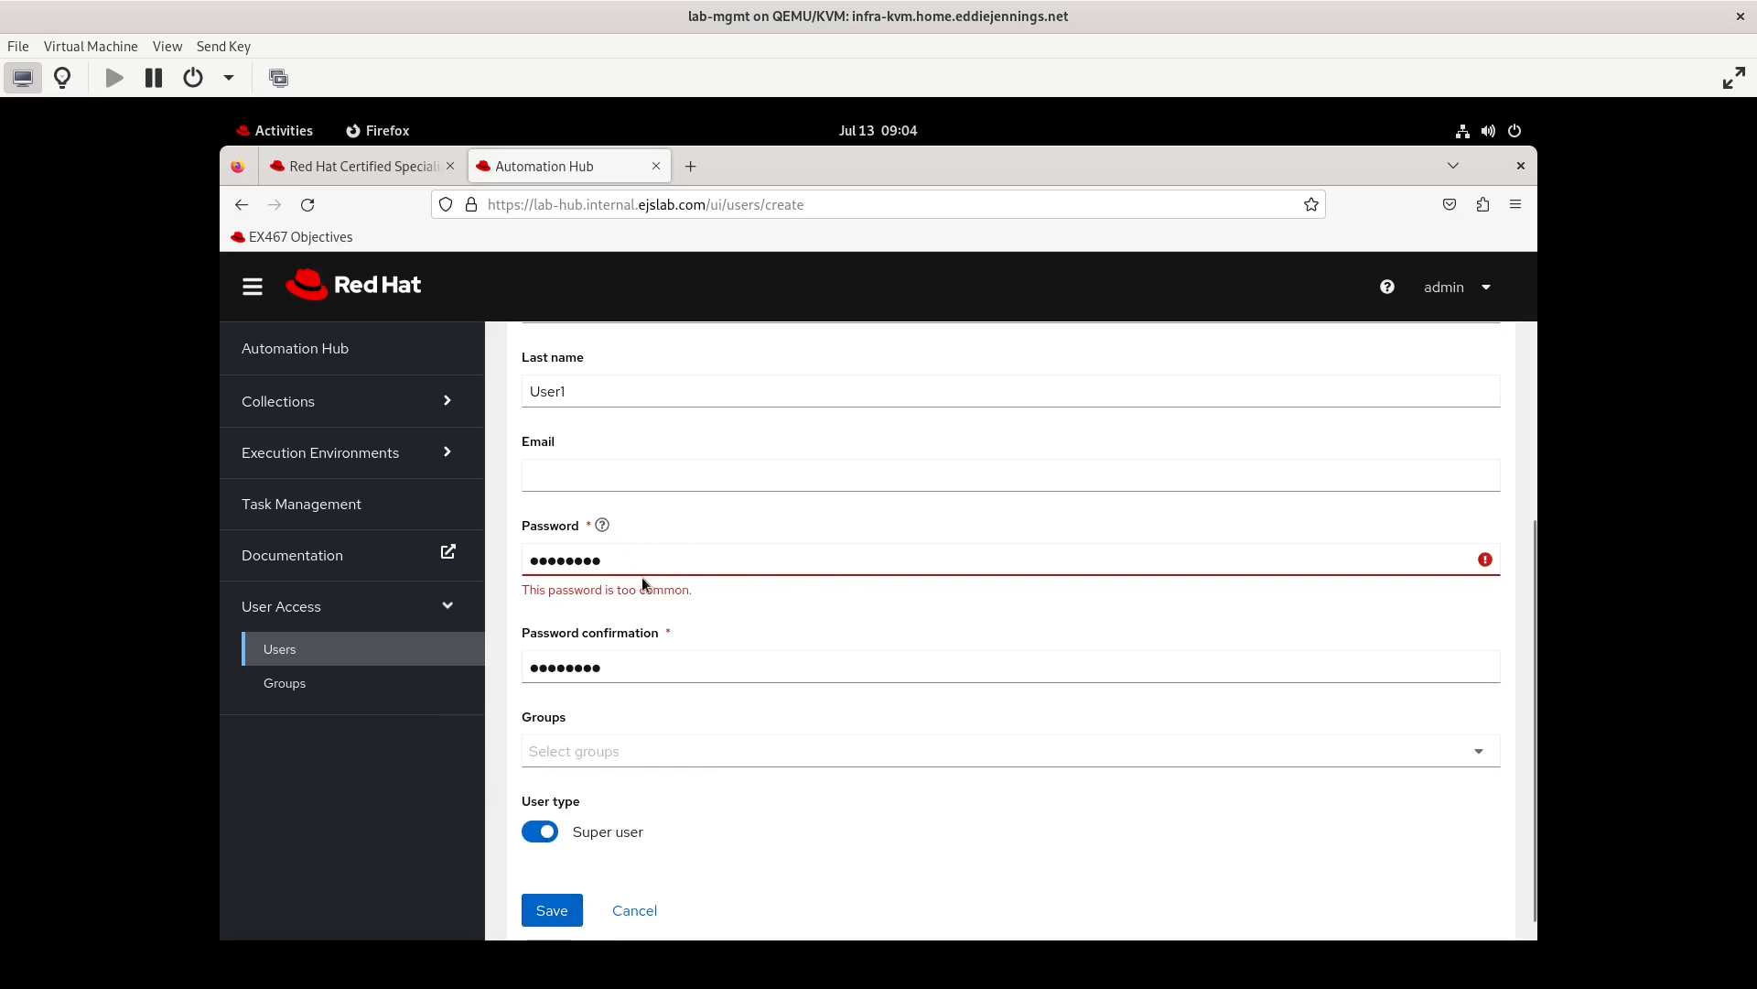
Replace the account password and its confirmation with a different one, and try to save testeruser1 again
{"action": "left_click", "coordinate": [608, 560]}
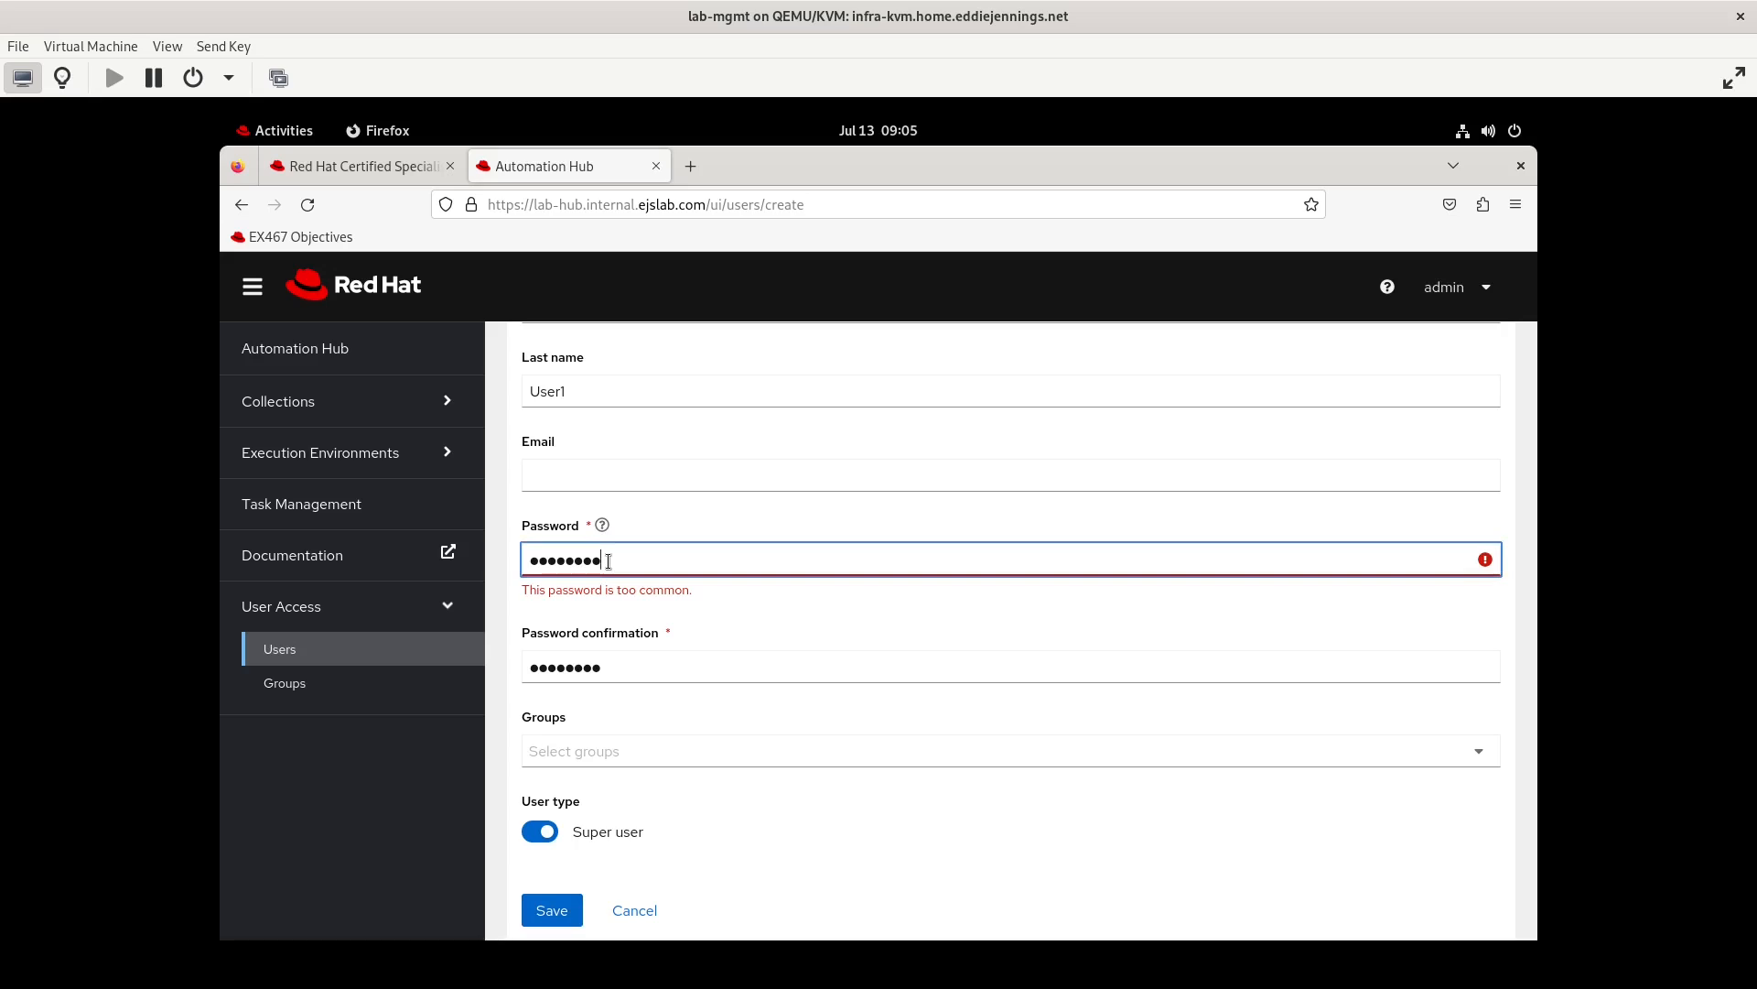
{"action": "key", "text": "ctrl+a"}
{"action": "type", "text": "•••••••••"}
{"action": "key", "text": "Tab"}
{"action": "type", "text": "•••••••••"}
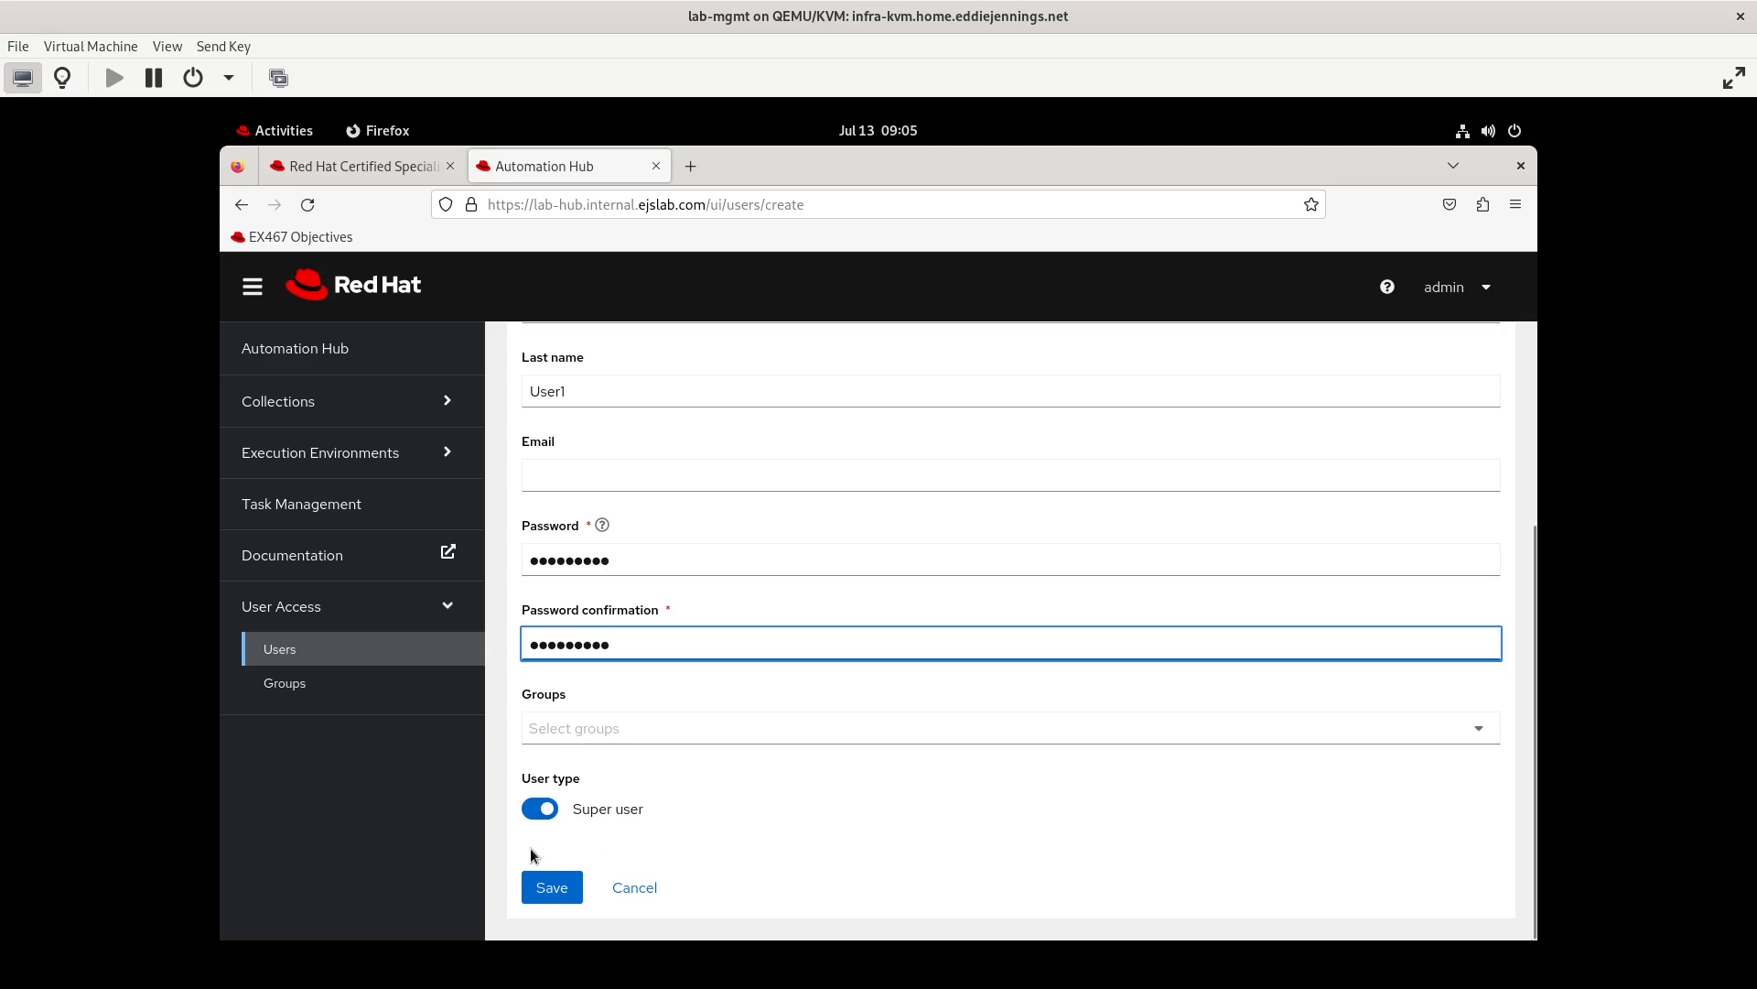
{"action": "left_click", "coordinate": [554, 888]}
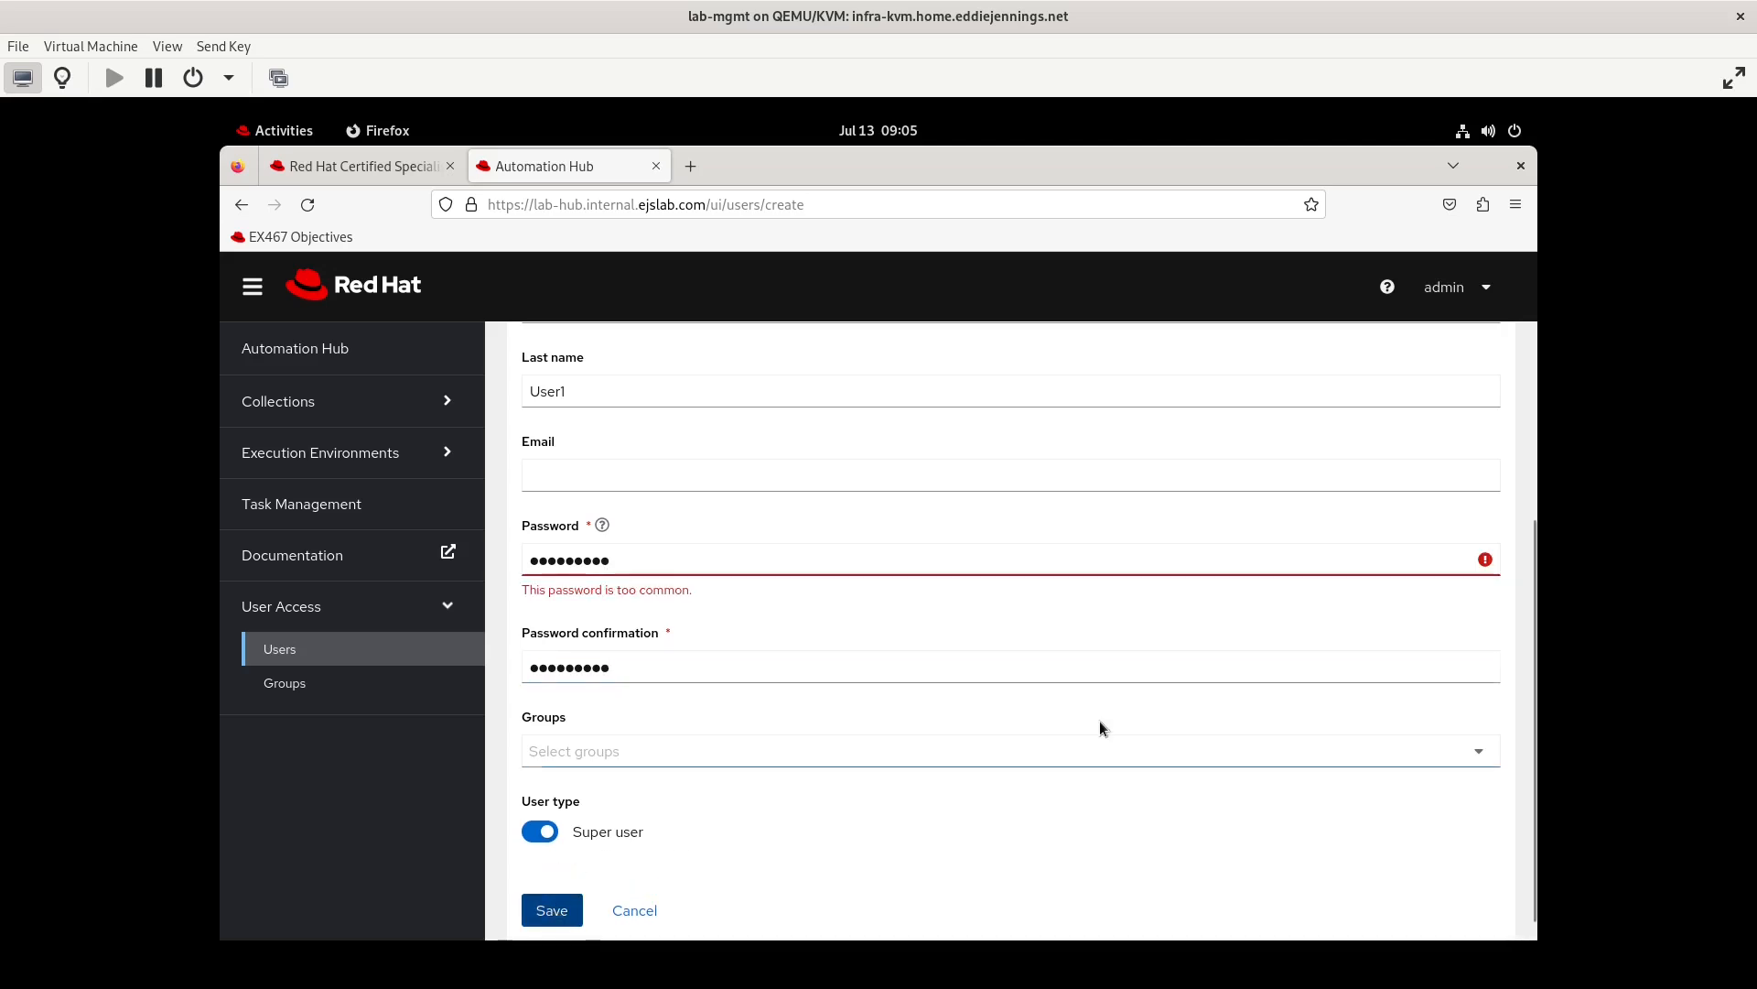
Enter a longer account password in both password fields and save testeruser1 as a super user
{"action": "left_click", "coordinate": [601, 563]}
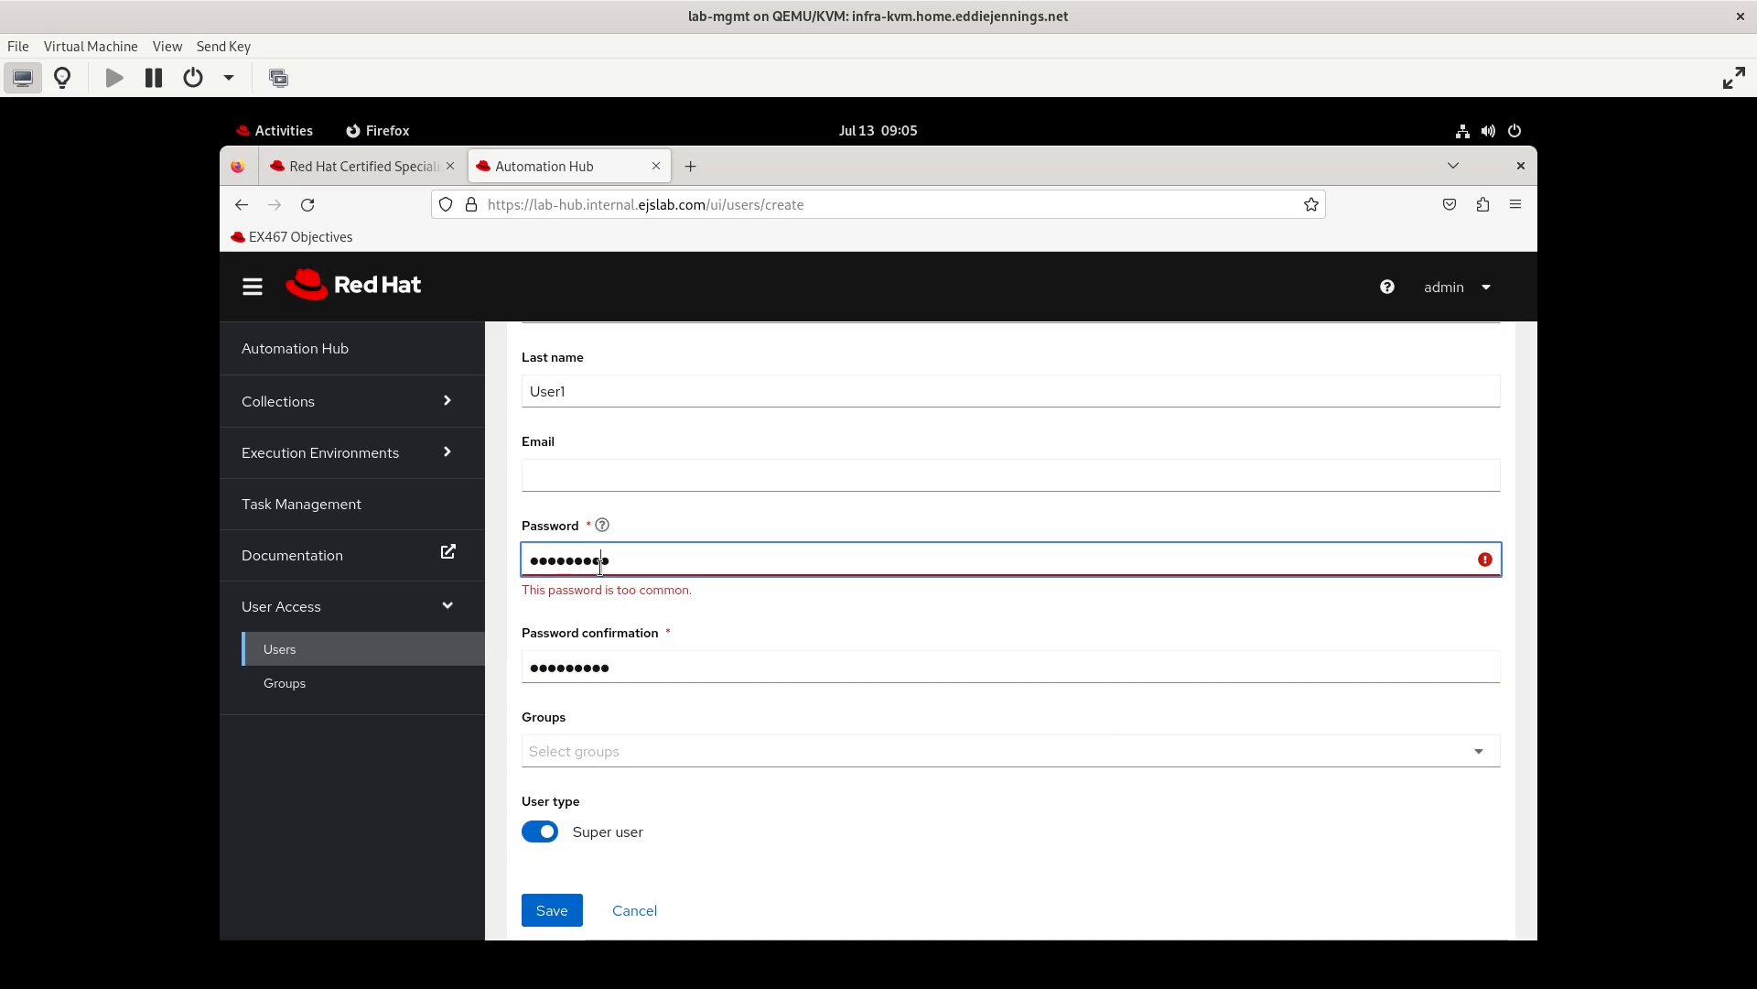
{"action": "double_click", "coordinate": [600, 565]}
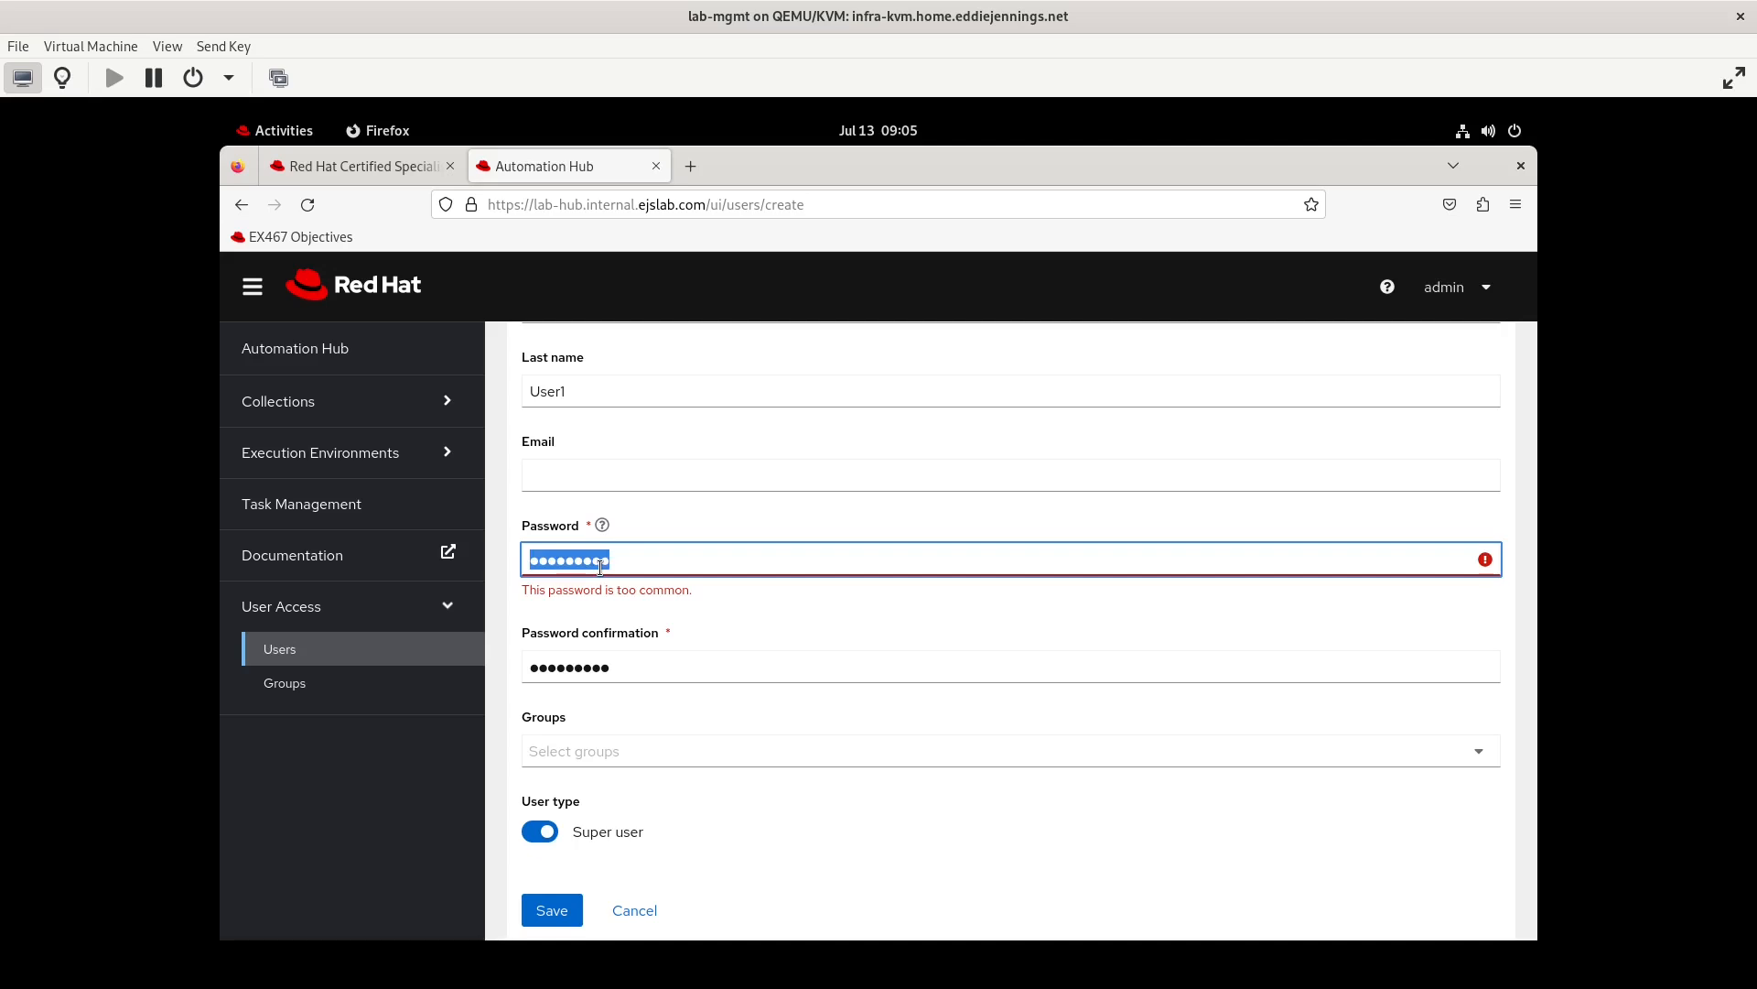
{"action": "key", "text": "ctrl+v"}
{"action": "key", "text": "Tab"}
{"action": "key", "text": "ctrl+v"}
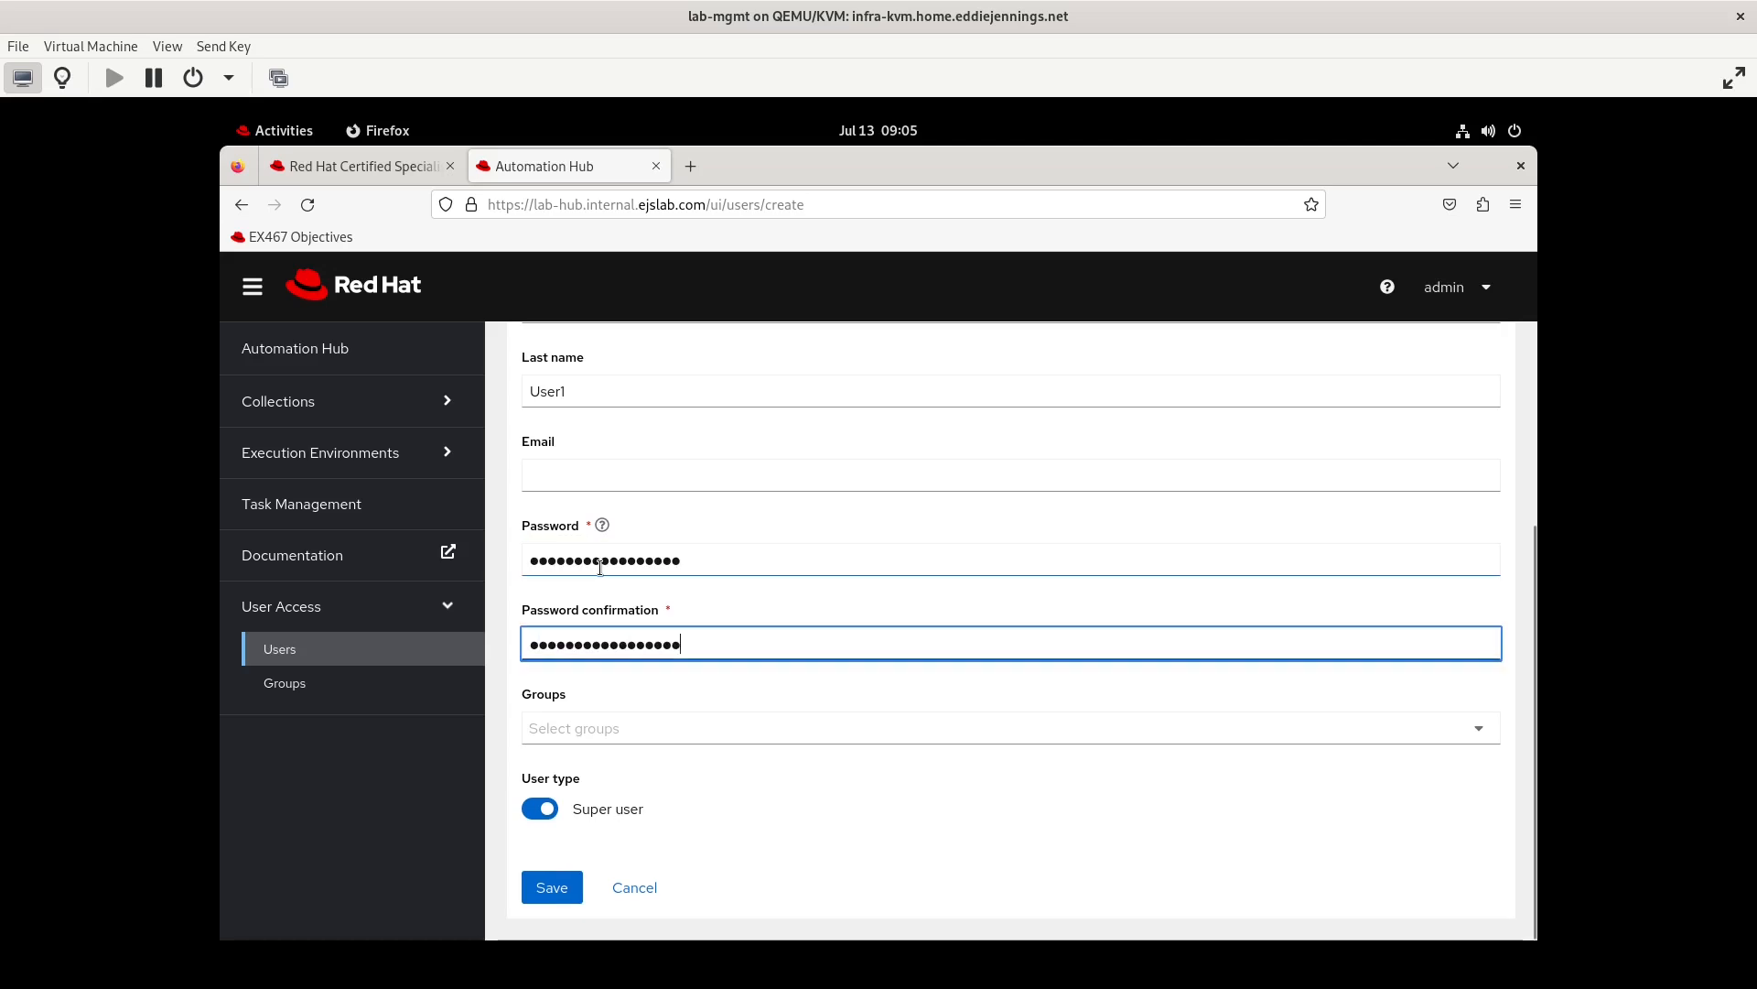
{"action": "left_click", "coordinate": [550, 888]}
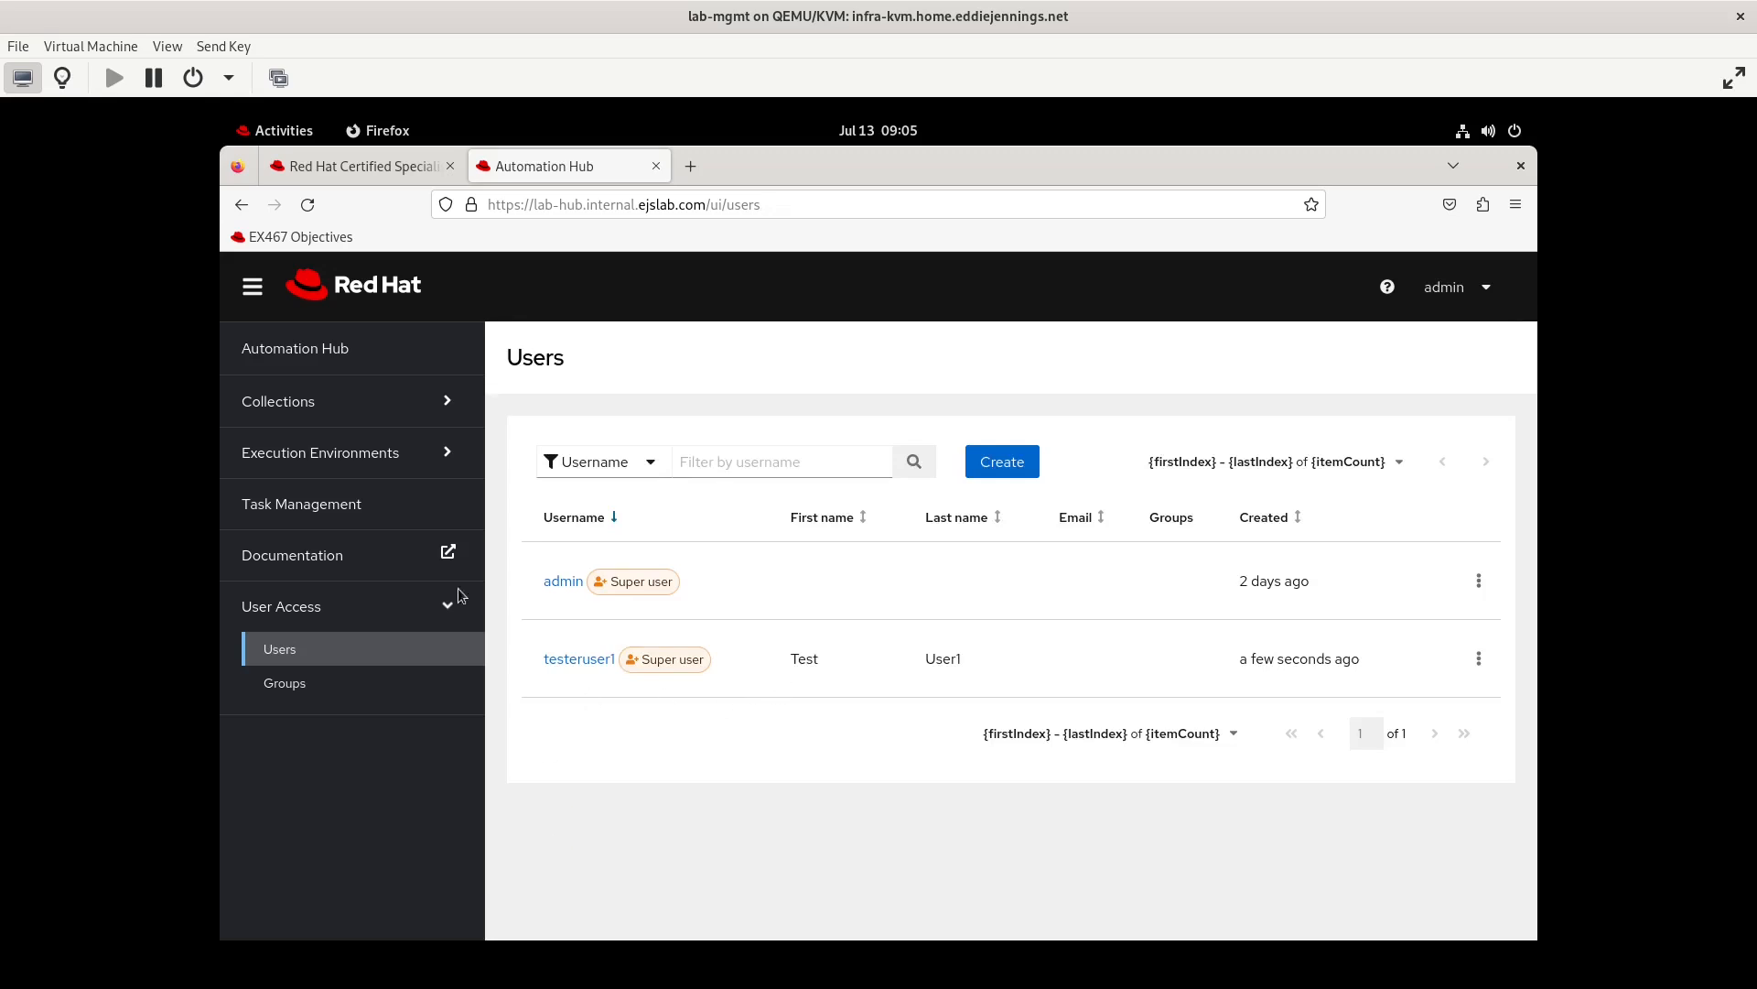
Start another new user with username testuser2, first name Test and last name User2
{"action": "left_click", "coordinate": [1004, 460]}
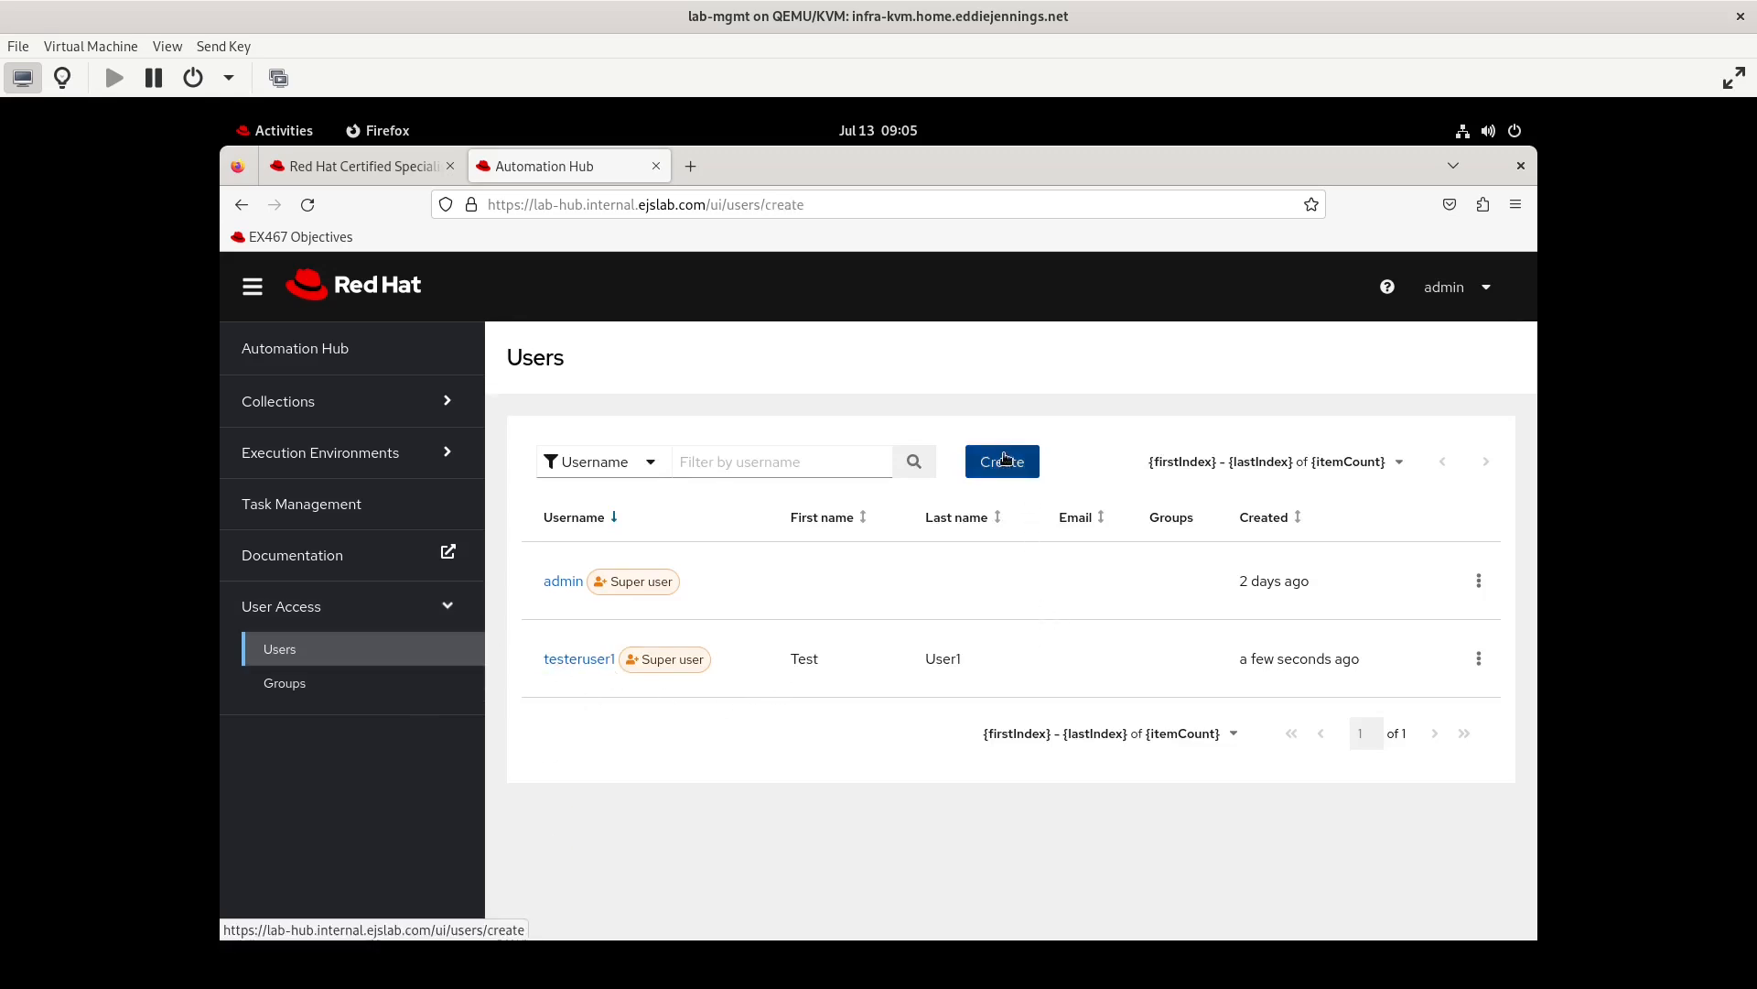
{"action": "left_click", "coordinate": [711, 492]}
{"action": "type", "text": "t"}
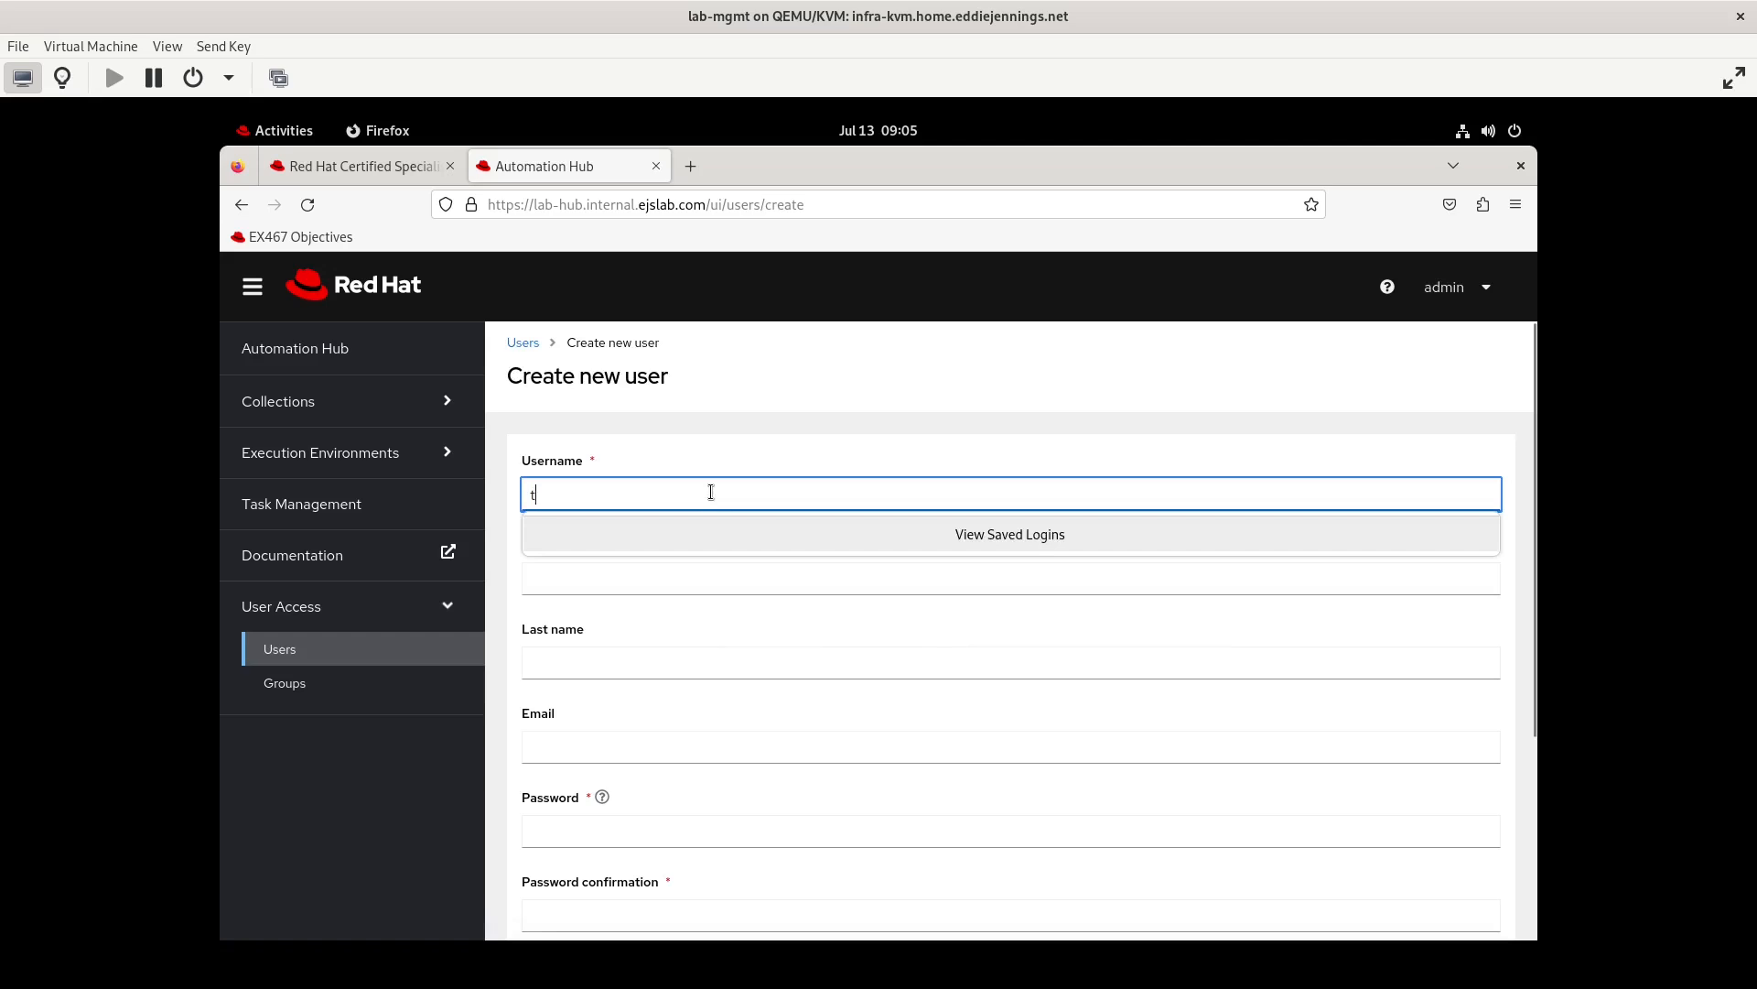
{"action": "type", "text": "estuser2"}
{"action": "key", "text": "Tab"}
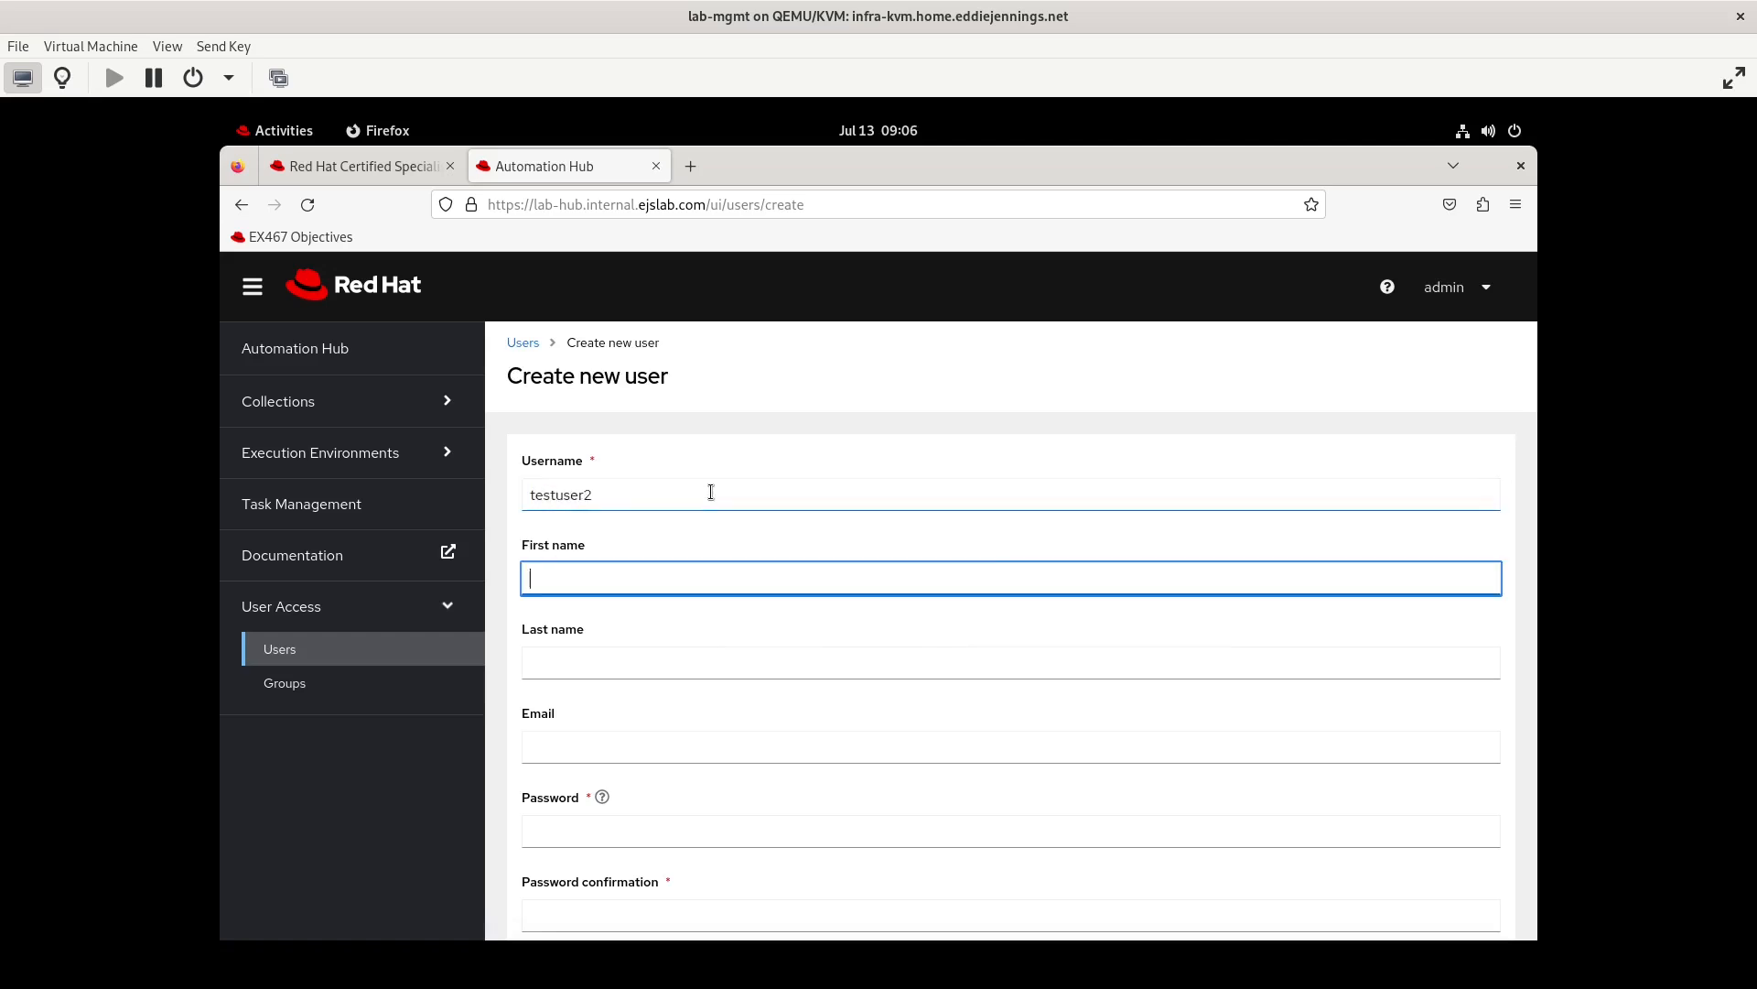
{"action": "type", "text": "Test"}
{"action": "key", "text": "Tab"}
{"action": "type", "text": "User2"}
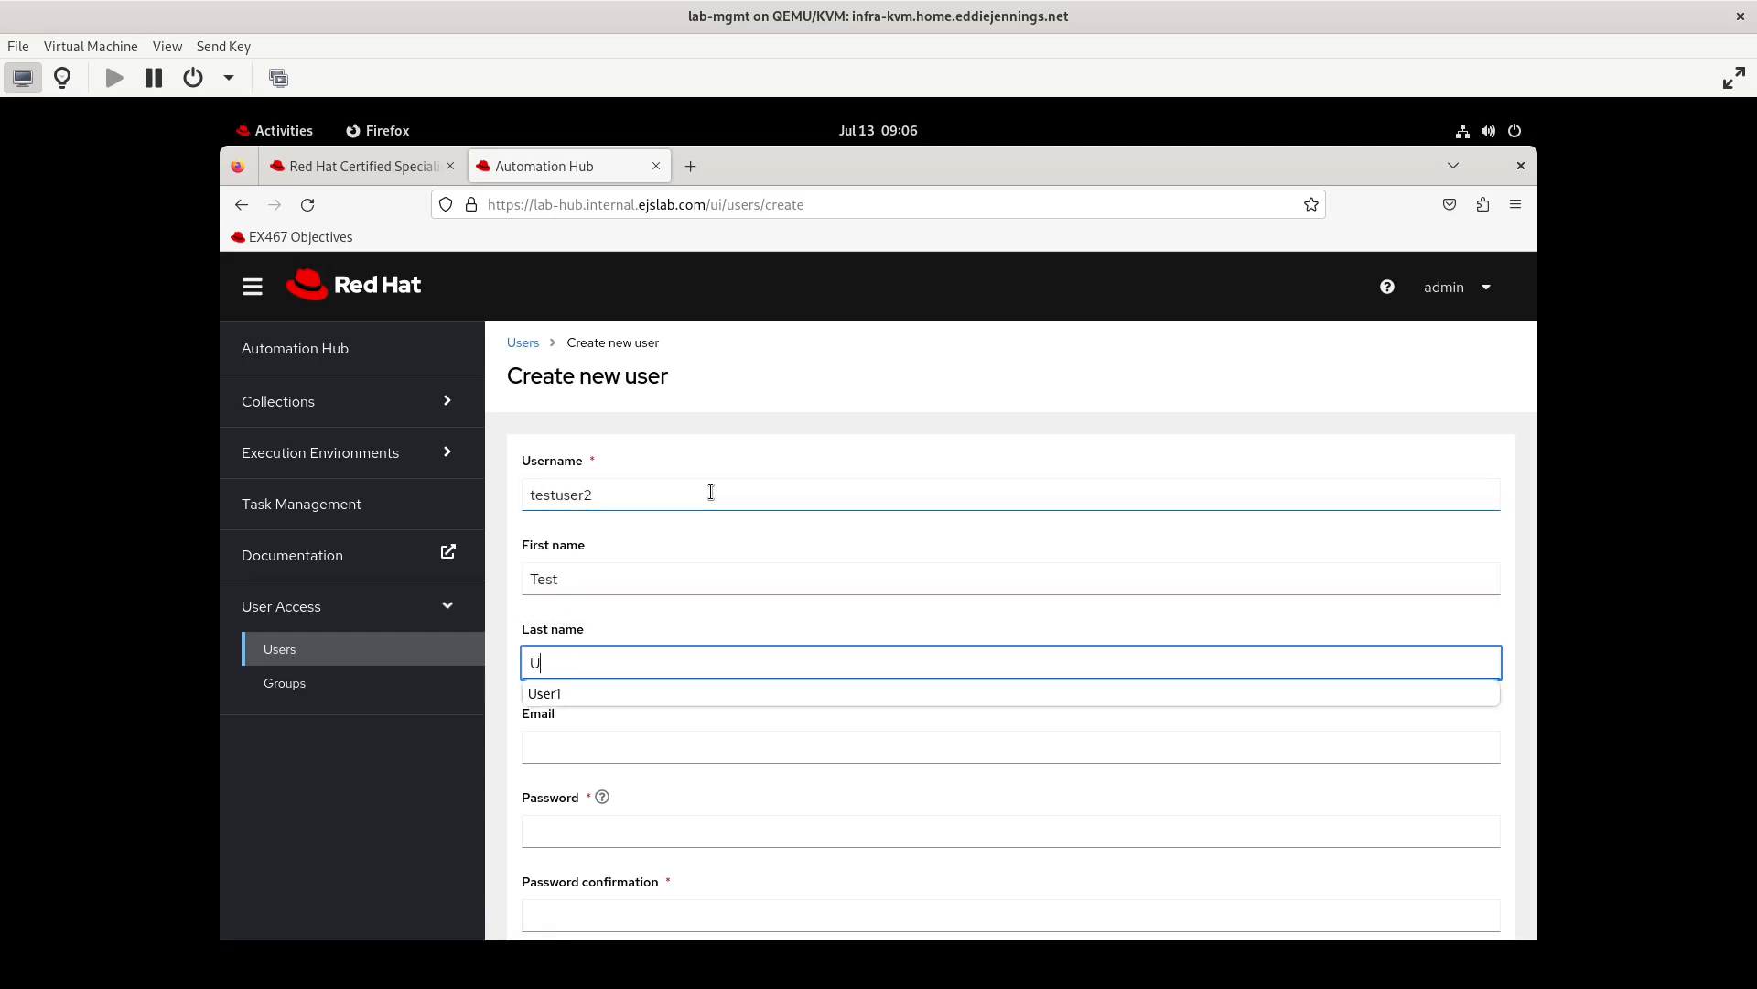
Enter matching account passwords for testuser2 and save the account without super user rights
{"action": "key", "text": "Tab"}
{"action": "key", "text": "Tab"}
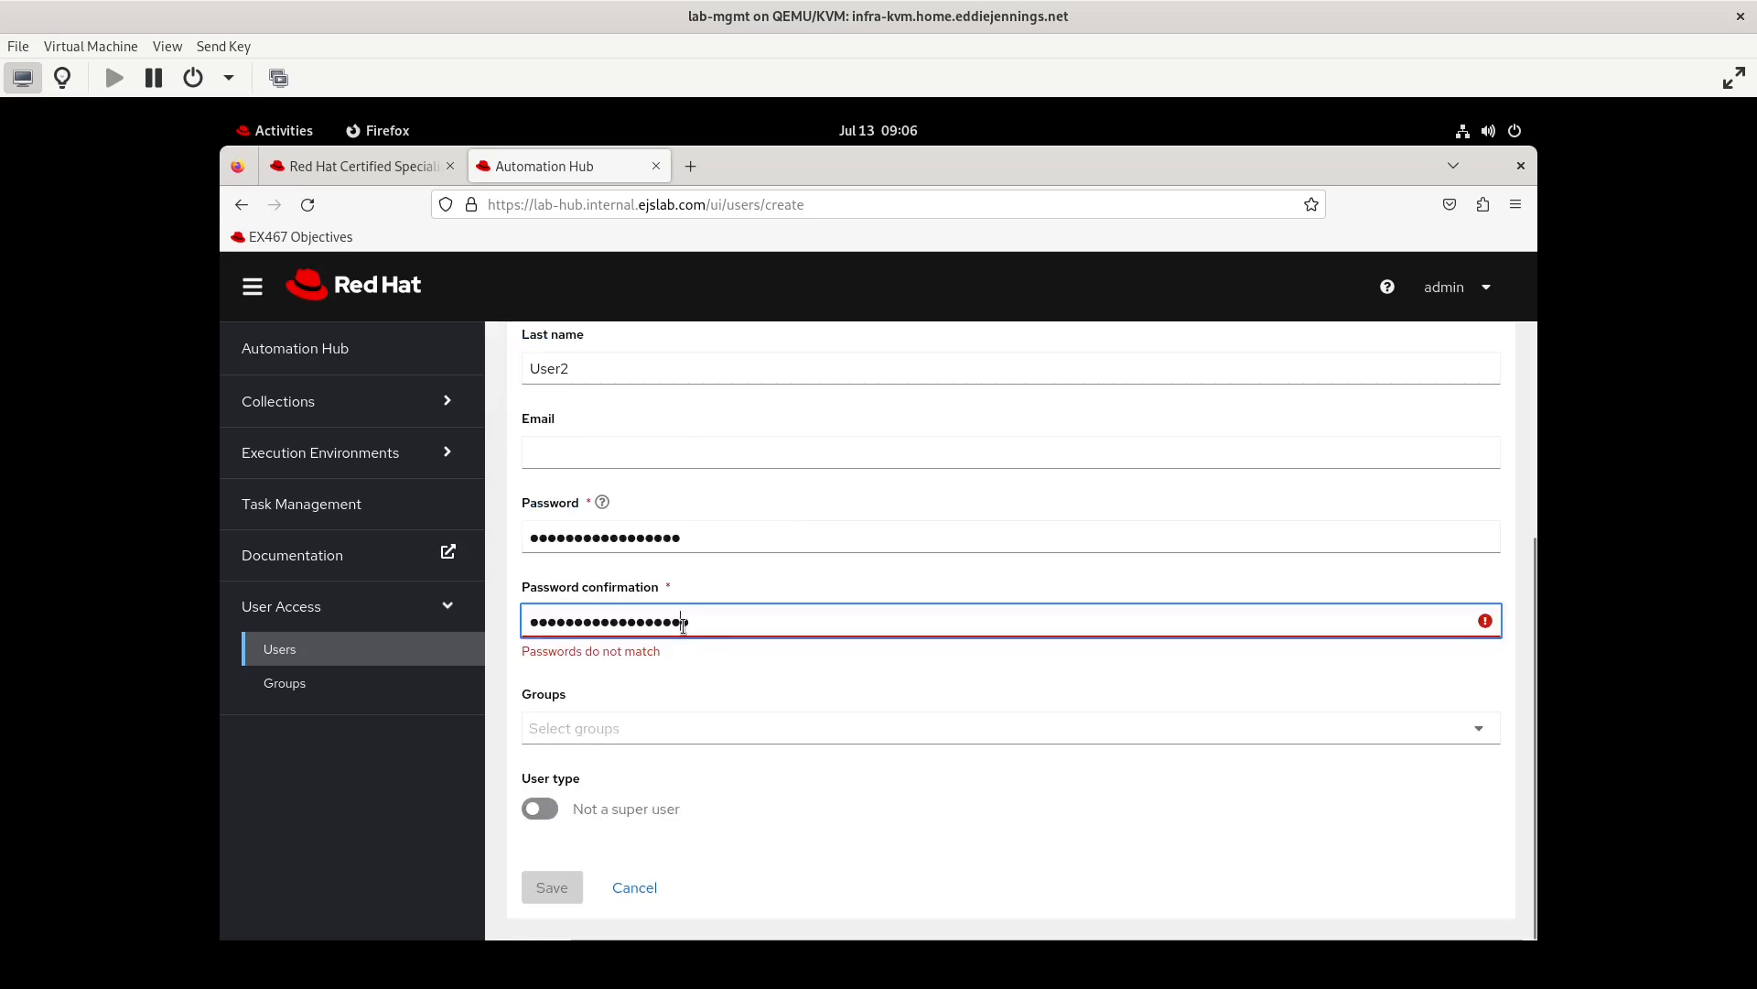
{"action": "key", "text": "ctrl+a"}
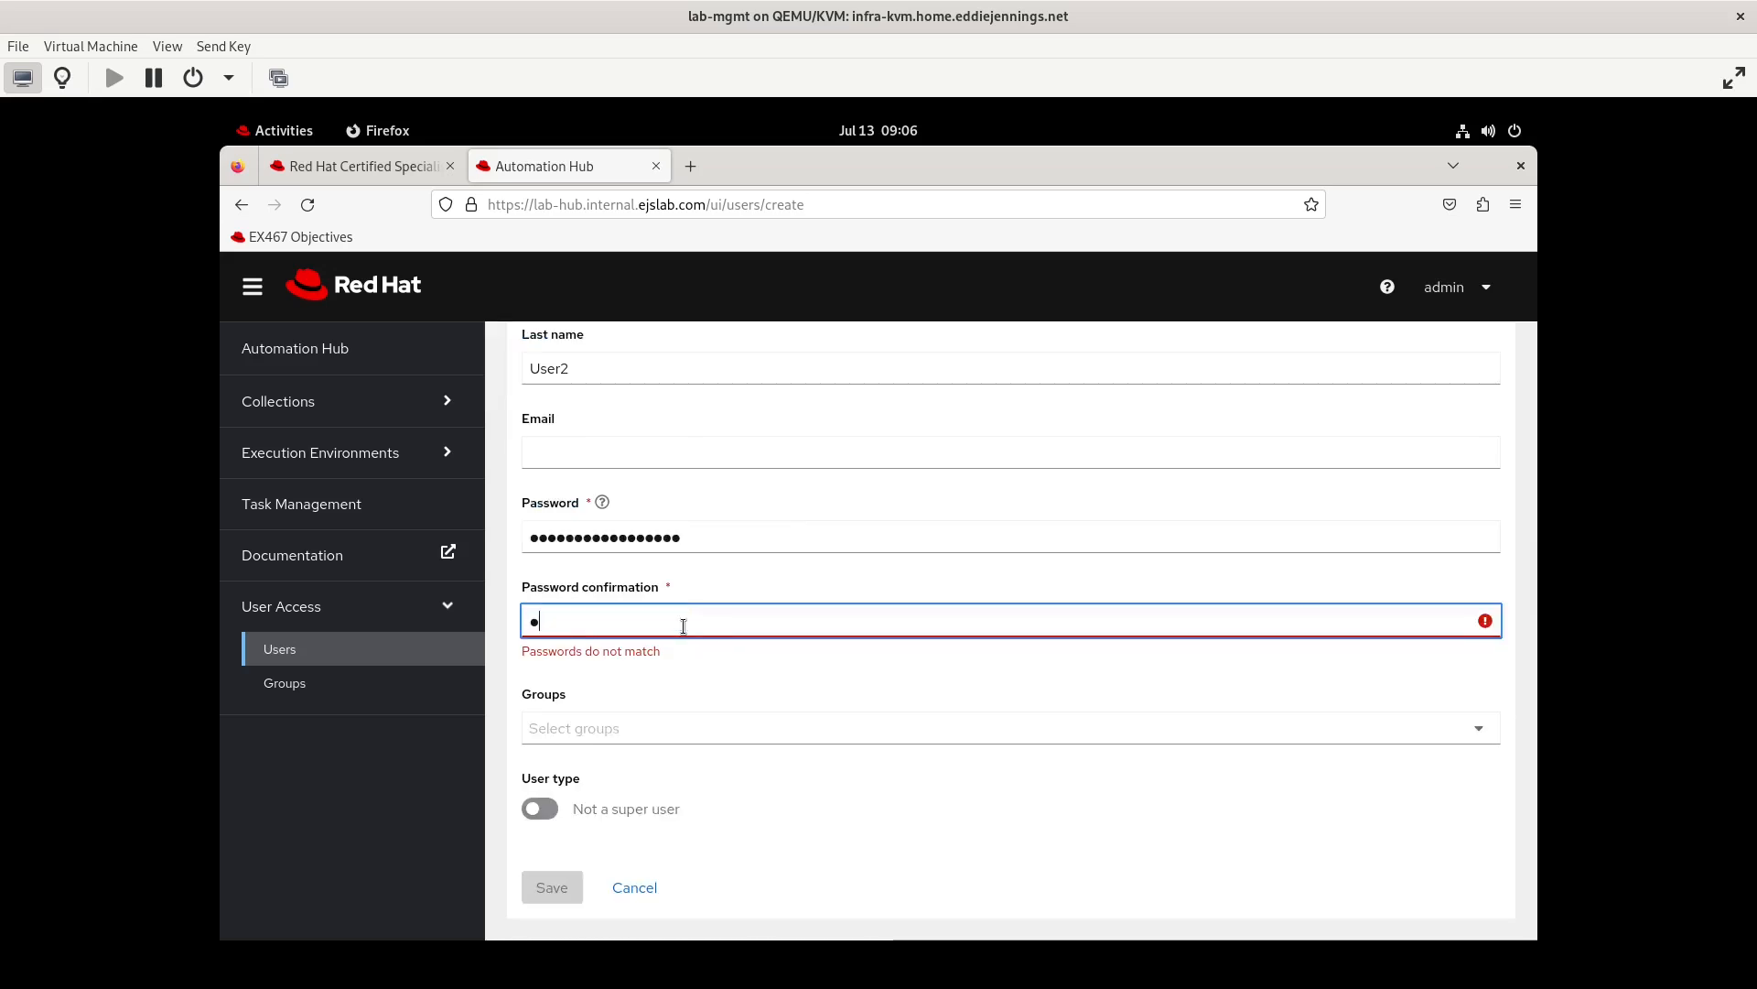
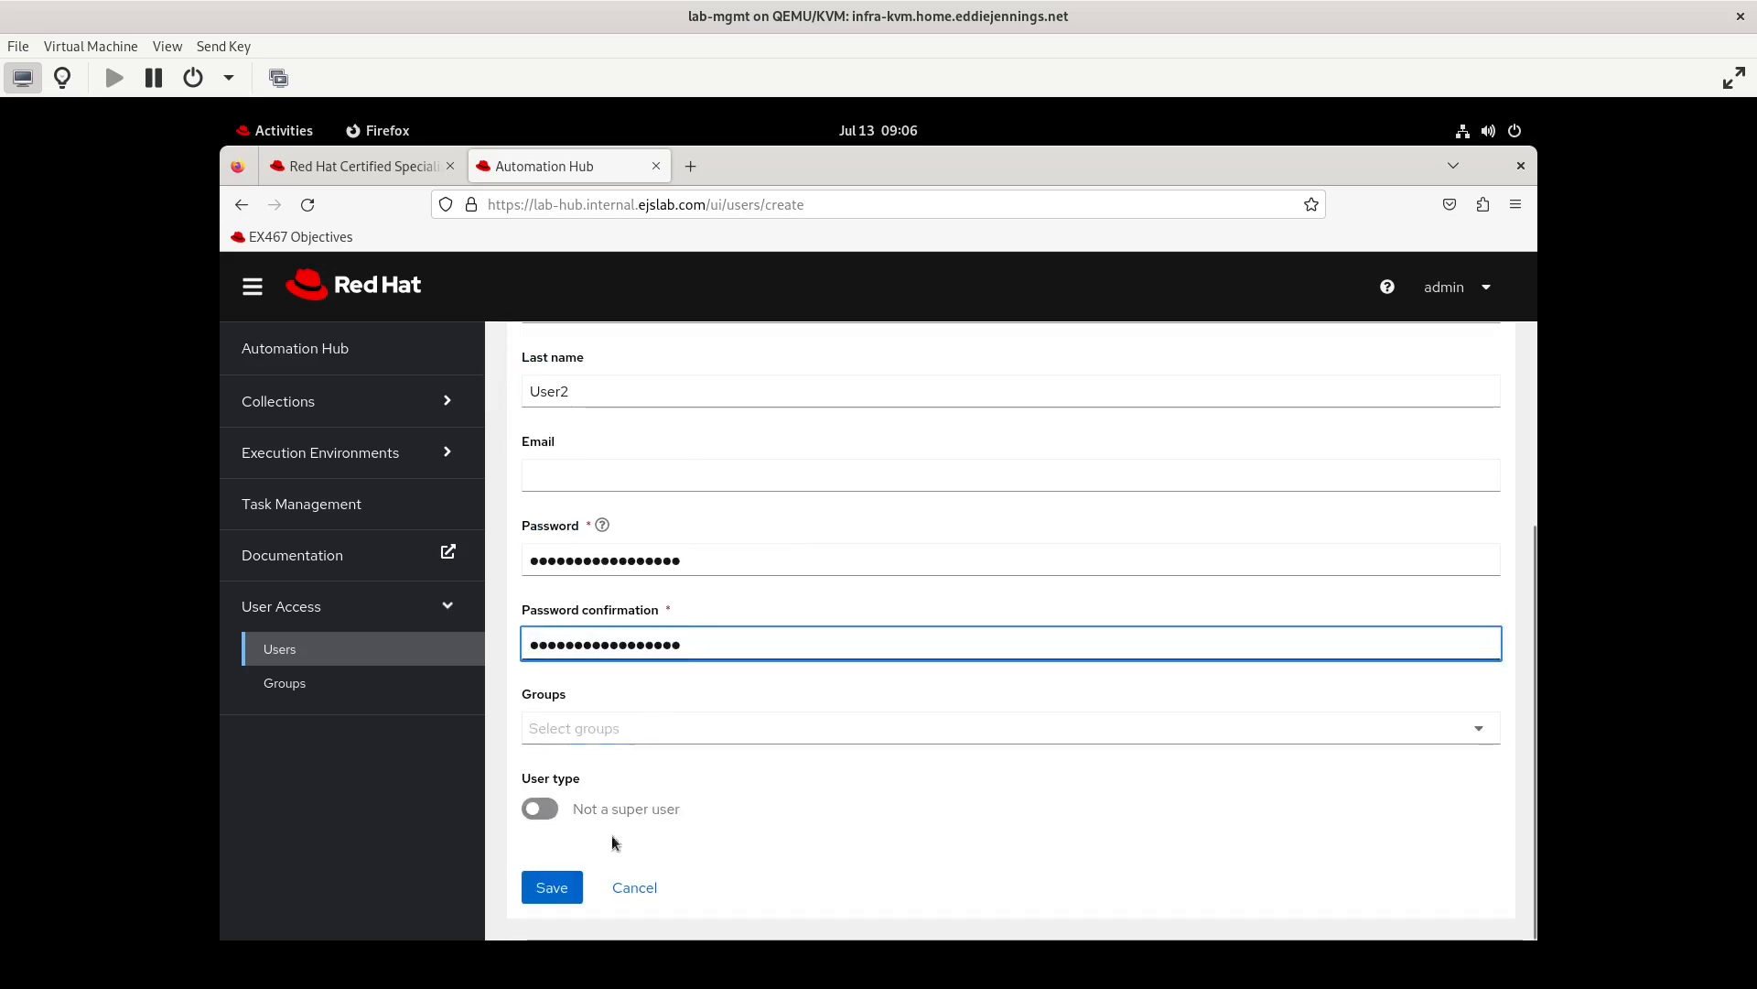
{"action": "left_click", "coordinate": [542, 896]}
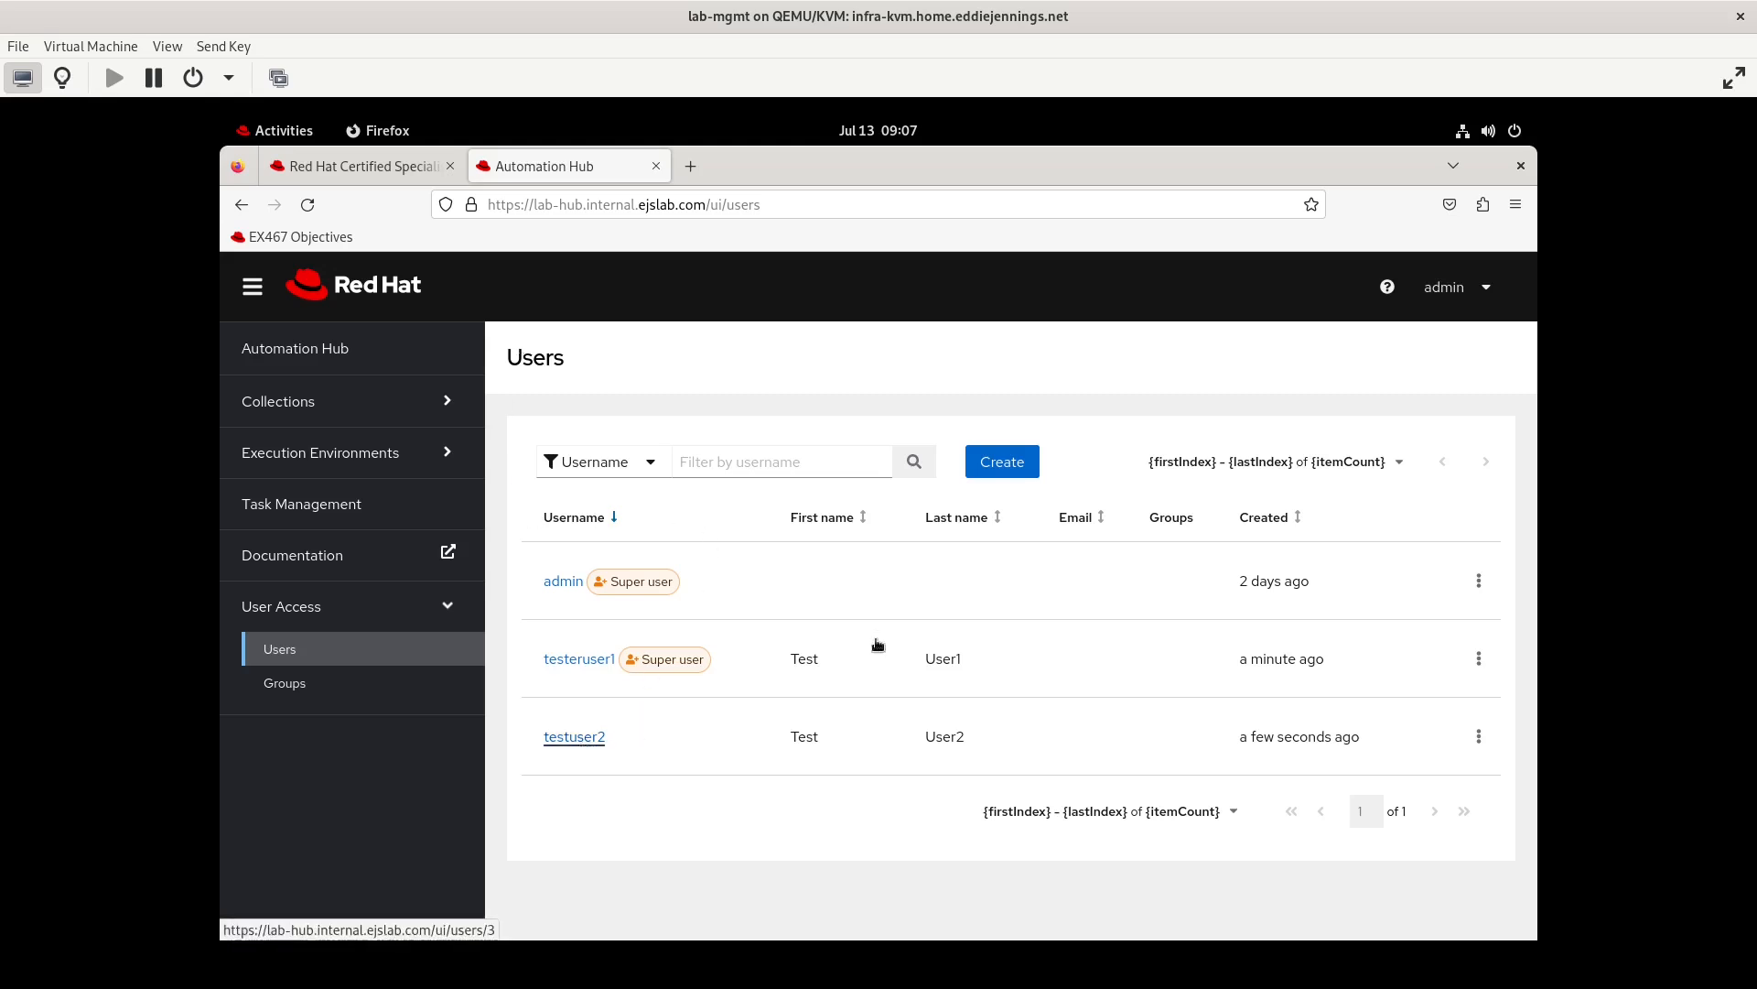
View the user details of testuser2 and return to the Users list
{"action": "left_click", "coordinate": [573, 738]}
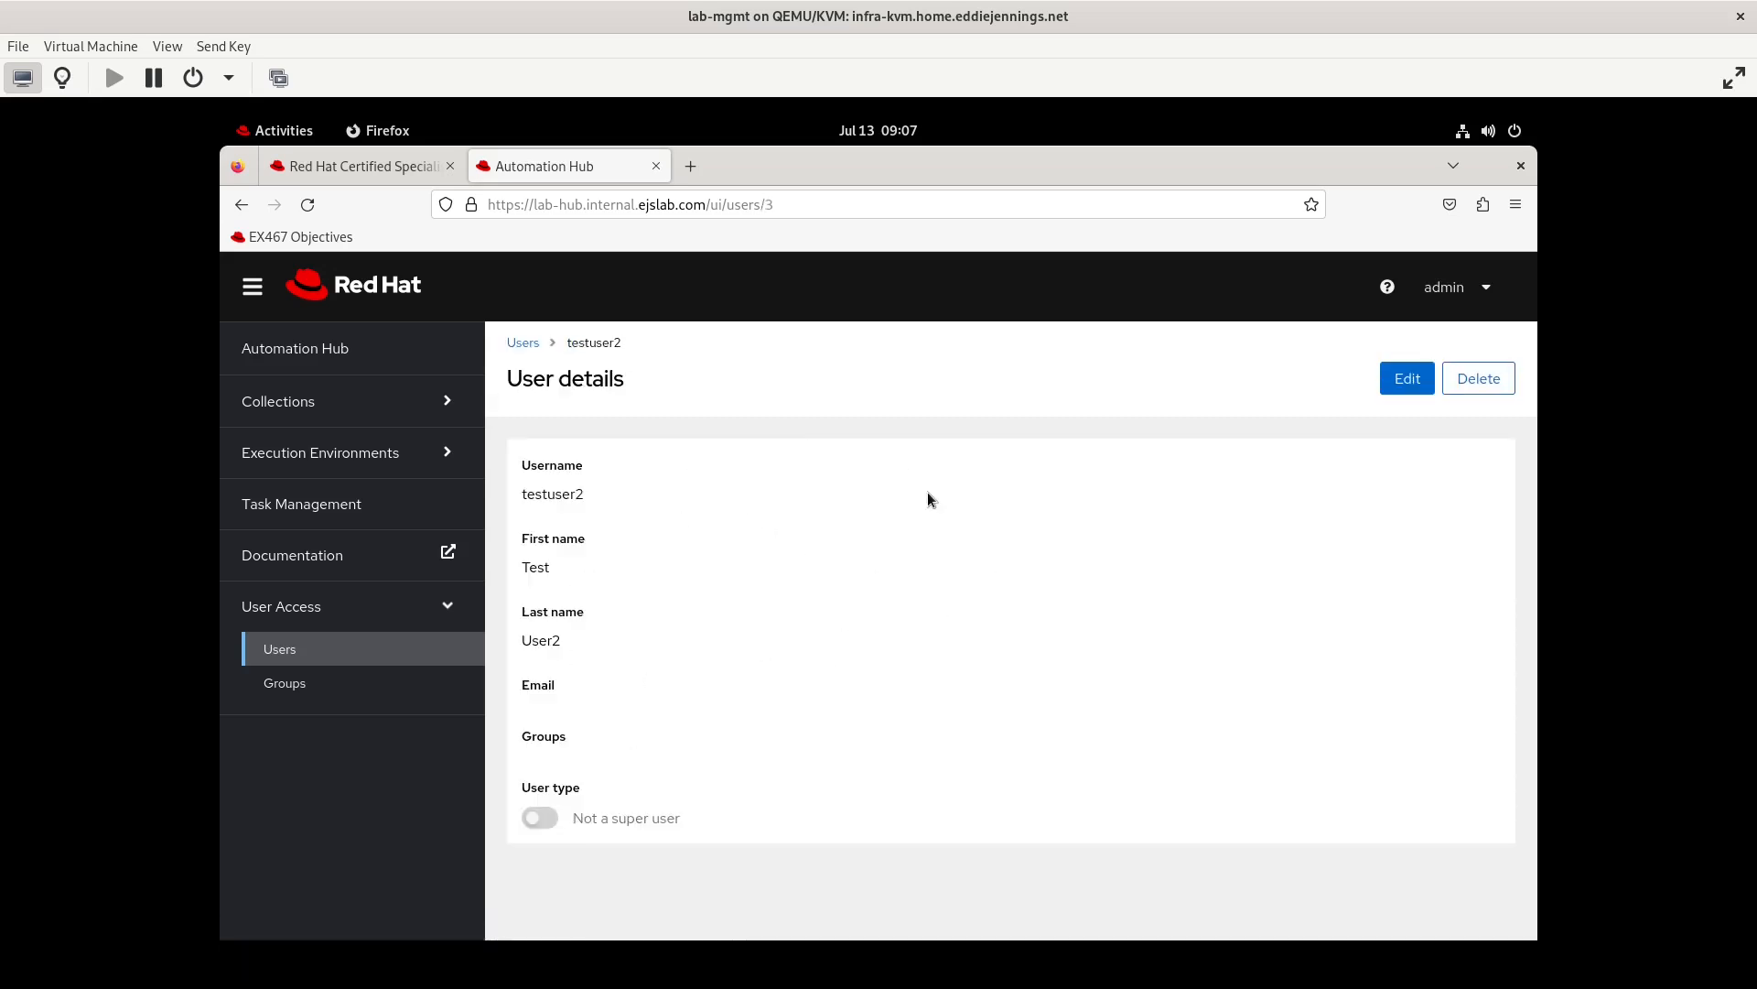
{"action": "left_click", "coordinate": [526, 342]}
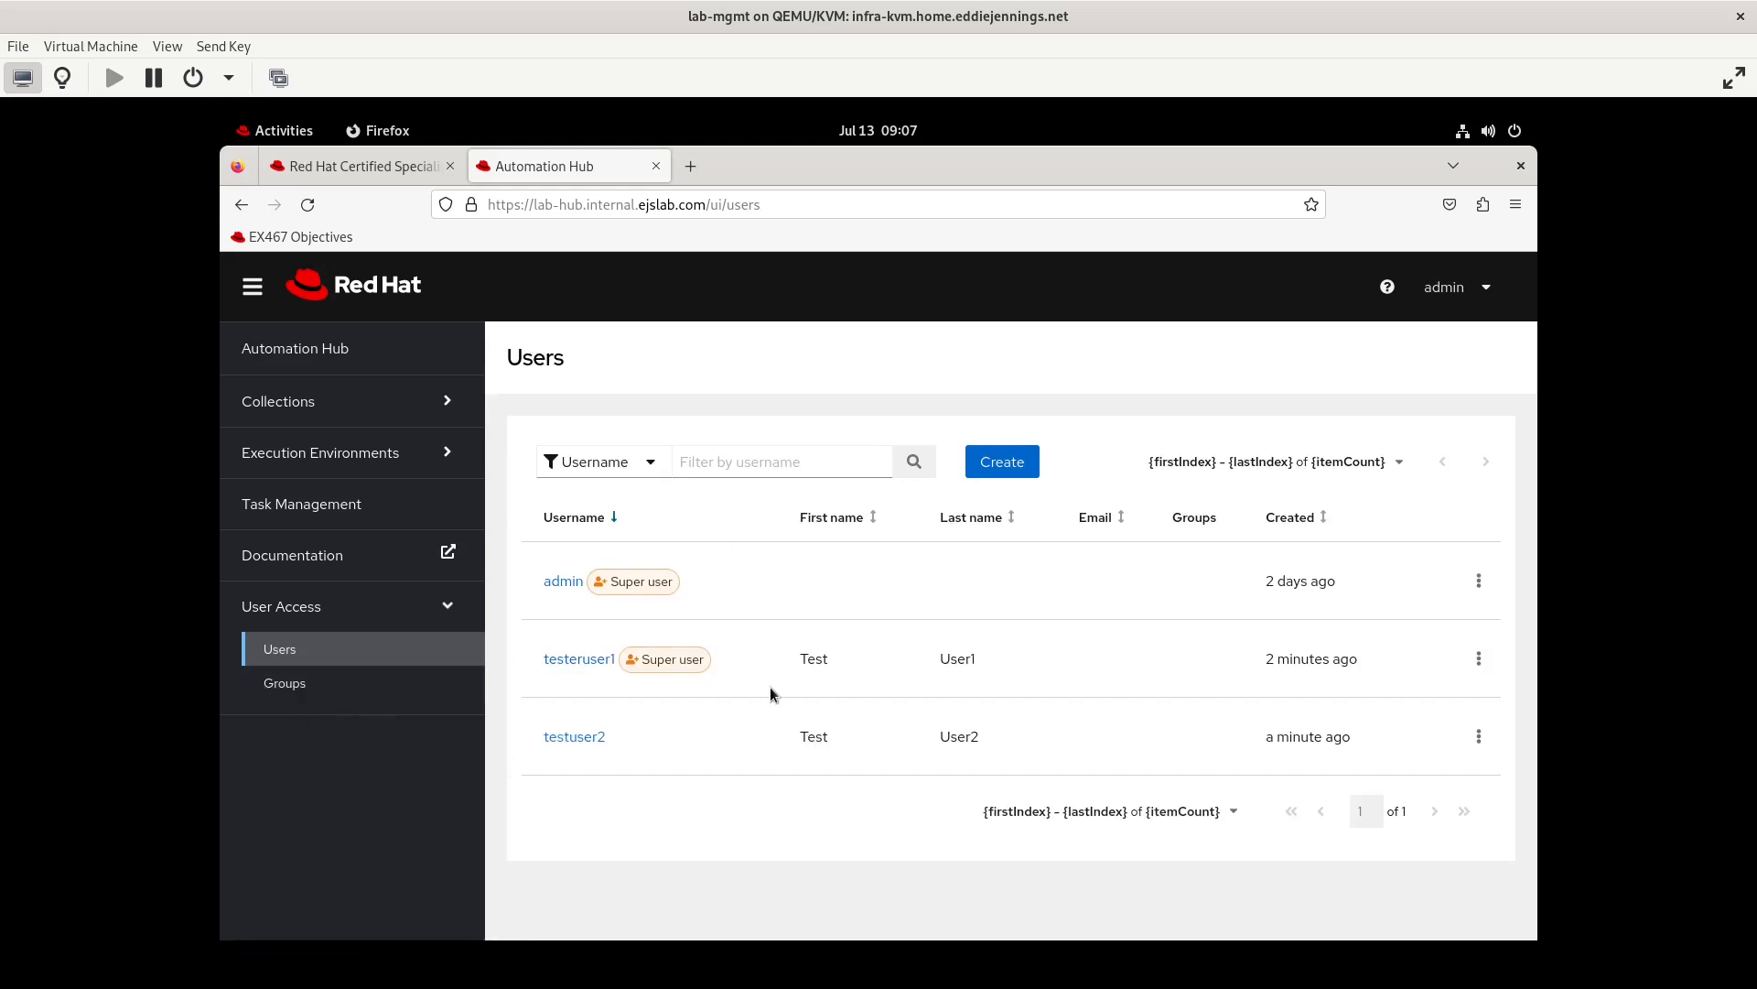
Log out of the admin account and try to log in as testuser1 with the account password
{"action": "left_click", "coordinate": [1471, 305]}
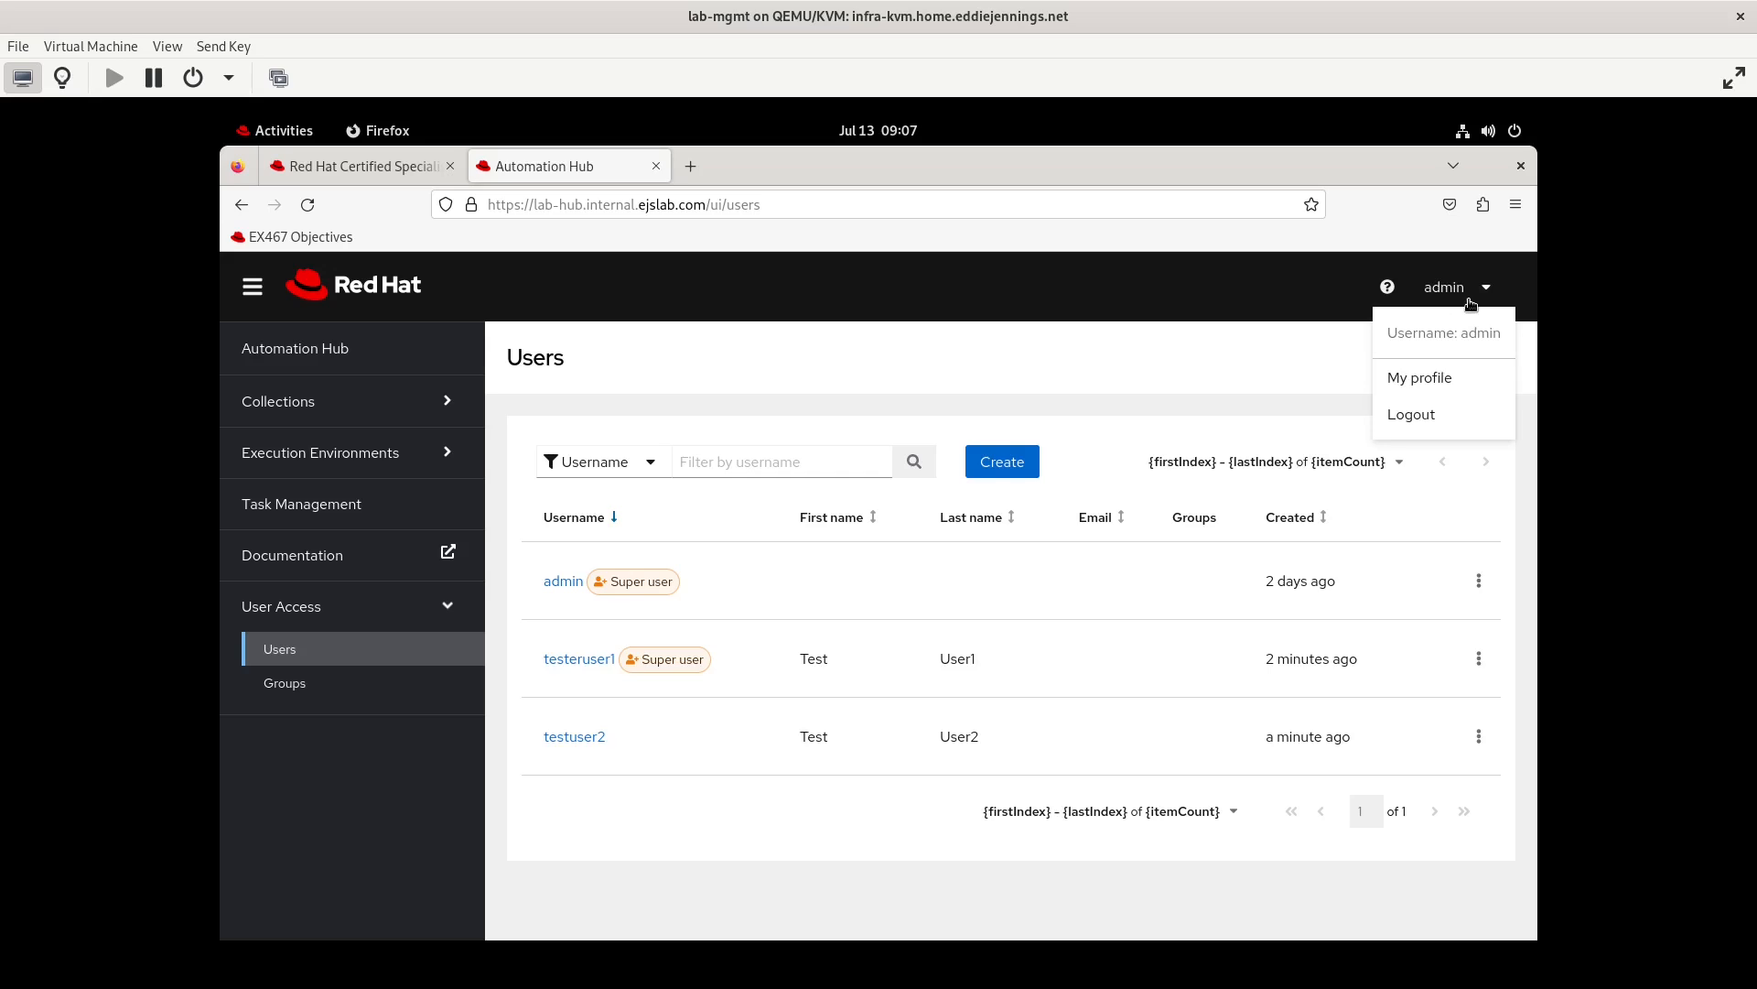
{"action": "left_click", "coordinate": [1418, 419]}
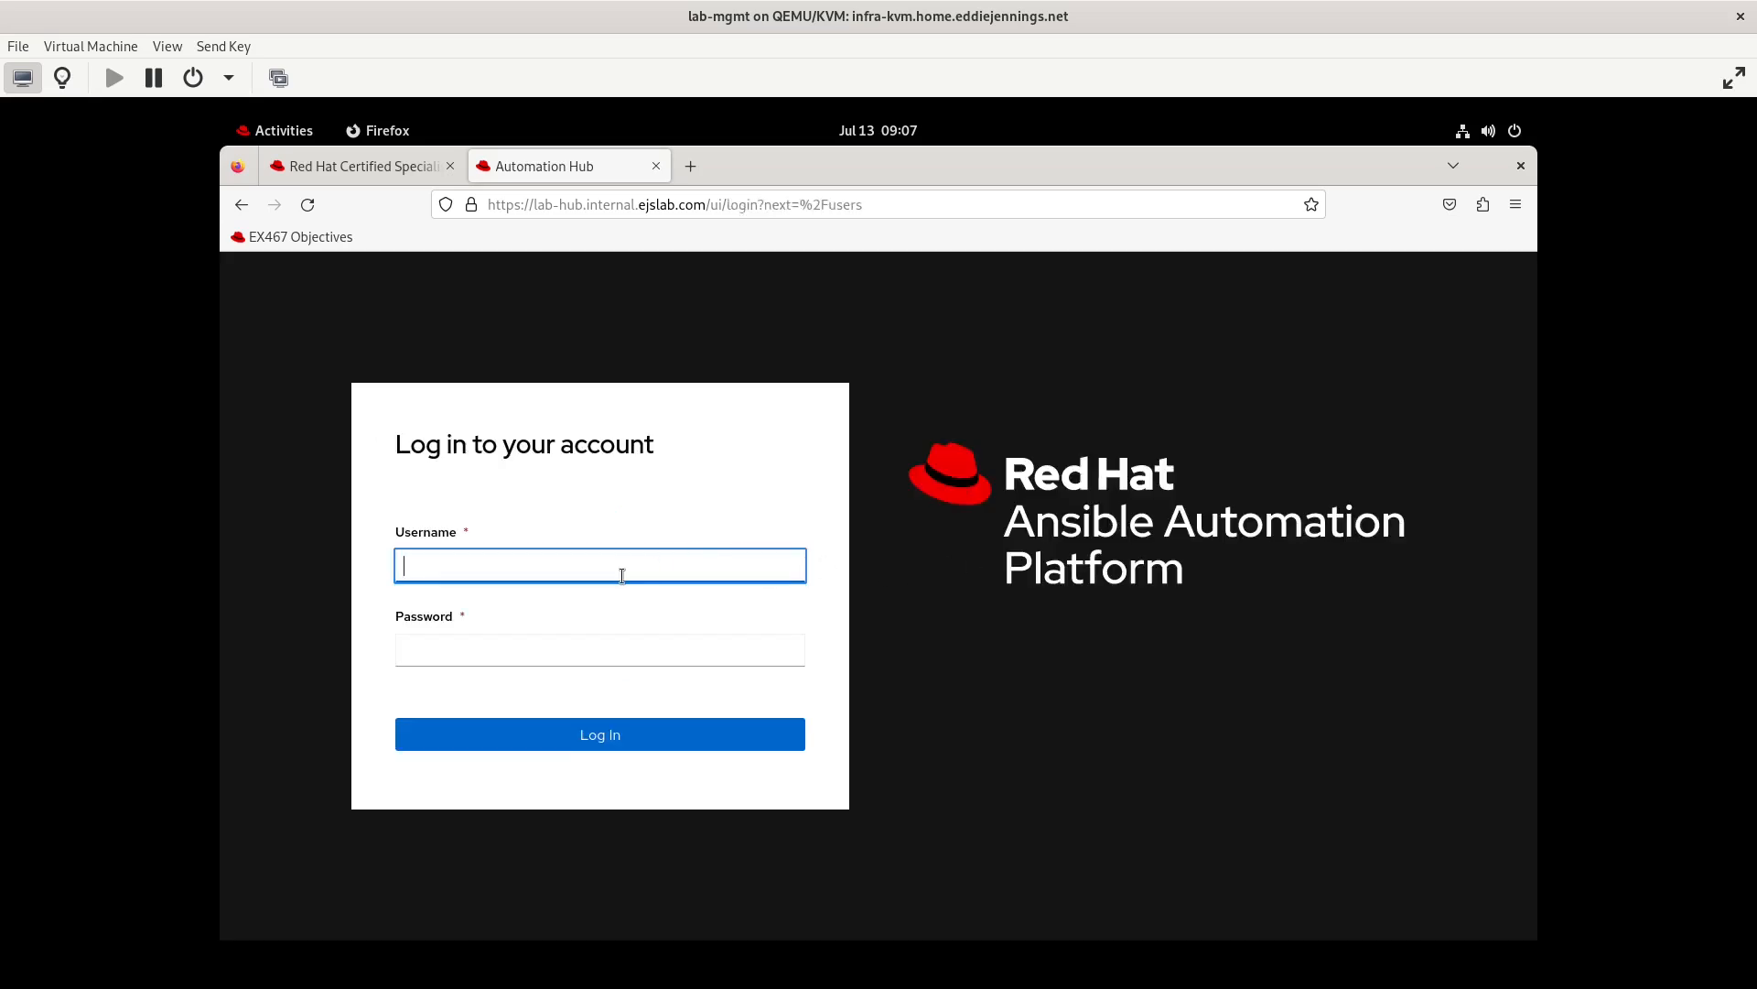
{"action": "type", "text": "testuser1"}
{"action": "key", "text": "Tab"}
{"action": "type", "text": "•"}
{"action": "key", "text": "BackSpace"}
{"action": "key", "text": "Return"}
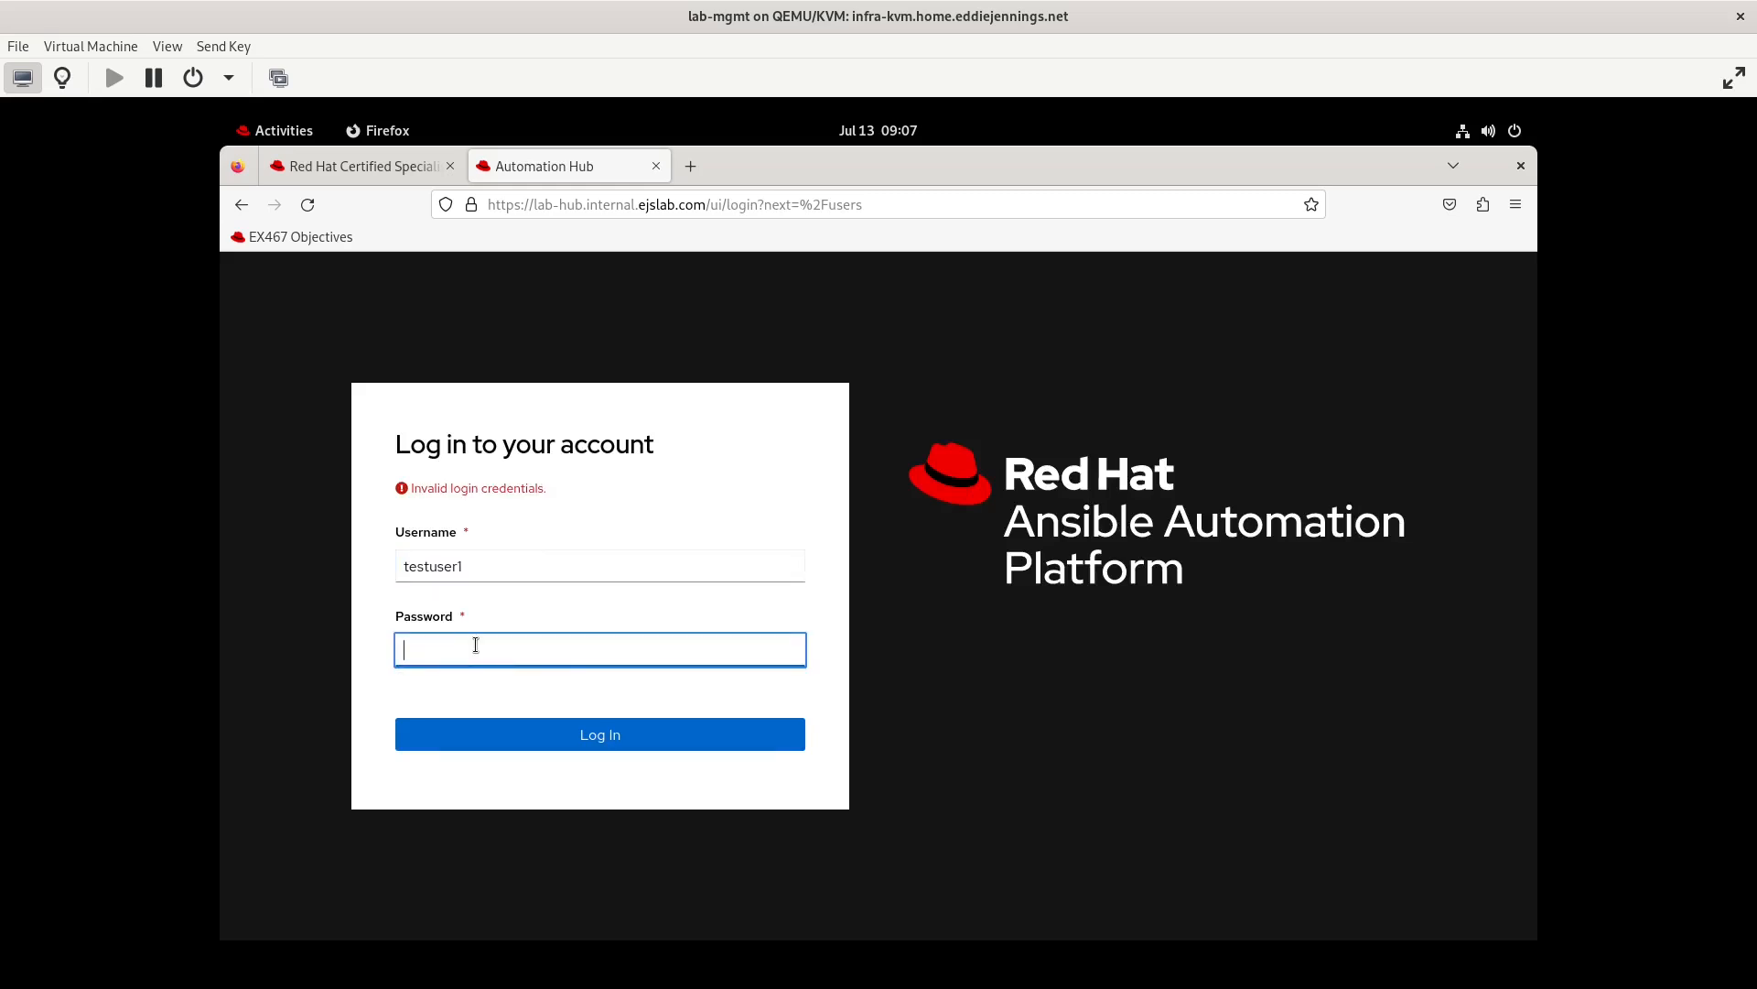
Replace the username on the login form and log back in as admin with the account password
{"action": "left_click", "coordinate": [448, 568]}
{"action": "double_click", "coordinate": [448, 567]}
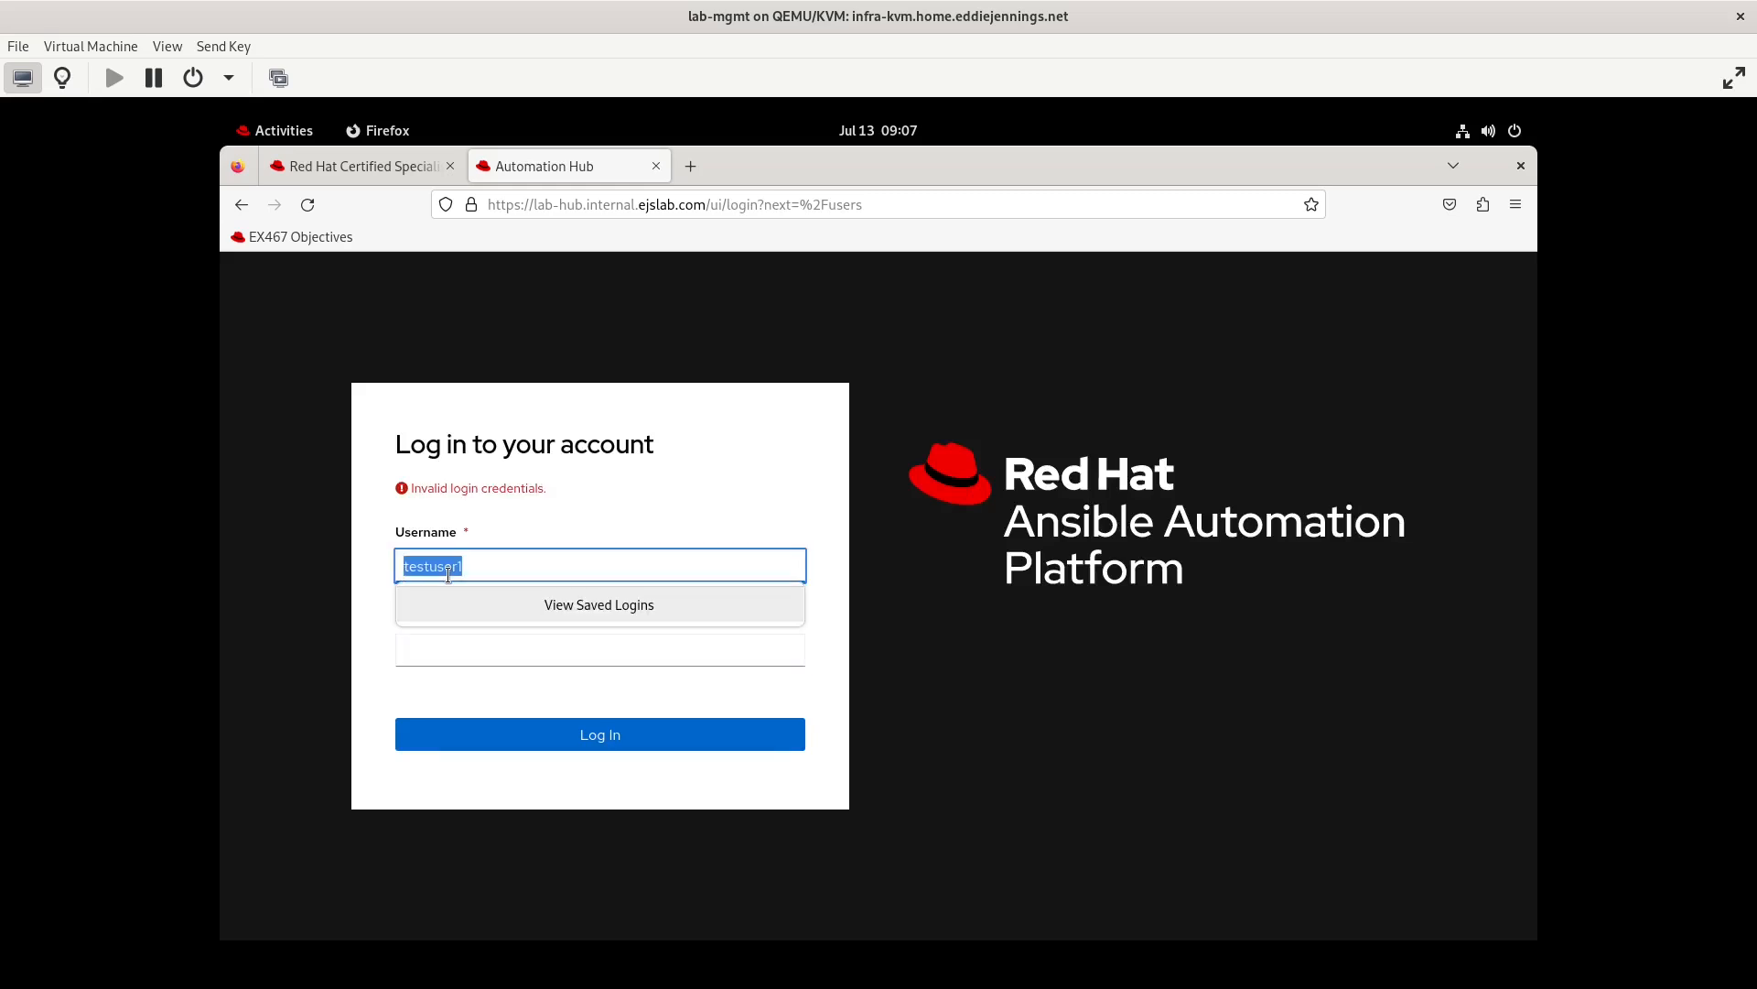
{"action": "left_click", "coordinate": [453, 655]}
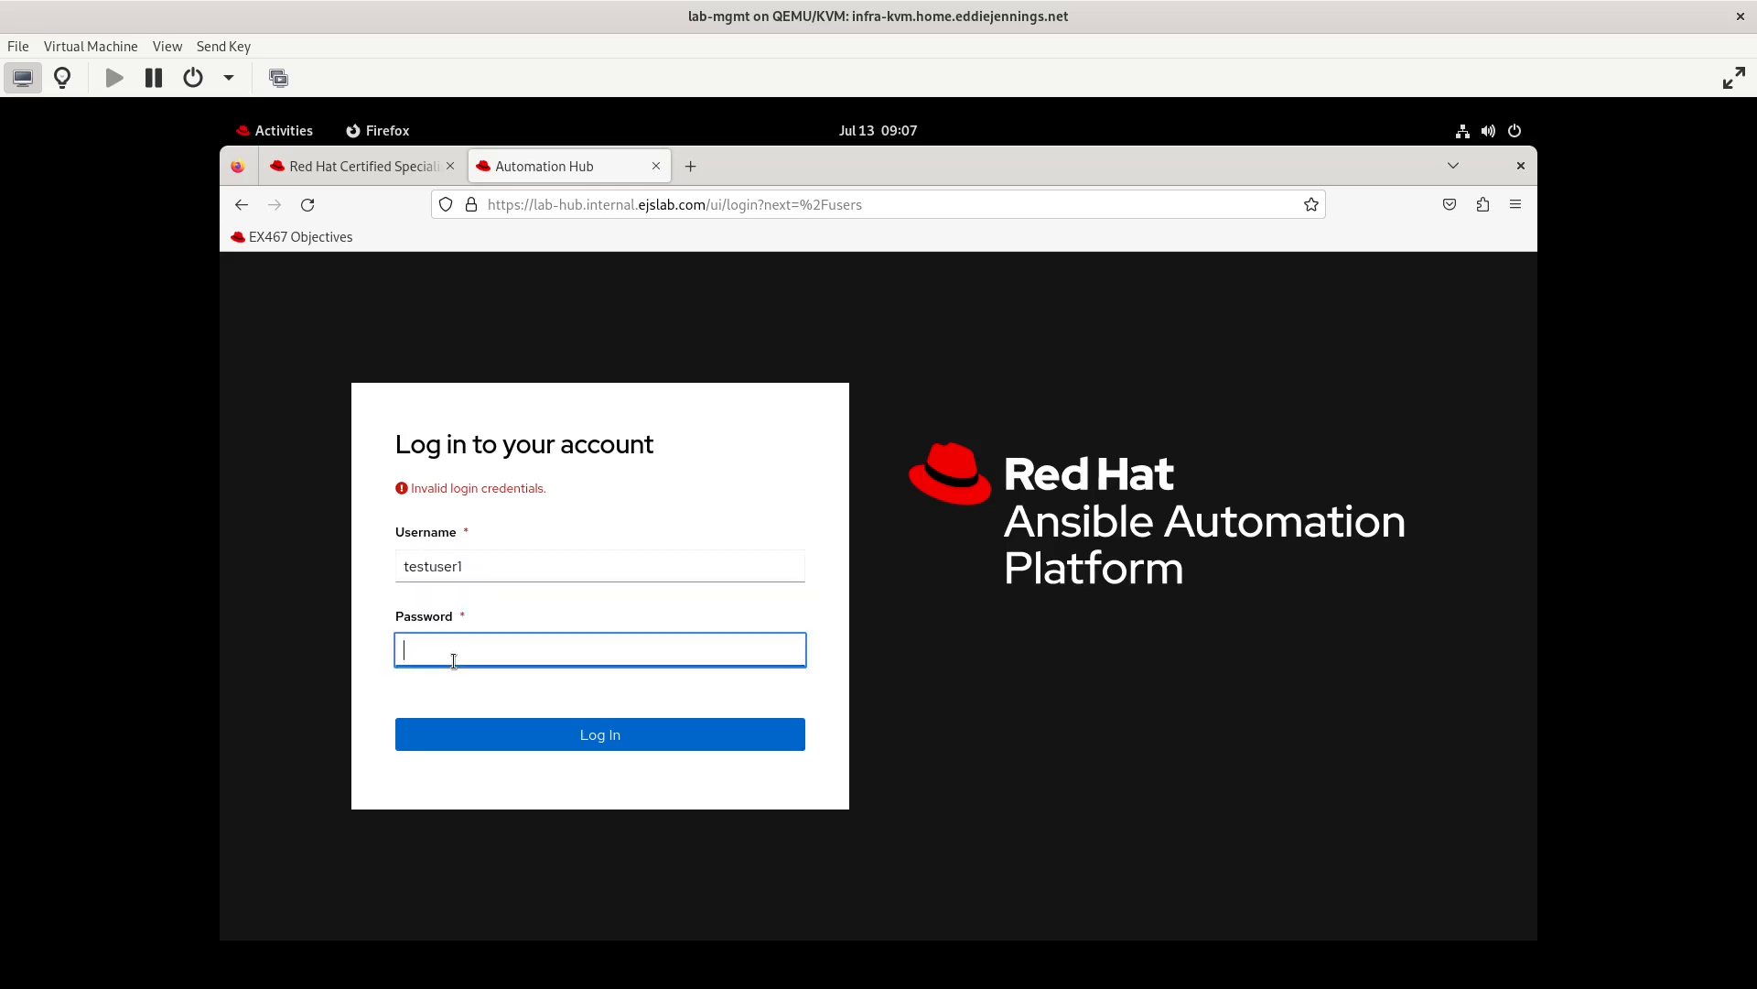
{"action": "left_click", "coordinate": [525, 570]}
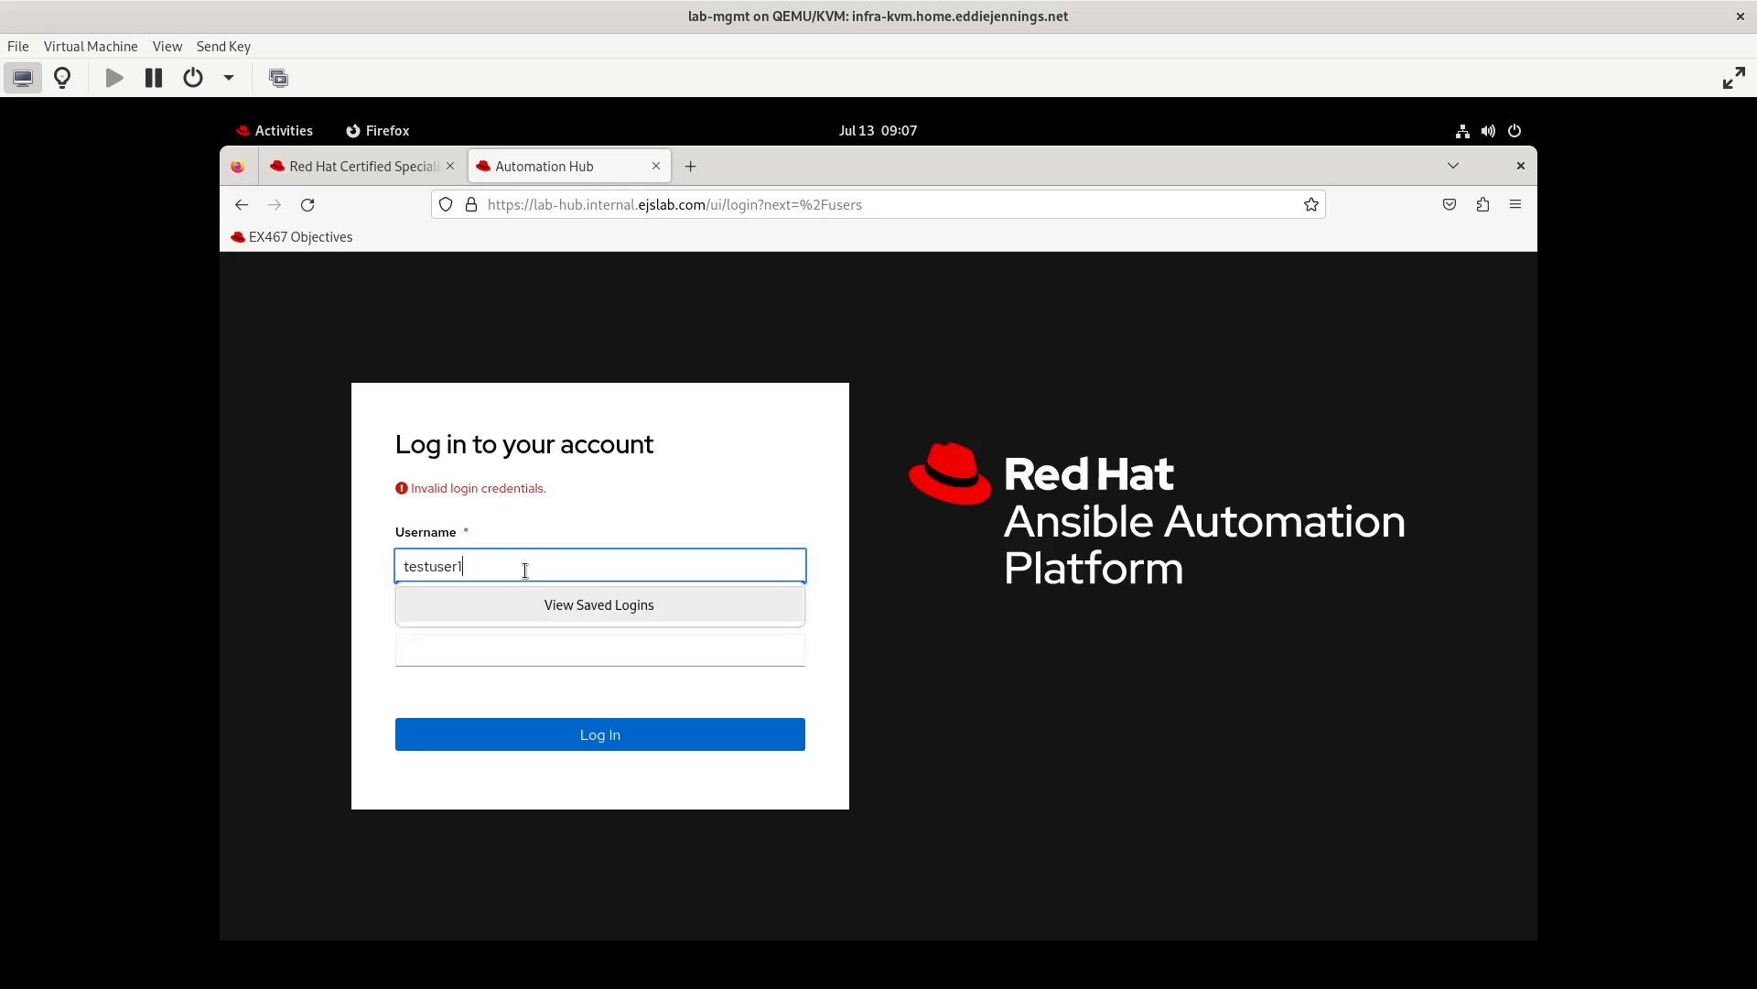
{"action": "double_click", "coordinate": [526, 568]}
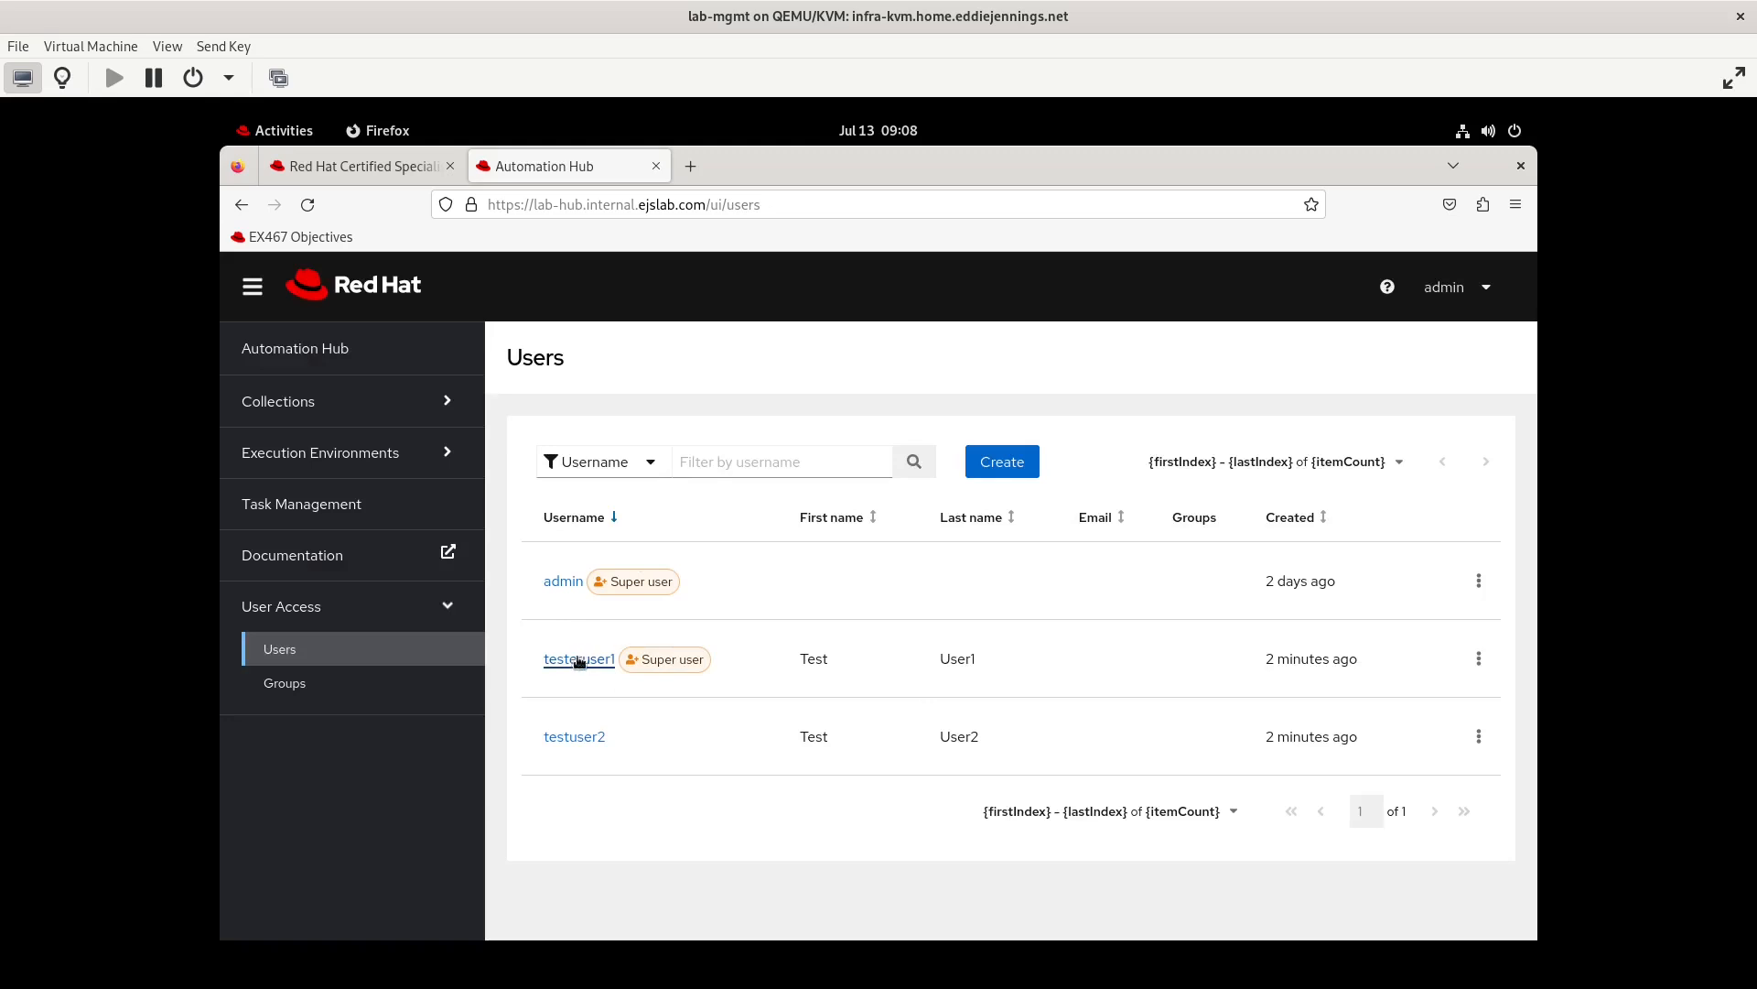
Open the super user testeruser1 for editing and go to its password field
{"action": "left_click", "coordinate": [1478, 658]}
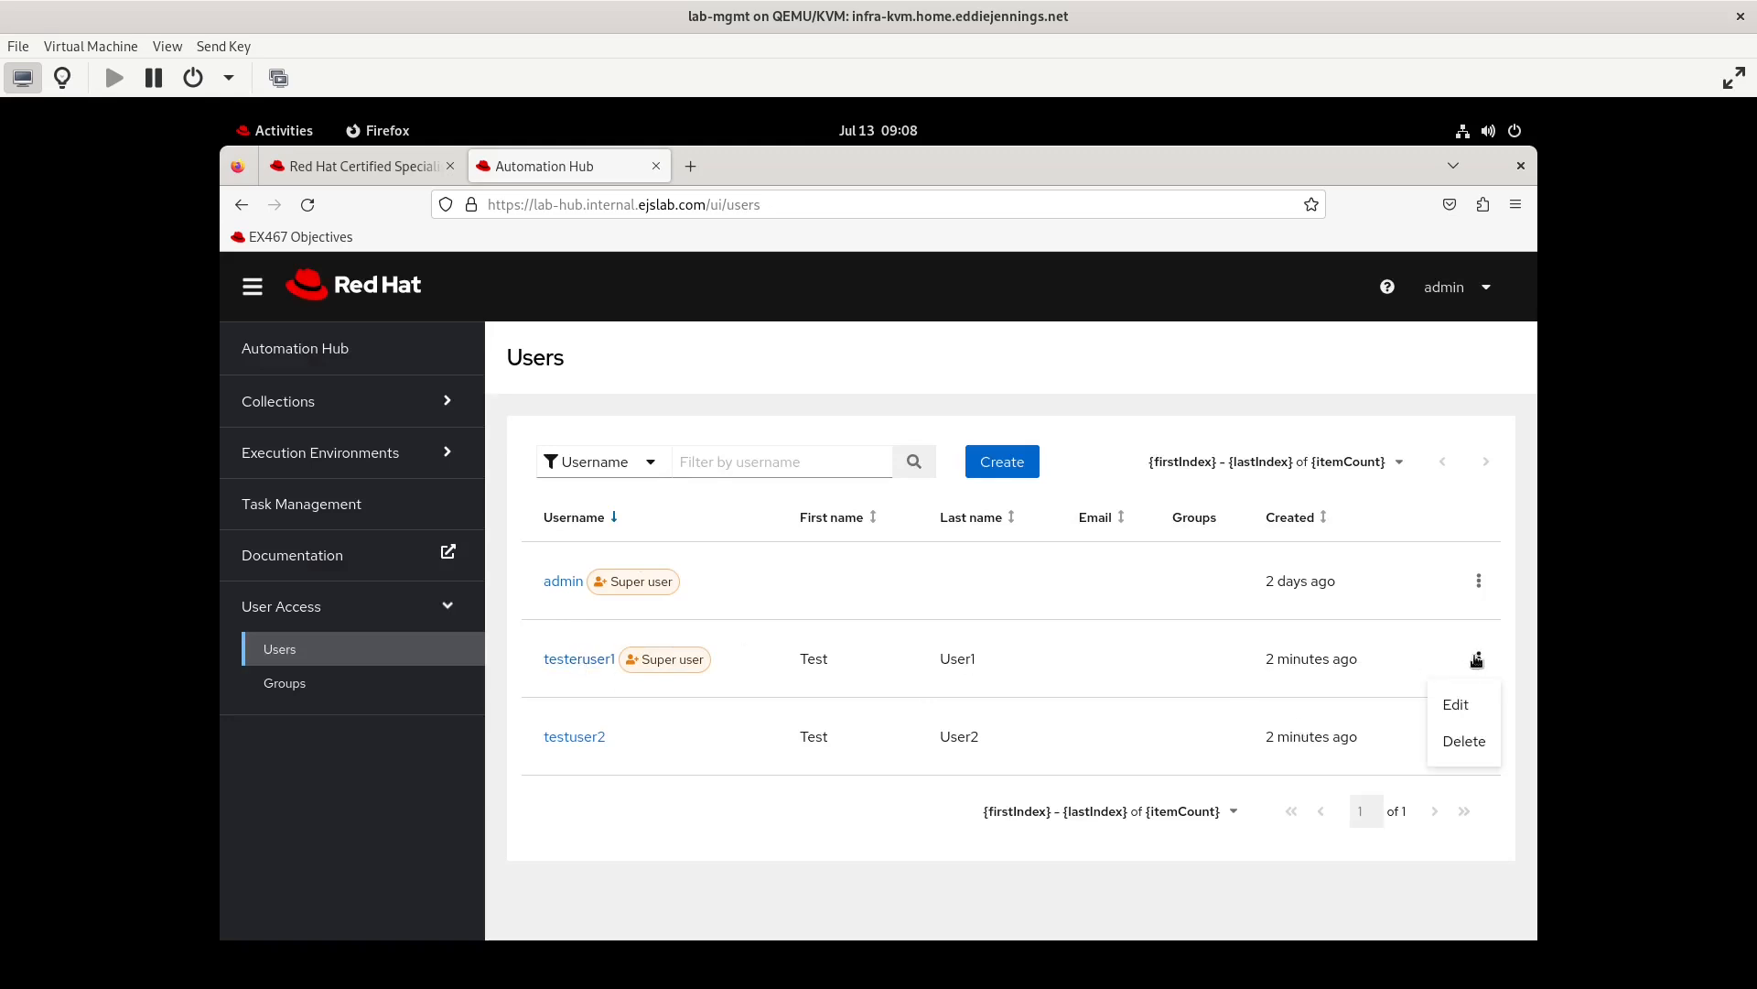
{"action": "left_click", "coordinate": [1455, 707]}
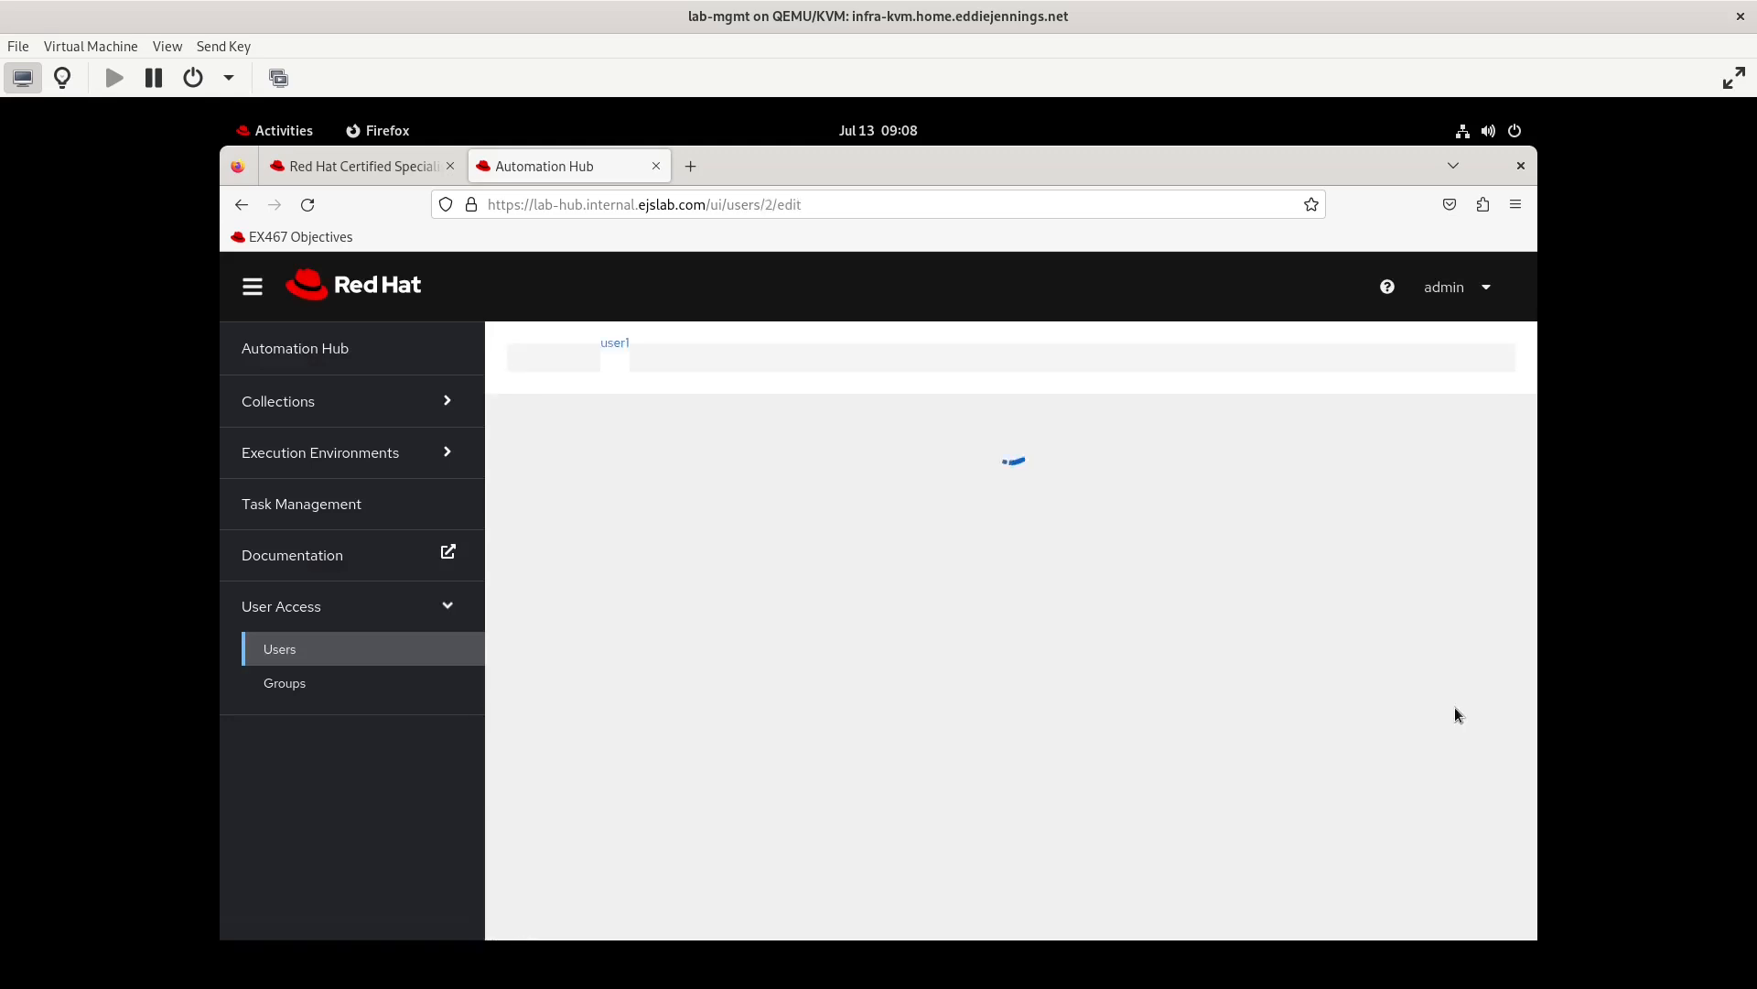
{"action": "left_click", "coordinate": [989, 746]}
{"action": "scroll", "coordinate": [990, 734], "scroll_direction": "down", "scroll_amount": 3}
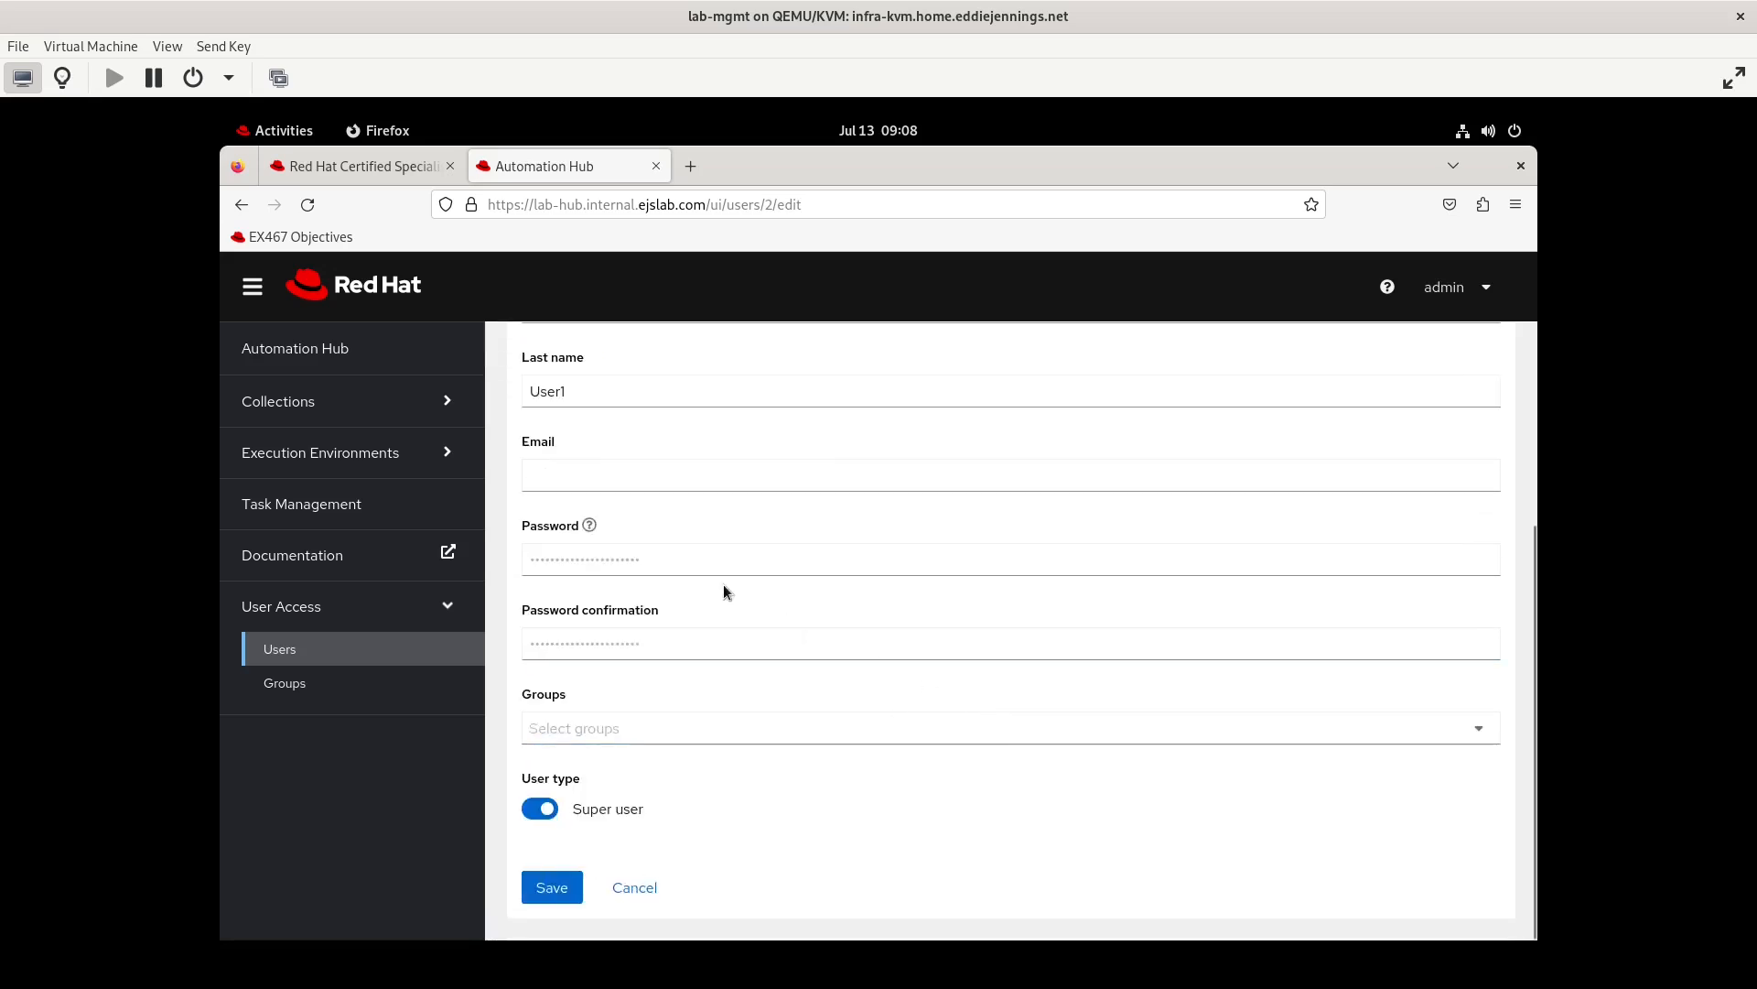
{"action": "left_click", "coordinate": [651, 556]}
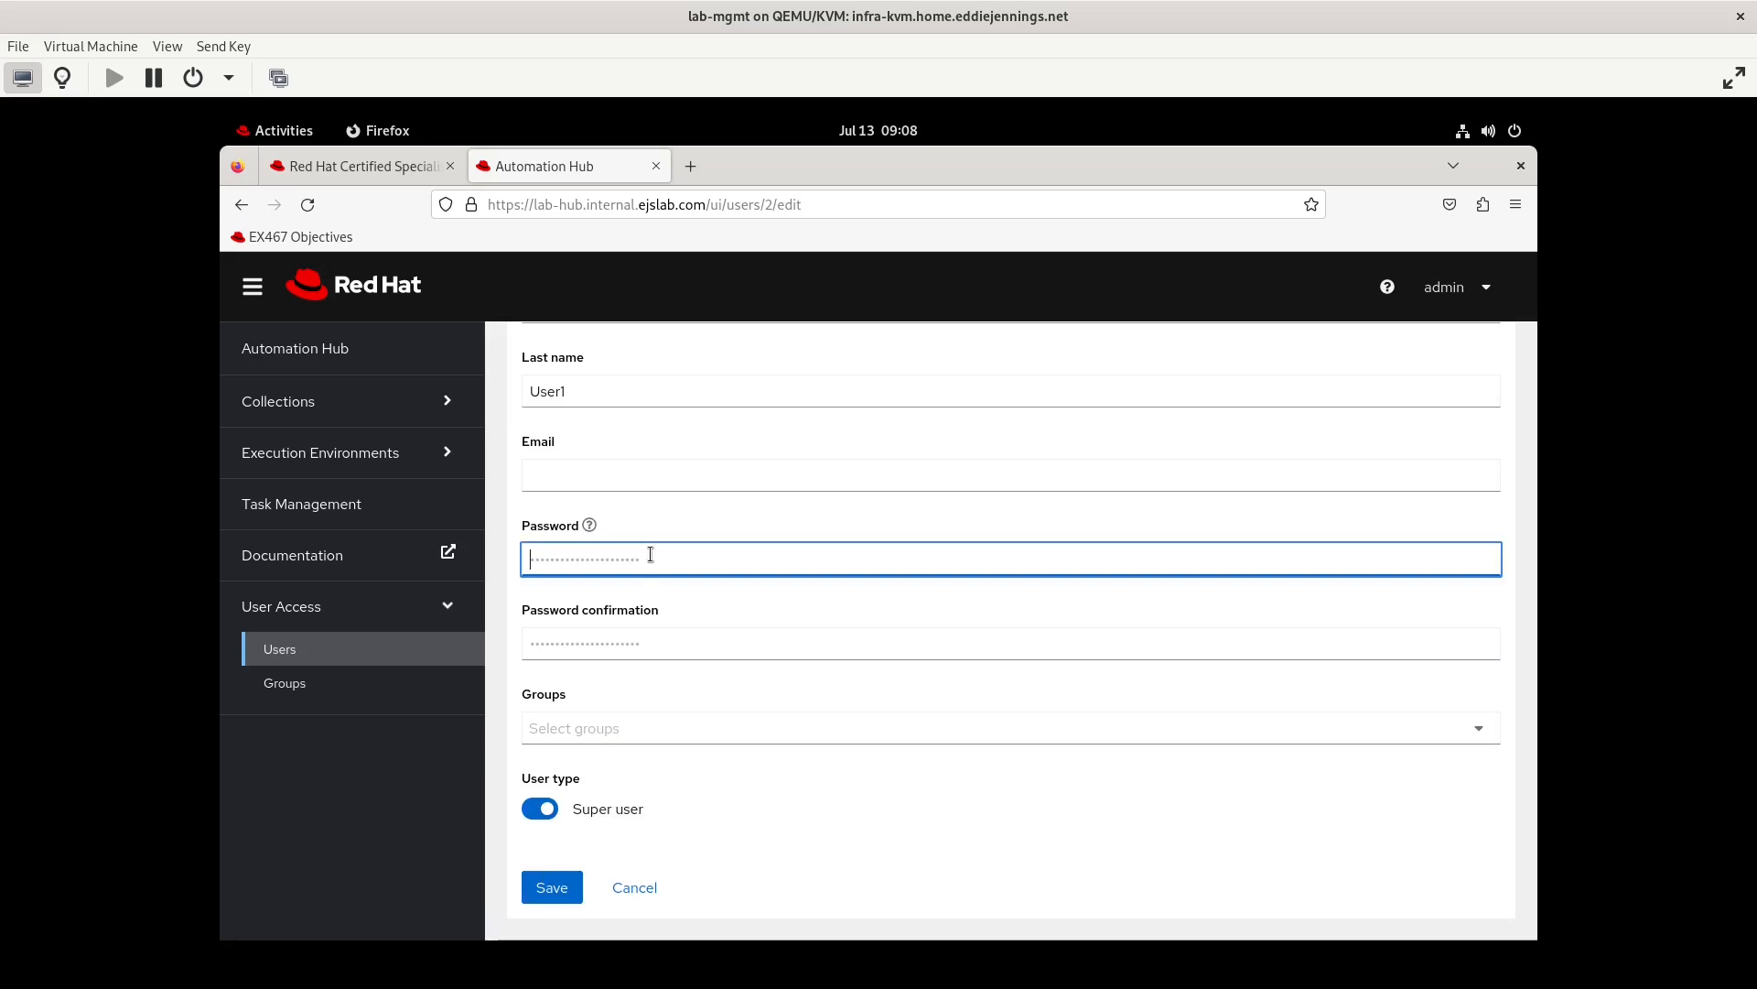
Switch to Text Editor, write the new account password in a blank document and copy it
{"action": "left_click", "coordinate": [265, 131]}
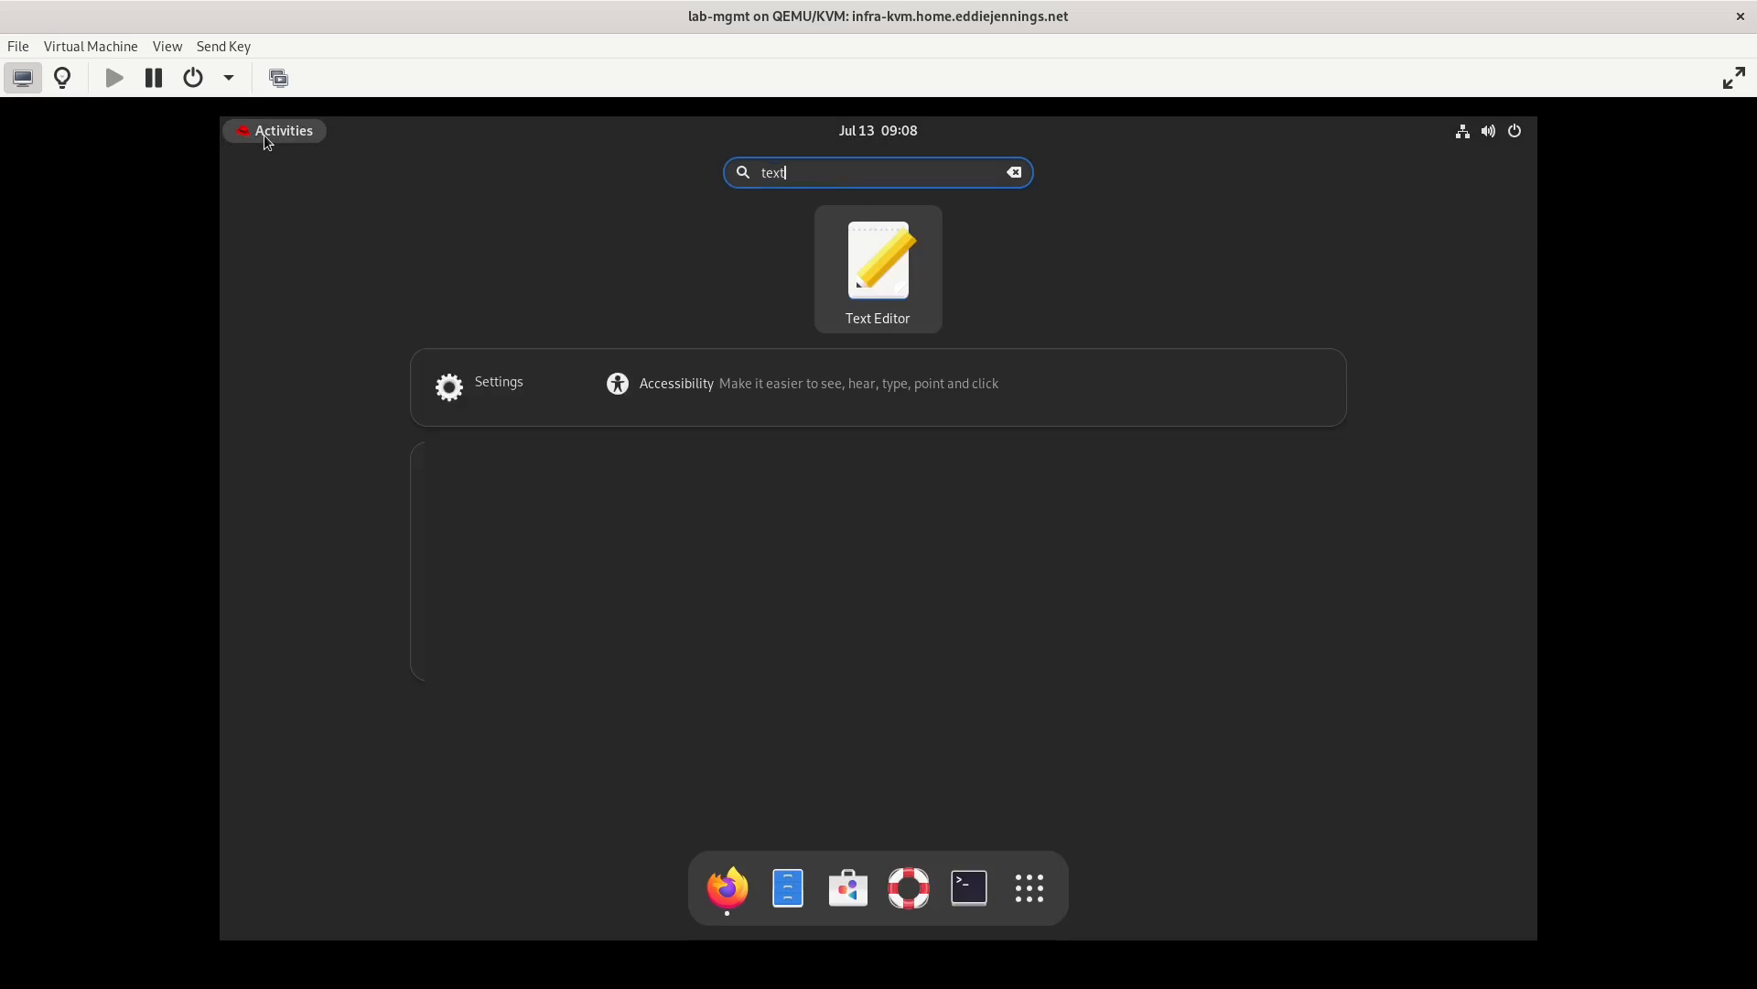
{"action": "key", "text": "Return"}
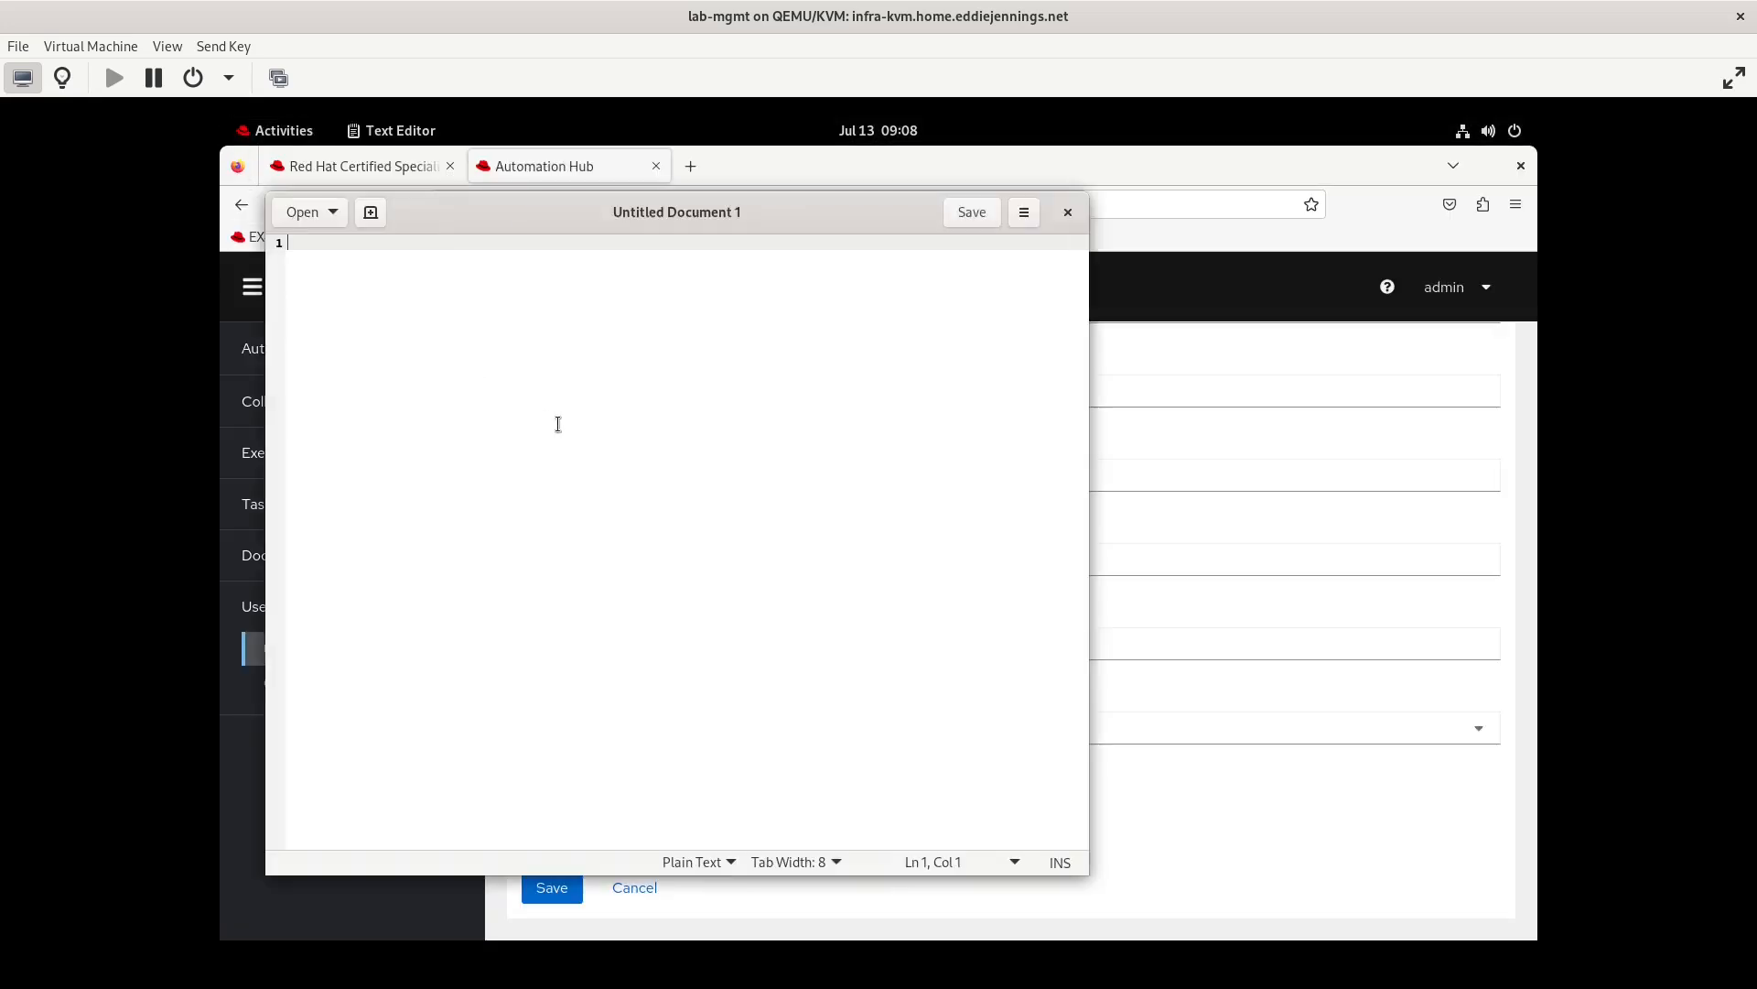
{"action": "key", "text": "ctrl+a"}
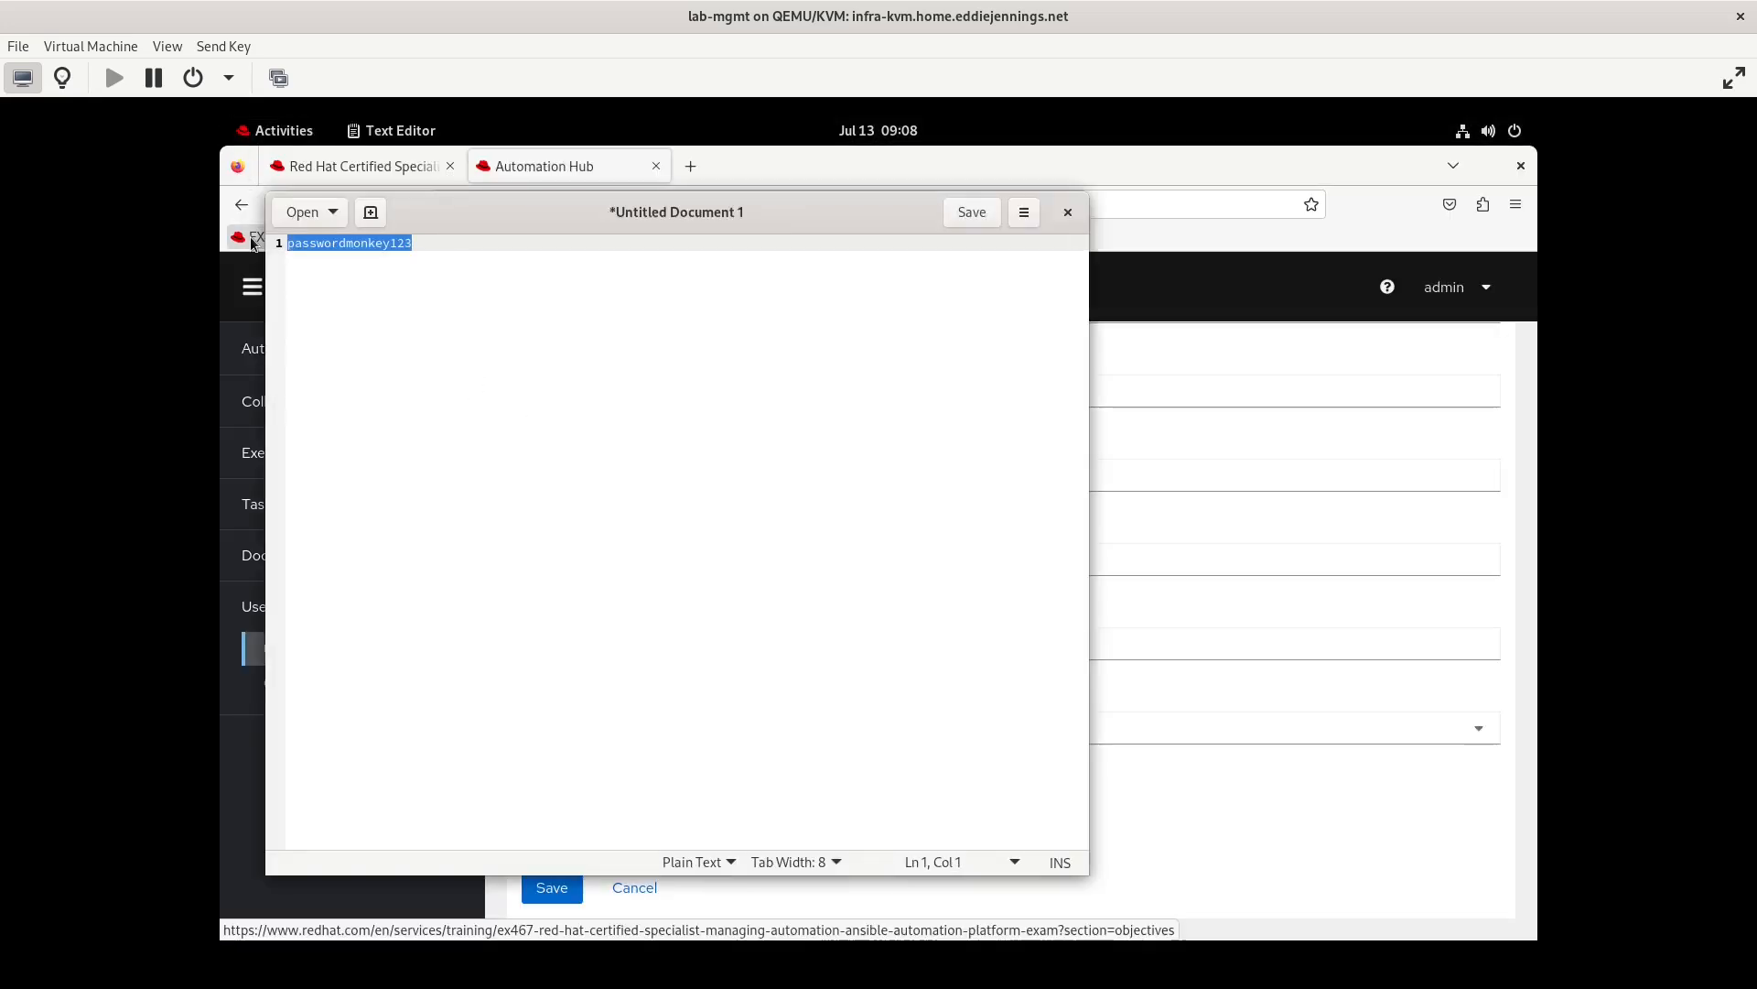
{"action": "key", "text": "ctrl+c"}
Return to Firefox, paste the copied password into both password fields of testeruser1 and save the user
{"action": "left_click", "coordinate": [1102, 174]}
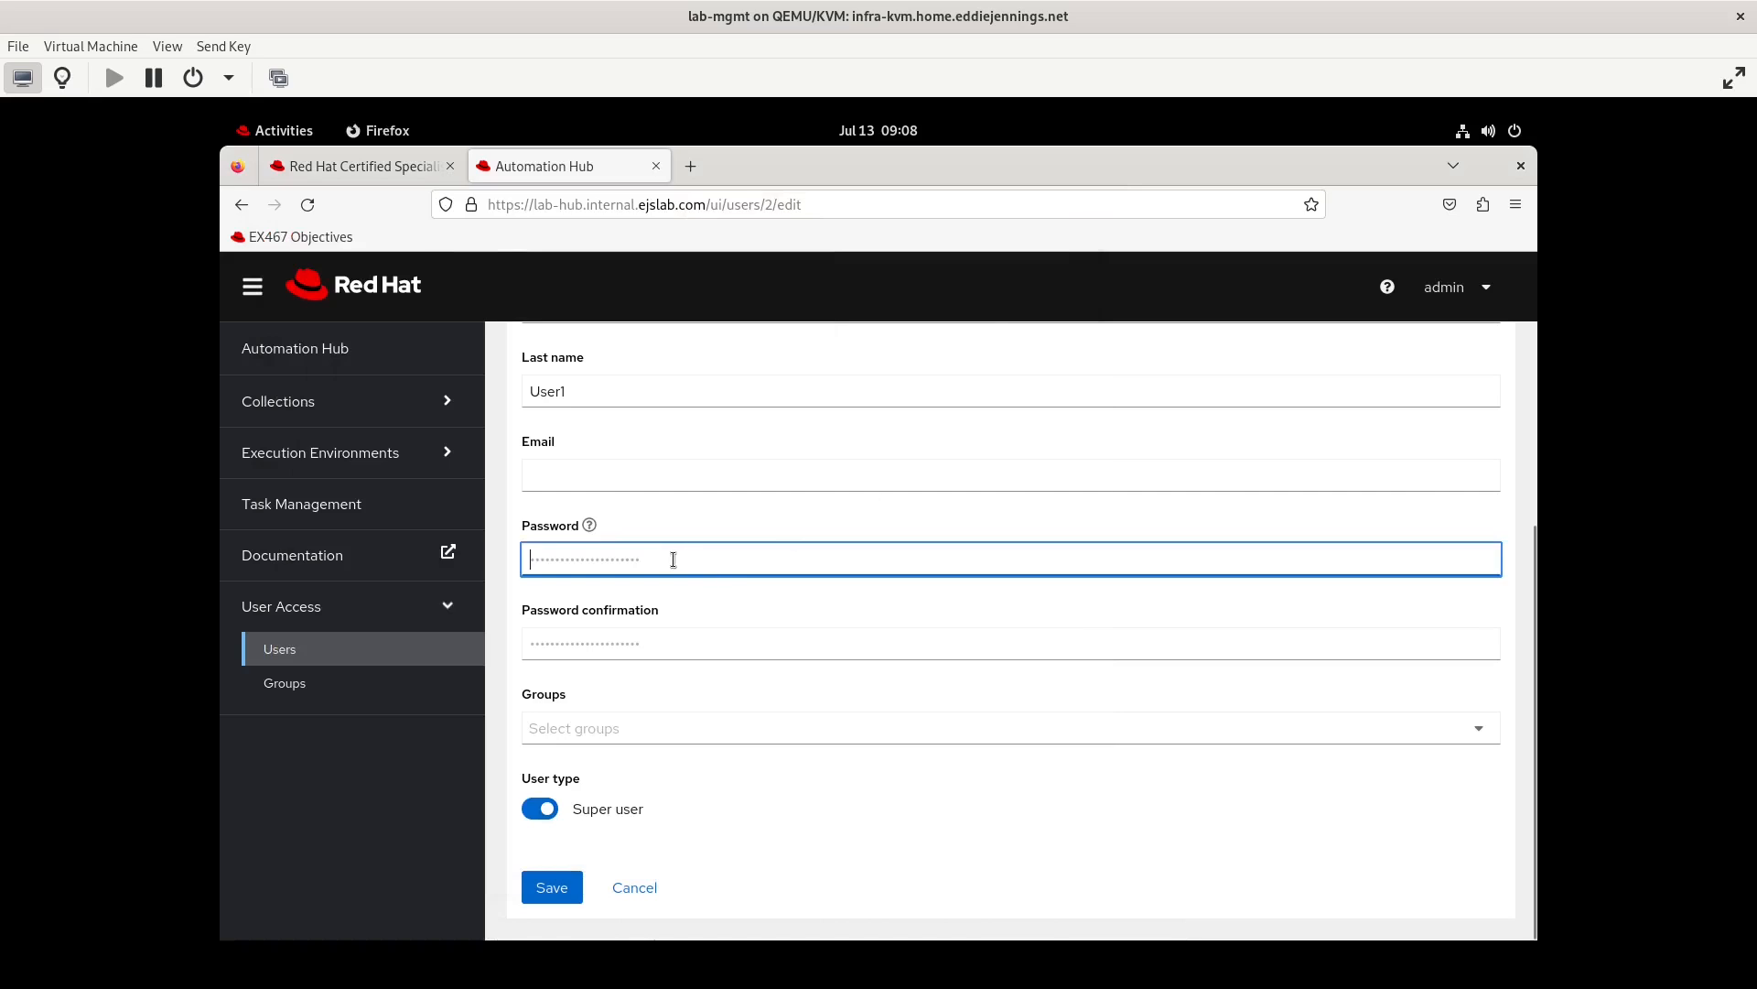
{"action": "key", "text": "ctrl+v"}
{"action": "key", "text": "Tab"}
{"action": "key", "text": "ctrl+v"}
{"action": "left_click", "coordinate": [558, 889]}
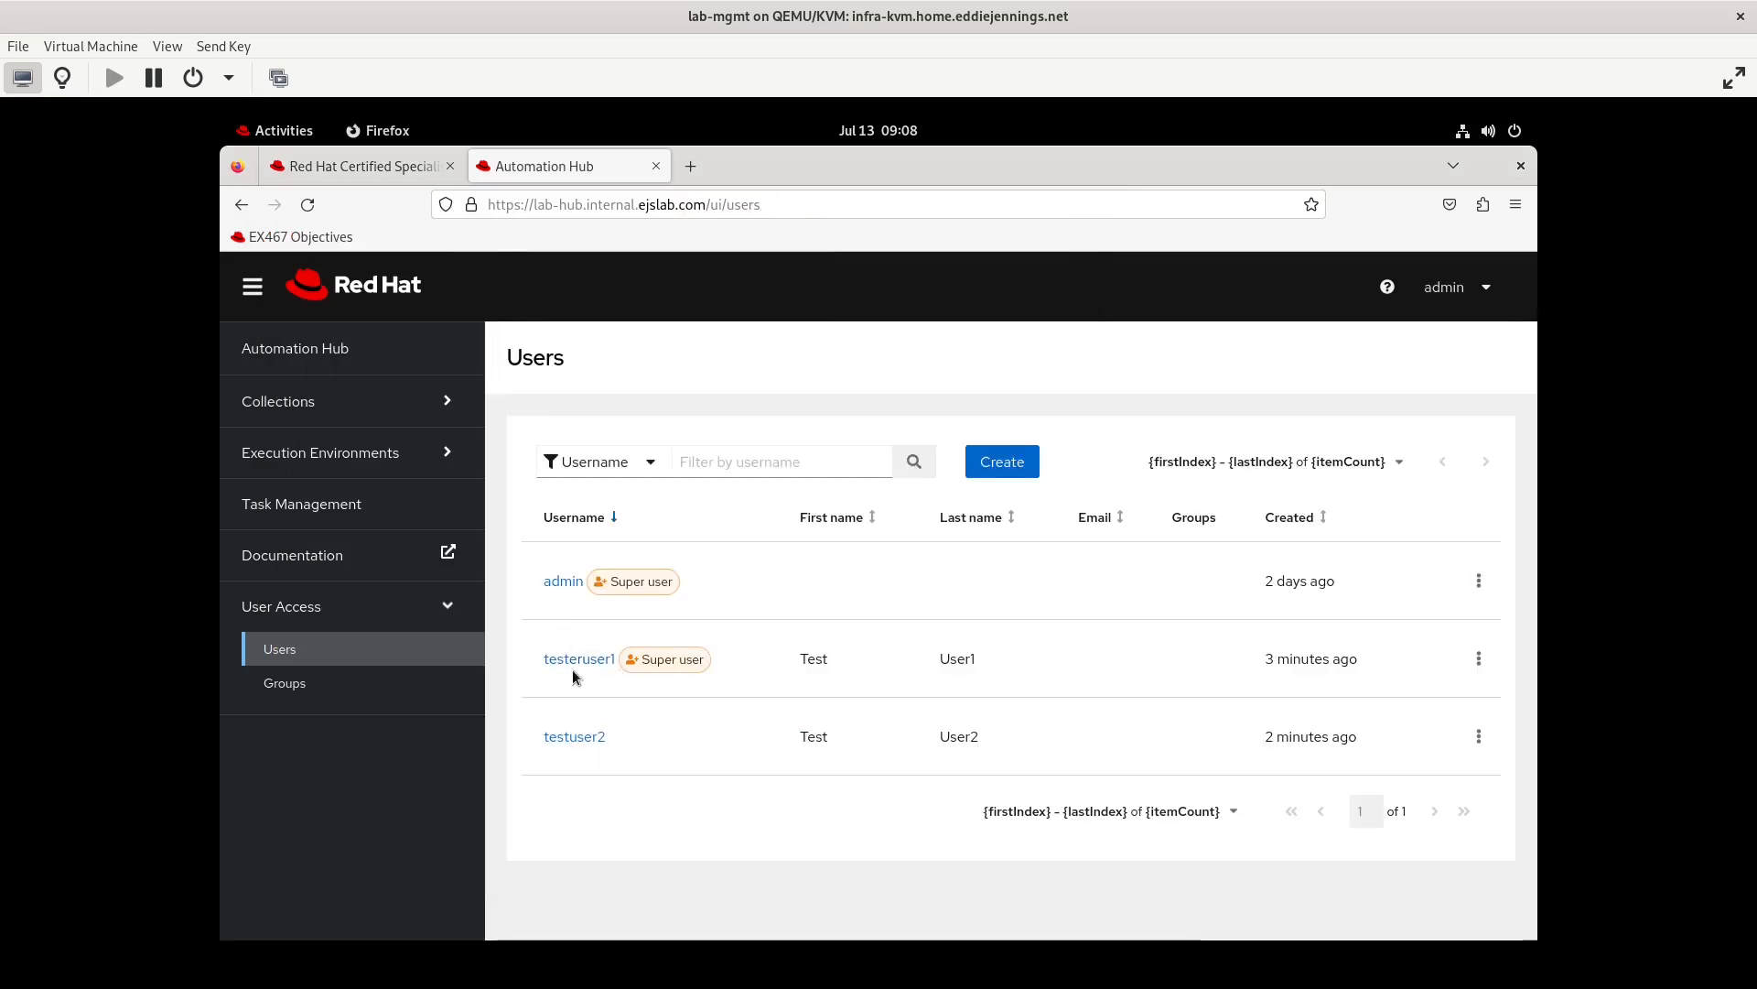
Change the username of testeruser1 to testuser1 and save the user
{"action": "left_click", "coordinate": [1483, 671]}
{"action": "left_click", "coordinate": [1457, 704]}
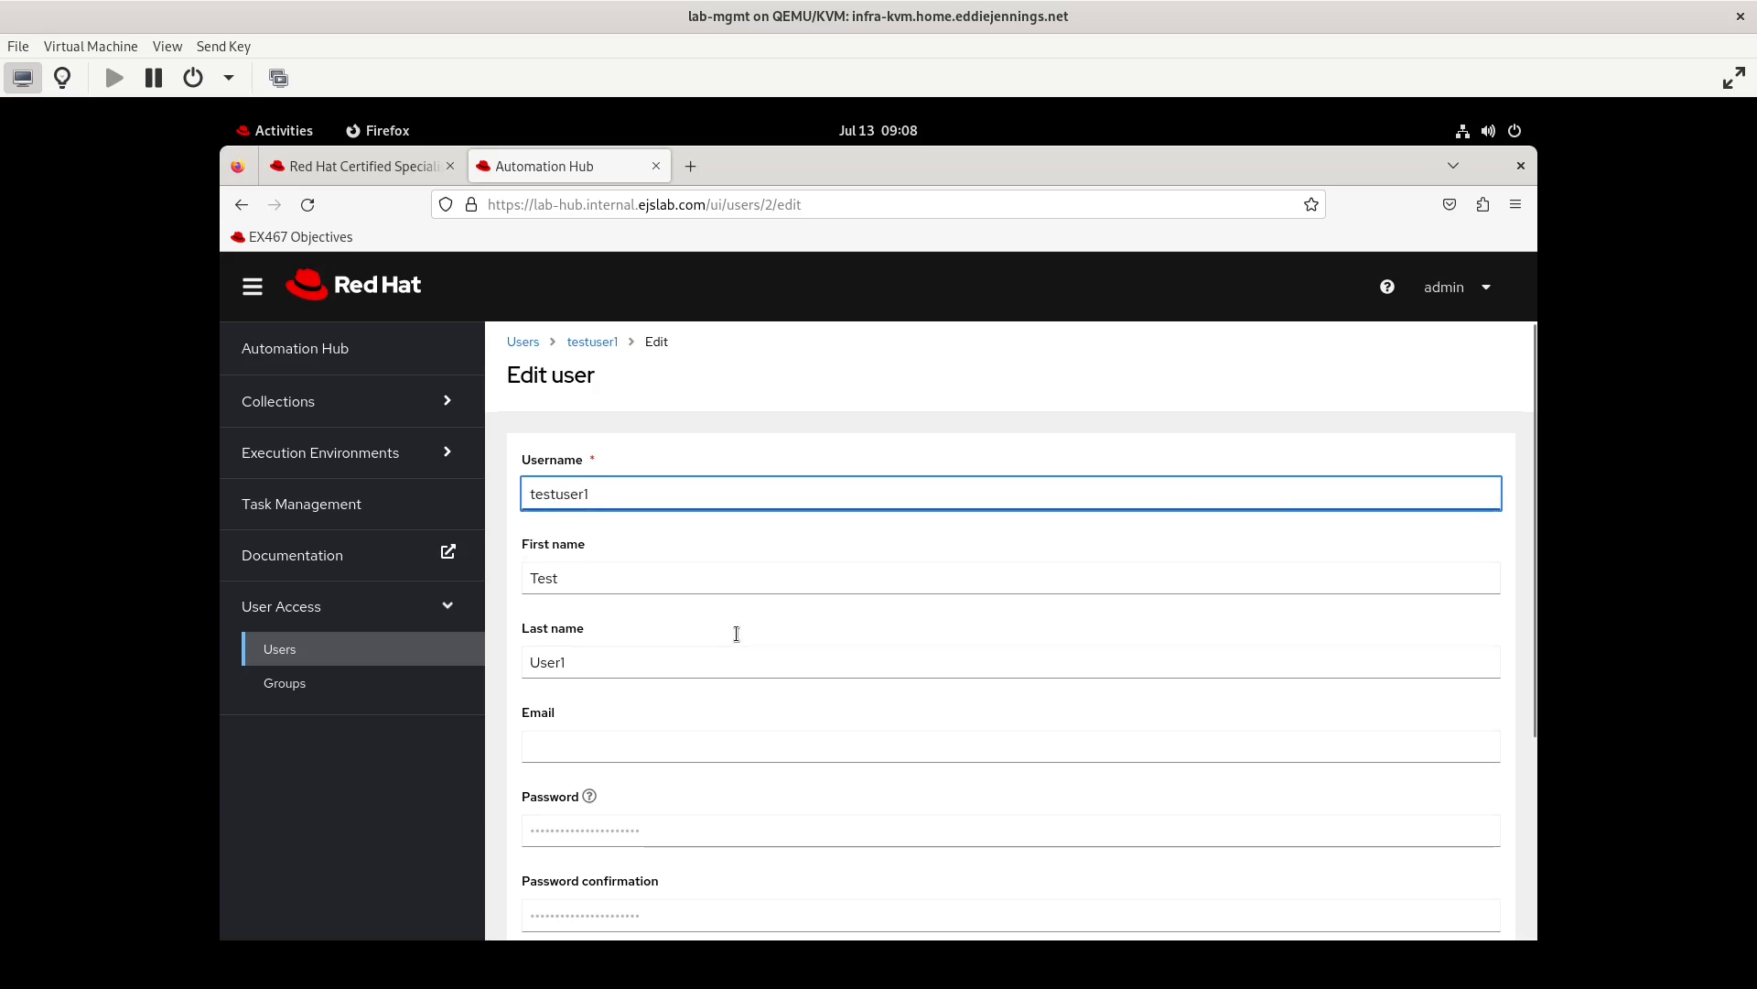
{"action": "scroll", "coordinate": [736, 633], "scroll_direction": "down", "scroll_amount": 3}
{"action": "left_click", "coordinate": [552, 887]}
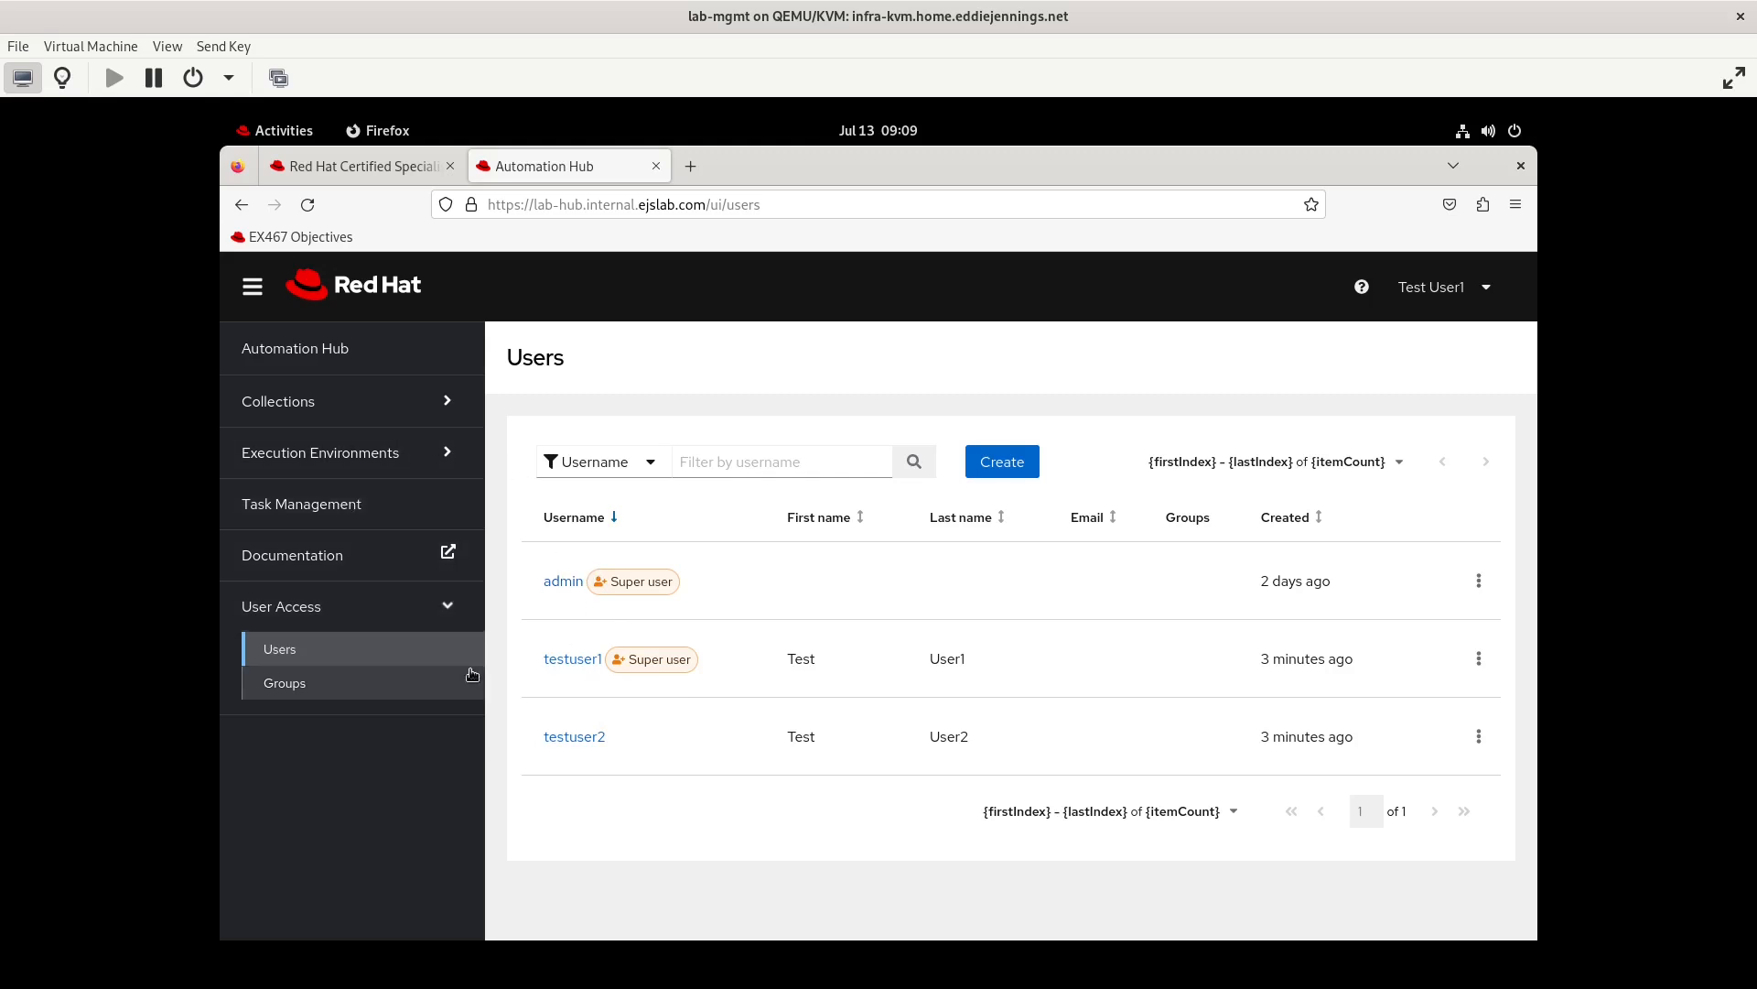
Log out of testuser1 and log in as testuser2 with the account password
{"action": "left_click", "coordinate": [1478, 293]}
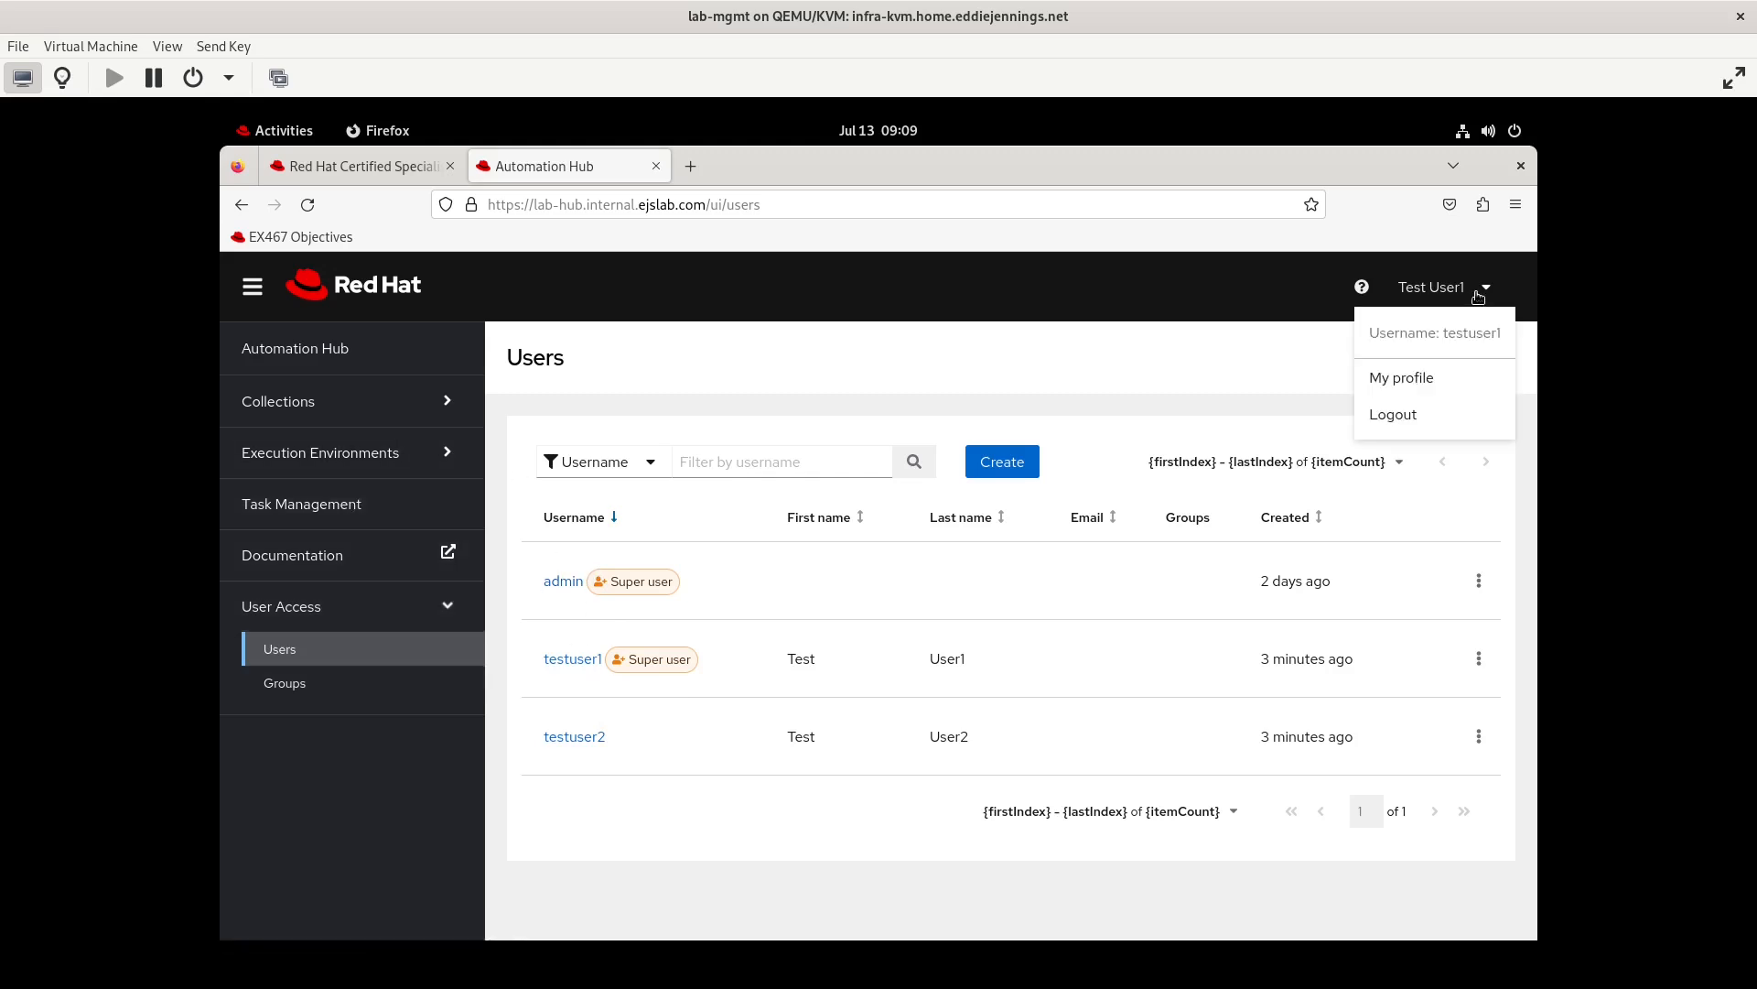
{"action": "left_click", "coordinate": [1409, 414]}
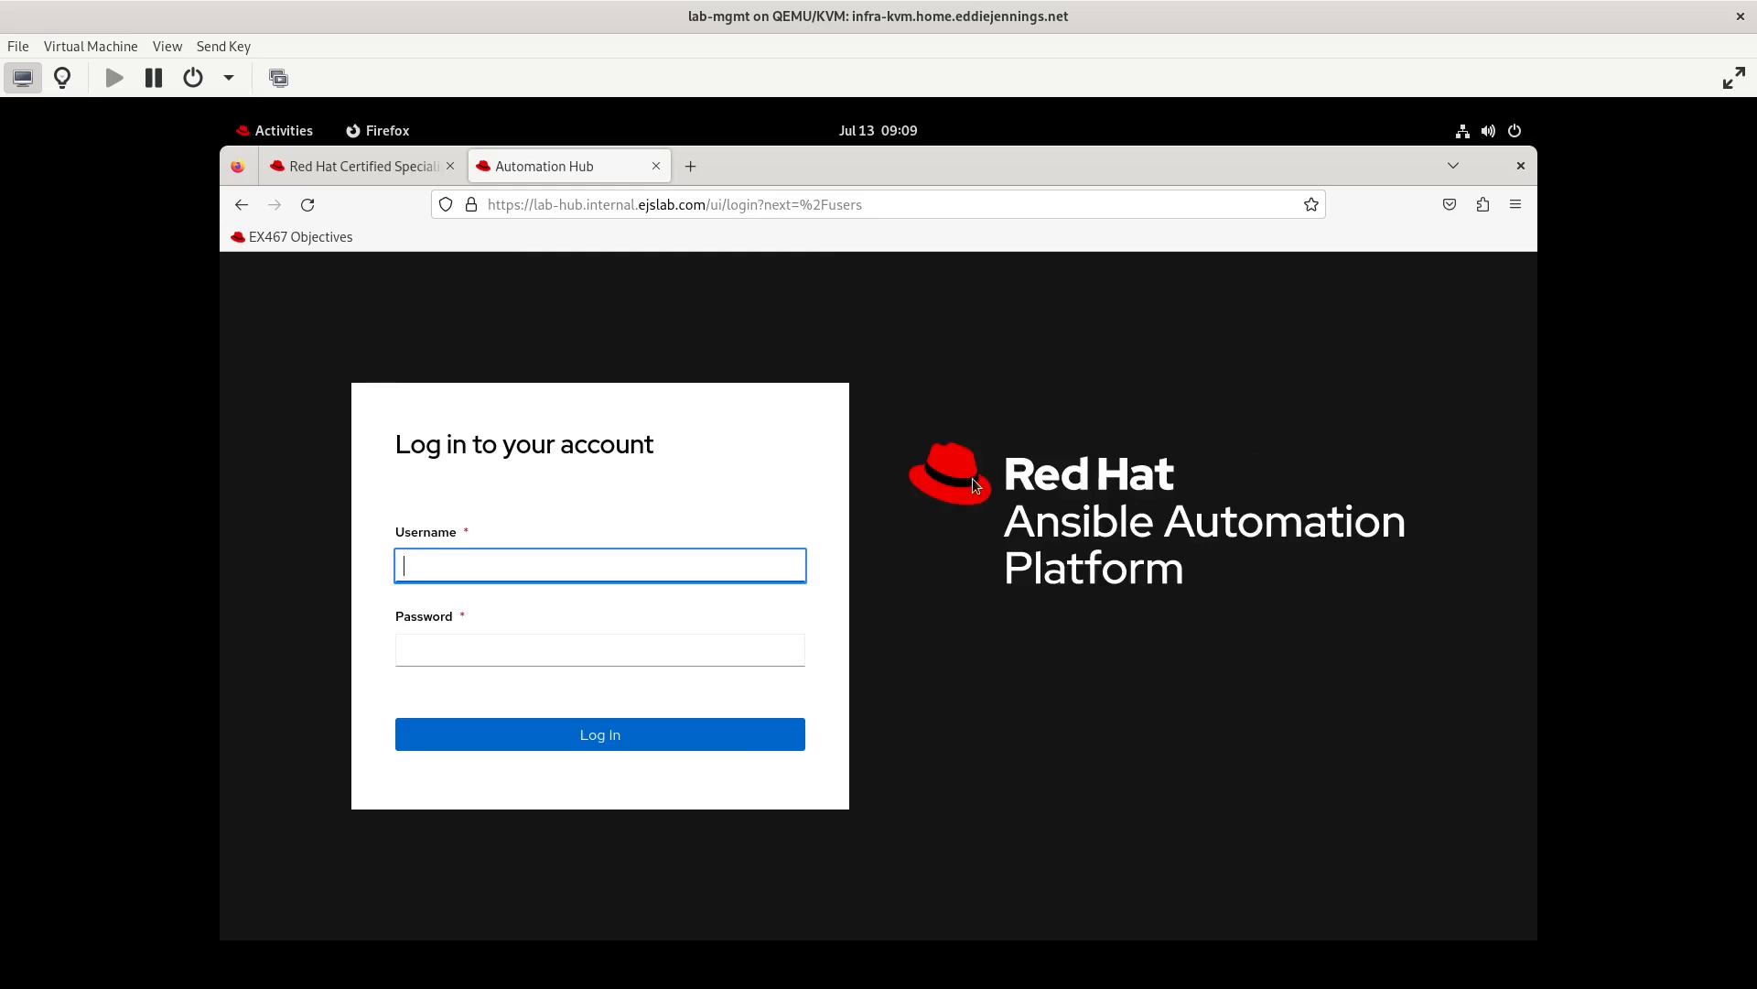
{"action": "type", "text": "testuser2"}
{"action": "key", "text": "Tab"}
{"action": "type", "text": "*****************"}
{"action": "left_click", "coordinate": [591, 735]}
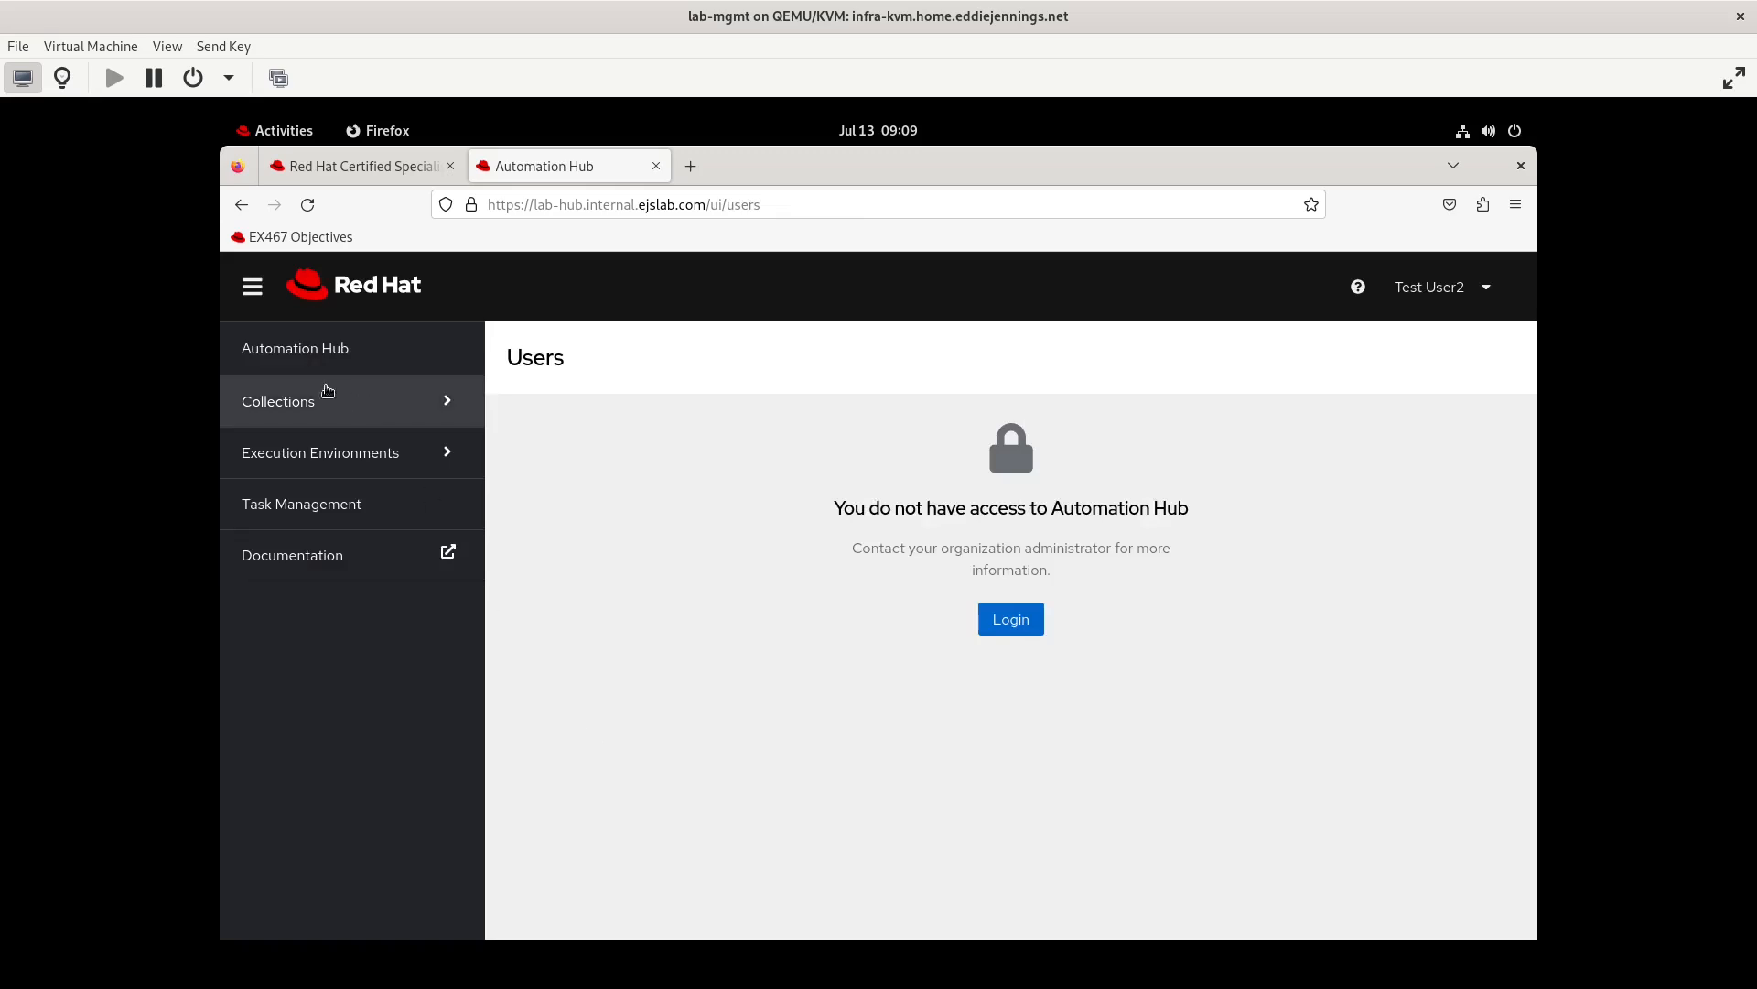
Browse the available collections as testuser2, filtering by the Red Hat Certified repository and back to Published
{"action": "left_click", "coordinate": [284, 400]}
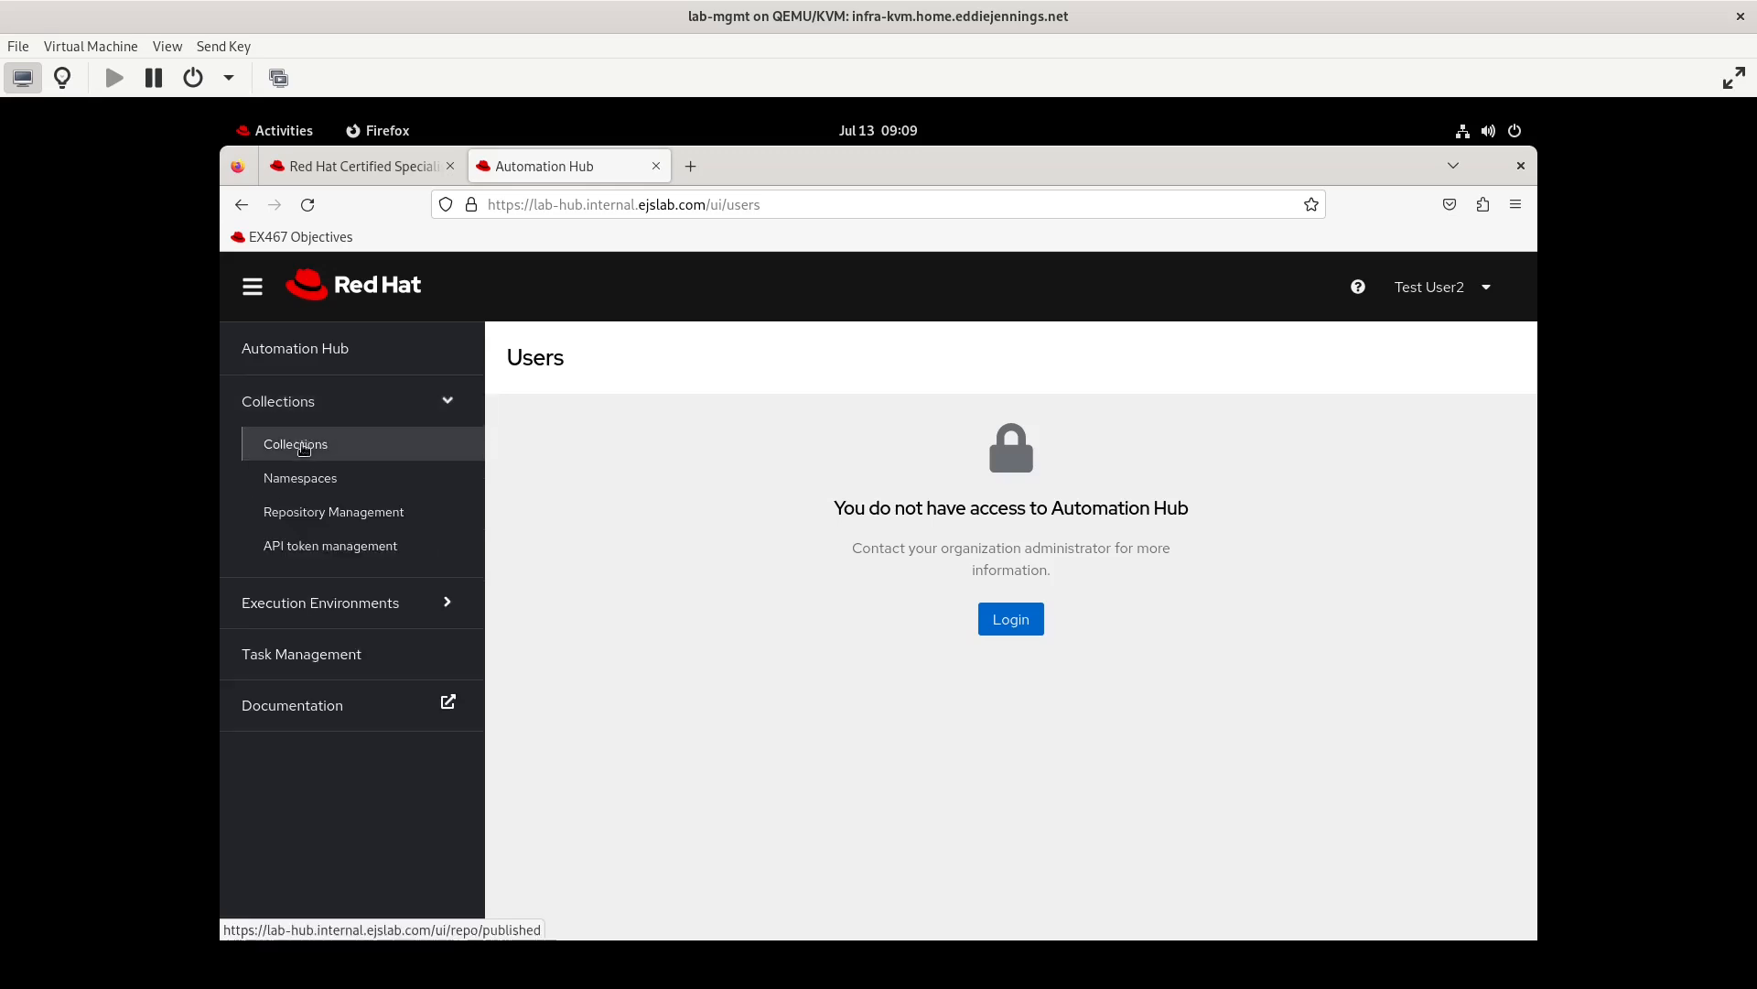
{"action": "left_click", "coordinate": [304, 447]}
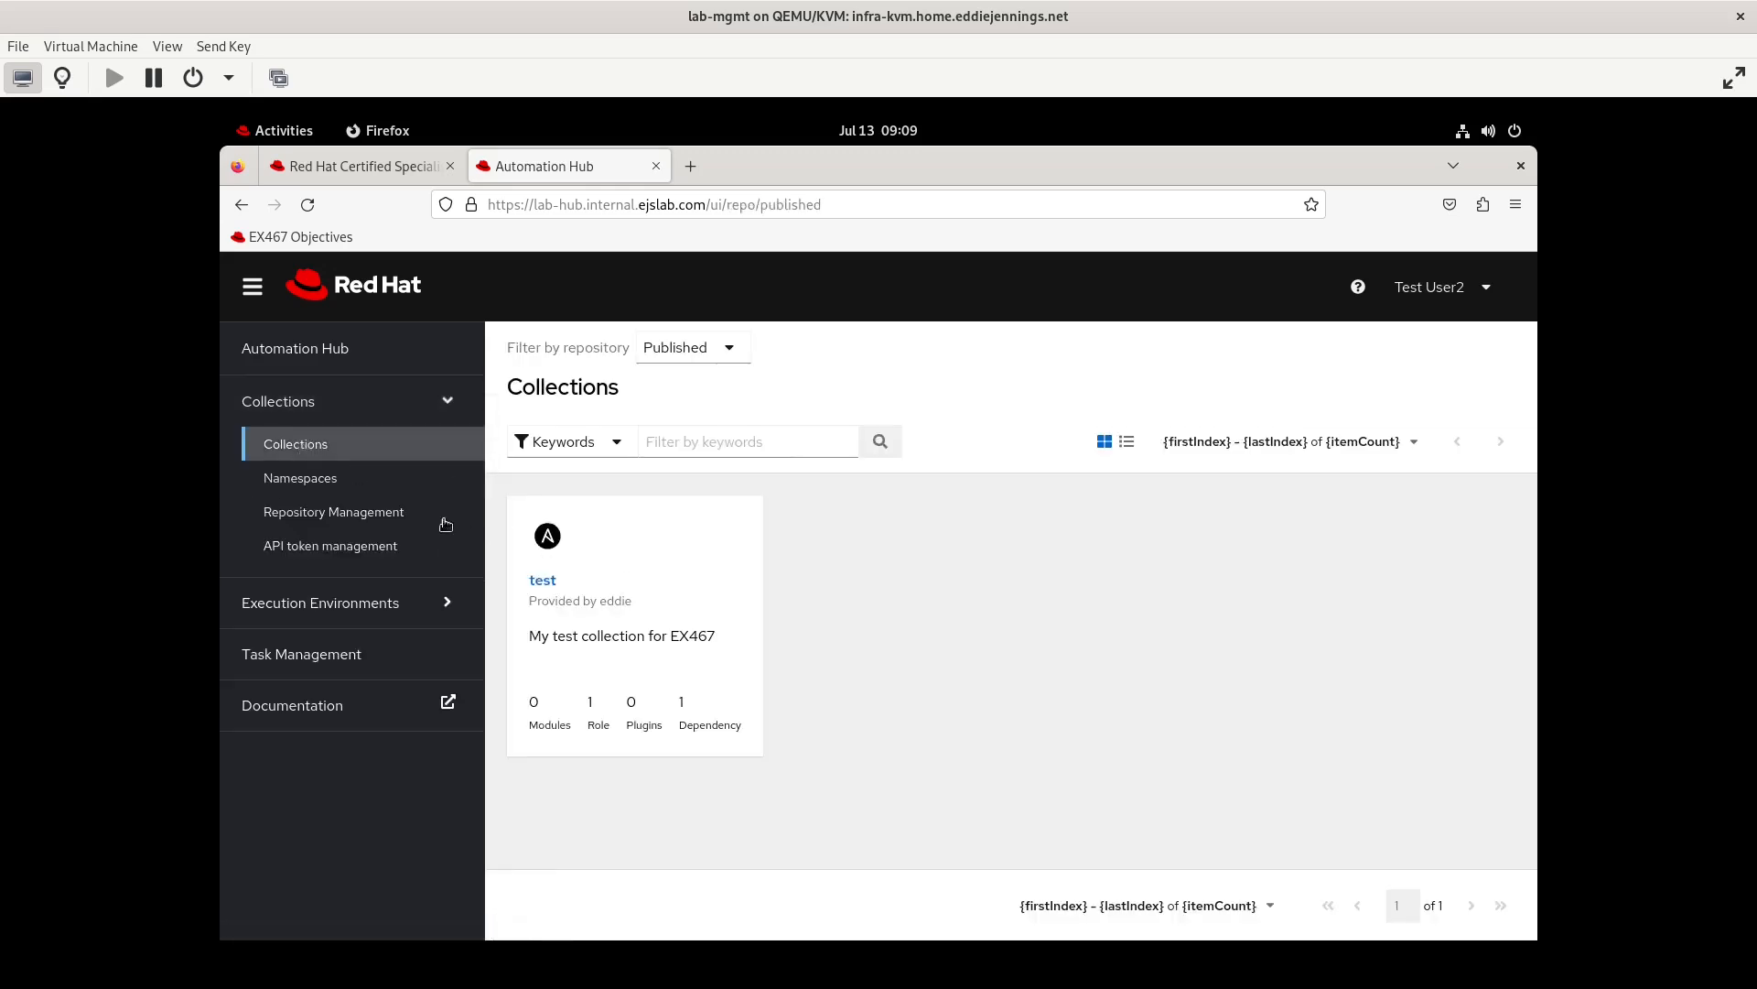
{"action": "left_click", "coordinate": [688, 357]}
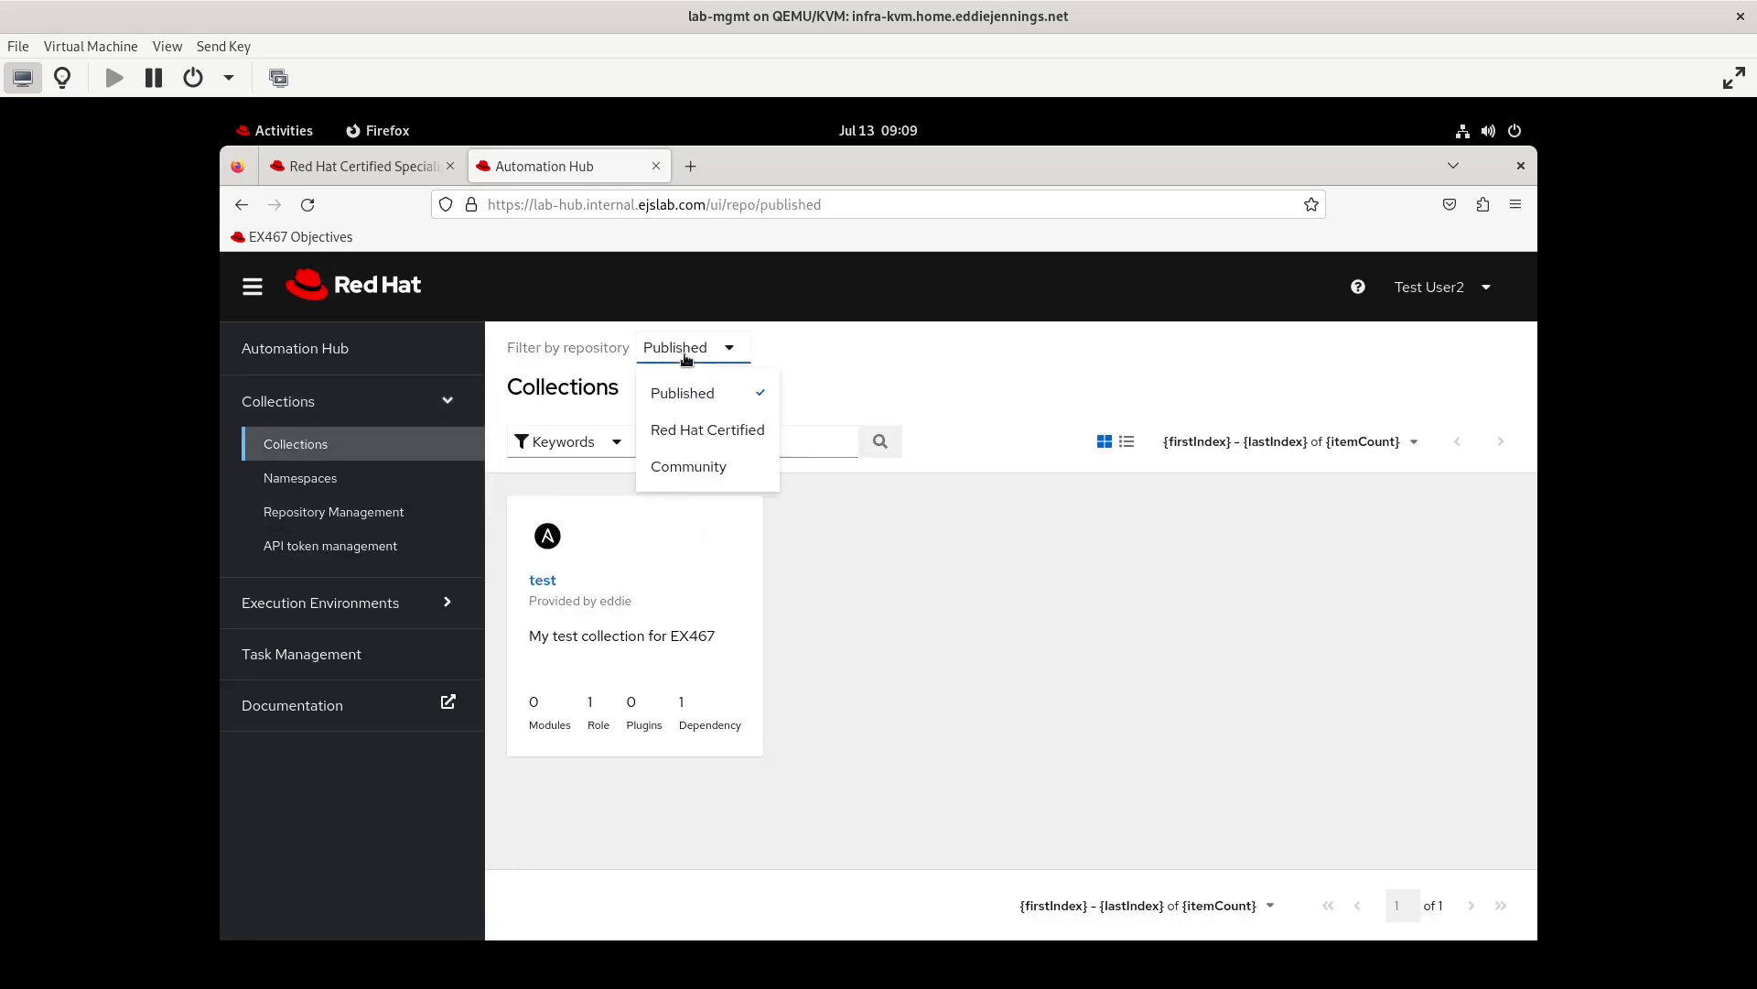
{"action": "left_click", "coordinate": [682, 427]}
{"action": "left_click", "coordinate": [678, 357]}
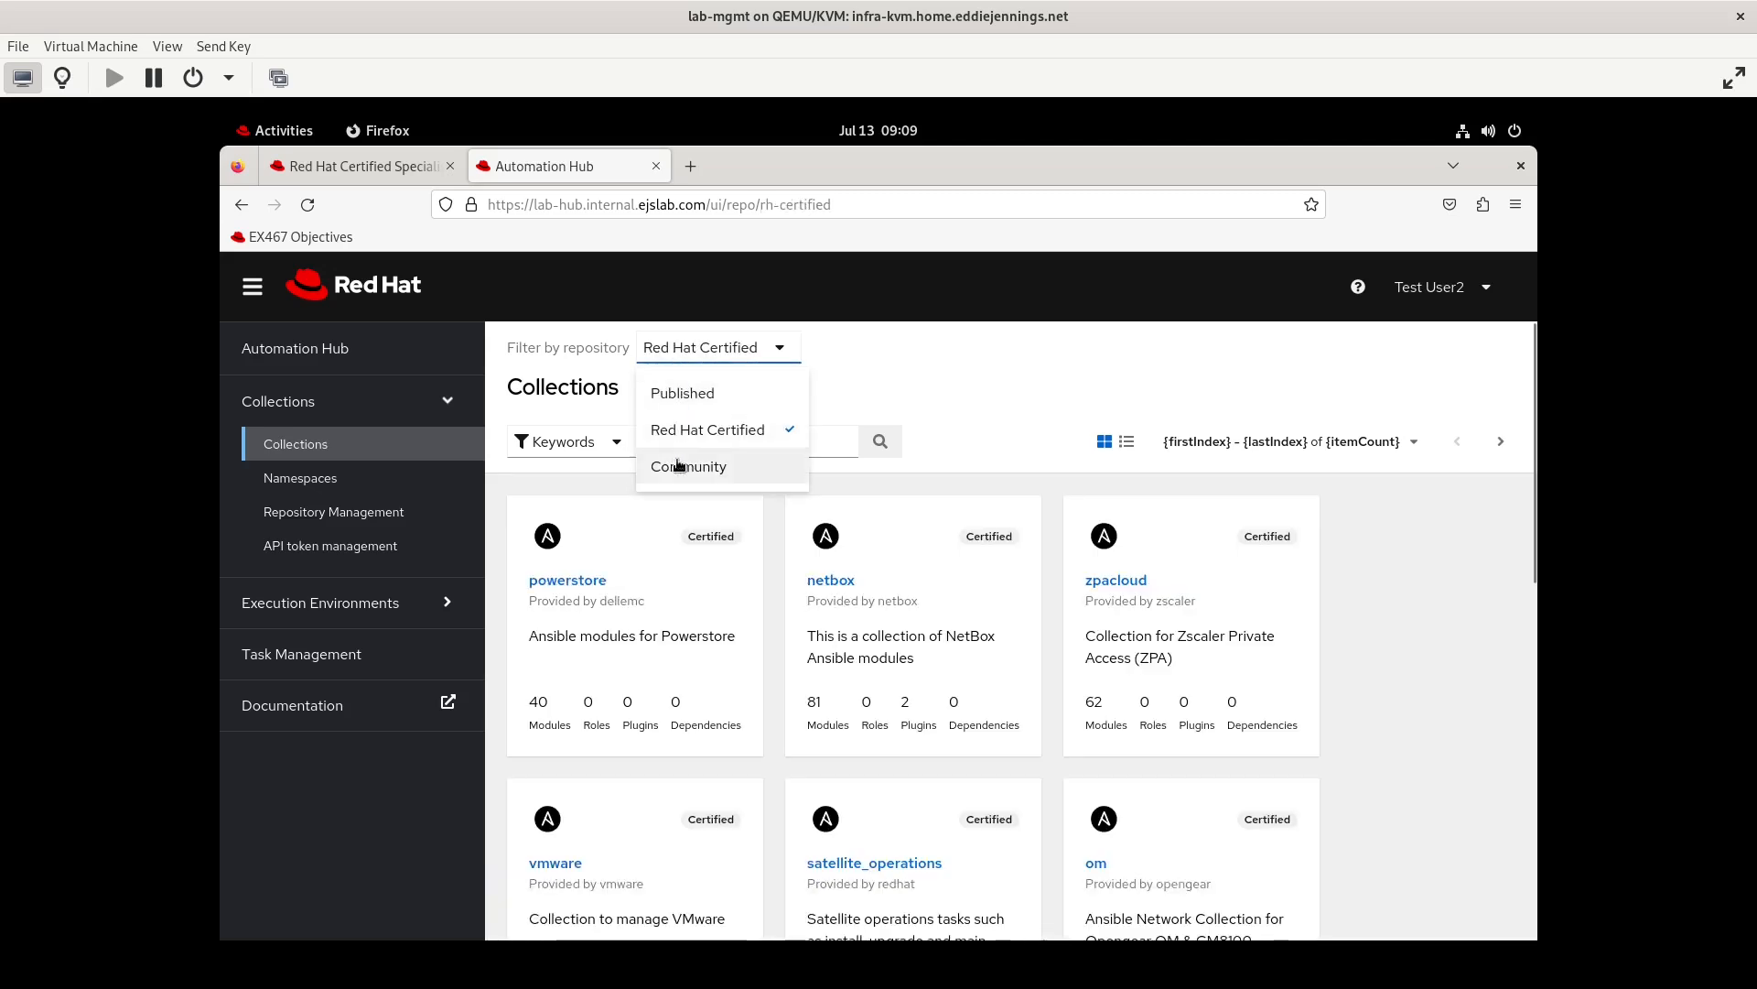
{"action": "left_click", "coordinate": [693, 406]}
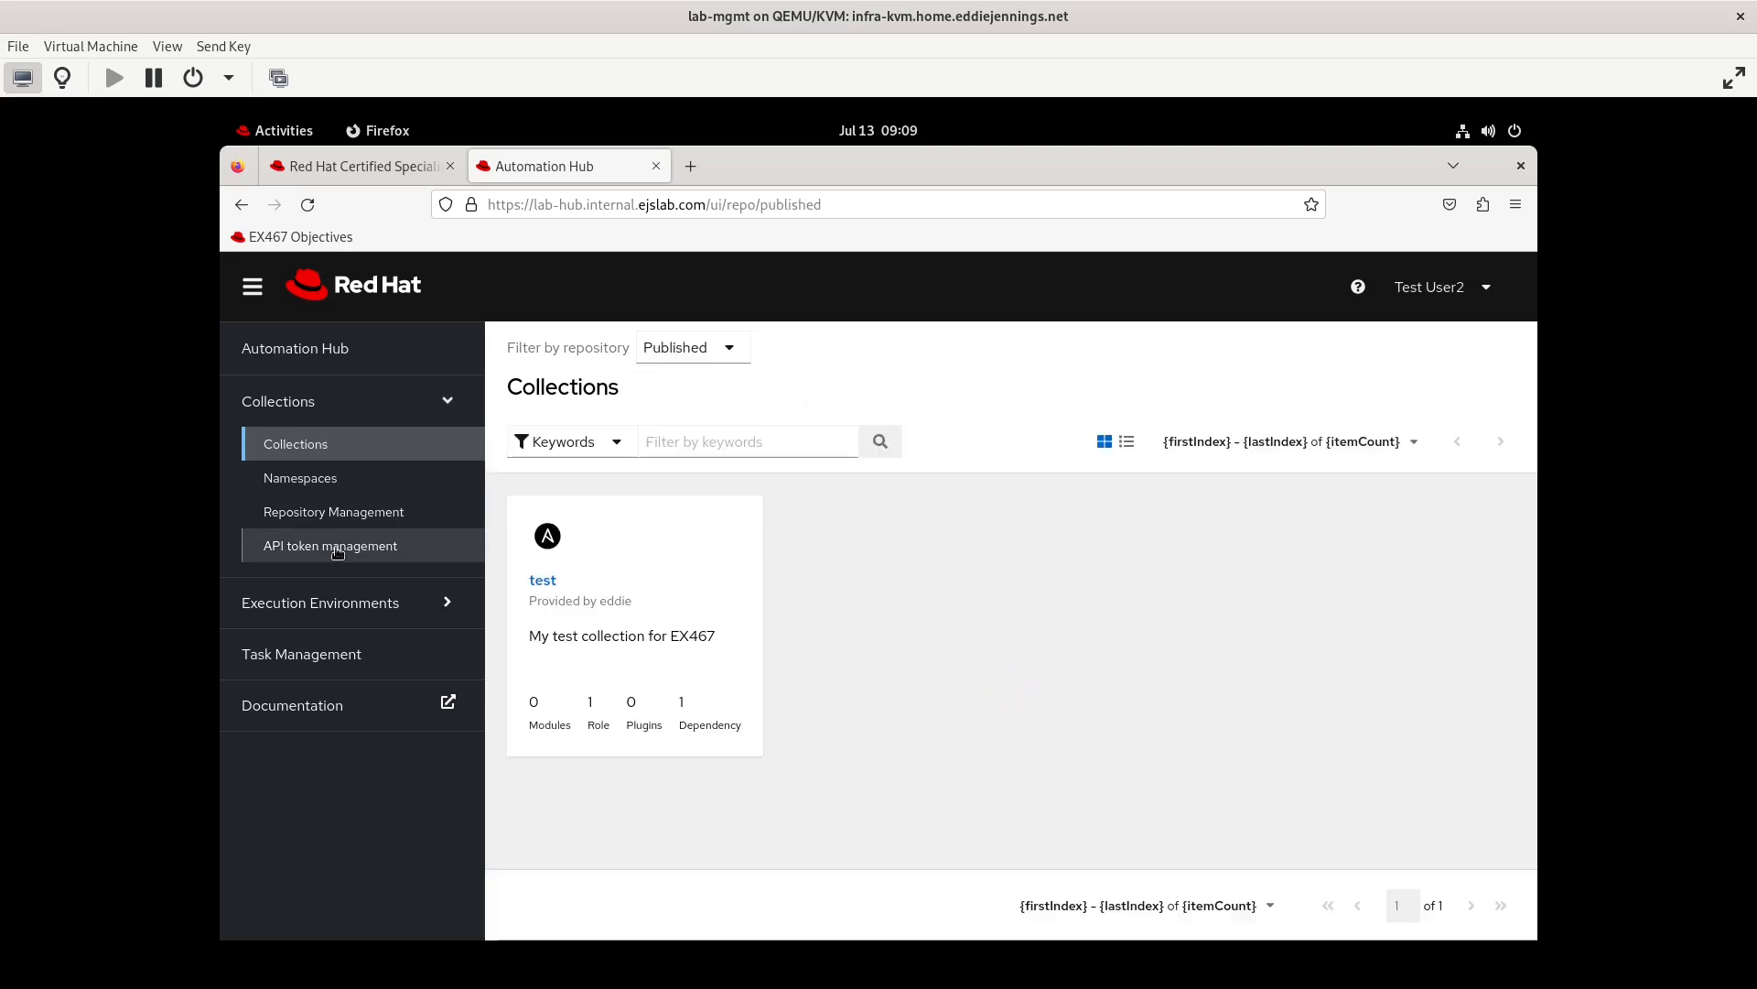
Check which API token, namespace and remote and local repository management pages testuser2 can access
{"action": "left_click", "coordinate": [337, 547]}
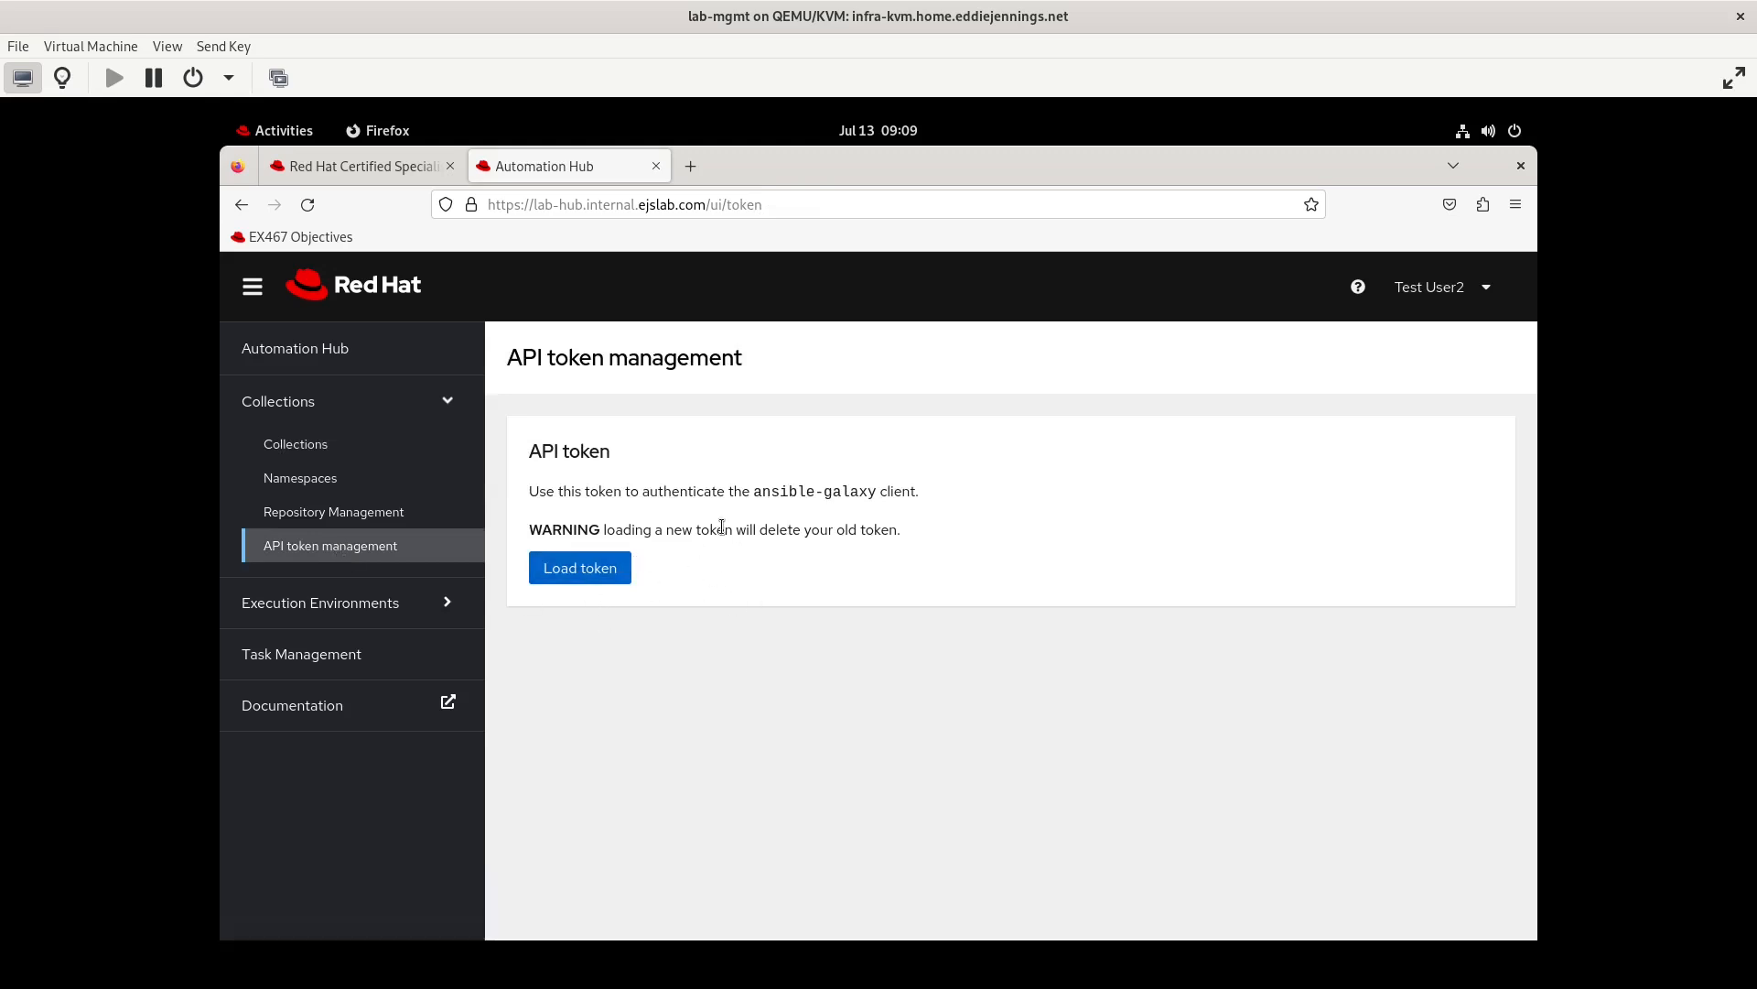
{"action": "left_click", "coordinate": [395, 477]}
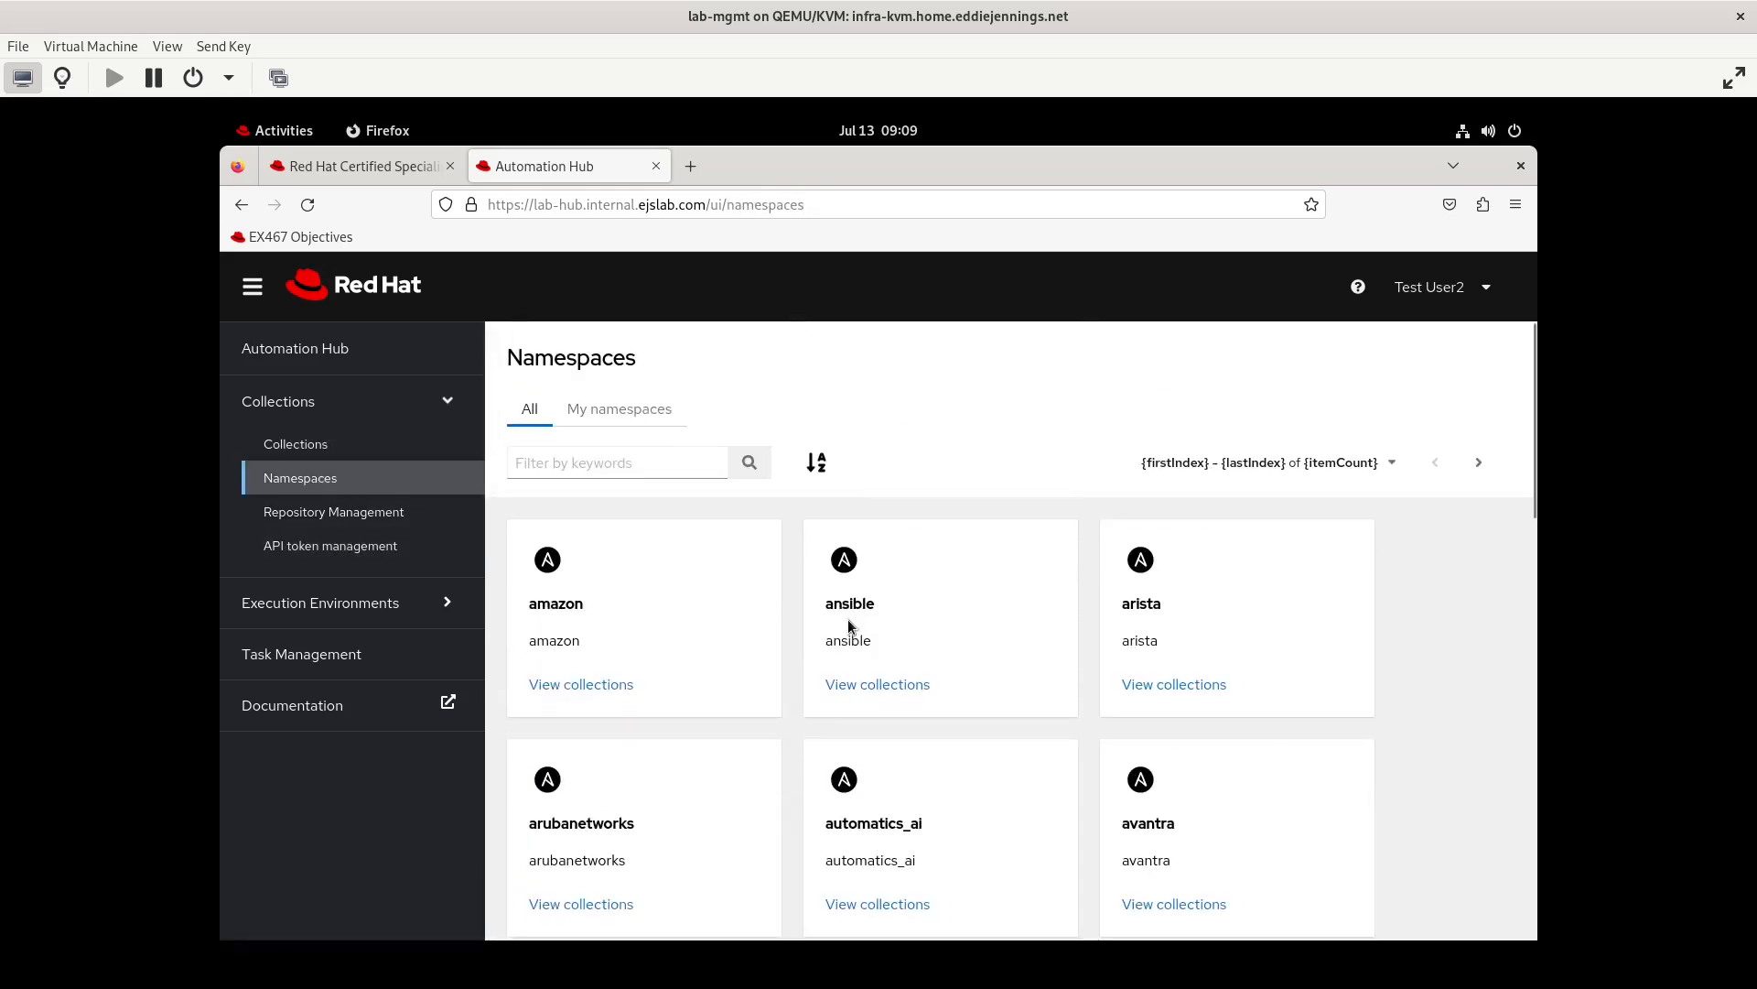
{"action": "left_click", "coordinate": [617, 418]}
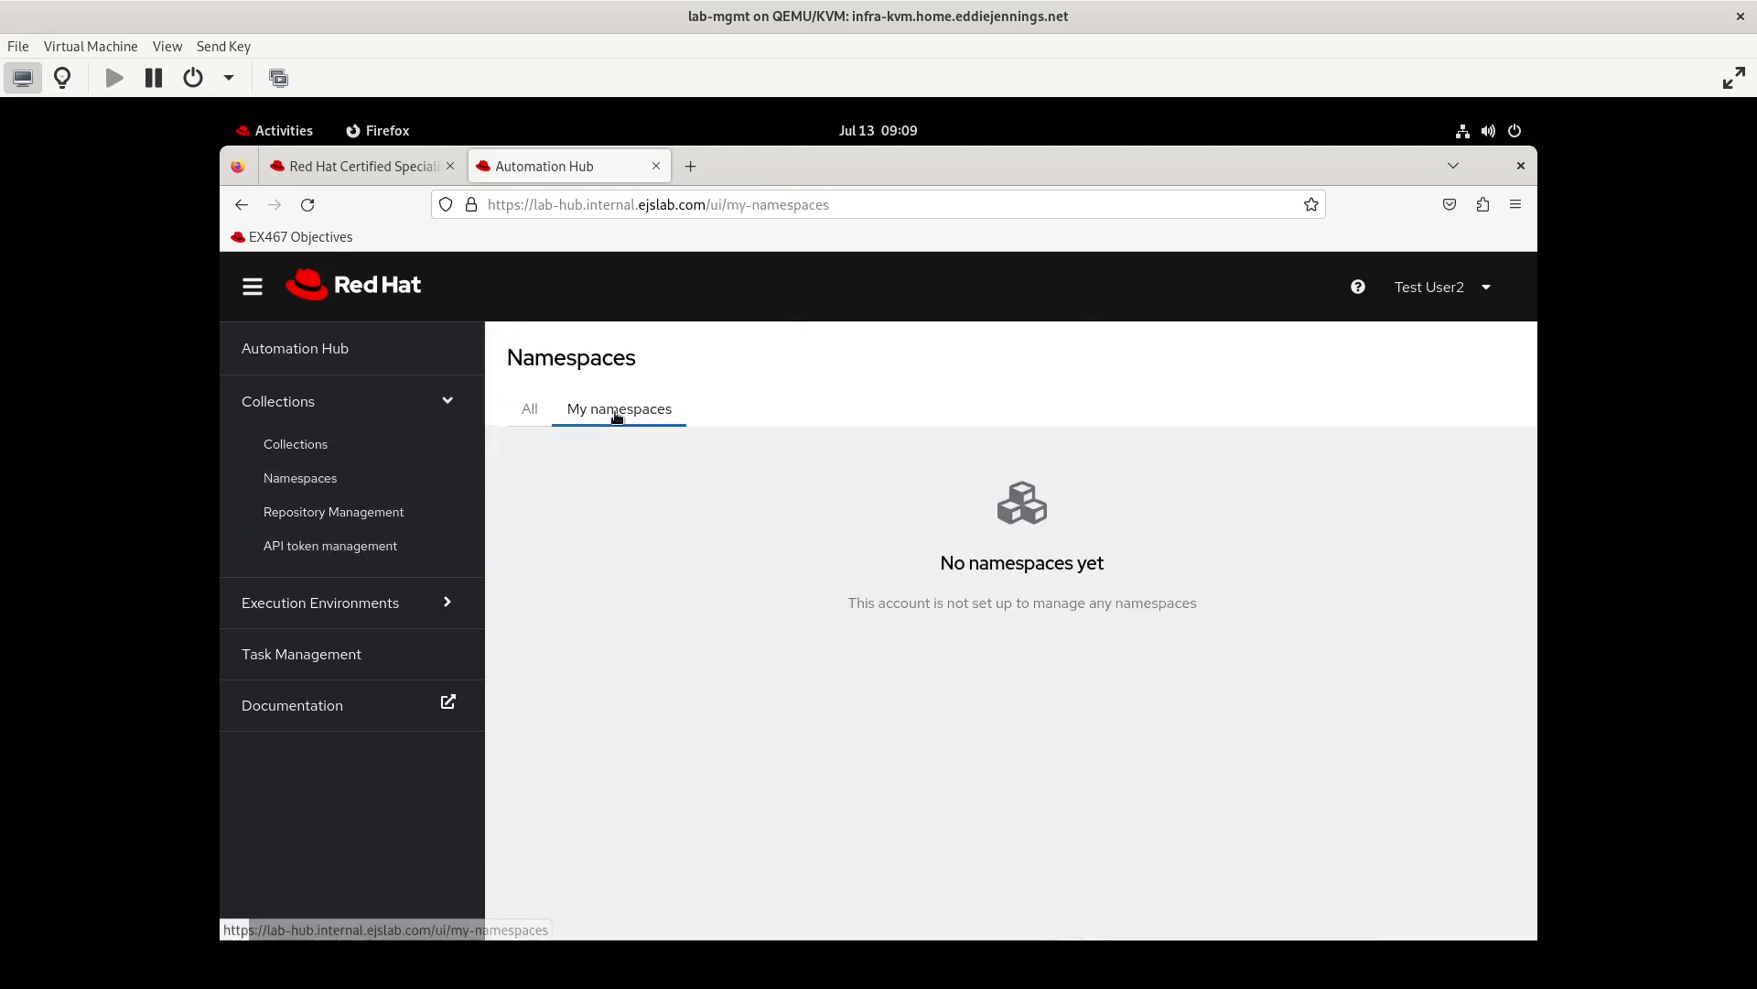
{"action": "left_click", "coordinate": [538, 410]}
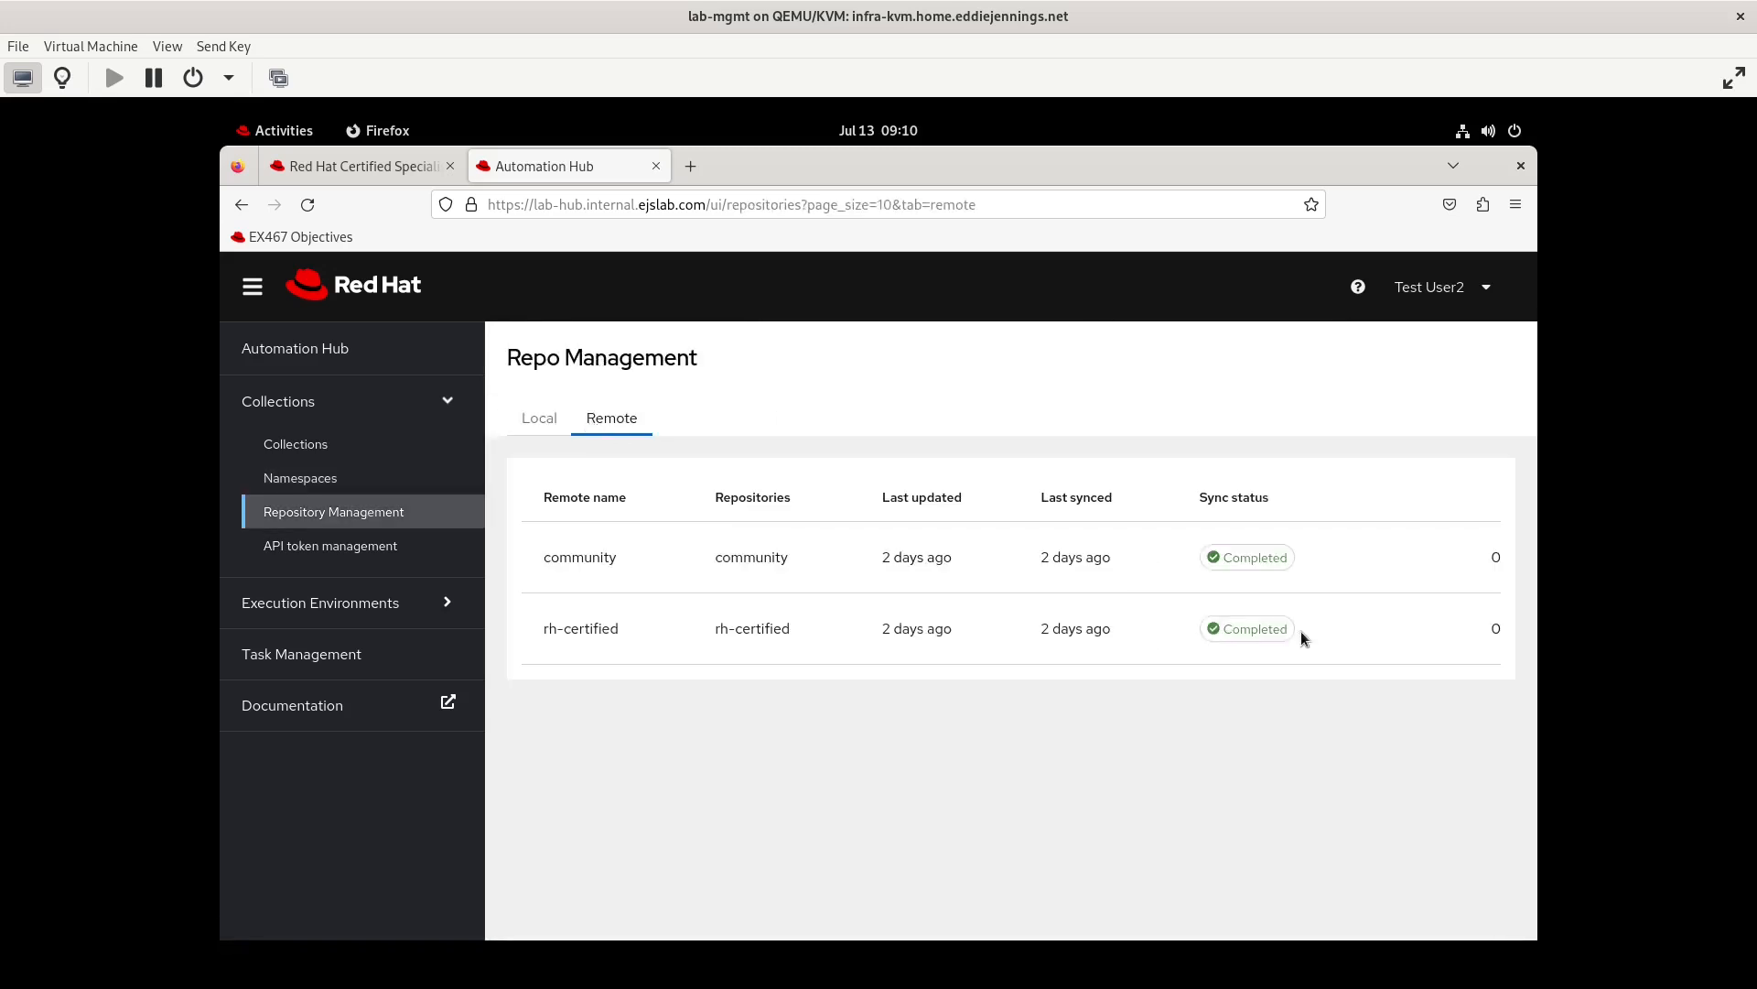
{"action": "left_click", "coordinate": [540, 429]}
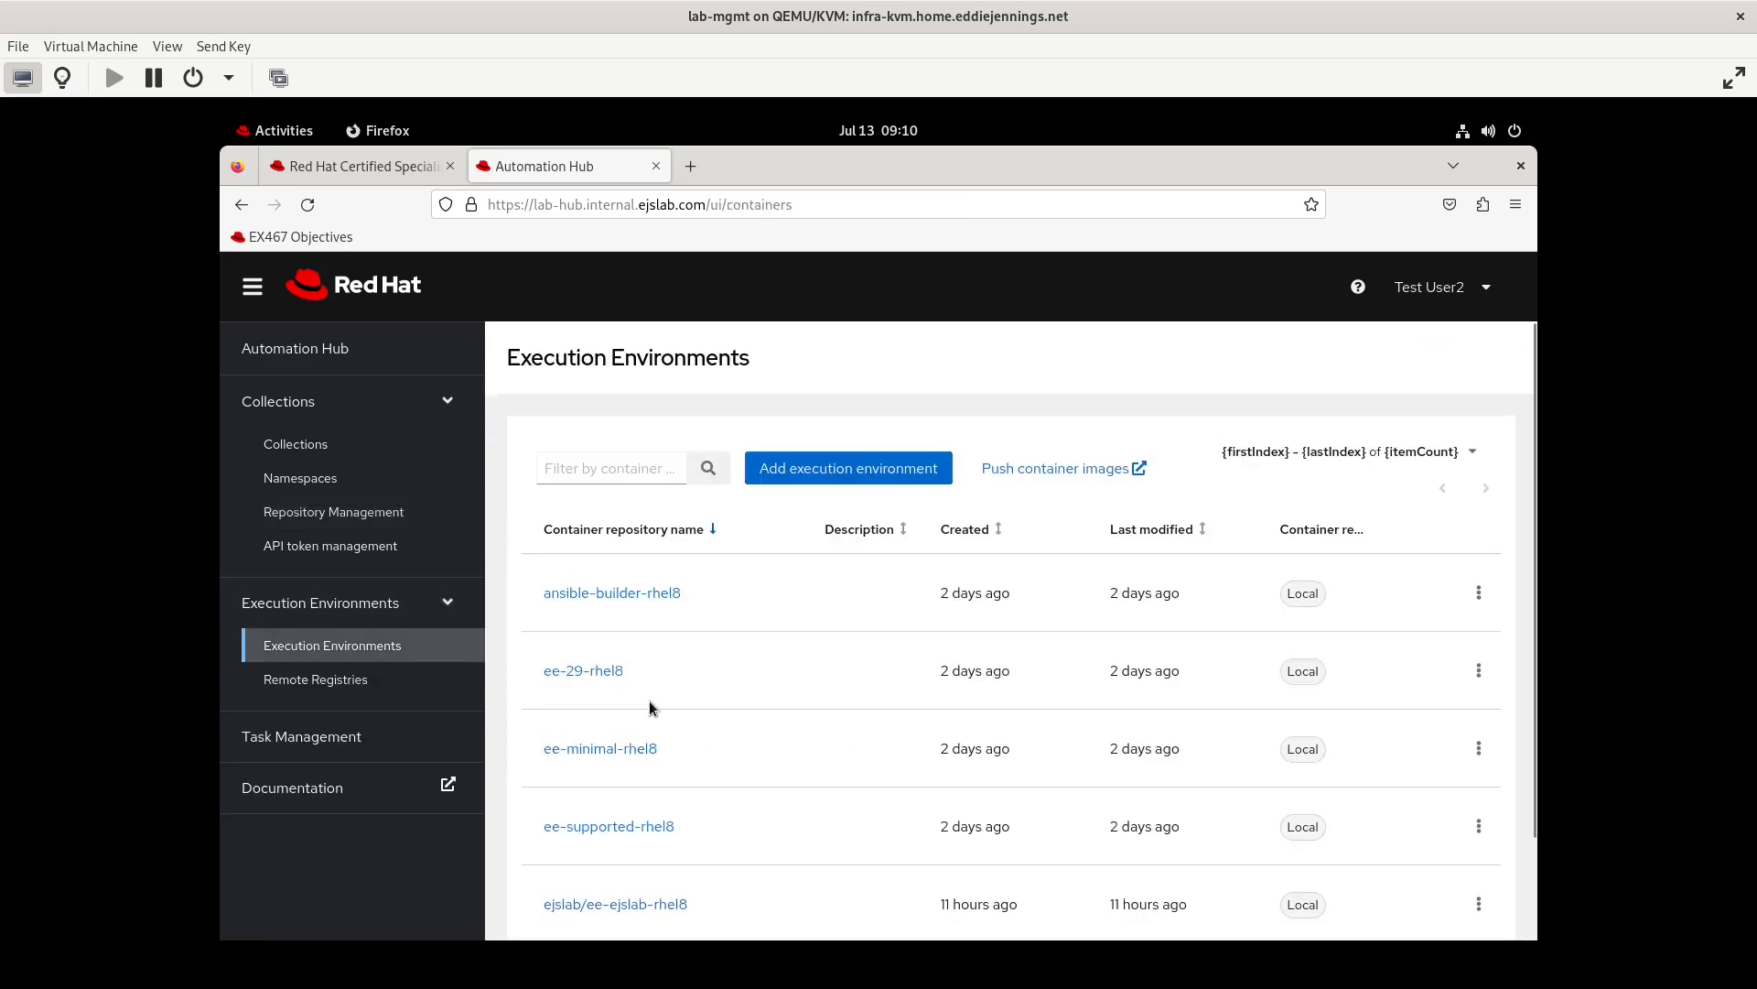
Open and dismiss the form for adding an execution environment, and check testuser2's access to Remote Registries and Task Management
{"action": "left_click", "coordinate": [818, 466]}
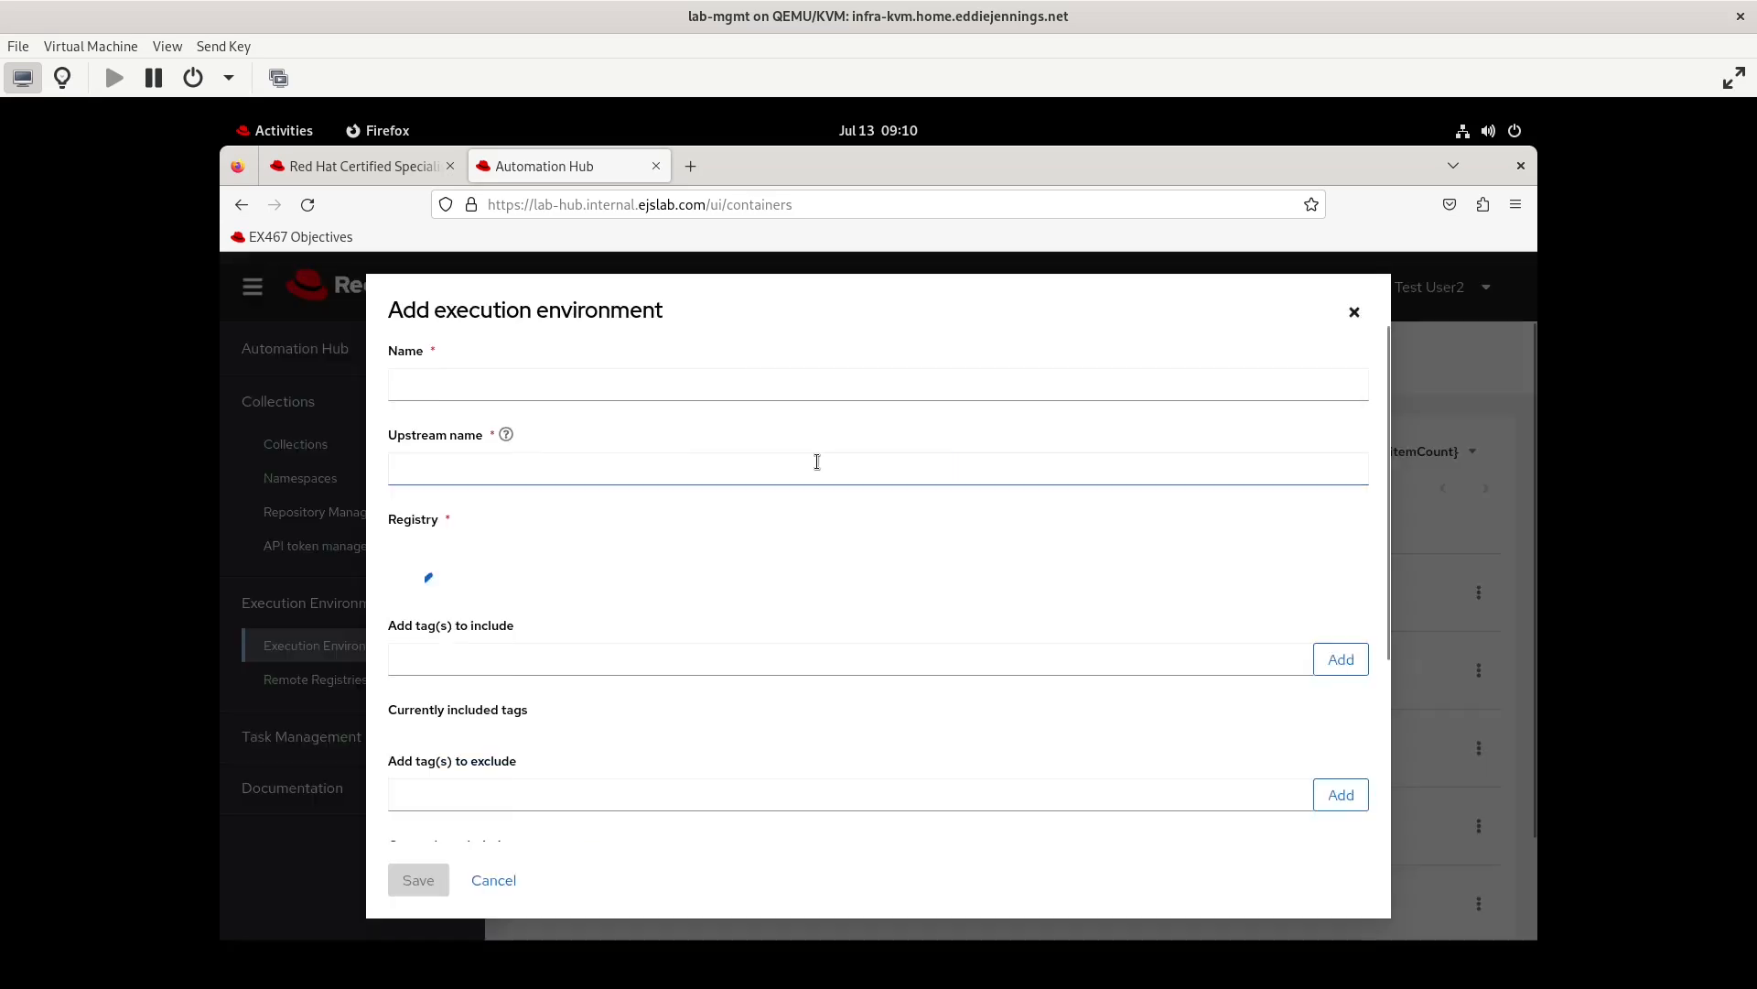
{"action": "left_click", "coordinate": [1361, 323]}
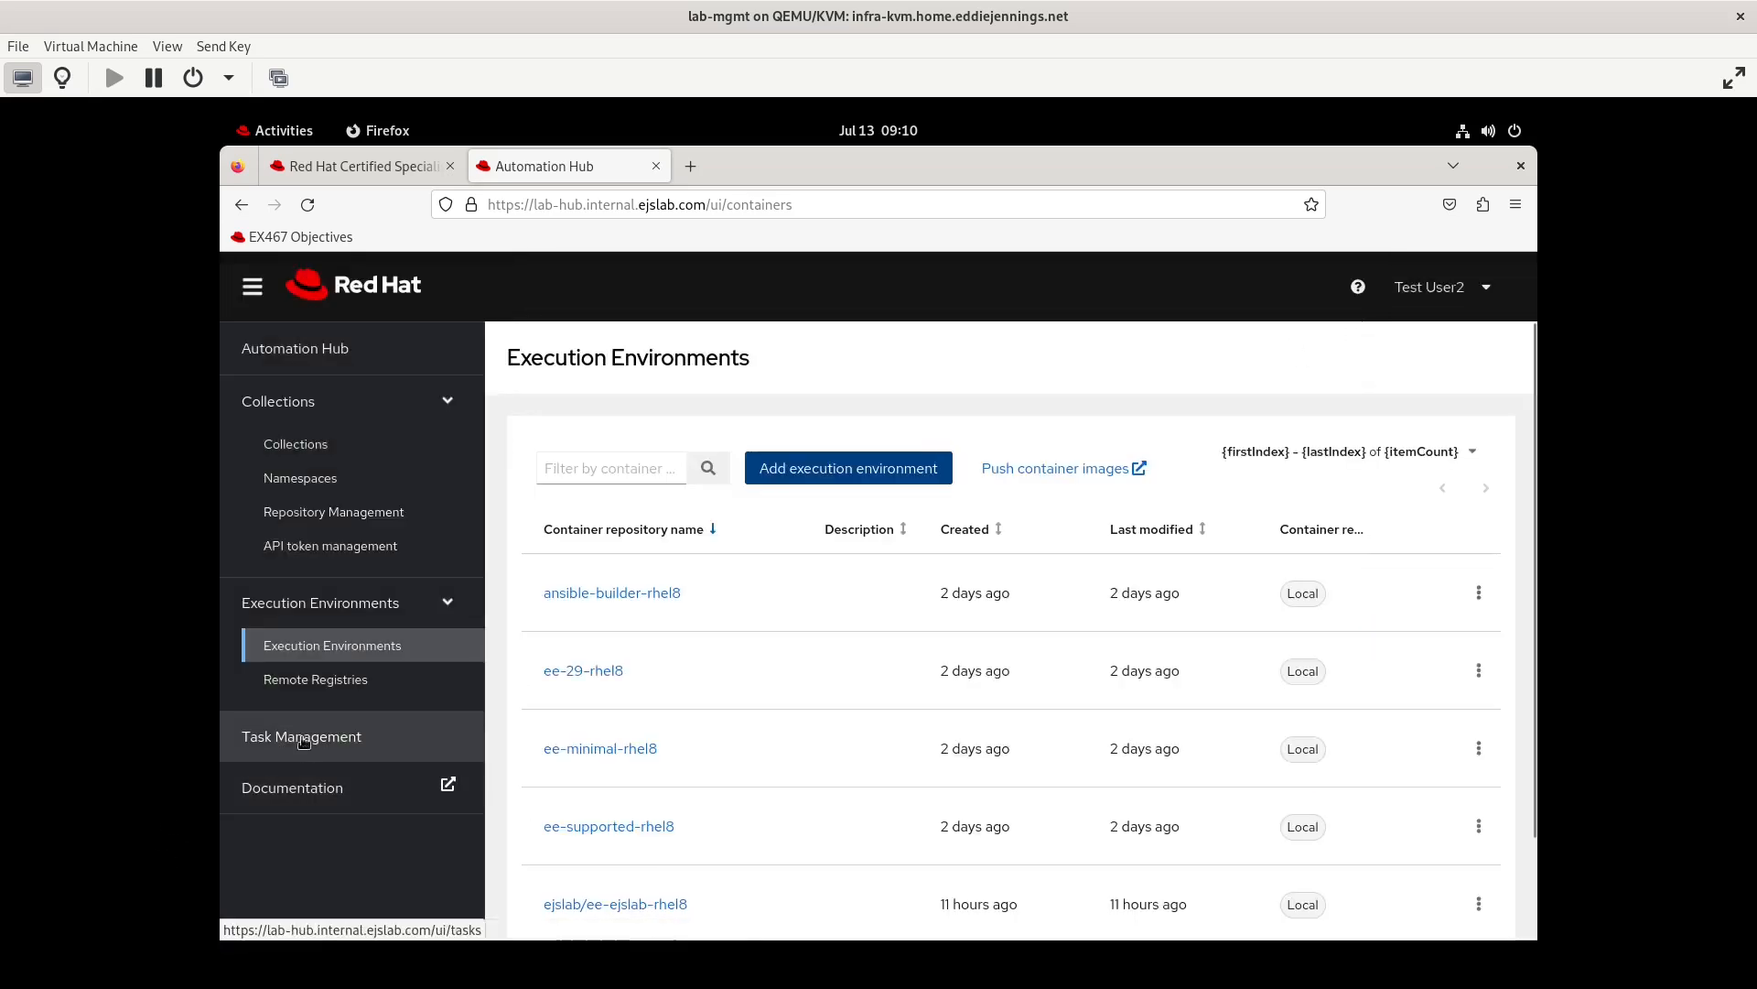
{"action": "left_click", "coordinate": [362, 693]}
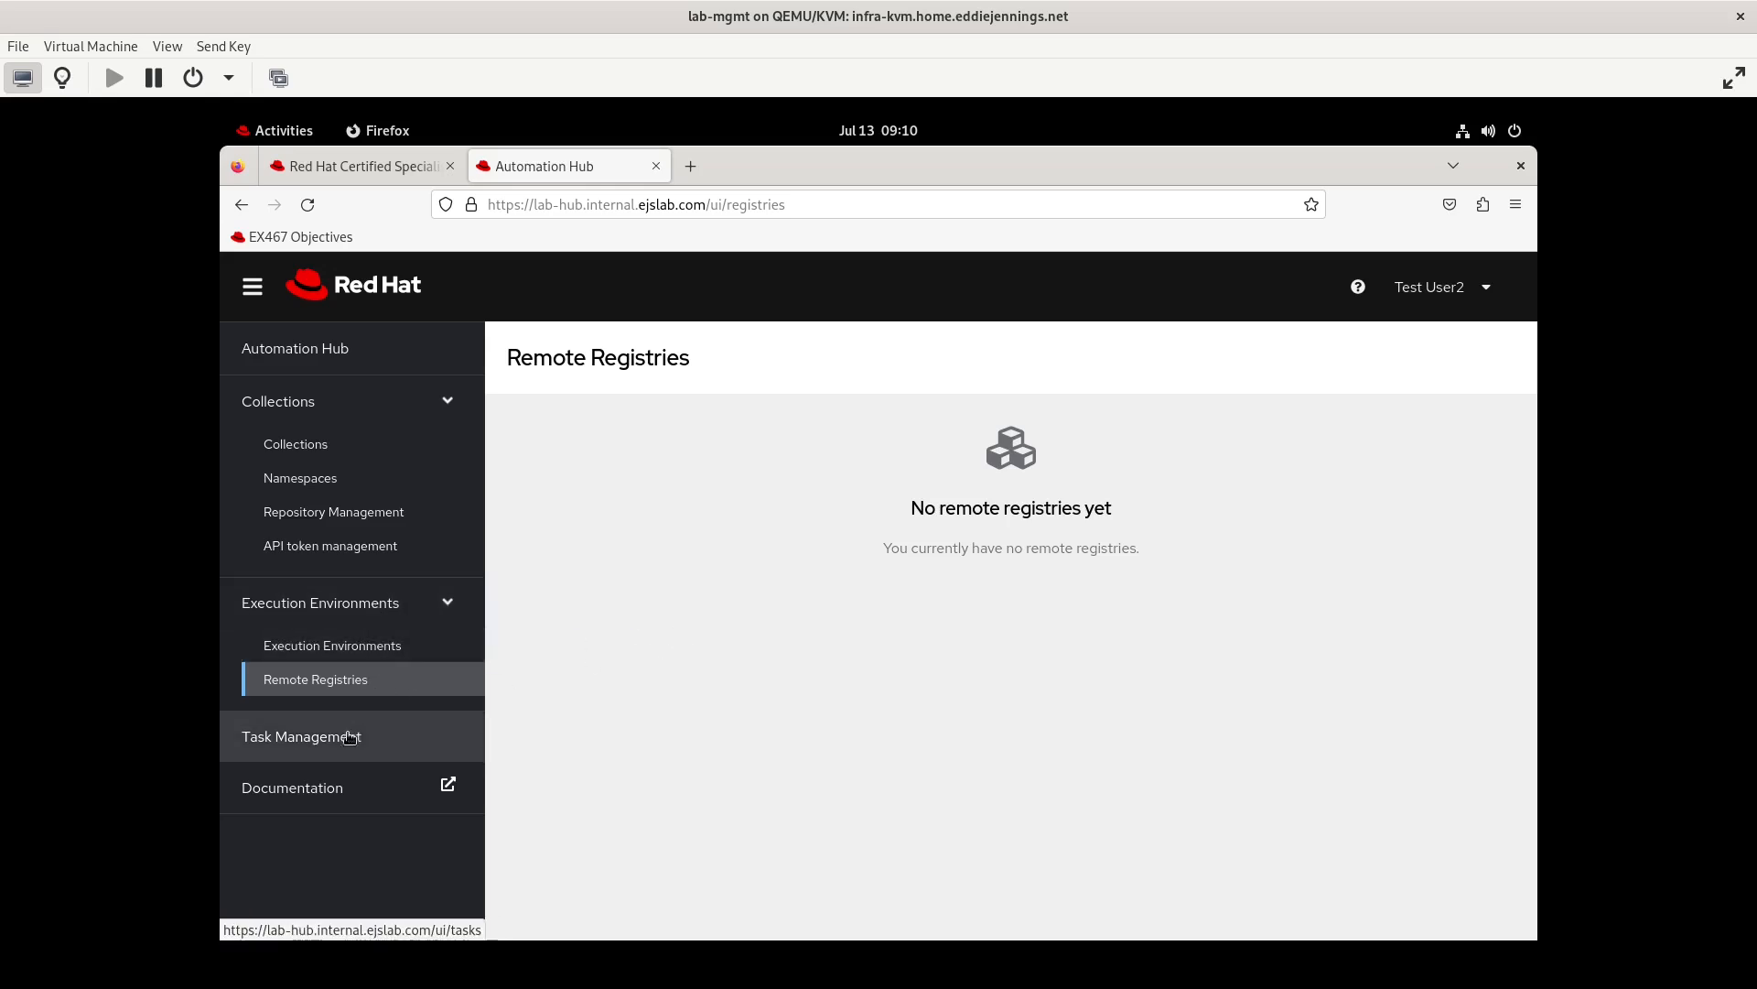
{"action": "left_click", "coordinate": [444, 725]}
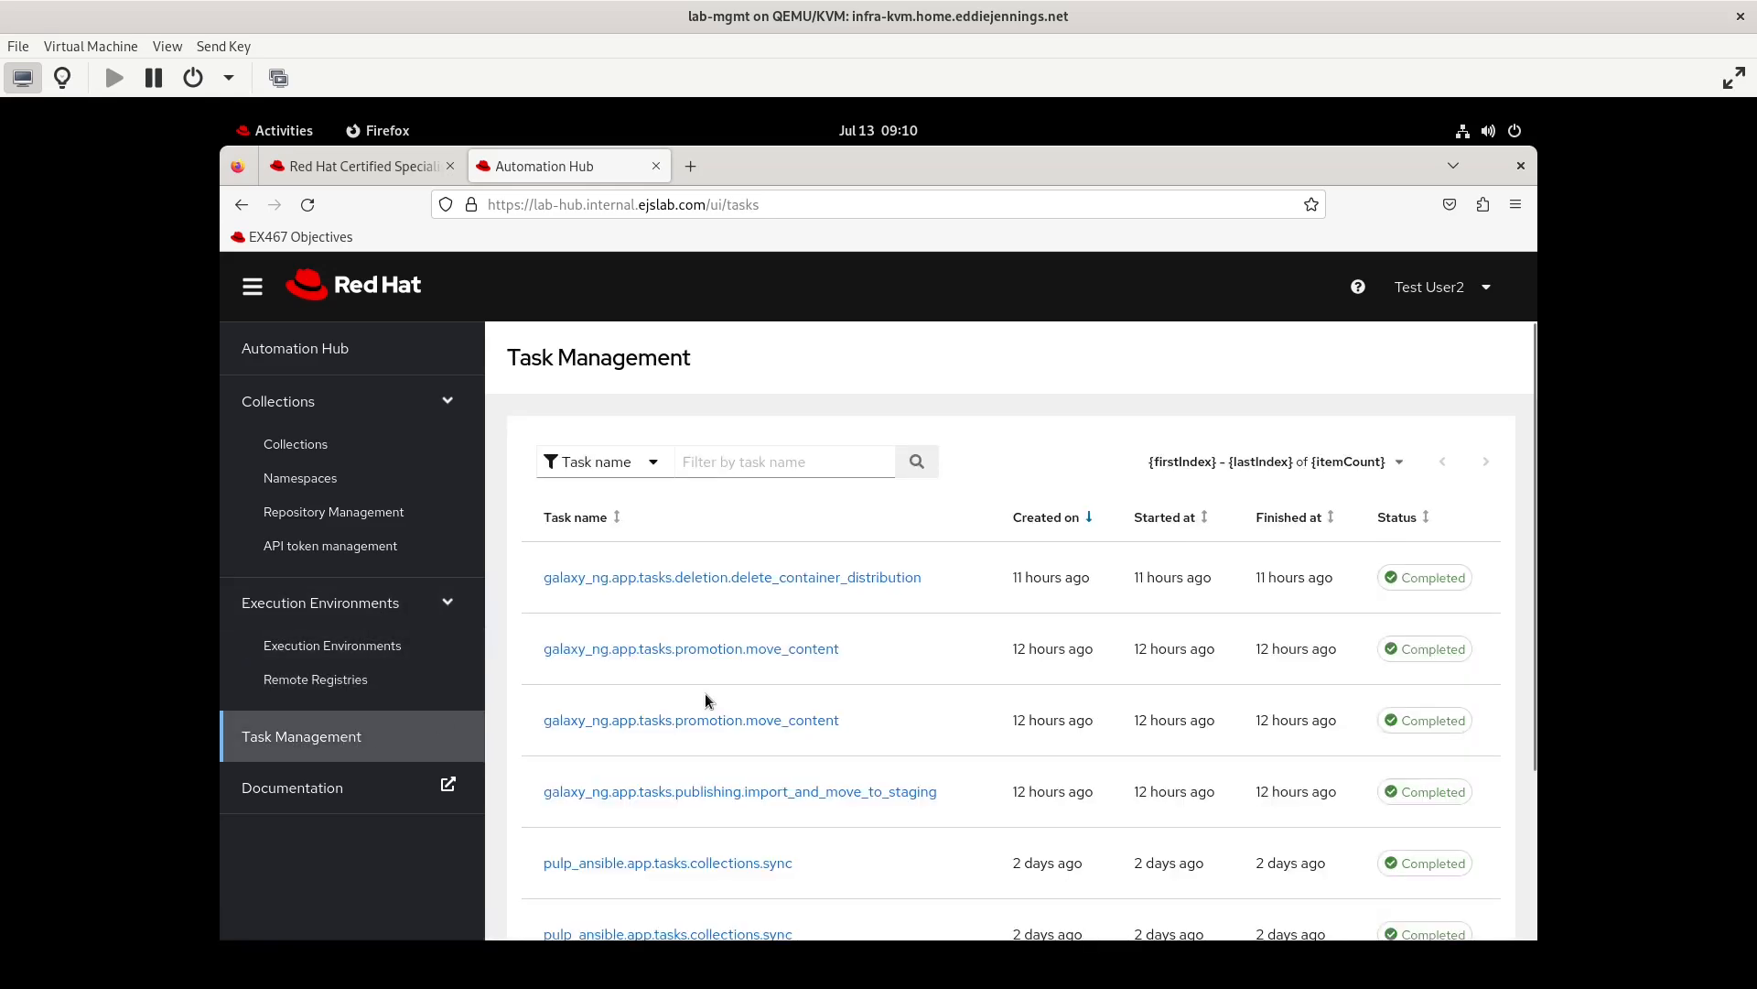
Log out of testuser2 after reviewing the task list and log in as admin with the account password
{"action": "scroll", "coordinate": [741, 733], "scroll_direction": "down", "scroll_amount": 2}
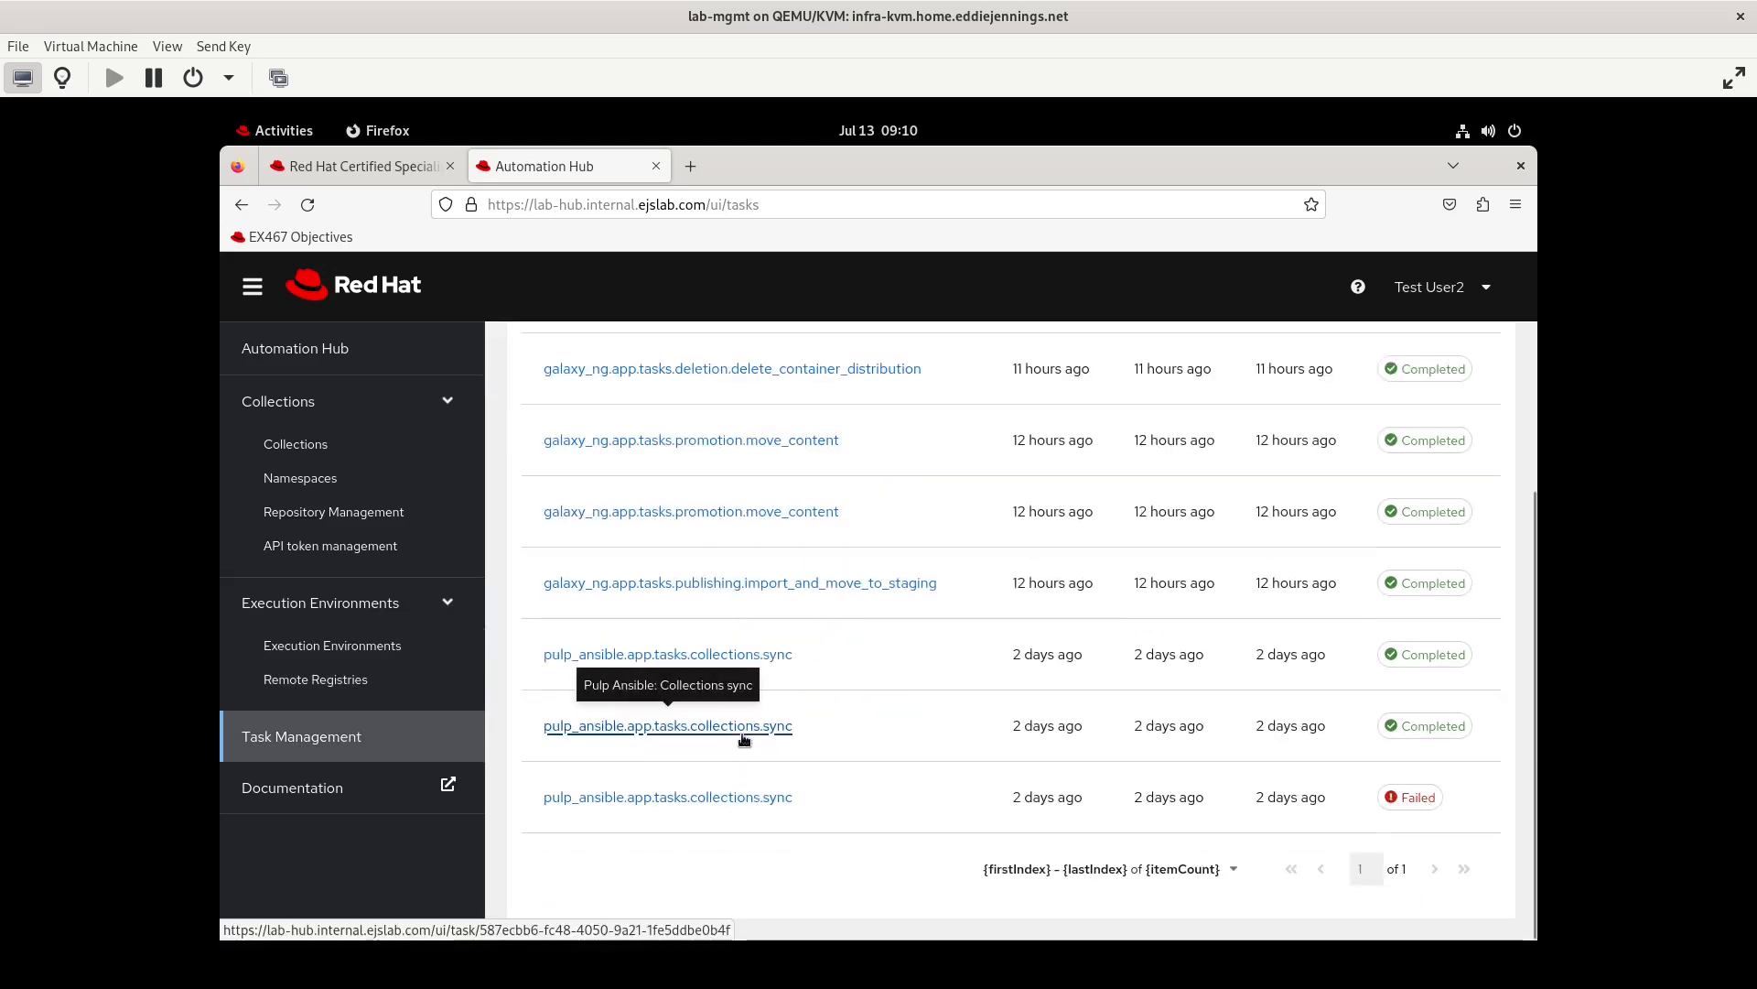
{"action": "scroll", "coordinate": [744, 739], "scroll_direction": "up", "scroll_amount": 2}
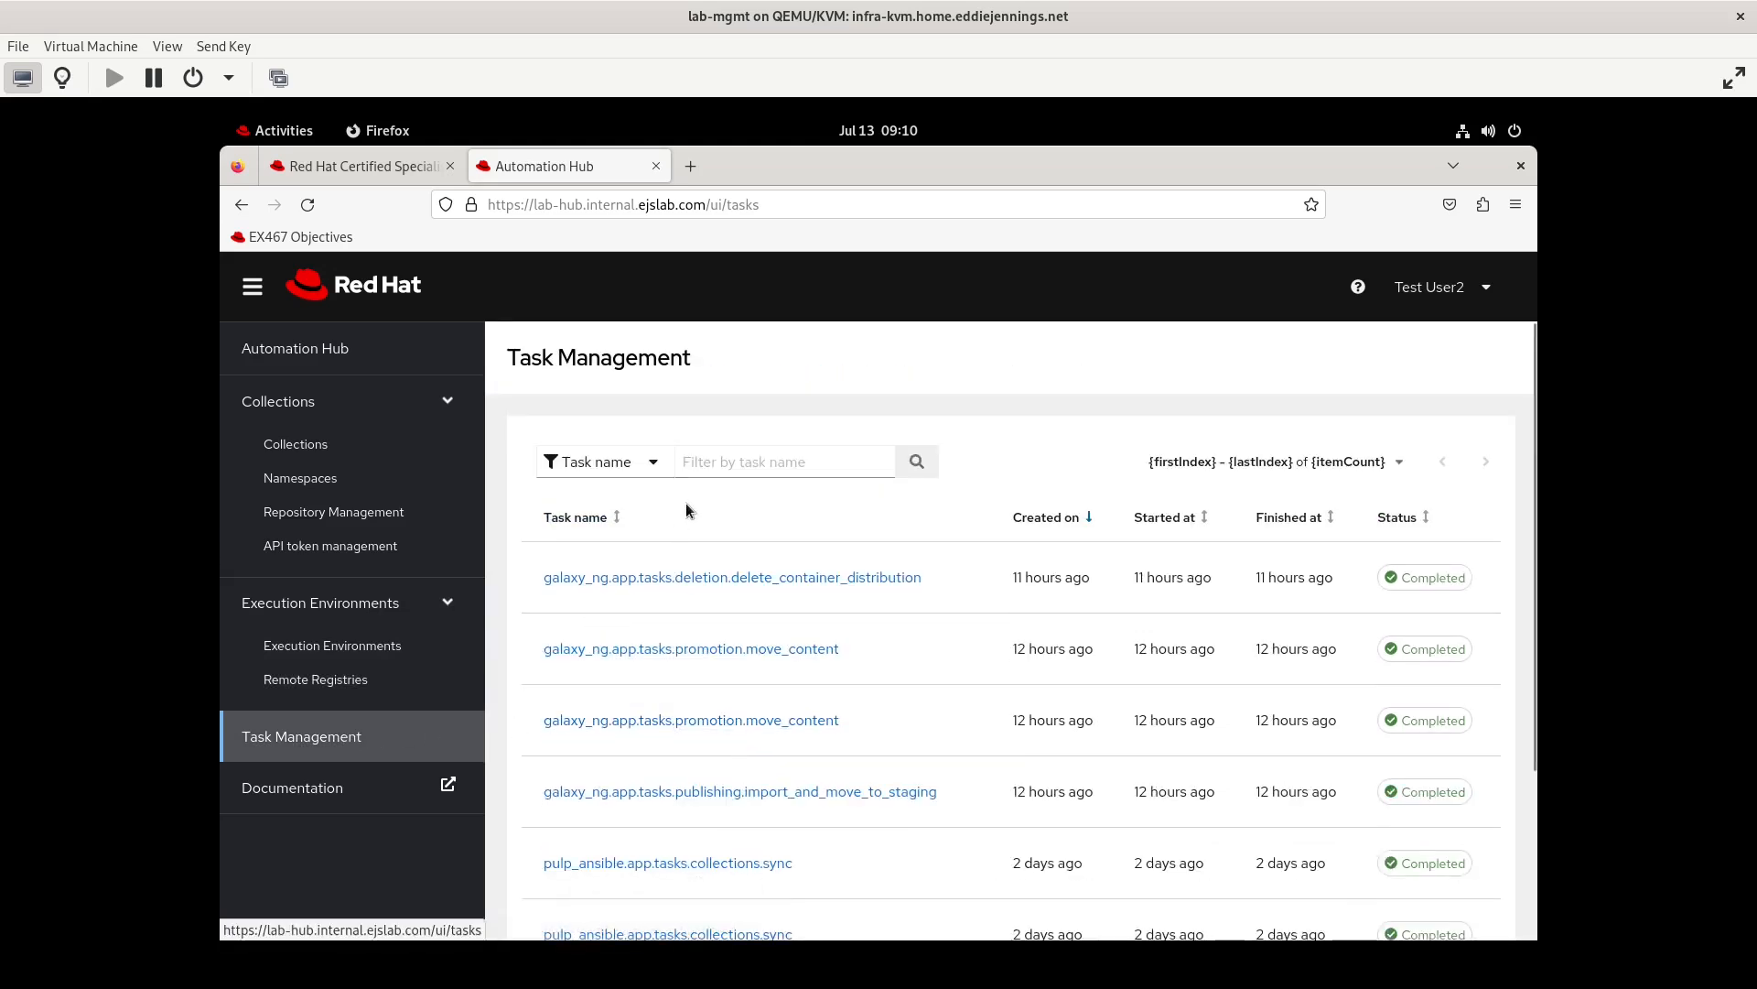
{"action": "left_click", "coordinate": [1495, 291]}
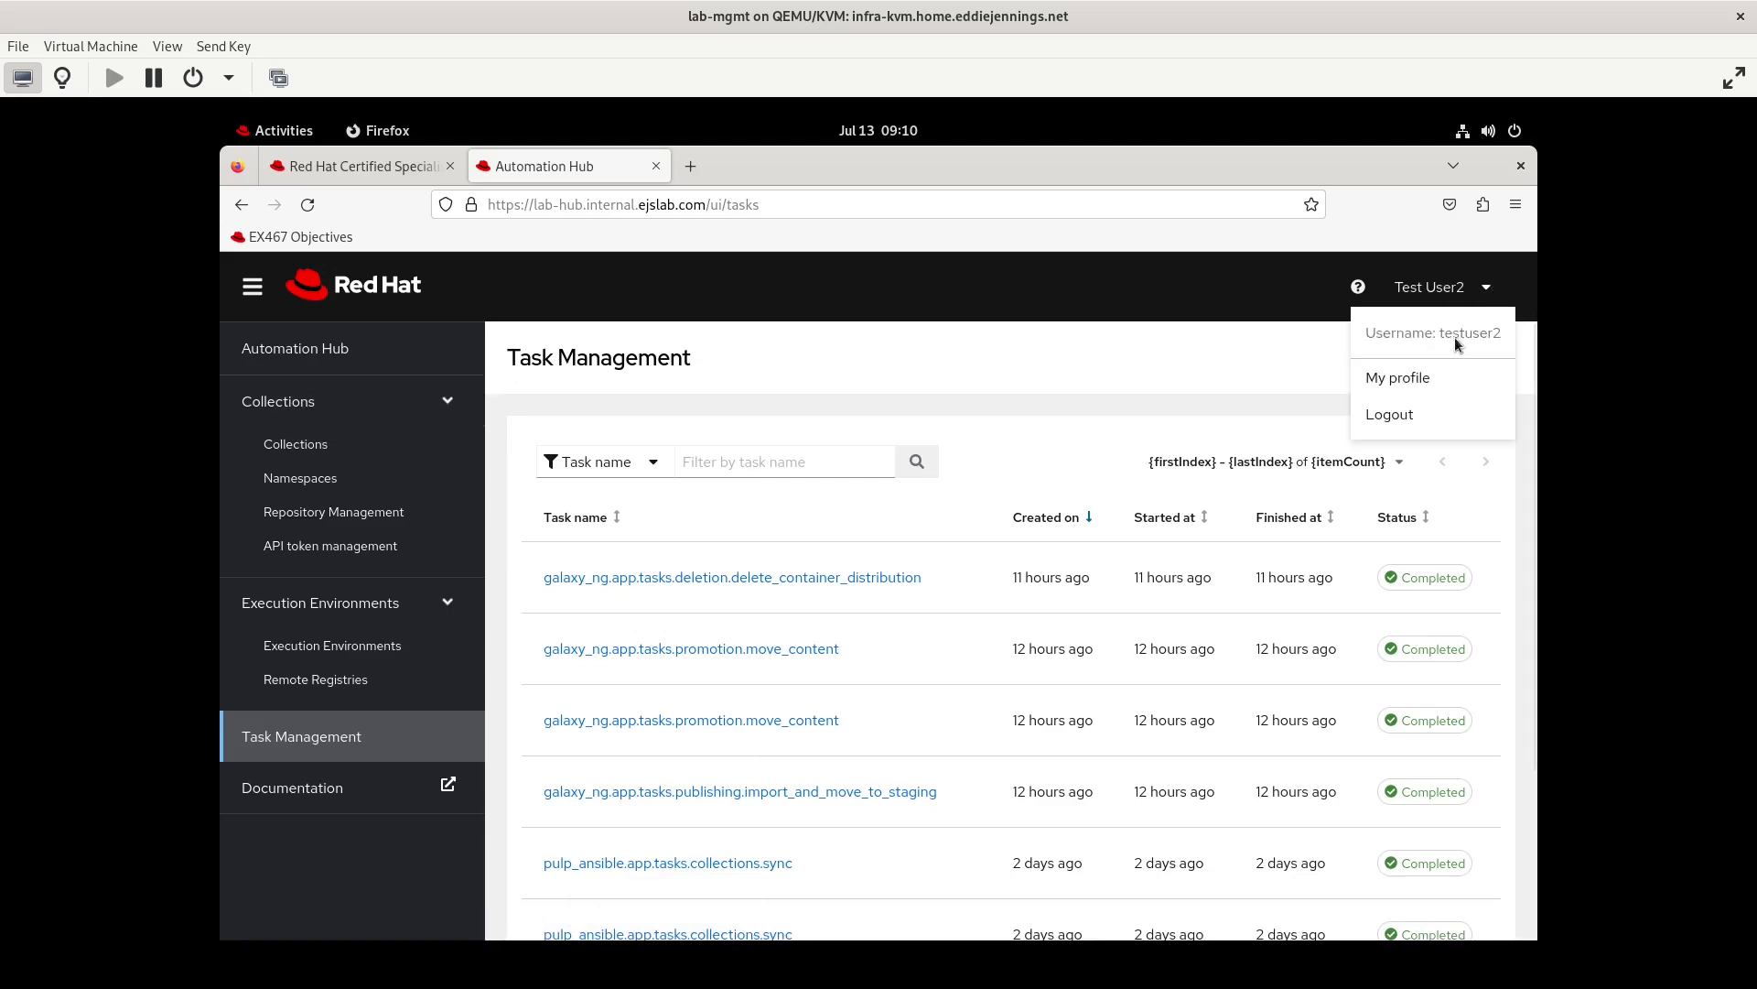
{"action": "left_click", "coordinate": [1411, 418]}
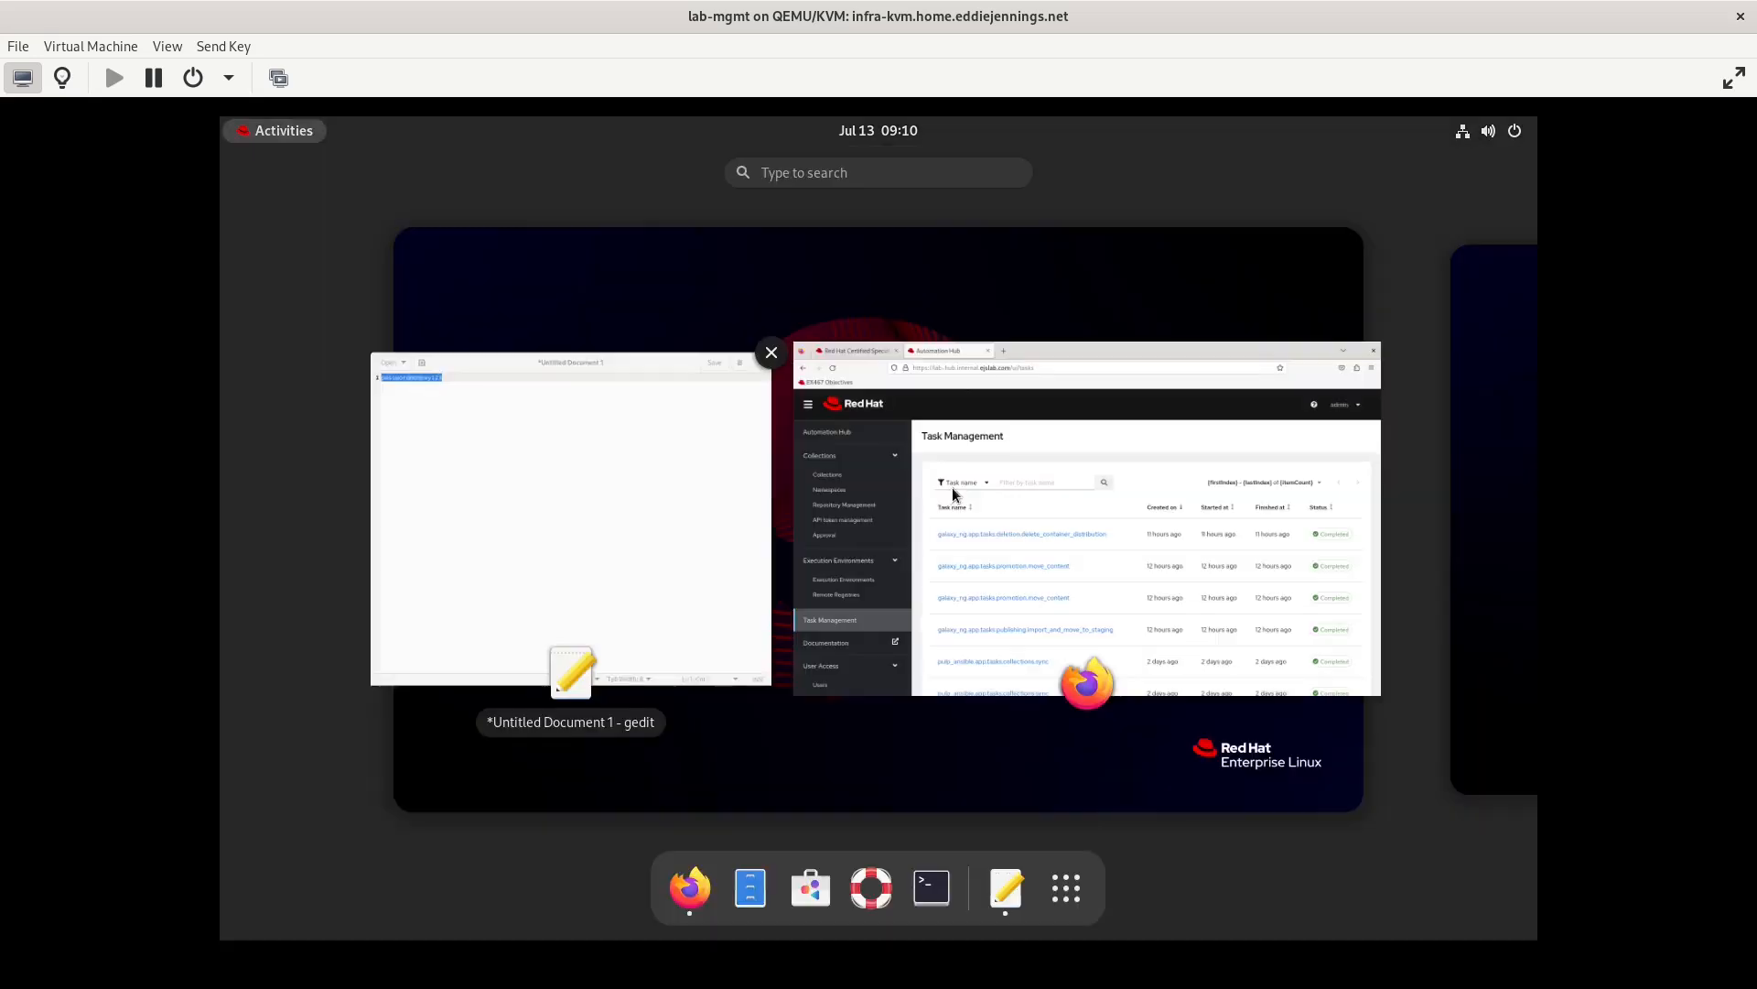
{"action": "left_click", "coordinate": [952, 494]}
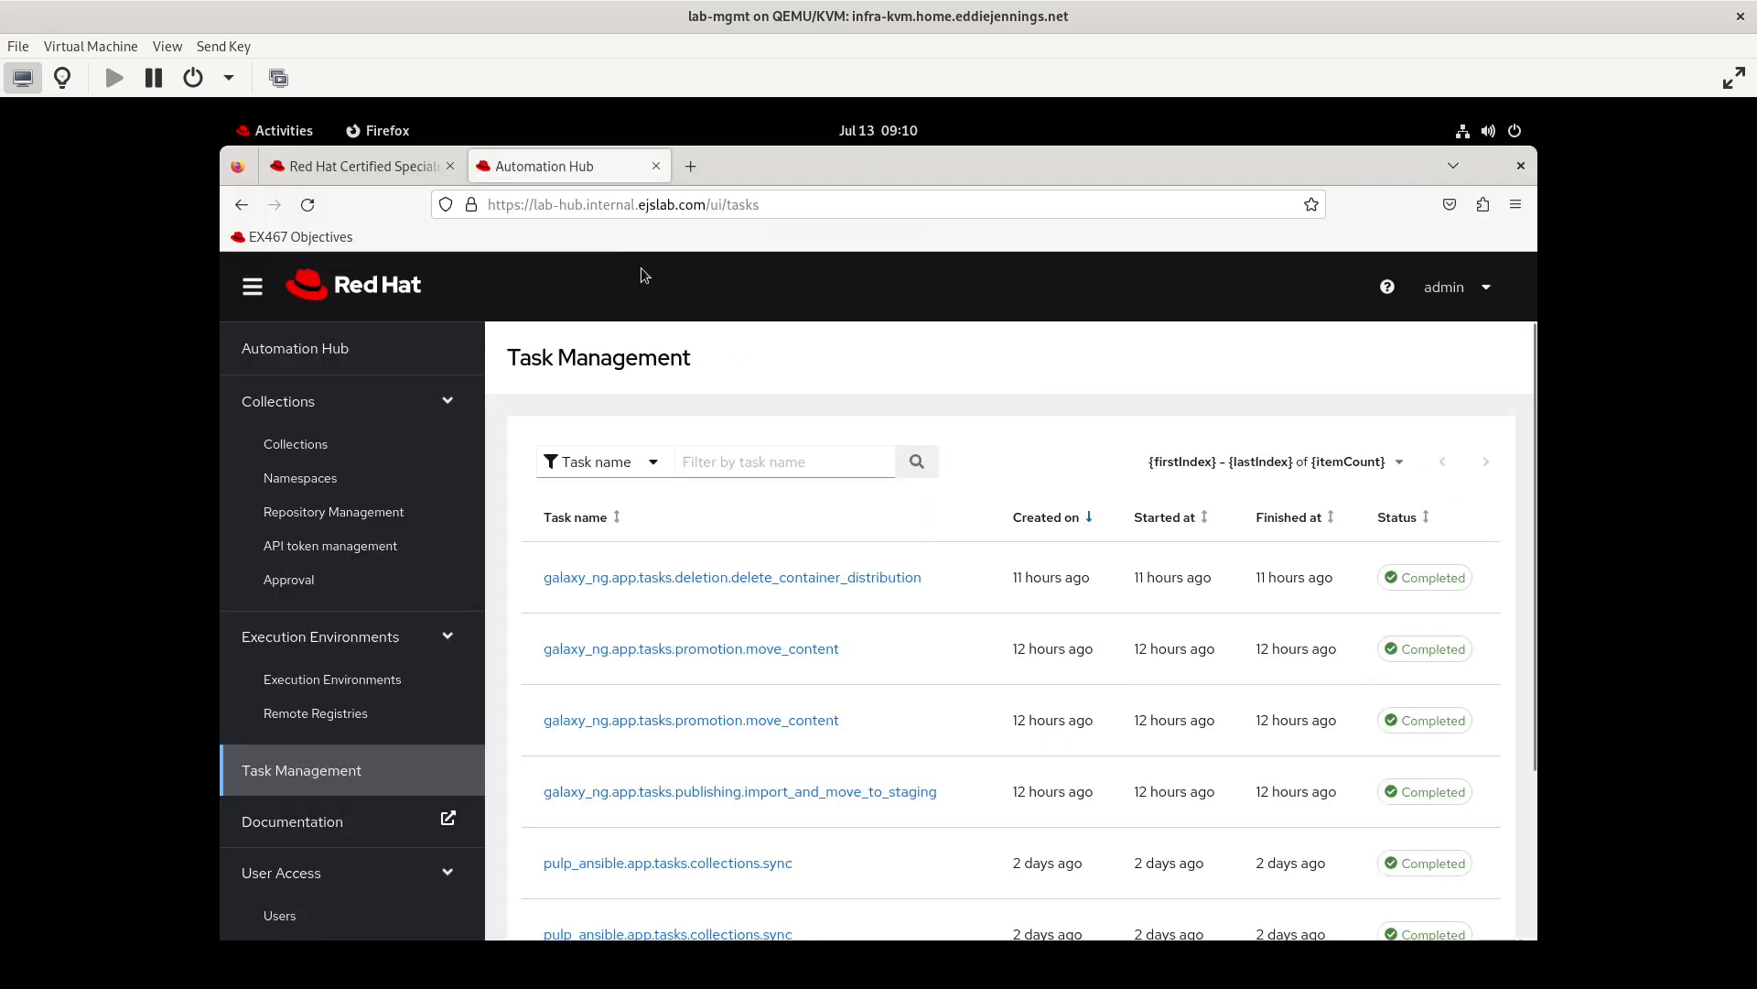
Review the EX467 objectives for managing Private Automation Hub access and create a group named testgroup1
{"action": "left_click", "coordinate": [379, 176]}
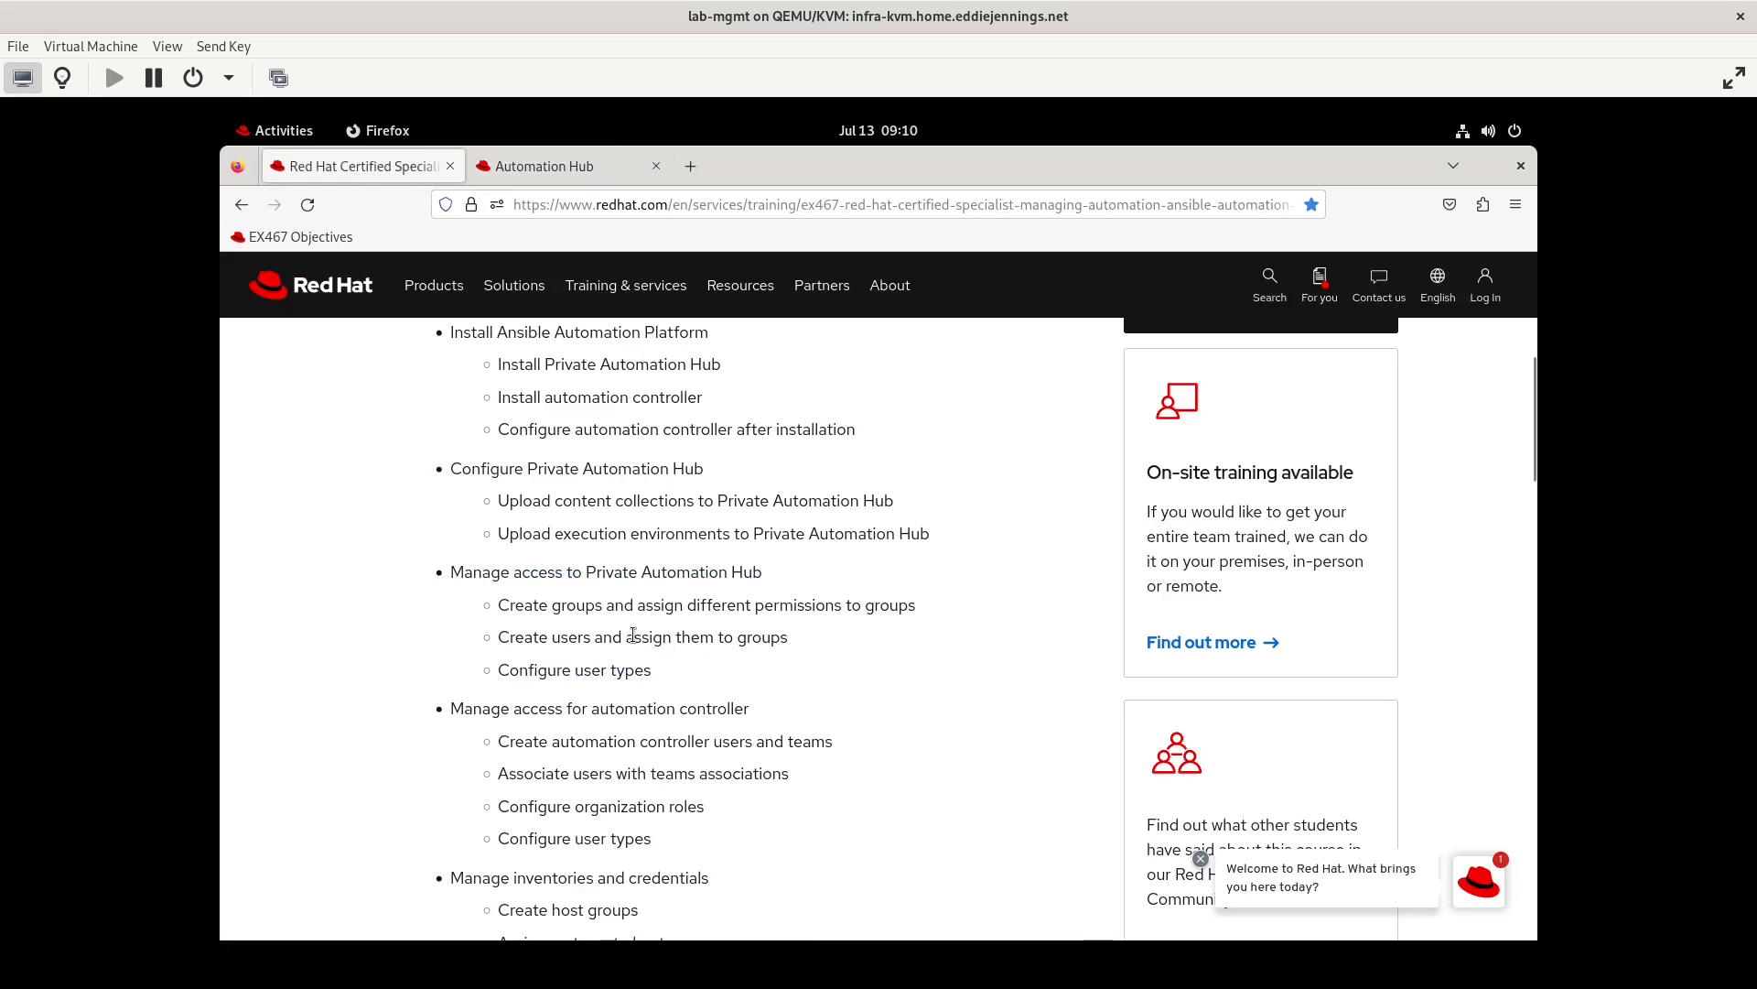
{"action": "left_click", "coordinate": [573, 172]}
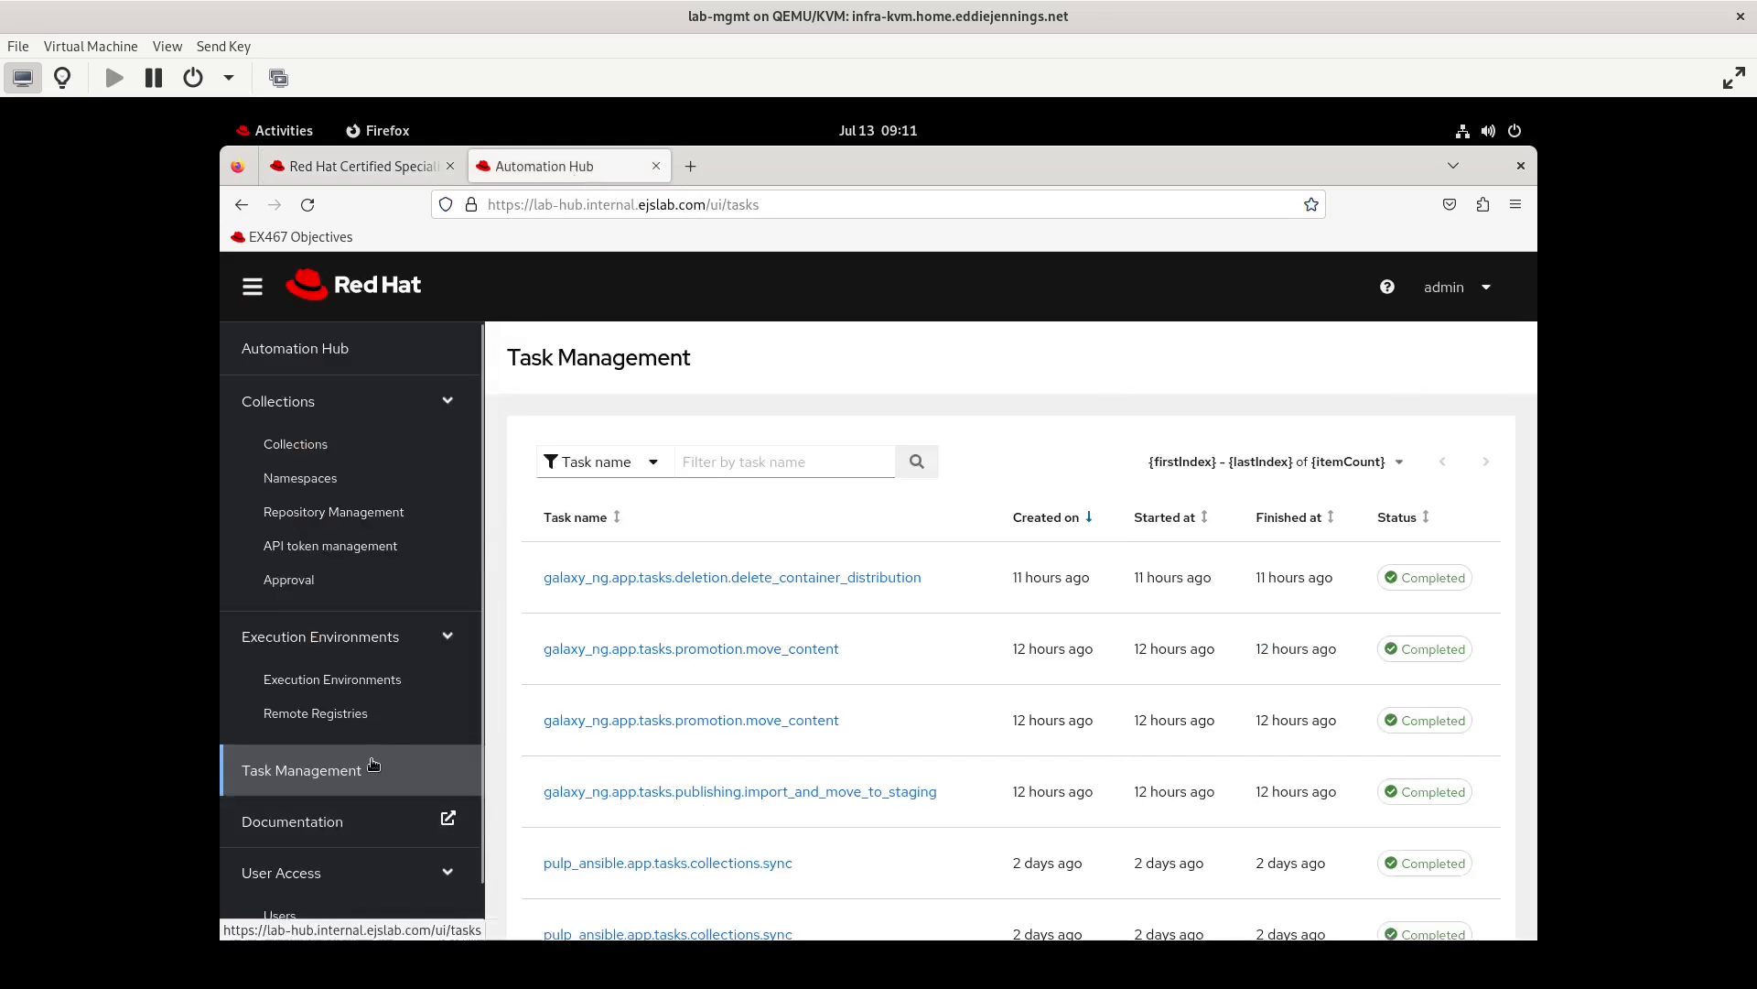
{"action": "scroll", "coordinate": [373, 764], "scroll_direction": "down", "scroll_amount": 1}
{"action": "left_click", "coordinate": [285, 894]}
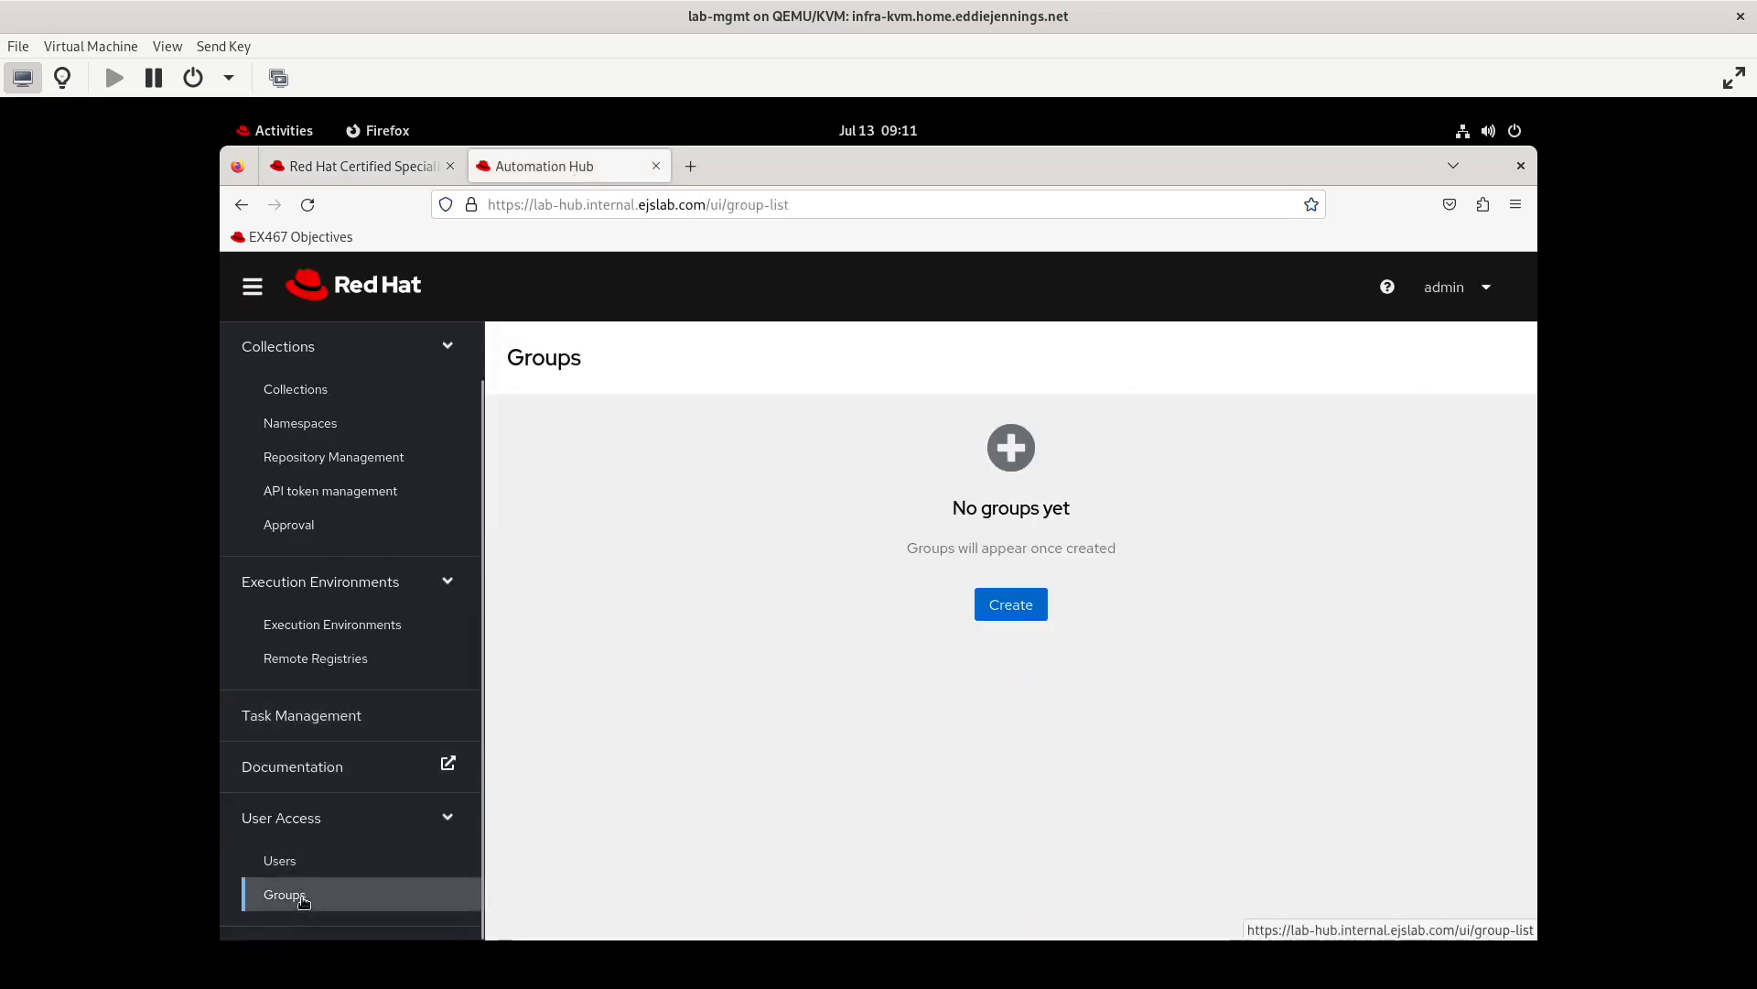
{"action": "left_click", "coordinate": [1011, 606]}
{"action": "left_click", "coordinate": [771, 595]}
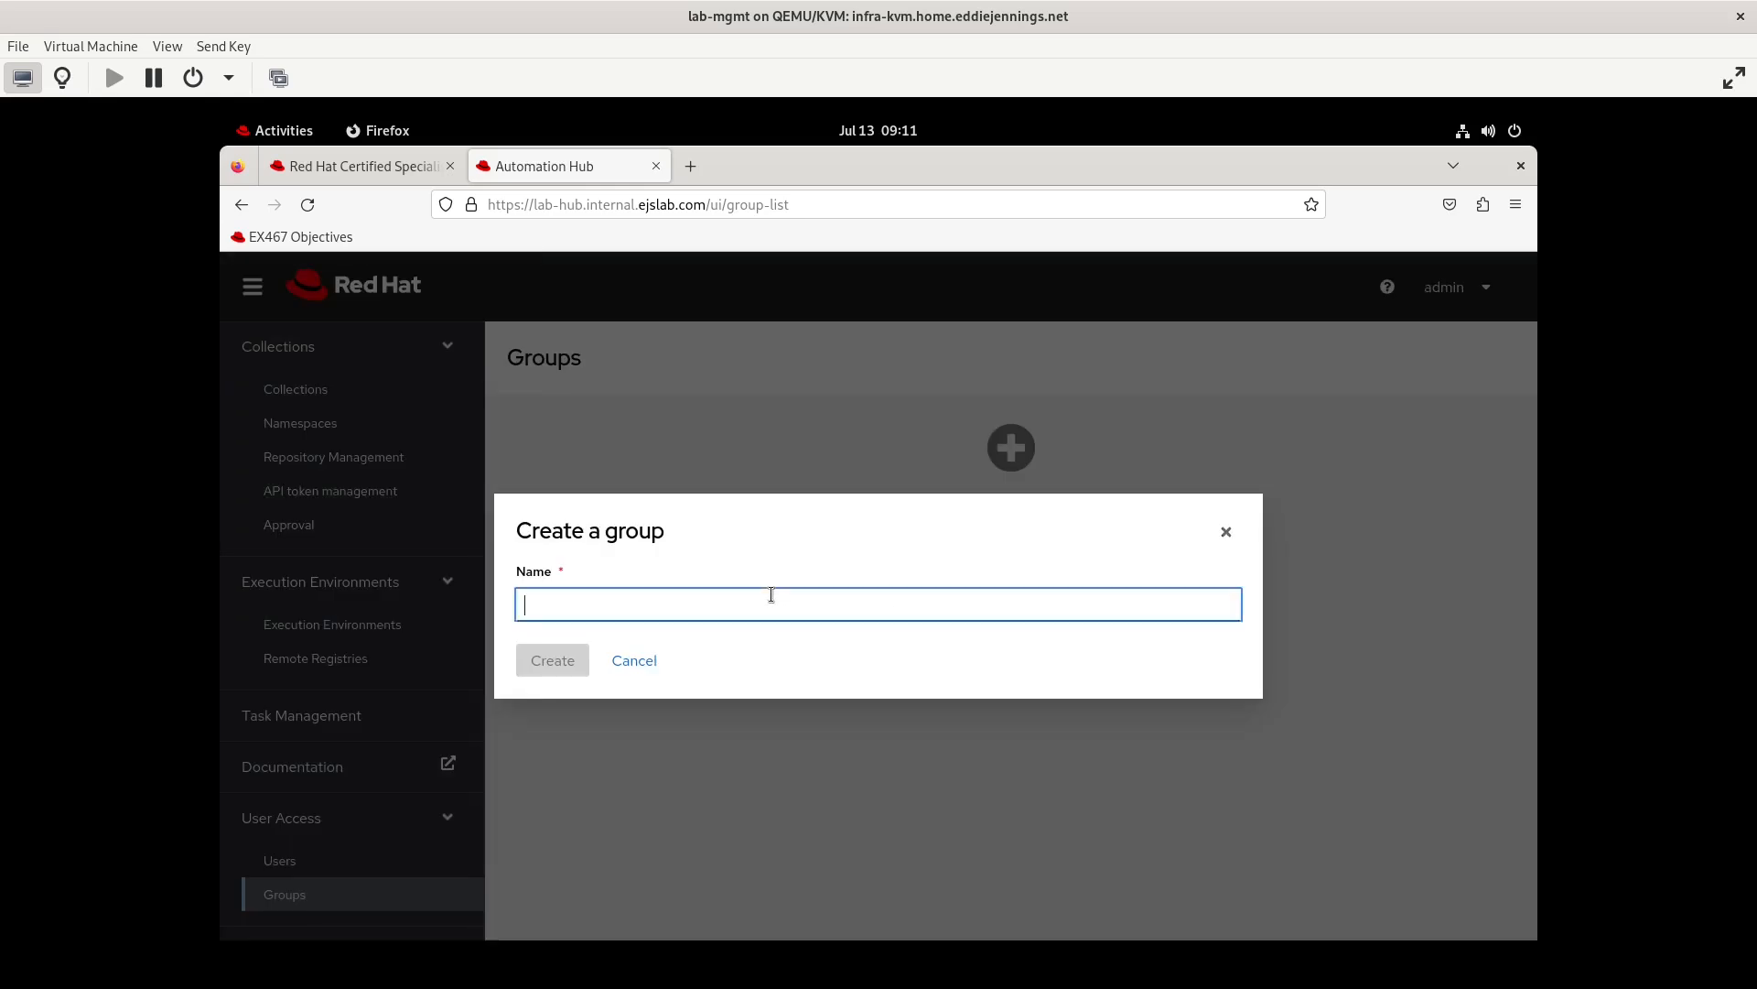
{"action": "type", "text": "testgroup1"}
{"action": "left_click", "coordinate": [549, 663]}
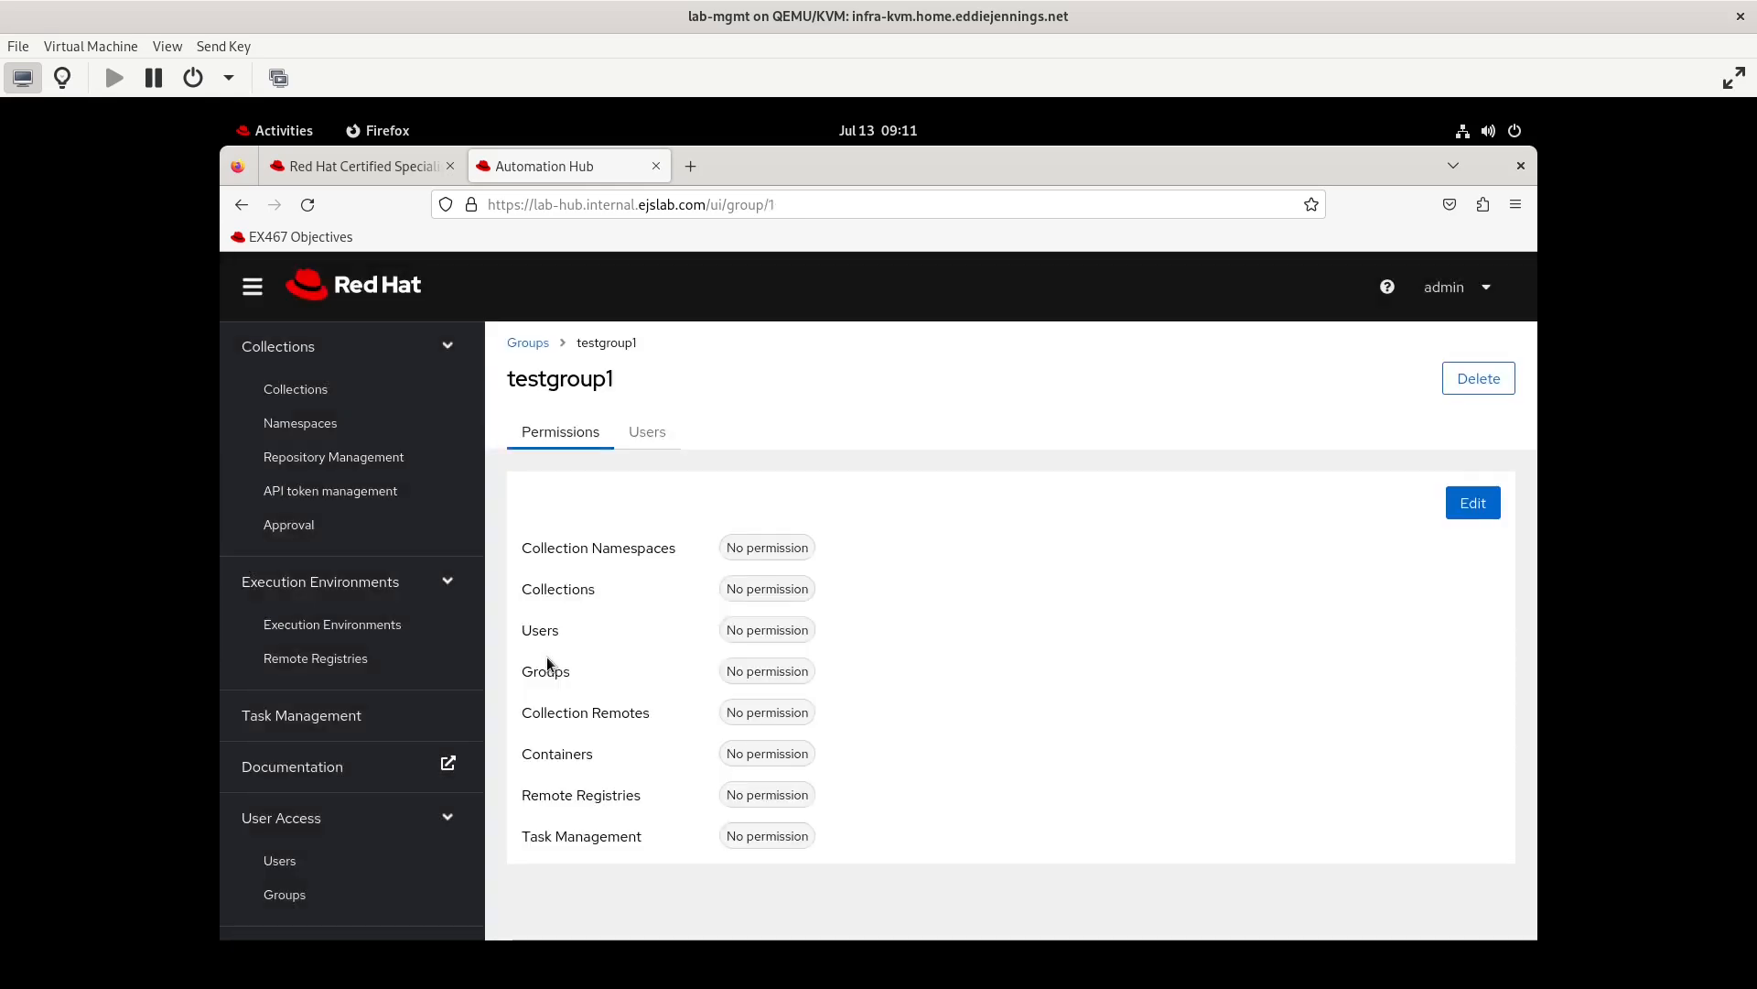
Add testuser1 to testgroup1
{"action": "left_click", "coordinate": [646, 439]}
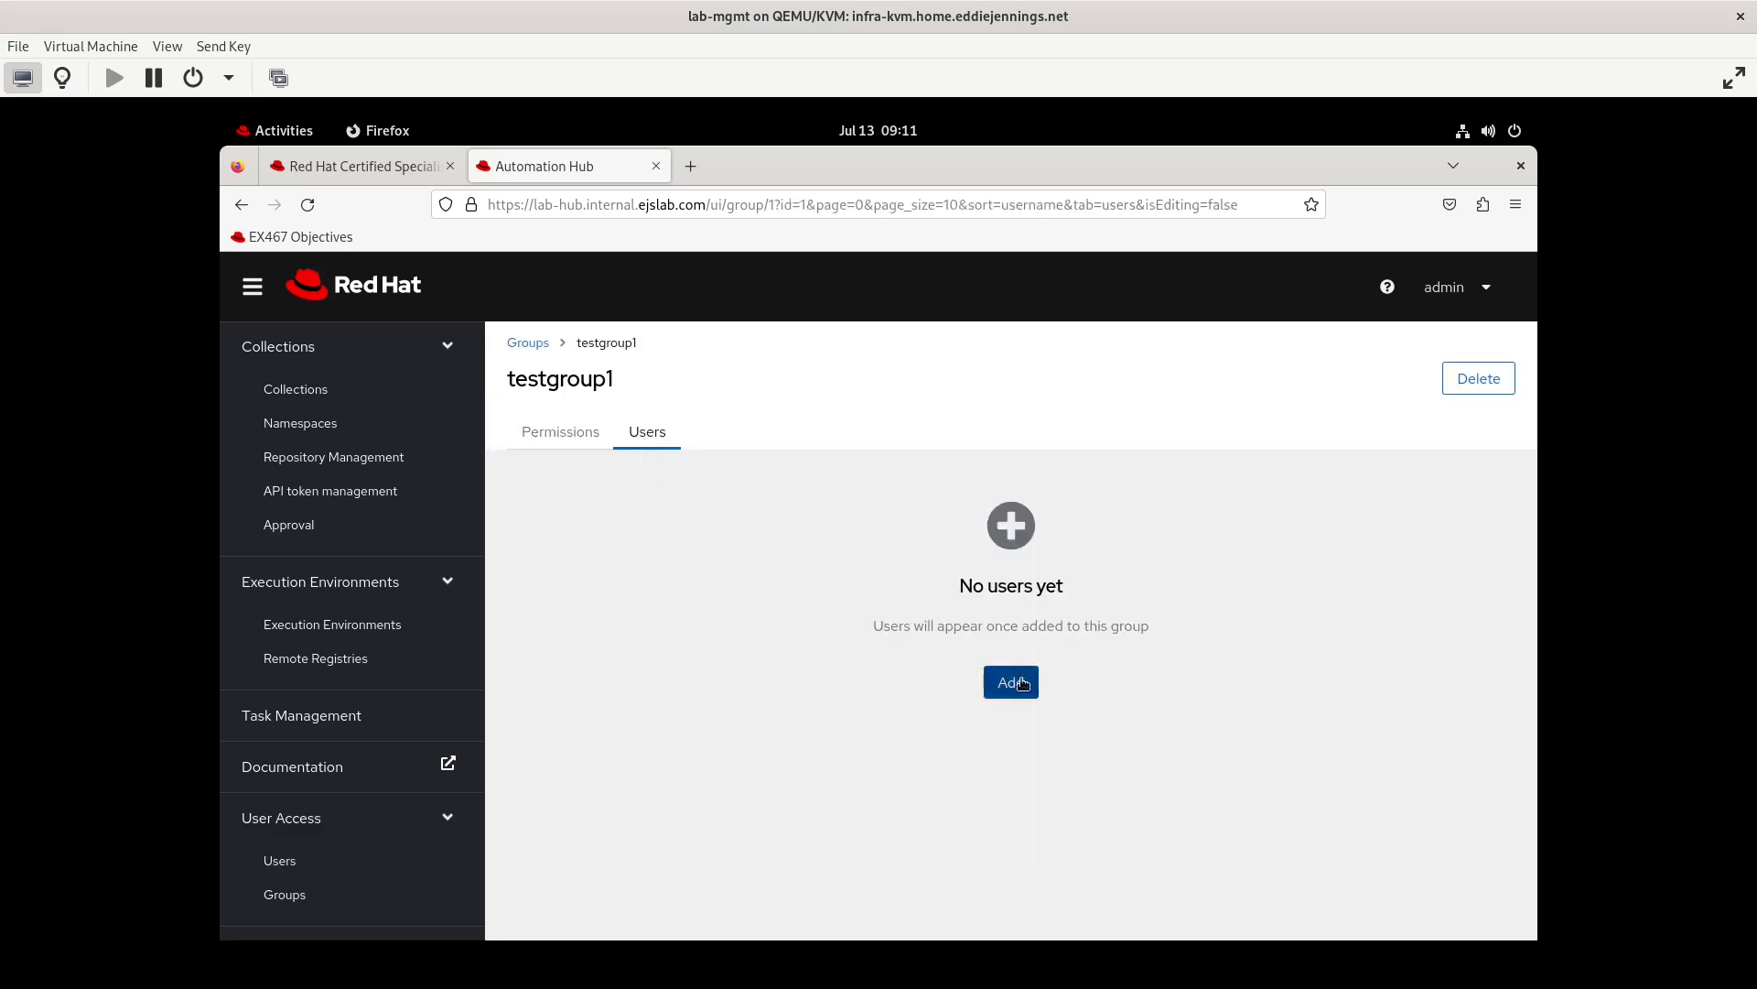
{"action": "left_click", "coordinate": [1012, 687]}
{"action": "left_click", "coordinate": [1337, 595]}
{"action": "left_click", "coordinate": [492, 630]}
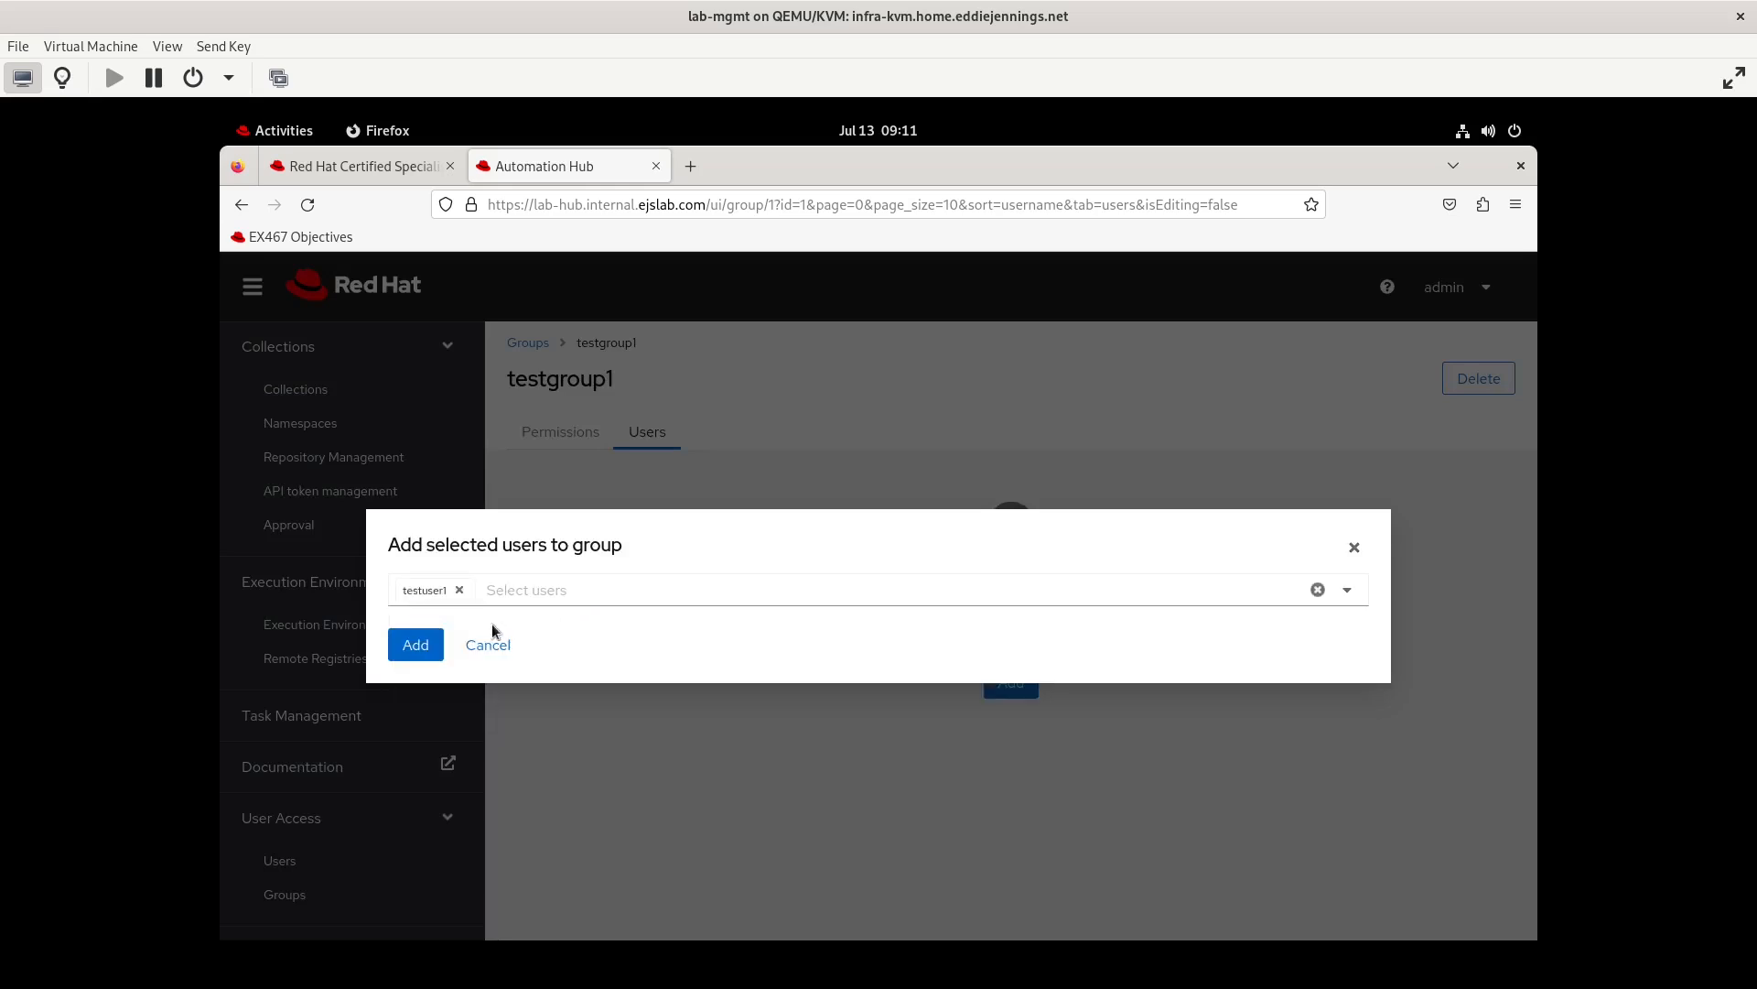
{"action": "left_click", "coordinate": [407, 643]}
Examine the users list and the group choices in the form for creating a user, and cancel the form
{"action": "left_click", "coordinate": [314, 865]}
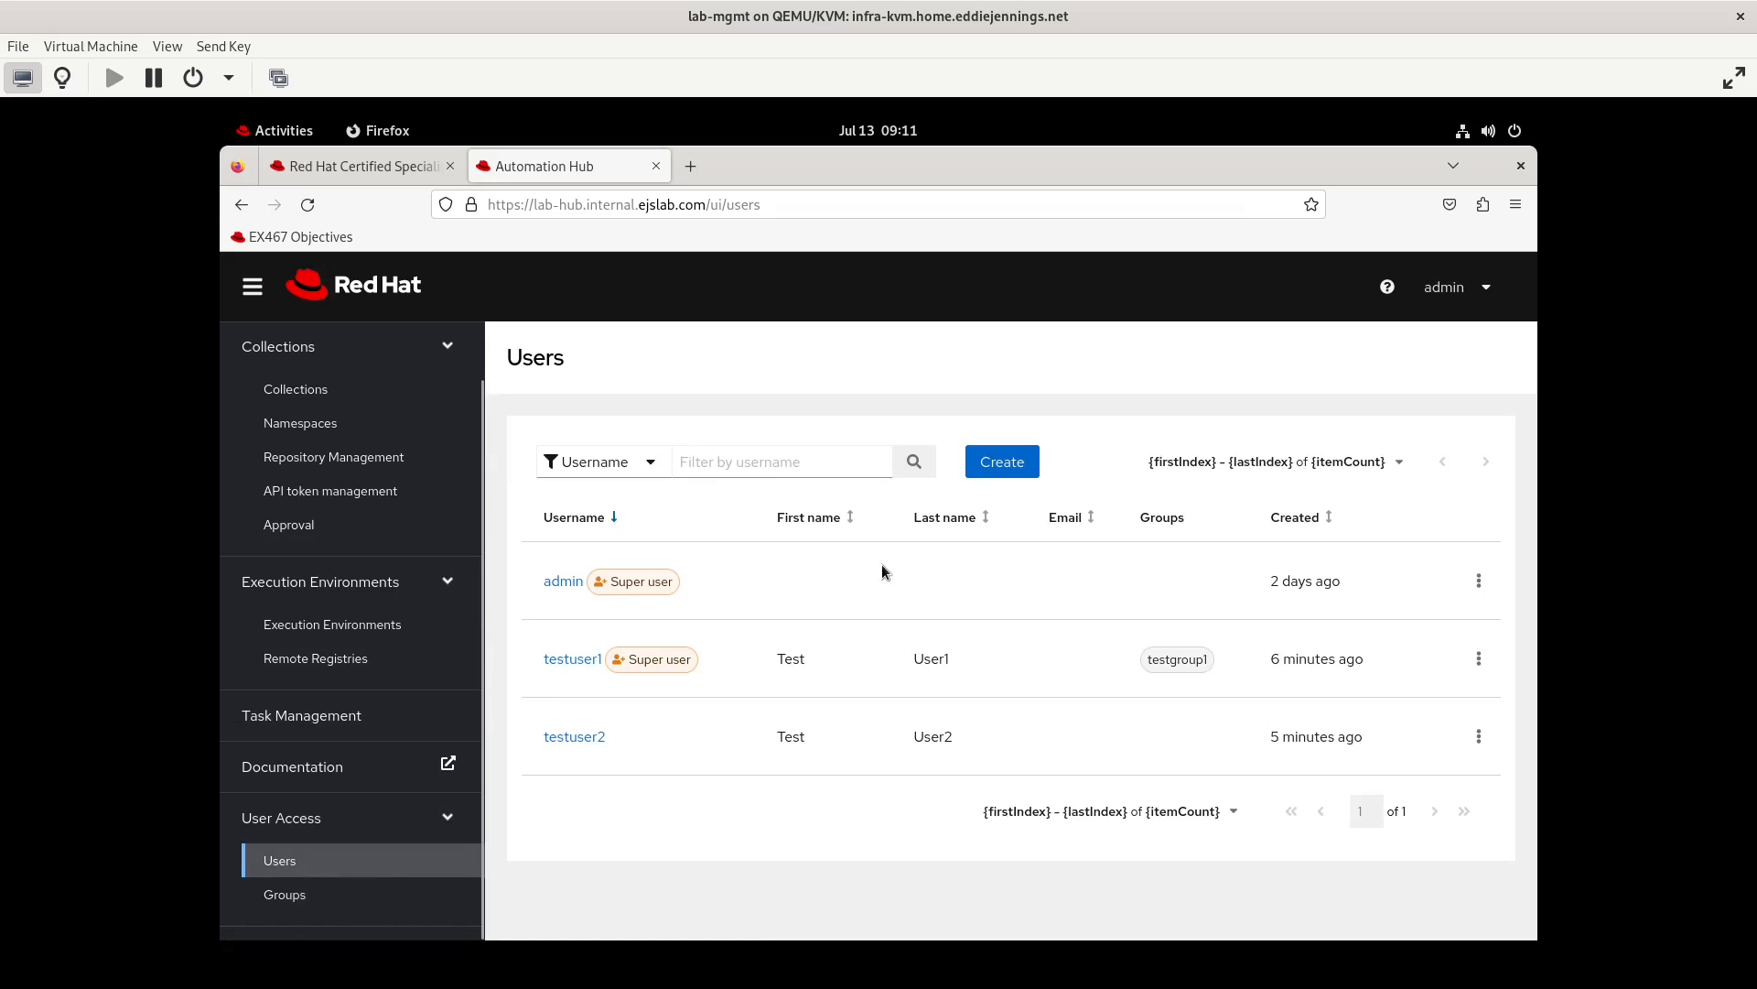
{"action": "left_click", "coordinate": [1001, 462]}
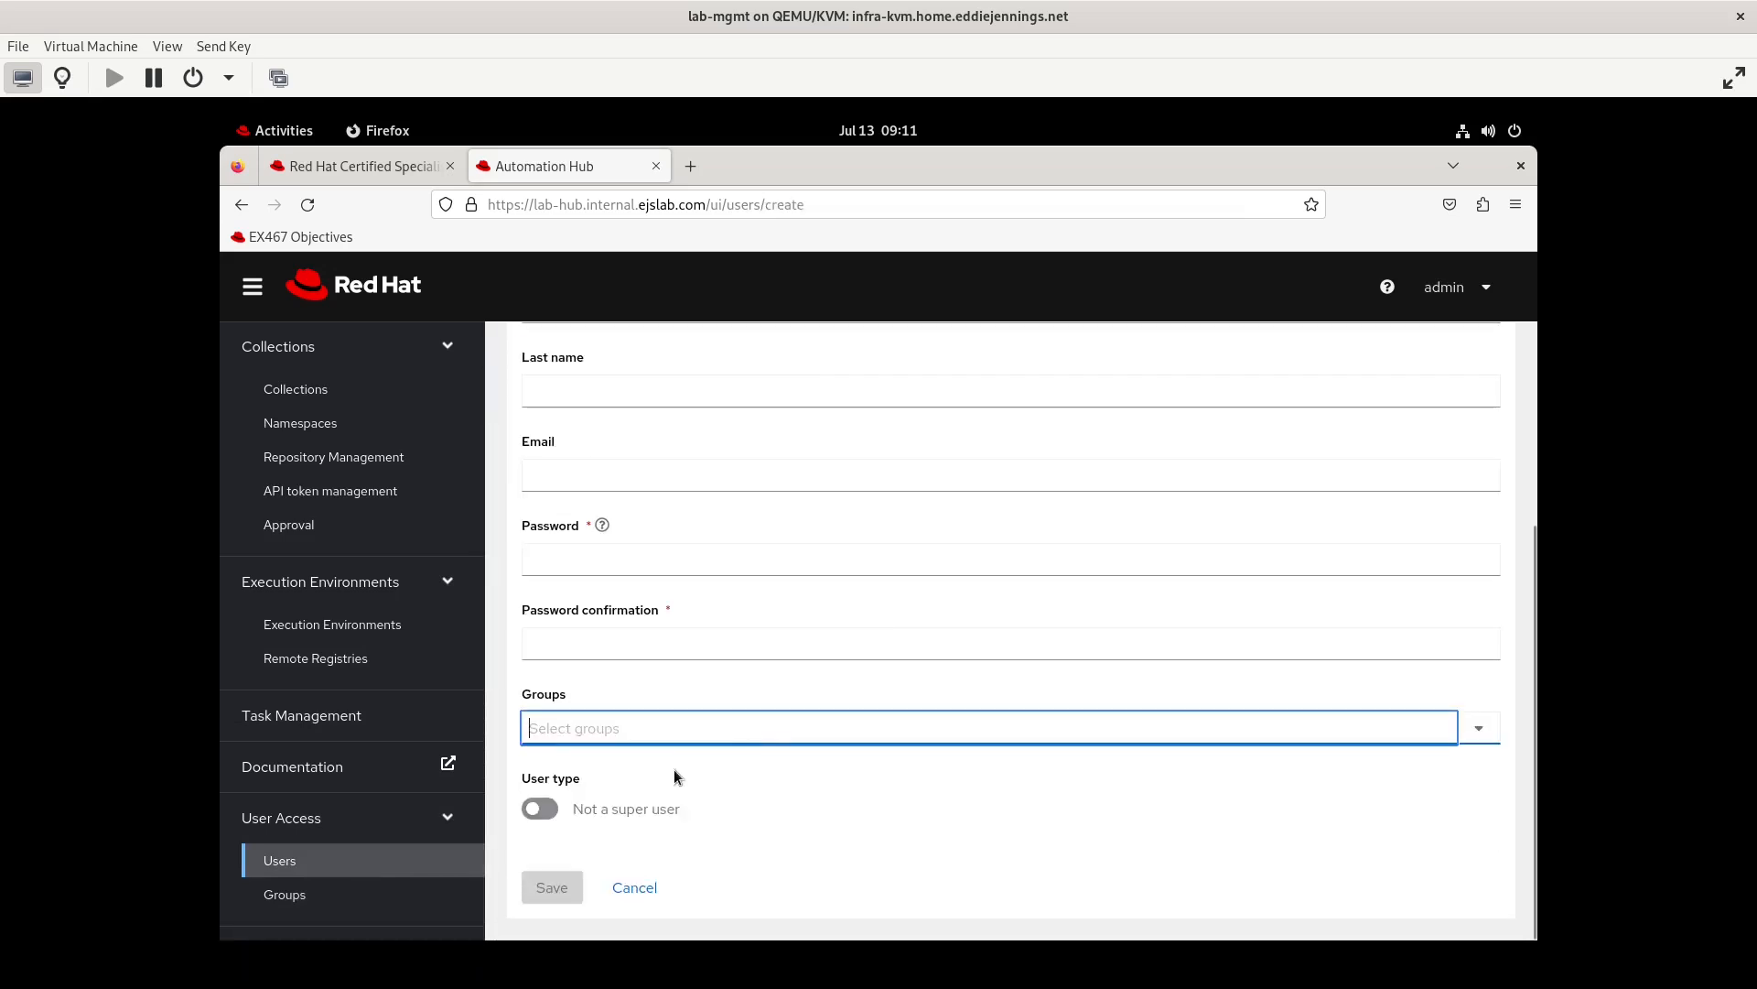
{"action": "right_click", "coordinate": [699, 732]}
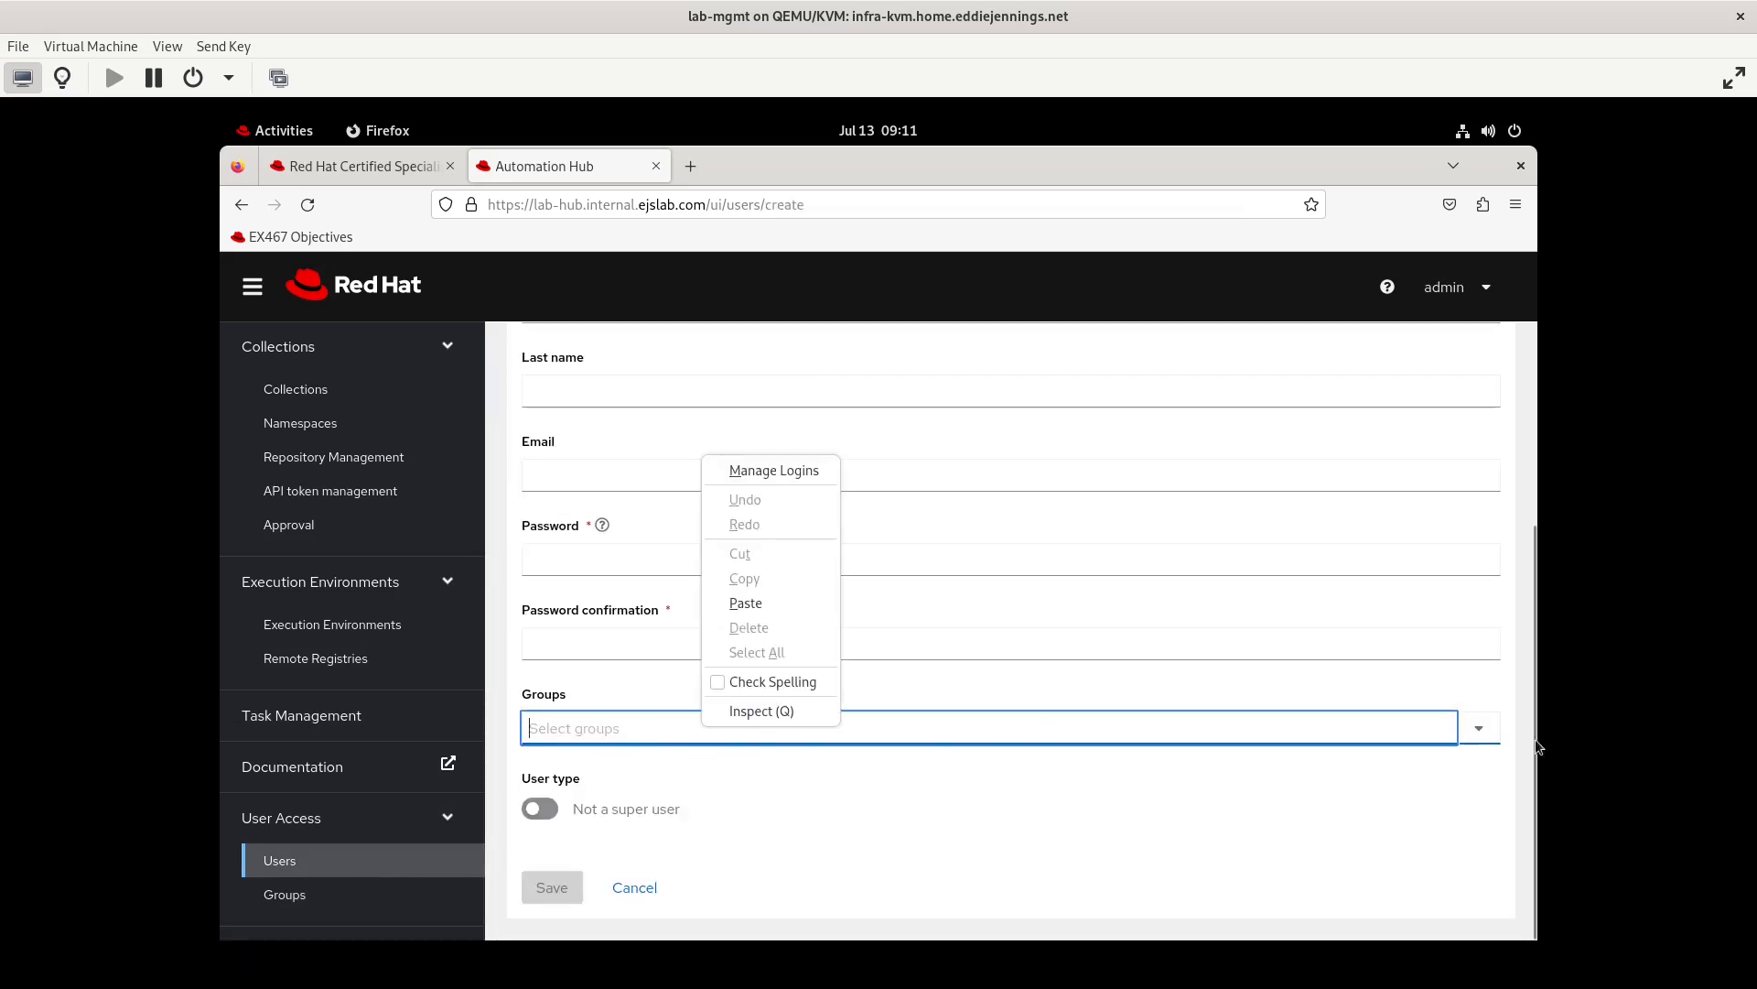
{"action": "left_click", "coordinate": [1477, 729]}
{"action": "left_click", "coordinate": [1476, 730]}
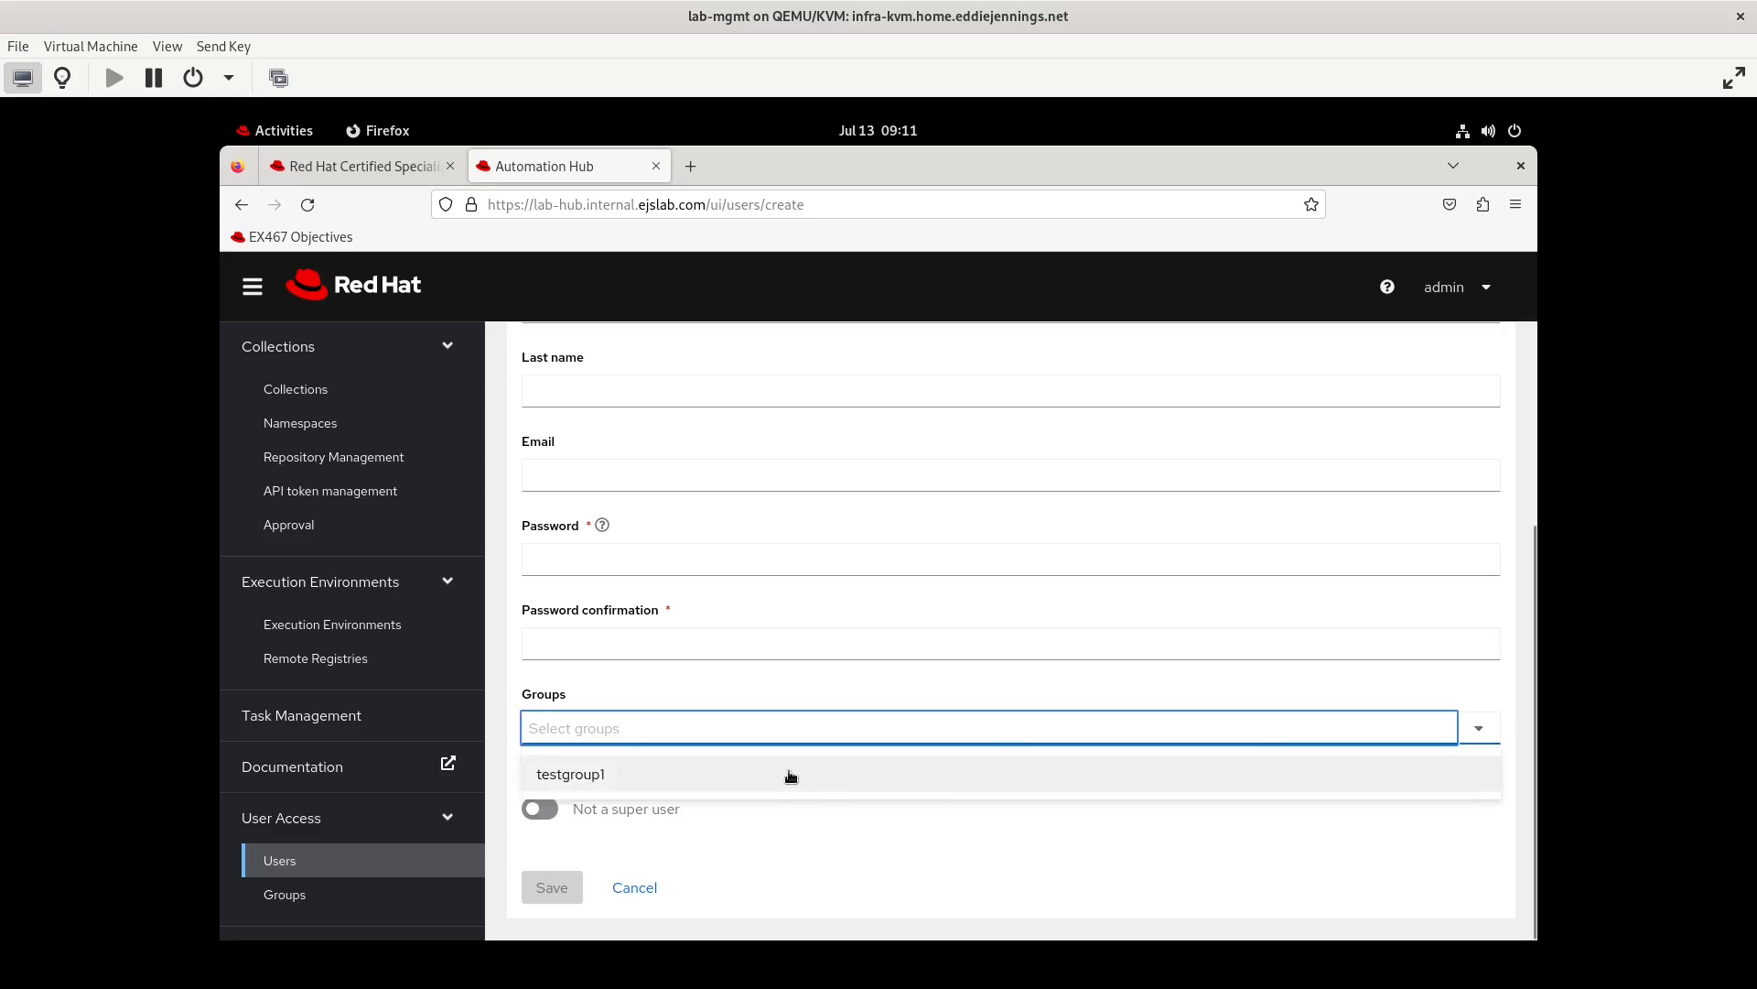
{"action": "left_click", "coordinate": [636, 888]}
Open the permissions of testgroup1 for editing and examine the permissions offered for Collection Namespaces
{"action": "left_click", "coordinate": [285, 895]}
{"action": "left_click", "coordinate": [589, 593]}
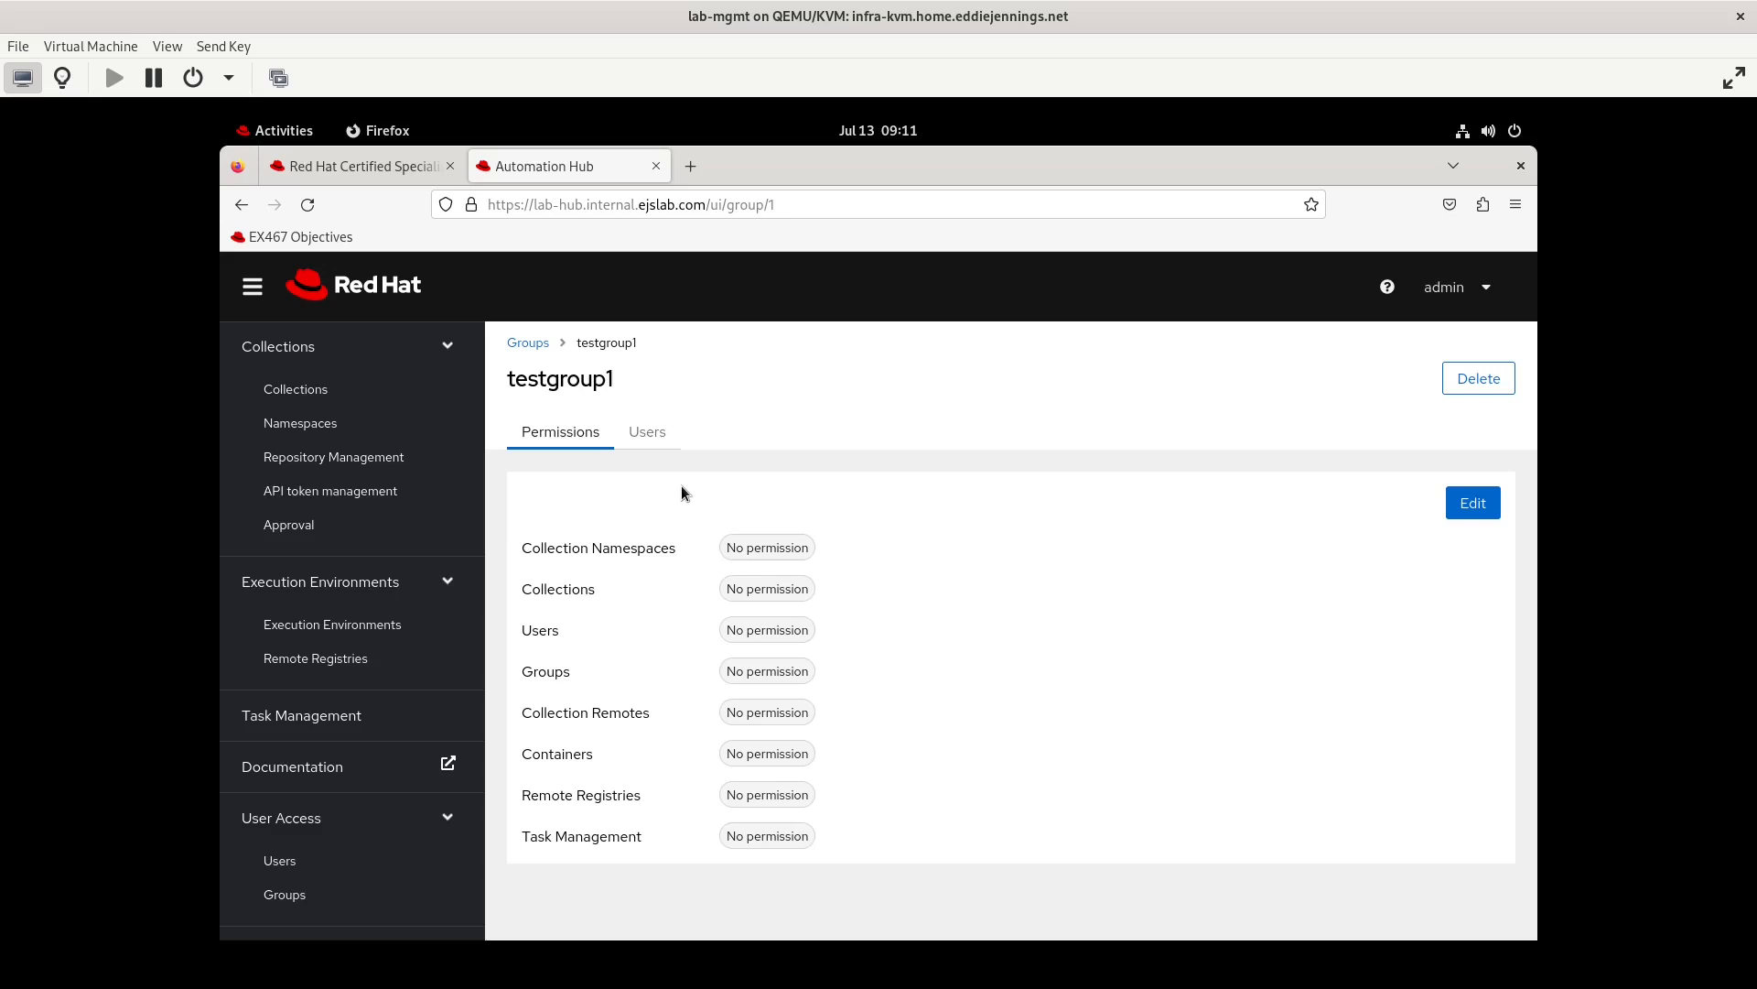
{"action": "left_click", "coordinate": [1475, 505]}
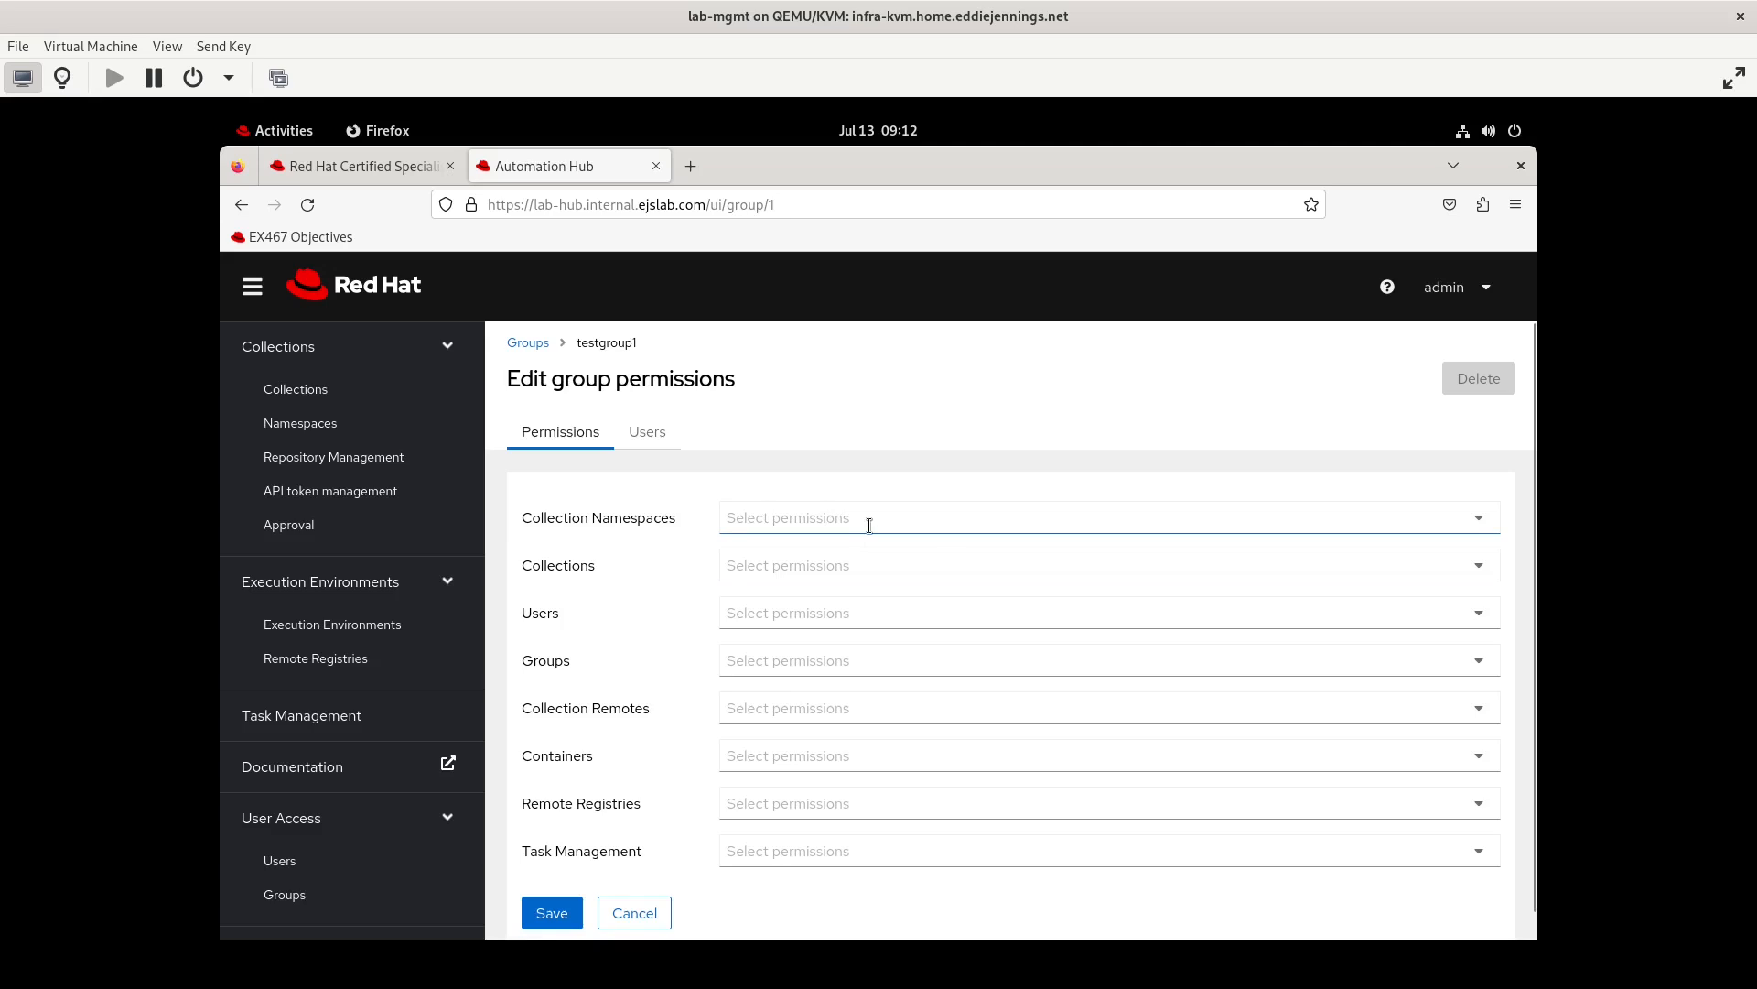
{"action": "left_click", "coordinate": [869, 525]}
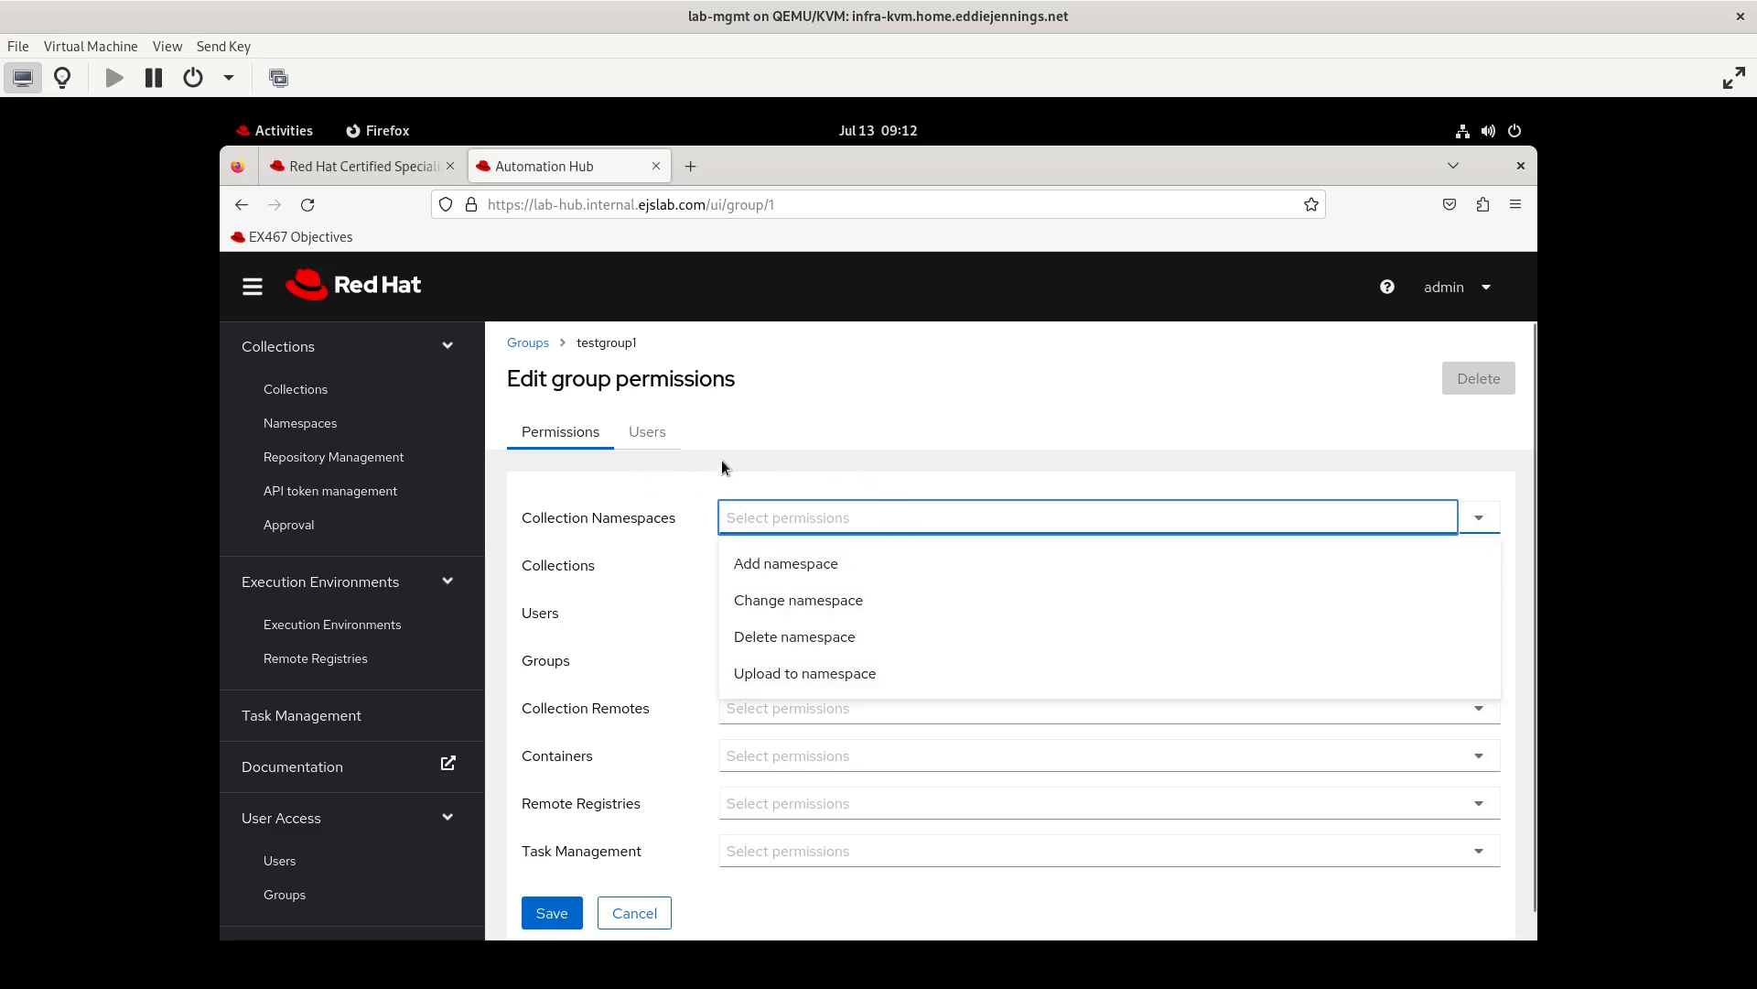
{"action": "left_click", "coordinate": [682, 460]}
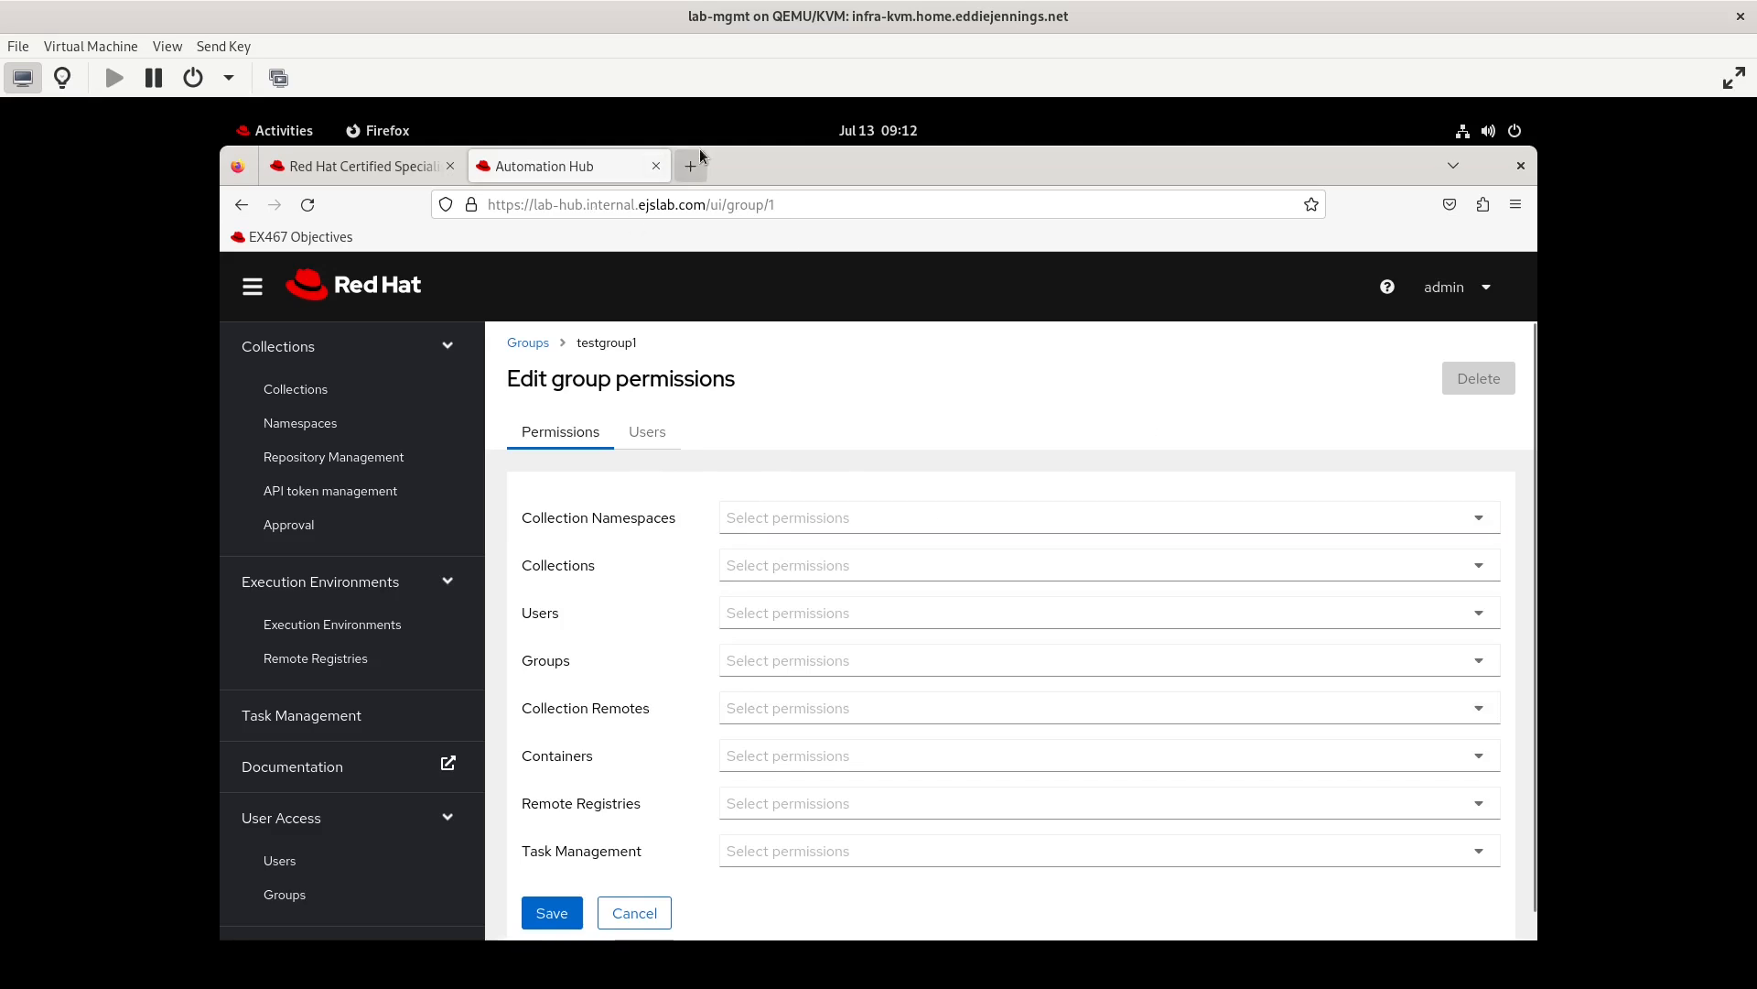
Log out of admin and log in as testuser2 with the account password
{"action": "left_click", "coordinate": [1483, 291]}
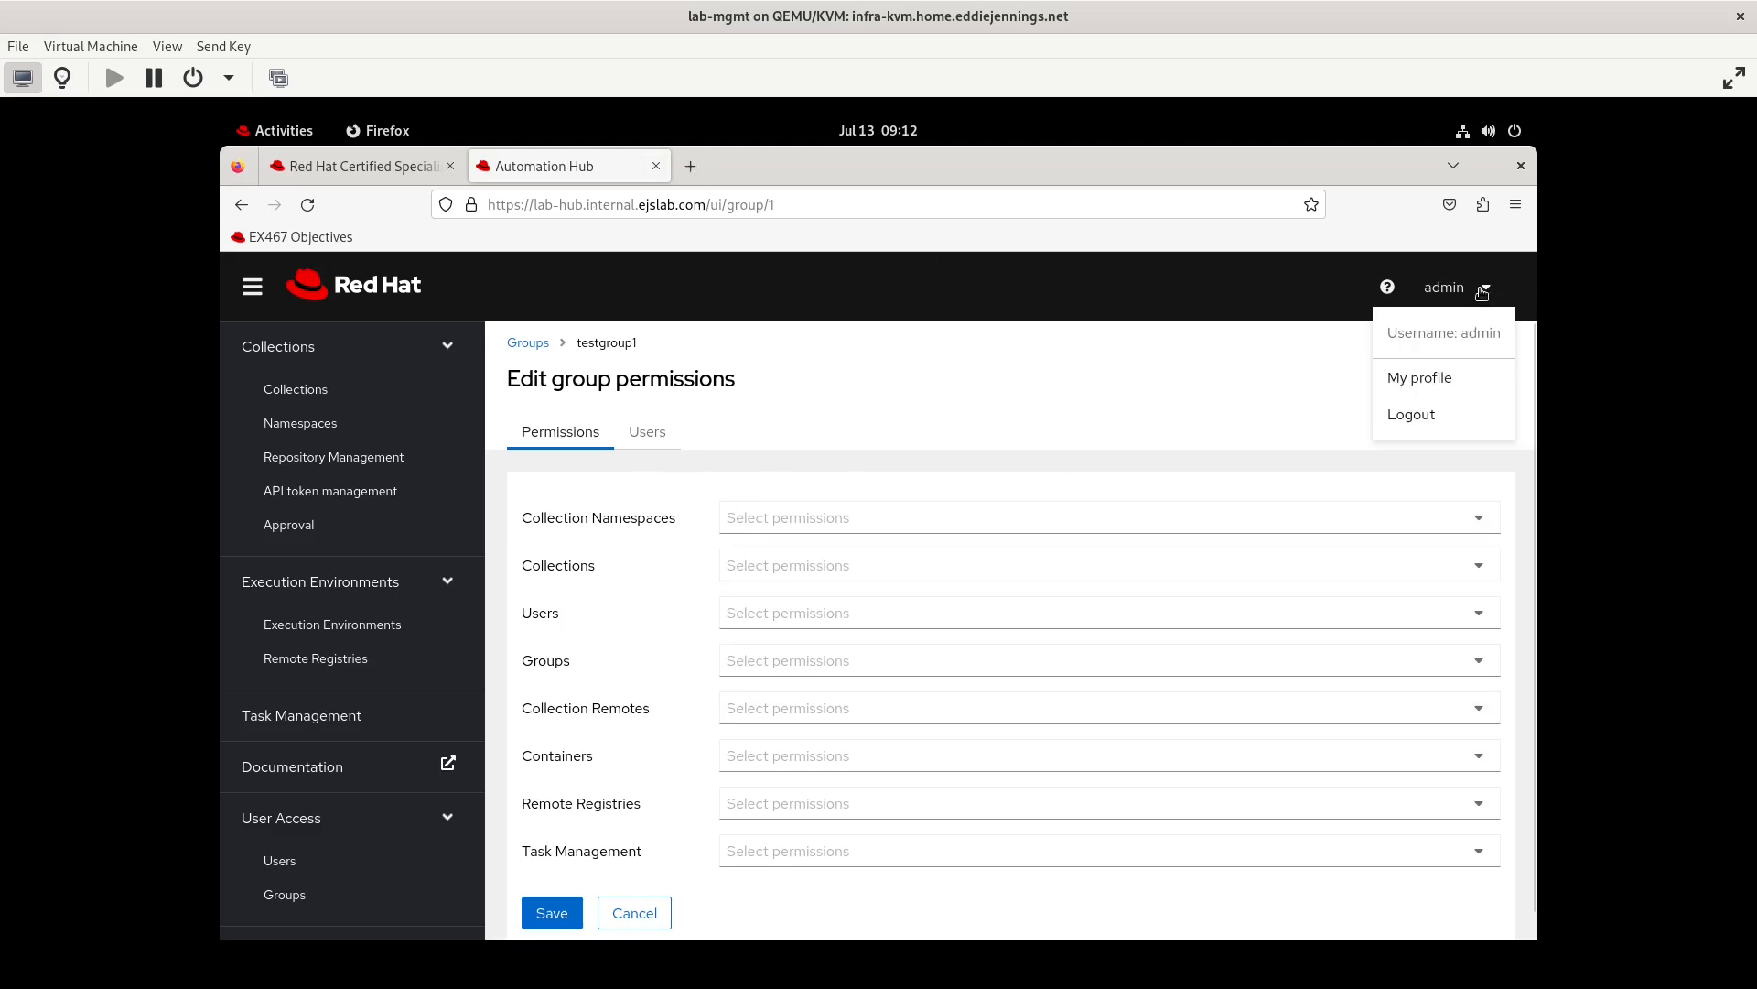
{"action": "left_click", "coordinate": [1420, 417]}
{"action": "left_click", "coordinate": [611, 568]}
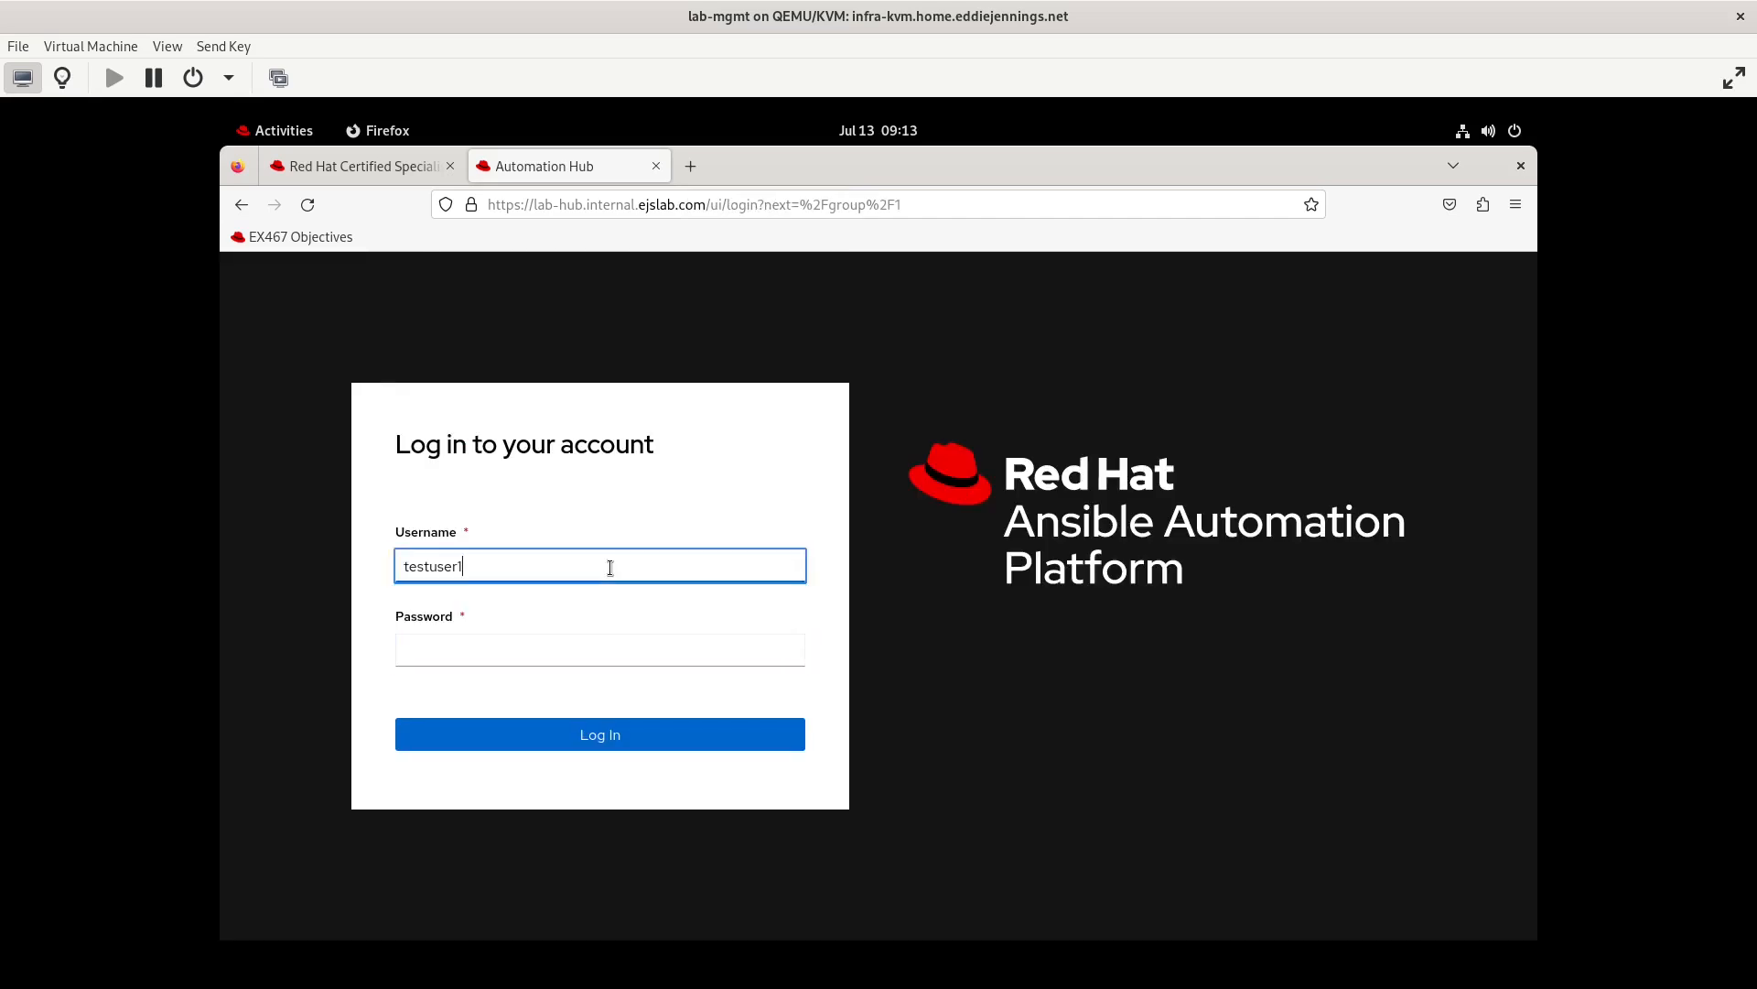
{"action": "left_click", "coordinate": [498, 657]}
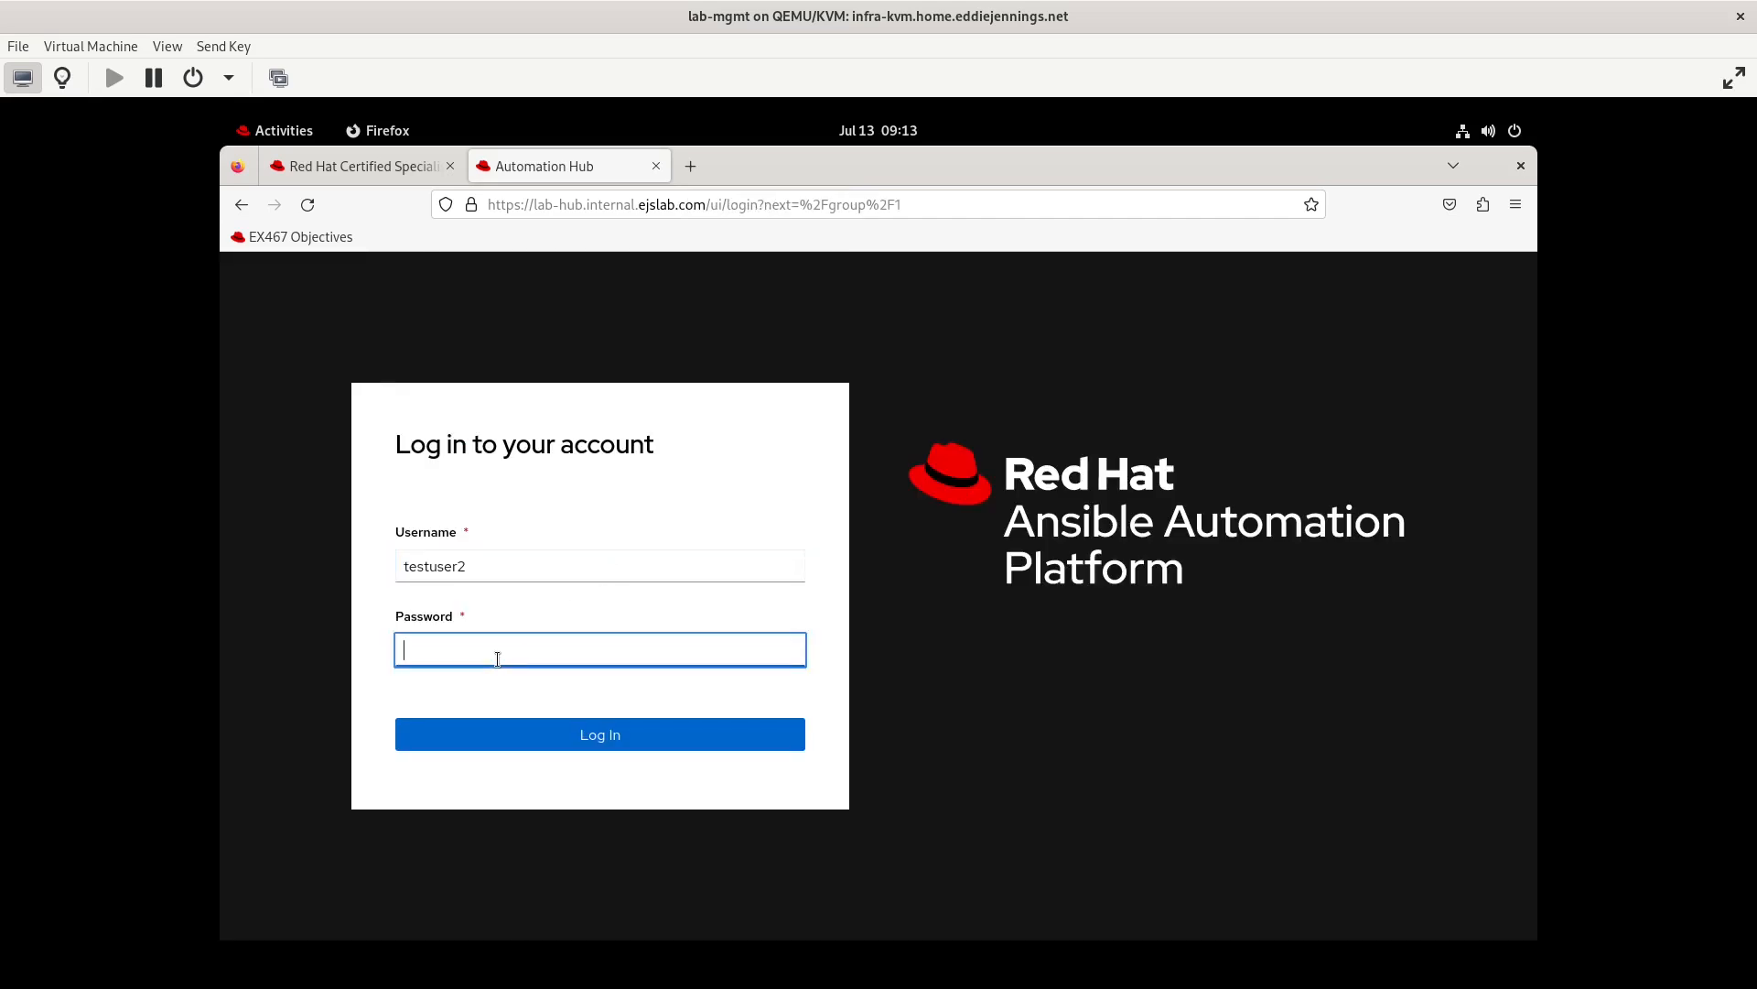
{"action": "key", "text": "ctrl+v"}
{"action": "key", "text": "Return"}
Check testuser2's own namespaces and all namespaces, and view the hub's start page in a separate browser tab
{"action": "left_click", "coordinate": [641, 412]}
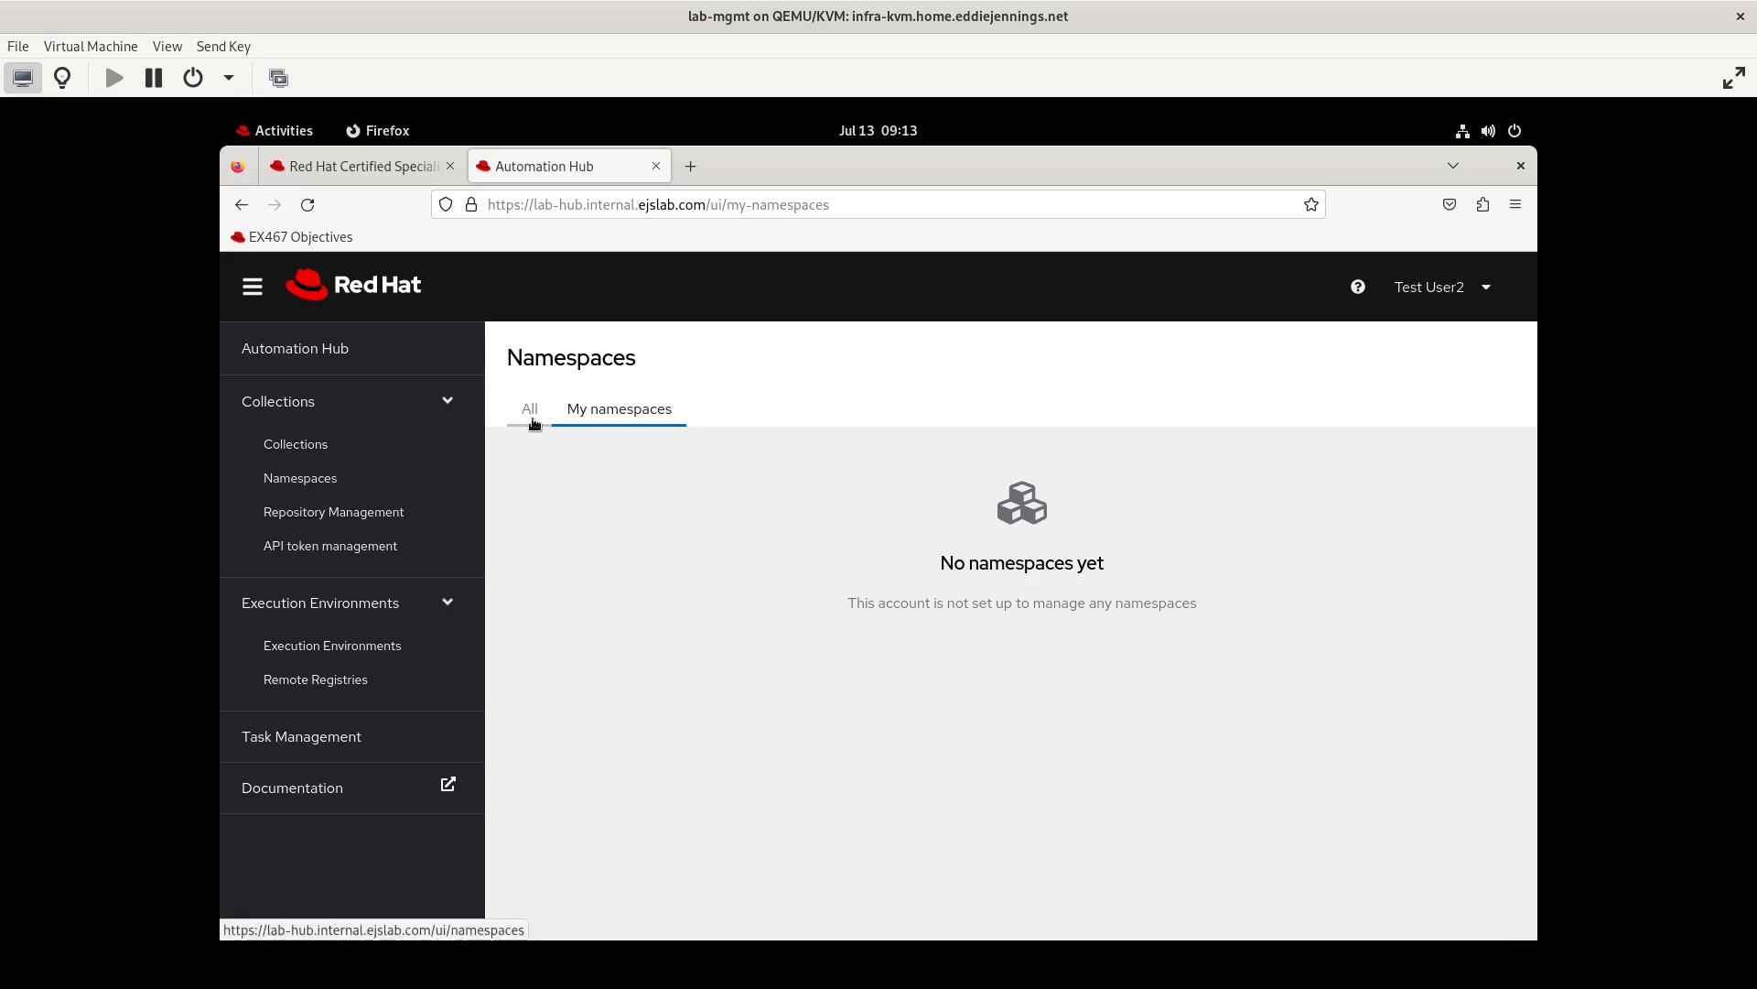
{"action": "left_click", "coordinate": [382, 480]}
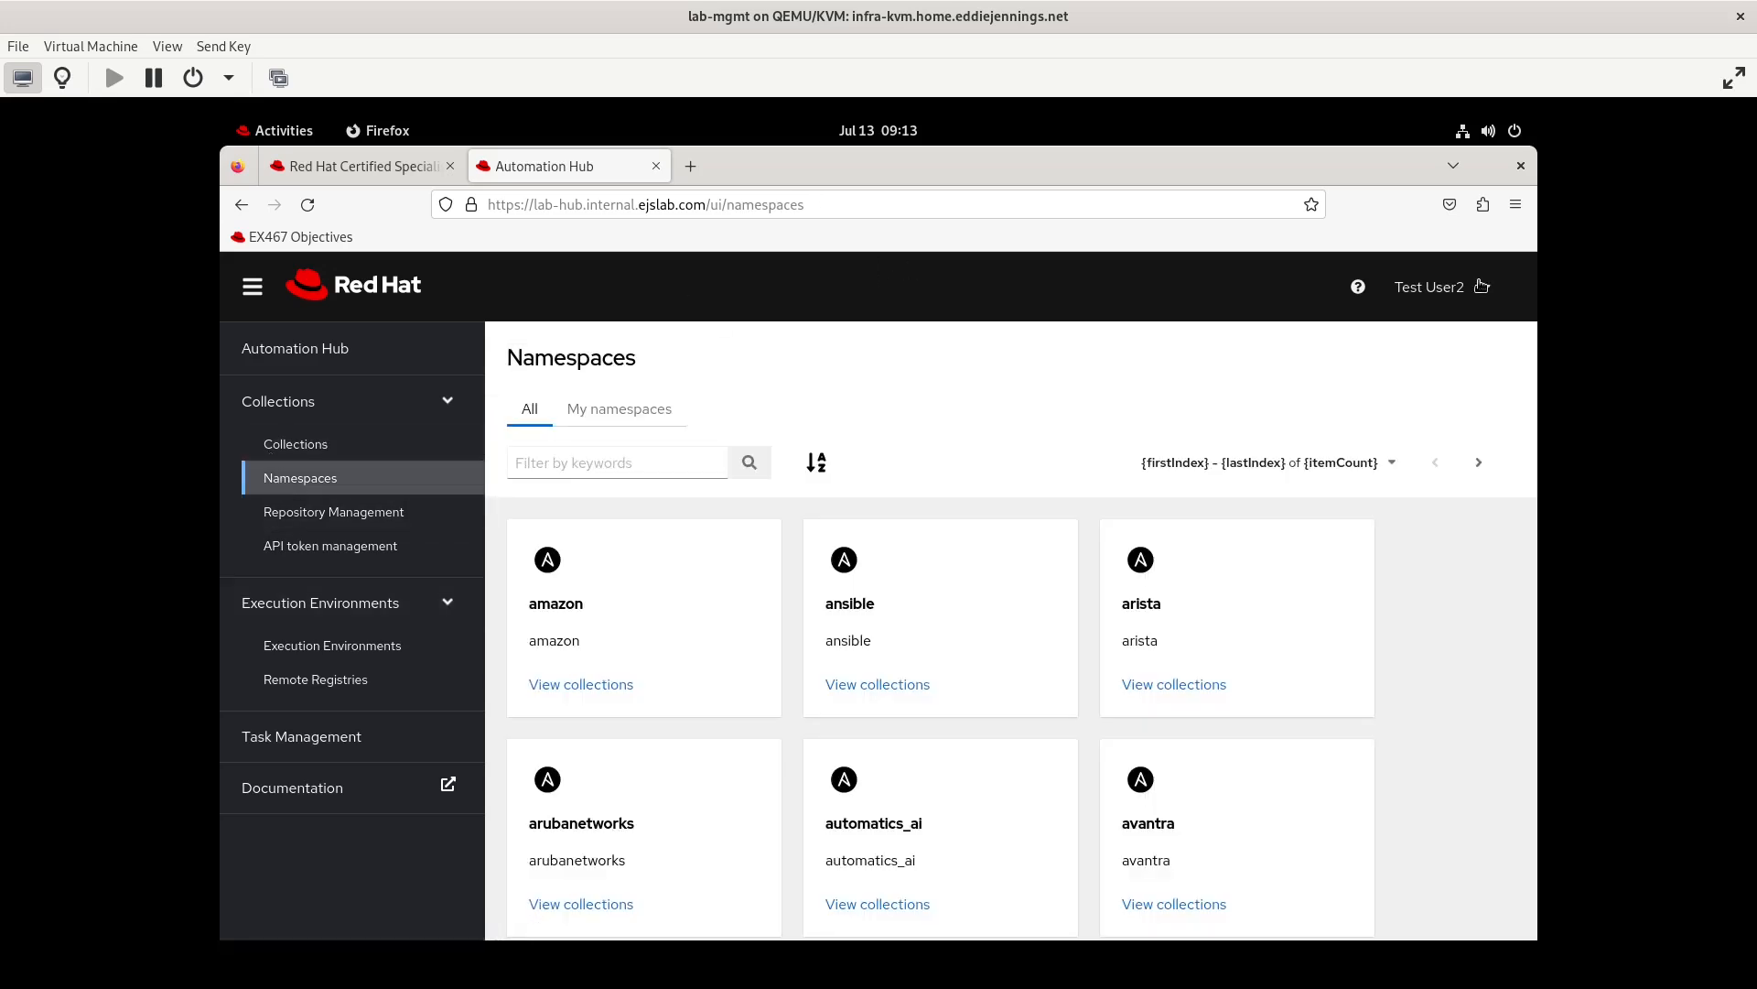
{"action": "left_click", "coordinate": [1428, 286]}
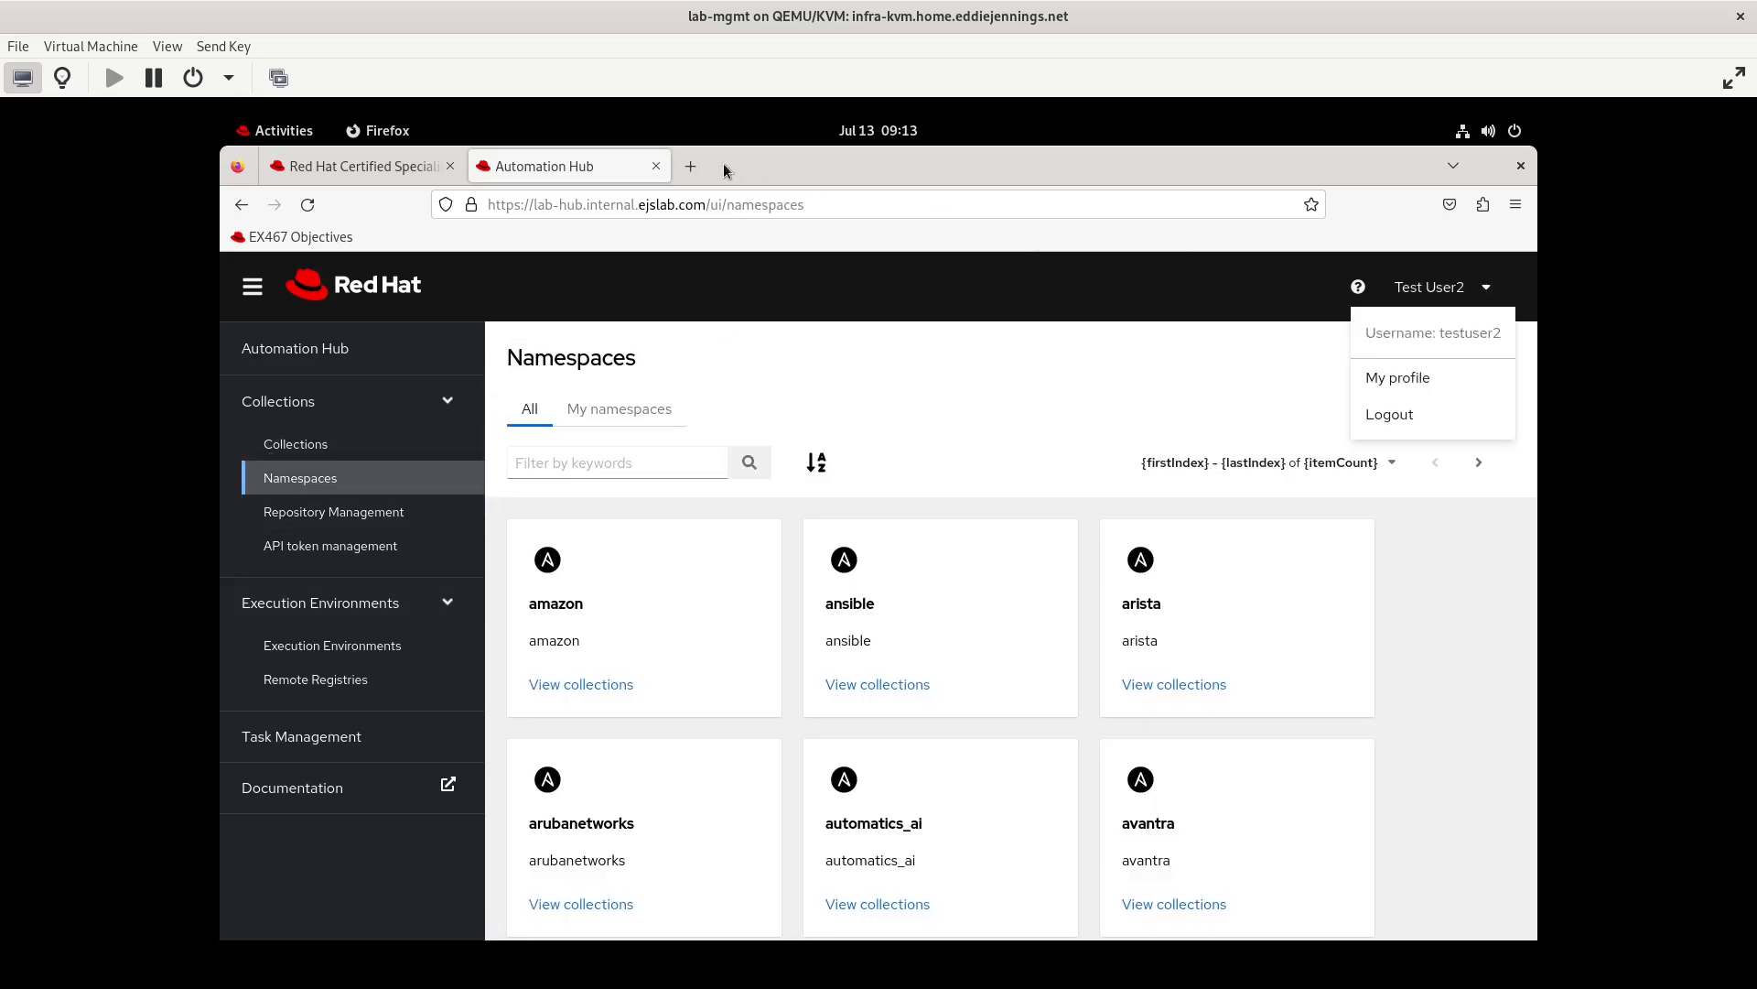
{"action": "left_click", "coordinate": [691, 167]}
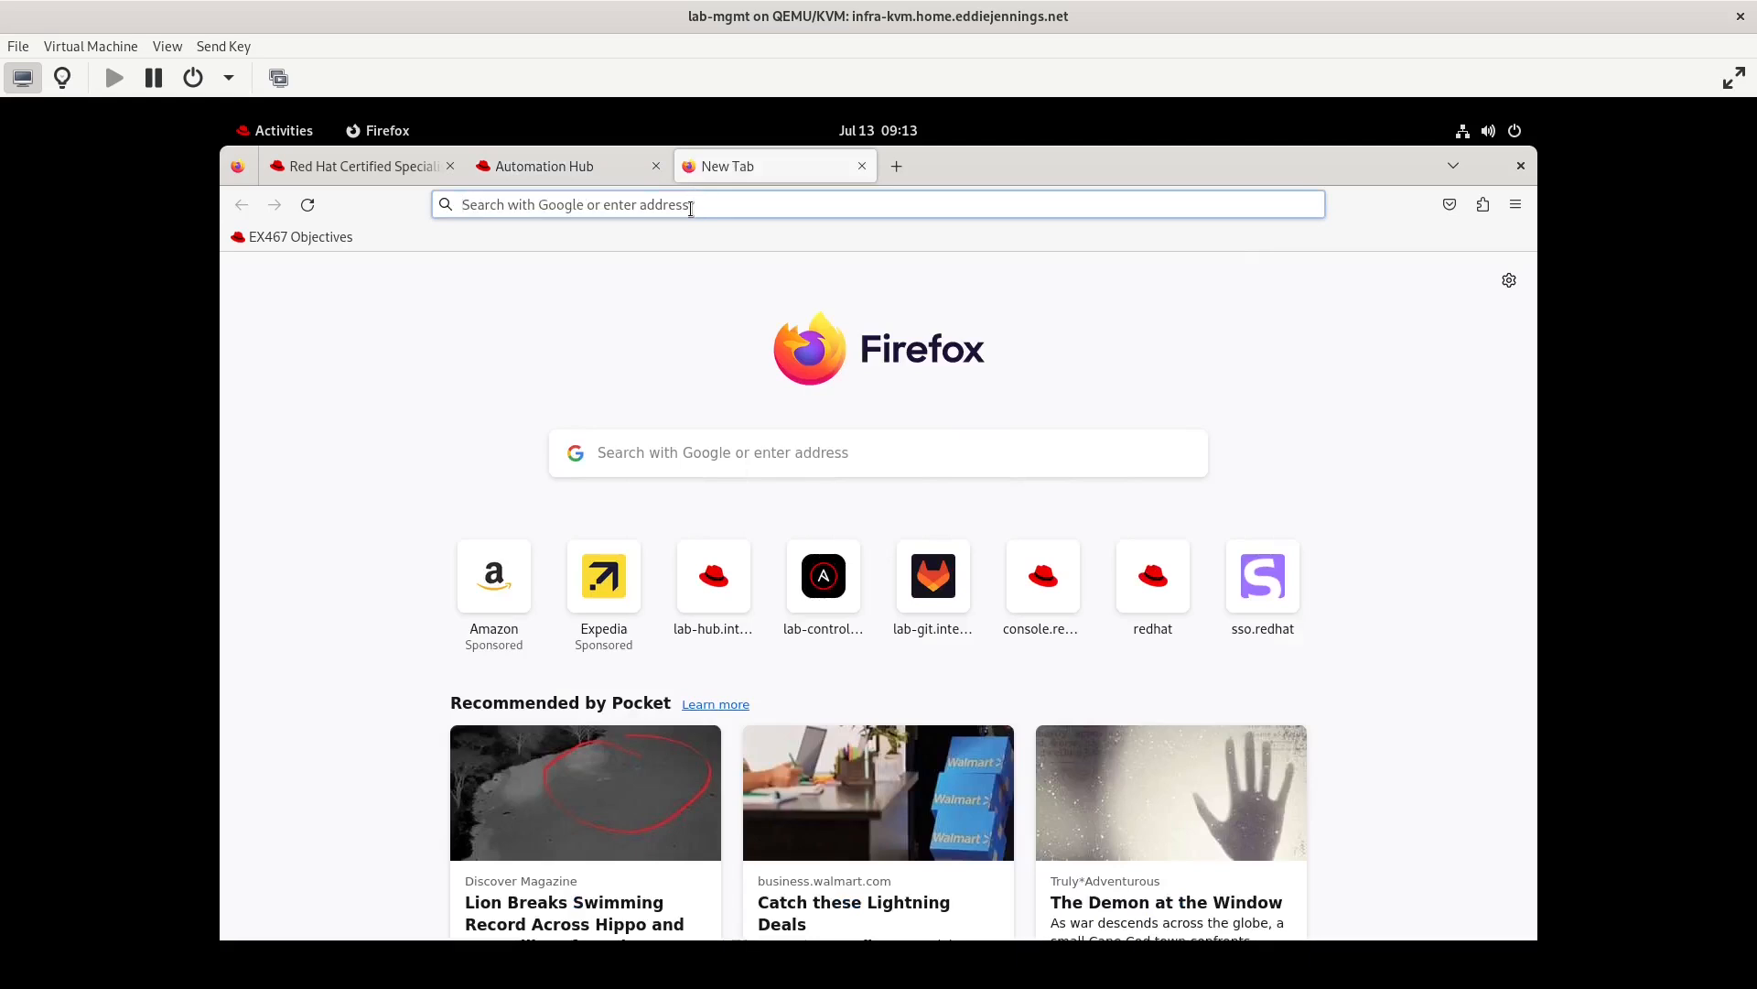
{"action": "type", "text": "lab-h"}
{"action": "key", "text": "Return"}
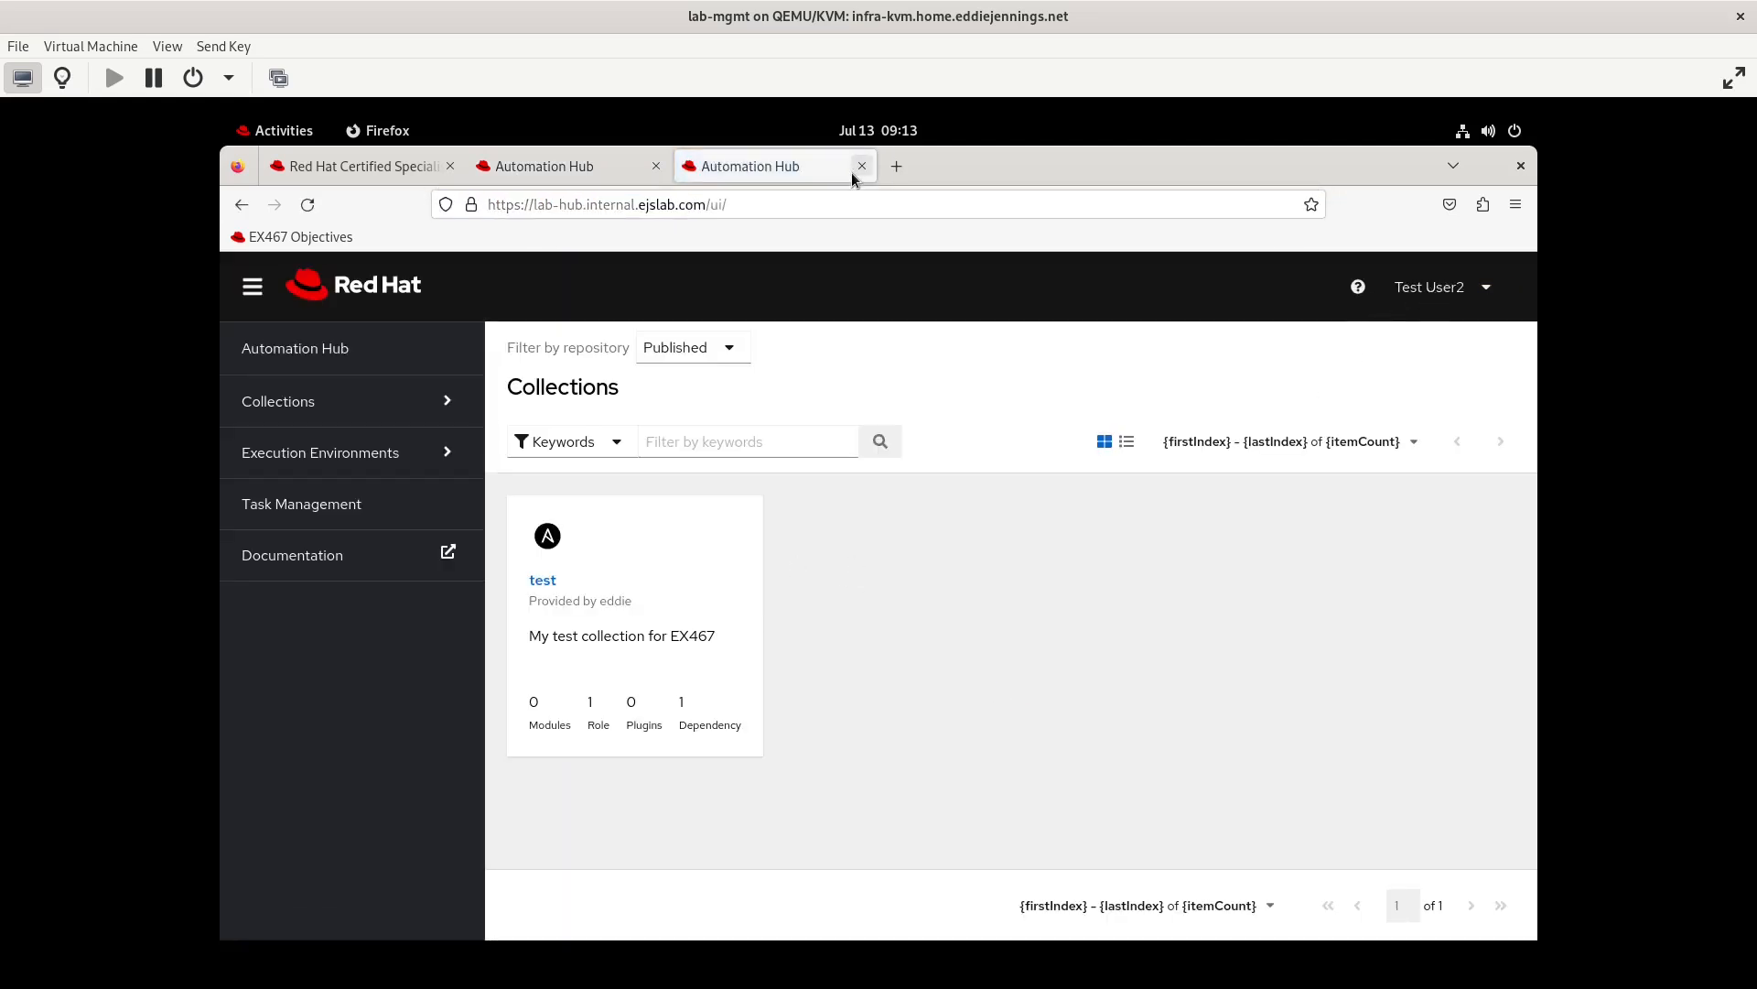
{"action": "left_click", "coordinate": [864, 167]}
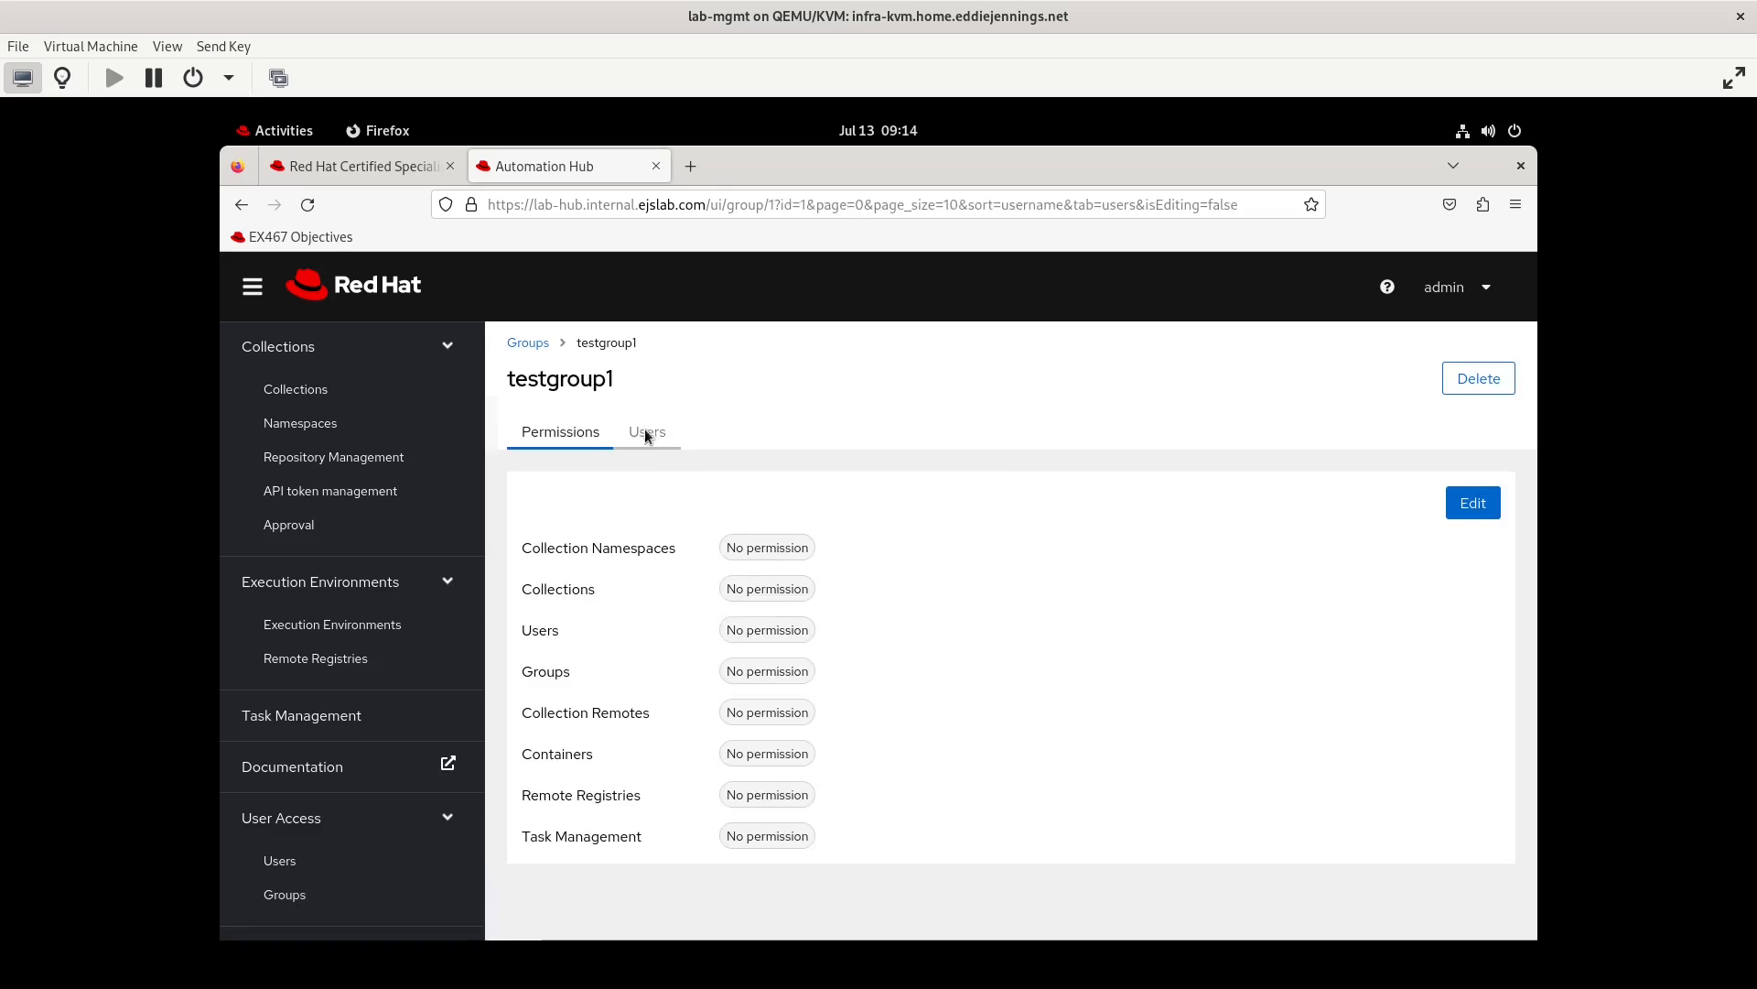
Remove testuser1 from testgroup1
{"action": "left_click", "coordinate": [648, 433]}
{"action": "left_click", "coordinate": [1477, 684]}
{"action": "left_click", "coordinate": [1464, 739]}
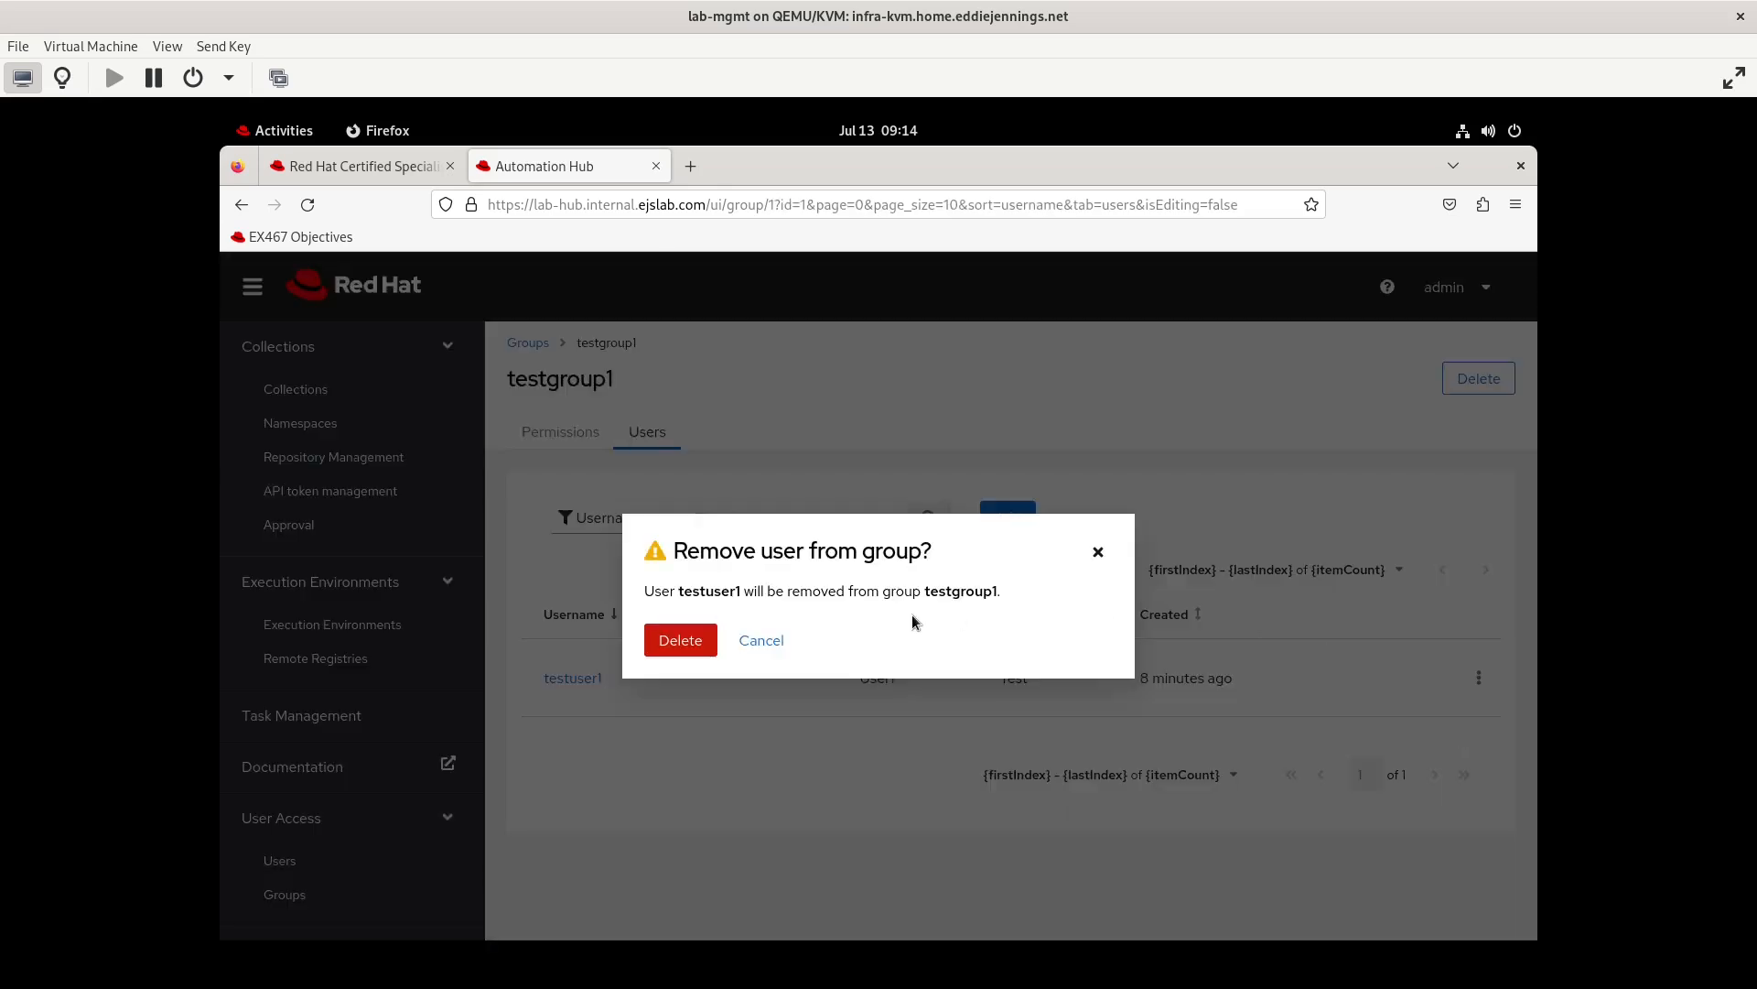
{"action": "left_click", "coordinate": [696, 644]}
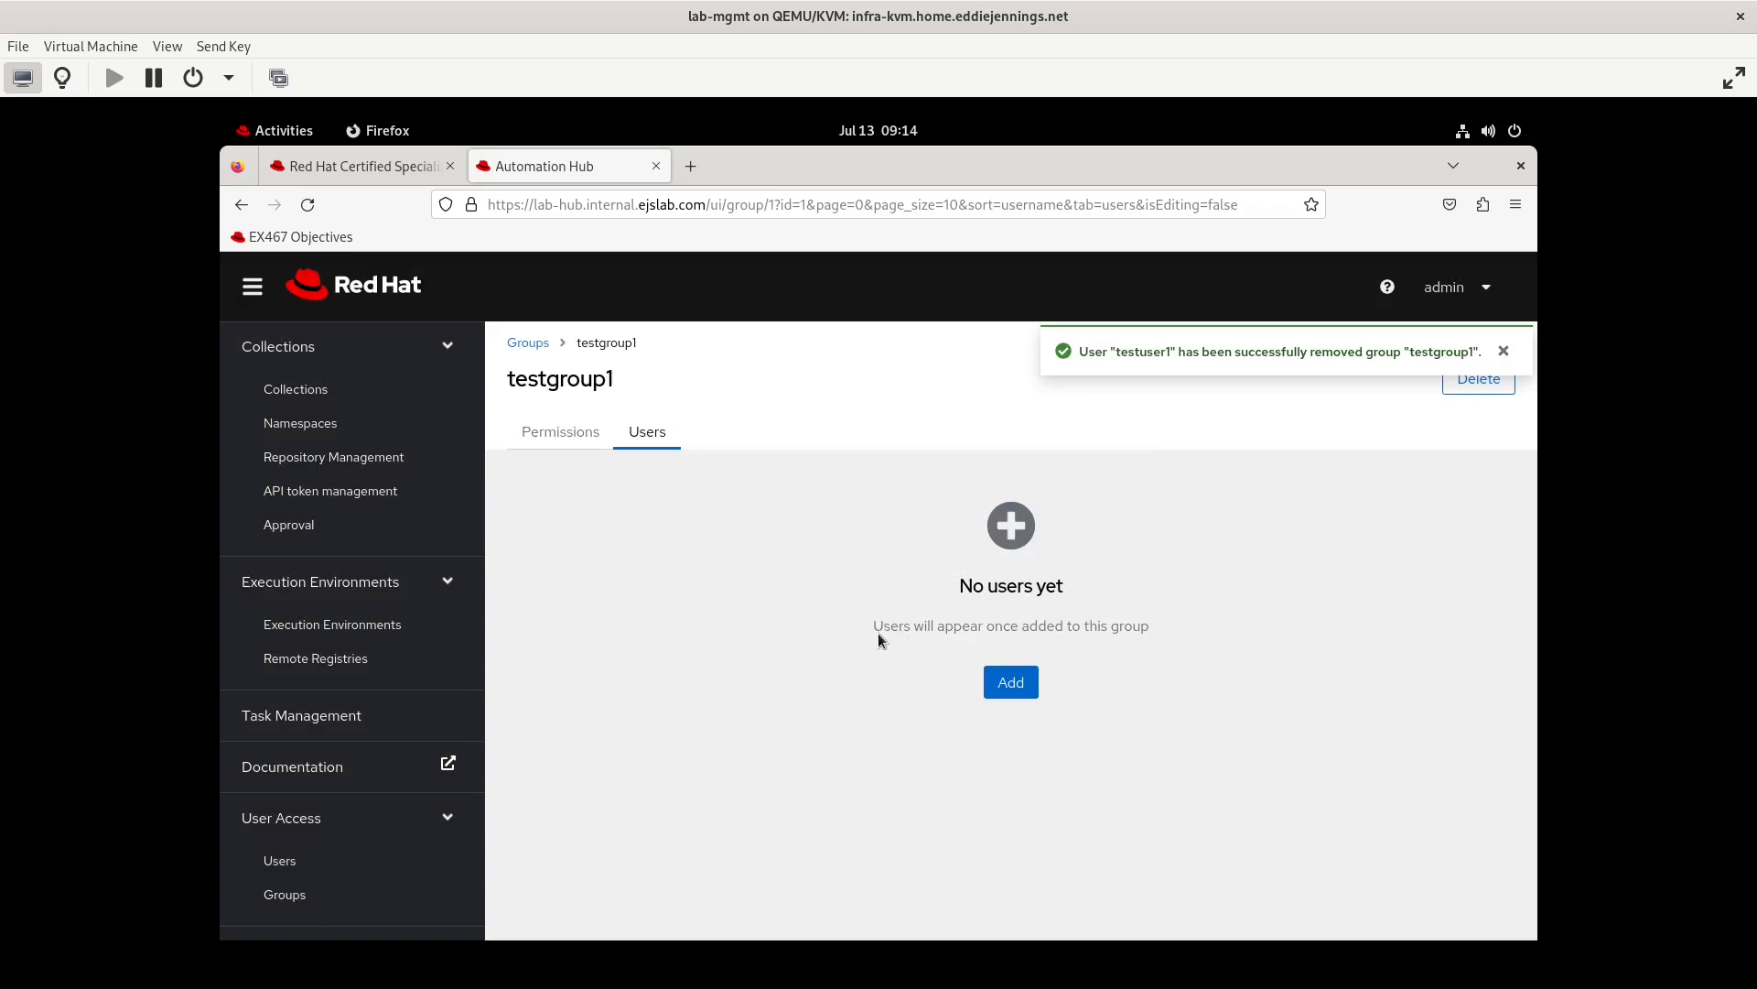
Add testuser2 to testgroup1
{"action": "left_click", "coordinate": [1001, 682]}
{"action": "left_click", "coordinate": [772, 590]}
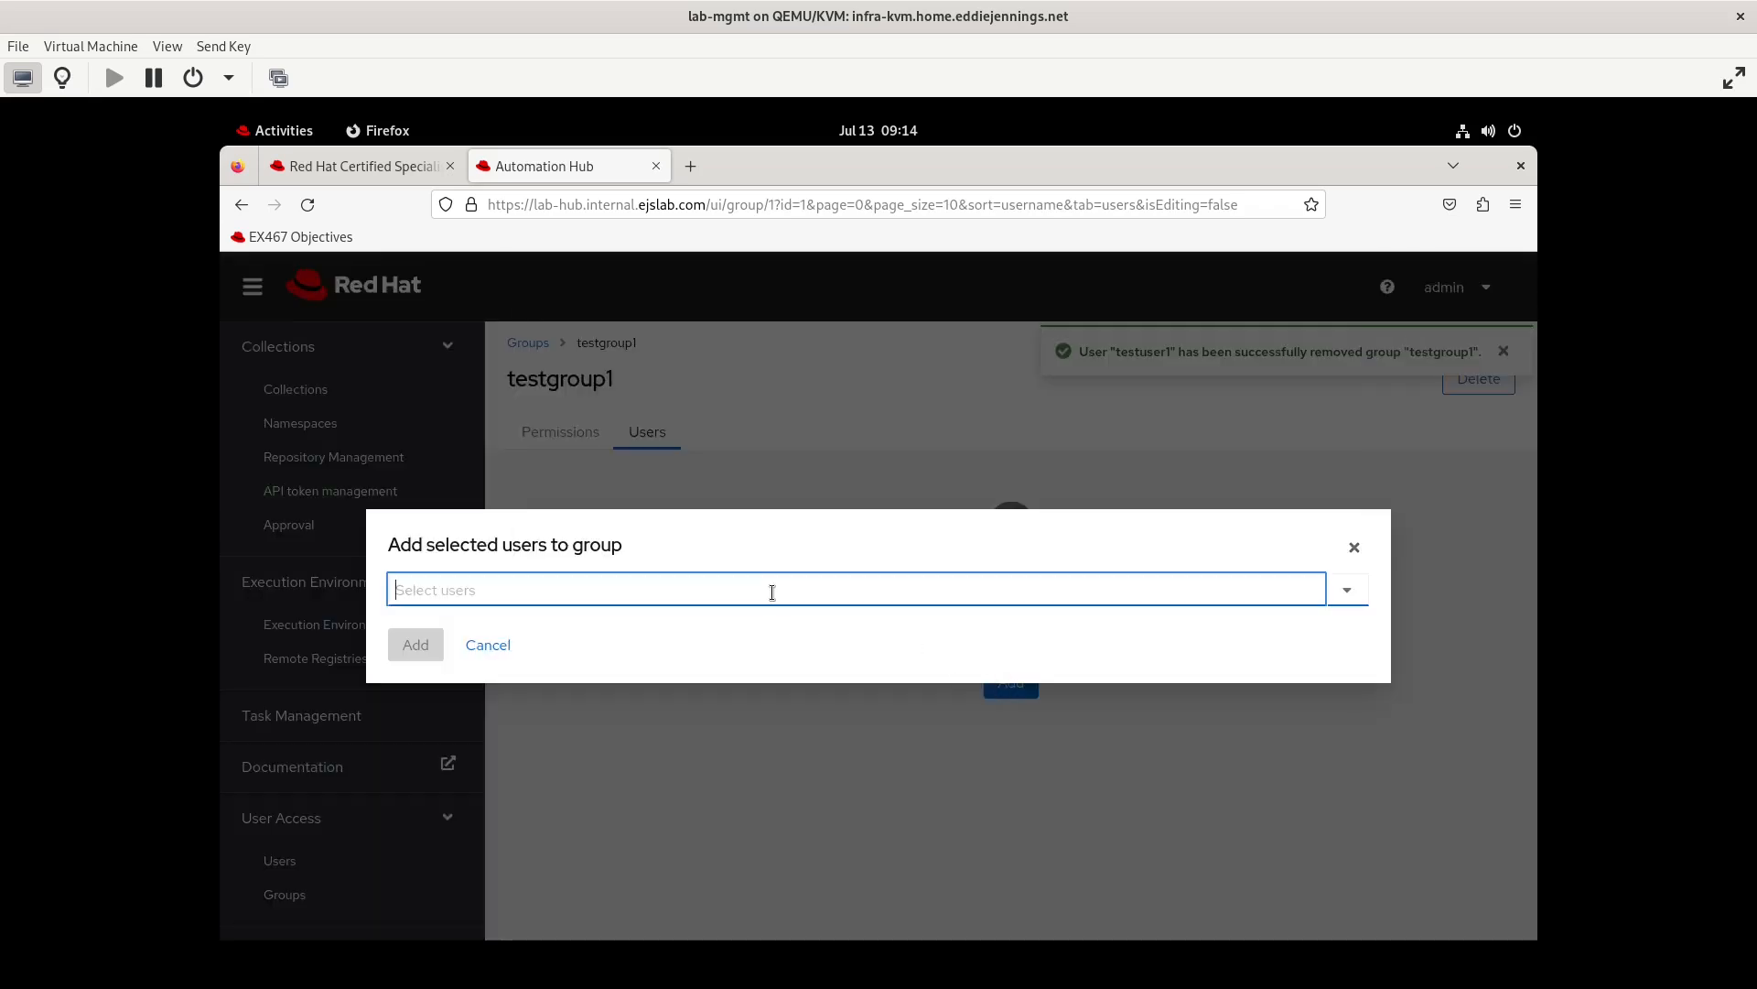
{"action": "left_click", "coordinate": [690, 631]}
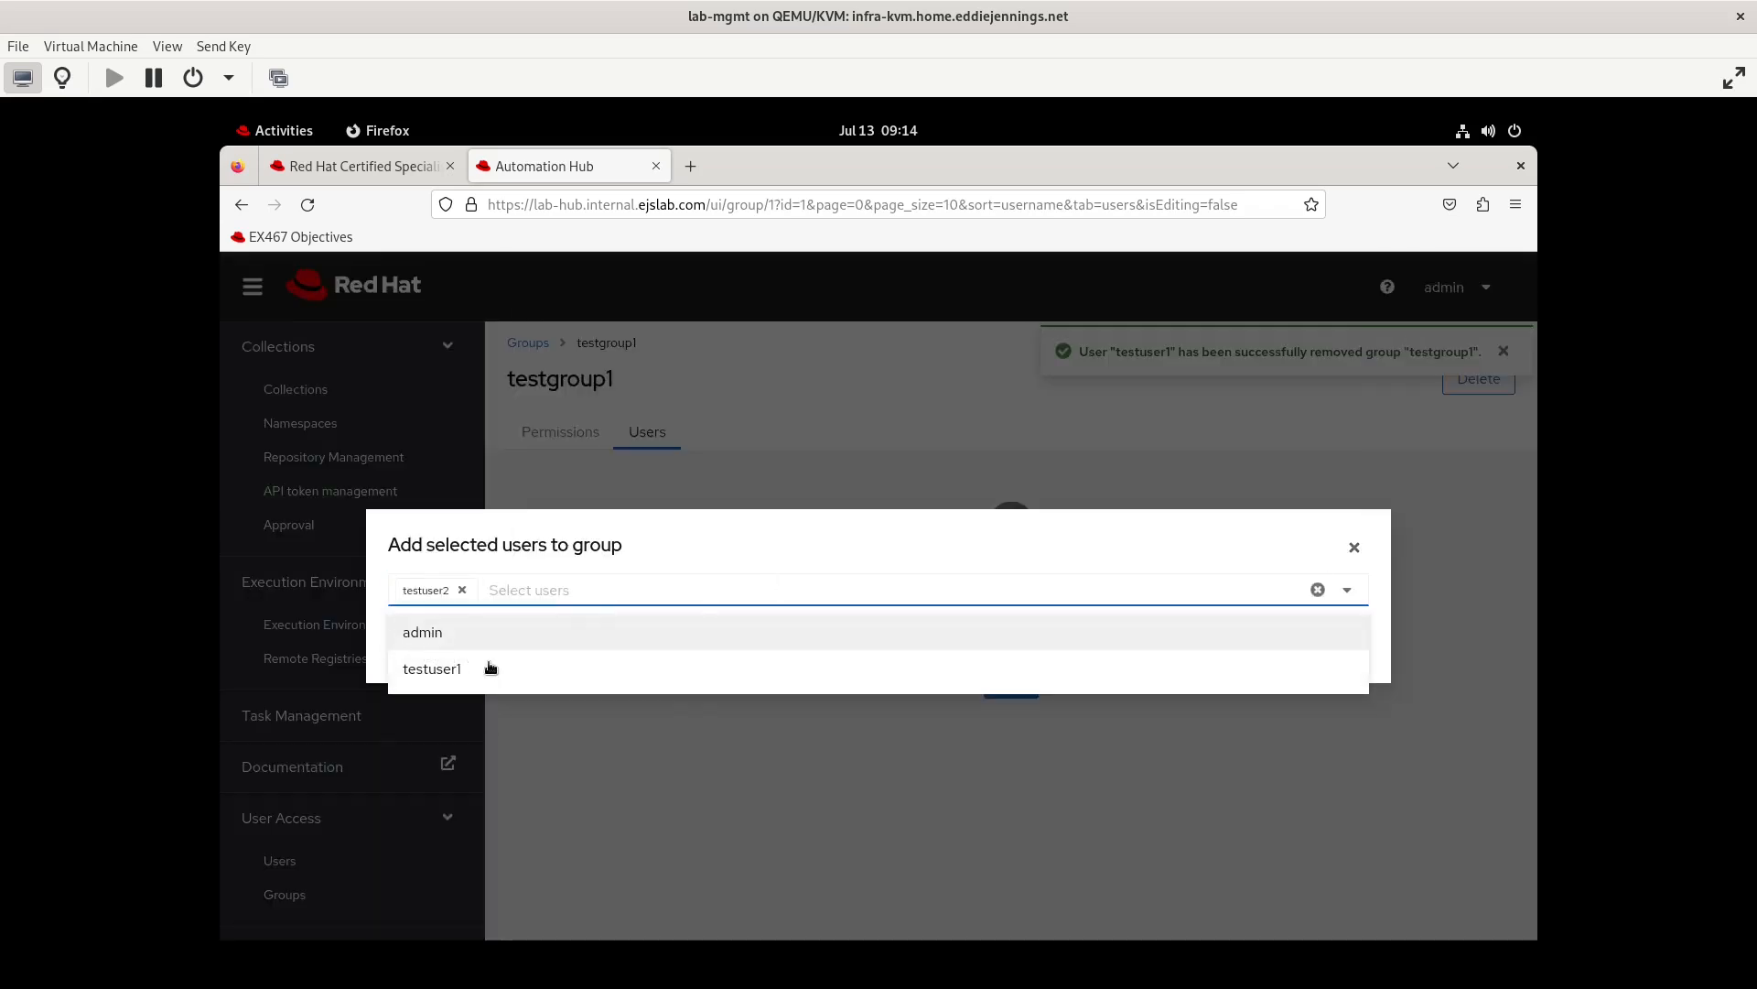
{"action": "left_click", "coordinate": [635, 542]}
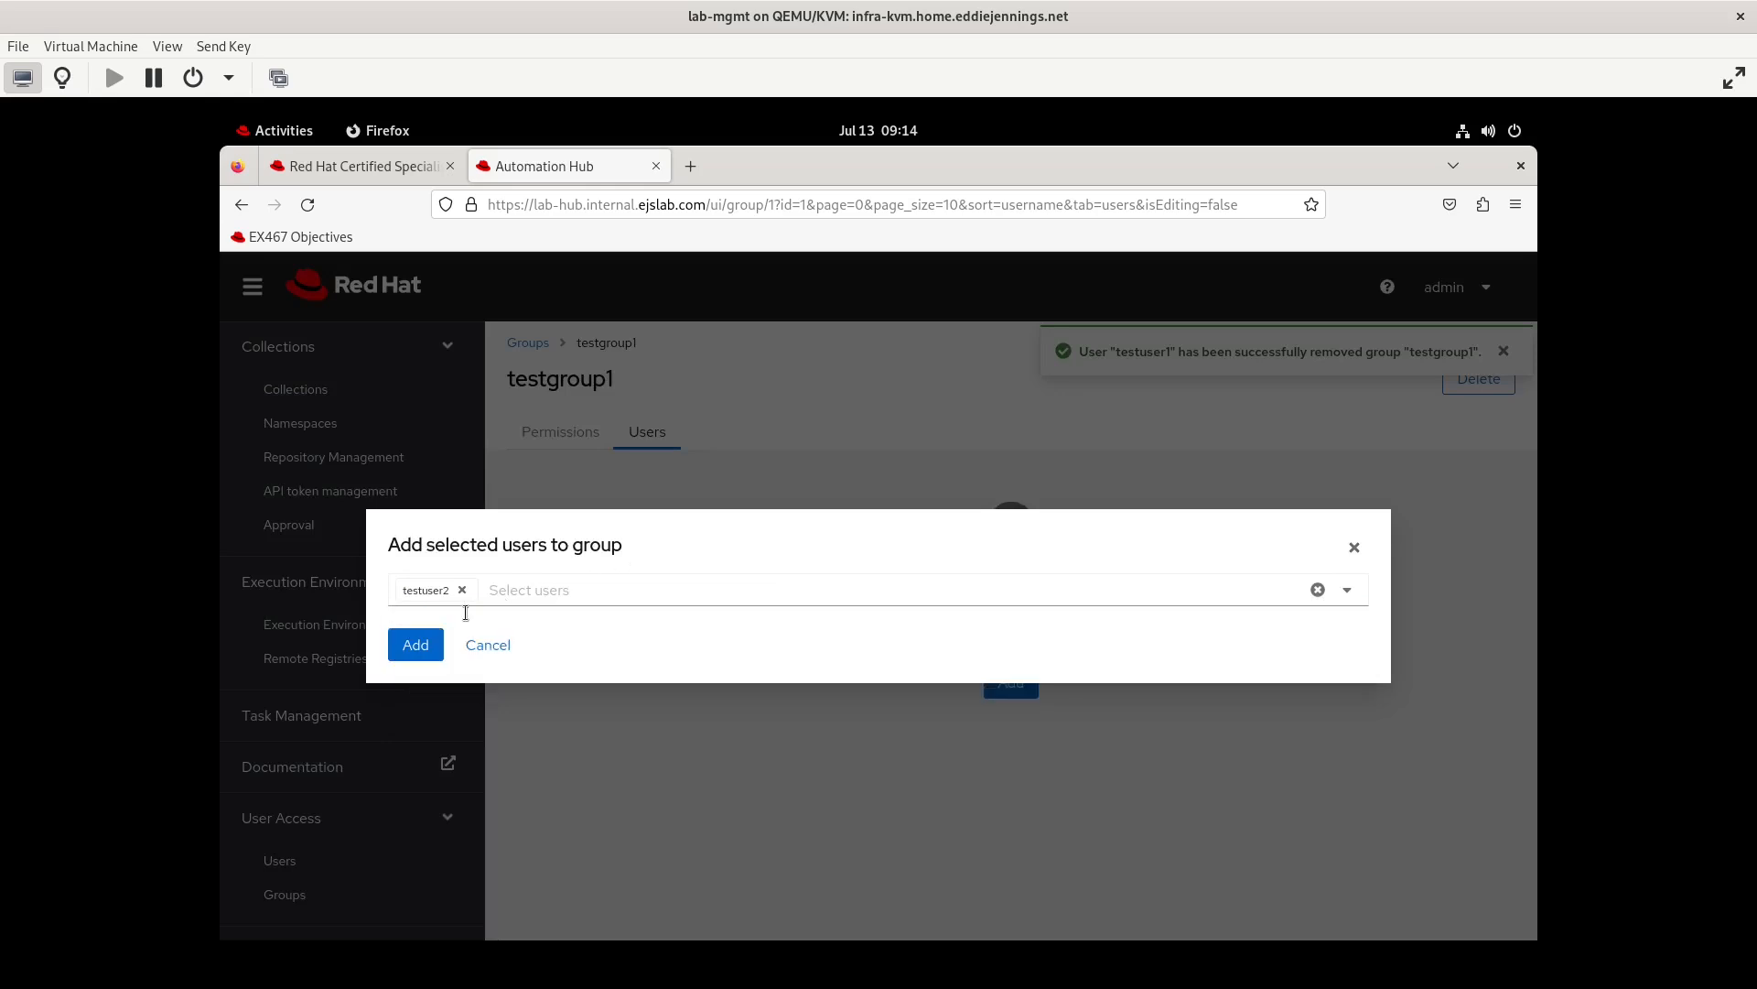
{"action": "left_click", "coordinate": [414, 644]}
Grant testgroup1 the Add namespace permission under Collection Namespaces and save the group permissions
{"action": "left_click", "coordinate": [316, 894]}
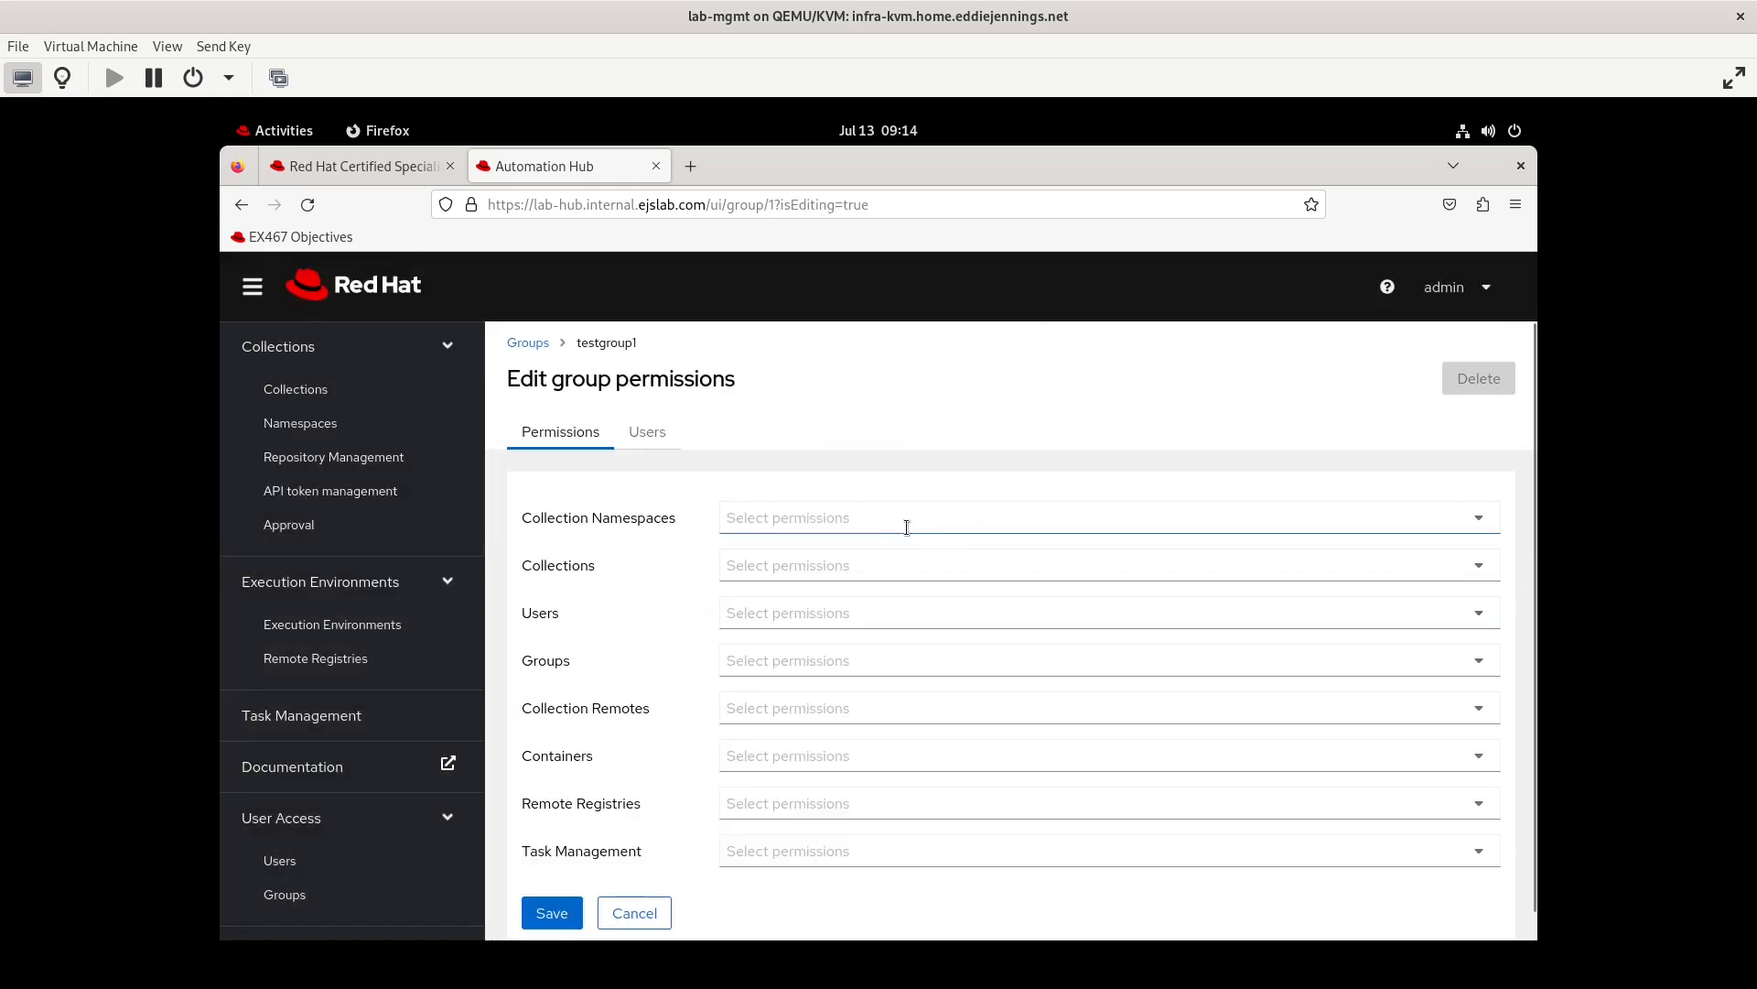
{"action": "left_click", "coordinate": [902, 522]}
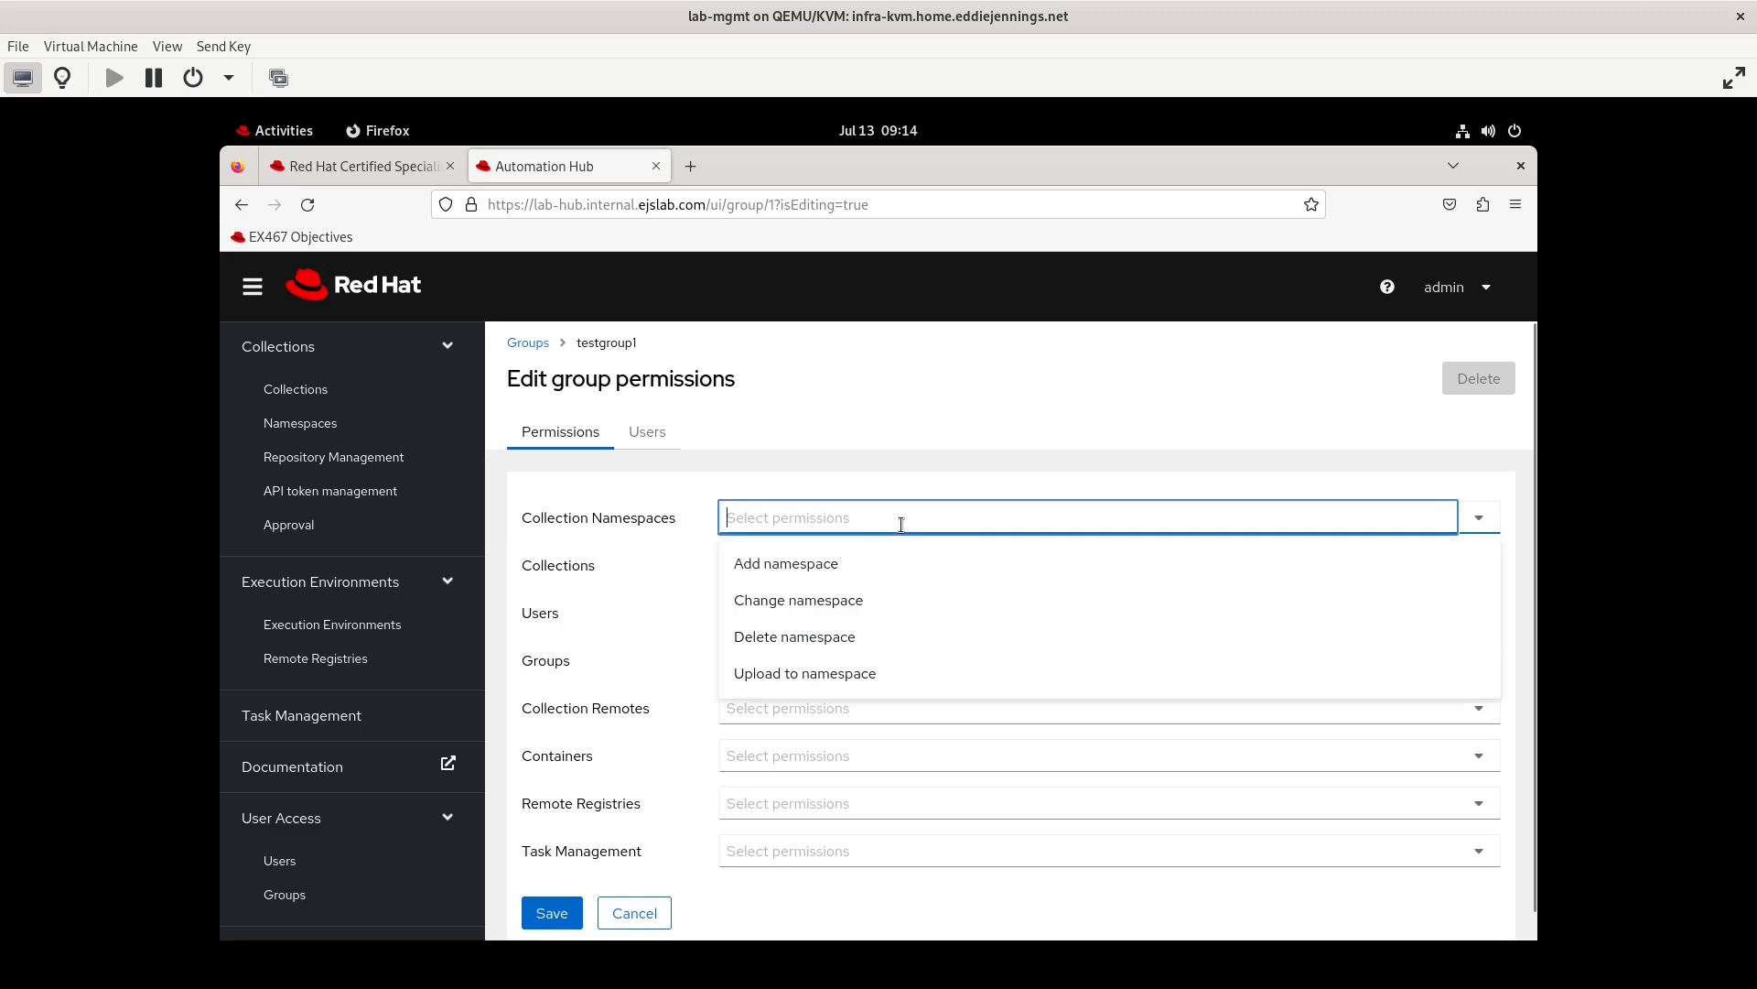
{"action": "left_click", "coordinate": [824, 565]}
{"action": "key", "text": "Escape"}
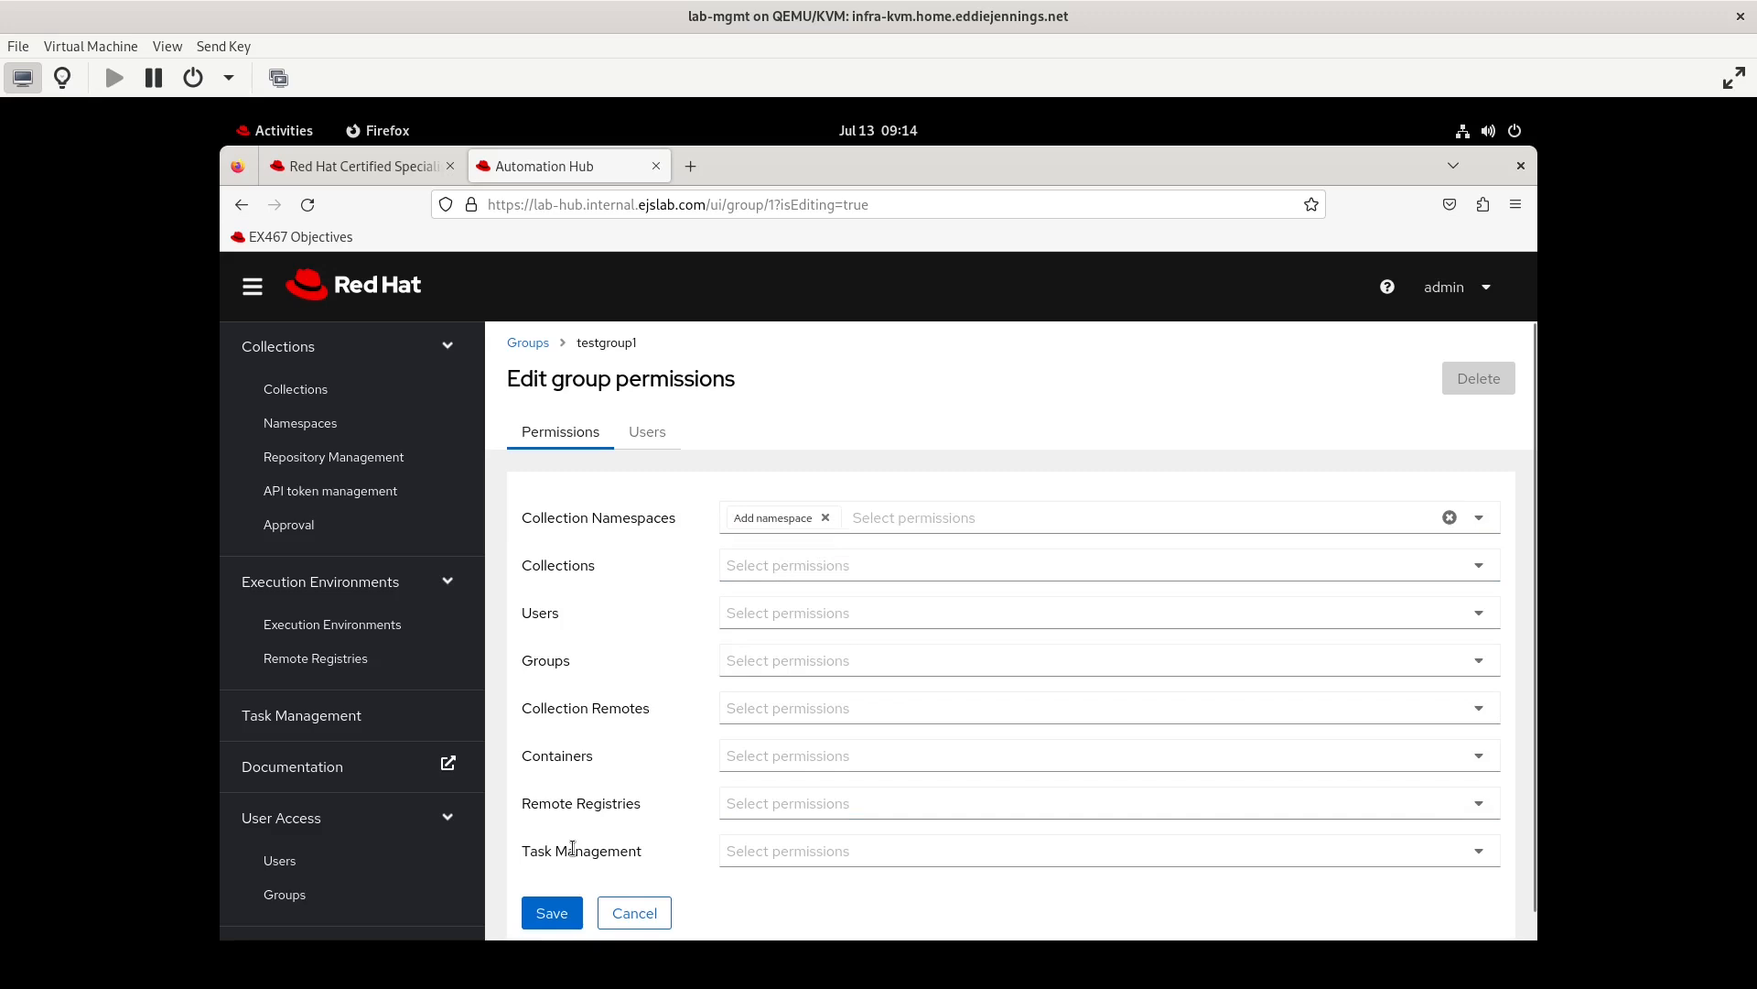
{"action": "left_click", "coordinate": [1001, 515]}
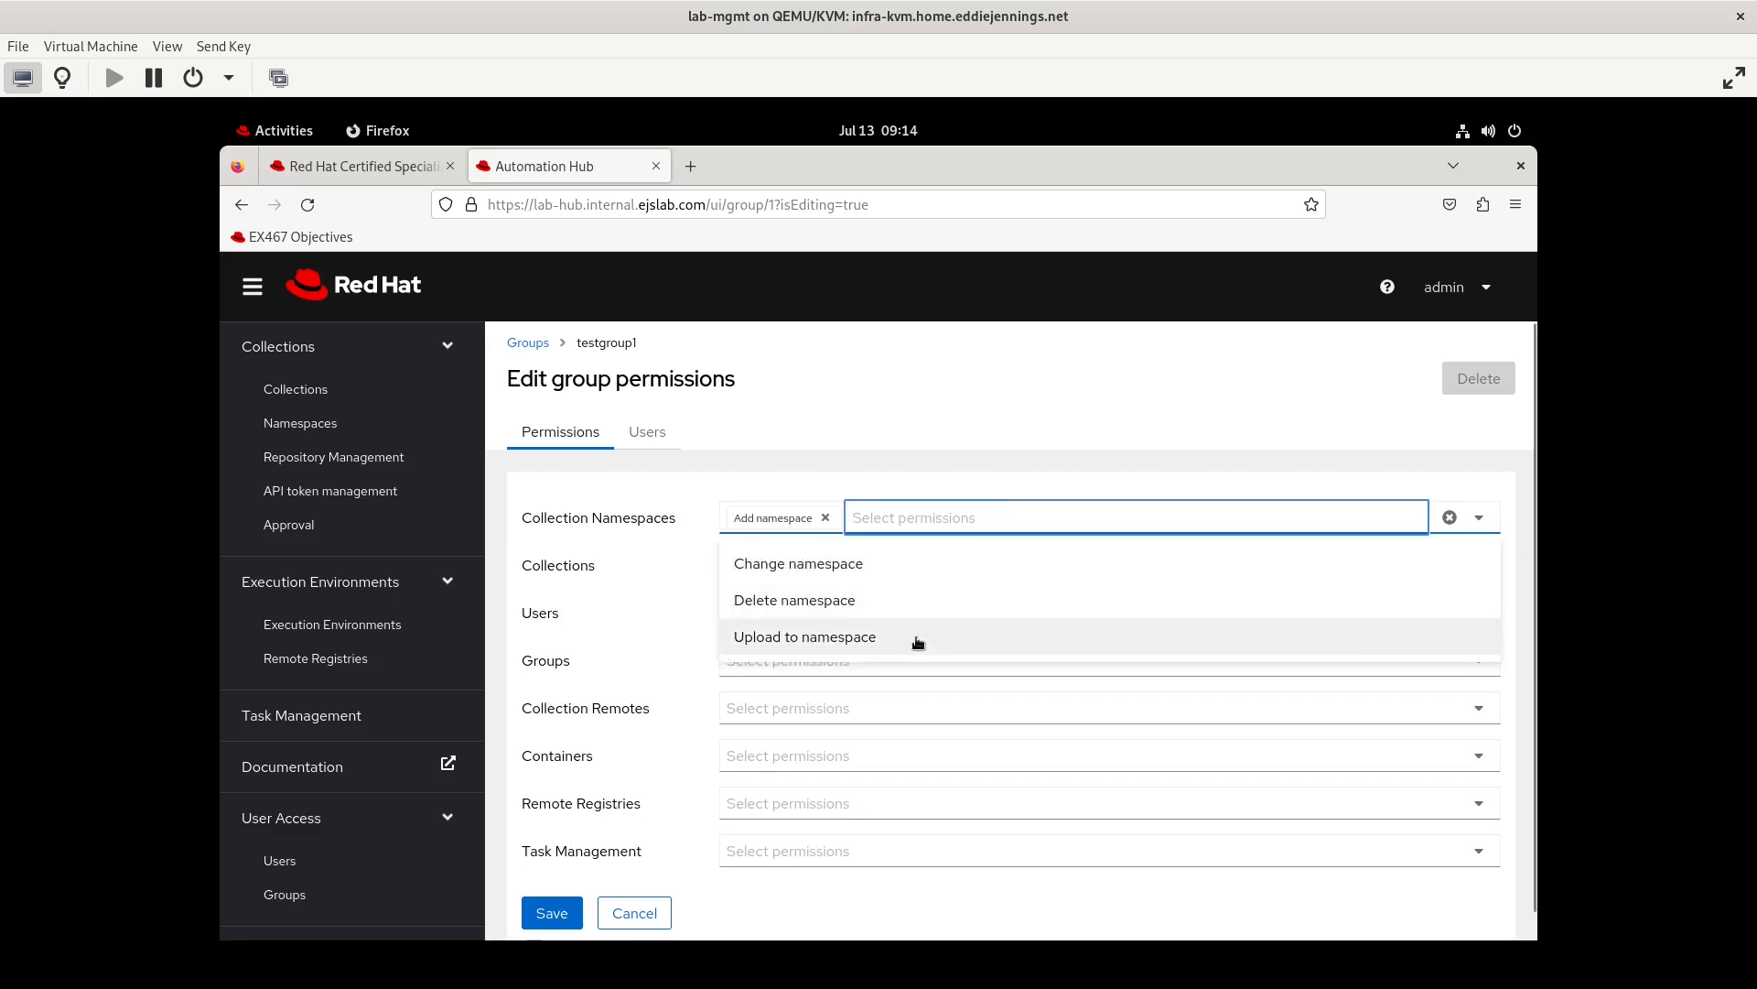
{"action": "left_click", "coordinate": [575, 502]}
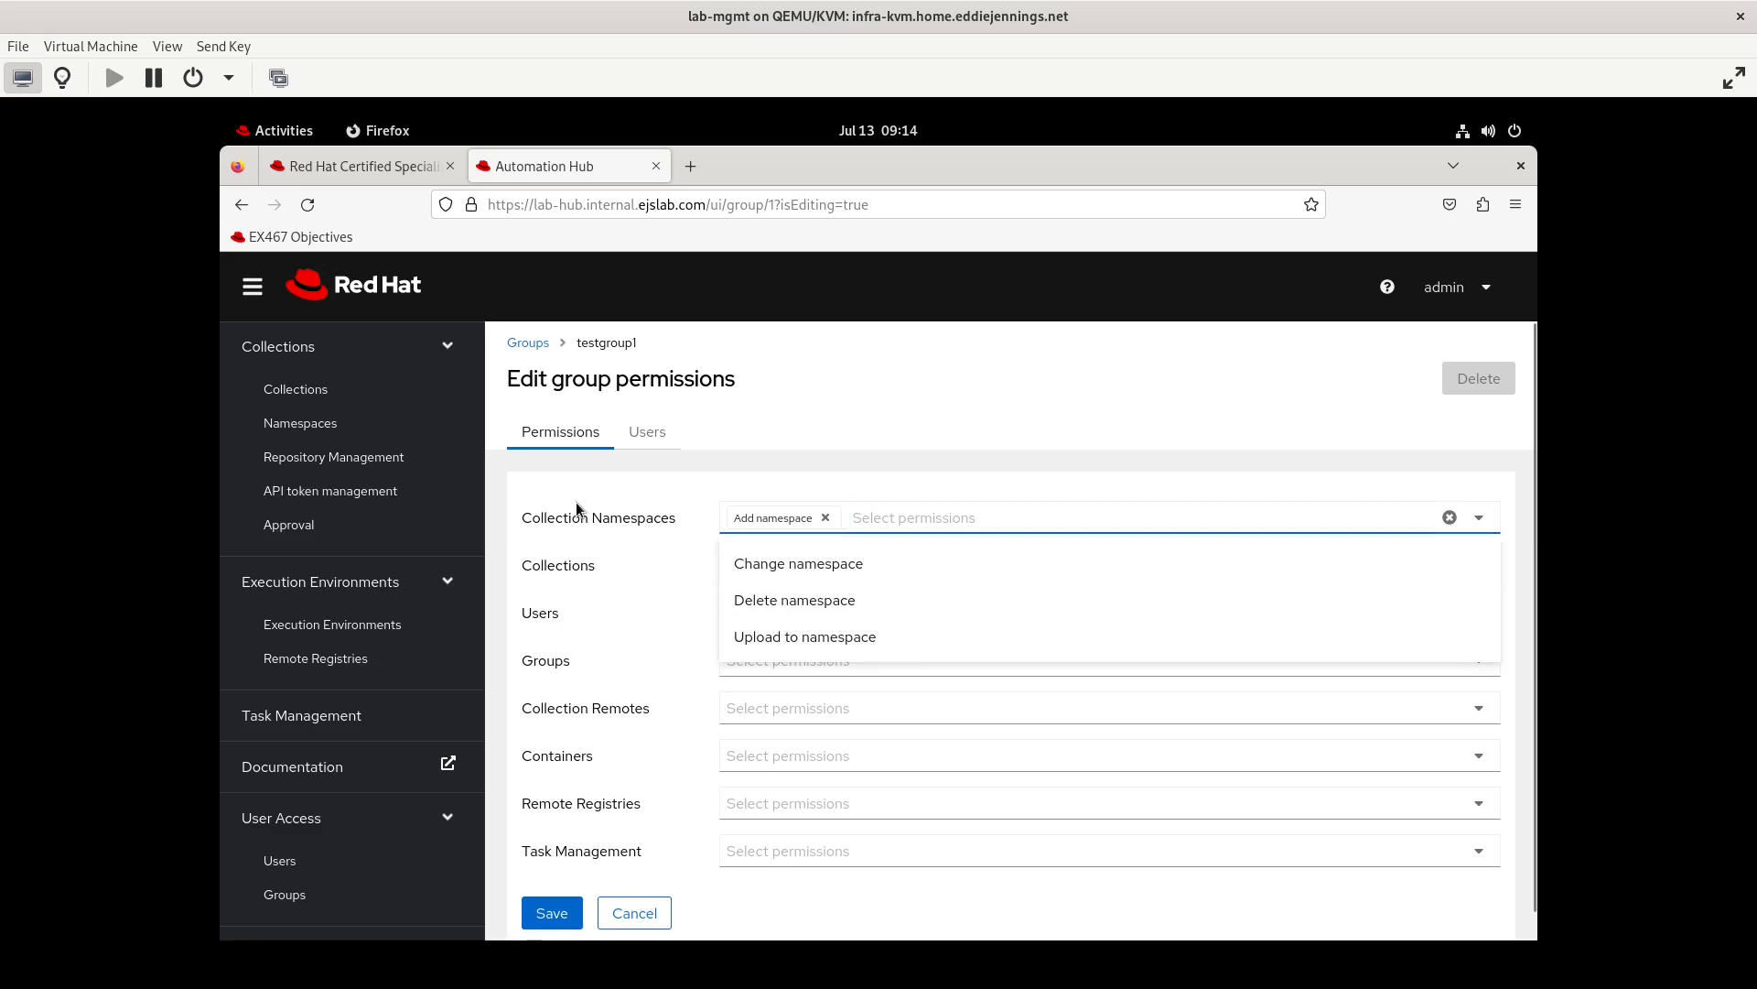
{"action": "left_click", "coordinate": [547, 927]}
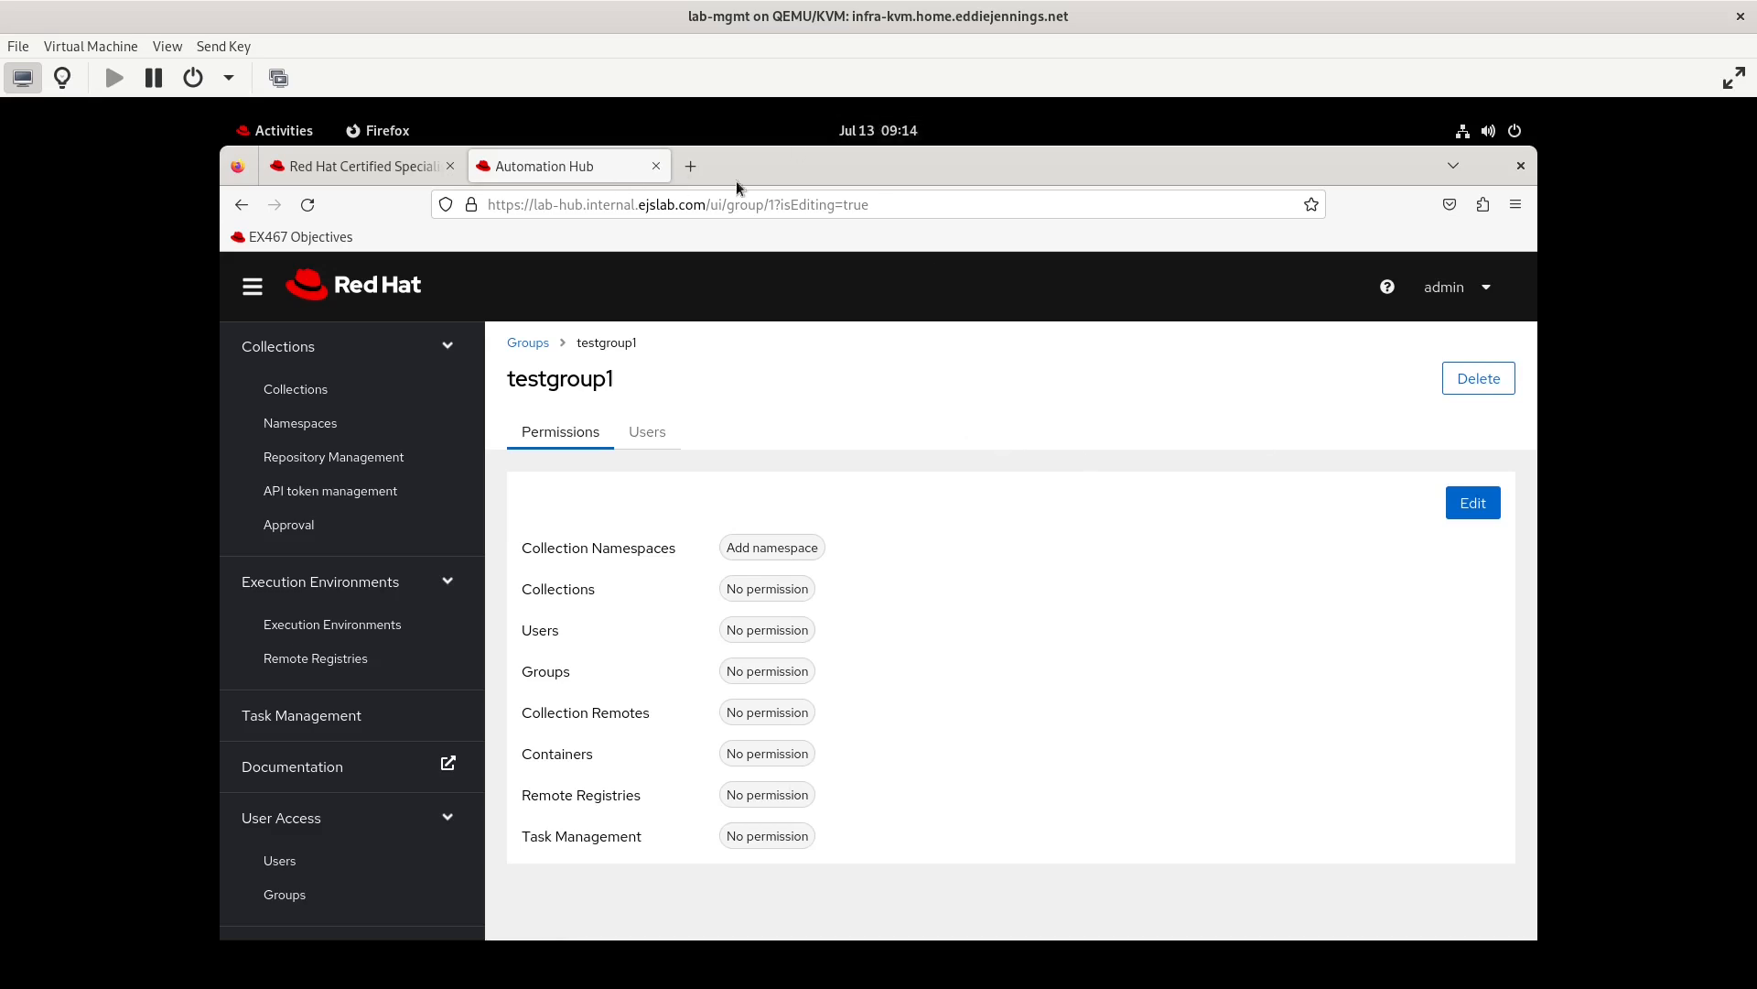
Log out of the admin account and log in as testuser2 with the account password
{"action": "left_click", "coordinate": [1487, 289]}
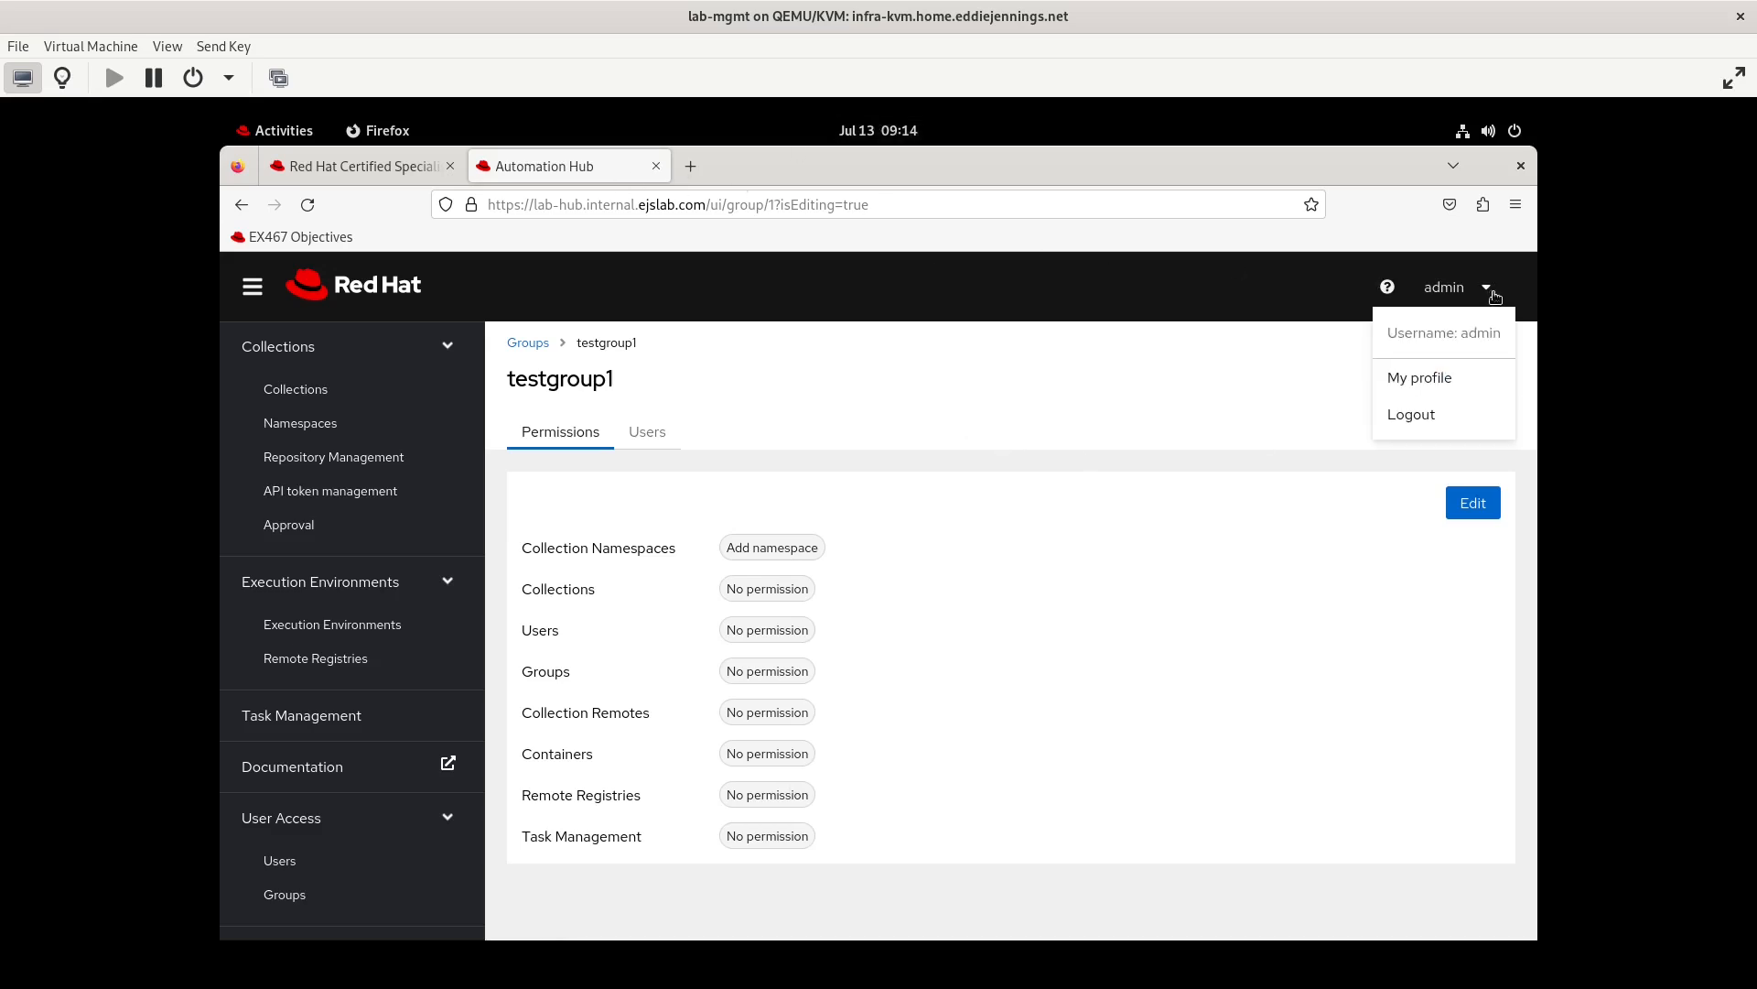
{"action": "left_click", "coordinate": [1438, 427]}
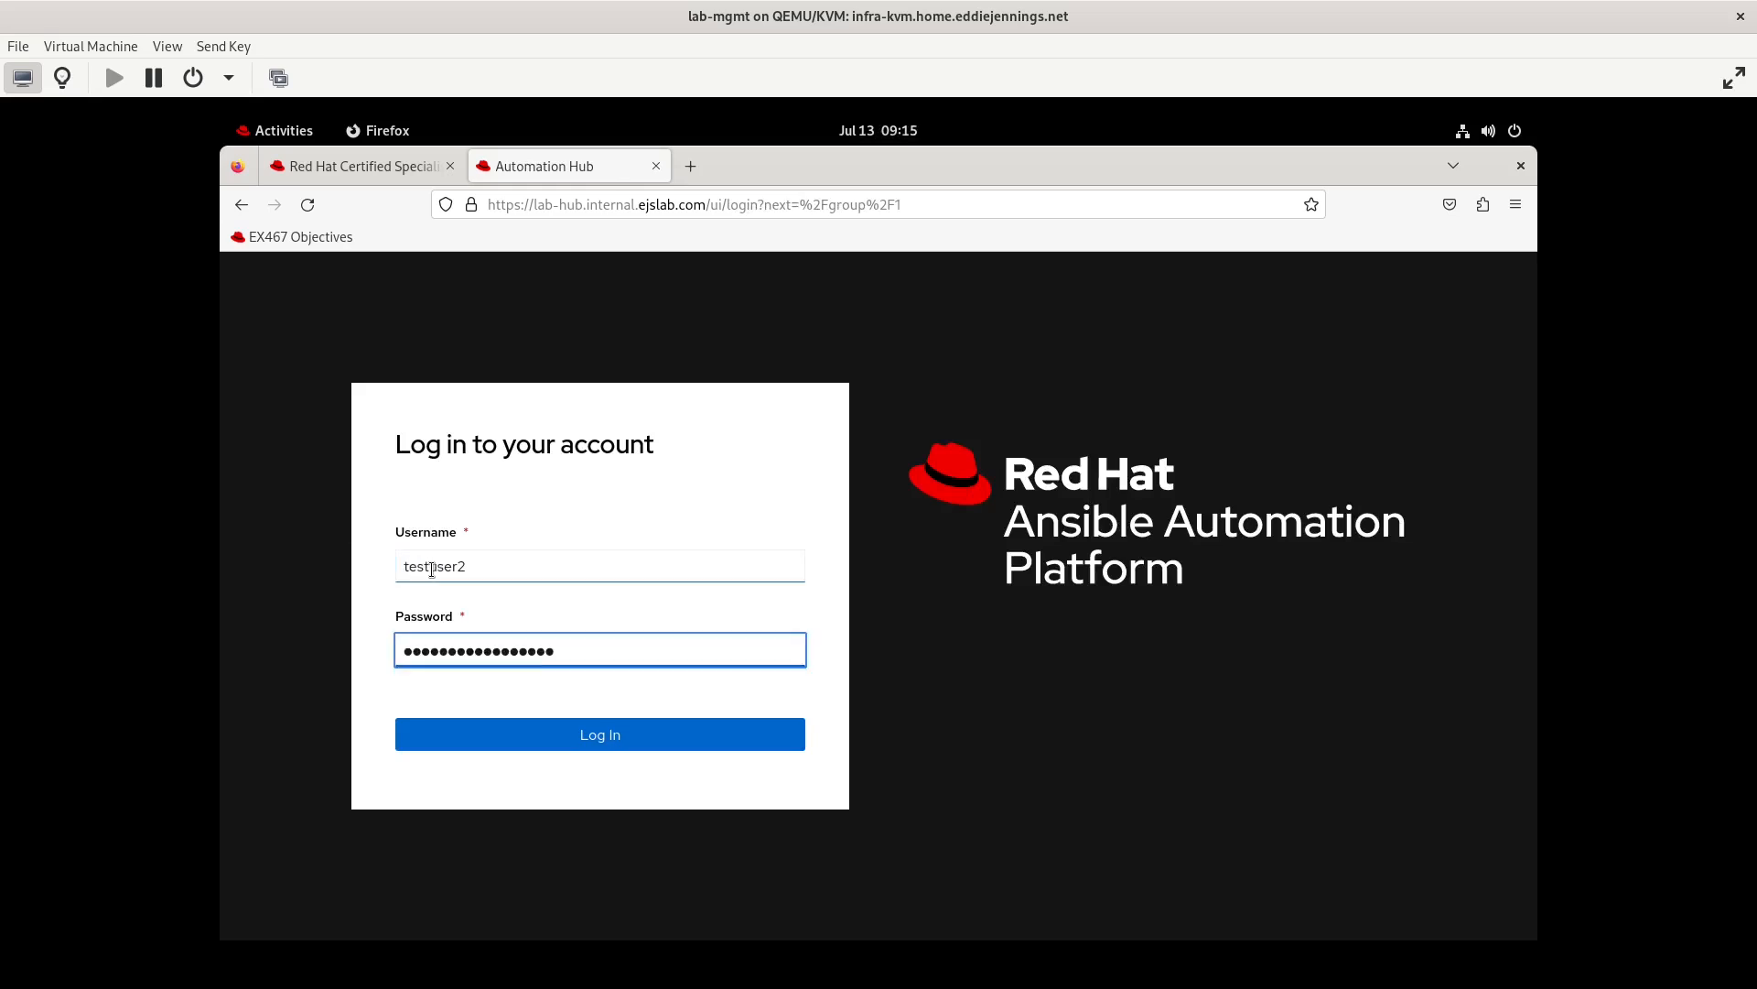
{"action": "key", "text": "Return"}
Review the namespaces available to testuser2, comparing the user's own namespaces with the full list
{"action": "left_click", "coordinate": [308, 477]}
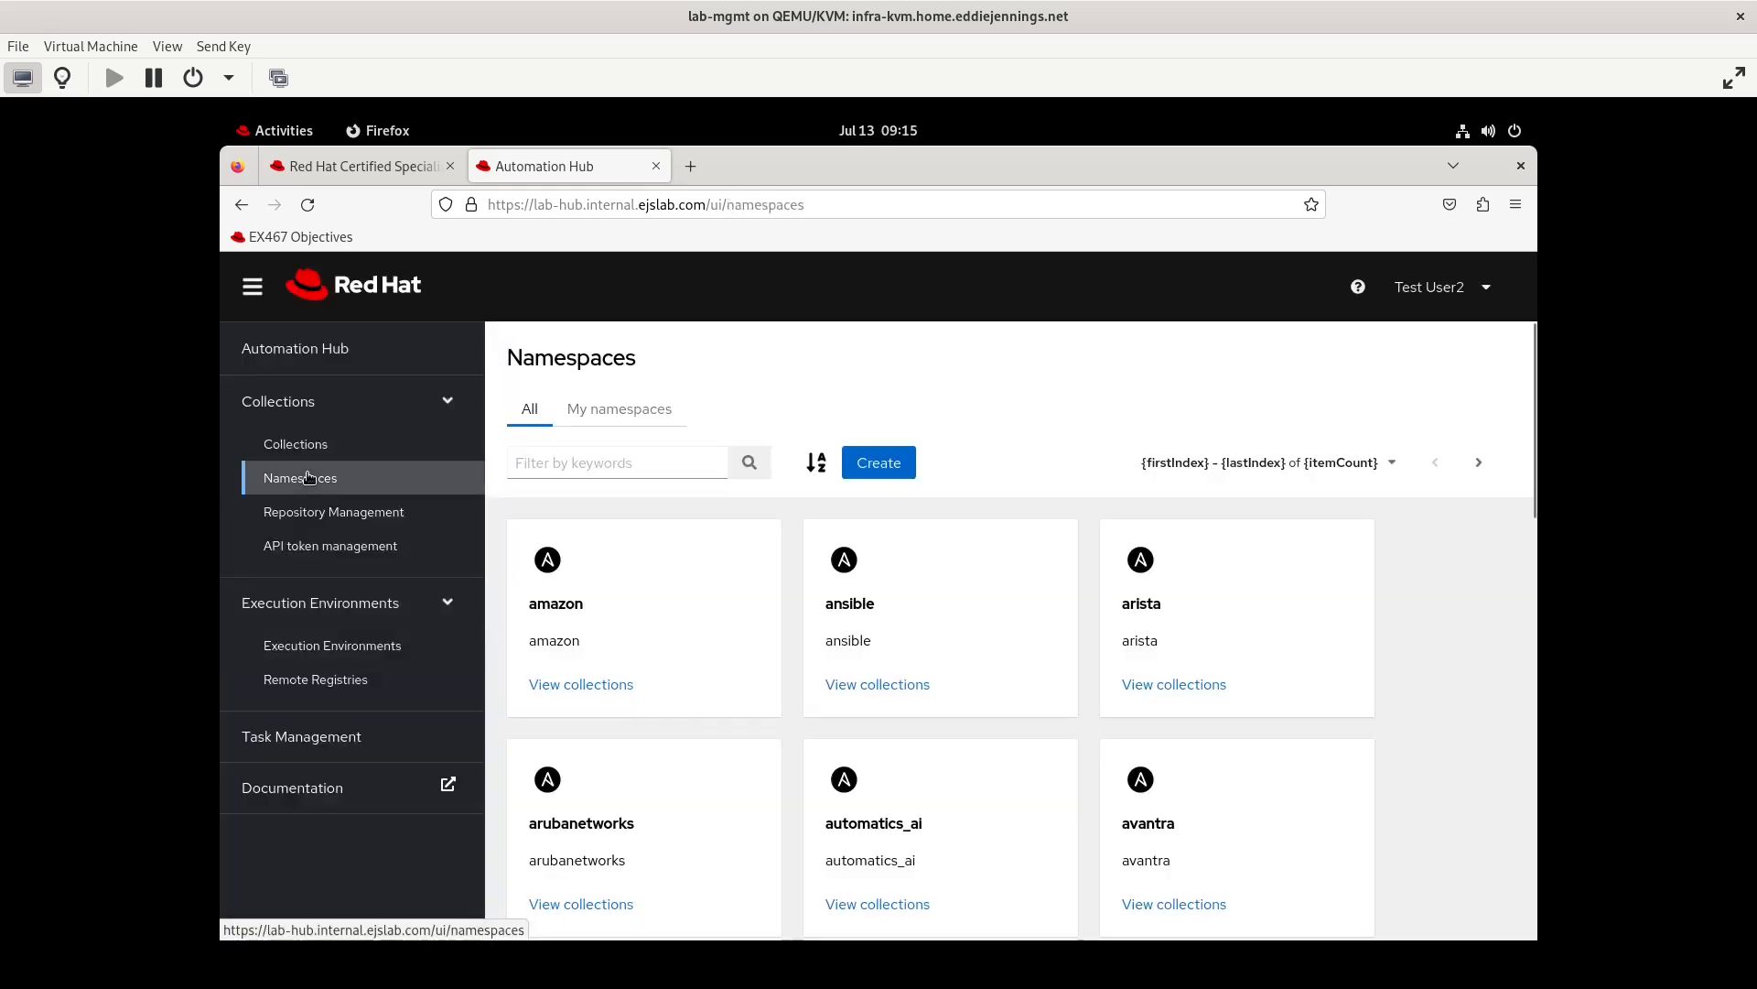
{"action": "left_click", "coordinate": [649, 422]}
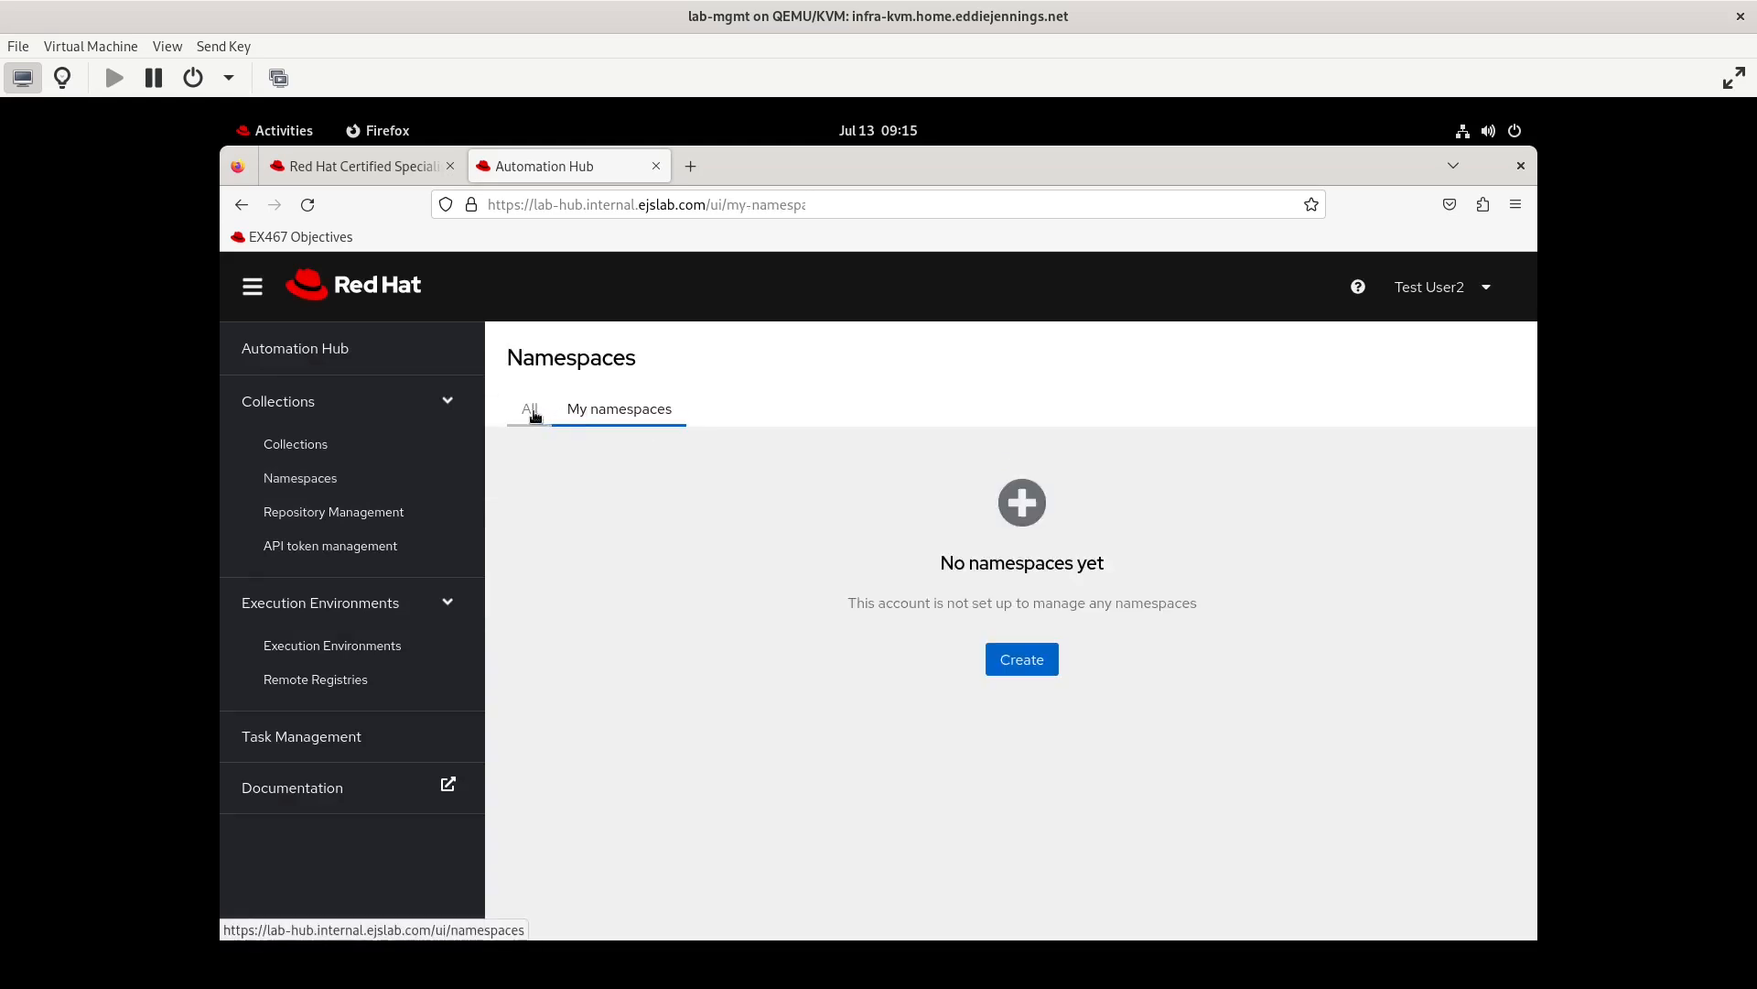
{"action": "left_click", "coordinate": [531, 415]}
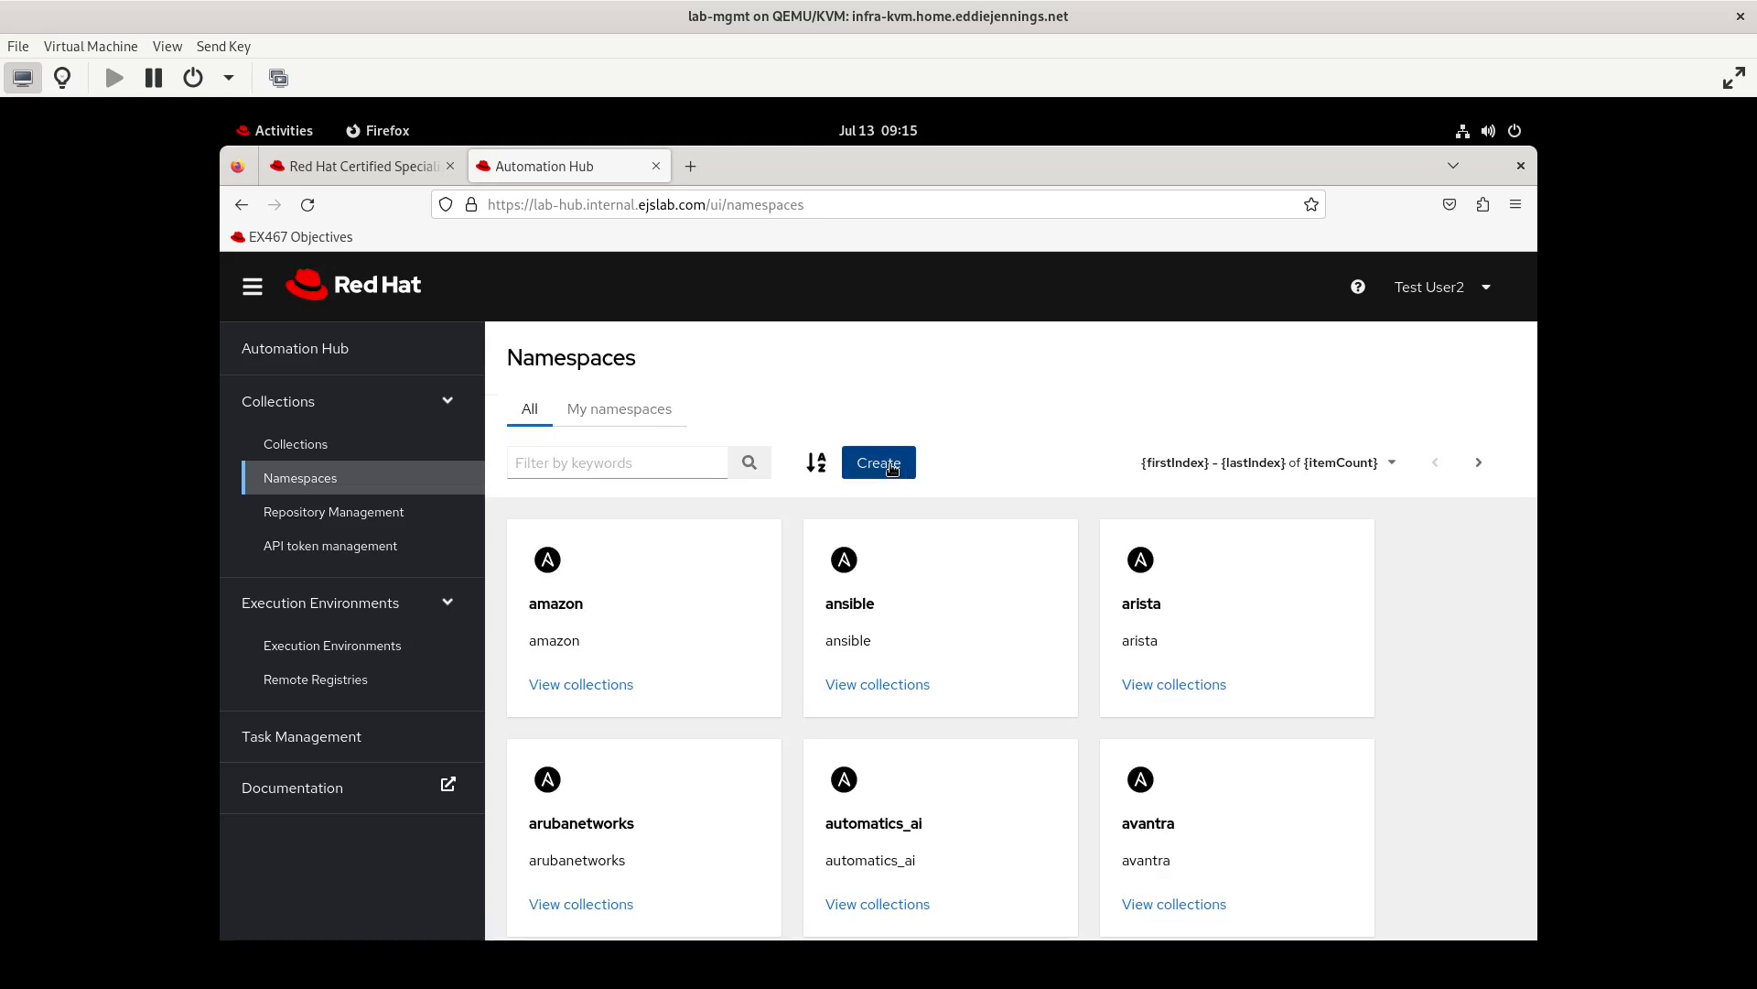
Start a new namespace and name it testgroup1
{"action": "left_click", "coordinate": [891, 467]}
{"action": "left_click", "coordinate": [577, 562]}
{"action": "type", "text": "testgroup2"}
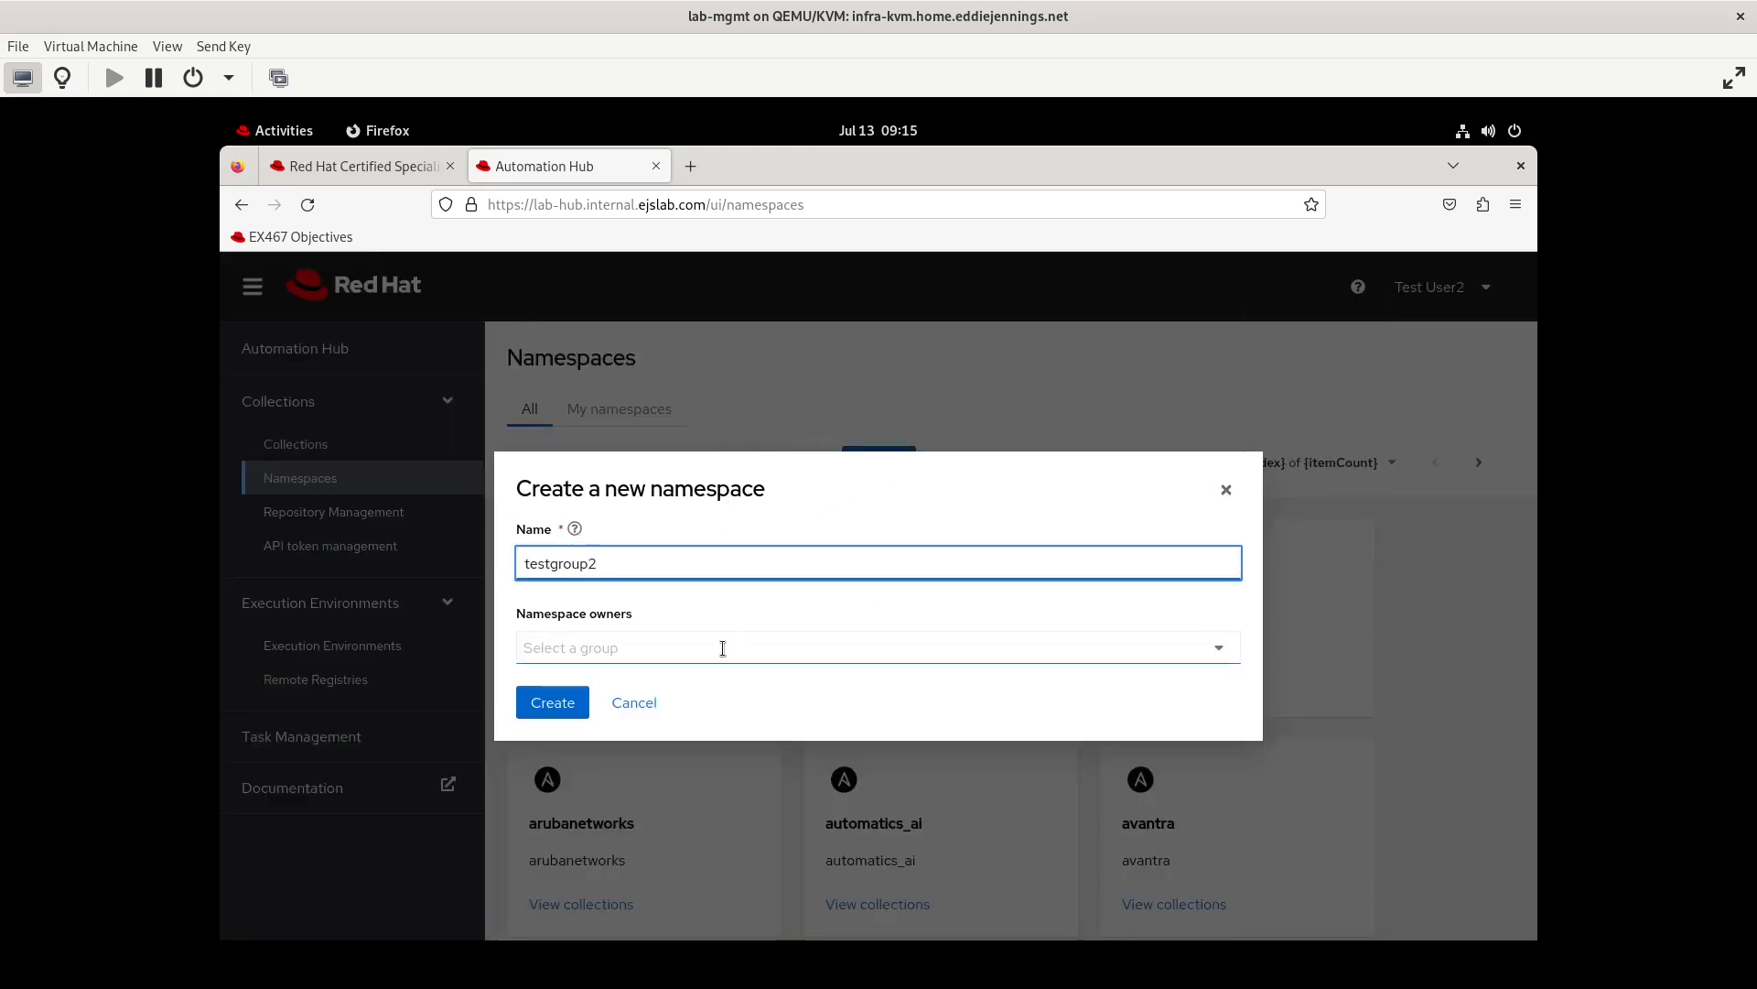
{"action": "left_click", "coordinate": [723, 648]}
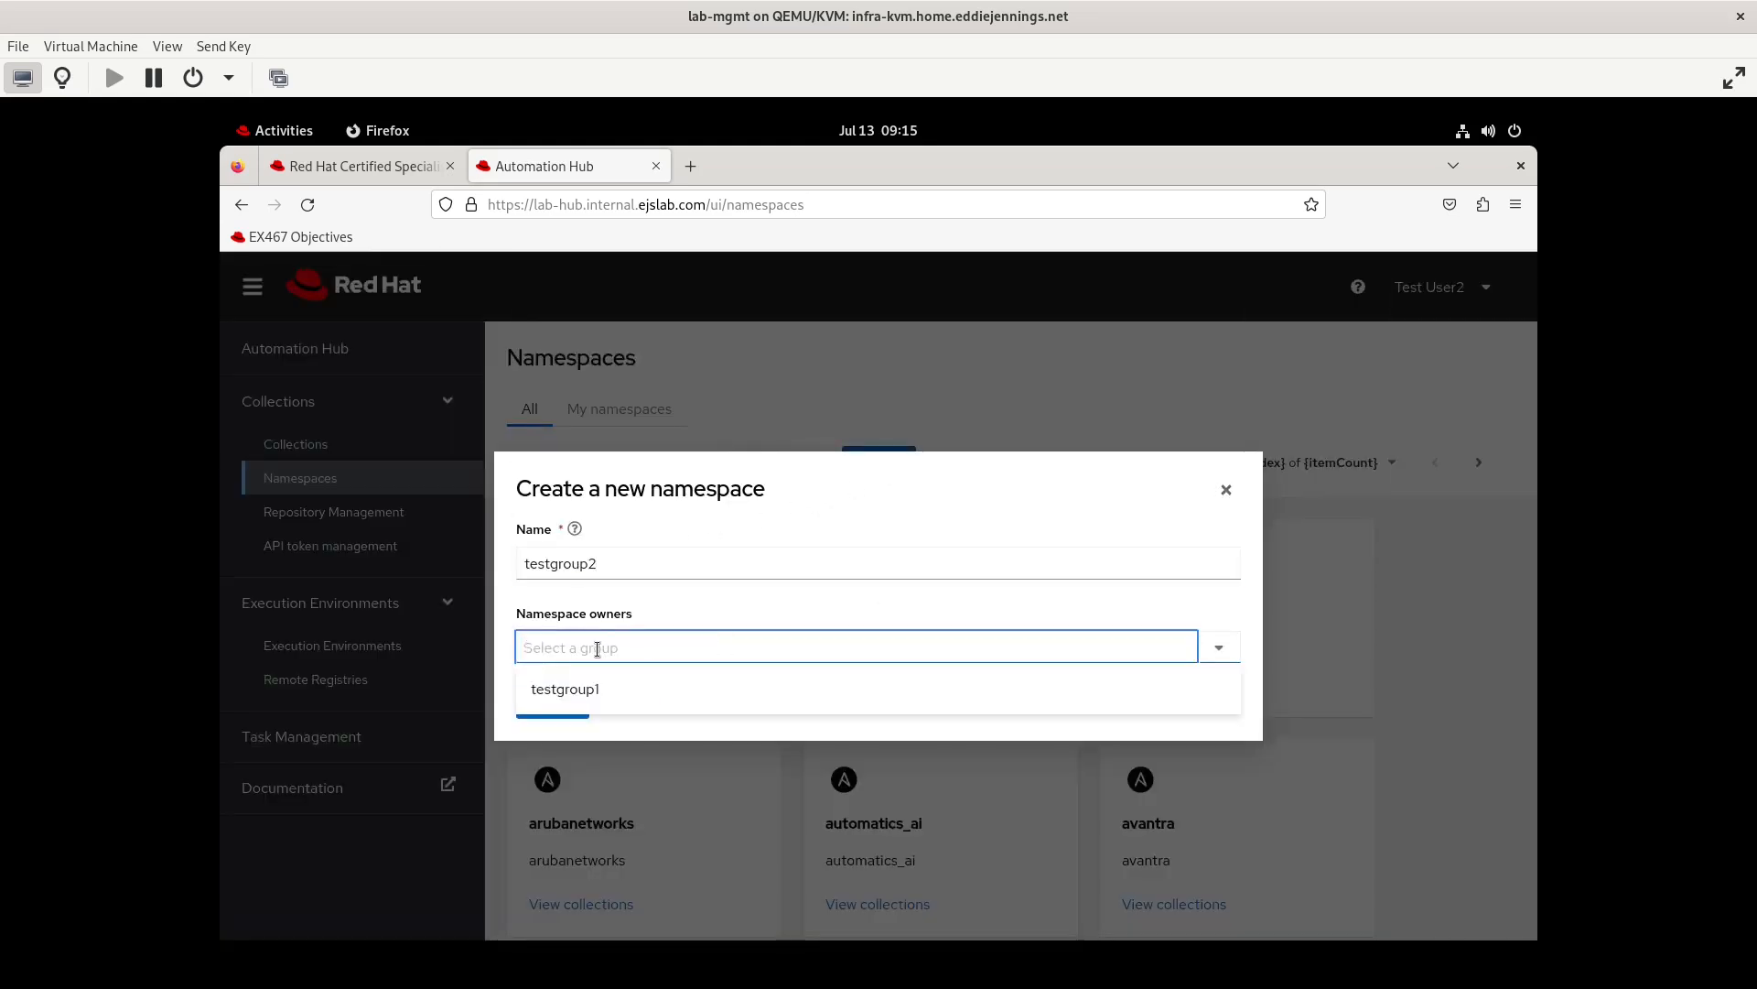
{"action": "left_click", "coordinate": [629, 565]}
{"action": "key", "text": "BackSpace"}
{"action": "type", "text": "1"}
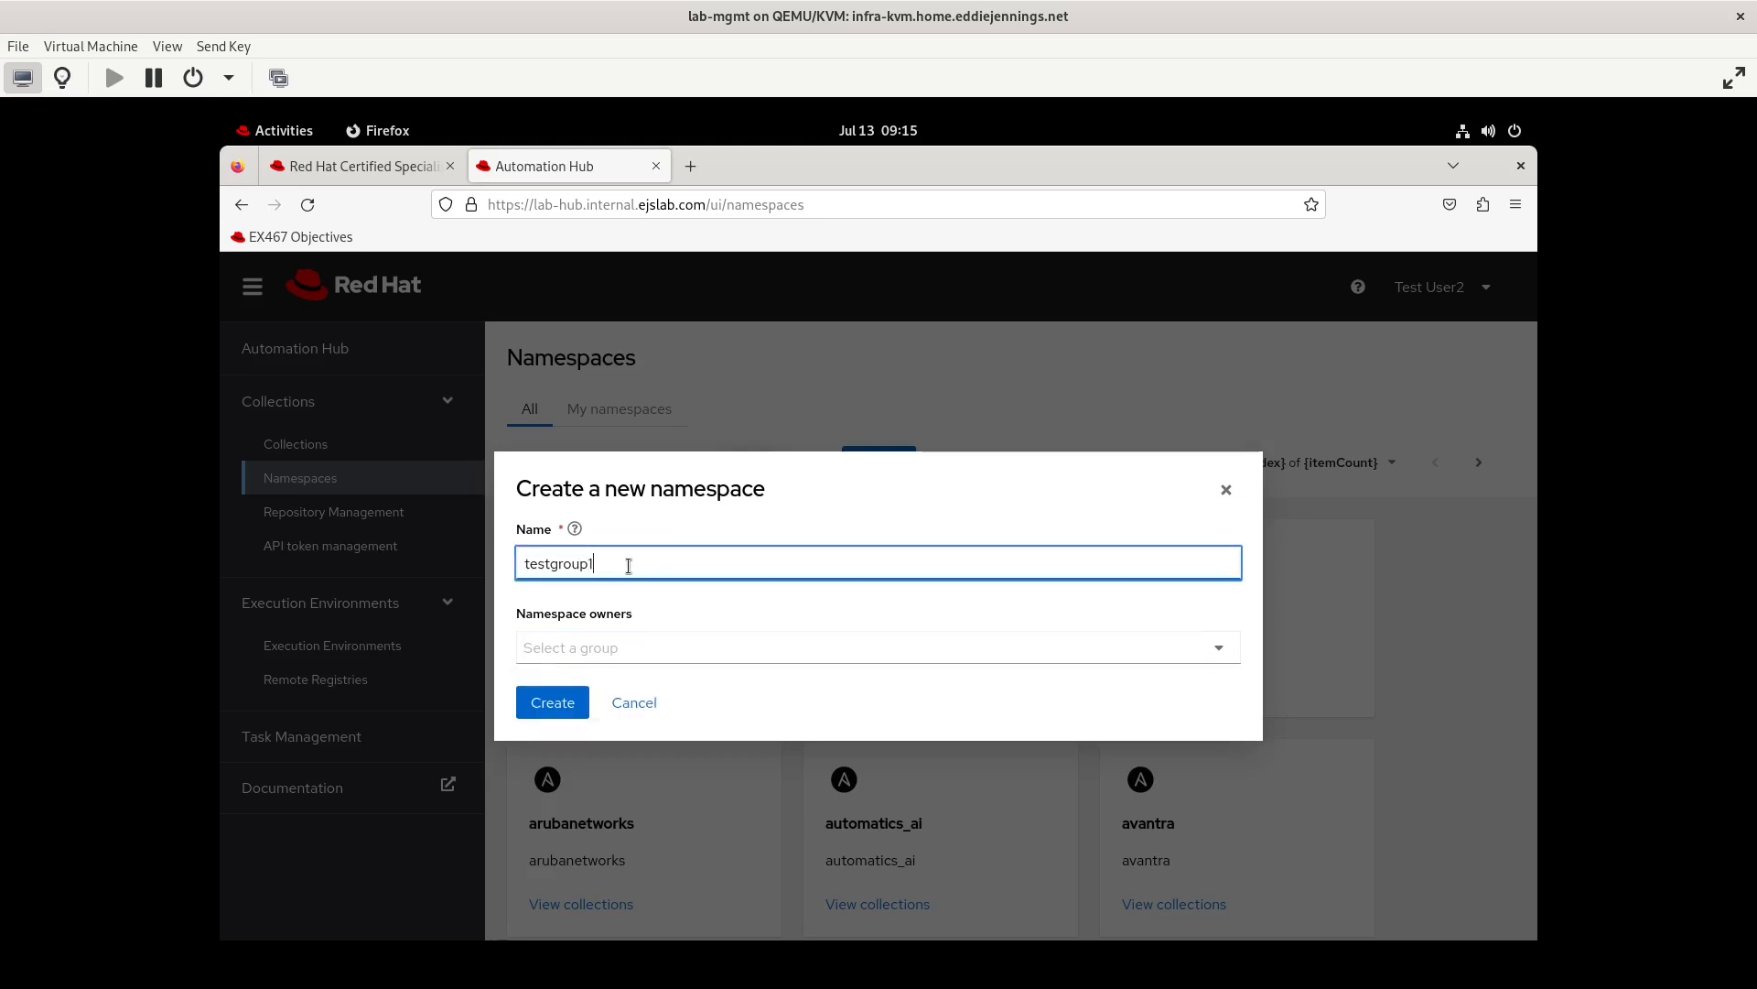
Make the group testgroup1 the namespace owner with Change namespace and Upload to namespace permissions, and create the namespace
{"action": "left_click", "coordinate": [628, 667]}
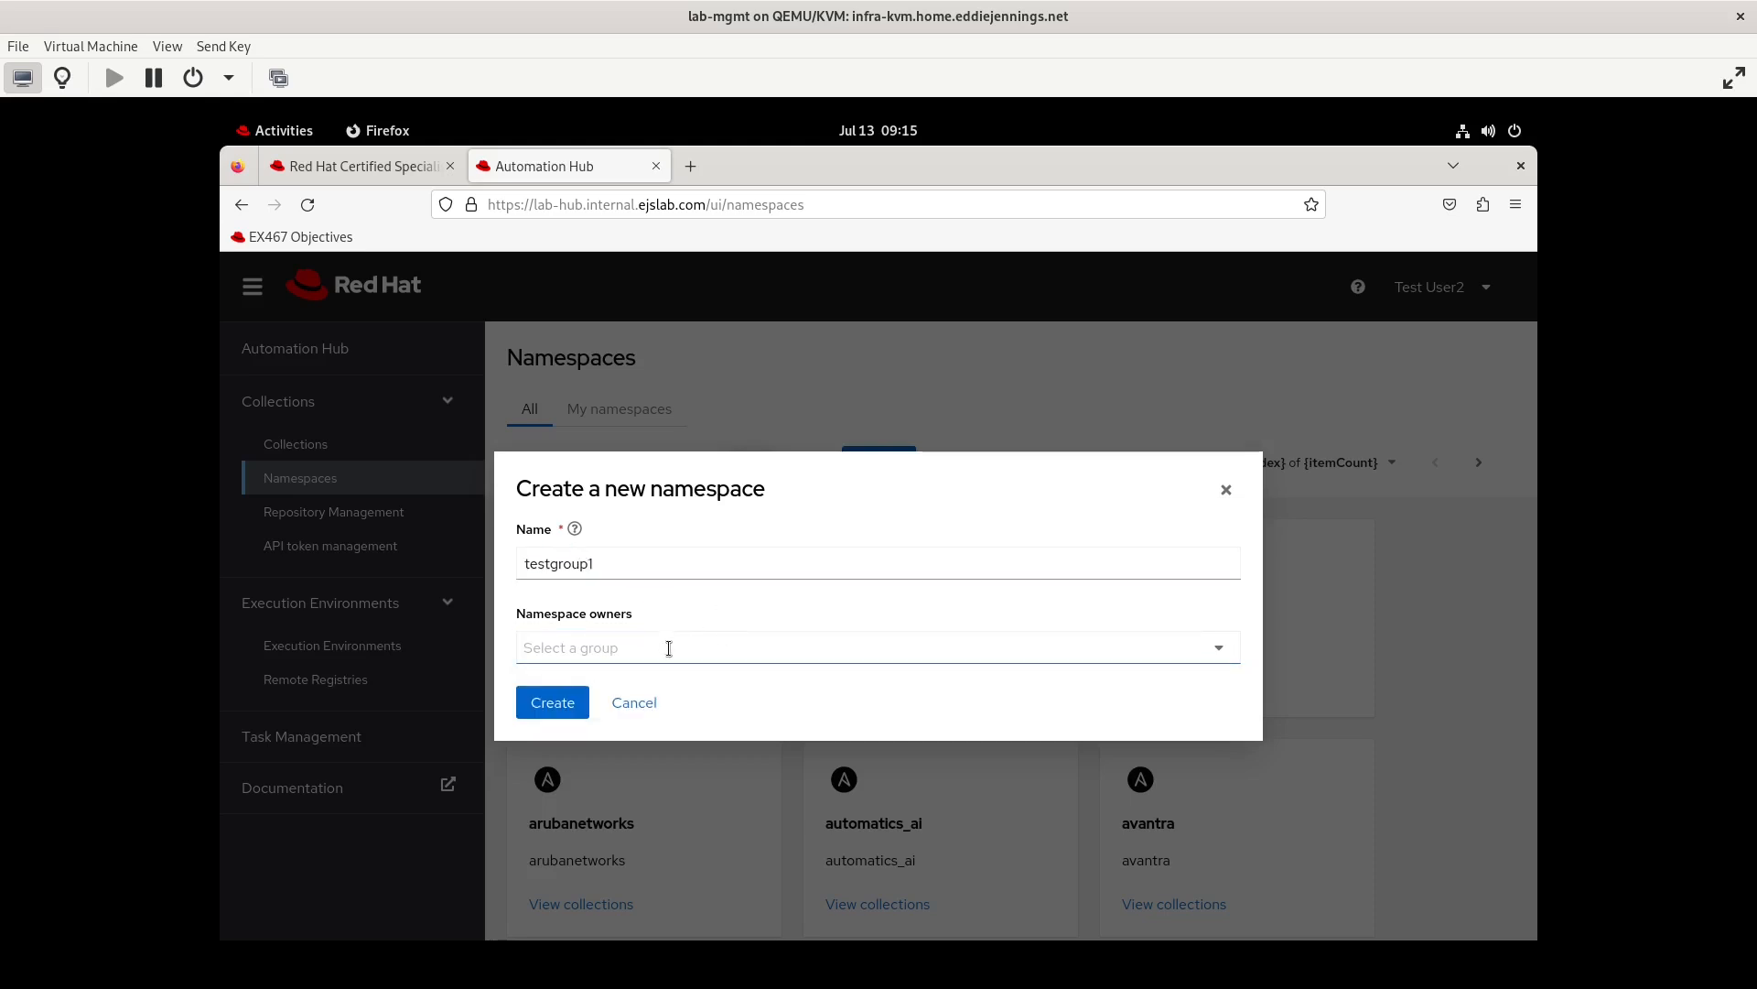
{"action": "left_click", "coordinate": [669, 648]}
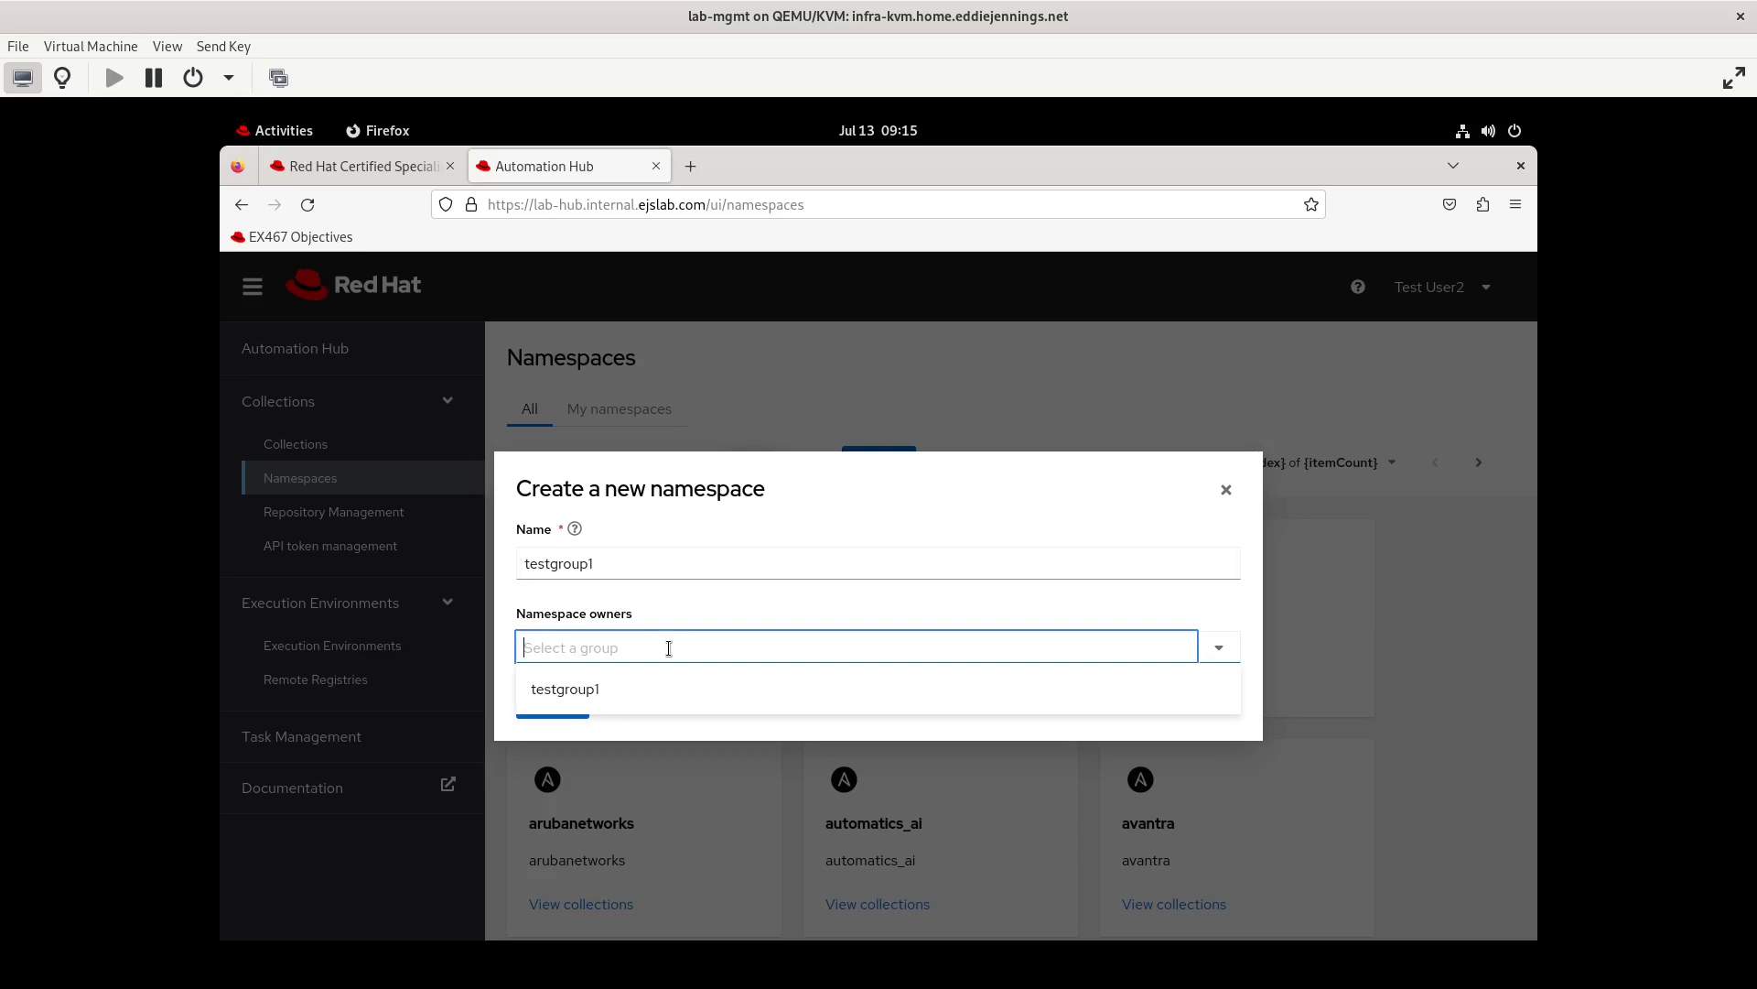
{"action": "left_click", "coordinate": [631, 703]}
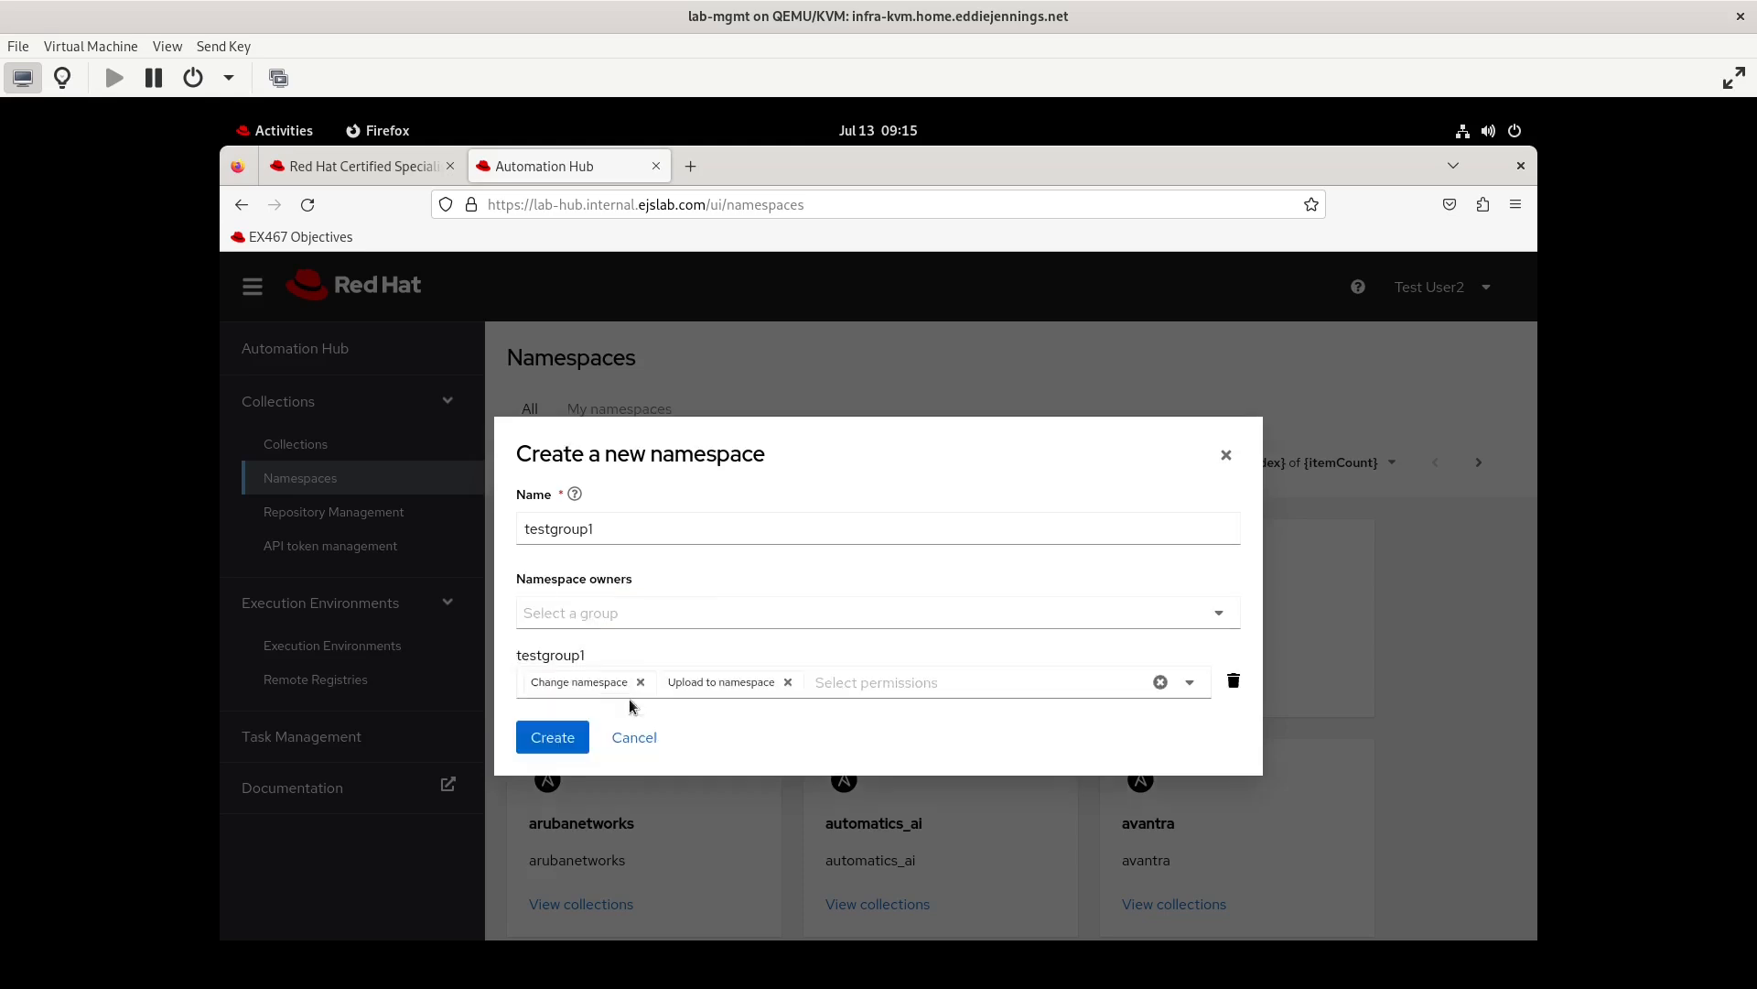
{"action": "left_click", "coordinate": [628, 700]}
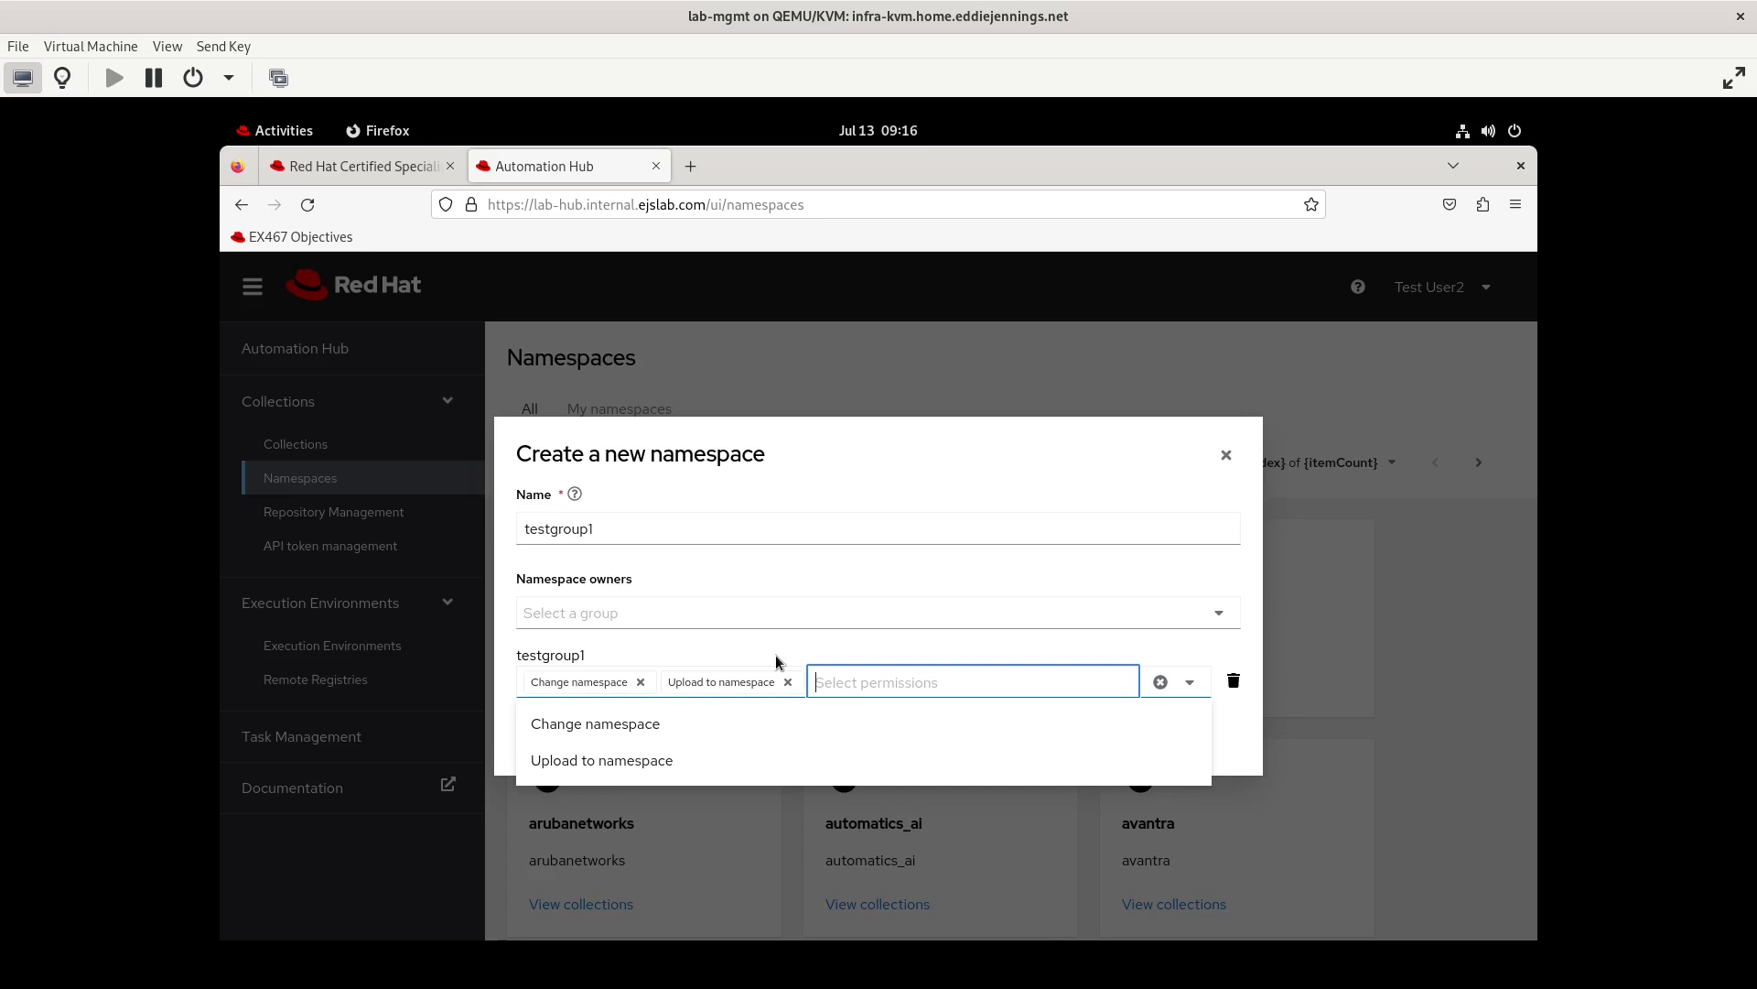
{"action": "left_click", "coordinate": [923, 682]}
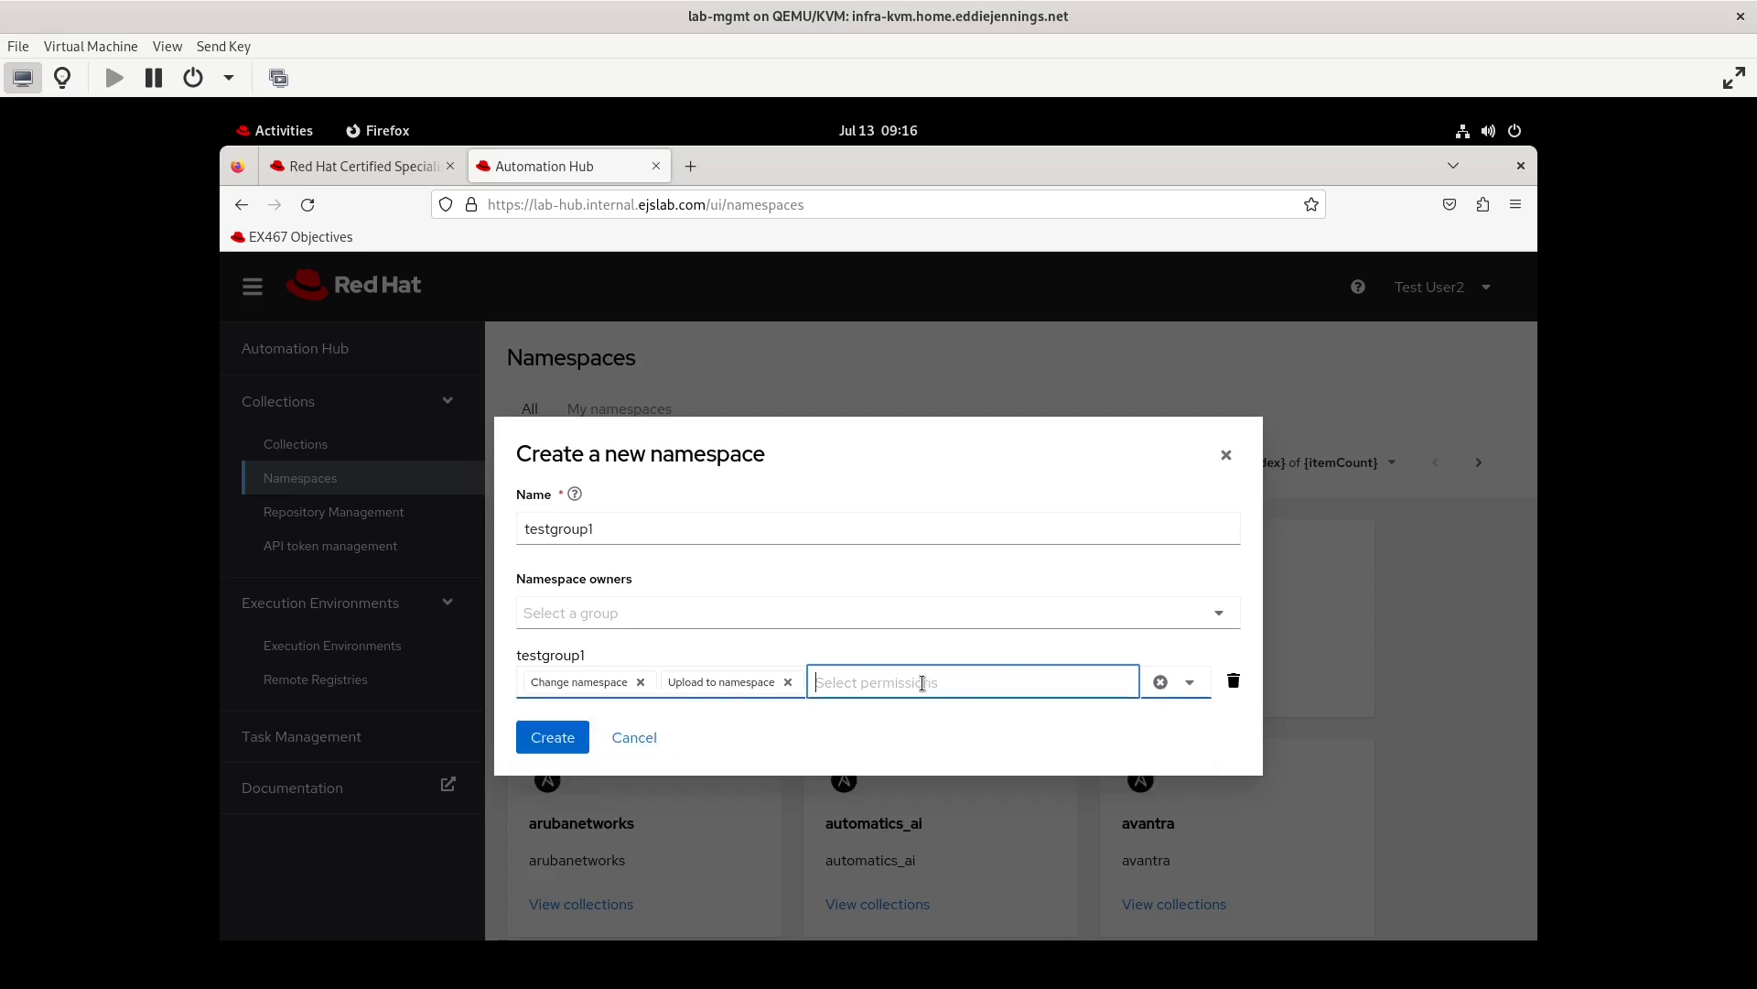
{"action": "left_click", "coordinate": [867, 682]}
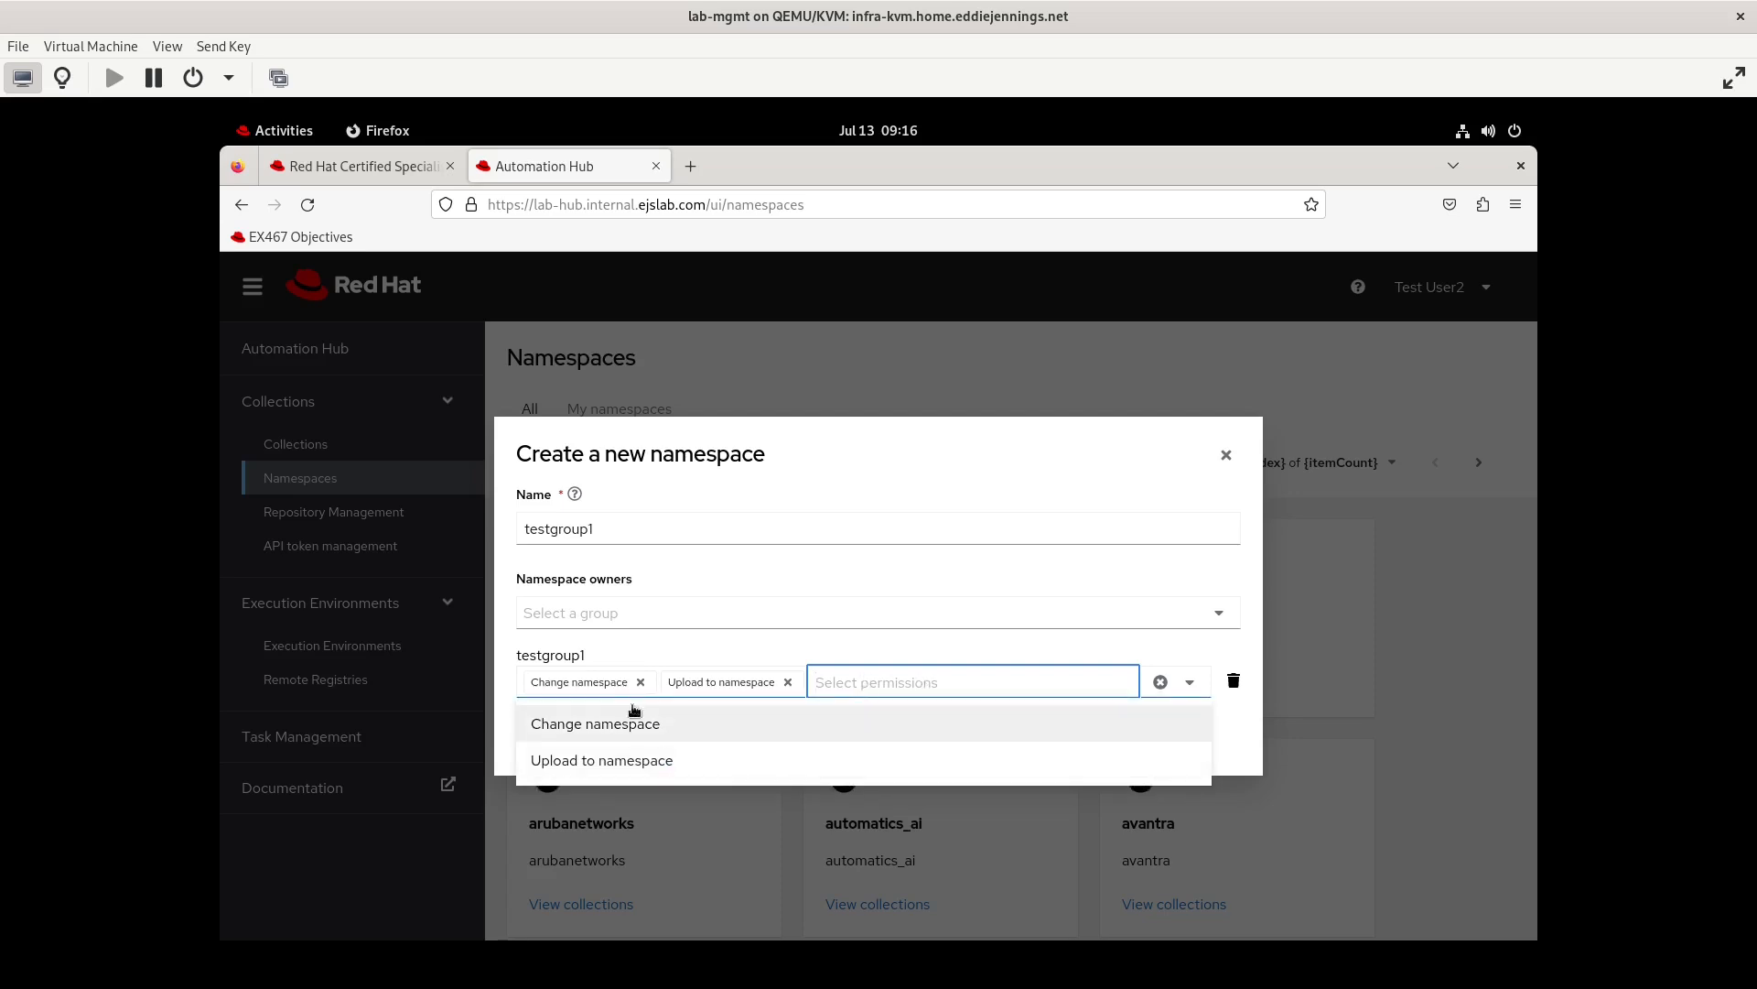
{"action": "left_click", "coordinate": [730, 647]}
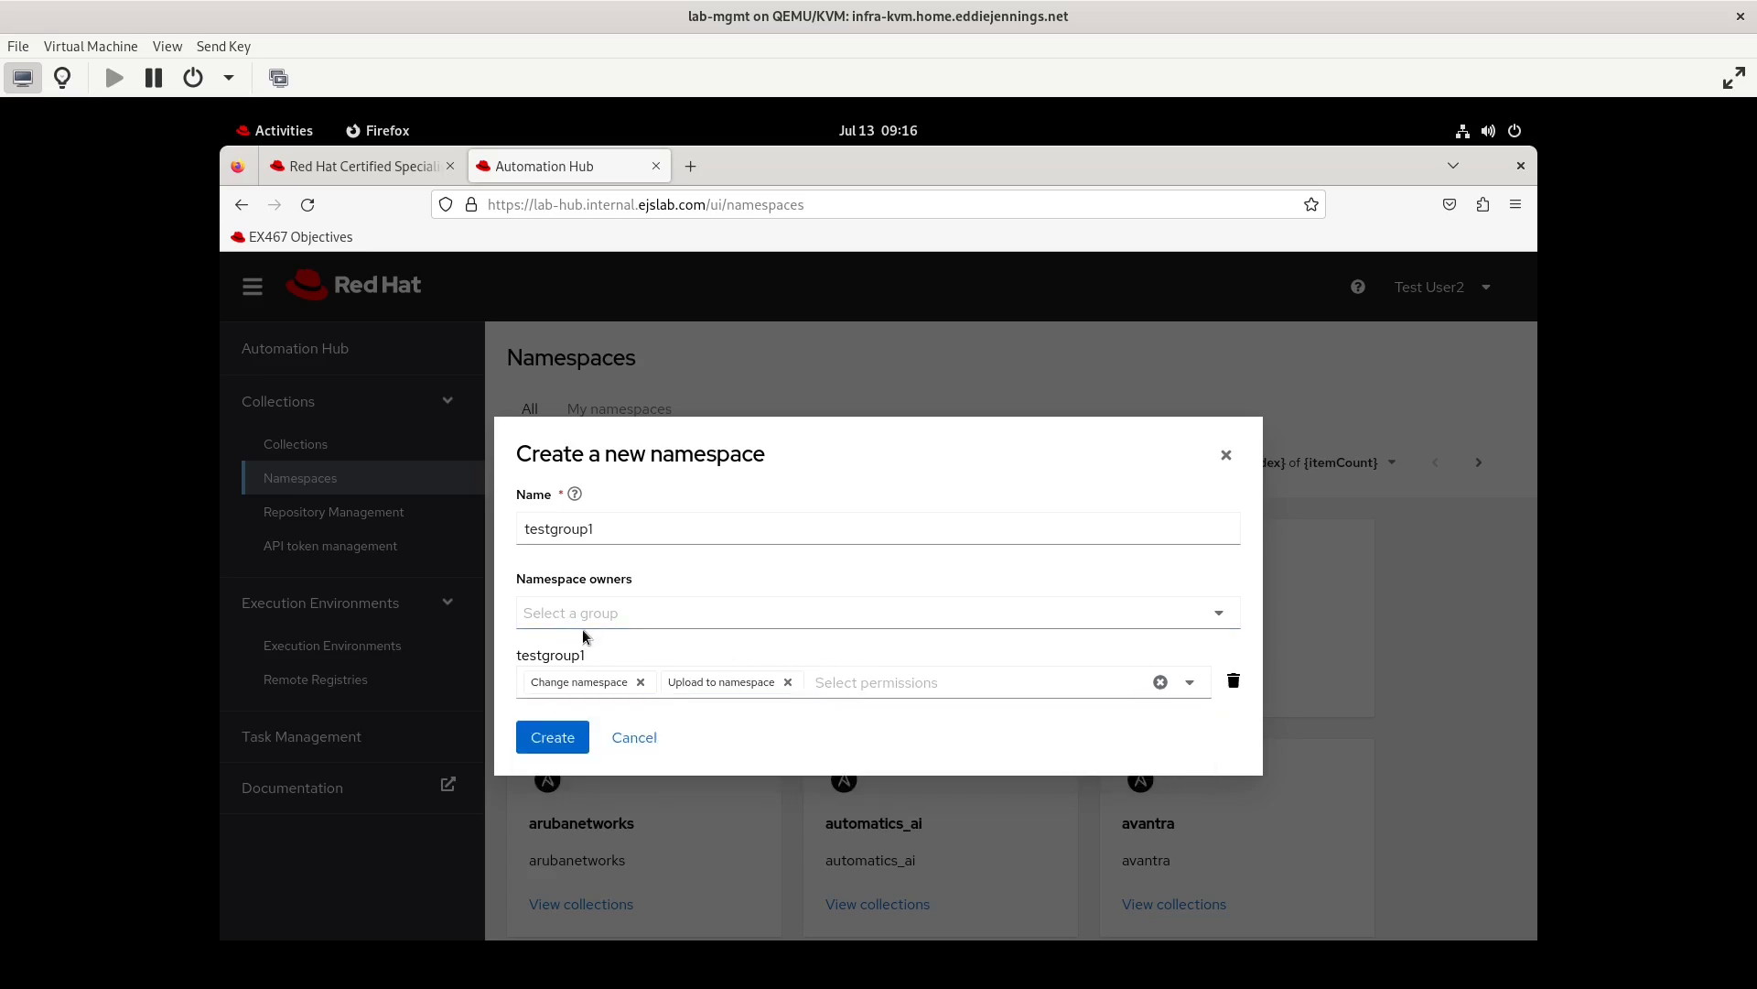
{"action": "left_click", "coordinate": [661, 615]}
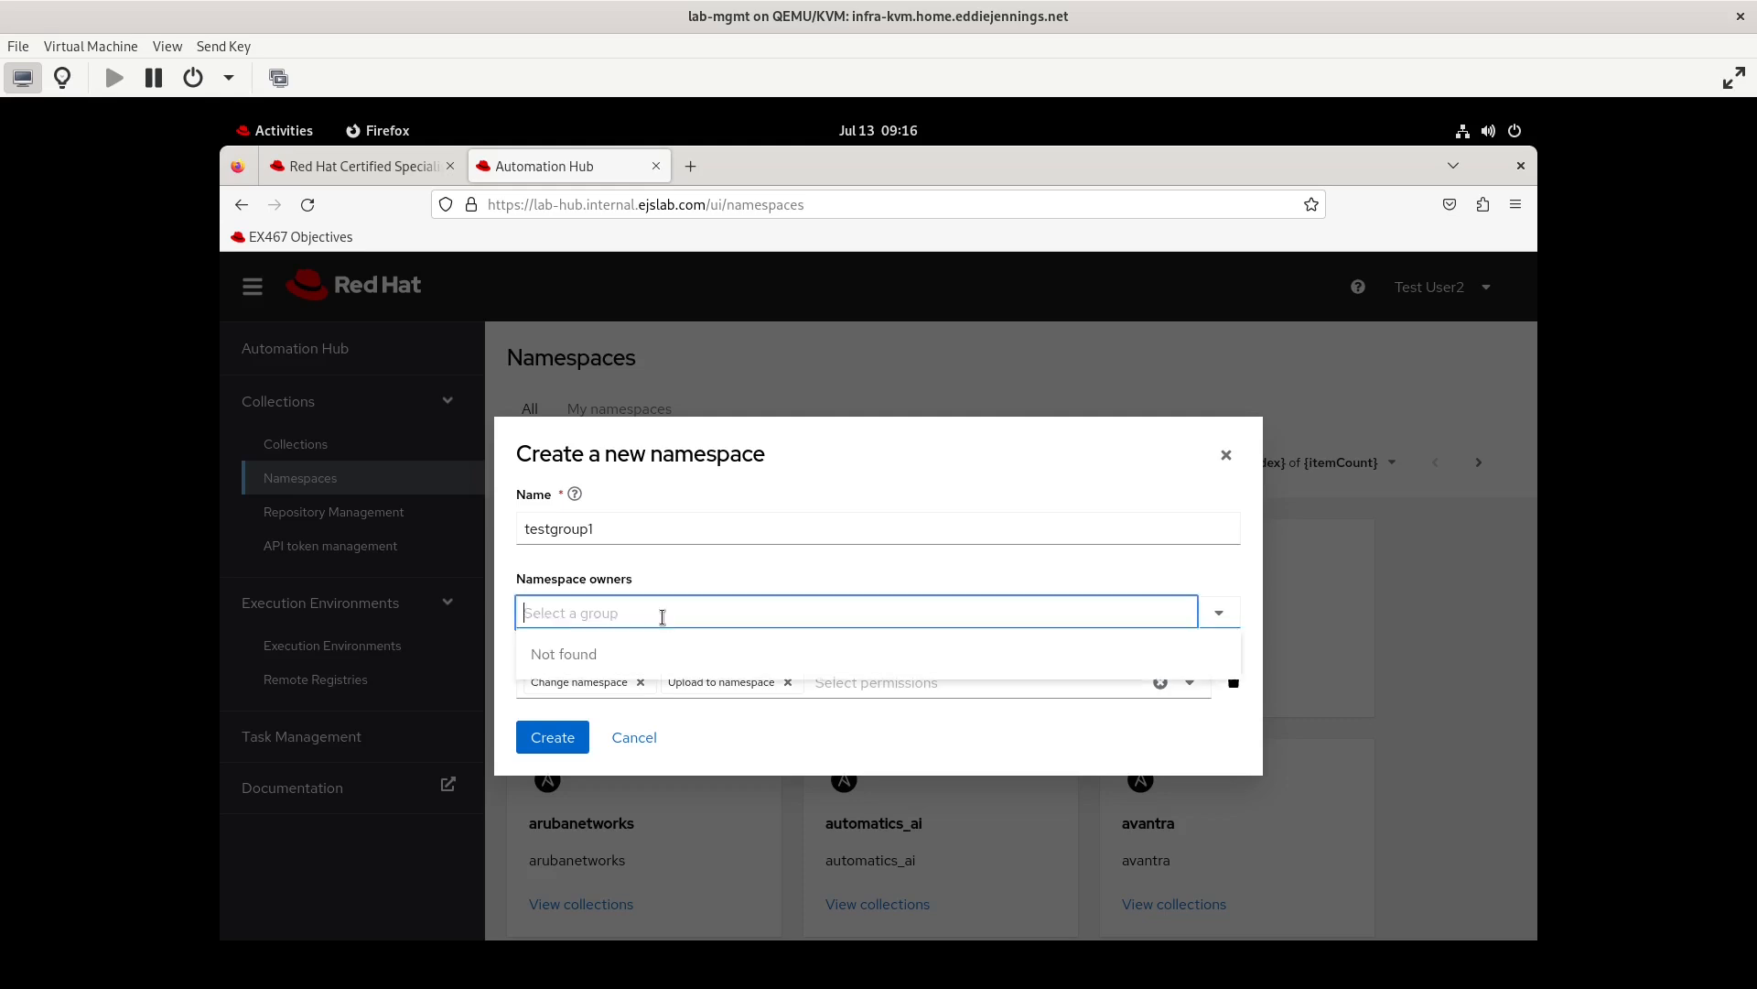
{"action": "left_click", "coordinate": [562, 740]}
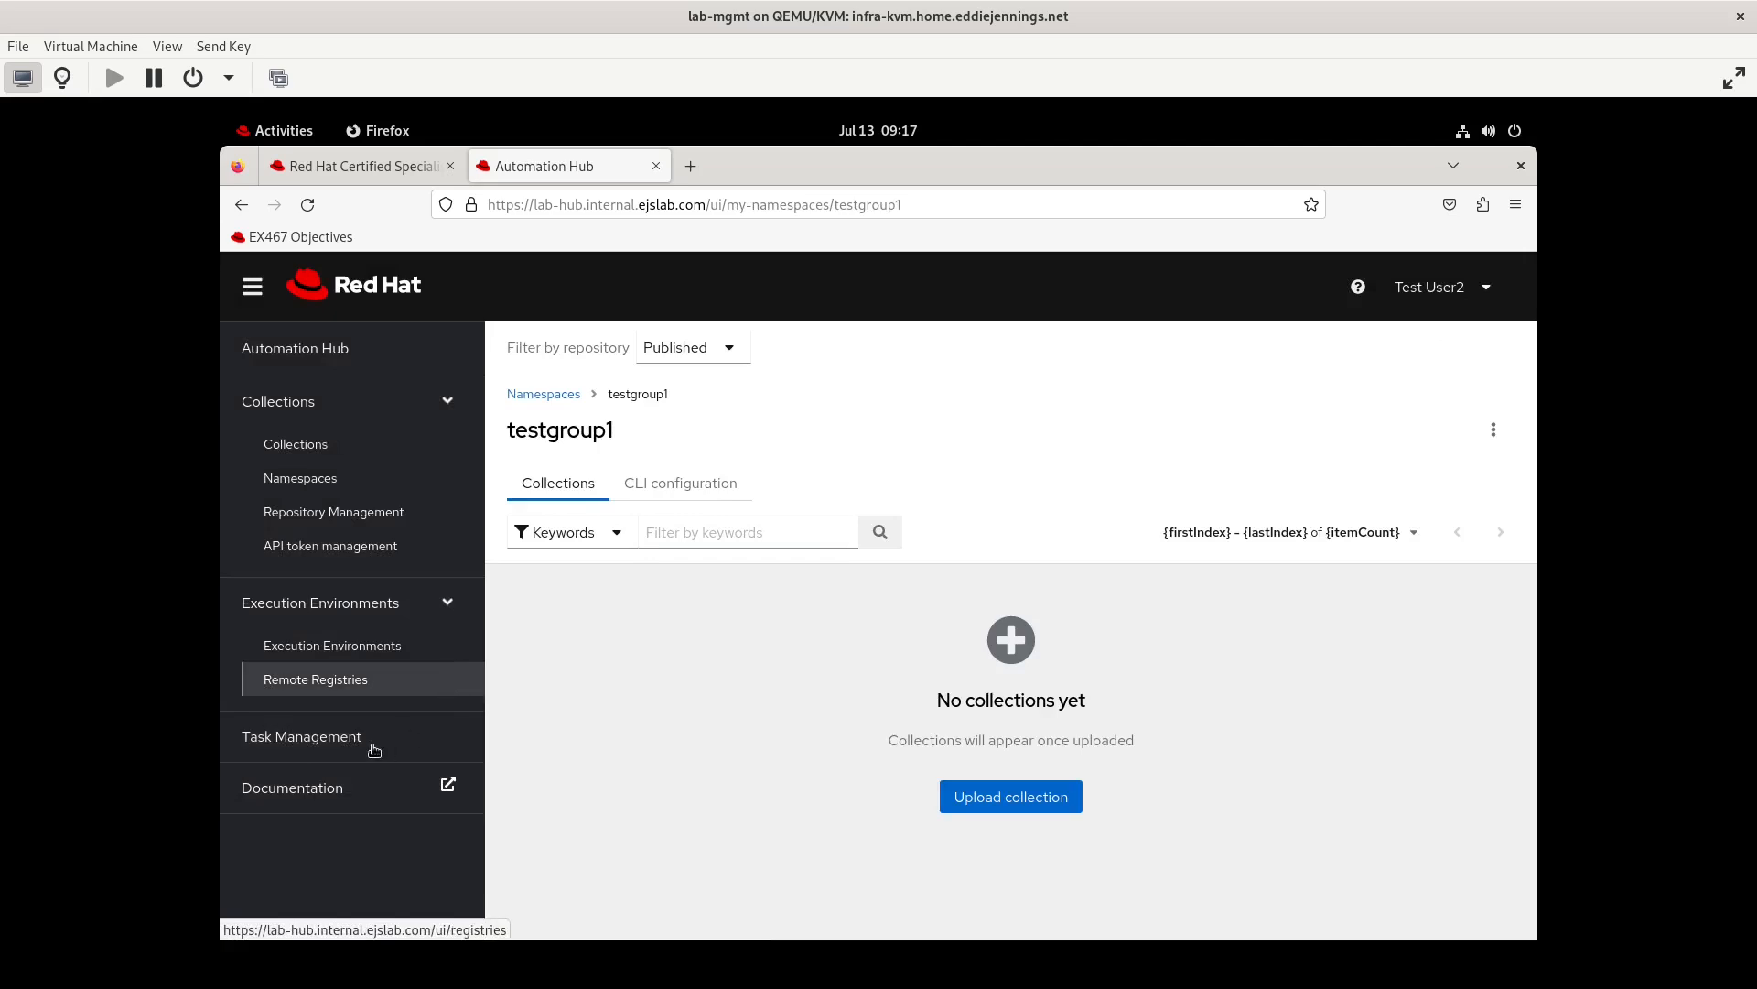
Log out of testuser2 and log back in as admin with the account password
{"action": "left_click", "coordinate": [1479, 291]}
{"action": "left_click", "coordinate": [1381, 415]}
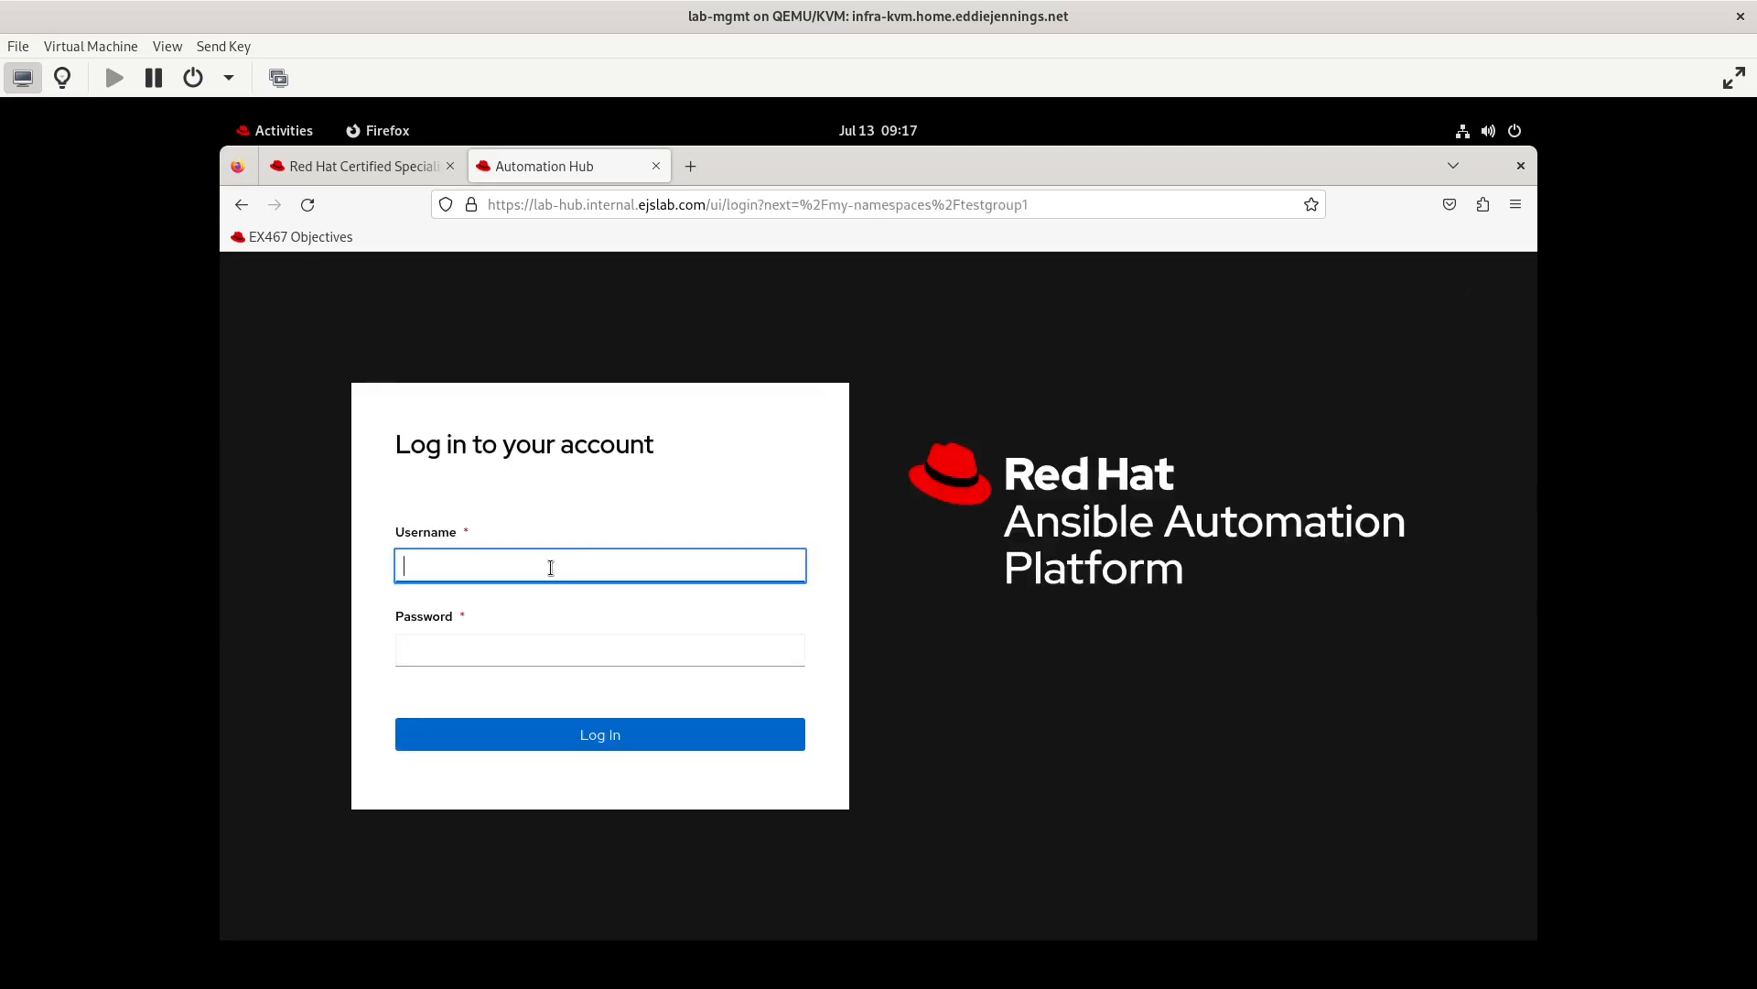
{"action": "type", "text": "admin"}
{"action": "key", "text": "Tab"}
{"action": "type", "text": "•"}
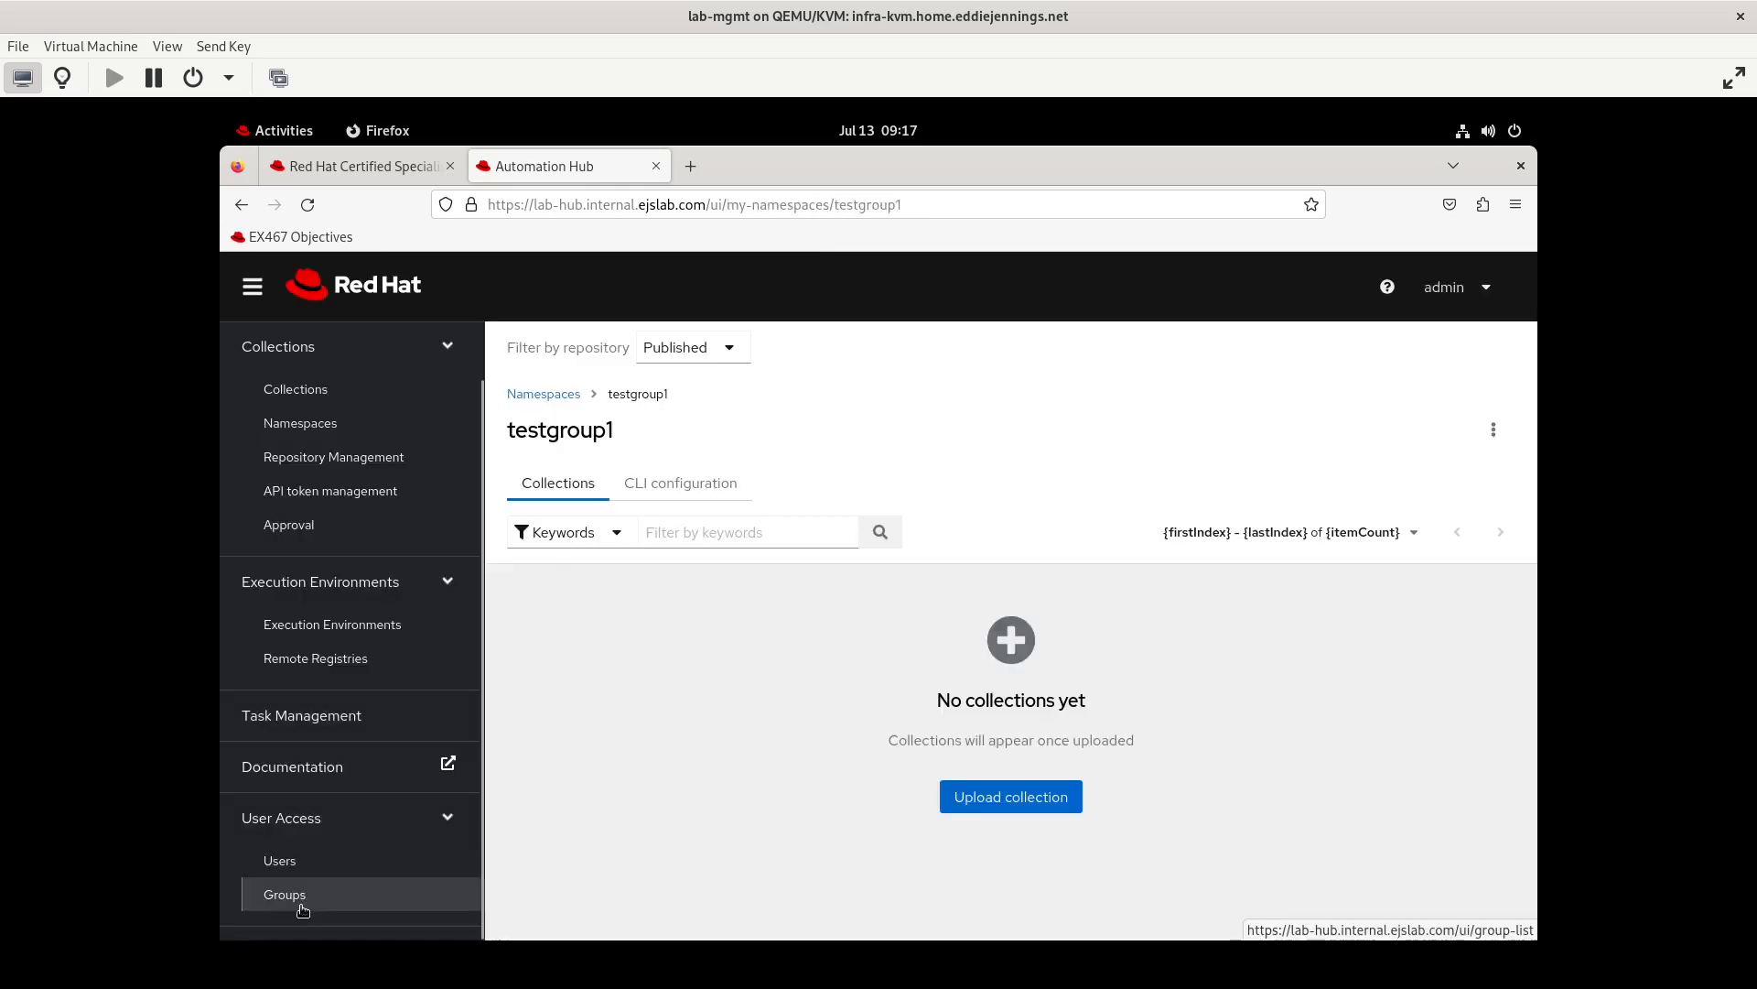
Create a new user group named testgroup2
{"action": "left_click", "coordinate": [301, 902]}
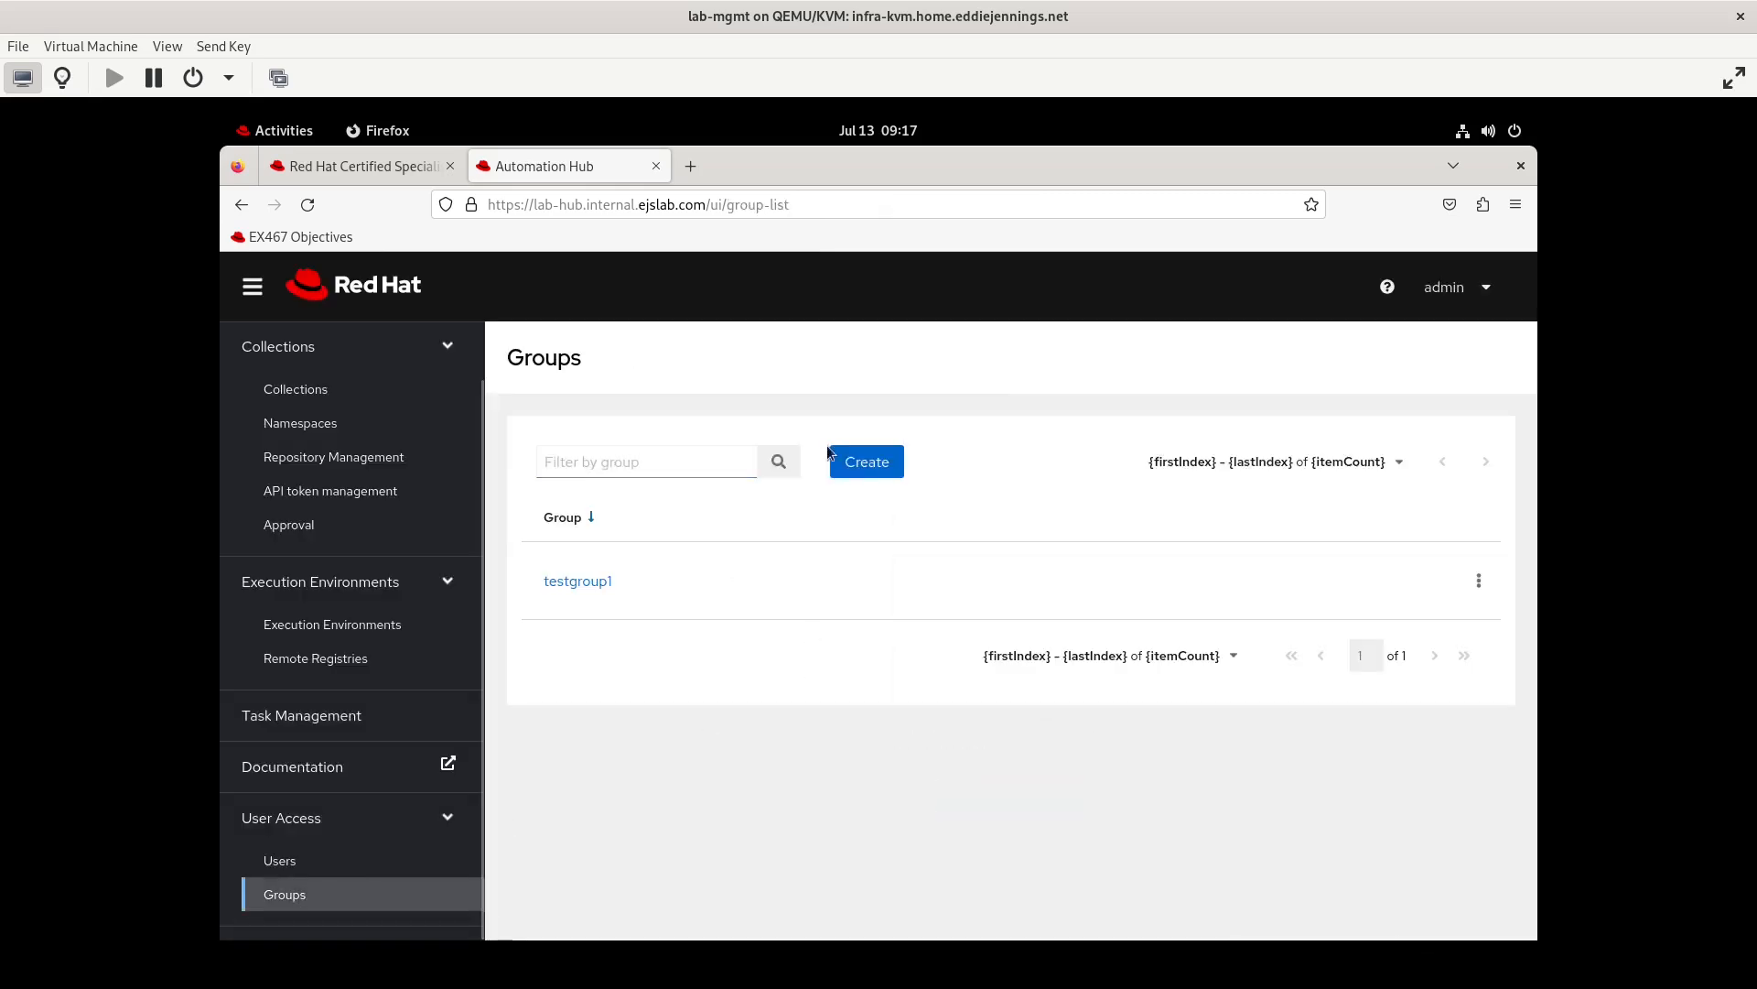
{"action": "left_click", "coordinate": [867, 462]}
{"action": "type", "text": "testgroup2"}
{"action": "left_click", "coordinate": [552, 660]}
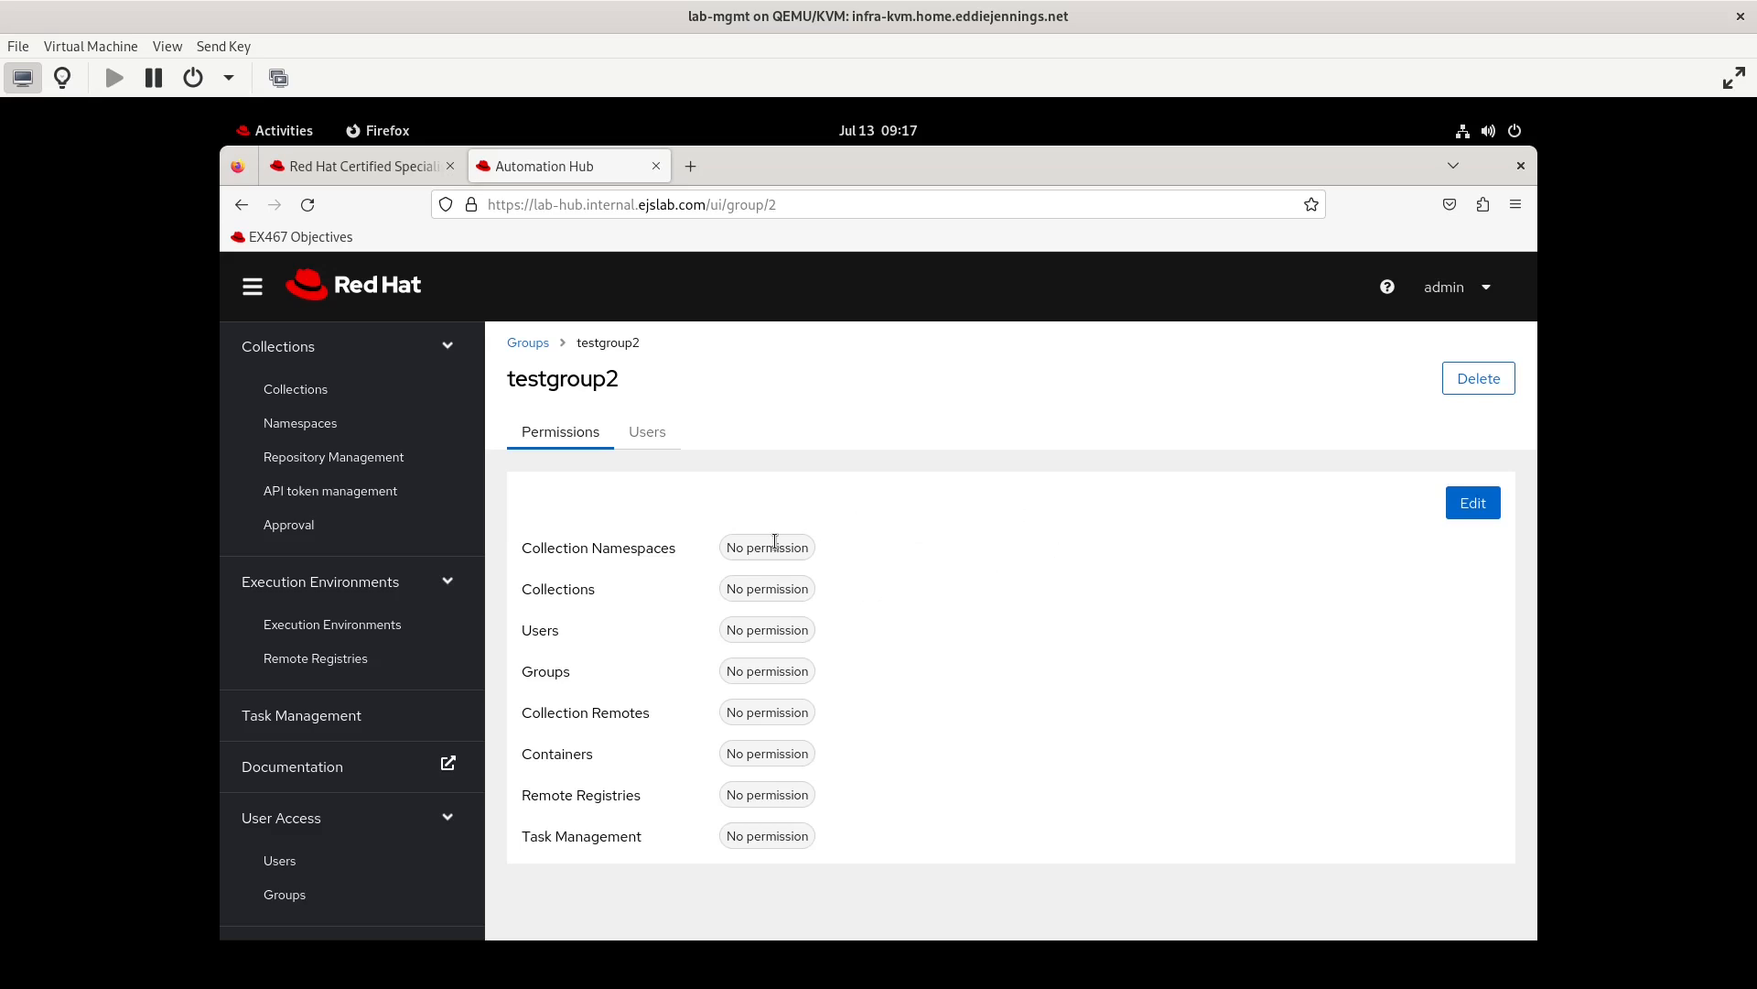
Create the user testuser3, filling in the password and its confirmation and assigning the user to testgroup2
{"action": "left_click", "coordinate": [279, 861]}
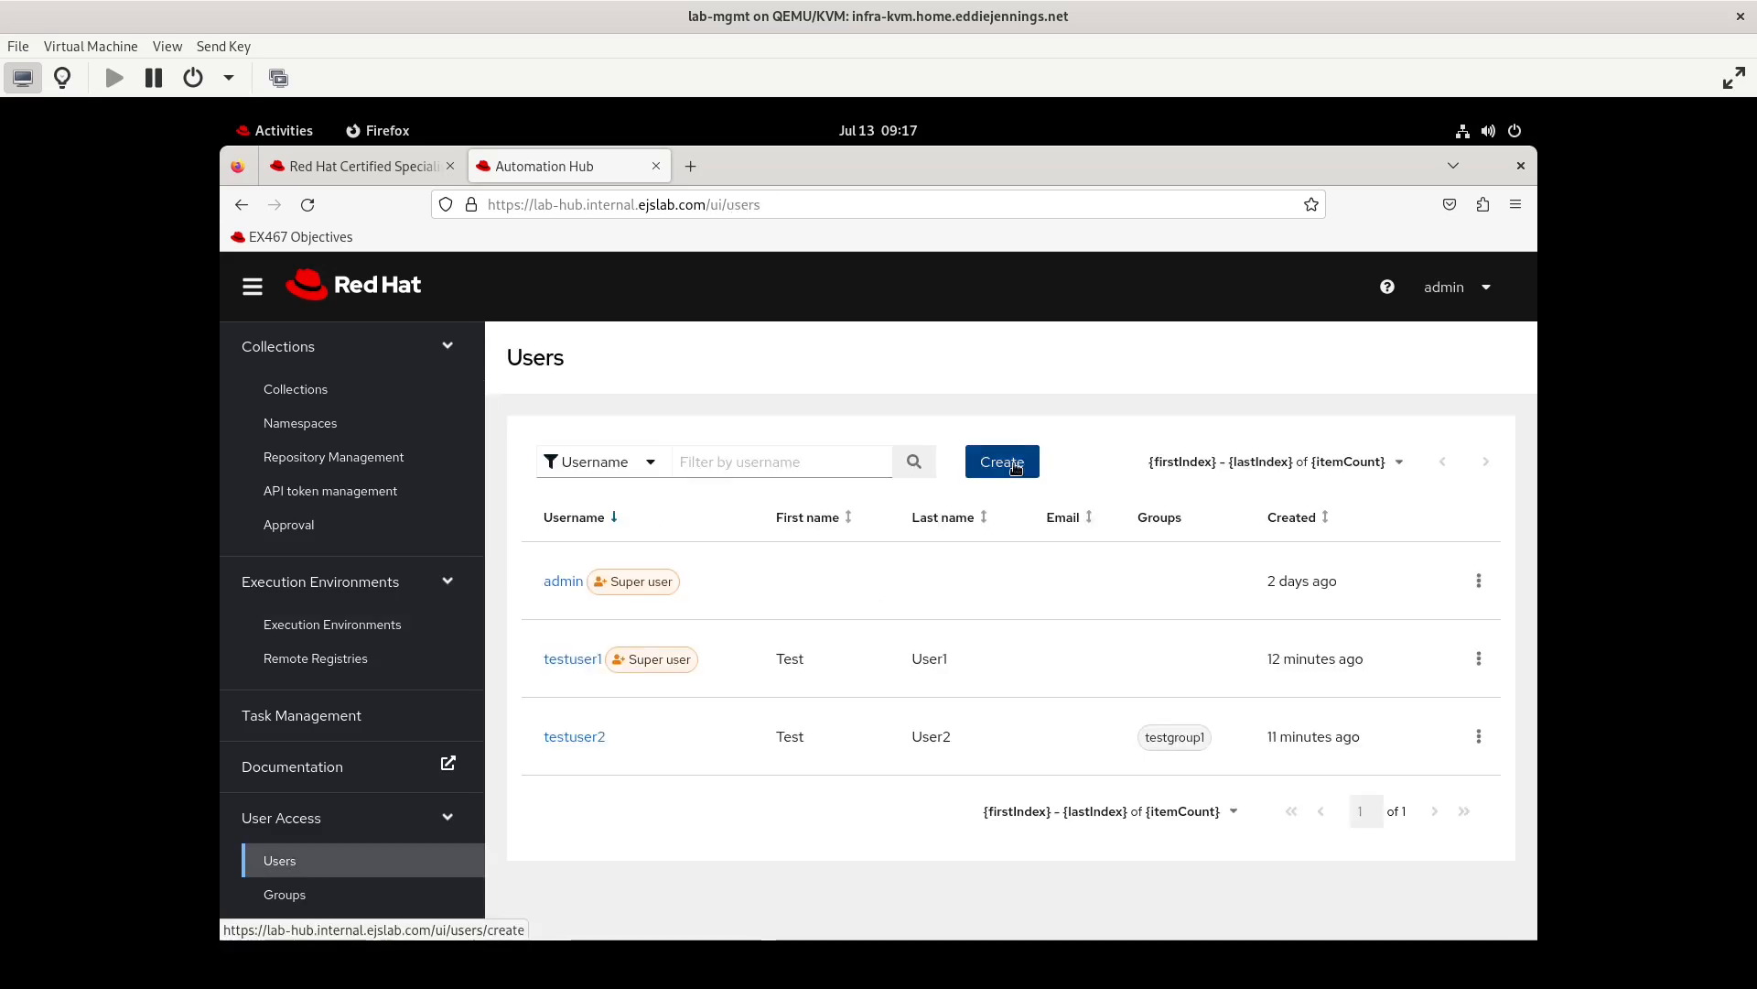
{"action": "left_click", "coordinate": [1002, 462]}
{"action": "left_click", "coordinate": [672, 494]}
{"action": "type", "text": "testu"}
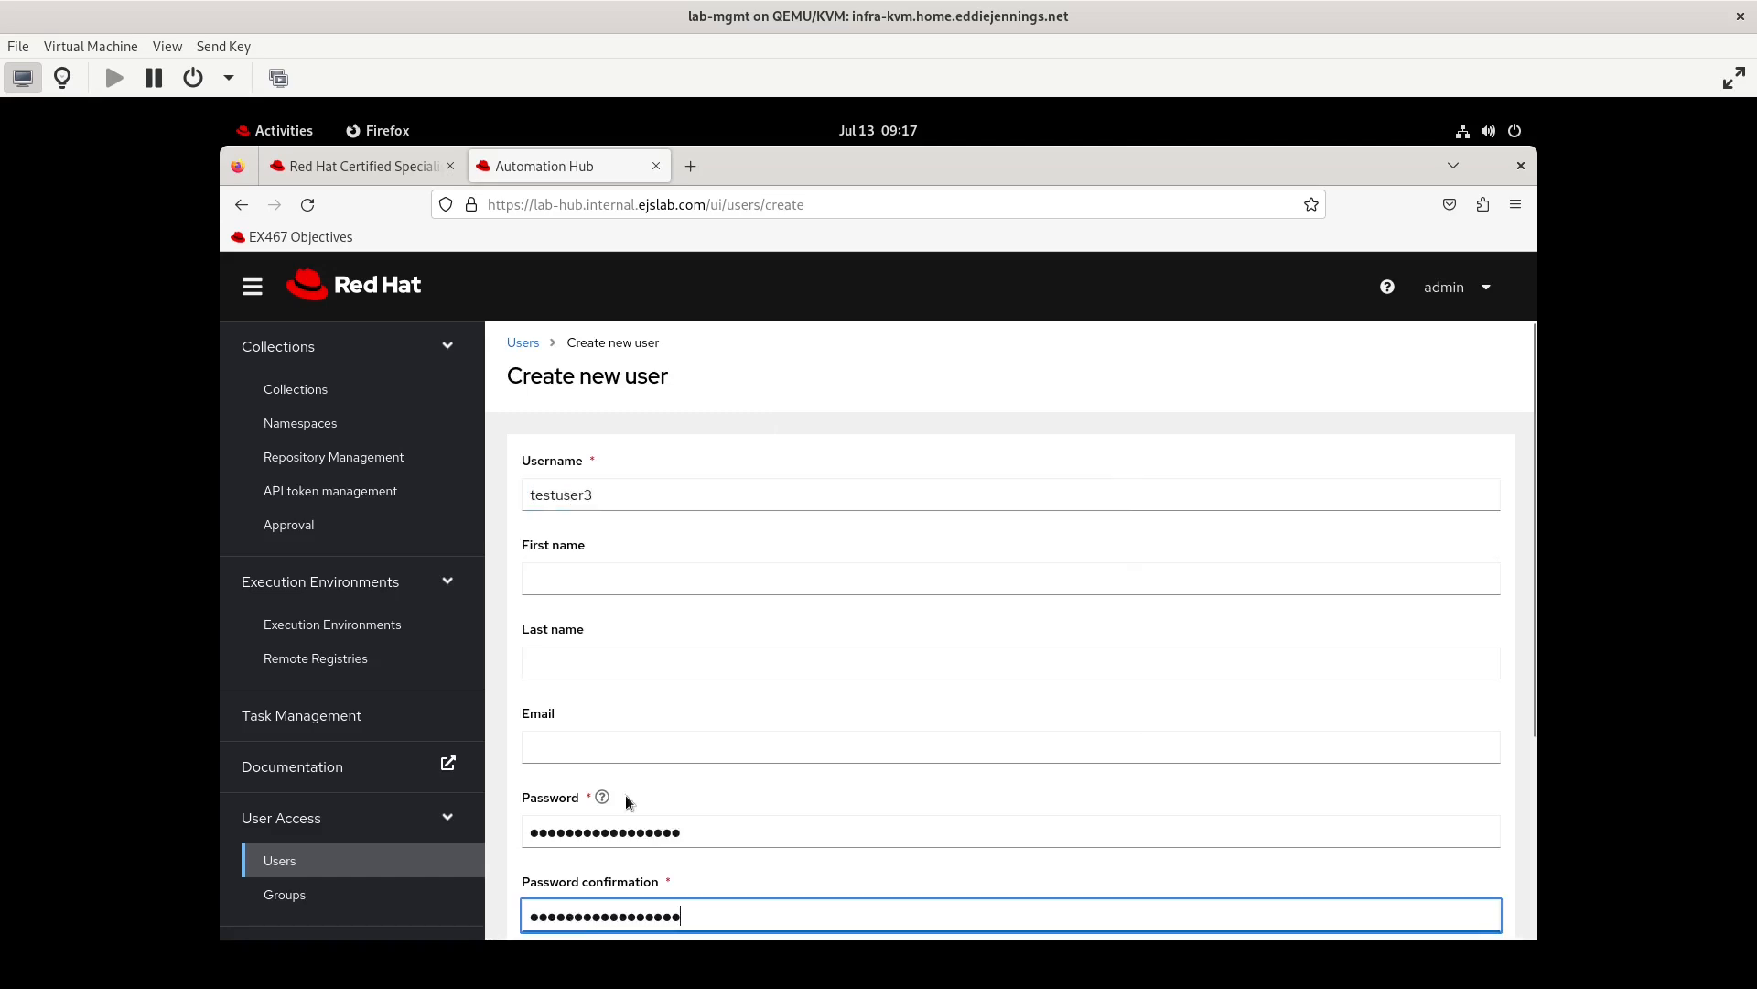
{"action": "scroll", "coordinate": [624, 796], "scroll_direction": "down", "scroll_amount": 3}
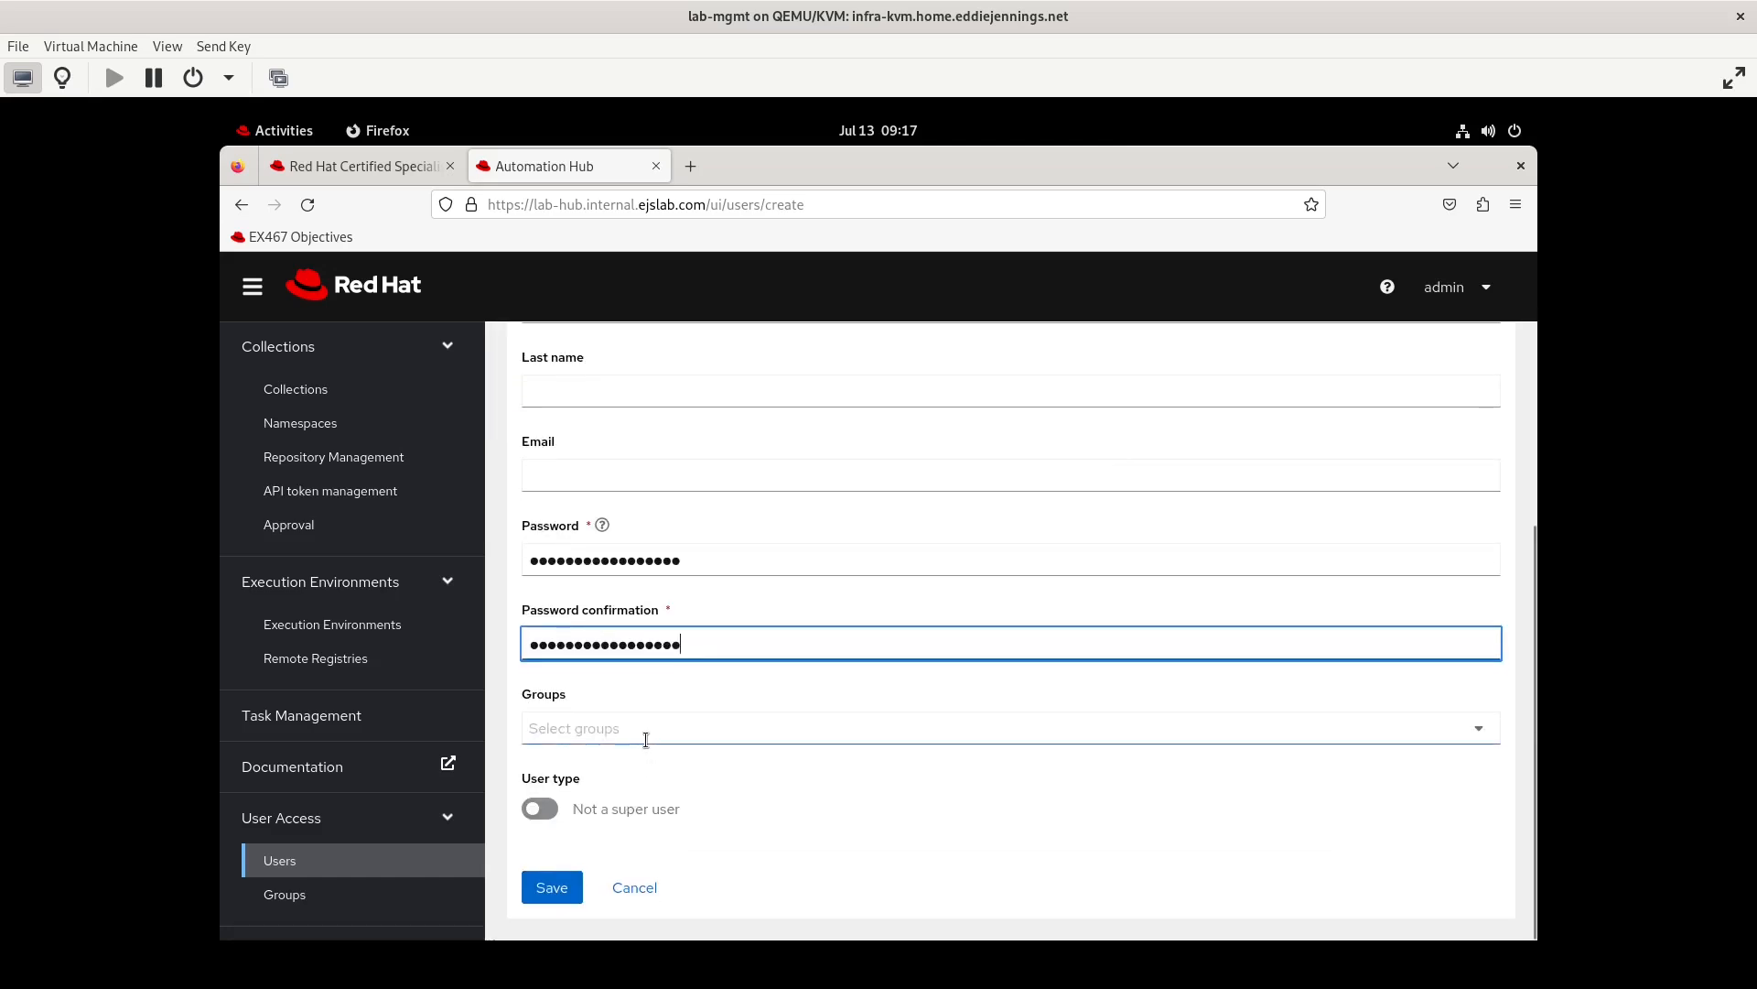
{"action": "left_click", "coordinate": [647, 731]}
{"action": "left_click", "coordinate": [599, 811]}
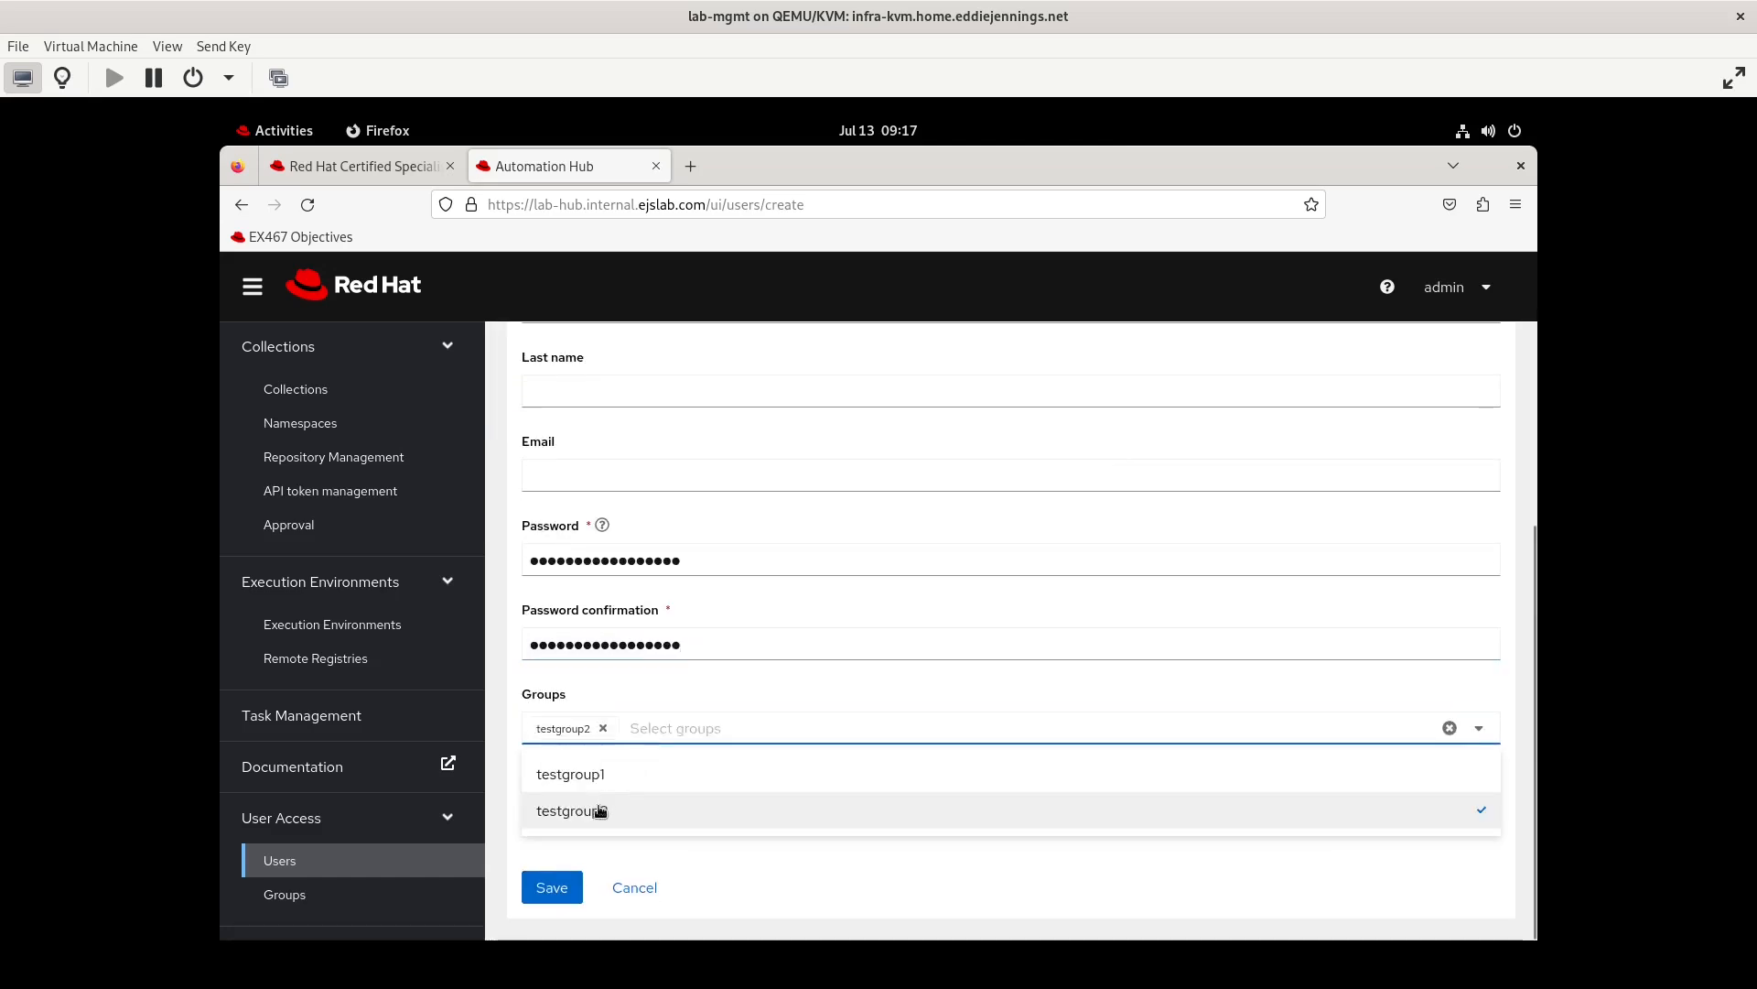
{"action": "left_click", "coordinate": [552, 887]}
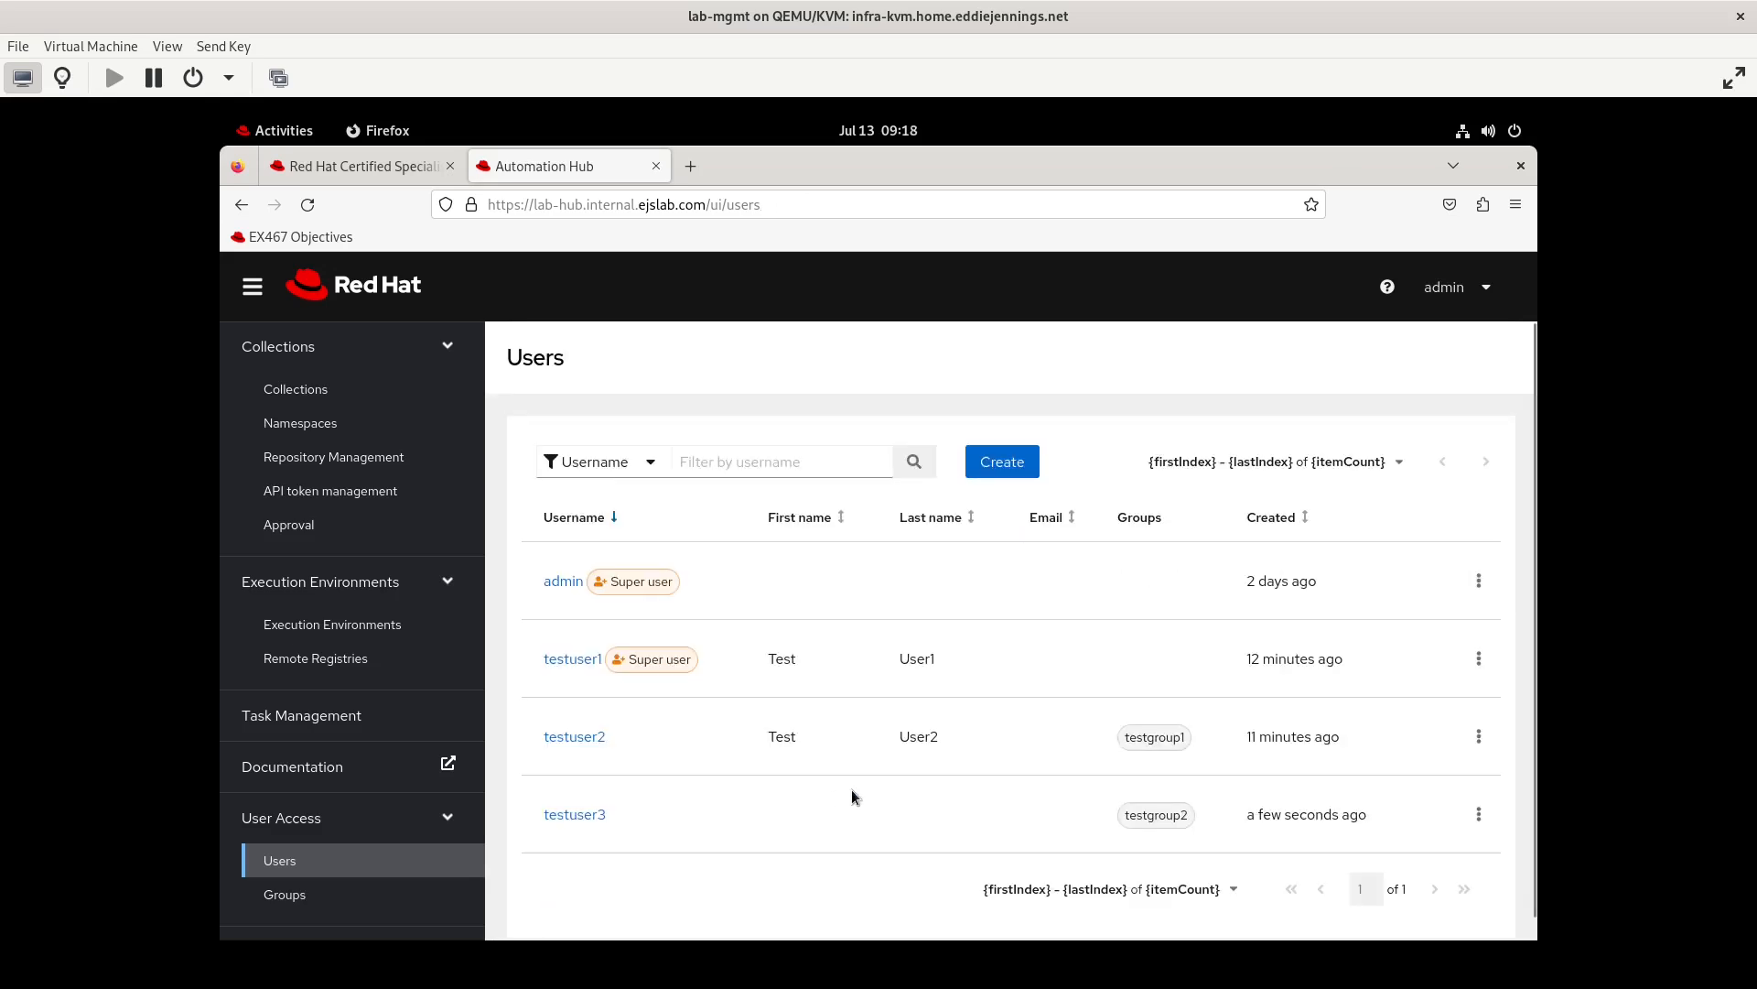
Log out of the admin account and log in as testuser3 with the account password
{"action": "left_click", "coordinate": [1455, 287]}
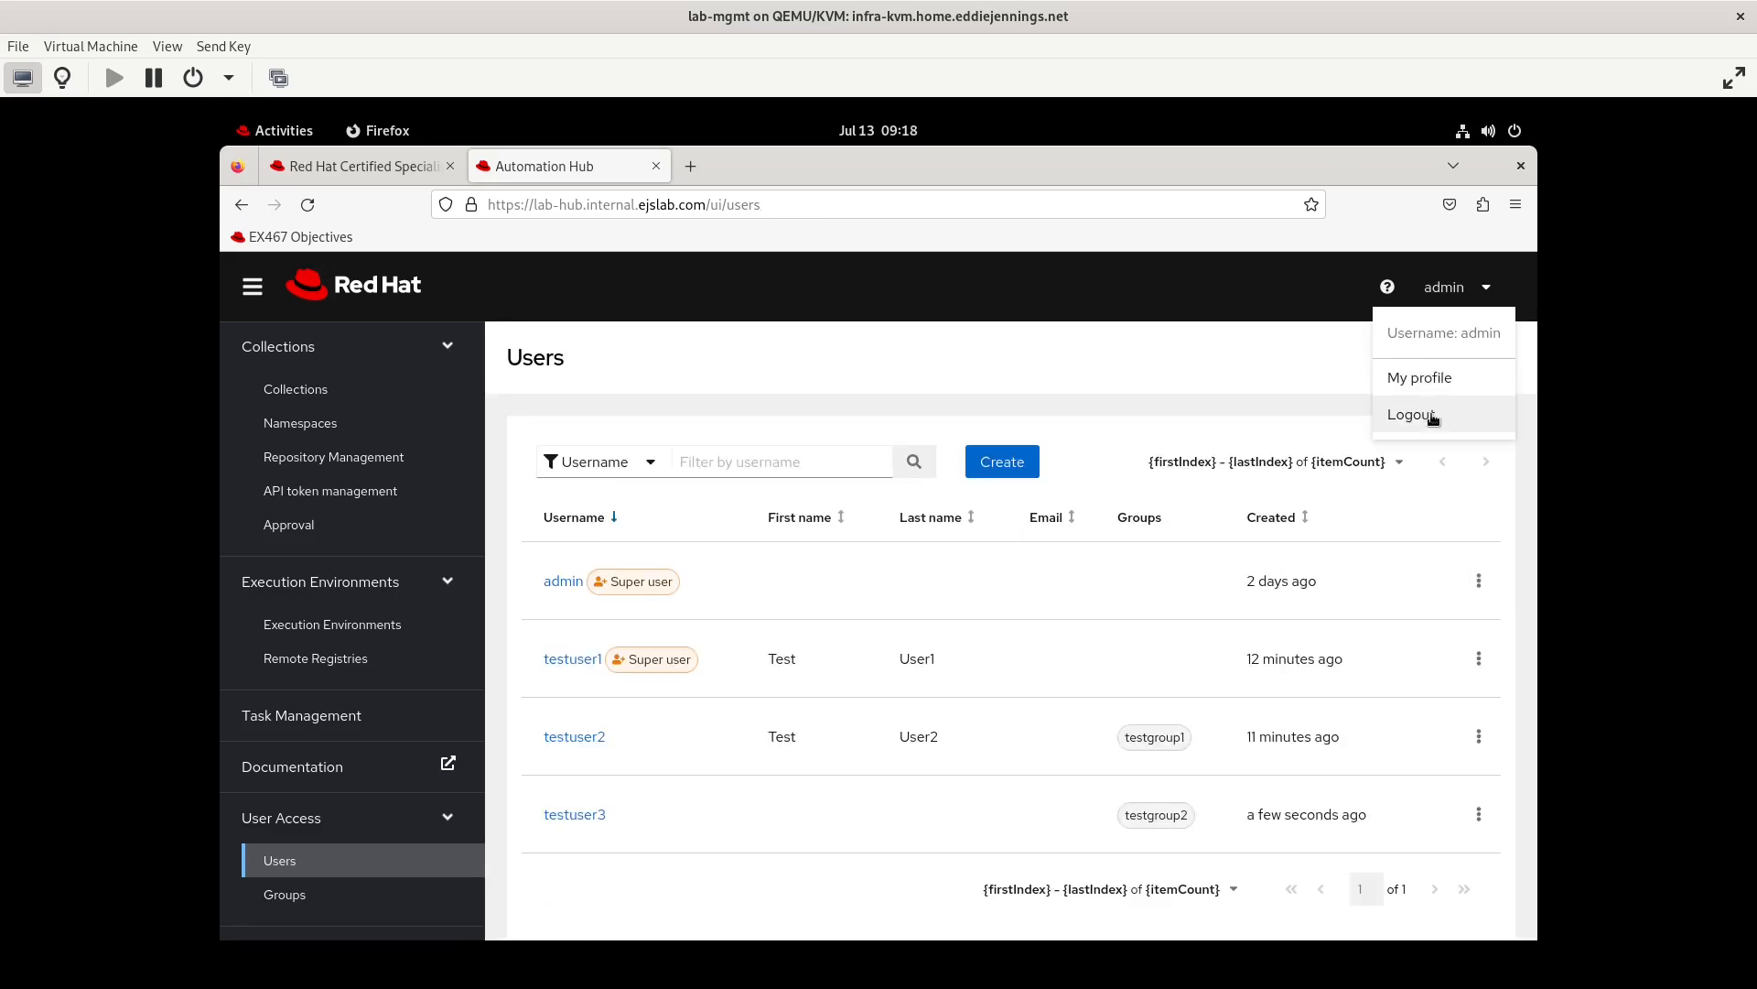
{"action": "left_click", "coordinate": [1433, 416]}
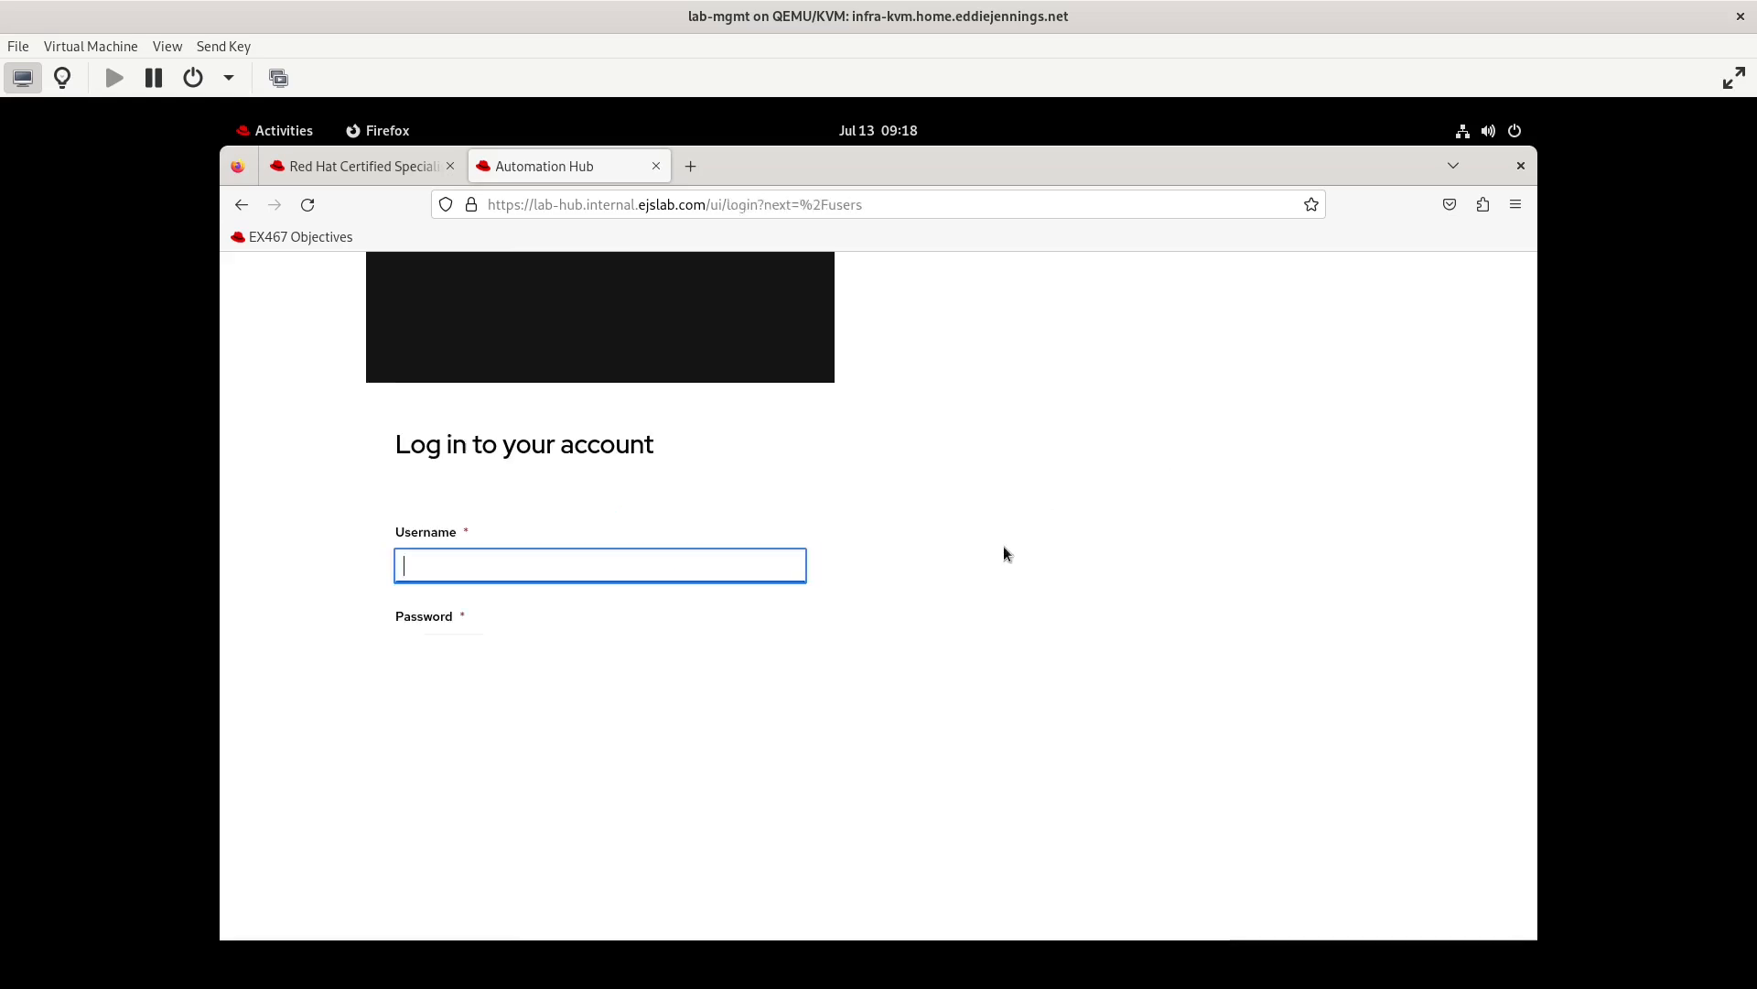
{"action": "type", "text": "testuser3"}
{"action": "key", "text": "Tab"}
{"action": "key", "text": "ctrl+v"}
{"action": "key", "text": "Return"}
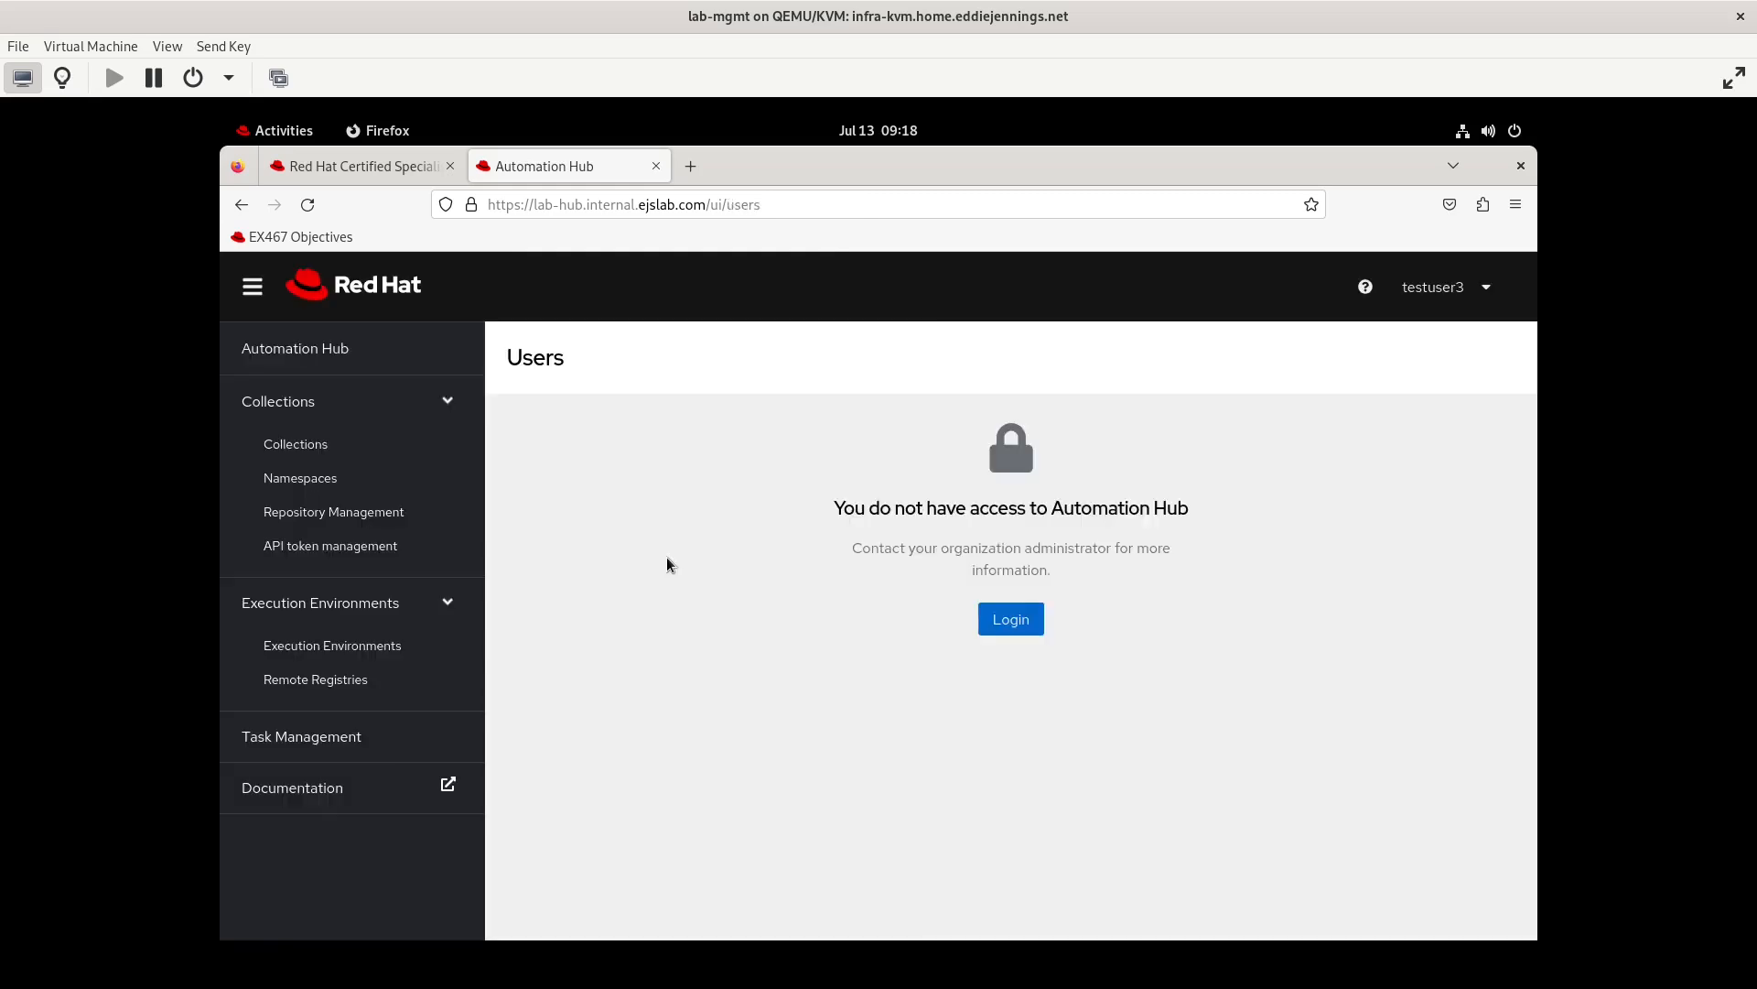
Browse the Namespaces list as testuser3, filter it by "test" and view the collections in the testgroup1 namespace
{"action": "left_click", "coordinate": [530, 411]}
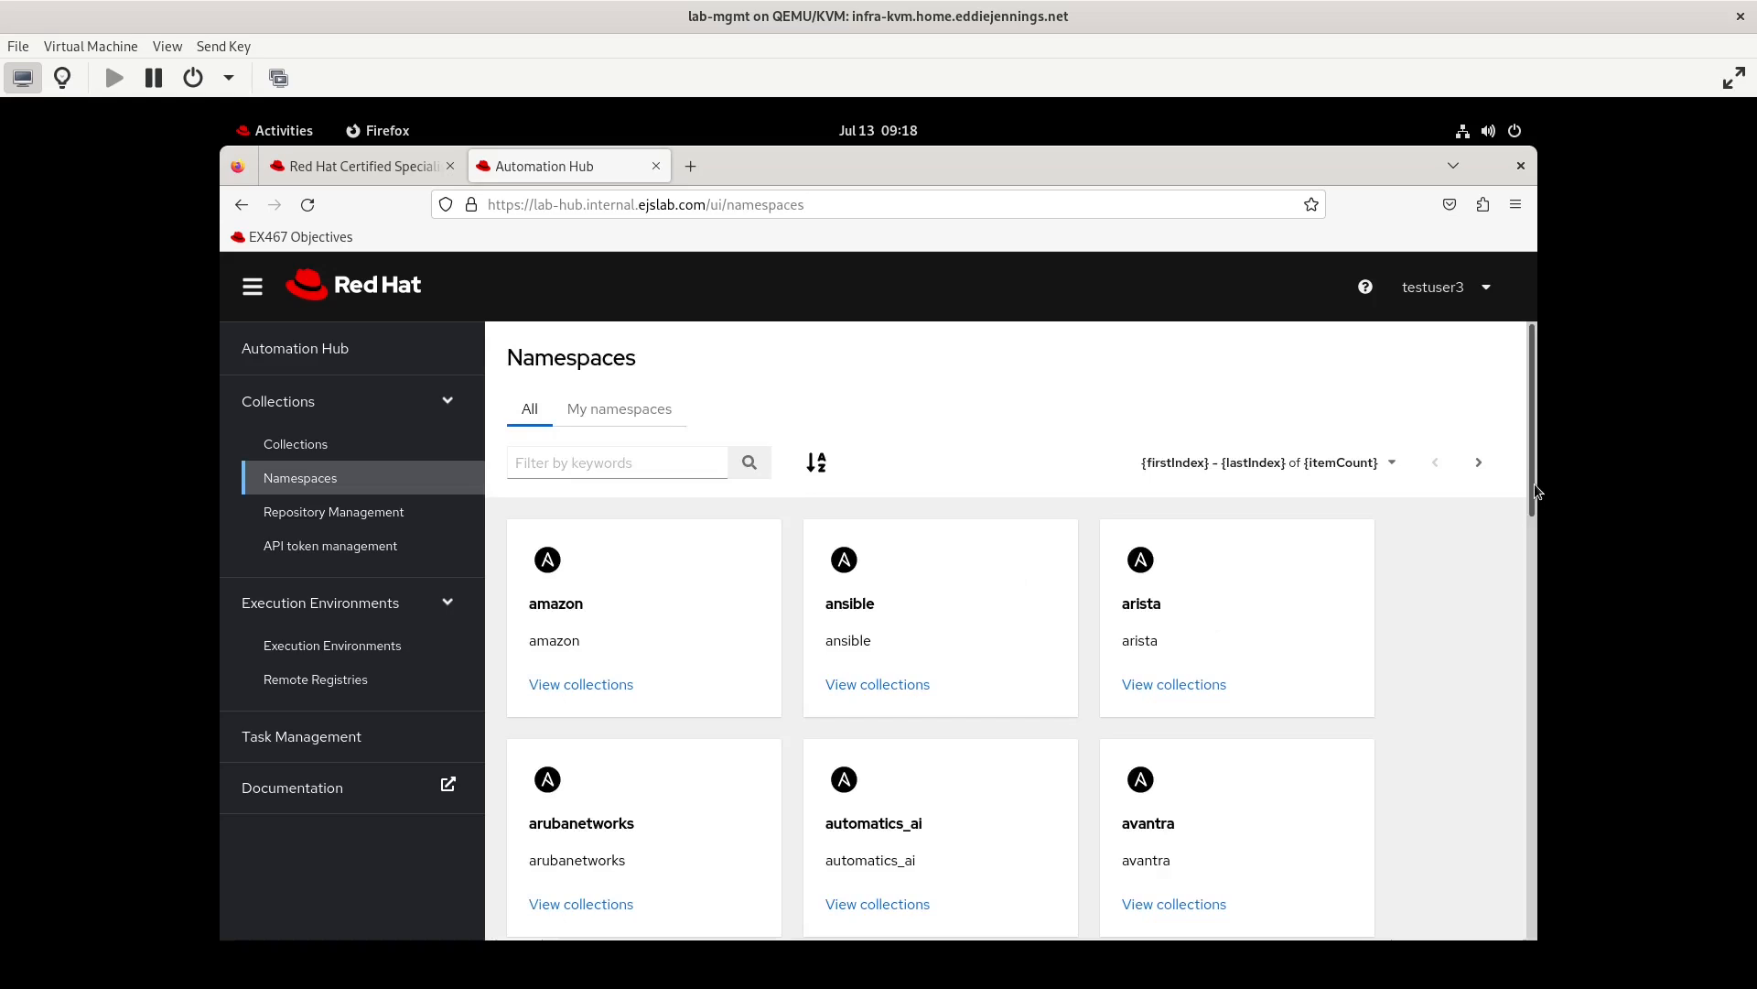
{"action": "left_click", "coordinate": [1479, 462]}
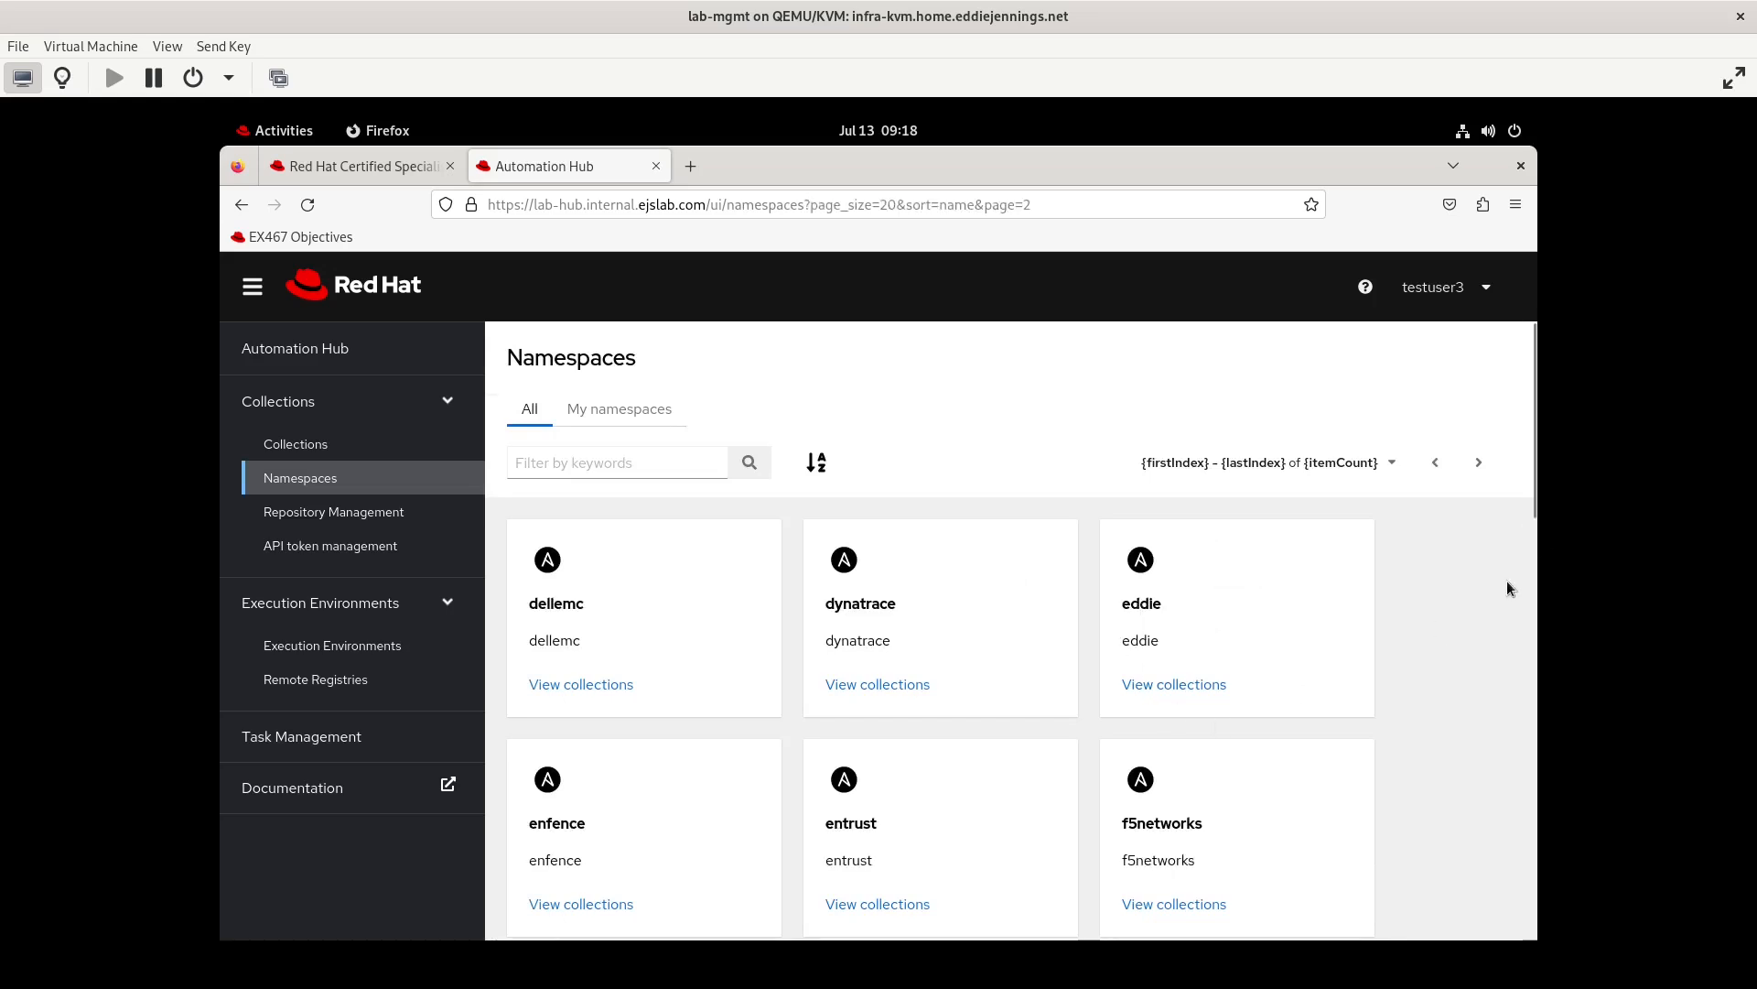
{"action": "left_click", "coordinate": [630, 466]}
{"action": "type", "text": "test"}
{"action": "key", "text": "Return"}
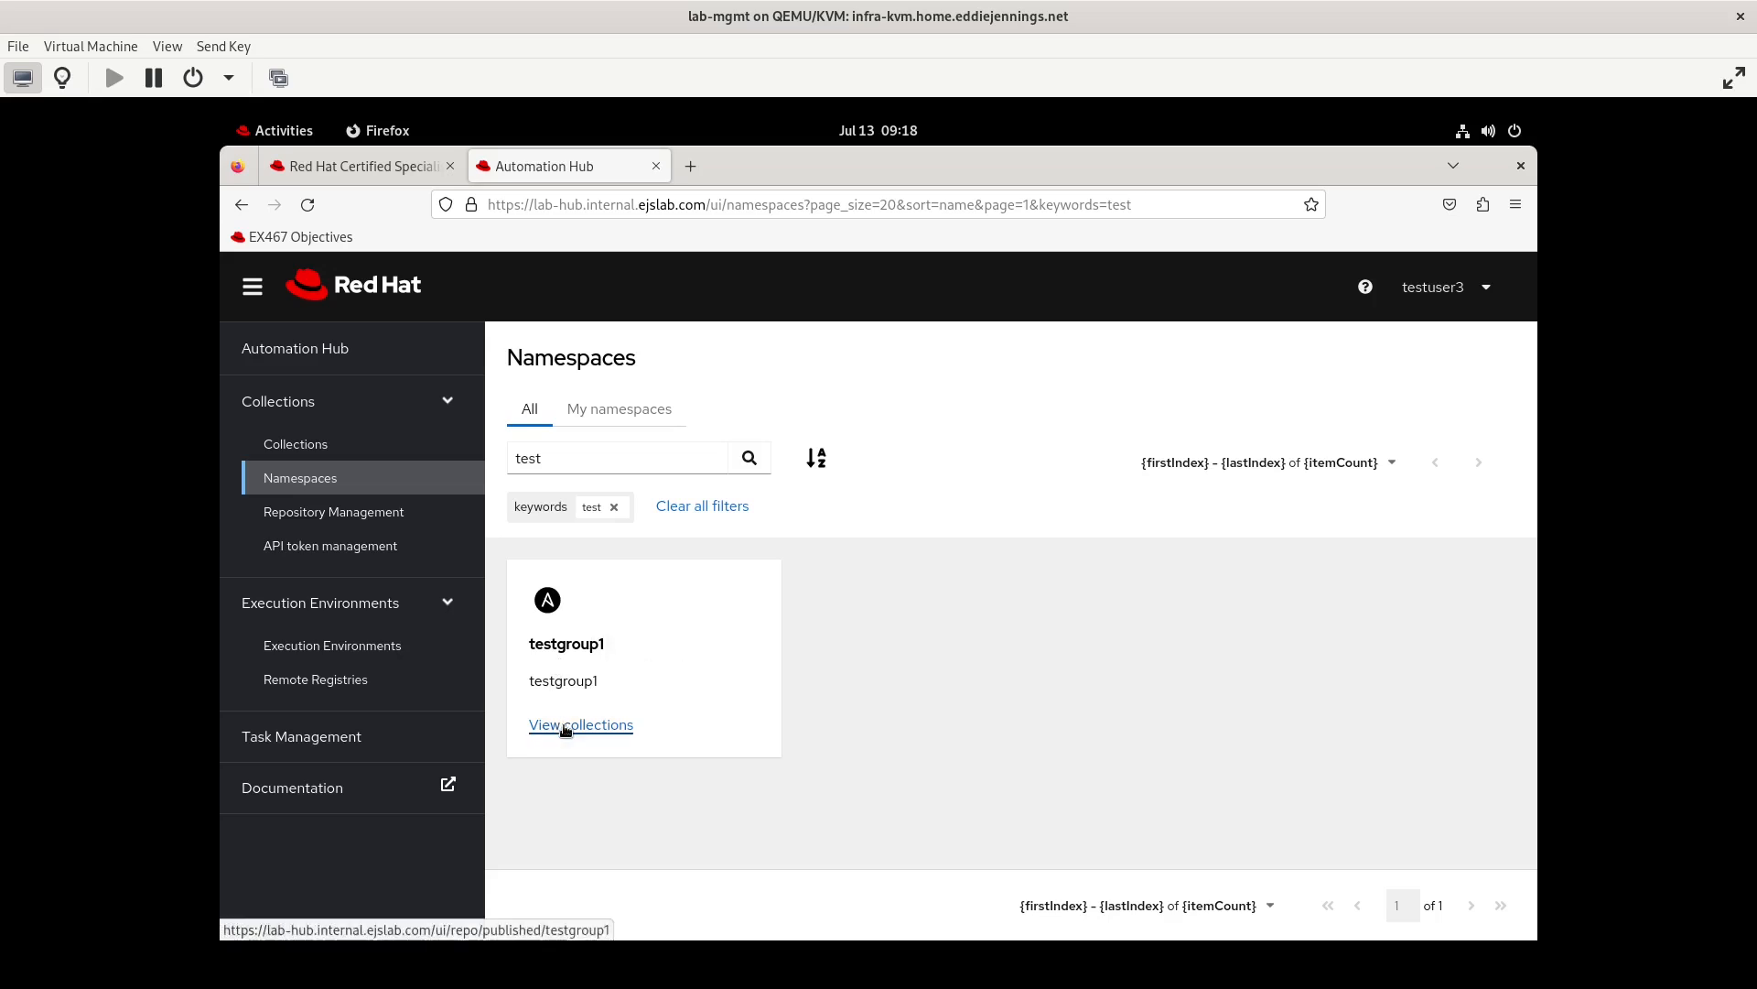
{"action": "left_click", "coordinate": [565, 726]}
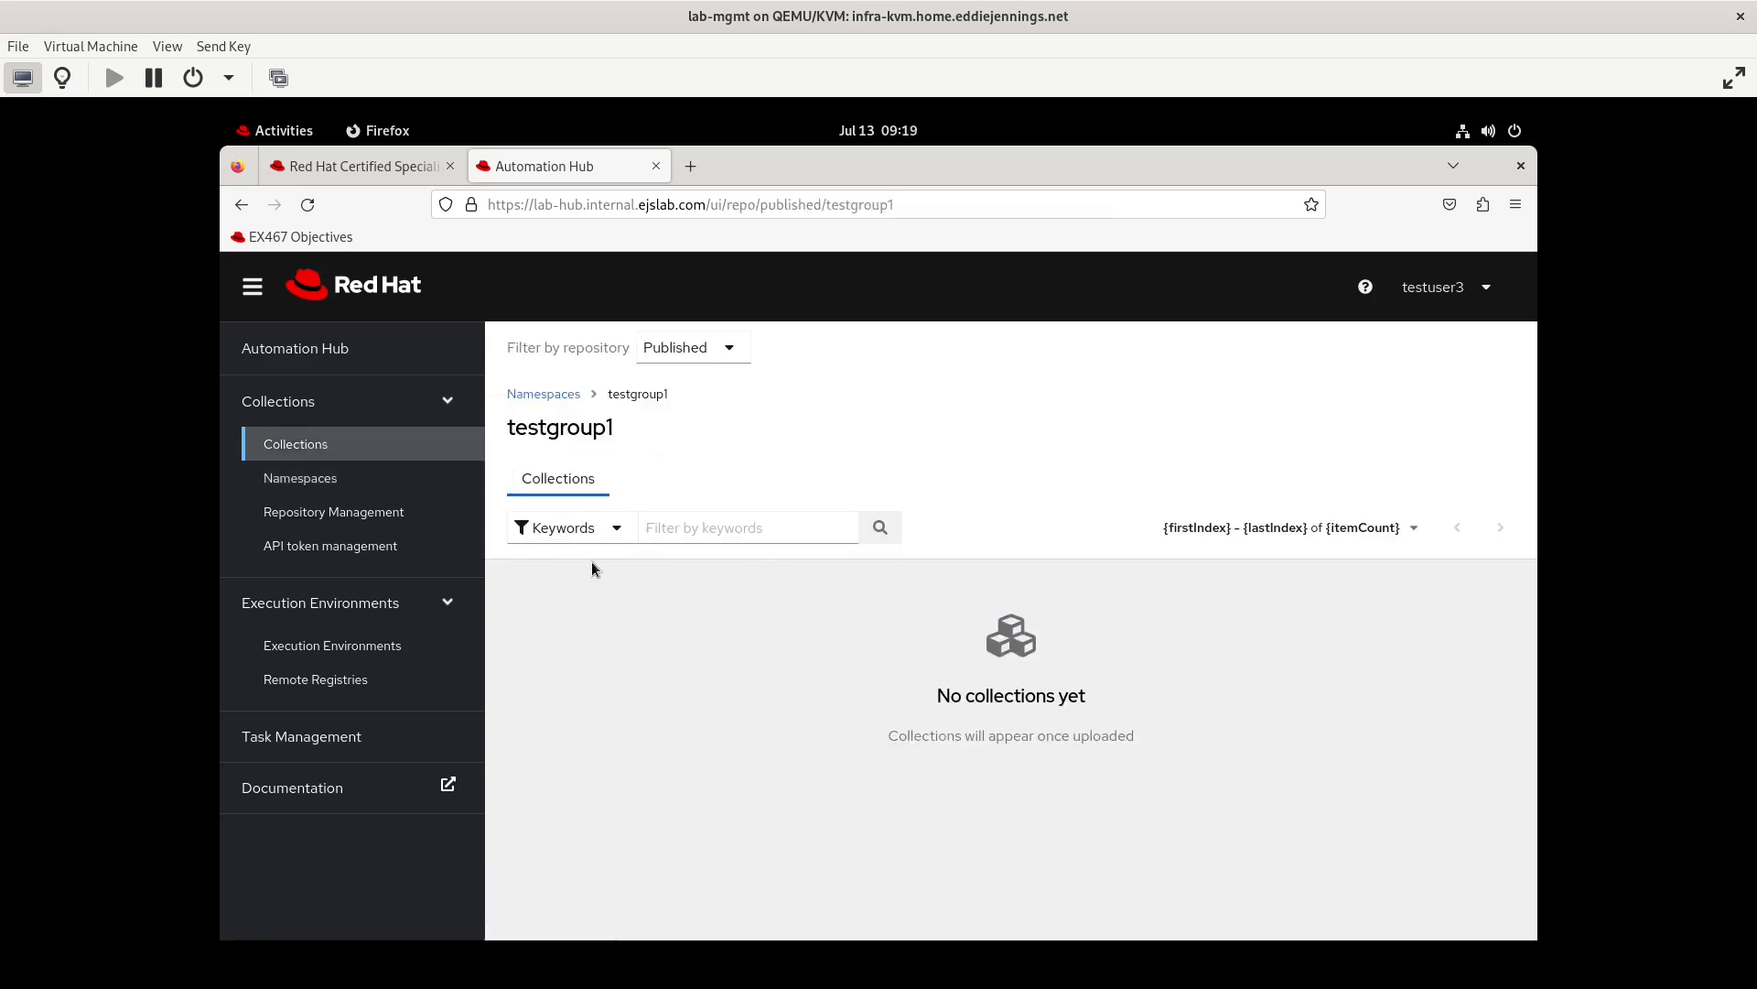
{"action": "left_click", "coordinate": [543, 394]}
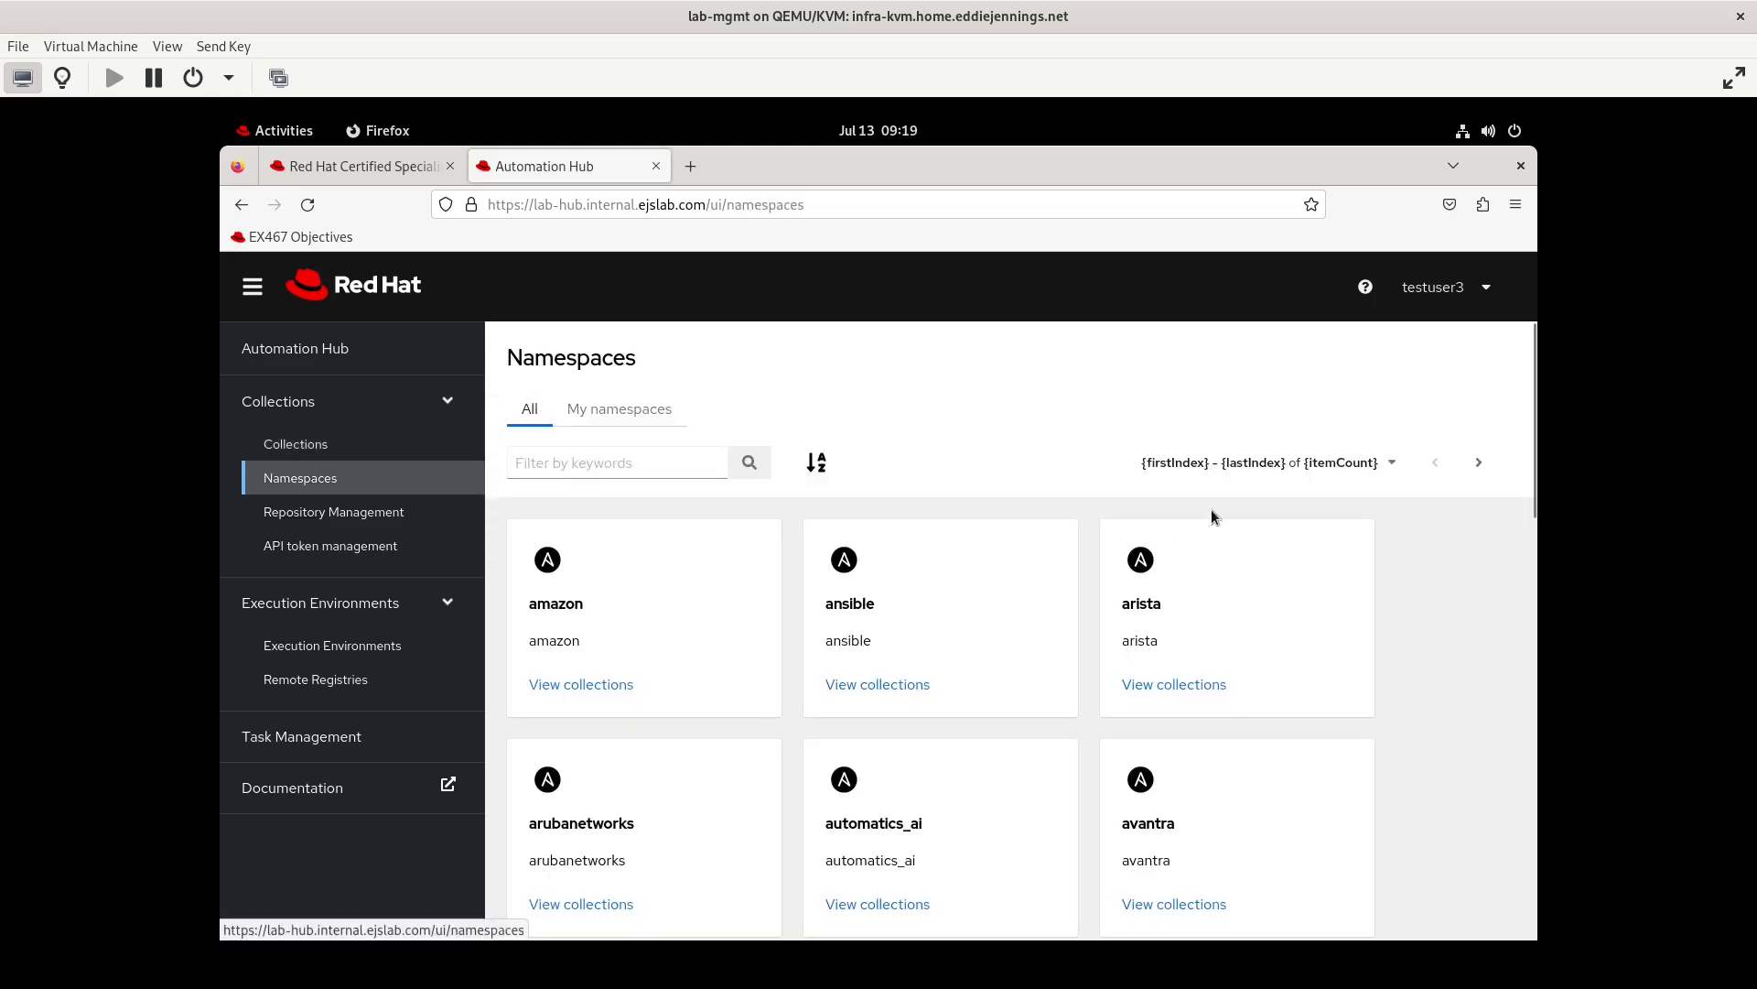
Log out of testuser3 and log in as testuser2 with the account password to view the testgroup1 namespace
{"action": "left_click", "coordinate": [1471, 307]}
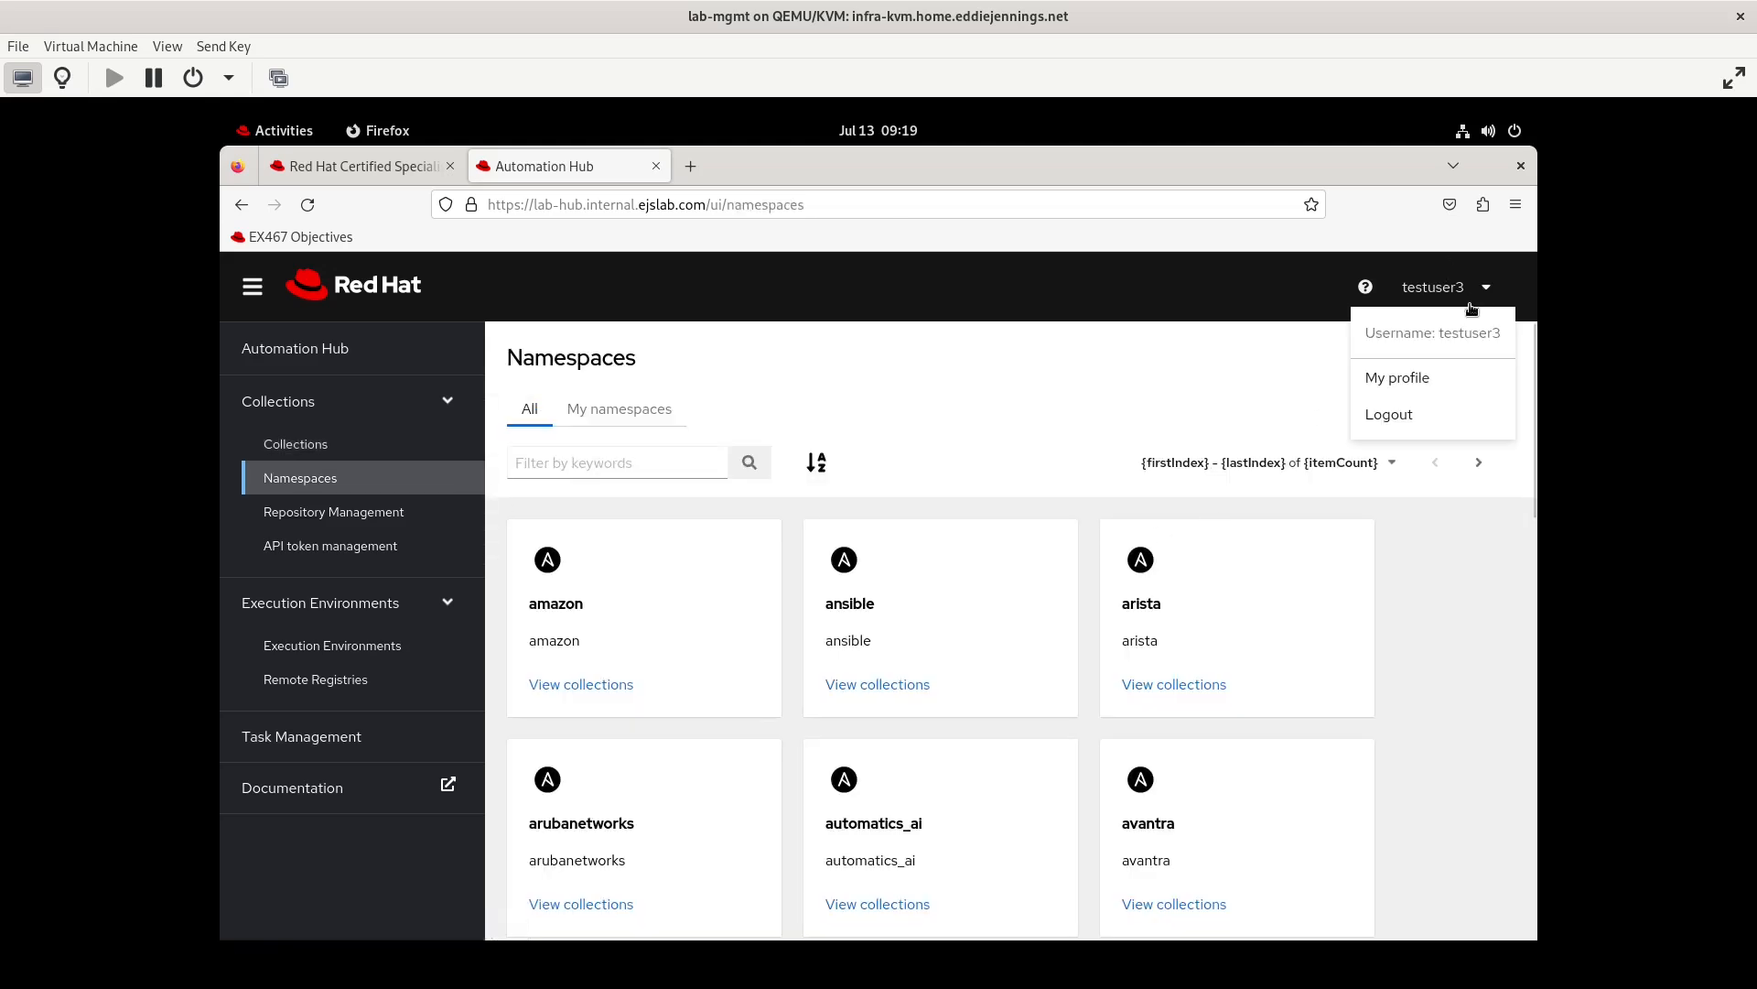
{"action": "left_click", "coordinate": [1415, 415]}
{"action": "type", "text": "te"}
{"action": "key", "text": "BackSpace"}
{"action": "key", "text": "BackSpace"}
{"action": "left_click", "coordinate": [620, 743]}
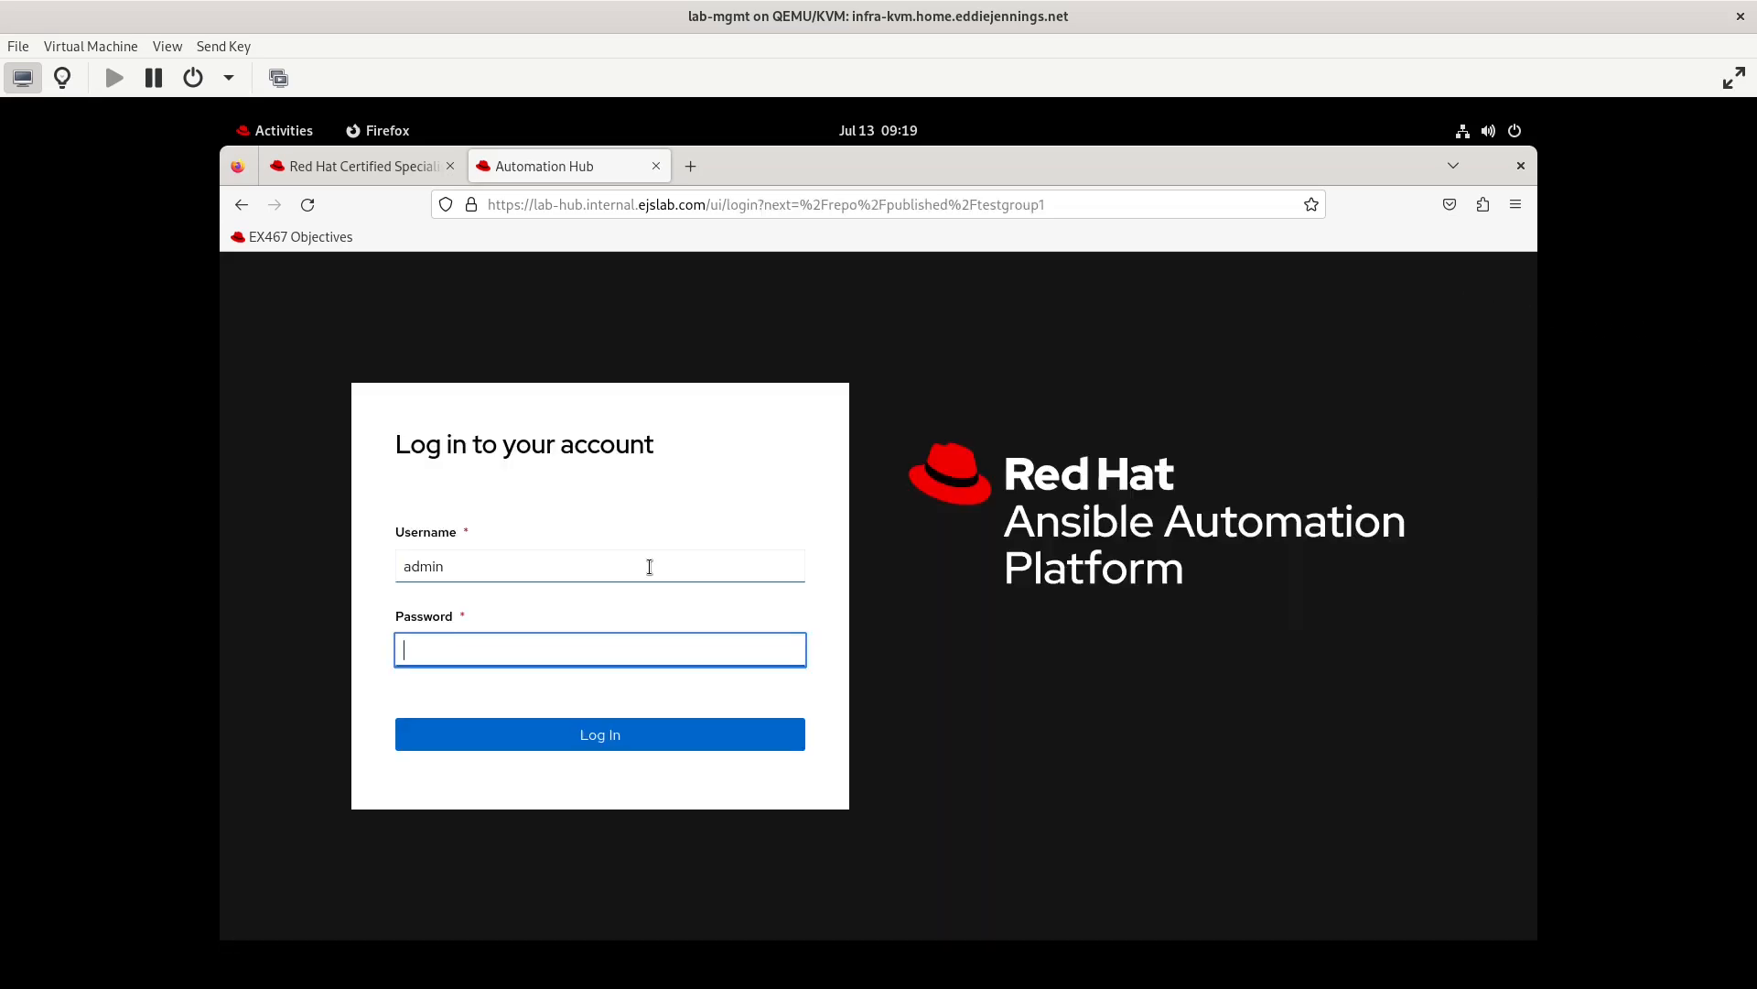
Switch from testuser2 to the admin account, logging in with the account password
{"action": "type", "text": "•••••••••"}
{"action": "key", "text": "Return"}
{"action": "type", "text": "•••••••••••"}
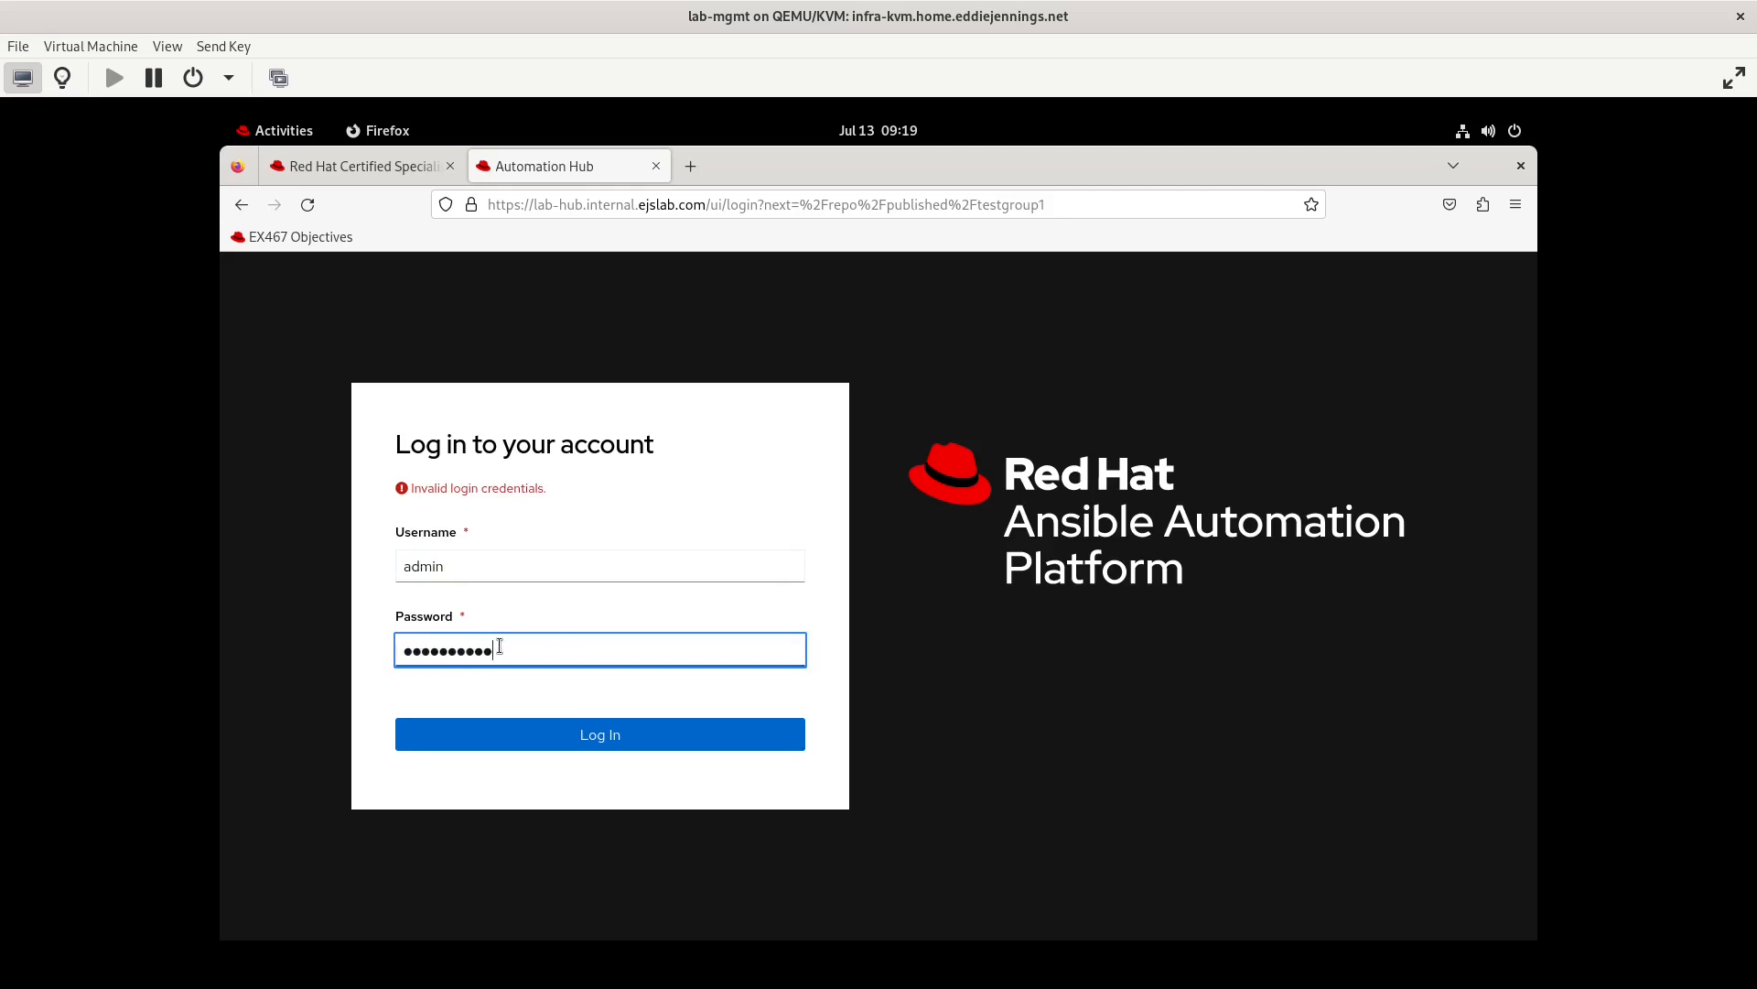
{"action": "key", "text": "Return"}
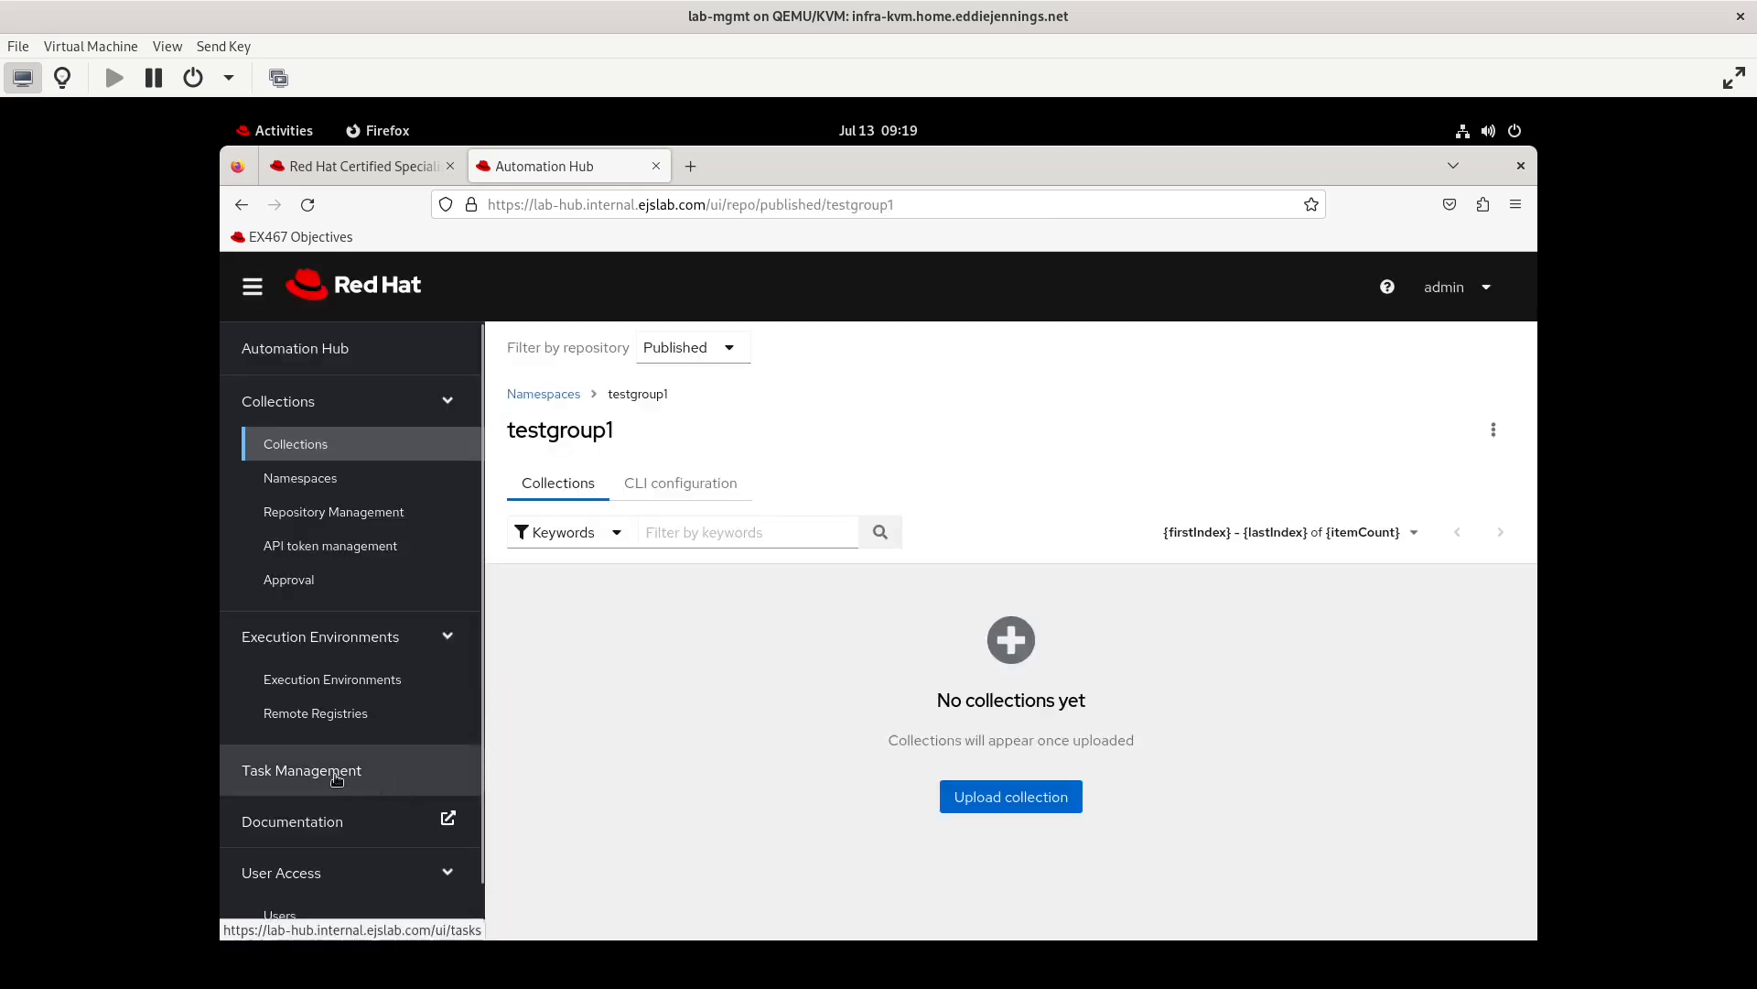
Check the EX467 objectives on managing Private Automation Hub access and open testgroup2's group permissions for editing
{"action": "scroll", "coordinate": [336, 778], "scroll_direction": "down", "scroll_amount": 1}
{"action": "left_click", "coordinate": [294, 895]}
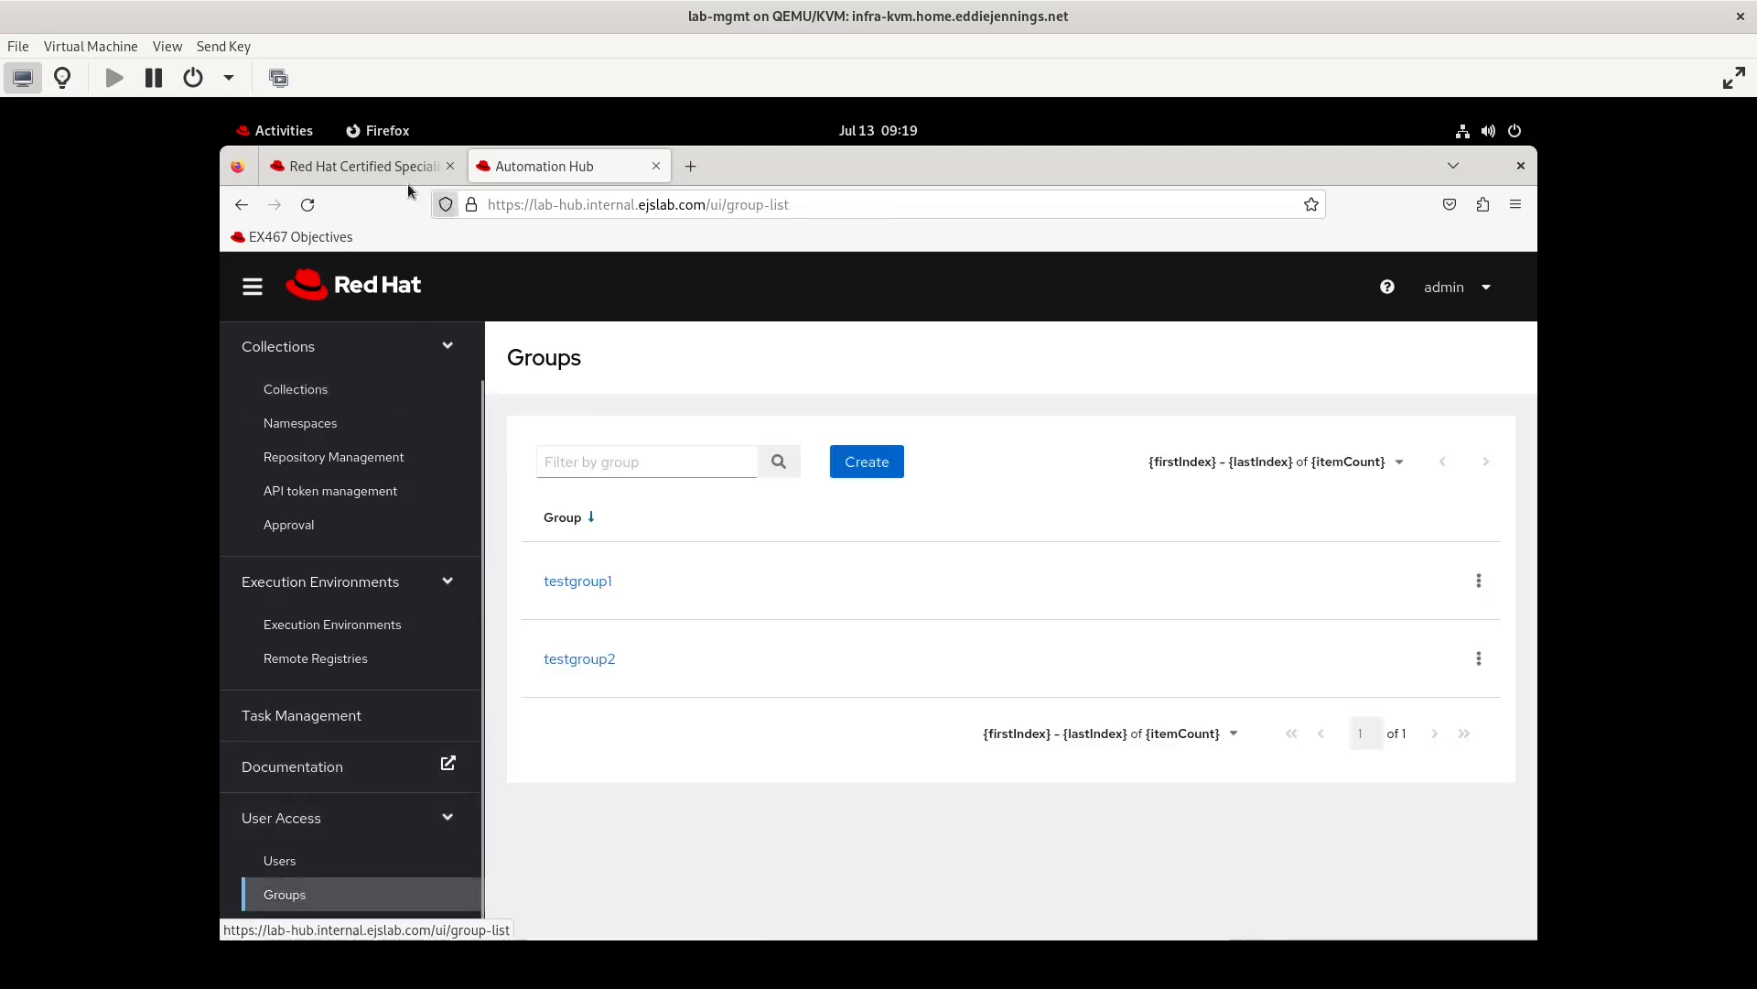
{"action": "left_click", "coordinate": [311, 170]}
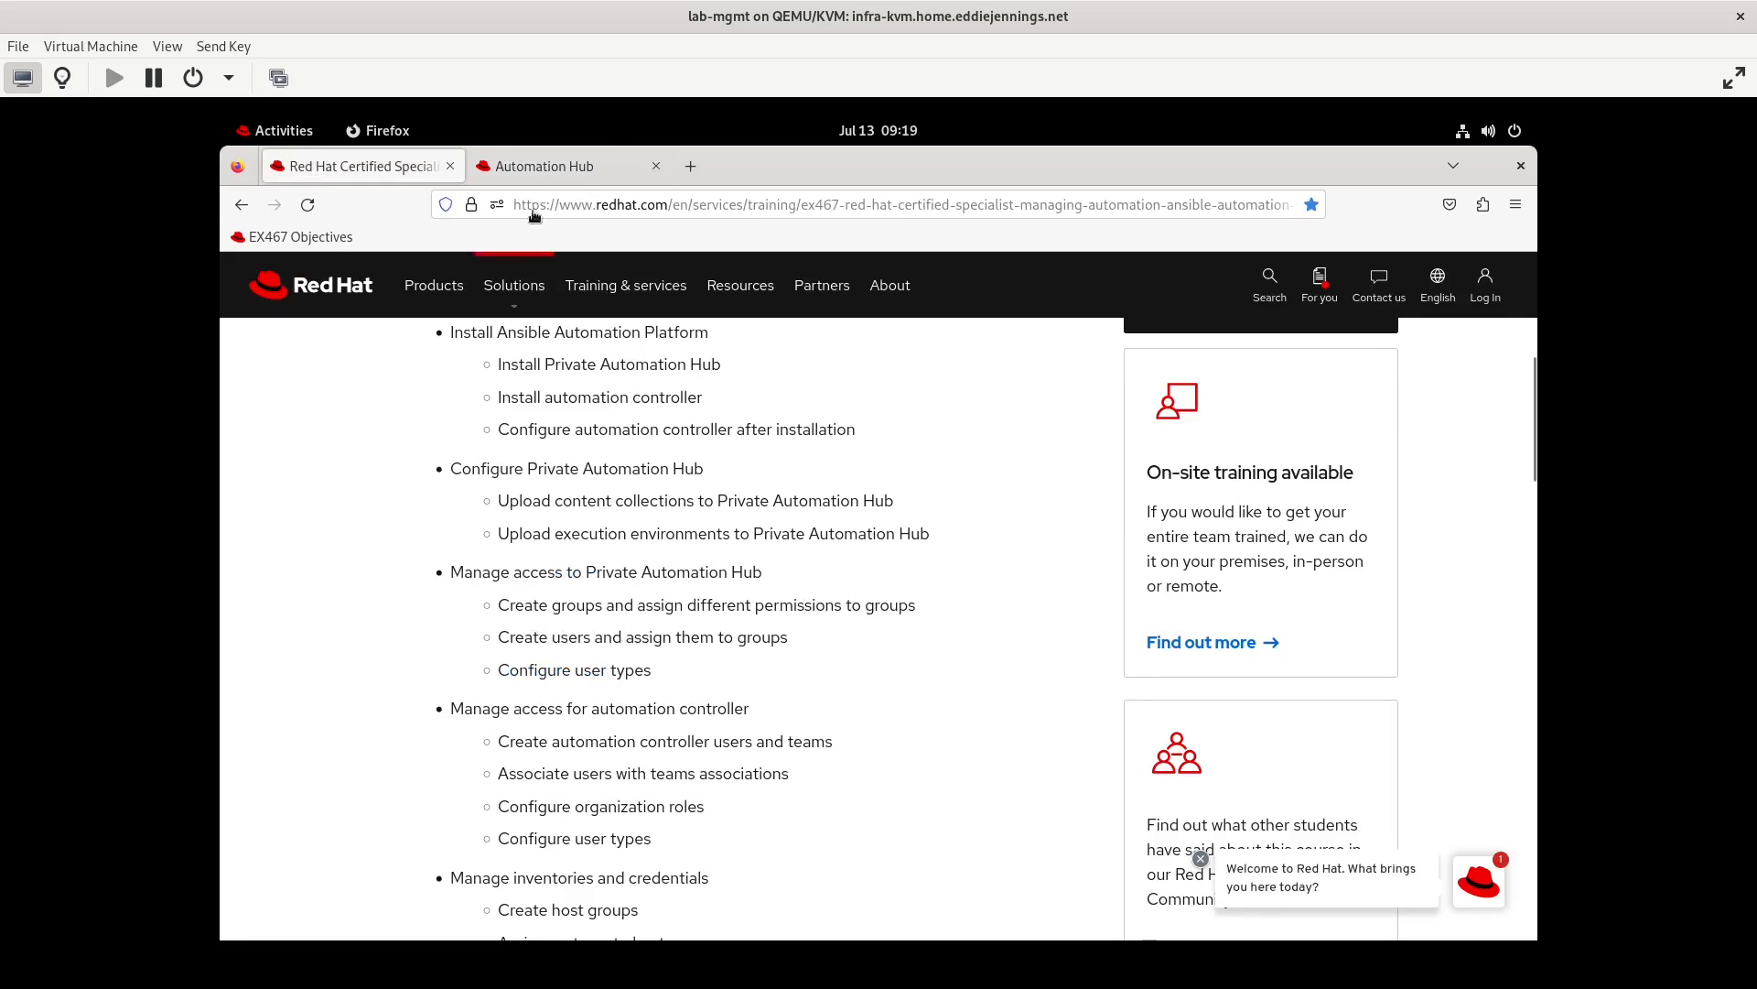
{"action": "left_click", "coordinate": [516, 181]}
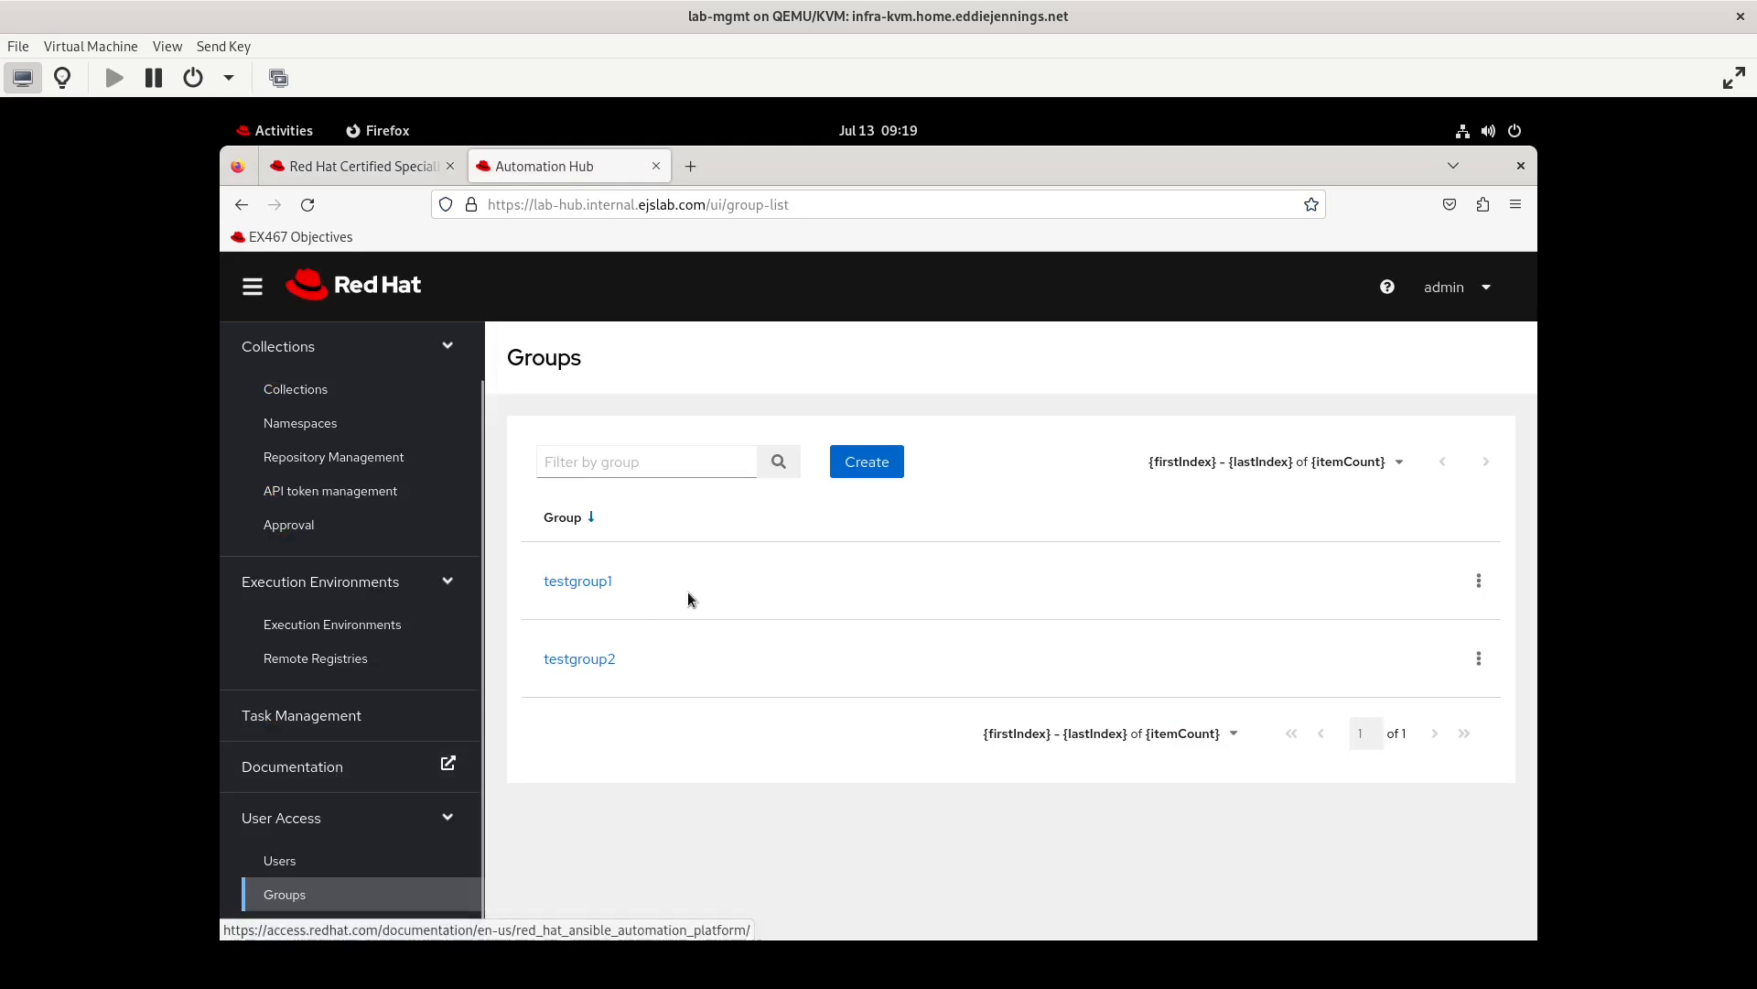
{"action": "left_click", "coordinate": [590, 667]}
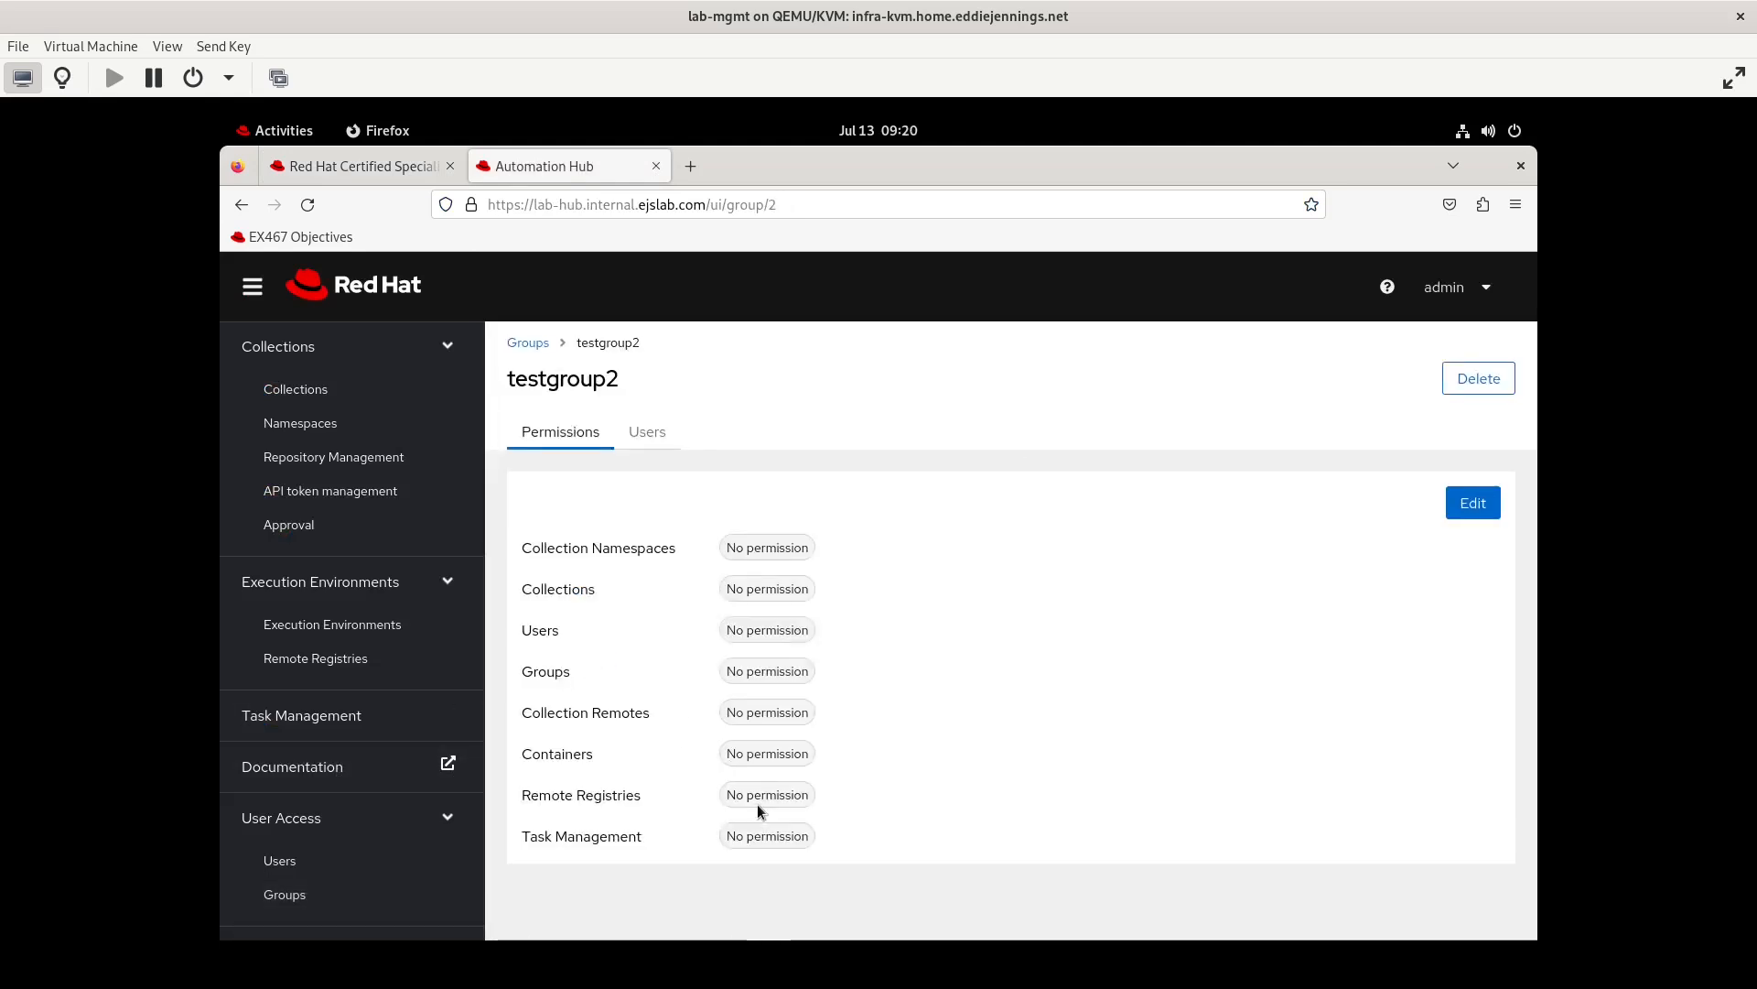
{"action": "left_click", "coordinate": [1473, 502]}
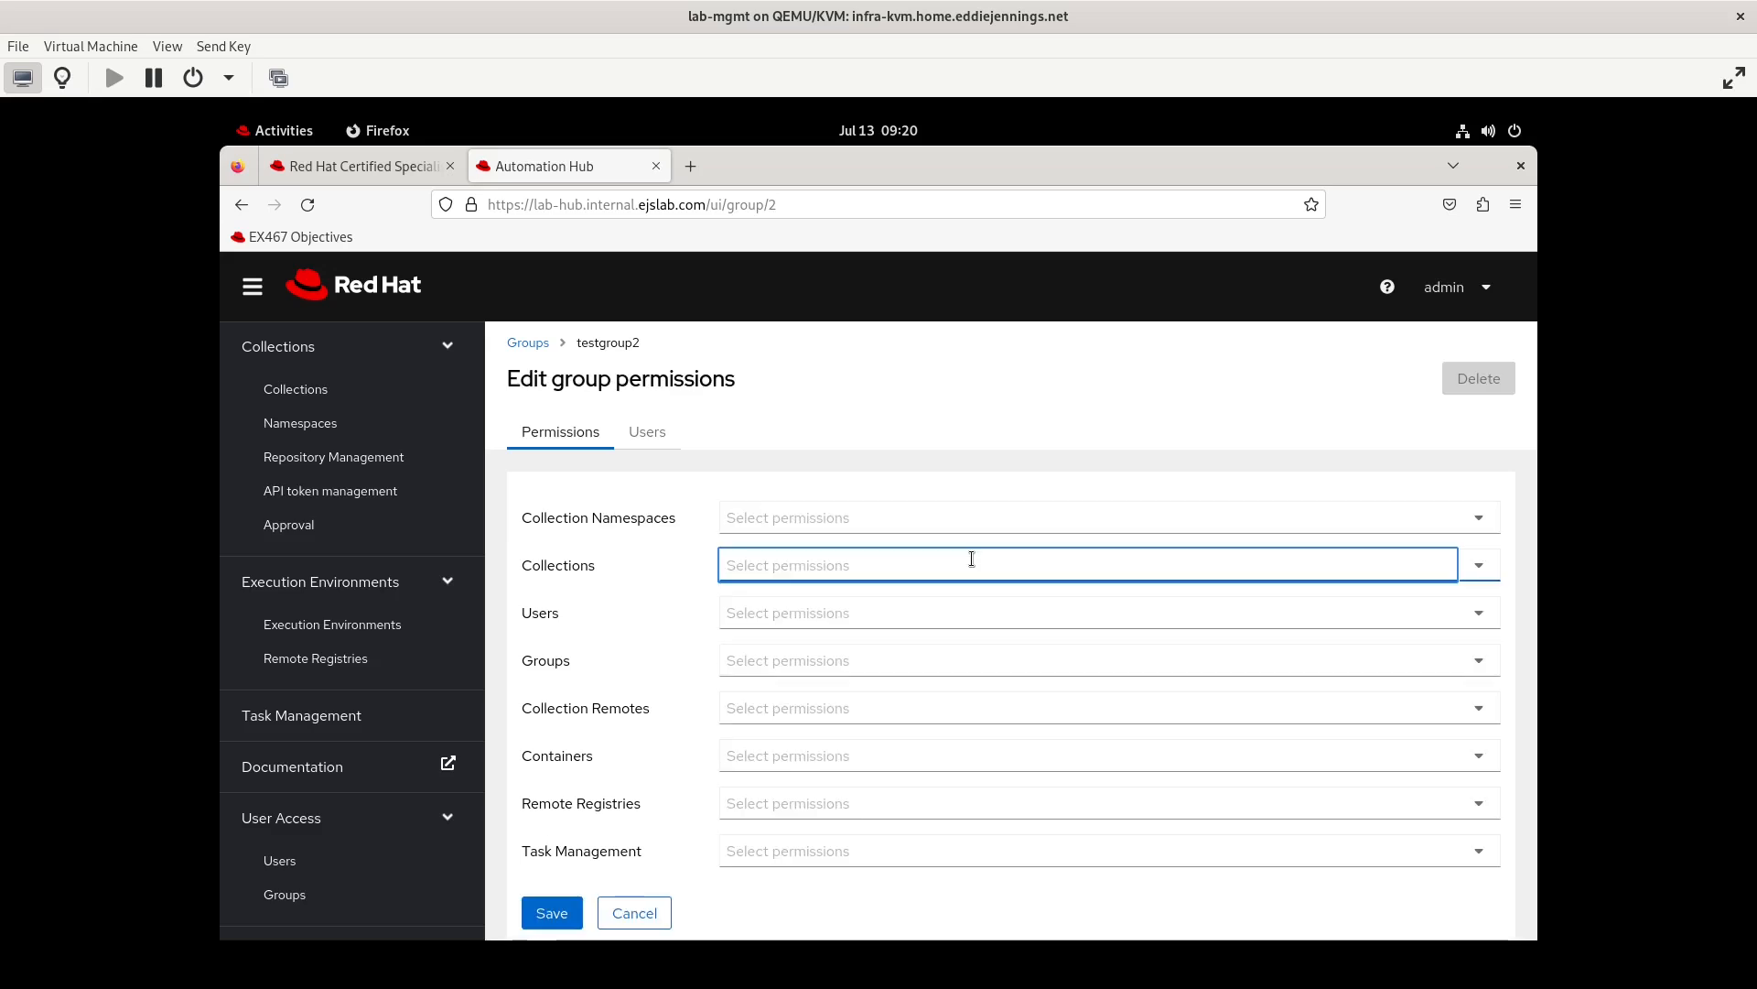
Examine the permission options offered for testgroup2 in each category, from Collection Namespaces through Containers to Task Management
{"action": "left_click", "coordinate": [972, 560]}
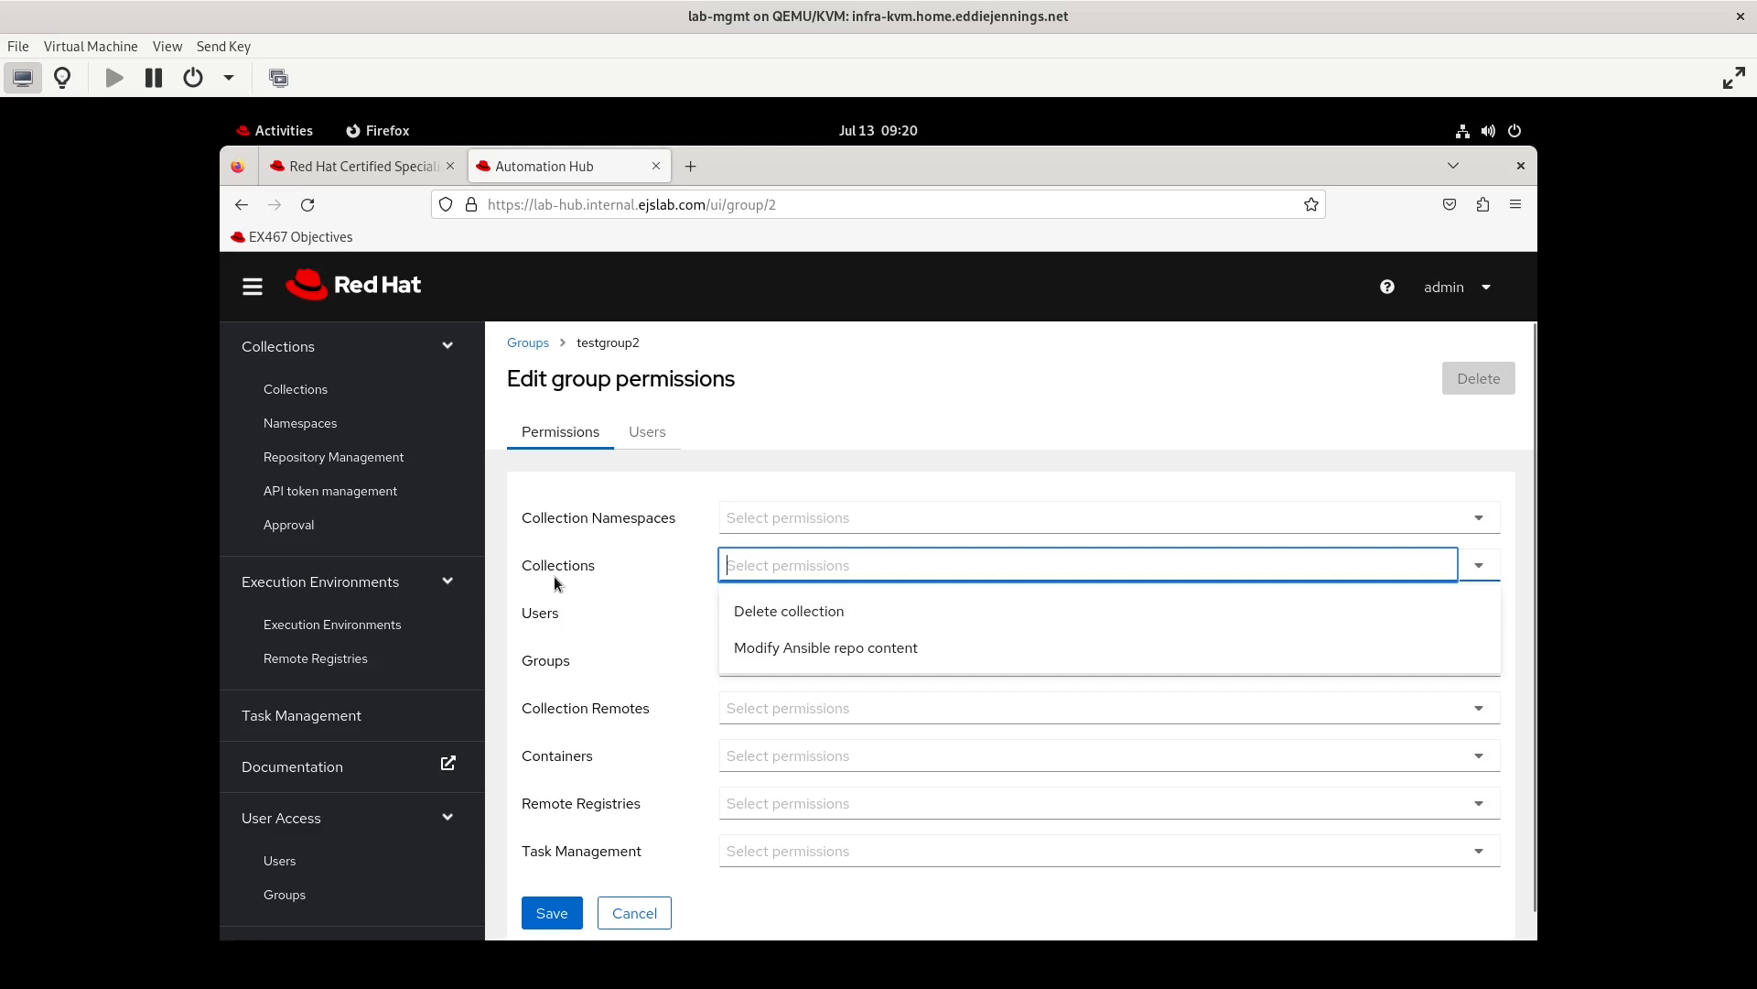
{"action": "left_click", "coordinate": [760, 512]}
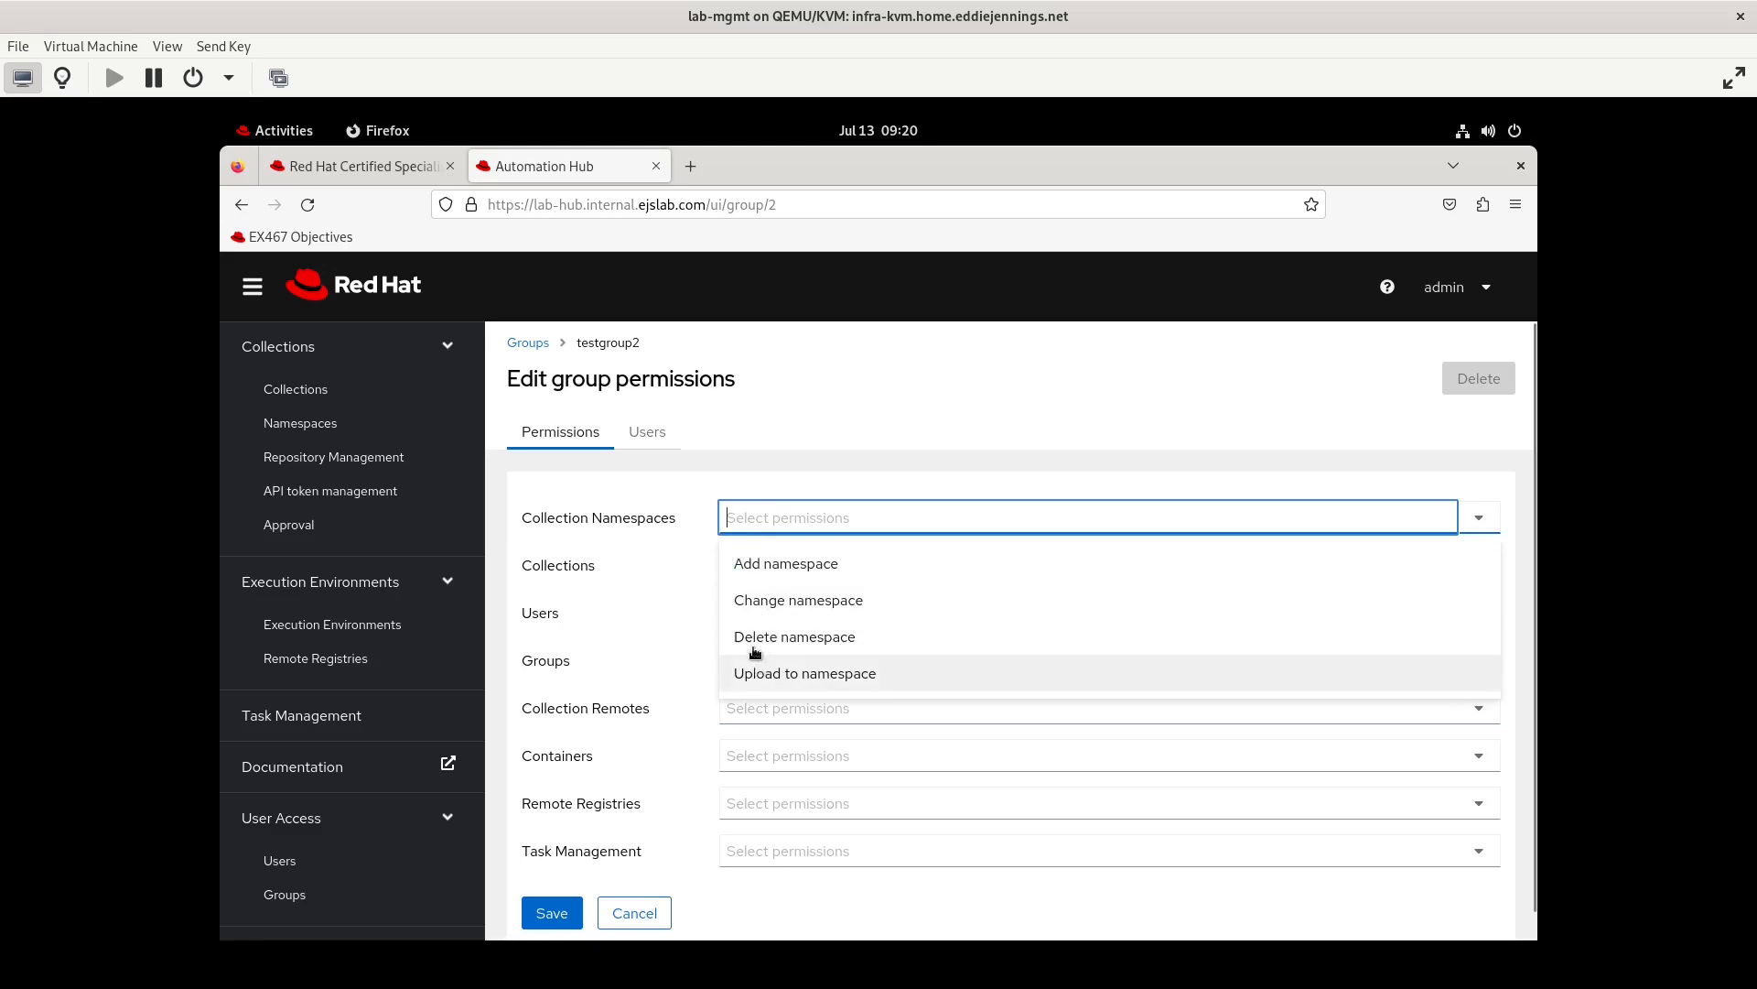
{"action": "left_click", "coordinate": [576, 573]}
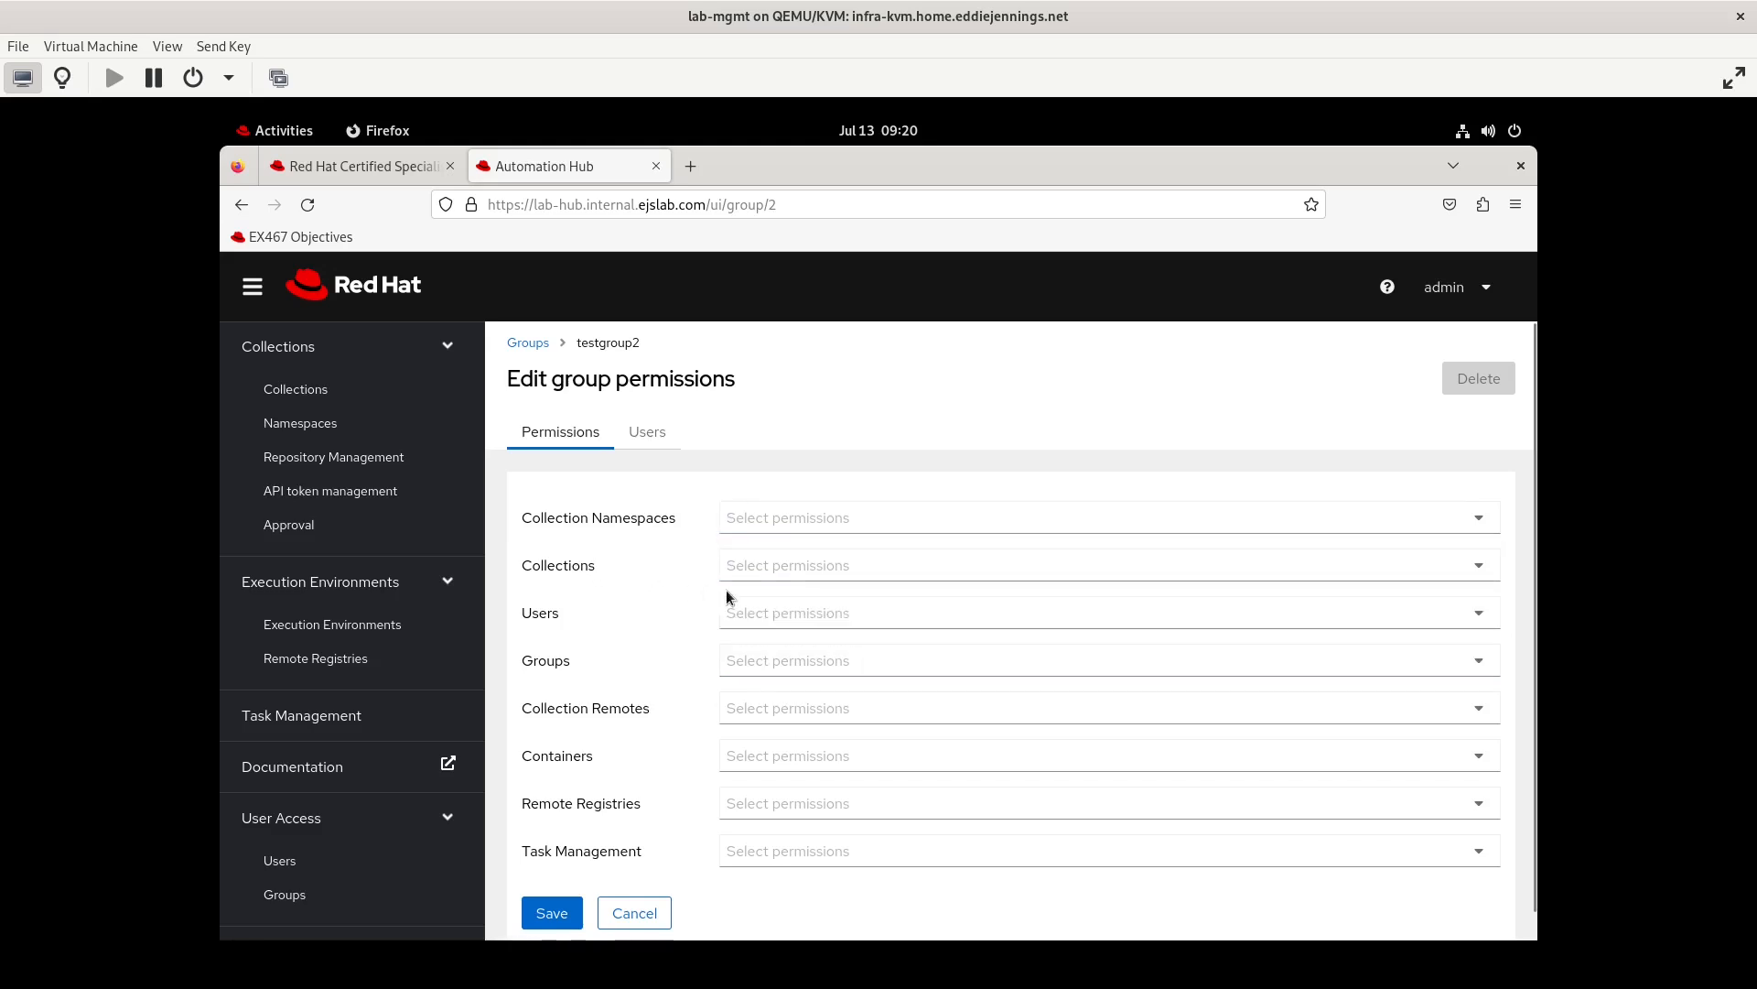
{"action": "left_click", "coordinate": [774, 568]}
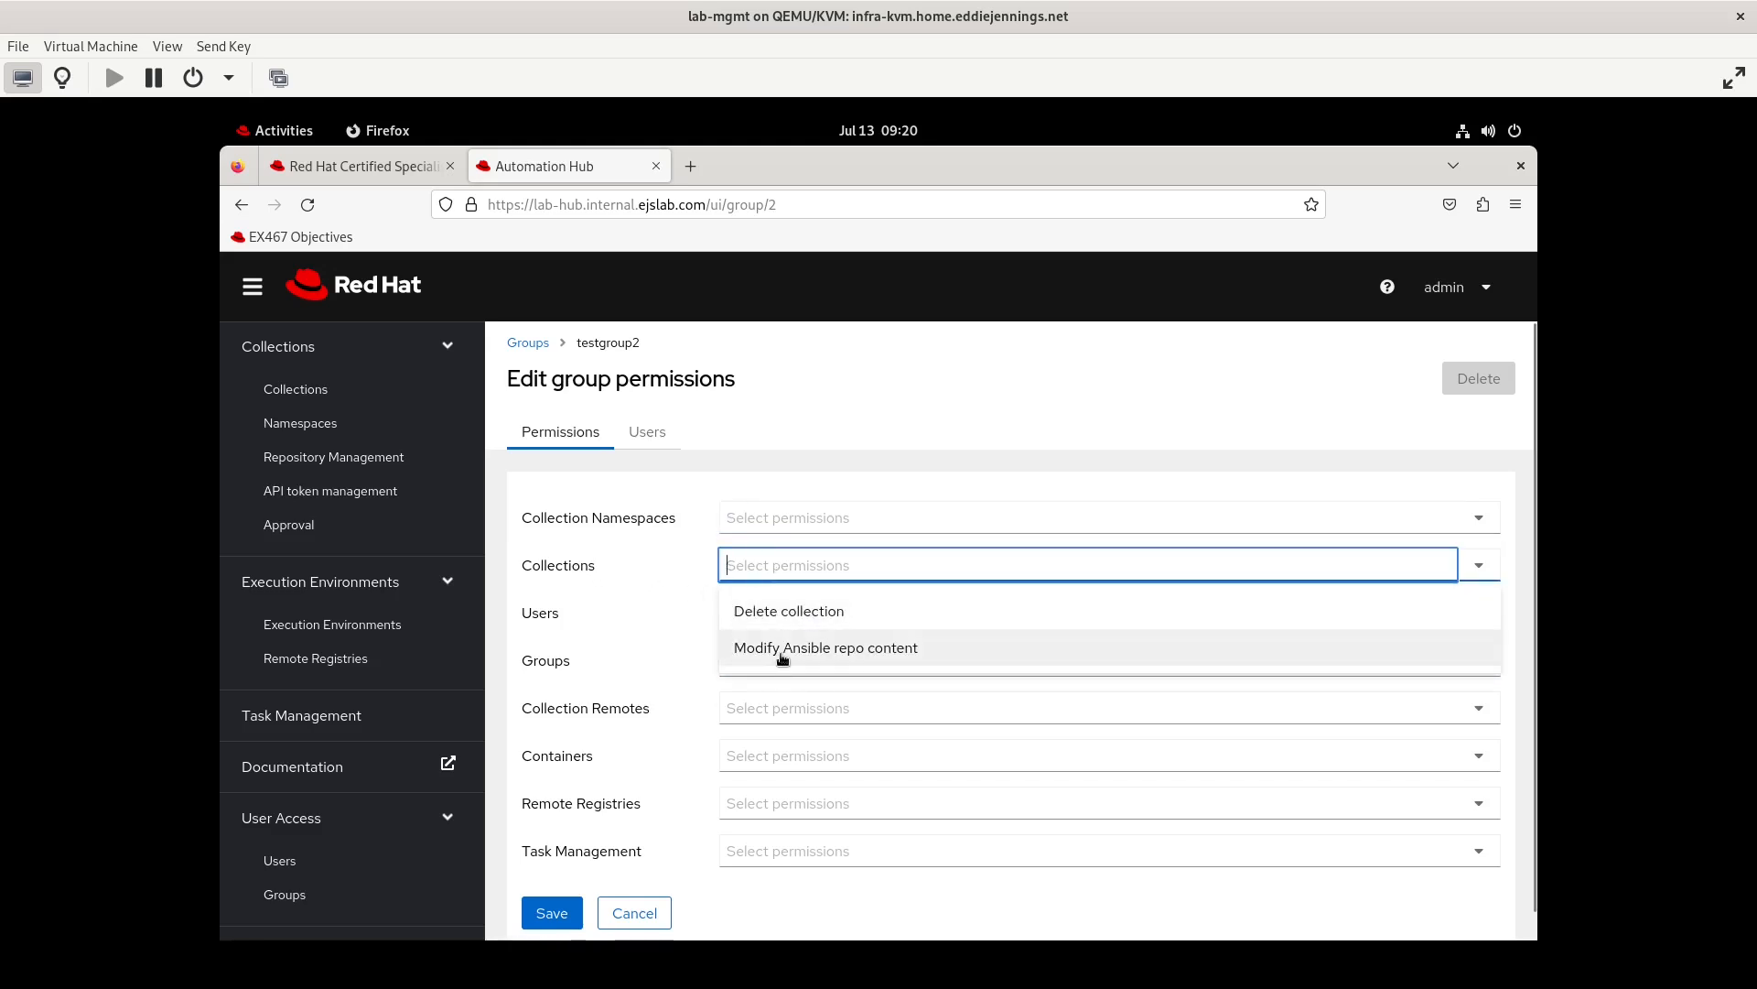
{"action": "left_click", "coordinate": [613, 633]}
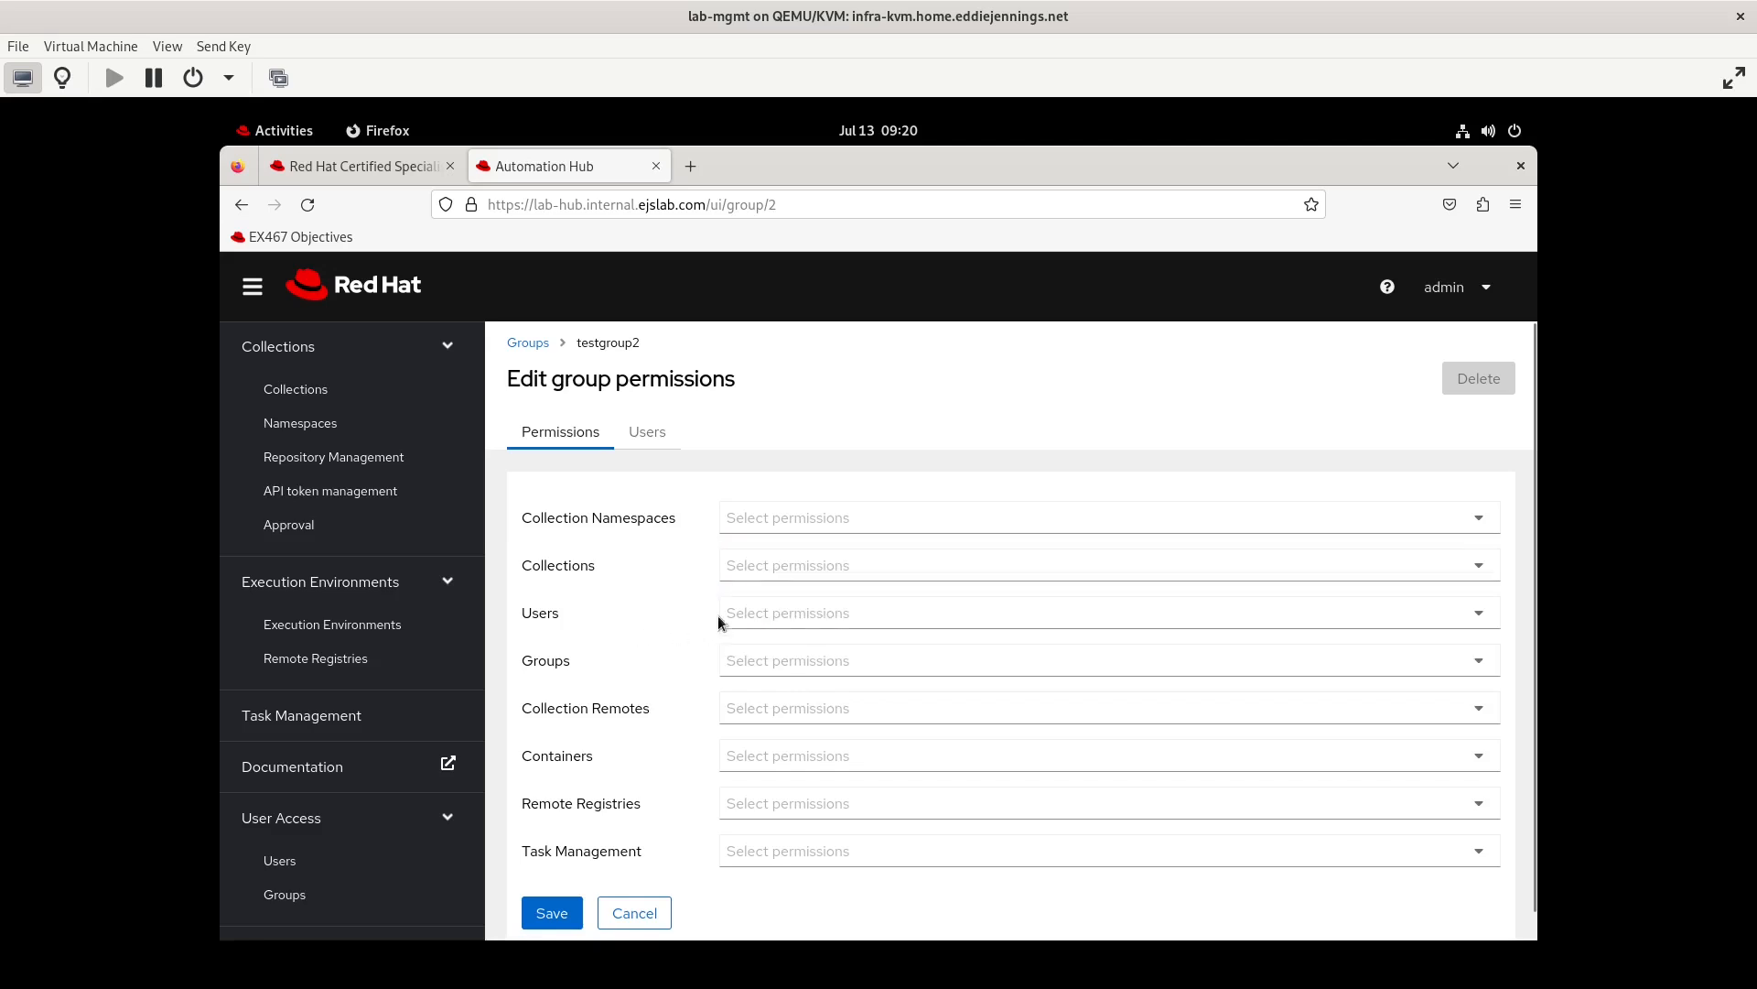
{"action": "left_click", "coordinate": [763, 606]}
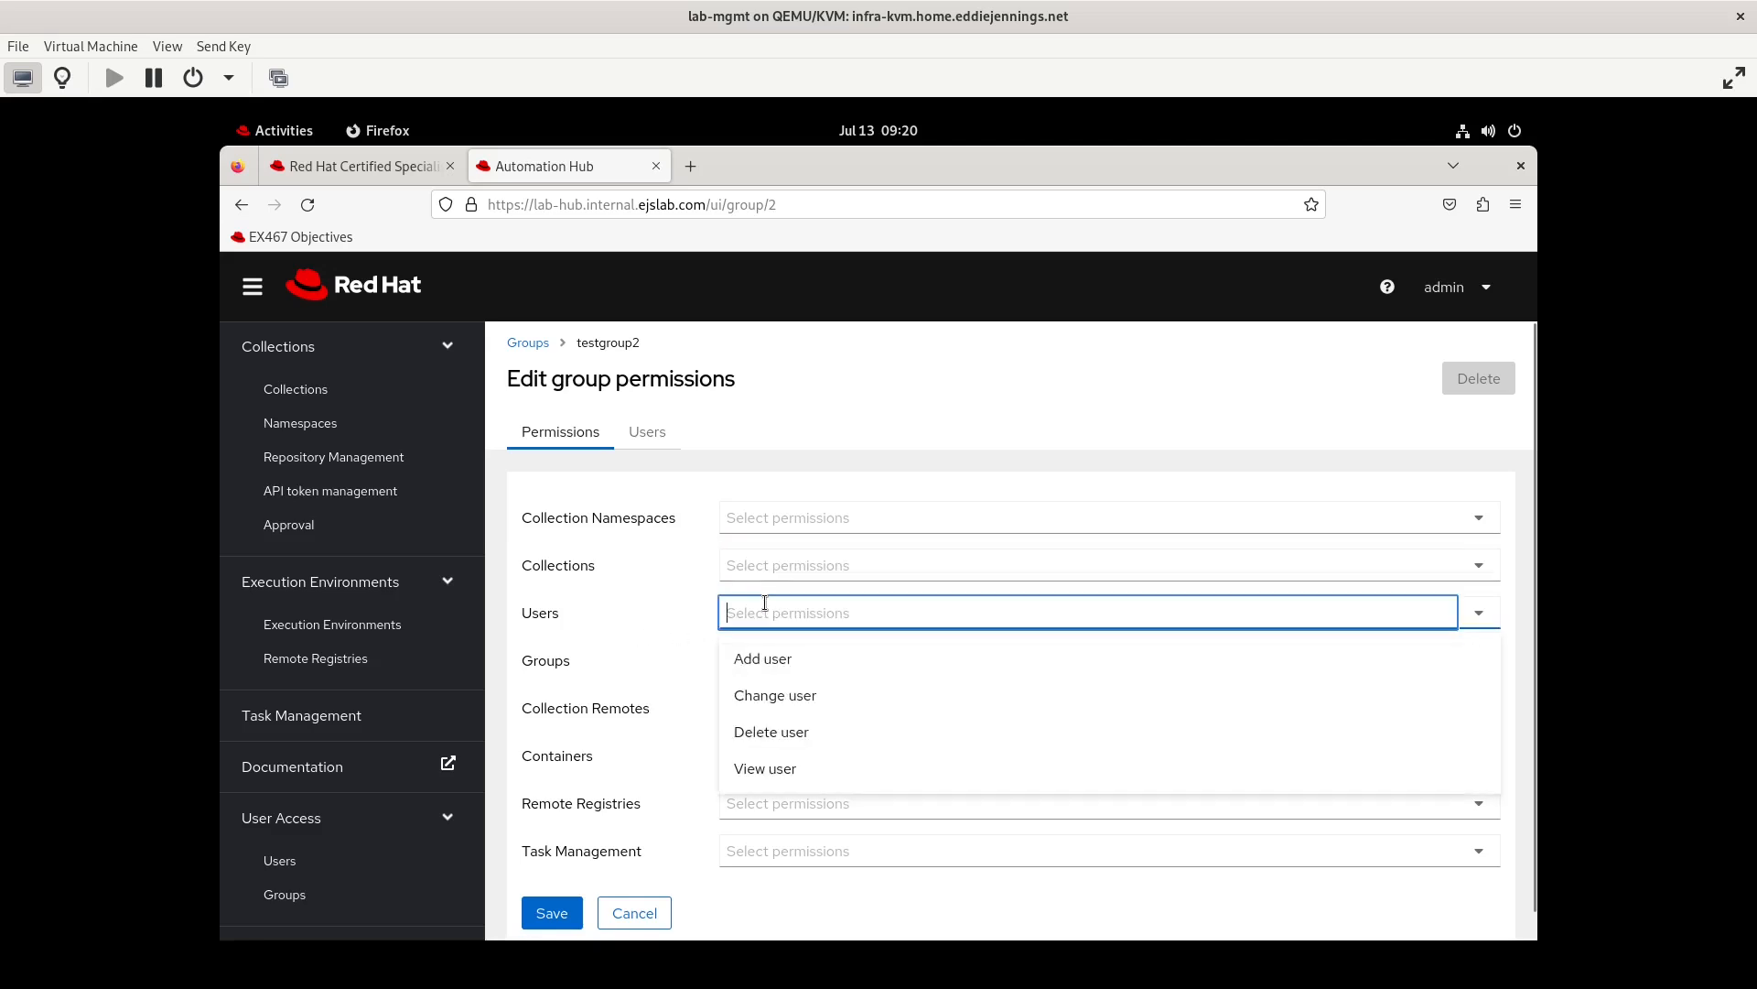
{"action": "left_click", "coordinate": [617, 664]}
{"action": "left_click", "coordinate": [788, 663]}
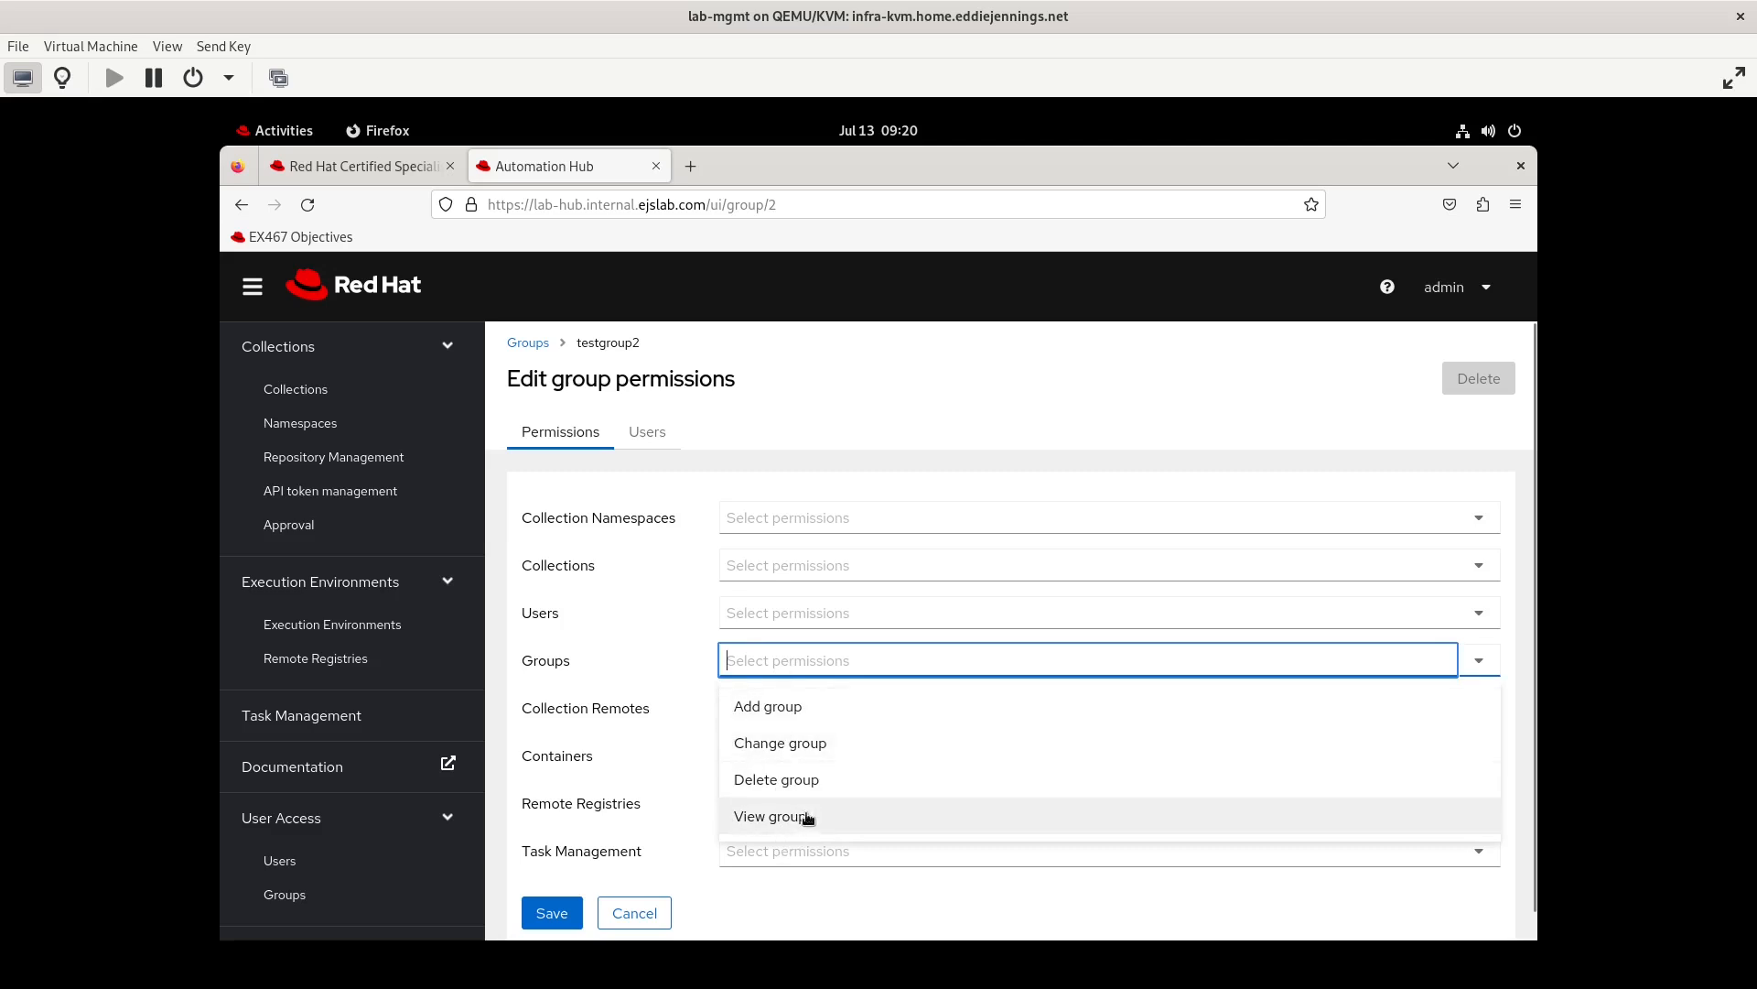
{"action": "left_click", "coordinate": [751, 664]}
{"action": "left_click", "coordinate": [751, 664]}
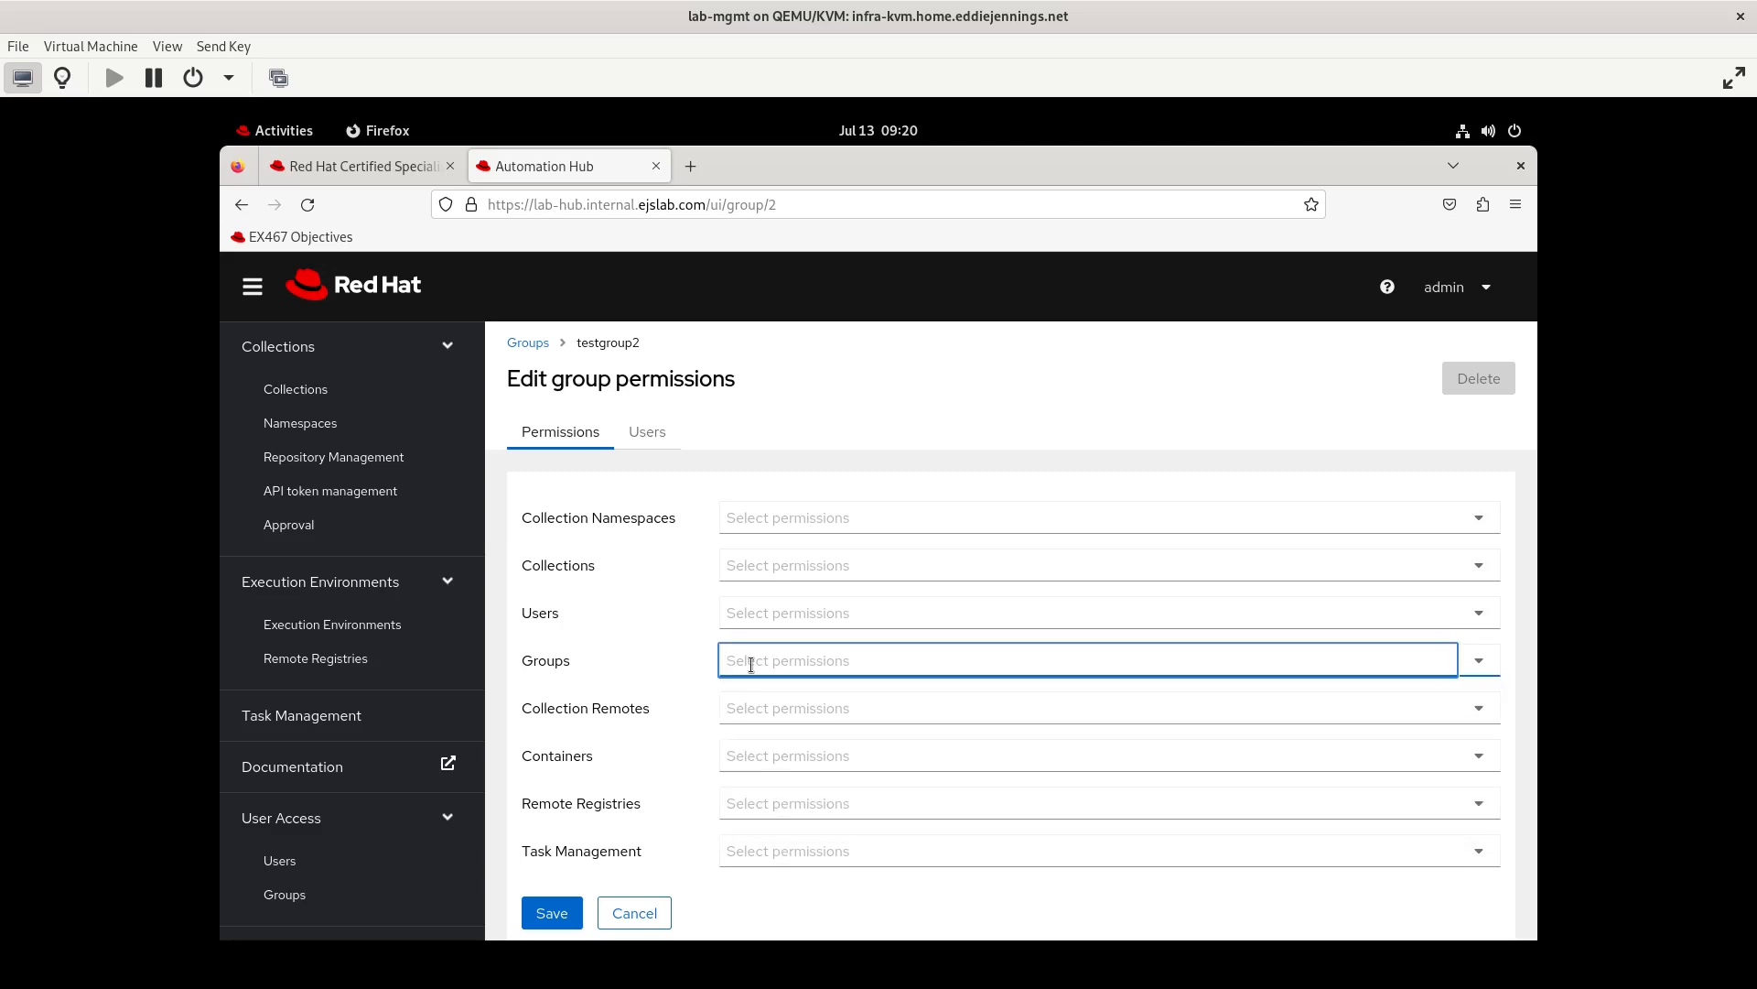
{"action": "left_click", "coordinate": [762, 719]}
{"action": "left_click", "coordinate": [620, 757]}
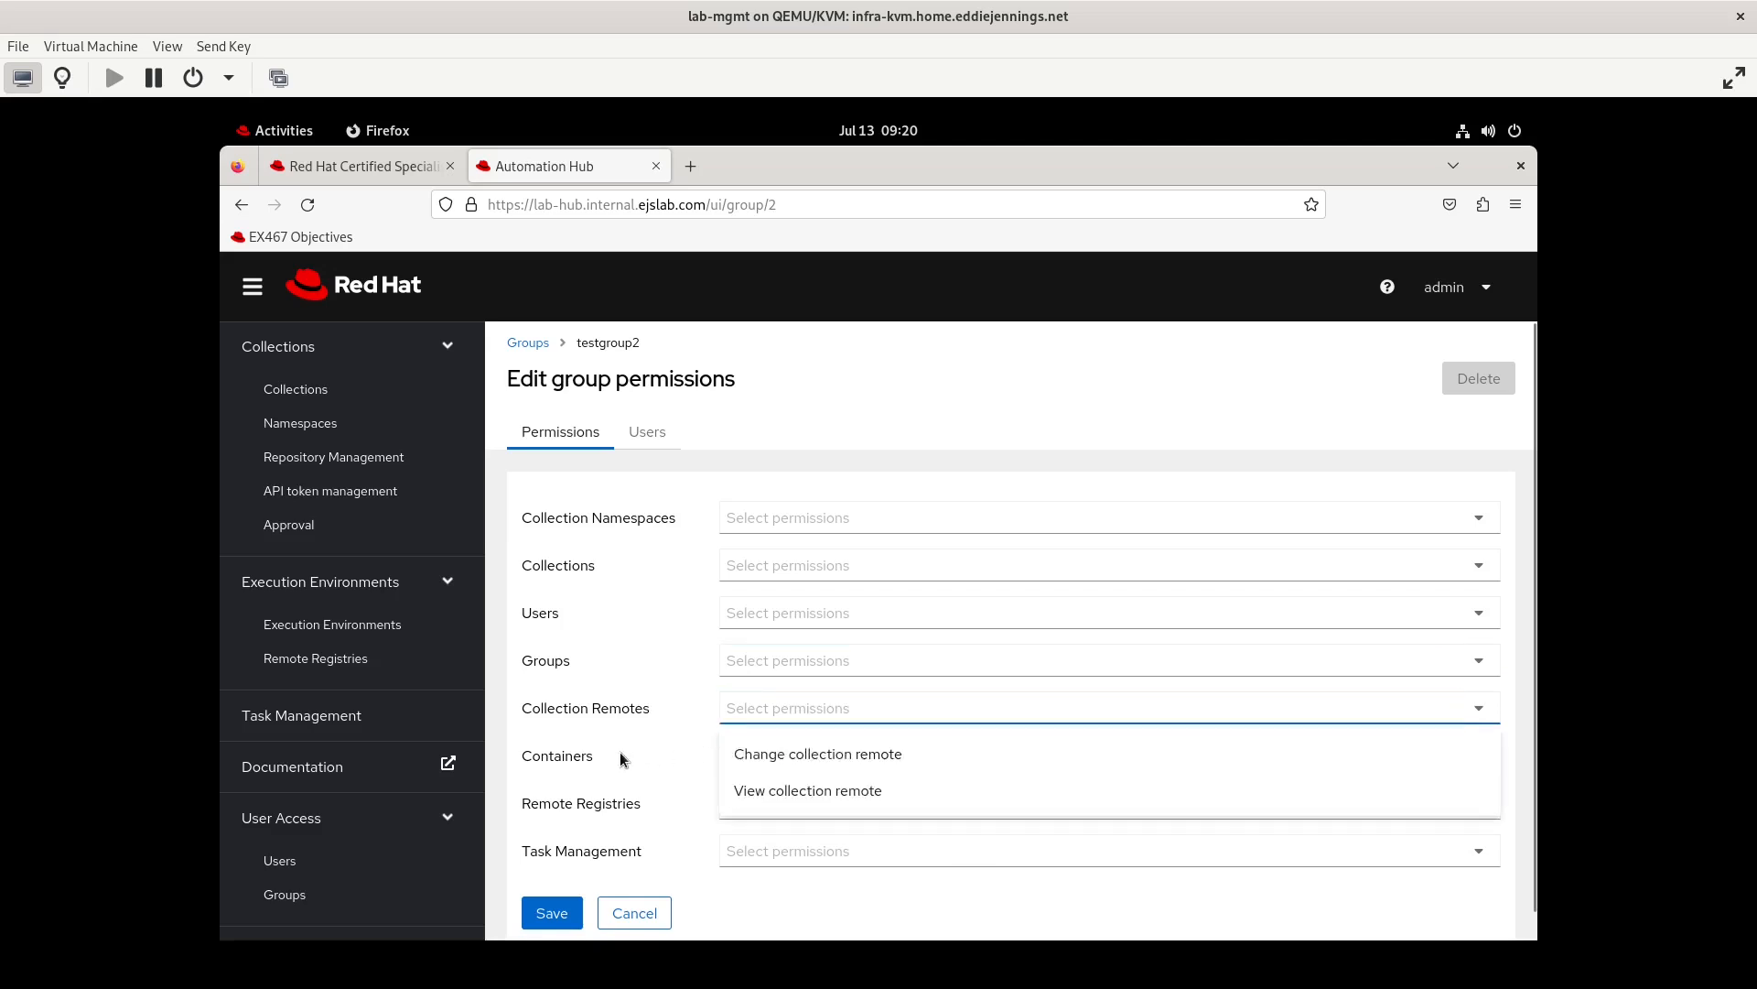
{"action": "left_click", "coordinate": [756, 755]}
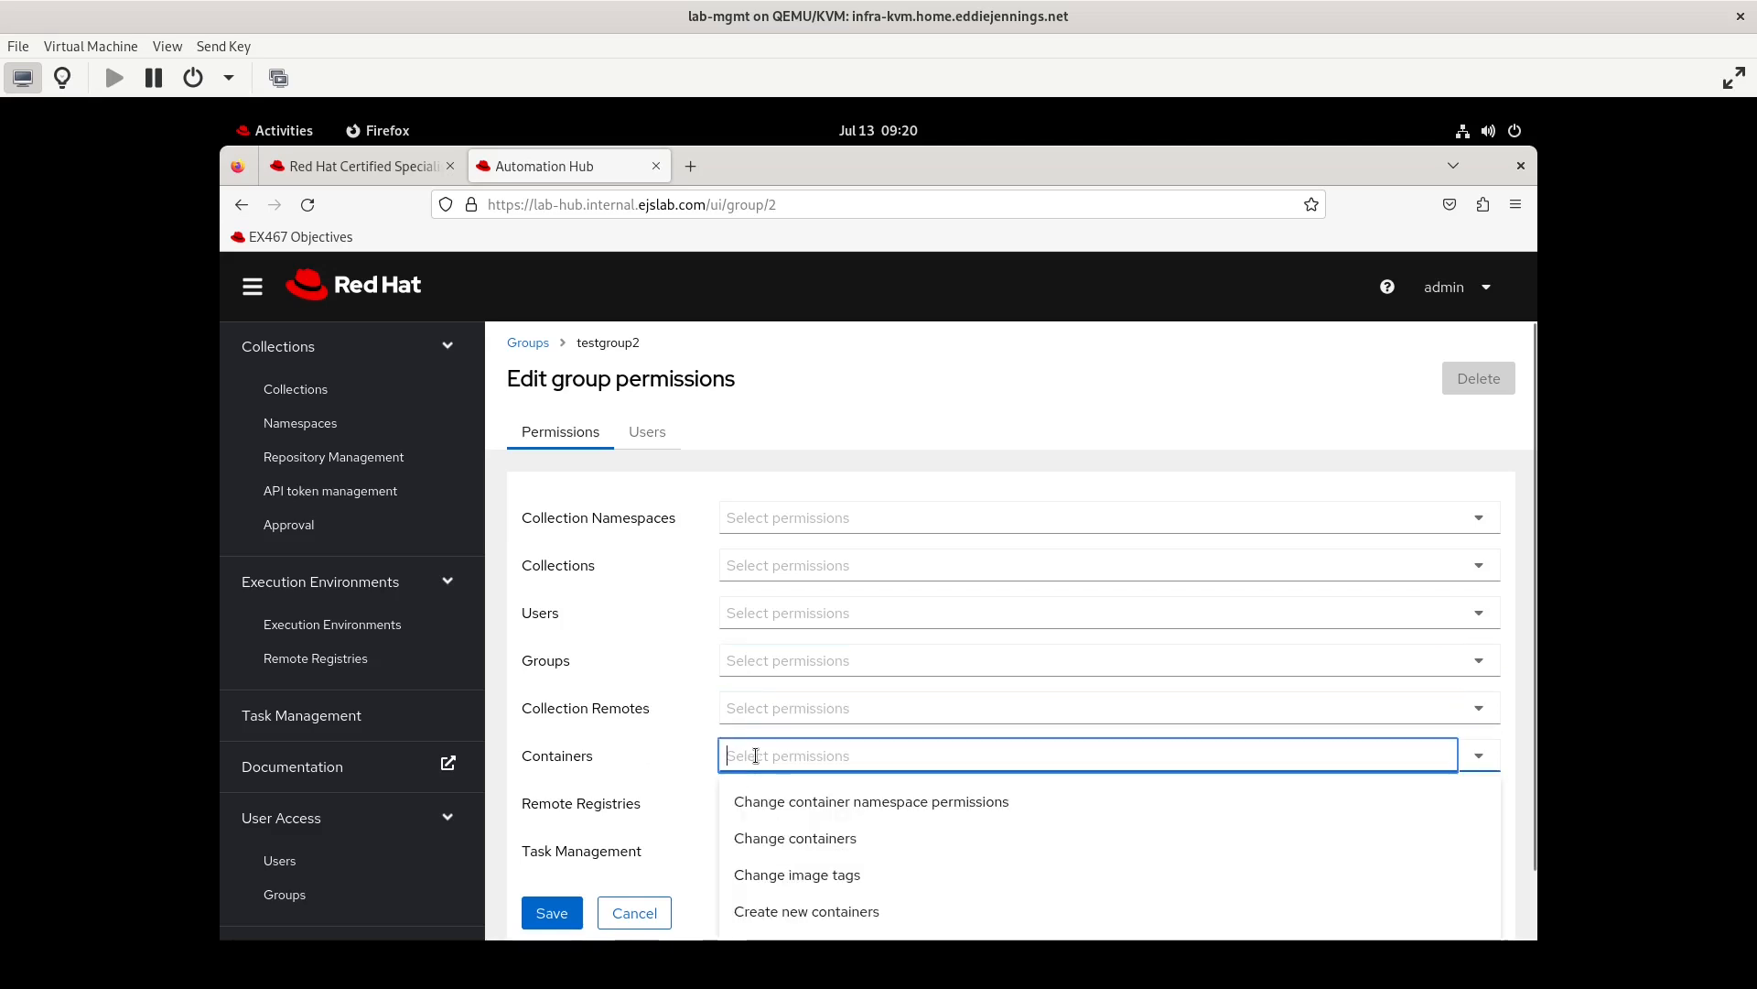
{"action": "scroll", "coordinate": [788, 836], "scroll_direction": "down", "scroll_amount": 1}
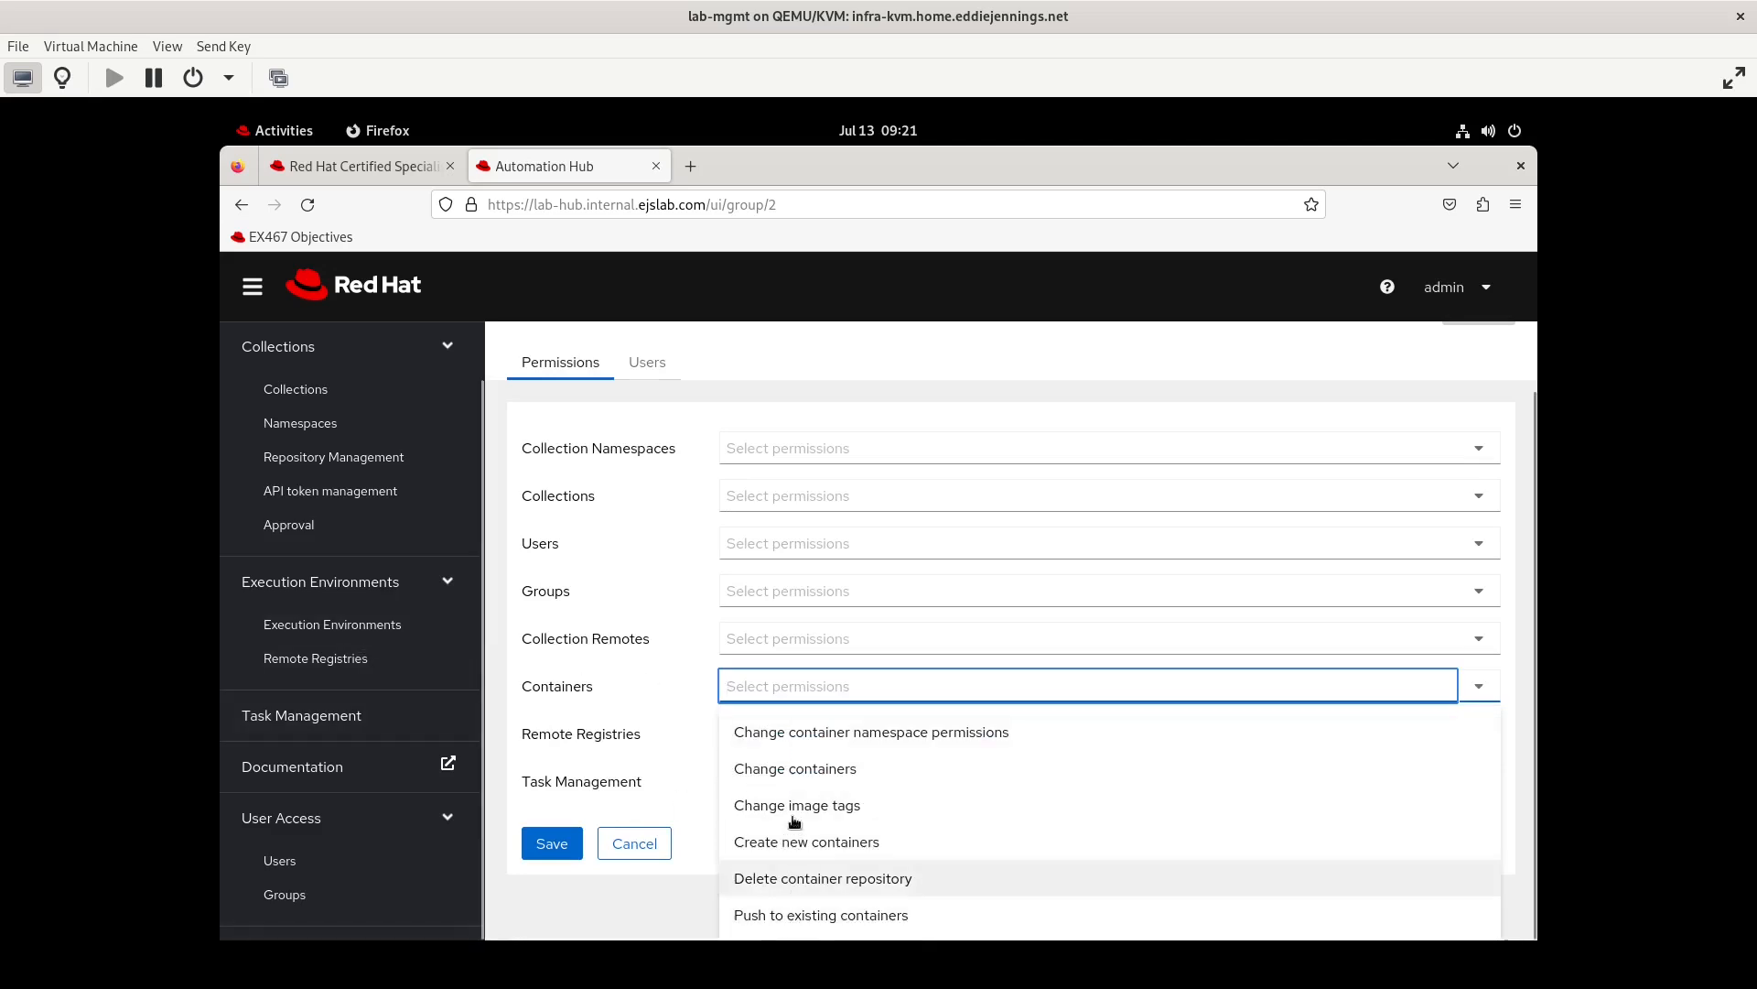
{"action": "left_click", "coordinate": [847, 827]}
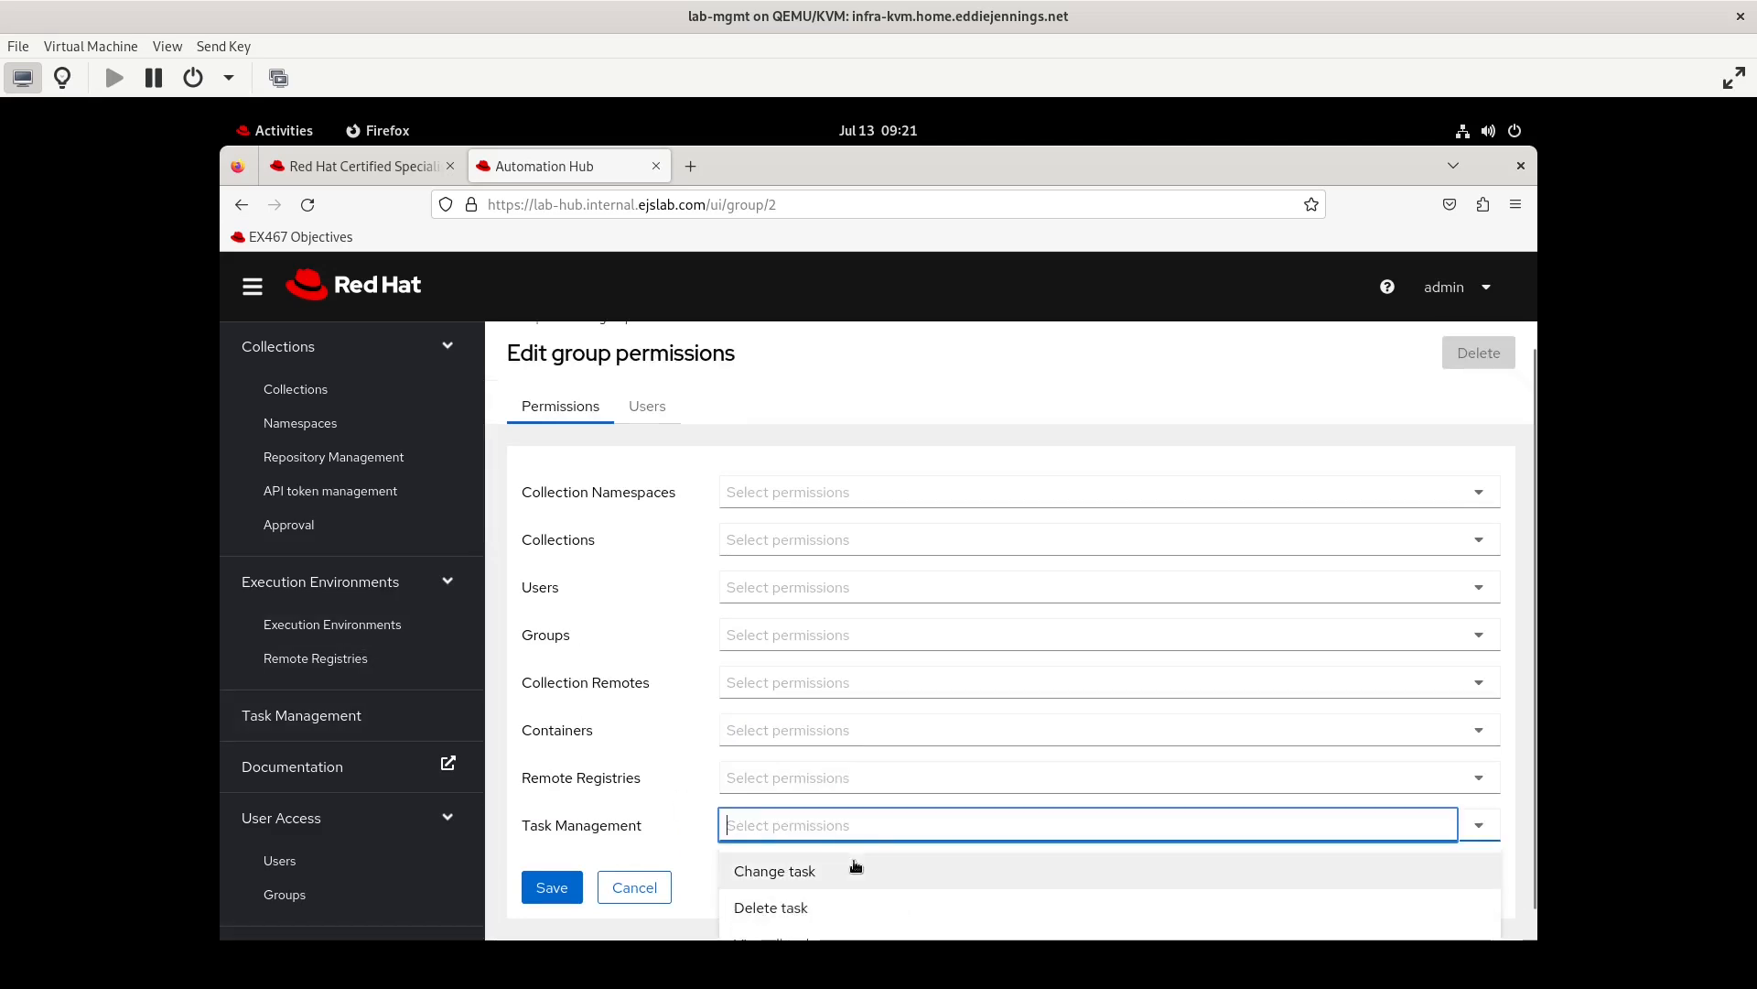
{"action": "scroll", "coordinate": [855, 867], "scroll_direction": "down", "scroll_amount": 1}
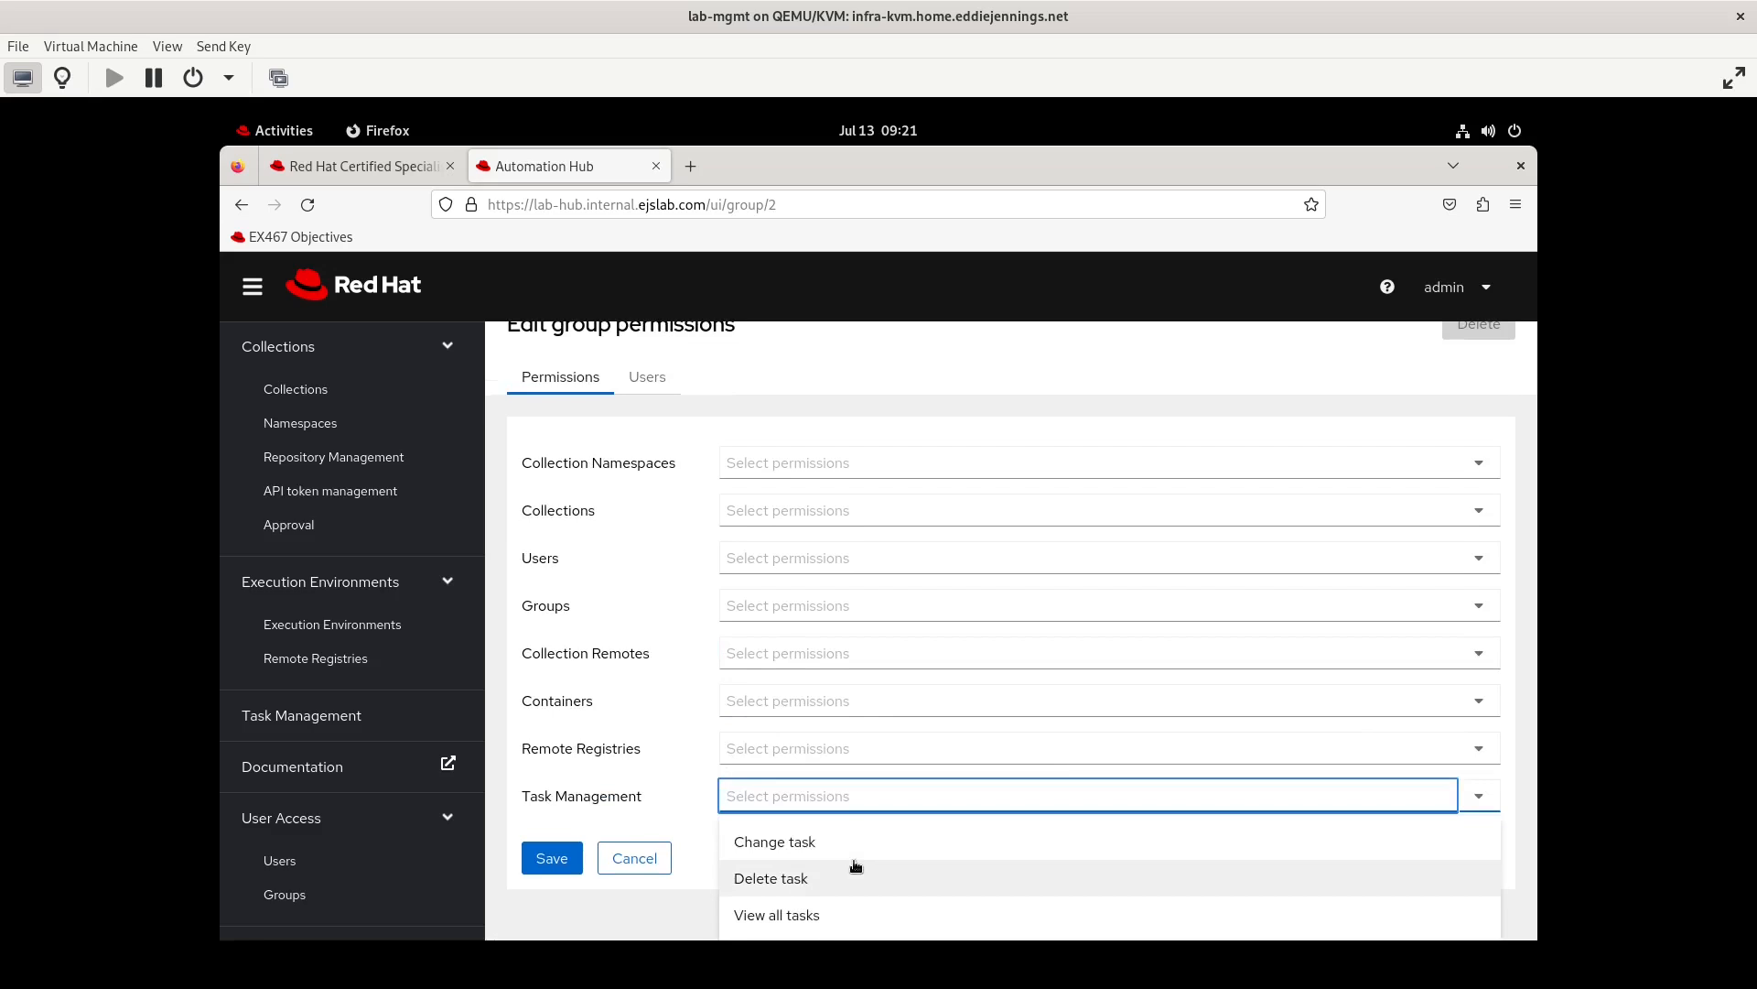
{"action": "left_click", "coordinate": [611, 742]}
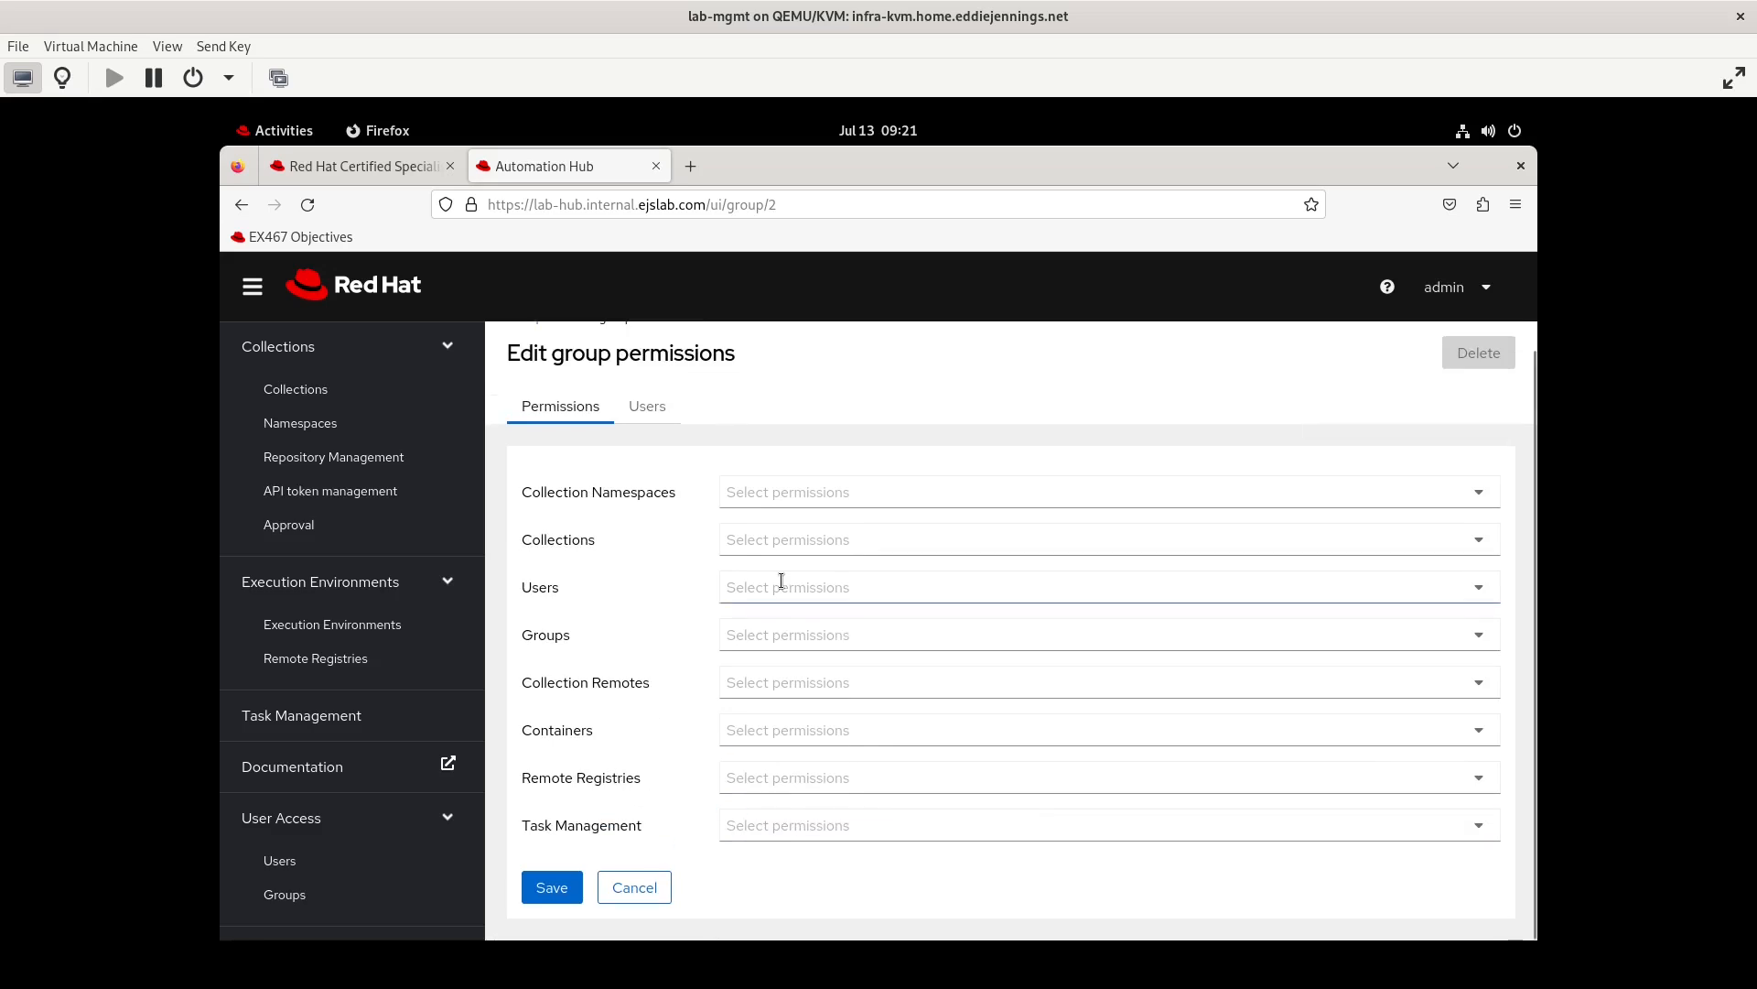
Grant testgroup2 the Change group and Delete group permissions in the Groups category and save them
{"action": "left_click", "coordinate": [785, 631]}
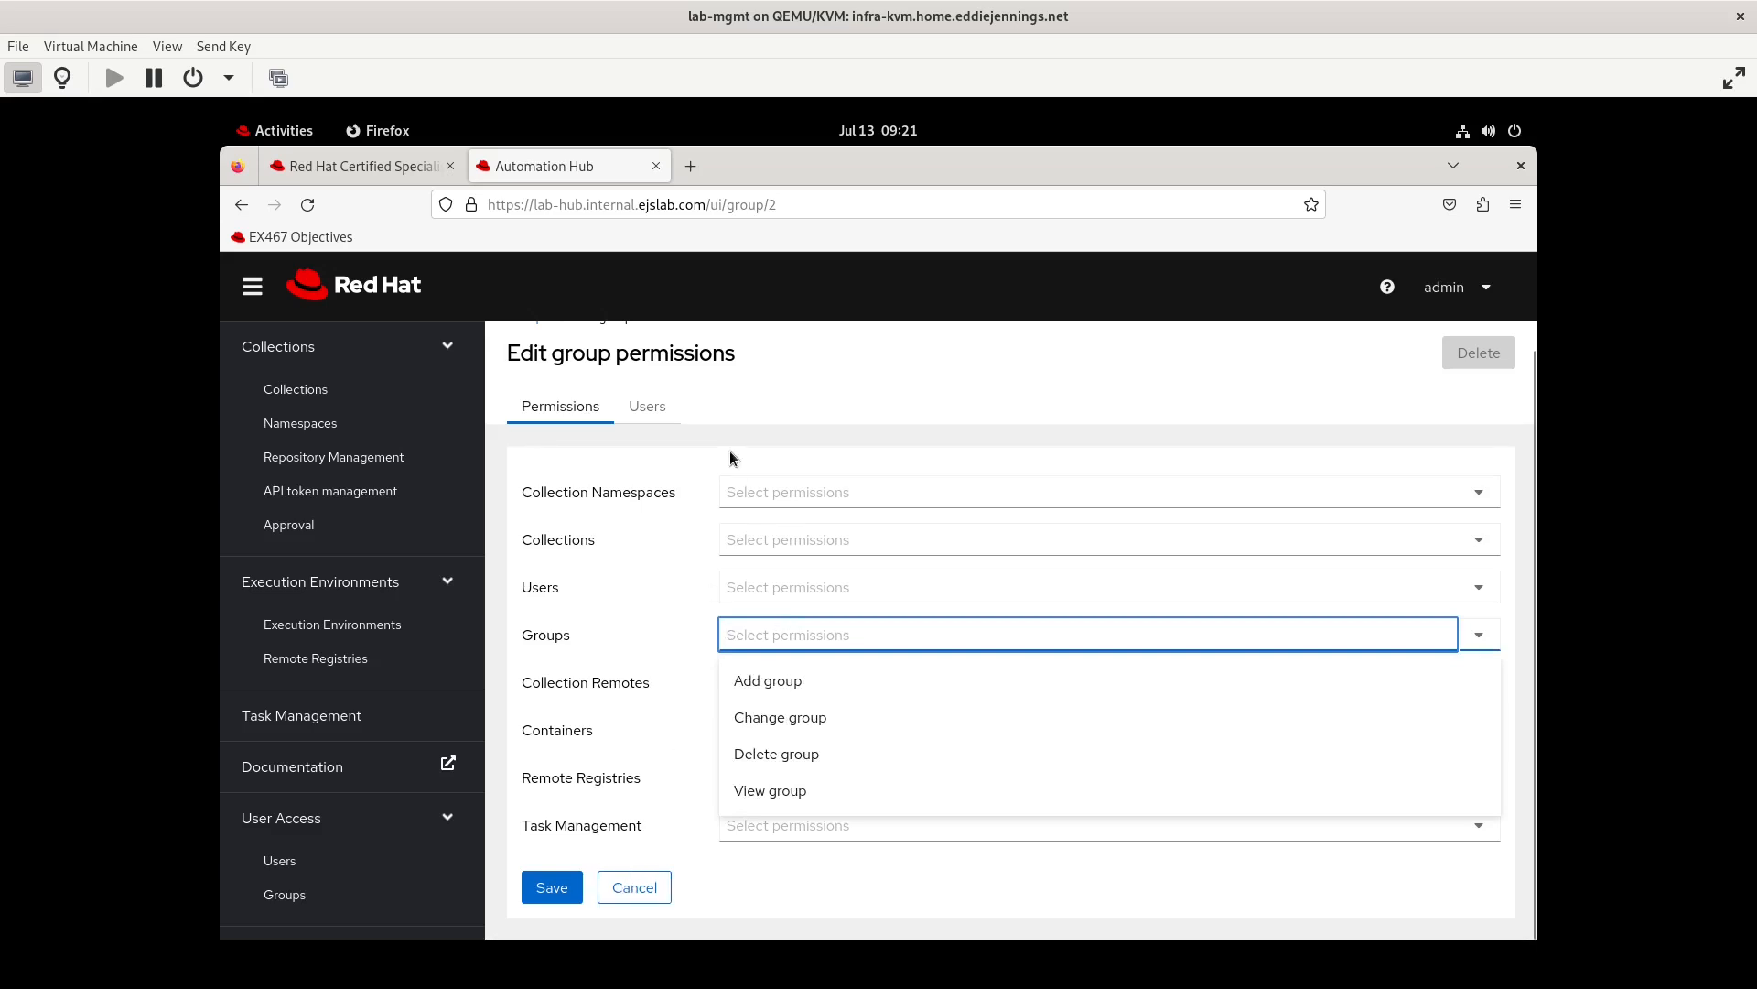
{"action": "scroll", "coordinate": [728, 451], "scroll_direction": "up", "scroll_amount": 1}
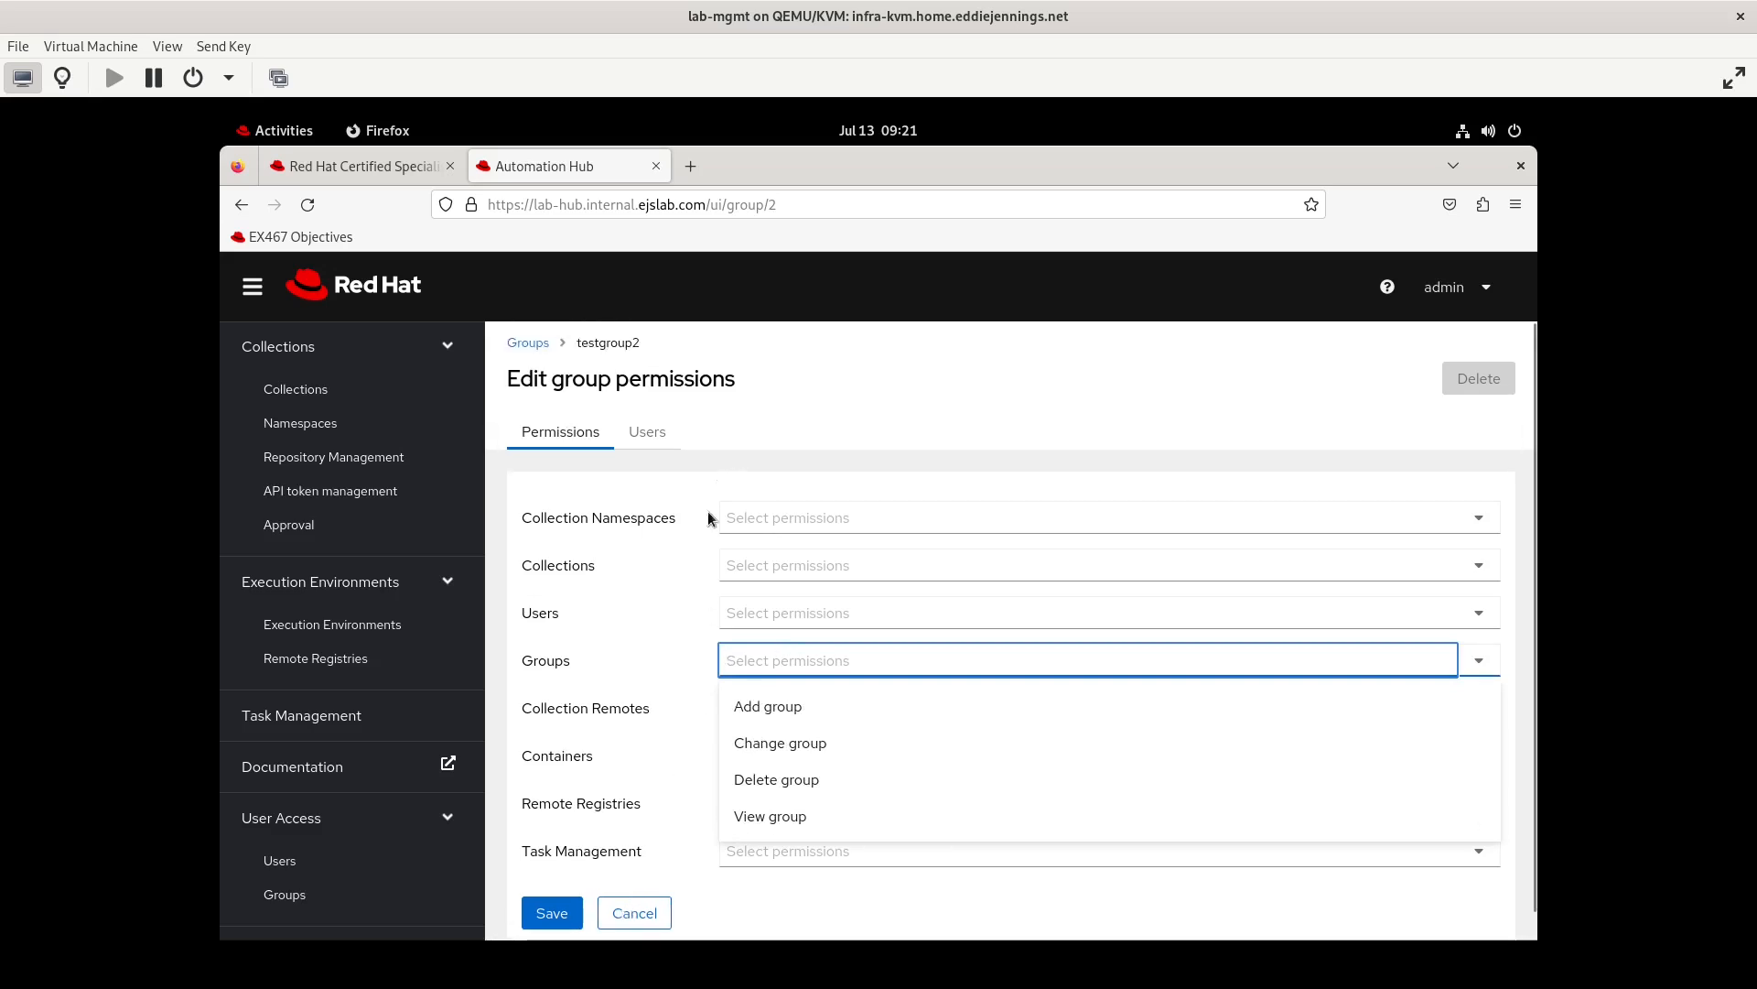
{"action": "left_click", "coordinate": [783, 744]}
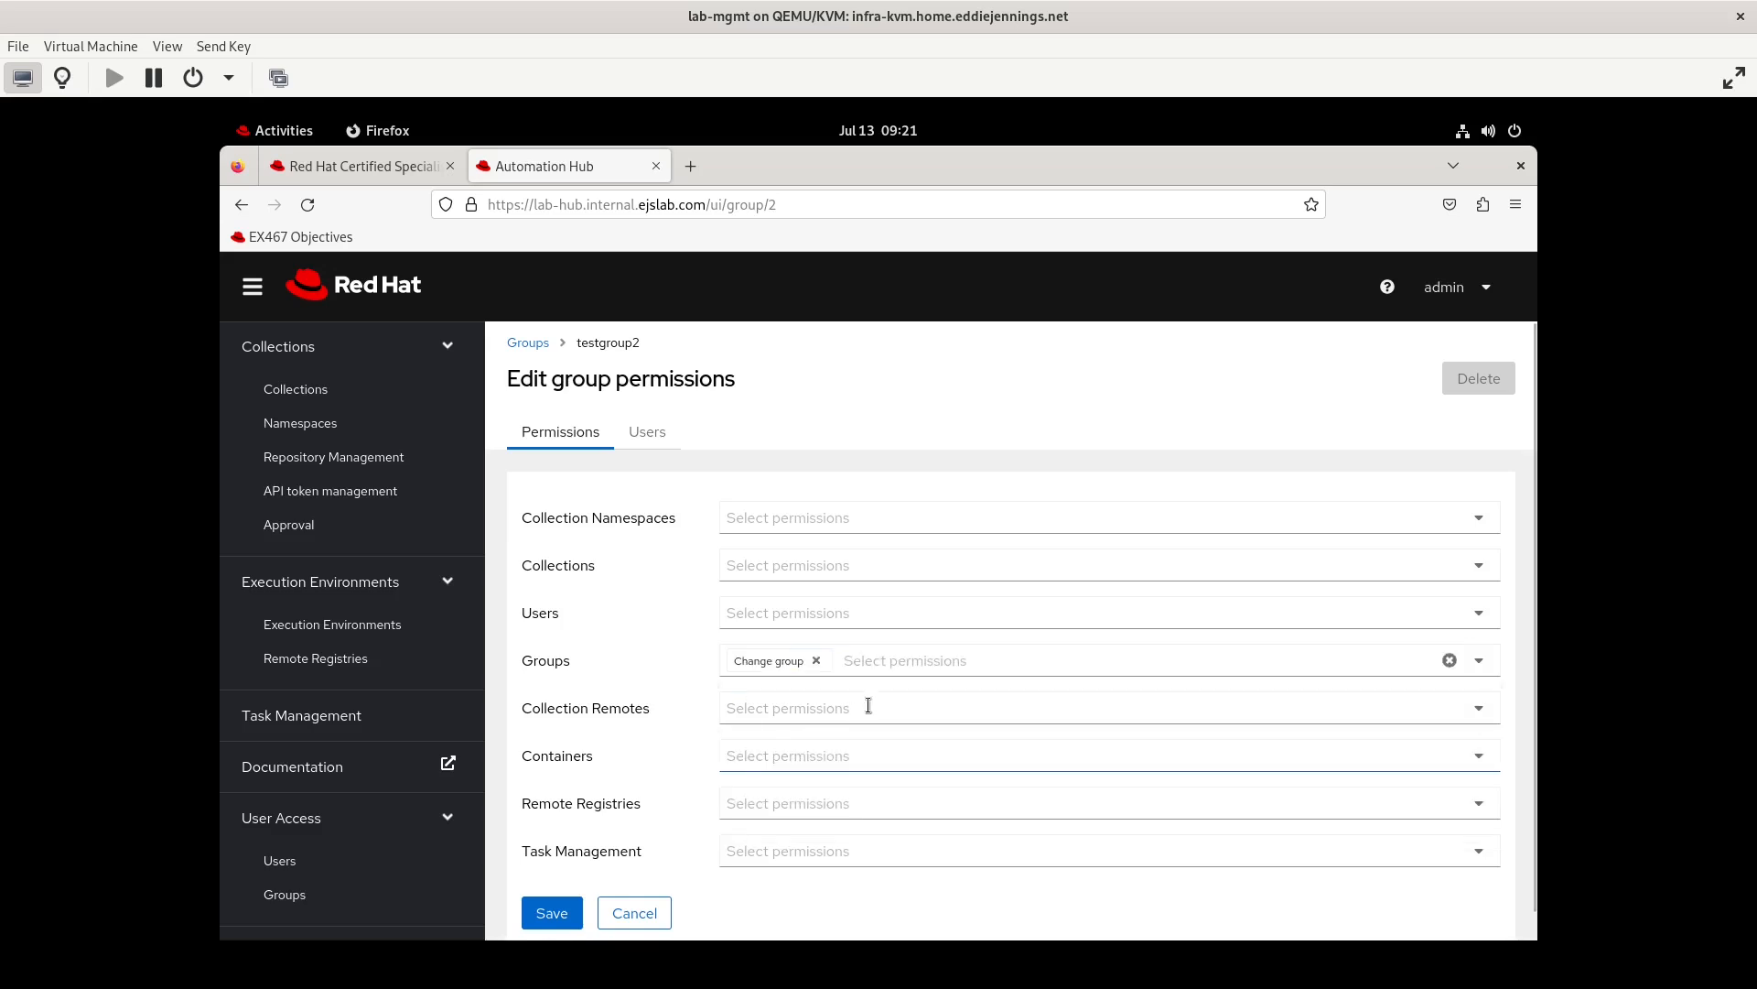
{"action": "left_click", "coordinate": [925, 664]}
{"action": "left_click", "coordinate": [853, 742]}
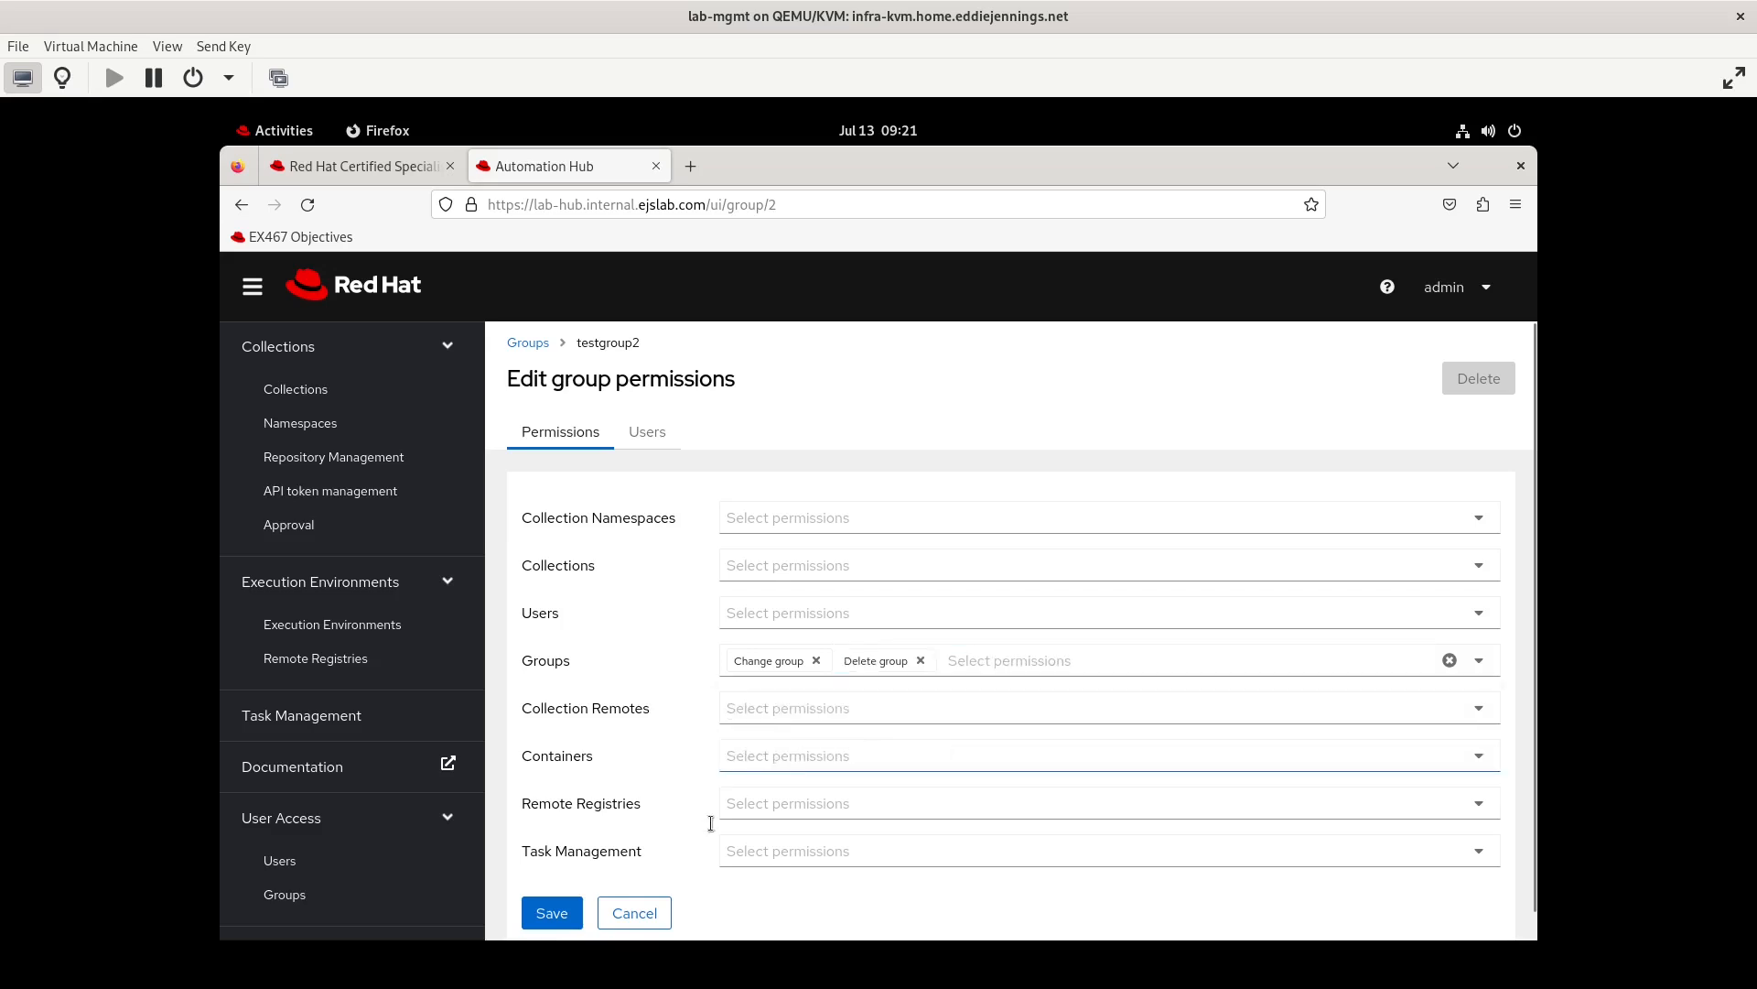
{"action": "left_click", "coordinate": [552, 919]}
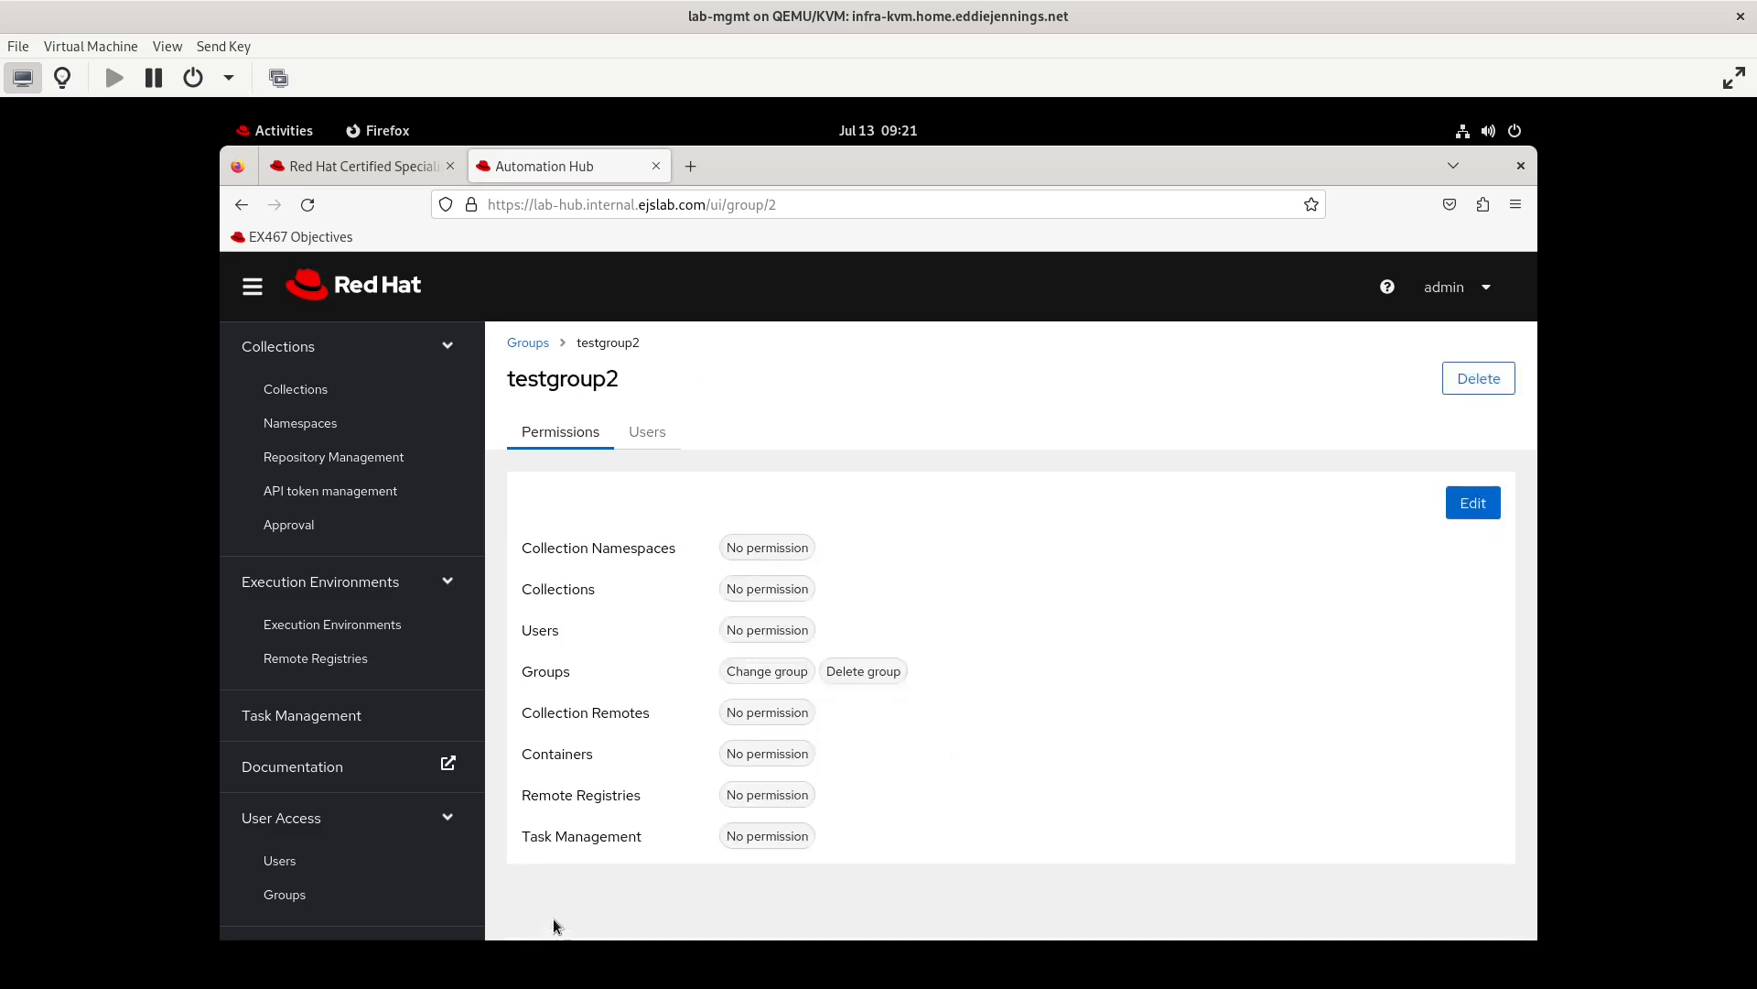
Log out of admin and log in as testuser3 with the account password to test access to Groups
{"action": "left_click", "coordinate": [1474, 289]}
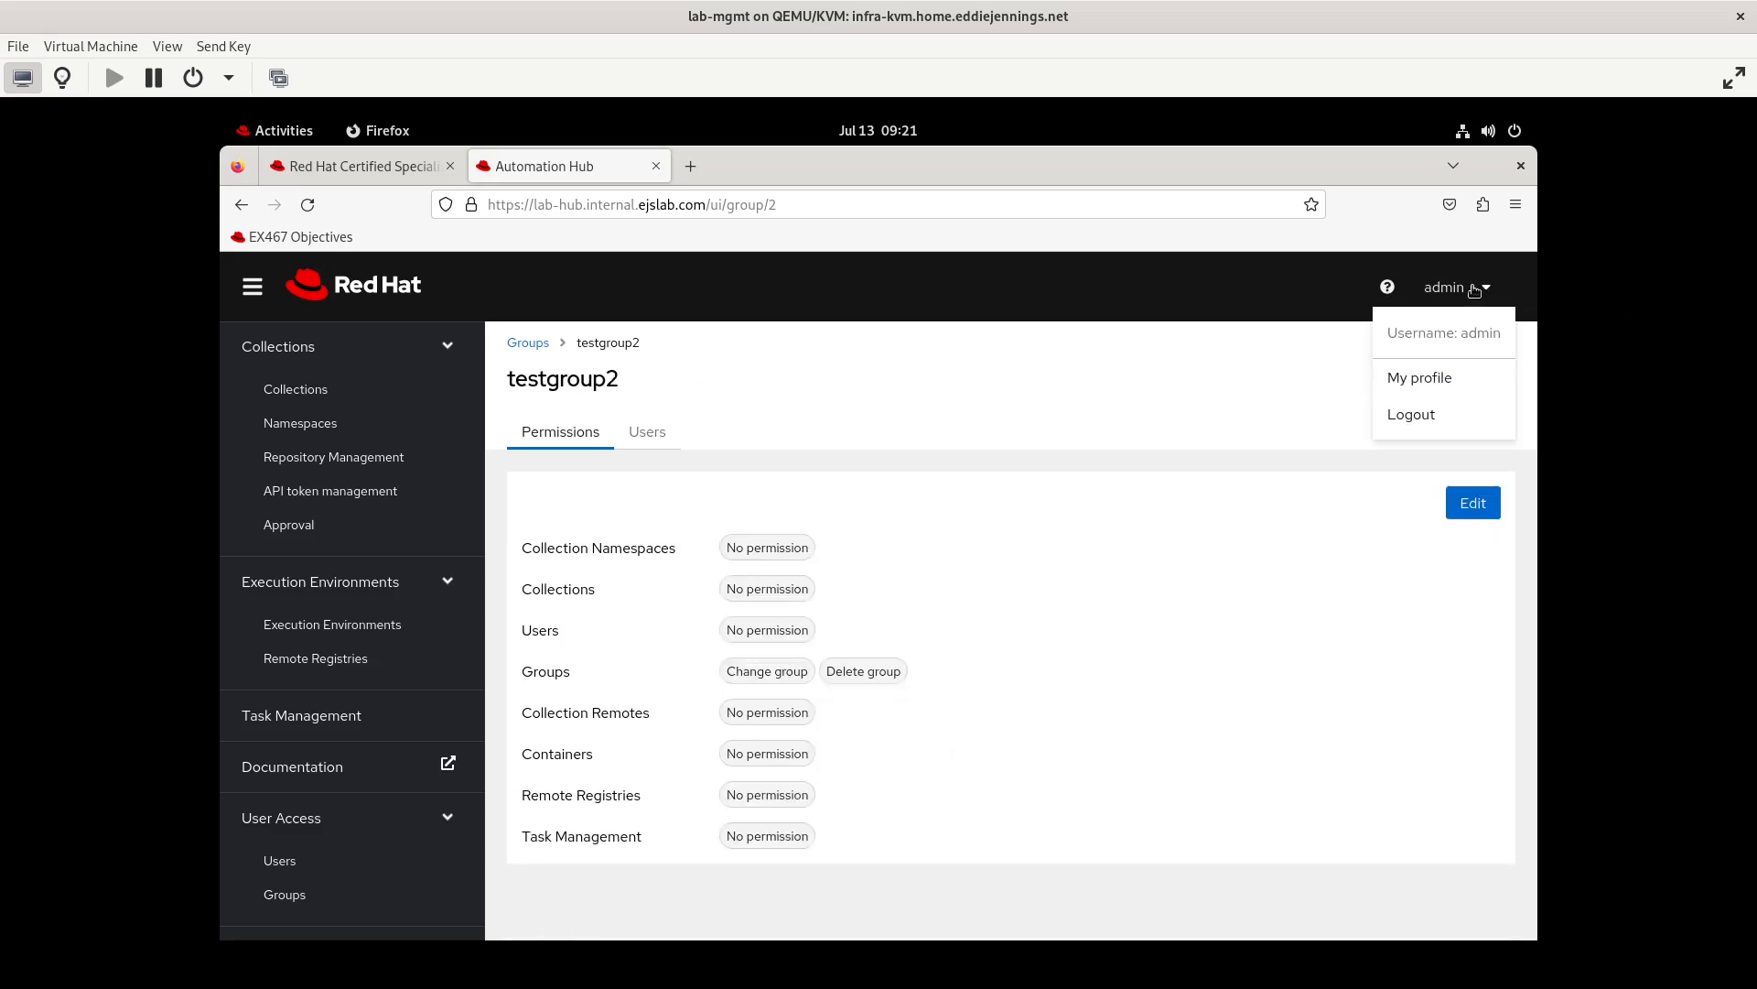
{"action": "left_click", "coordinate": [1404, 414]}
{"action": "type", "text": "testuser3"}
{"action": "key", "text": "Tab"}
{"action": "key", "text": "ctrl+v"}
{"action": "left_click", "coordinate": [563, 735]}
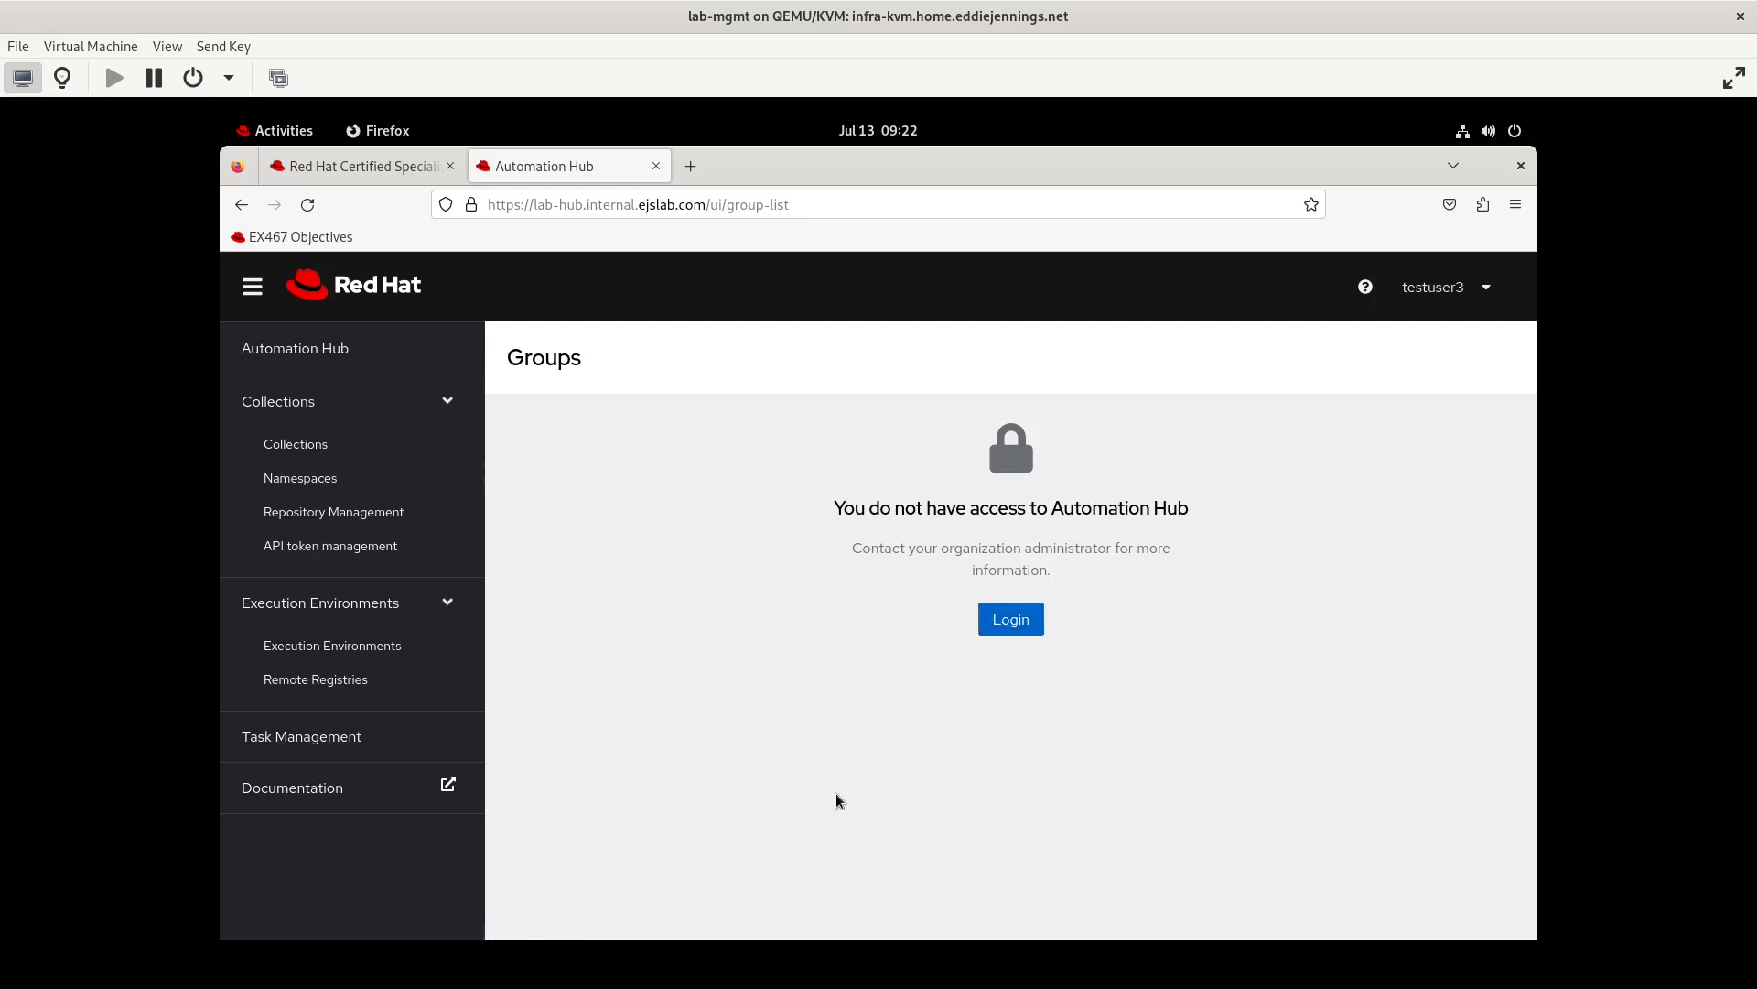
Log out of testuser3 and log back in as admin with the account password
{"action": "left_click", "coordinate": [1465, 295]}
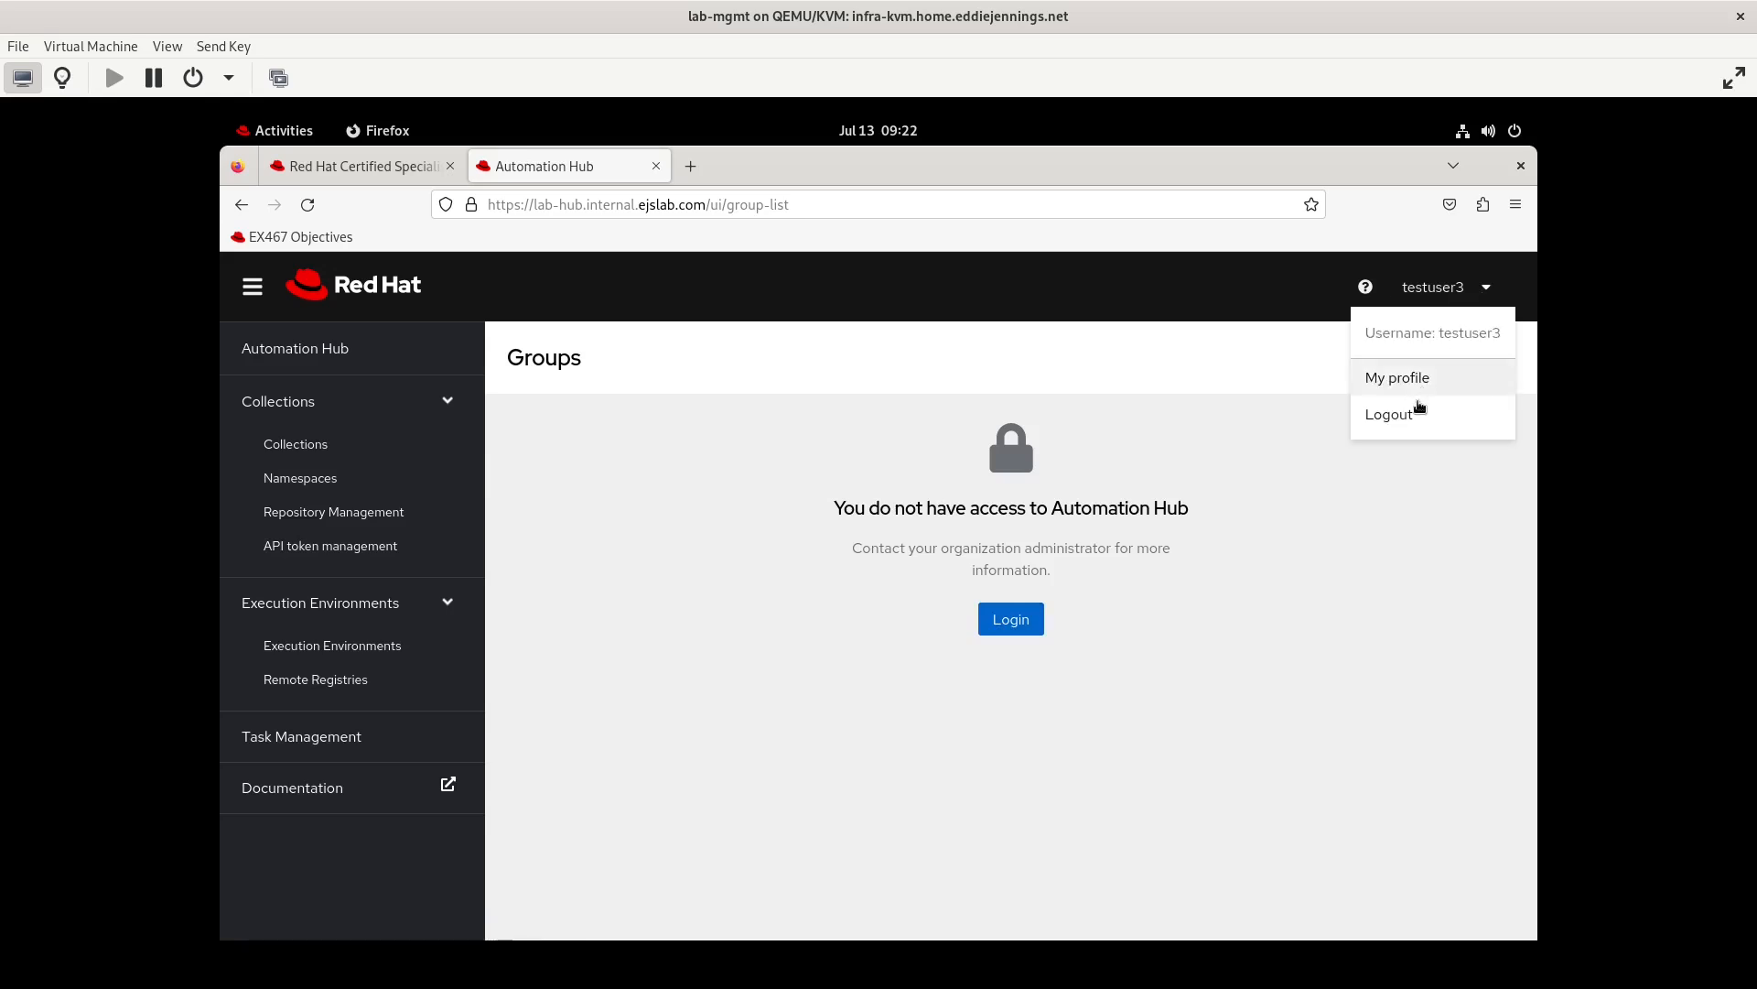
{"action": "left_click", "coordinate": [1414, 416]}
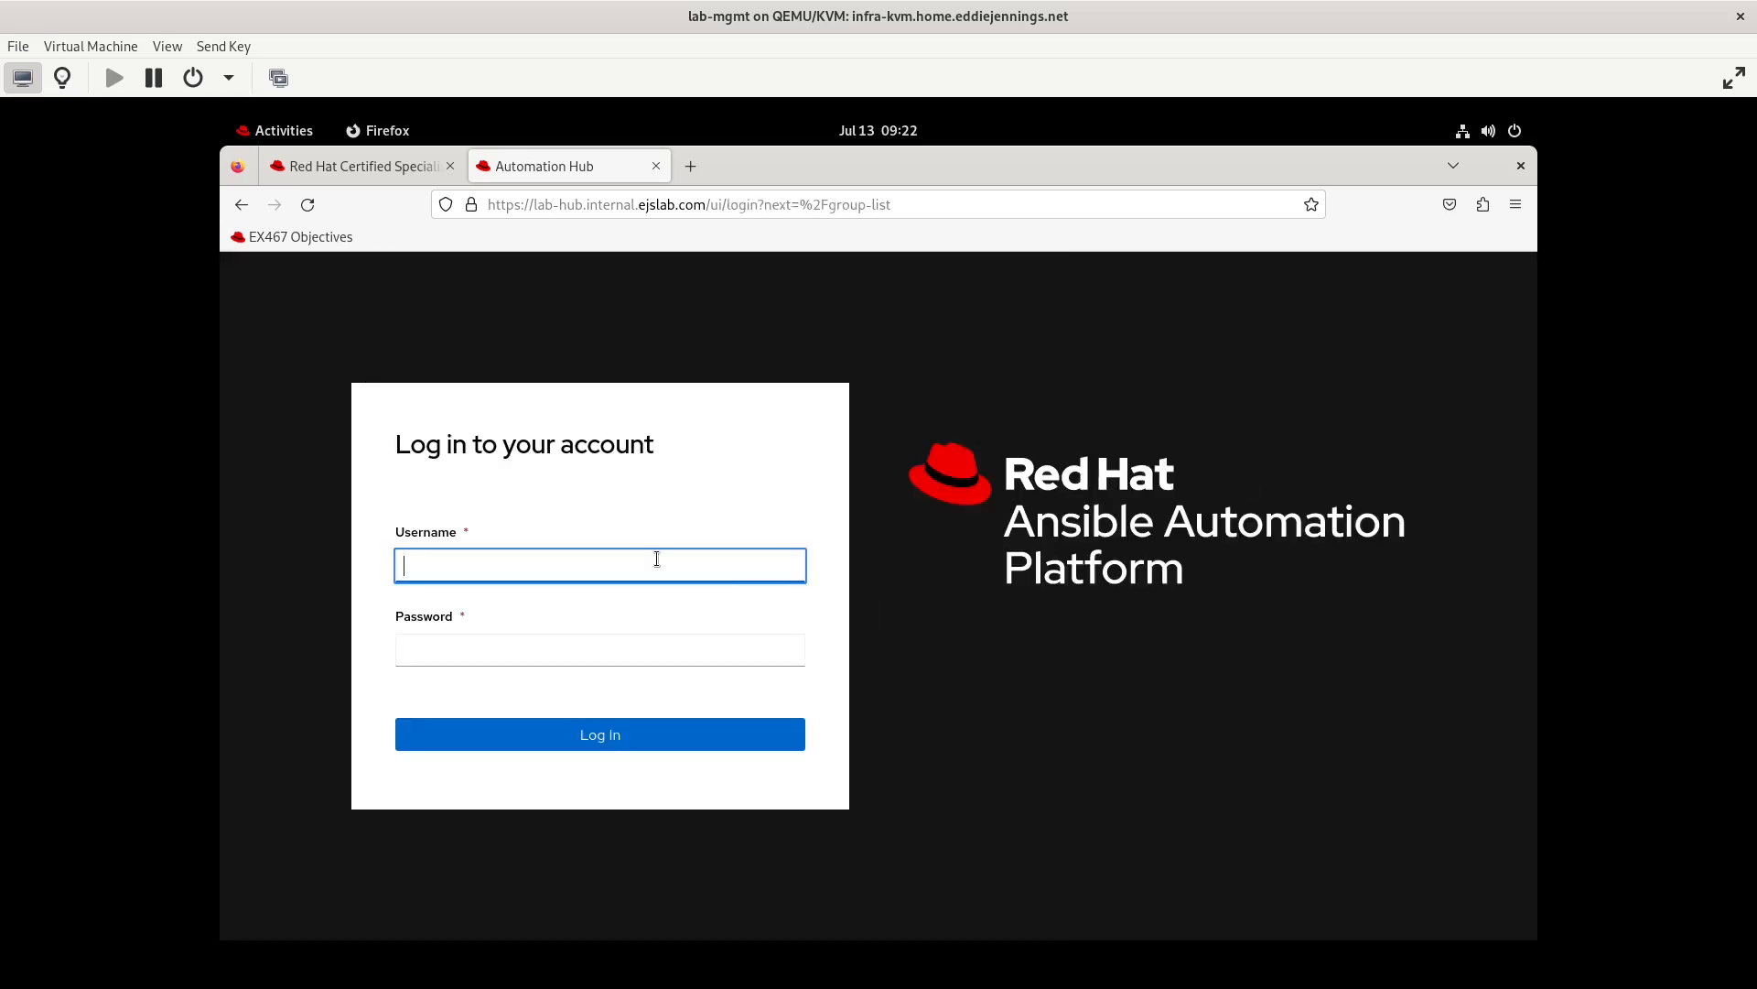
{"action": "type", "text": "admin"}
{"action": "key", "text": "Tab"}
{"action": "type", "text": "••••••••••"}
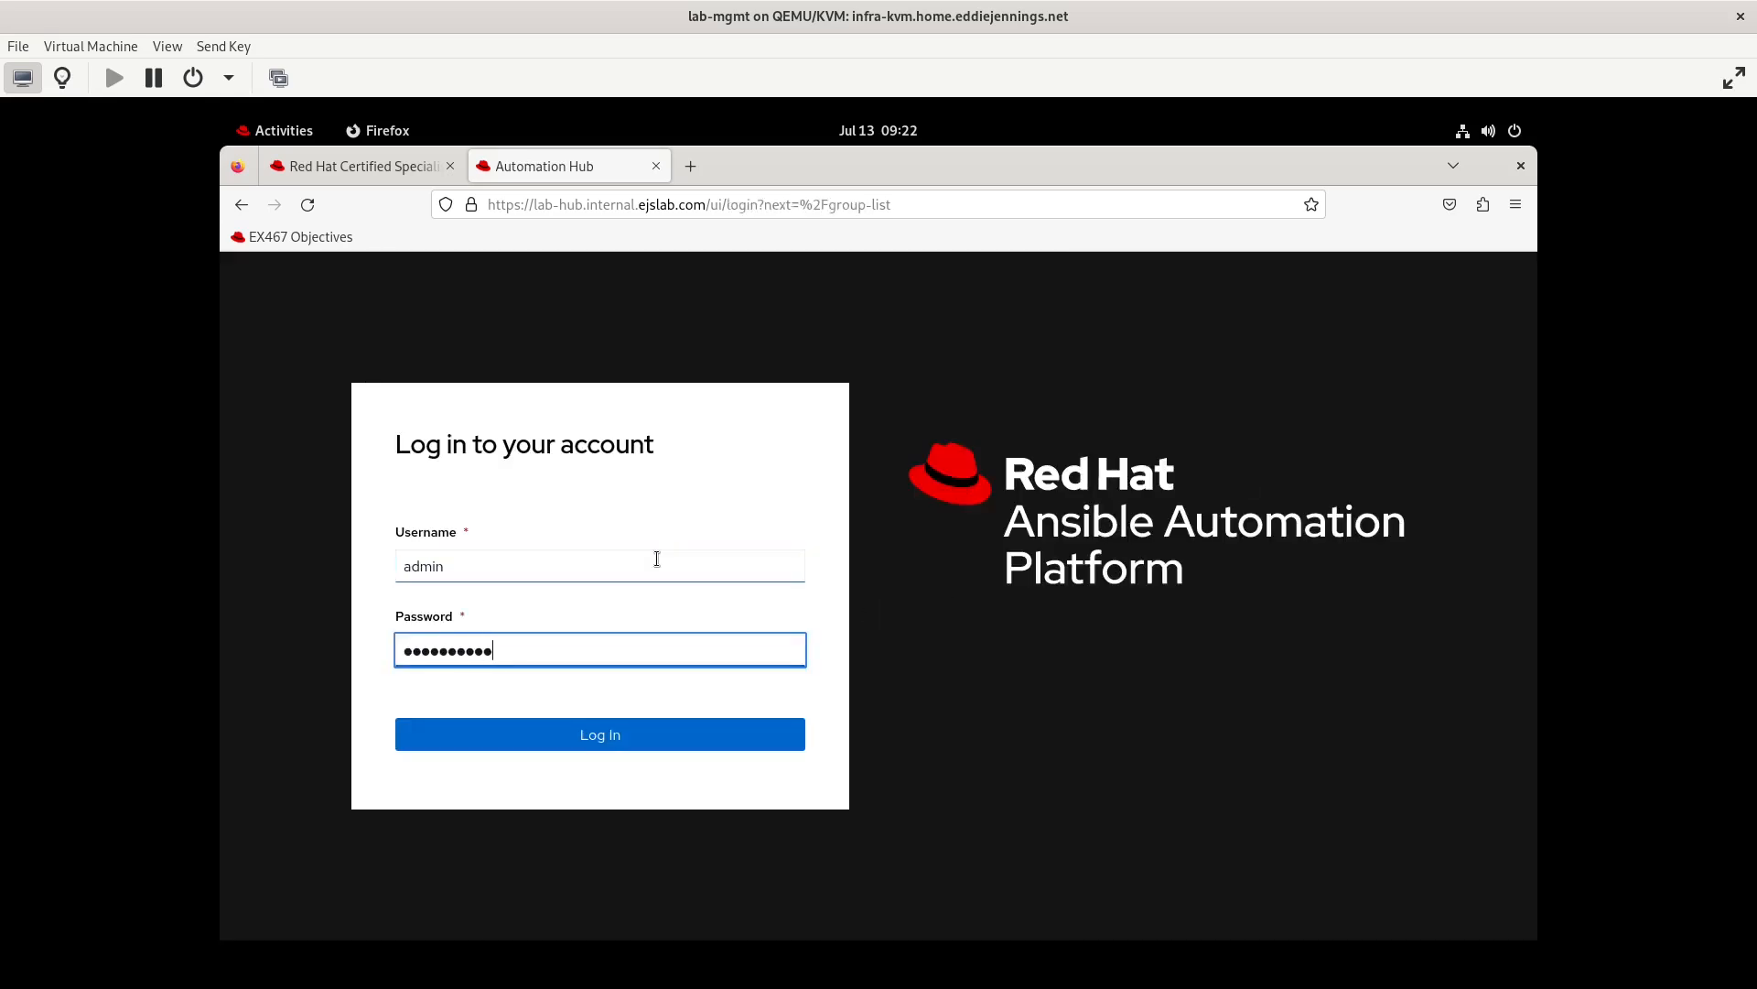
{"action": "key", "text": "Return"}
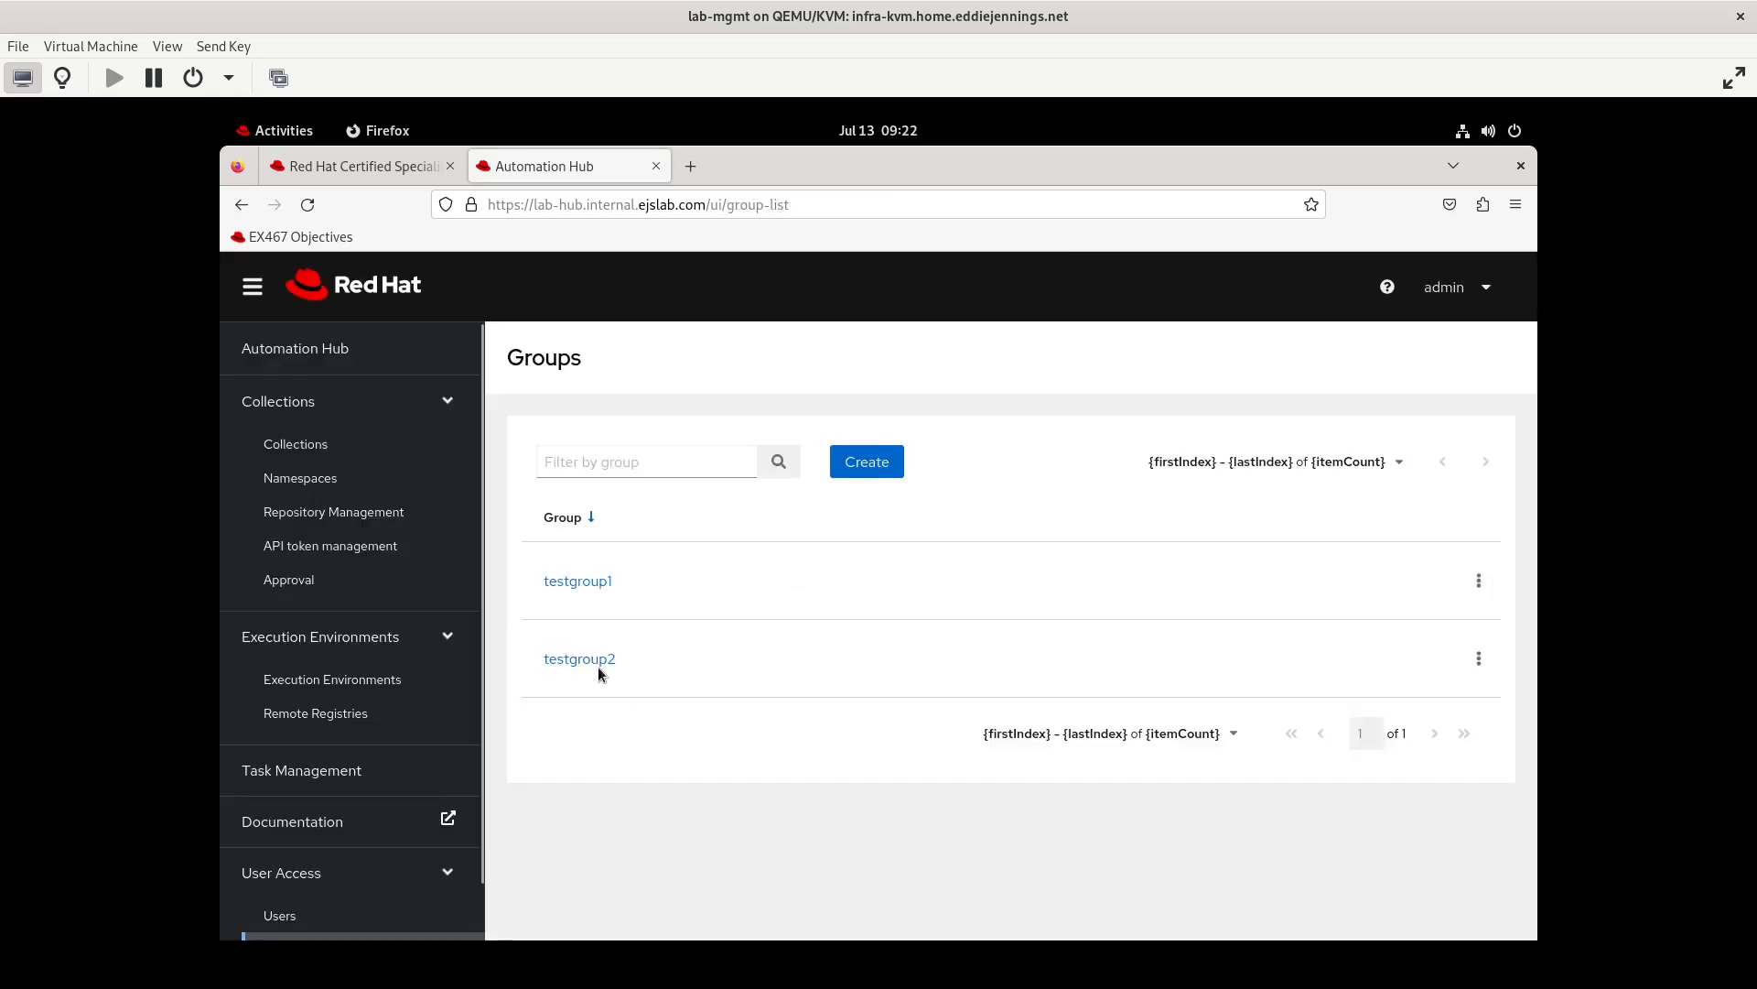
Grant testgroup2 the View group permission in the Groups category and save it
{"action": "left_click", "coordinate": [1479, 658]}
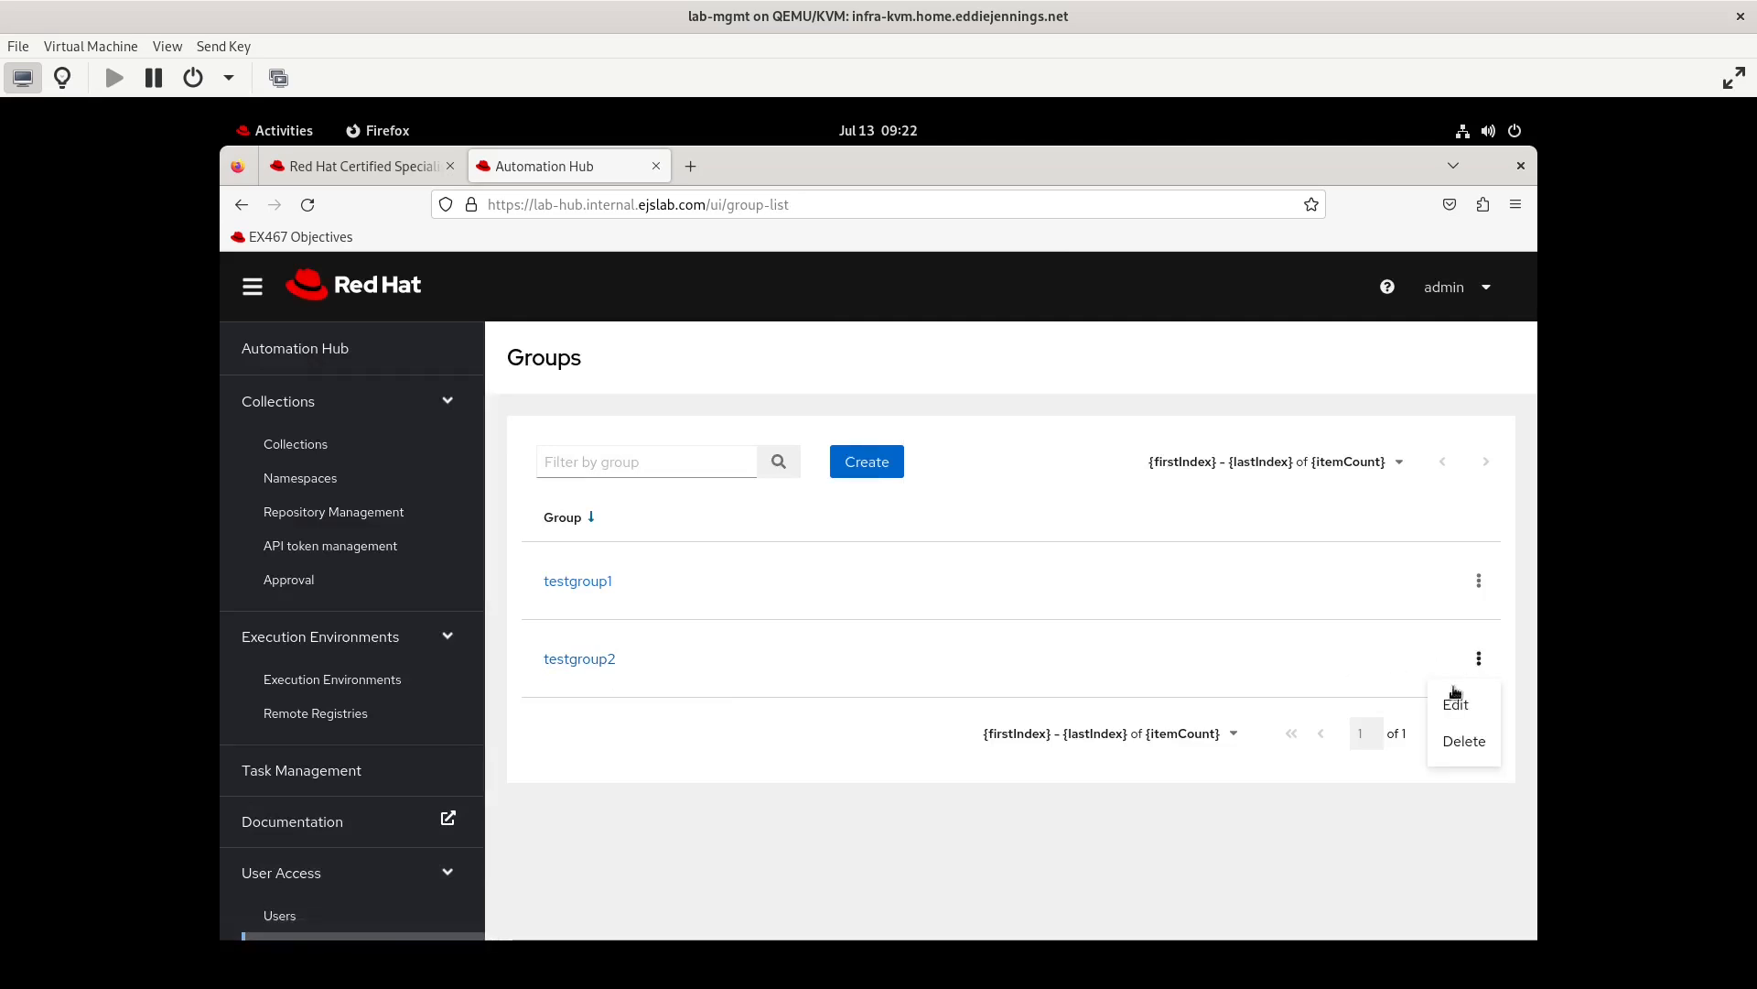
{"action": "left_click", "coordinate": [1447, 712]}
{"action": "left_click", "coordinate": [558, 921]}
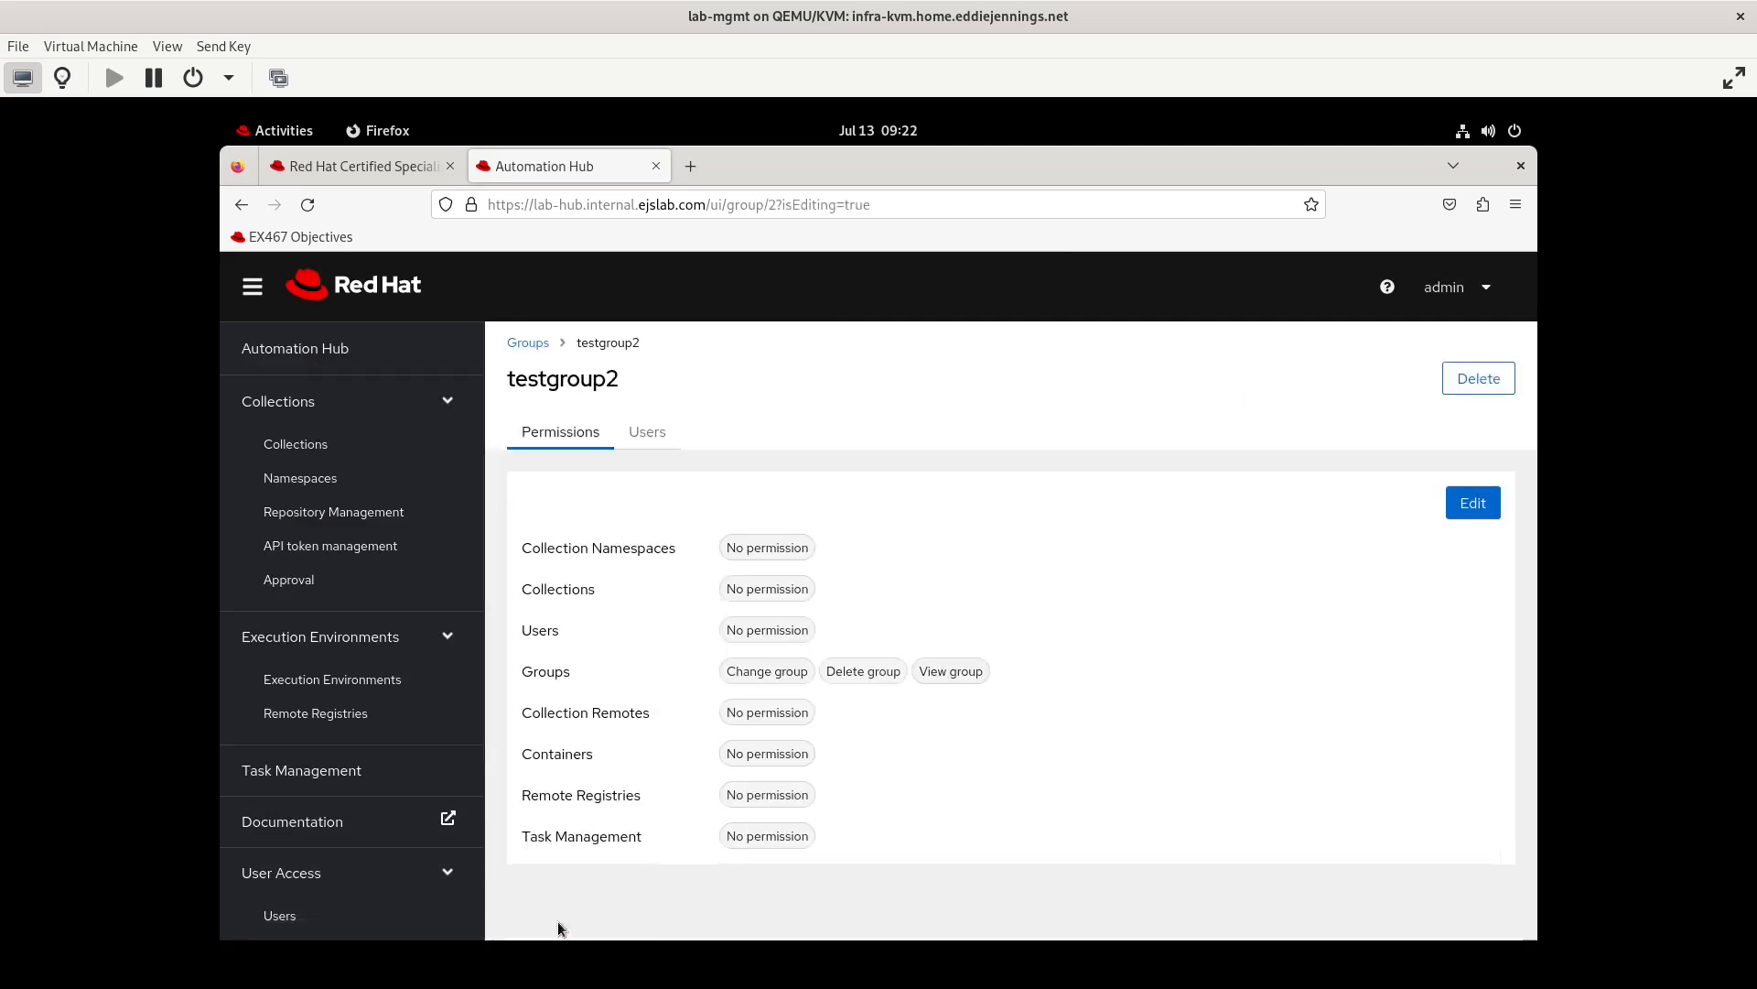
Log out of admin and log in as testuser3 with the account password to retest group access
{"action": "left_click", "coordinate": [1456, 287]}
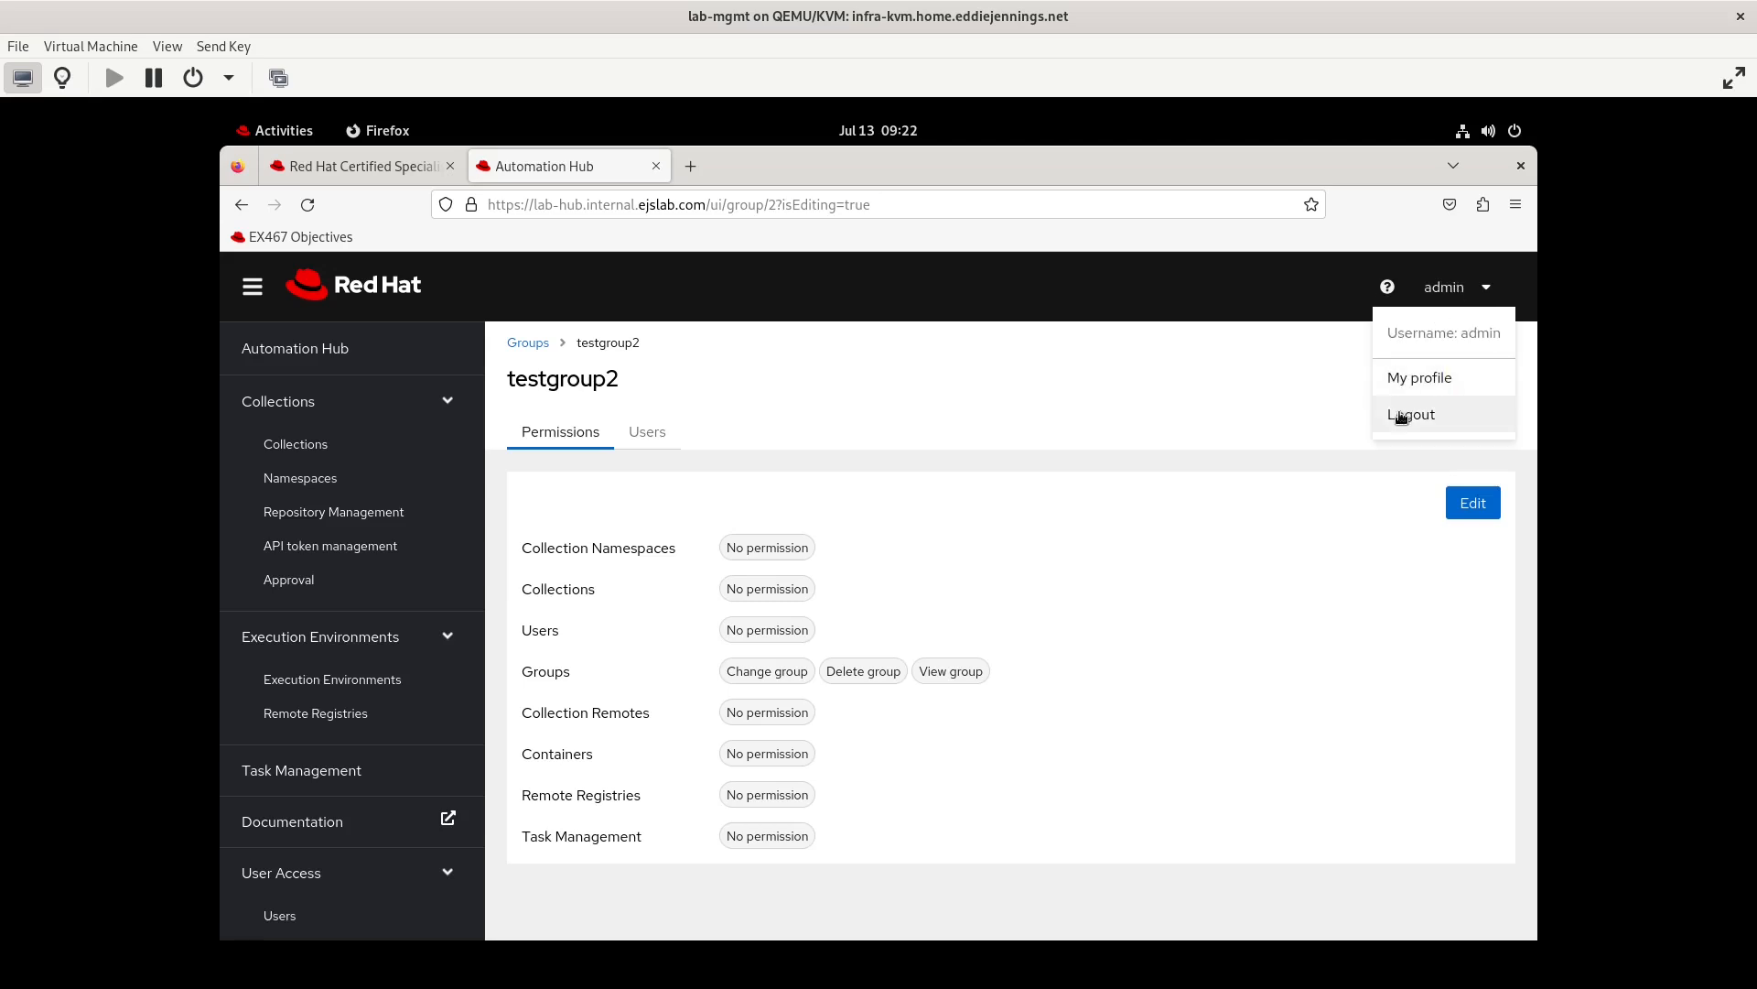
{"action": "left_click", "coordinate": [1401, 415]}
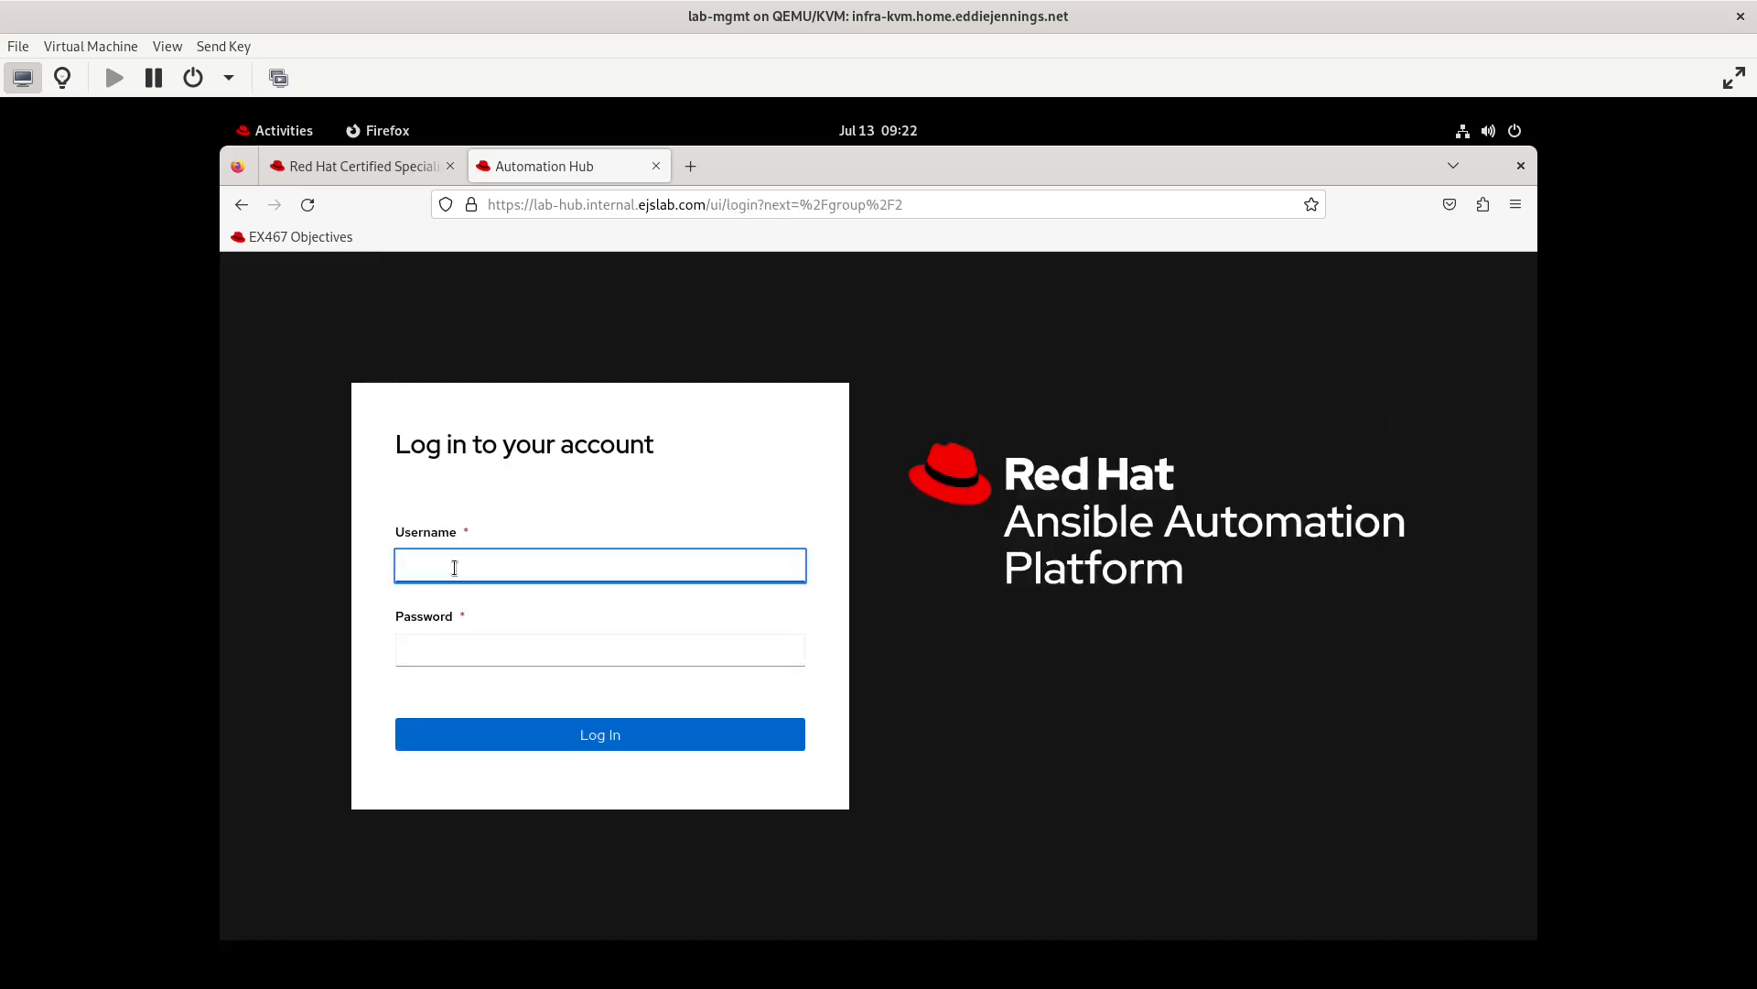
{"action": "type", "text": "testuser3"}
{"action": "key", "text": "Tab"}
{"action": "key", "text": "ctrl+v"}
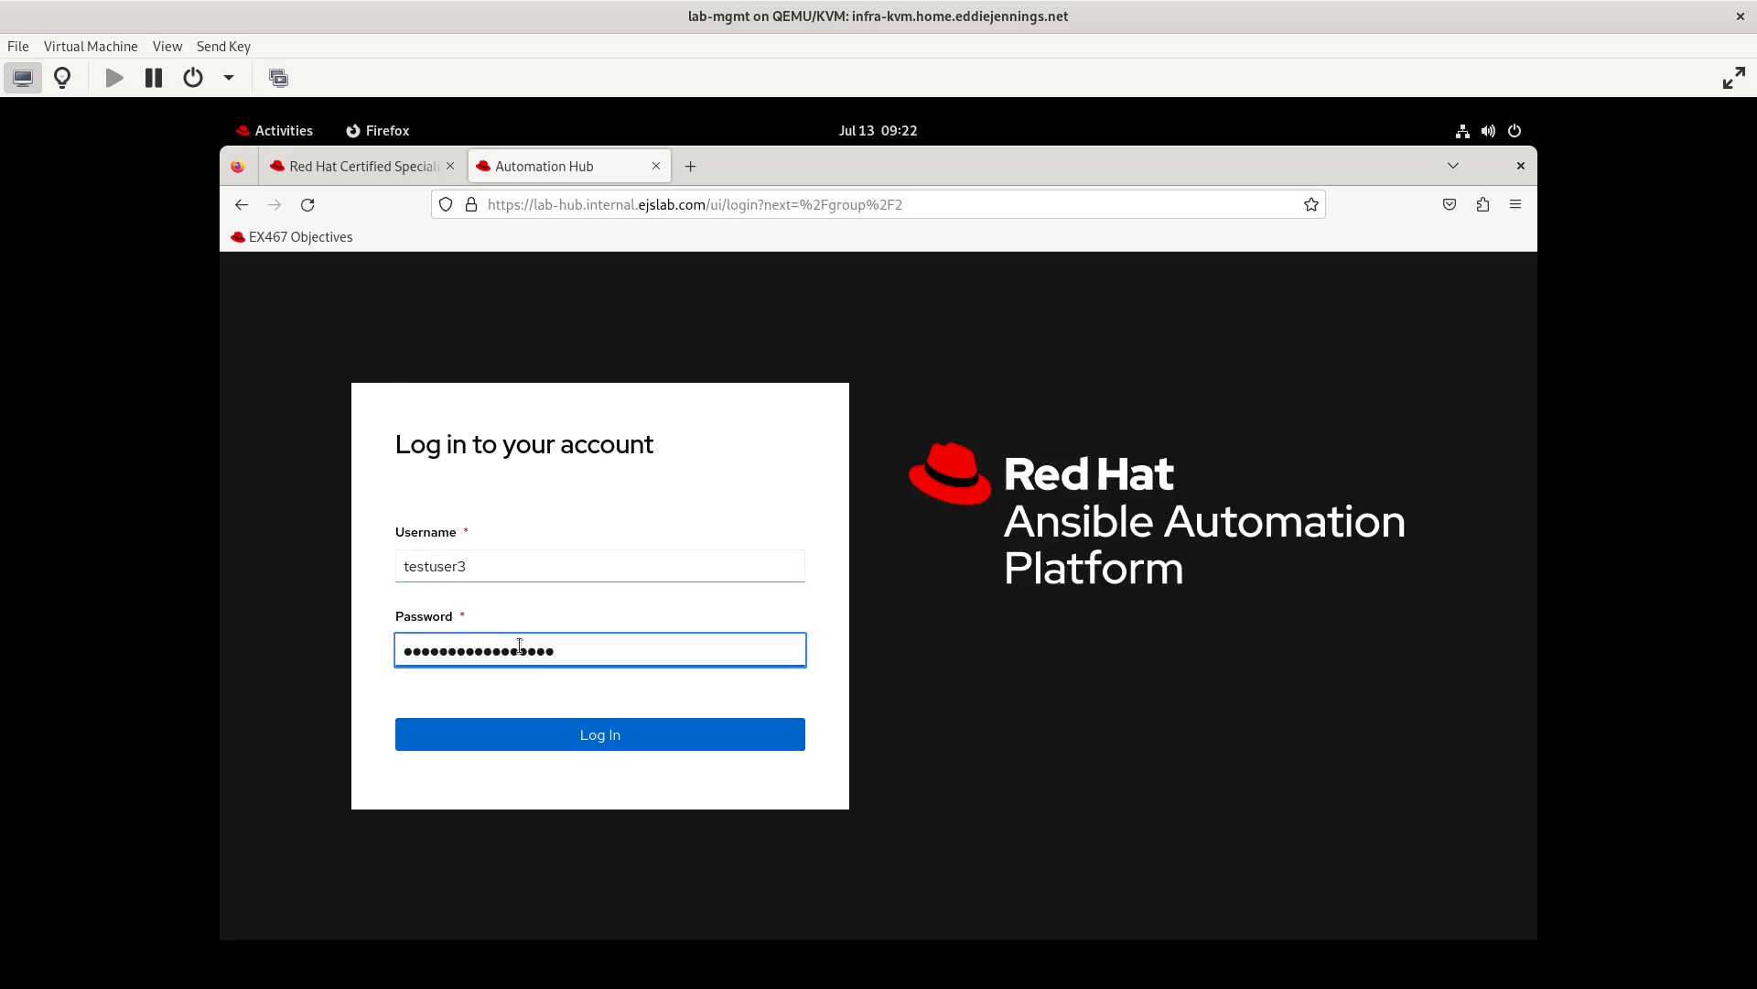
{"action": "left_click", "coordinate": [586, 740]}
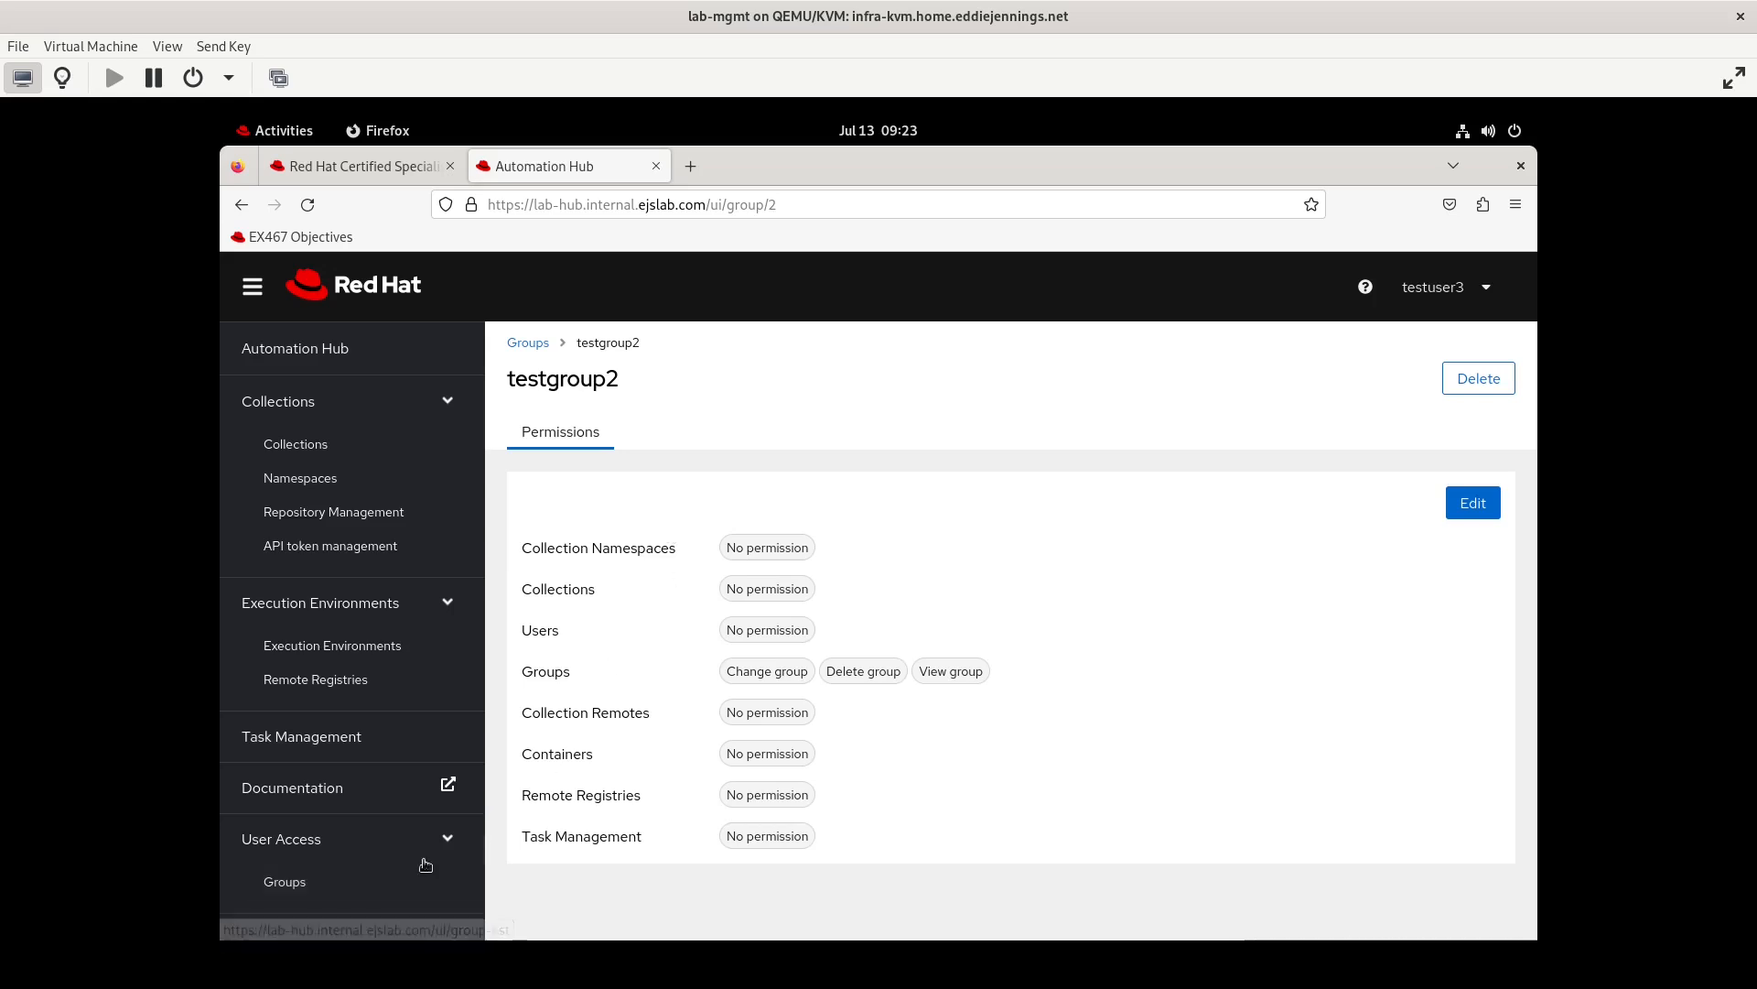
Check which actions testuser3 is offered for testgroup1 in the Groups list, and open testgroup1's permissions
{"action": "left_click", "coordinate": [284, 880]}
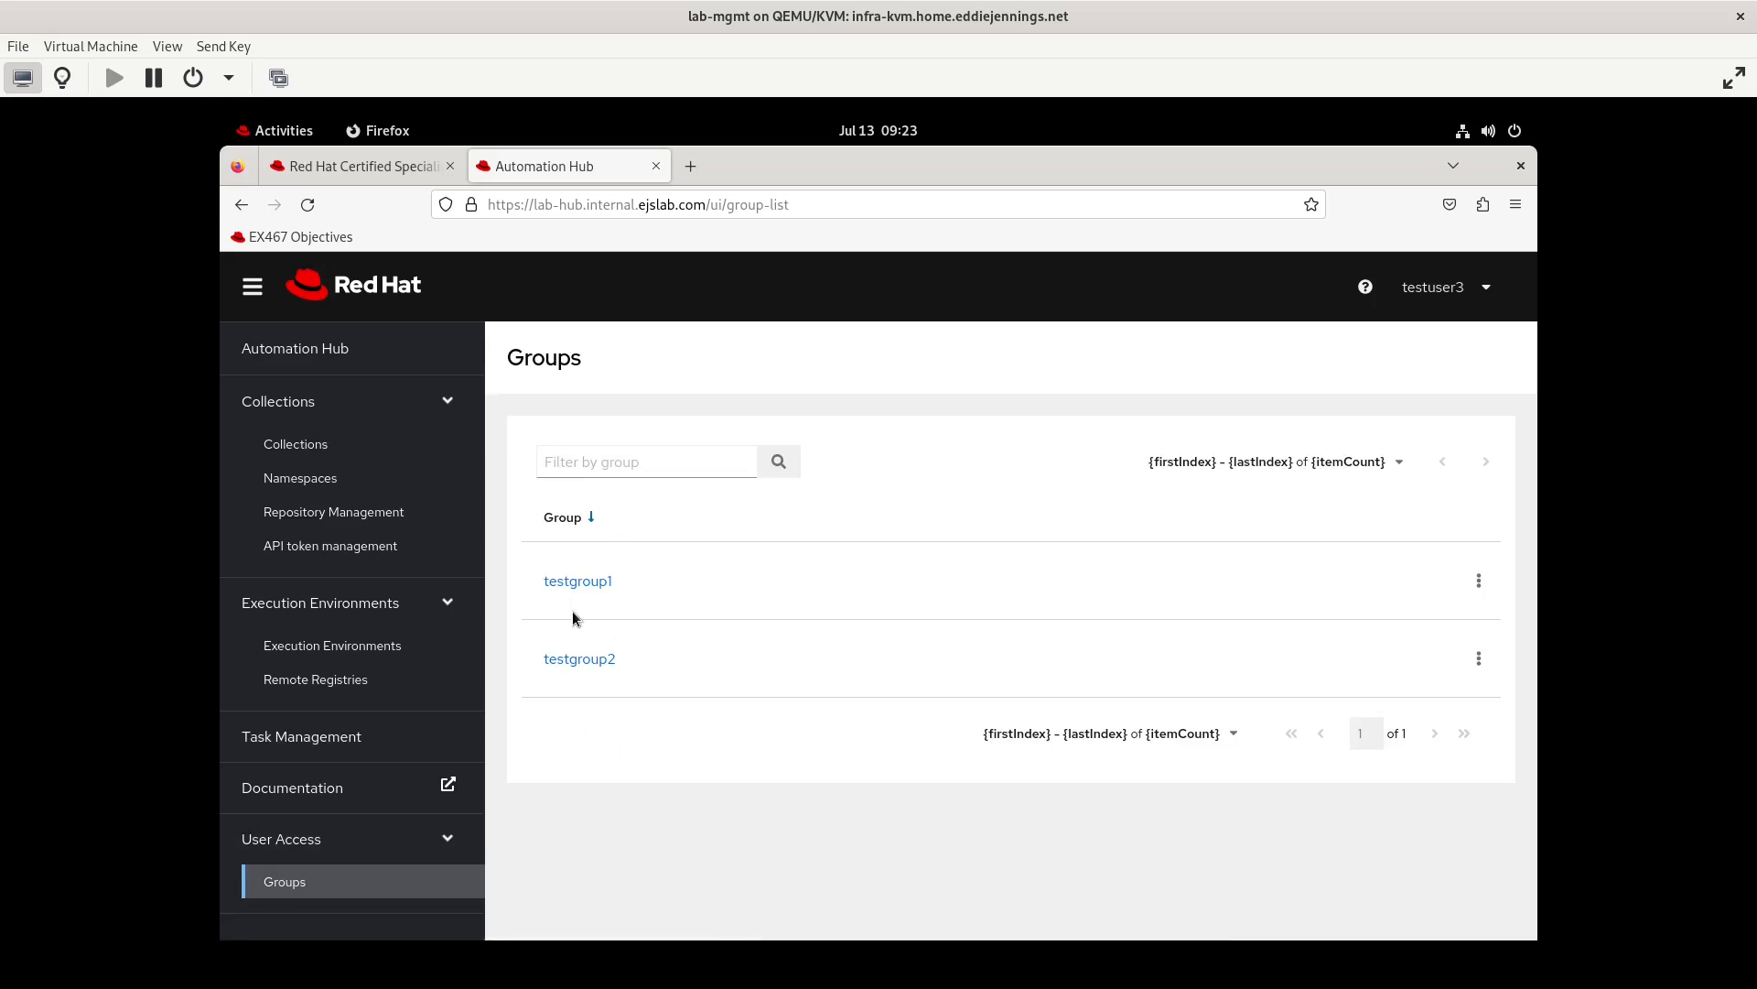
{"action": "left_click", "coordinate": [1482, 586]}
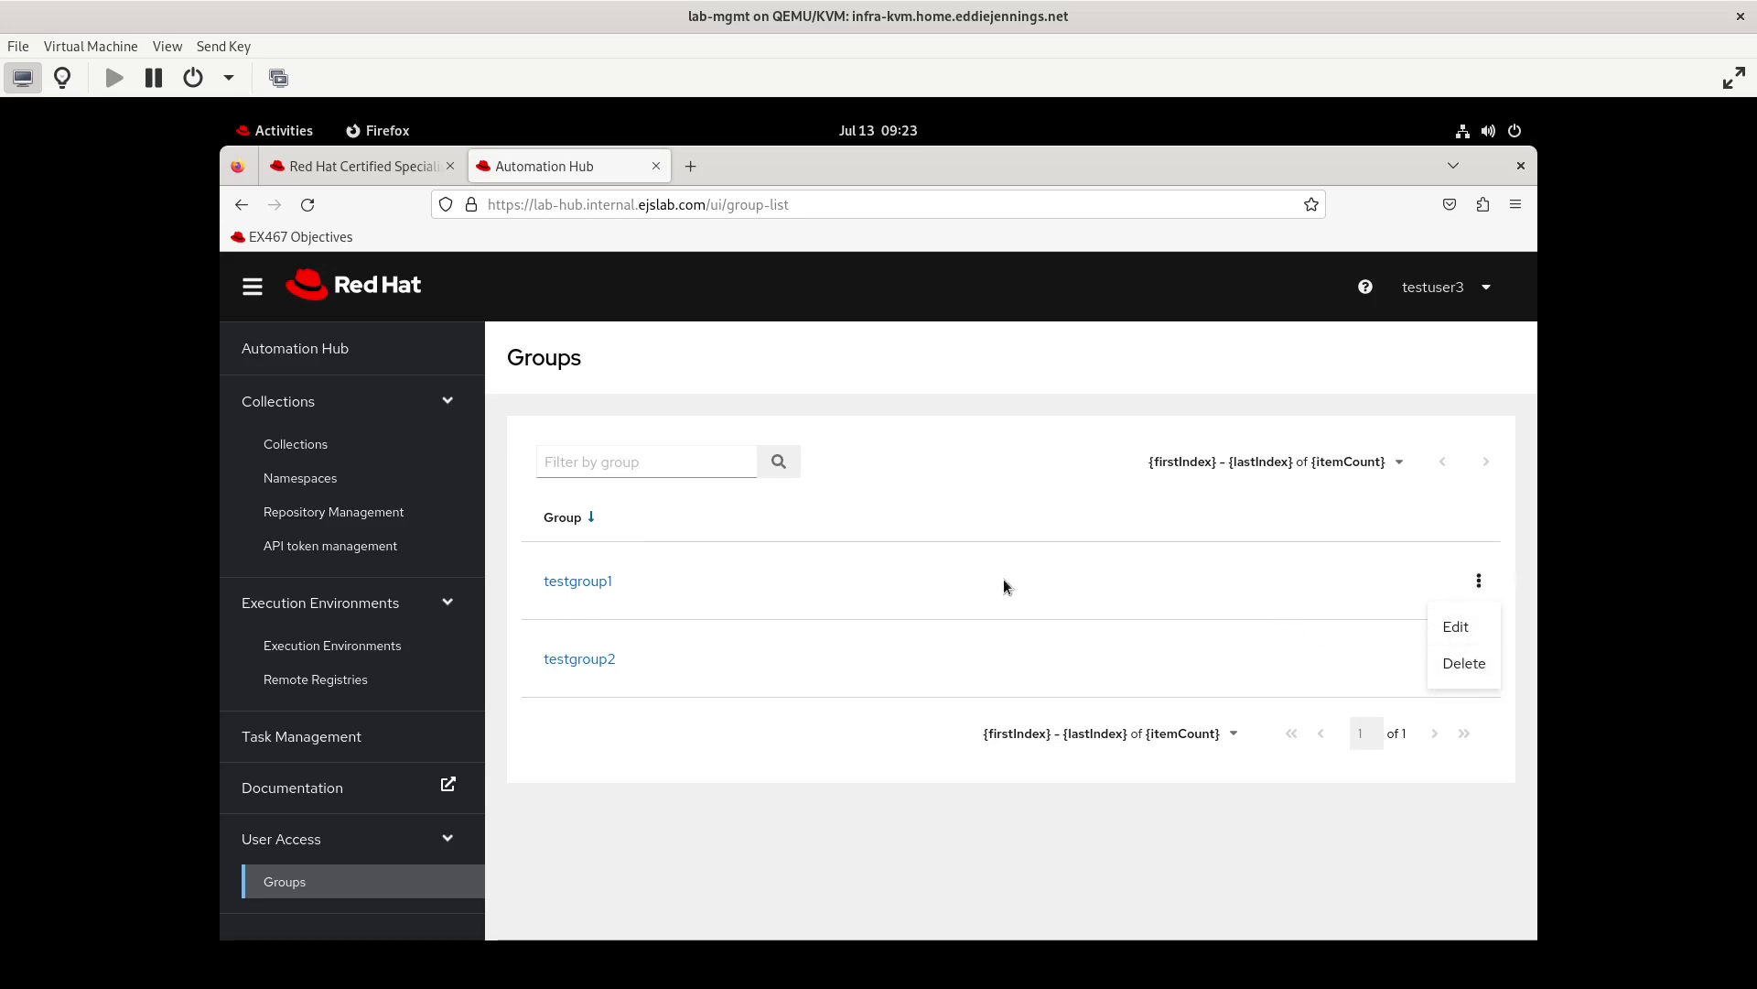
{"action": "left_click", "coordinate": [1440, 293]}
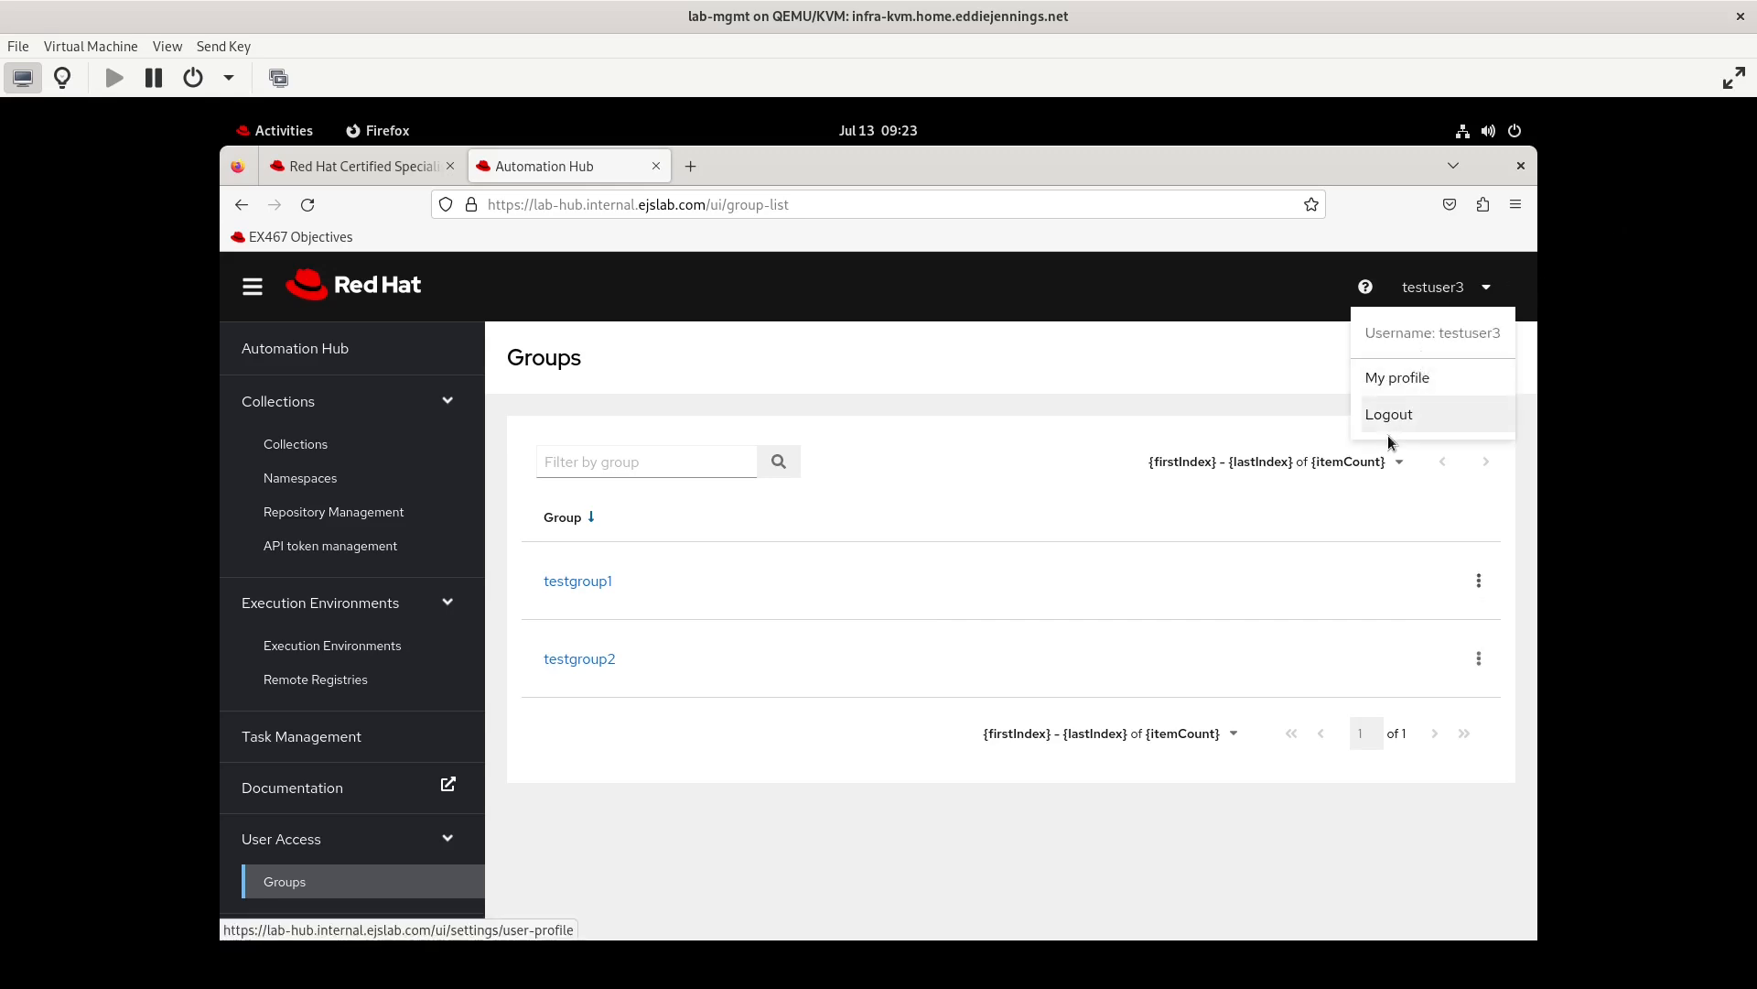
{"action": "left_click", "coordinate": [615, 866]}
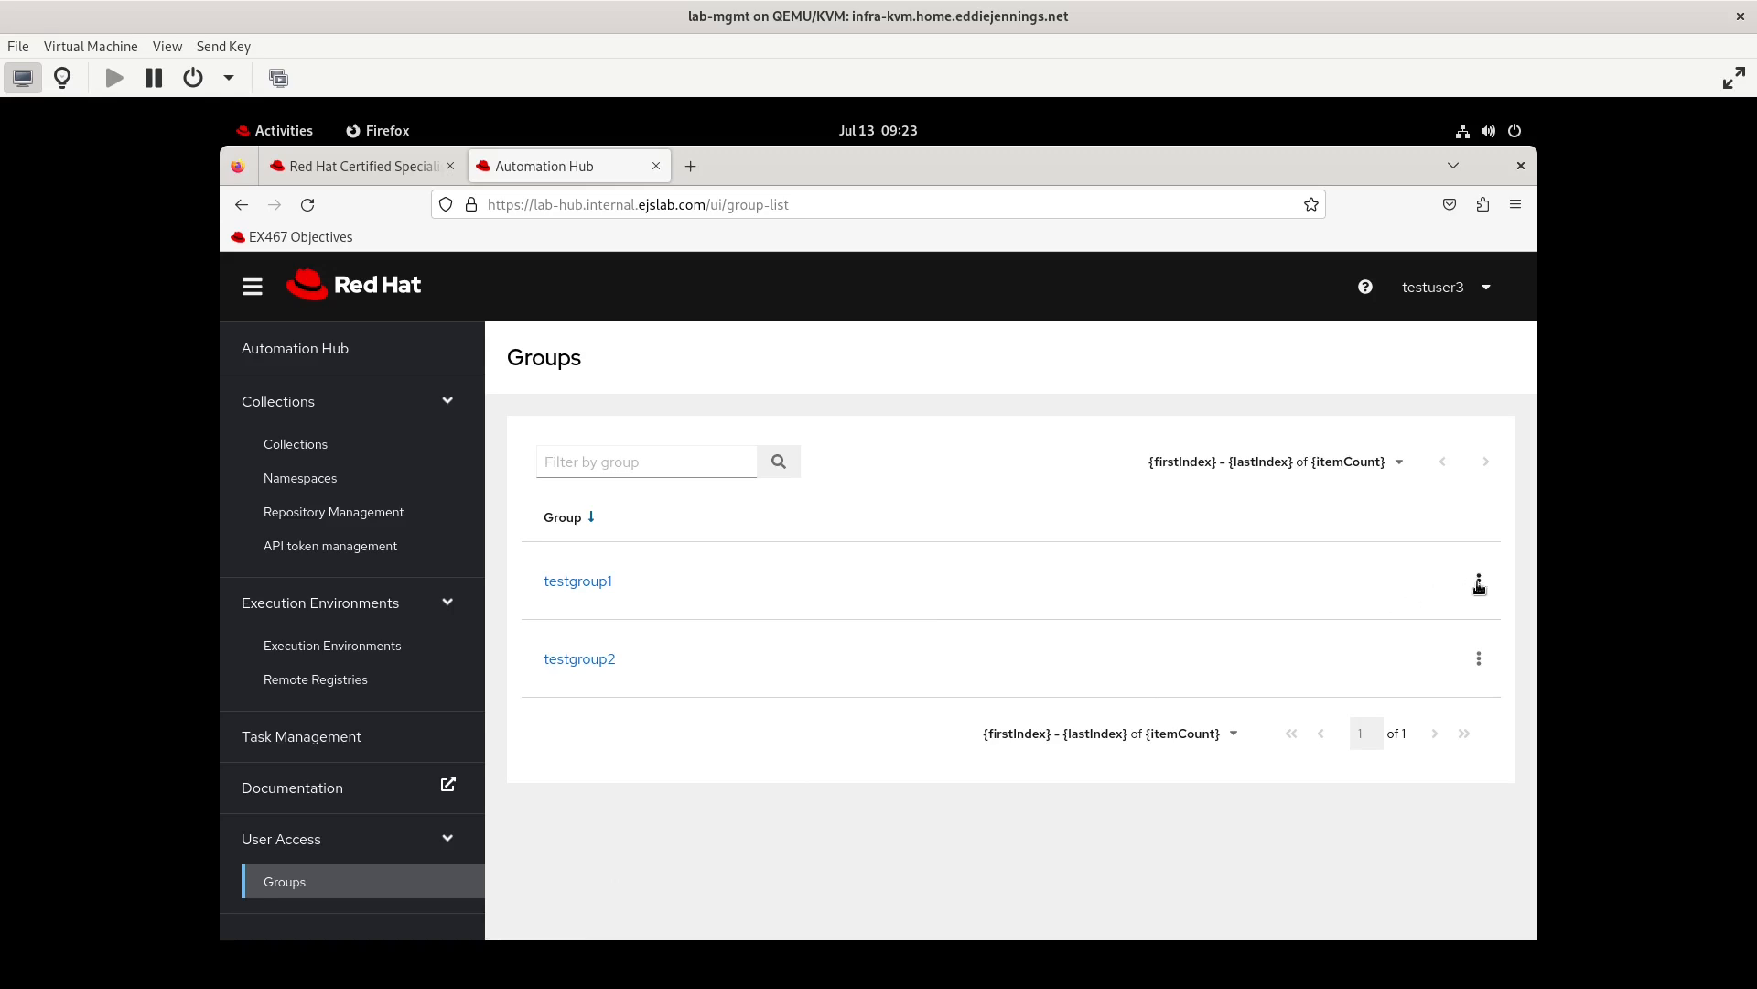
{"action": "left_click", "coordinate": [595, 583]}
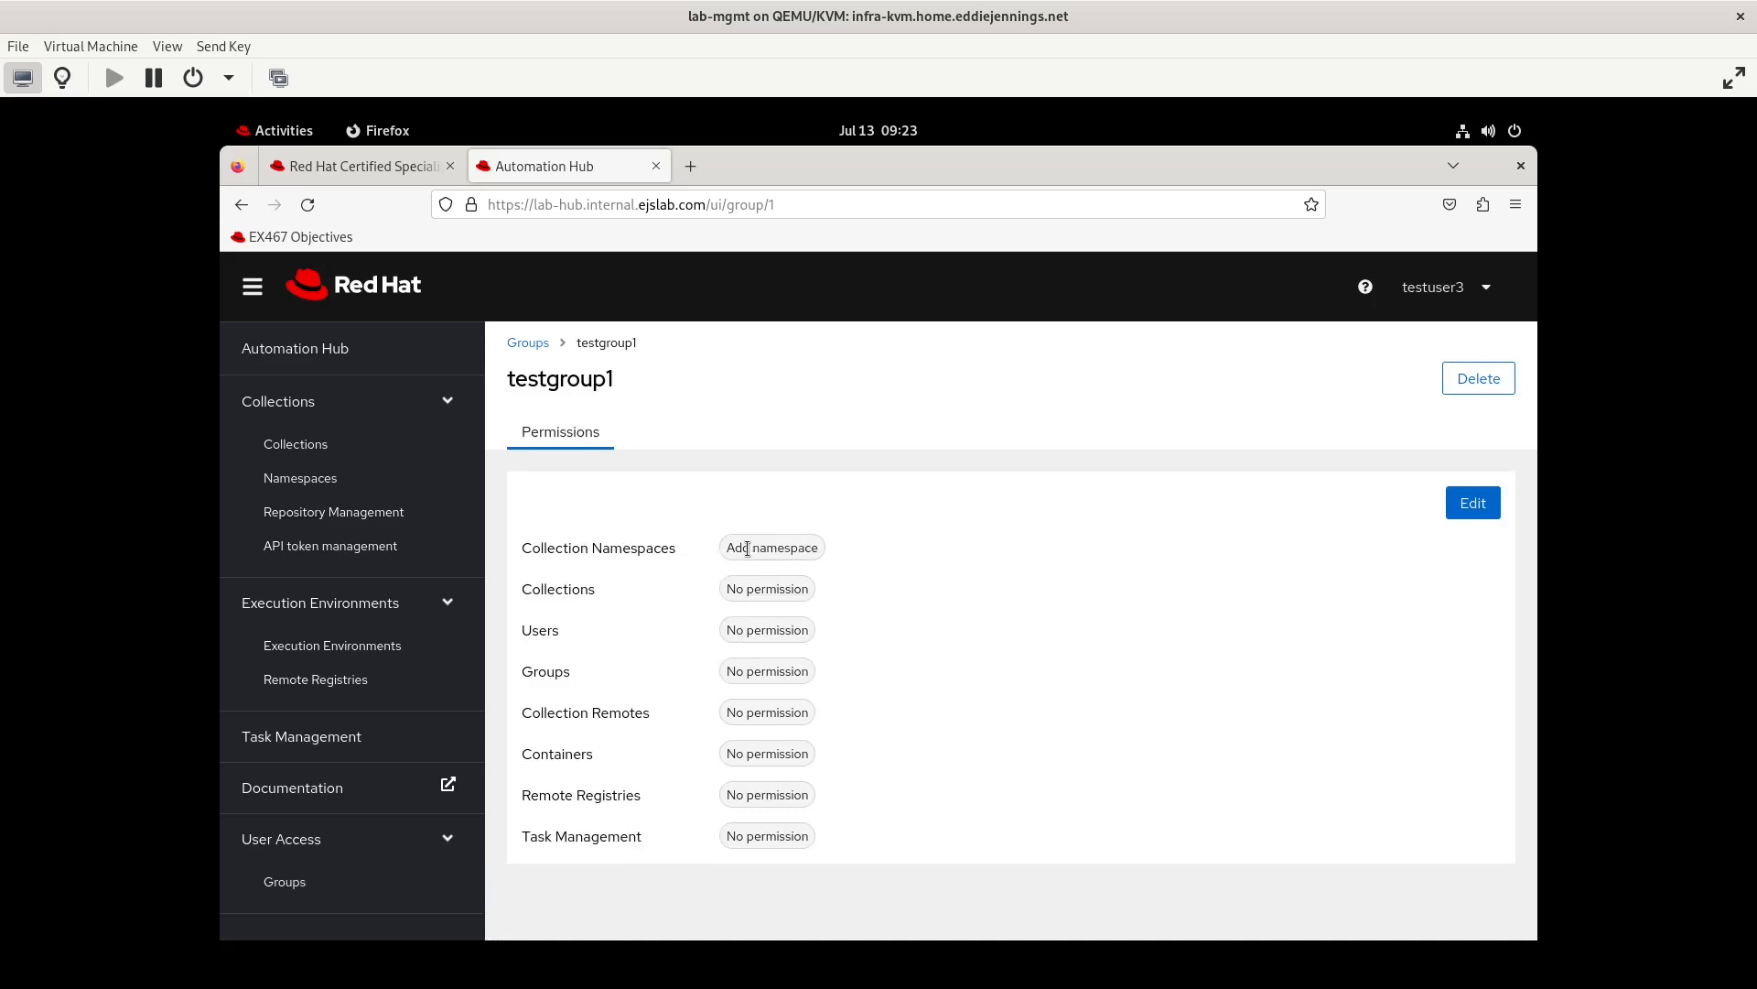
Search the Namespaces page for "test" as testuser3
{"action": "left_click", "coordinate": [304, 478]}
{"action": "left_click", "coordinate": [622, 461]}
{"action": "type", "text": "test"}
{"action": "key", "text": "Return"}
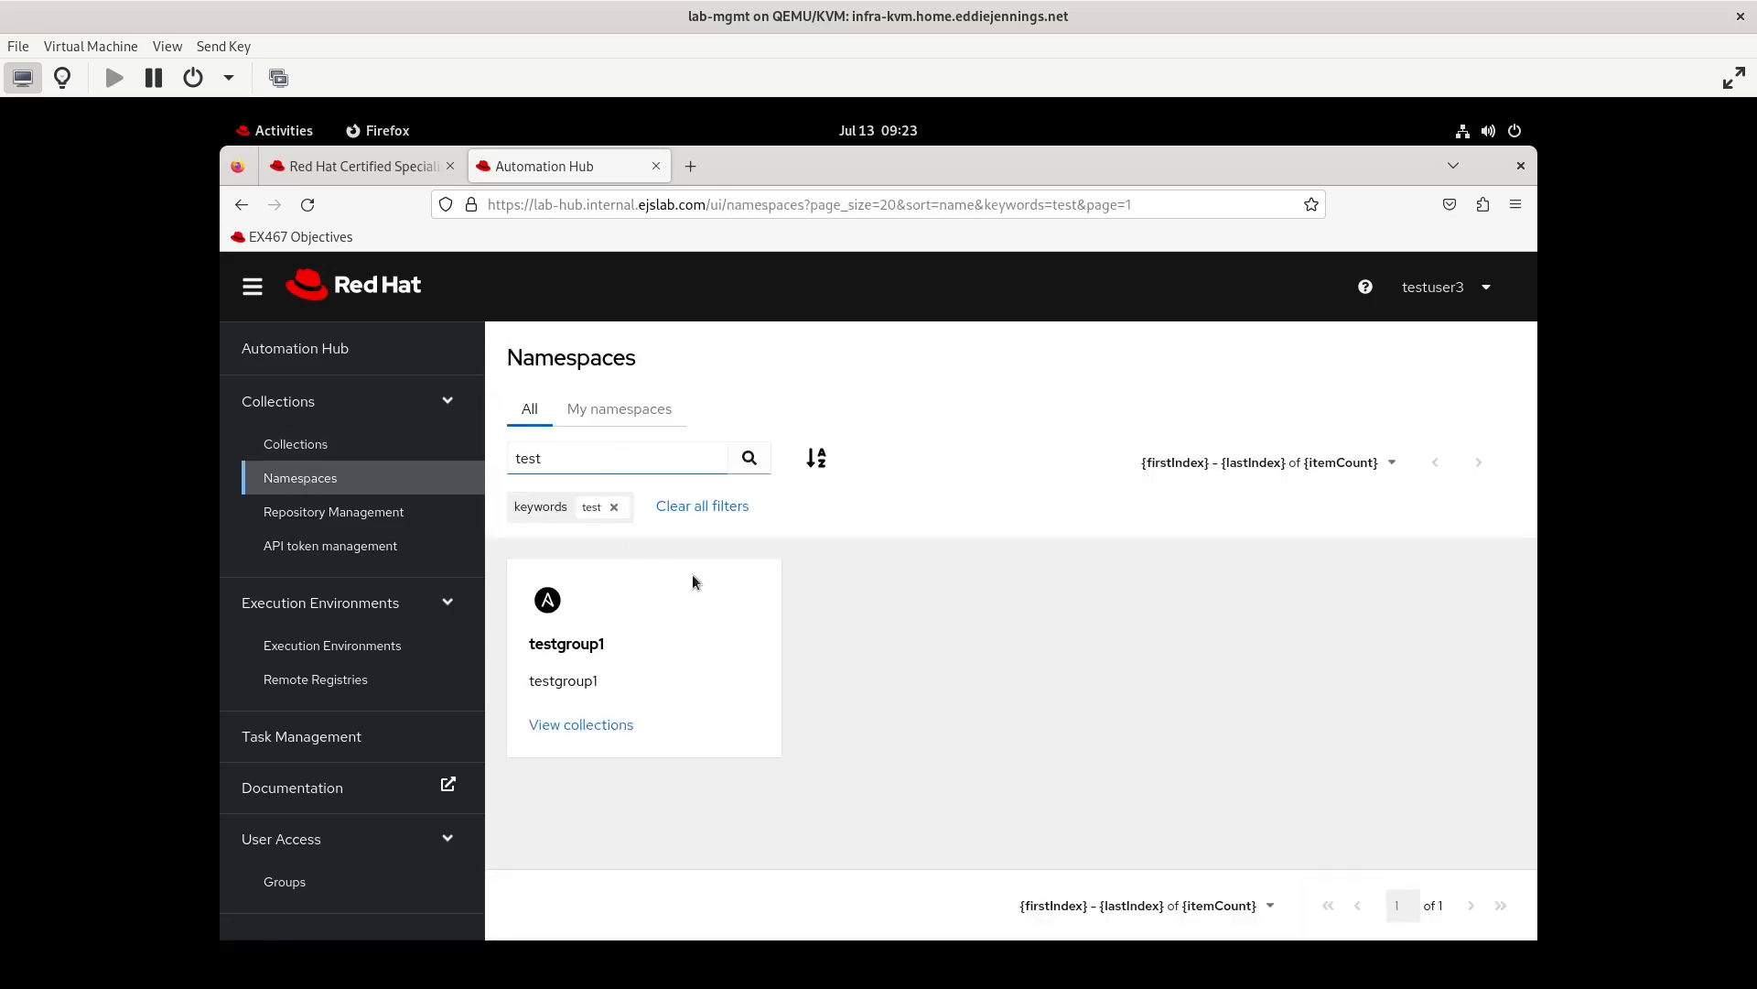
Switch to a Terminal window and list the contents of the home directory
{"action": "left_click", "coordinate": [284, 134]}
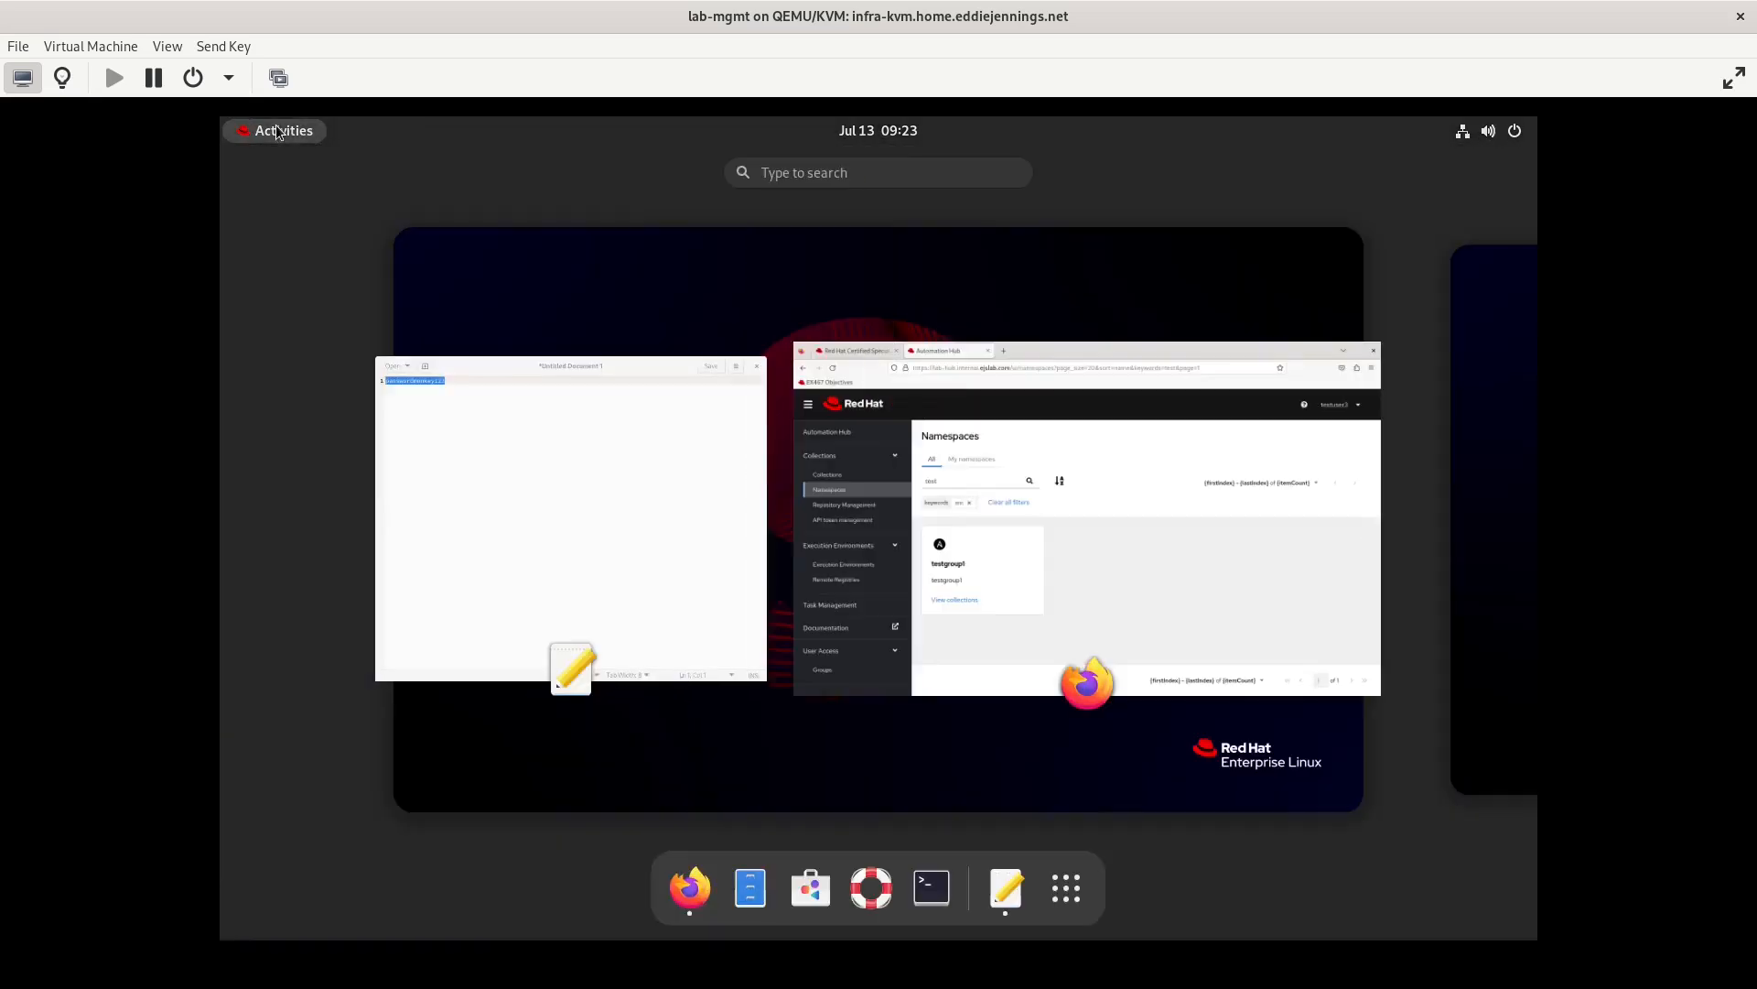
{"action": "left_click", "coordinate": [931, 888]}
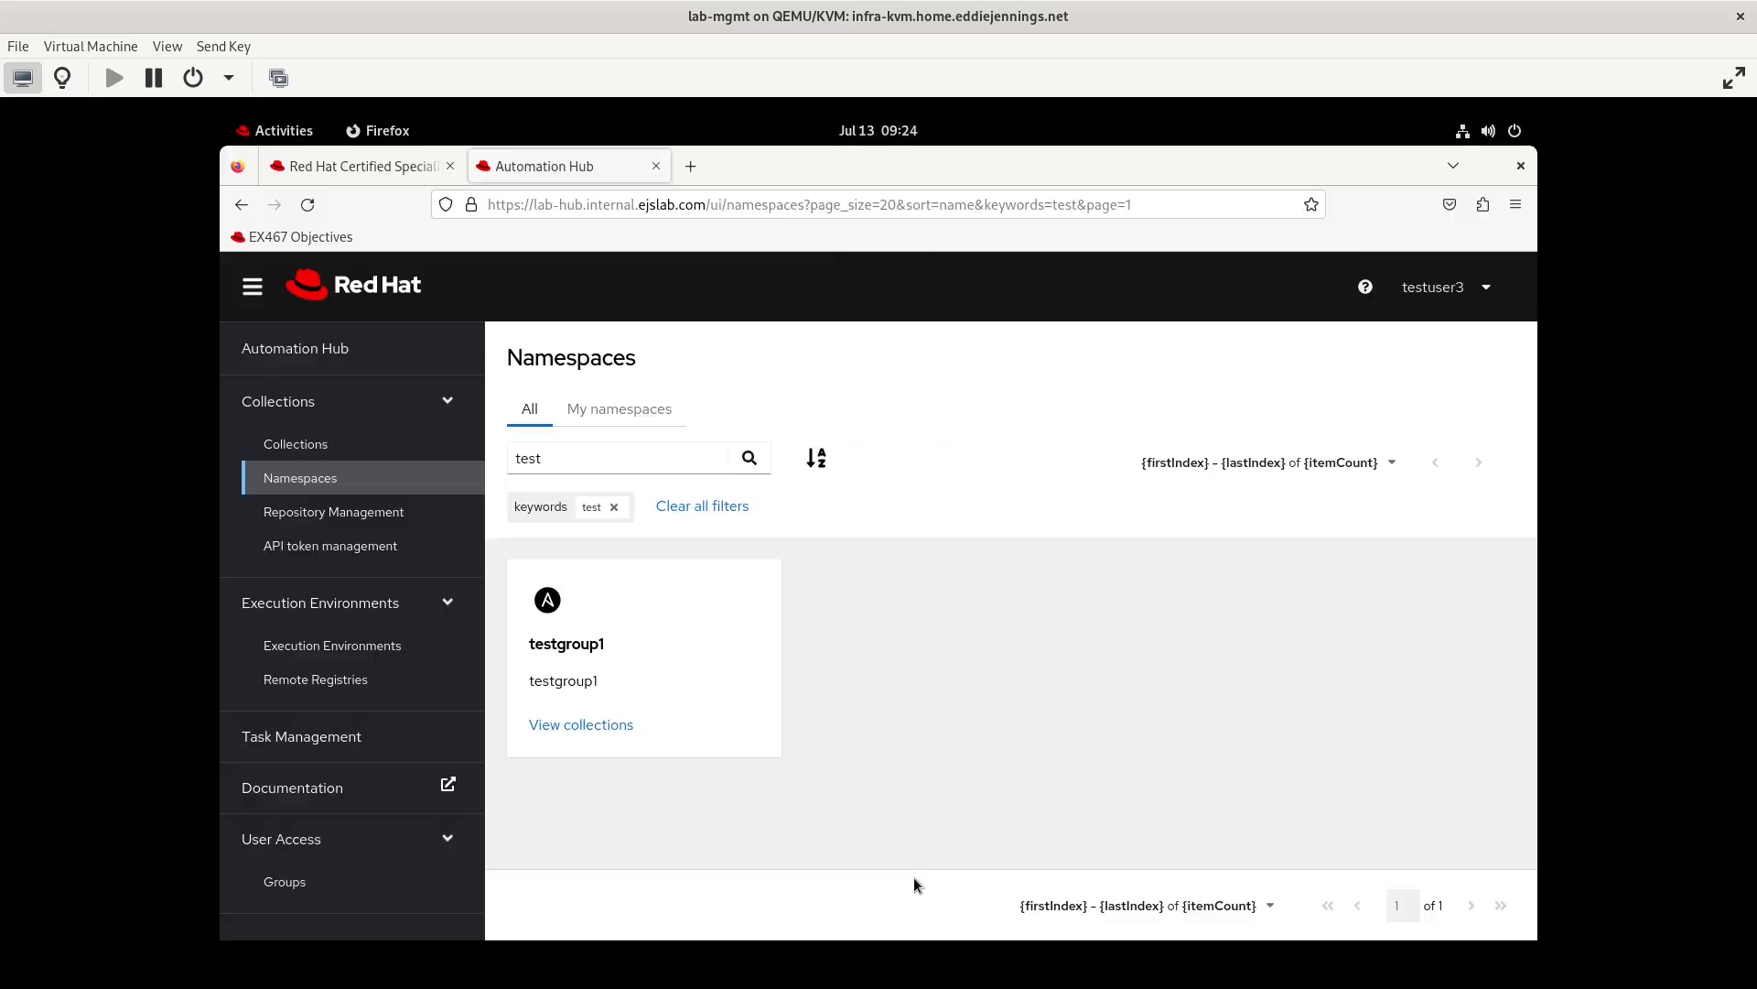
{"action": "type", "text": "ls"}
{"action": "key", "text": "Return"}
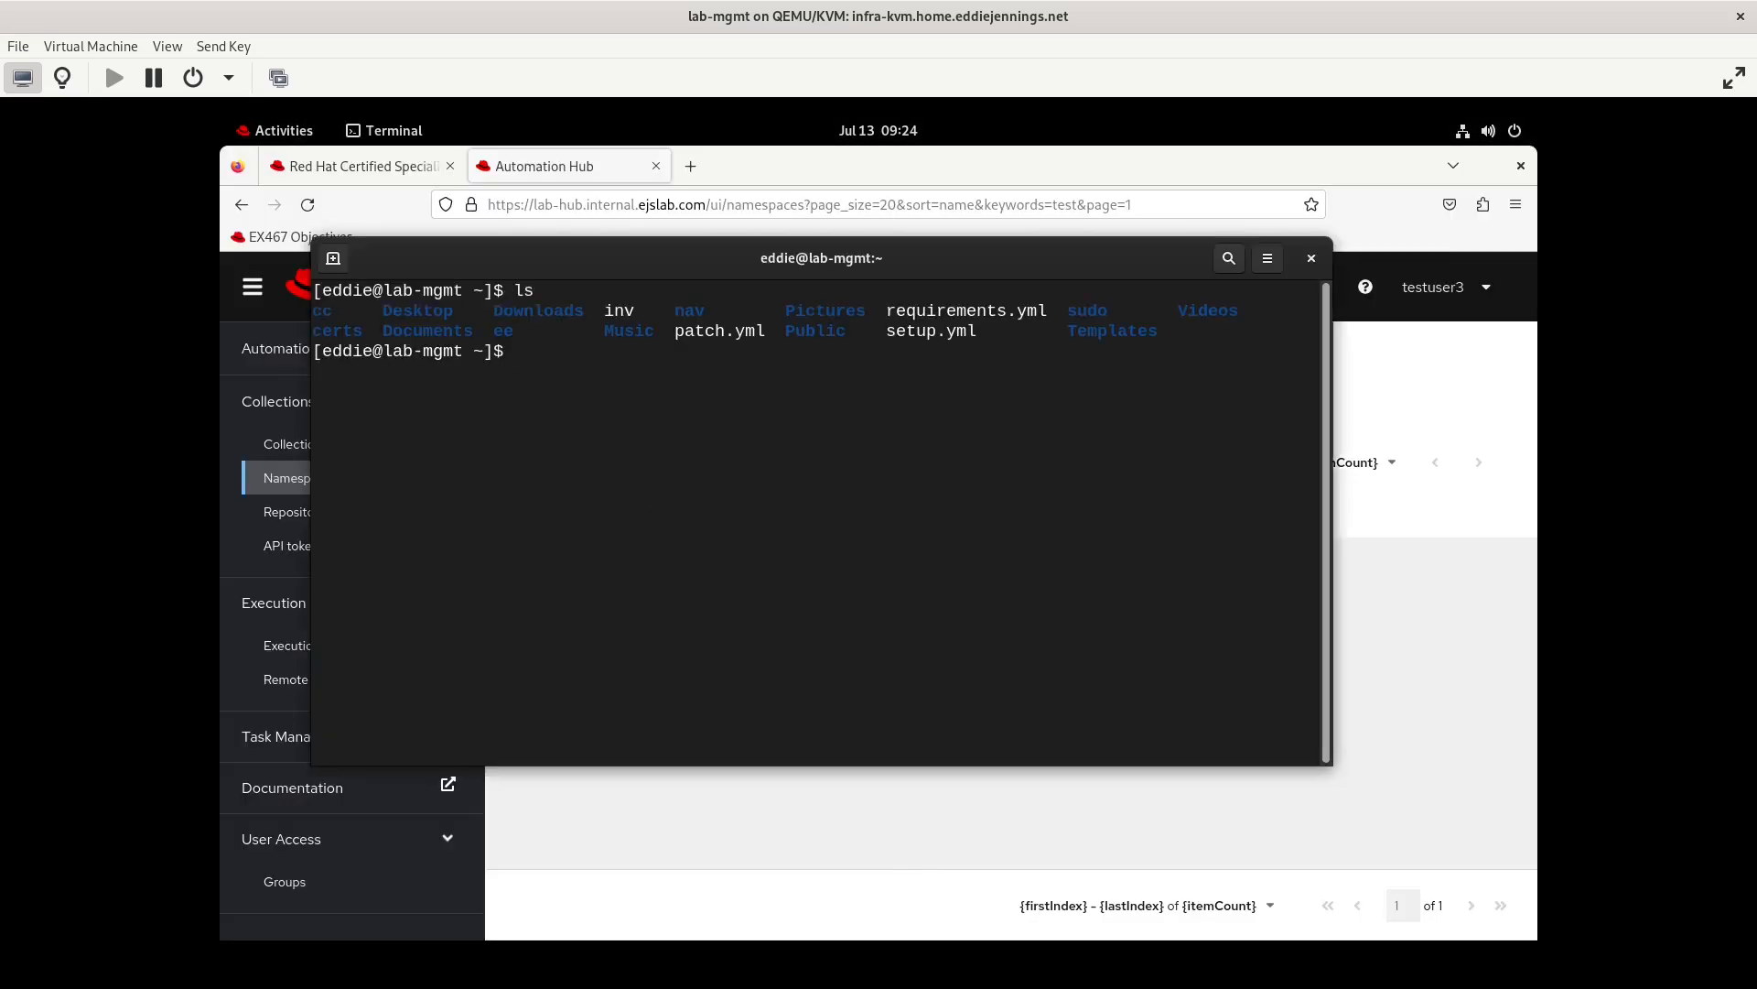
Create a directory named cc2 in the home directory and change into it
{"action": "type", "text": "mkdir cc2"}
{"action": "key", "text": "Return"}
{"action": "type", "text": "cd cc2"}
{"action": "key", "text": "Return"}
{"action": "type", "text": "ansible"}
{"action": "key", "text": "BackSpace"}
{"action": "key", "text": "BackSpace"}
{"action": "key", "text": "BackSpace"}
{"action": "key", "text": "BackSpace"}
{"action": "key", "text": "BackSpace"}
{"action": "key", "text": "BackSpace"}
Initialize a collection named testgroup1.testcollection with ansible-galaxy and change into testgroup1/testcollection
{"action": "key", "text": "BackSpace"}
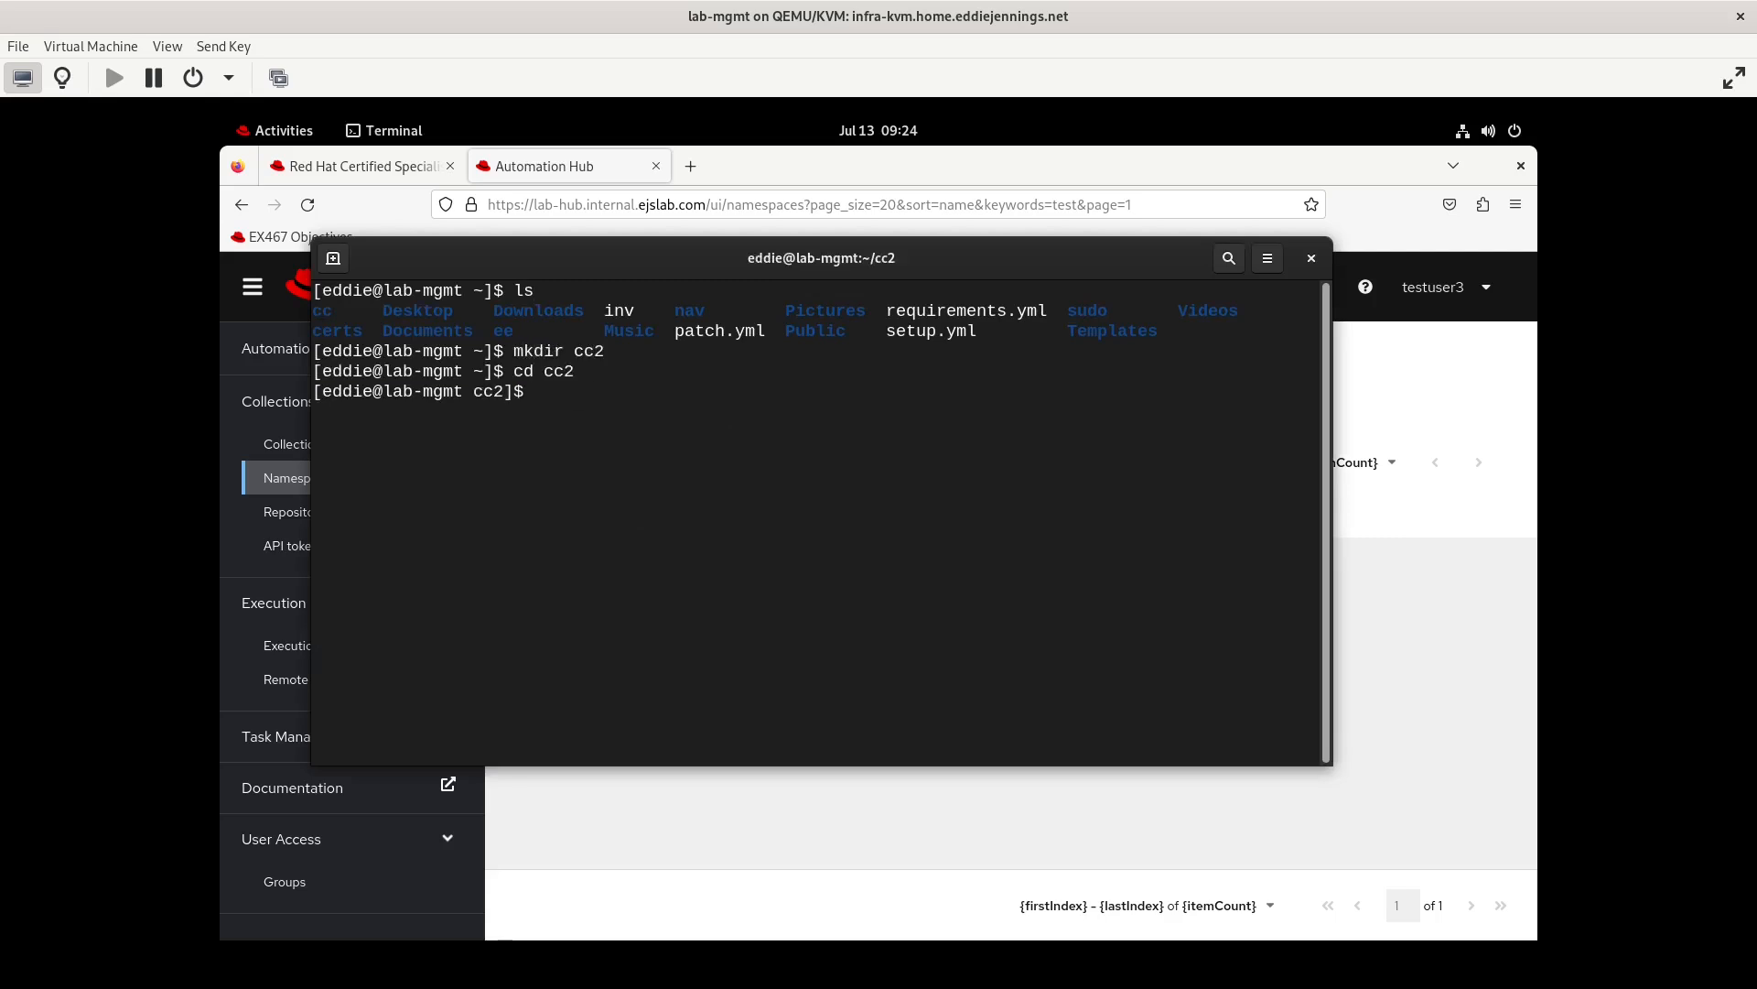
{"action": "type", "text": "ans"}
{"action": "key", "text": "BackSpace"}
{"action": "key", "text": "BackSpace"}
{"action": "key", "text": "BackSpace"}
{"action": "type", "text": "ansible-galaxy collection init "}
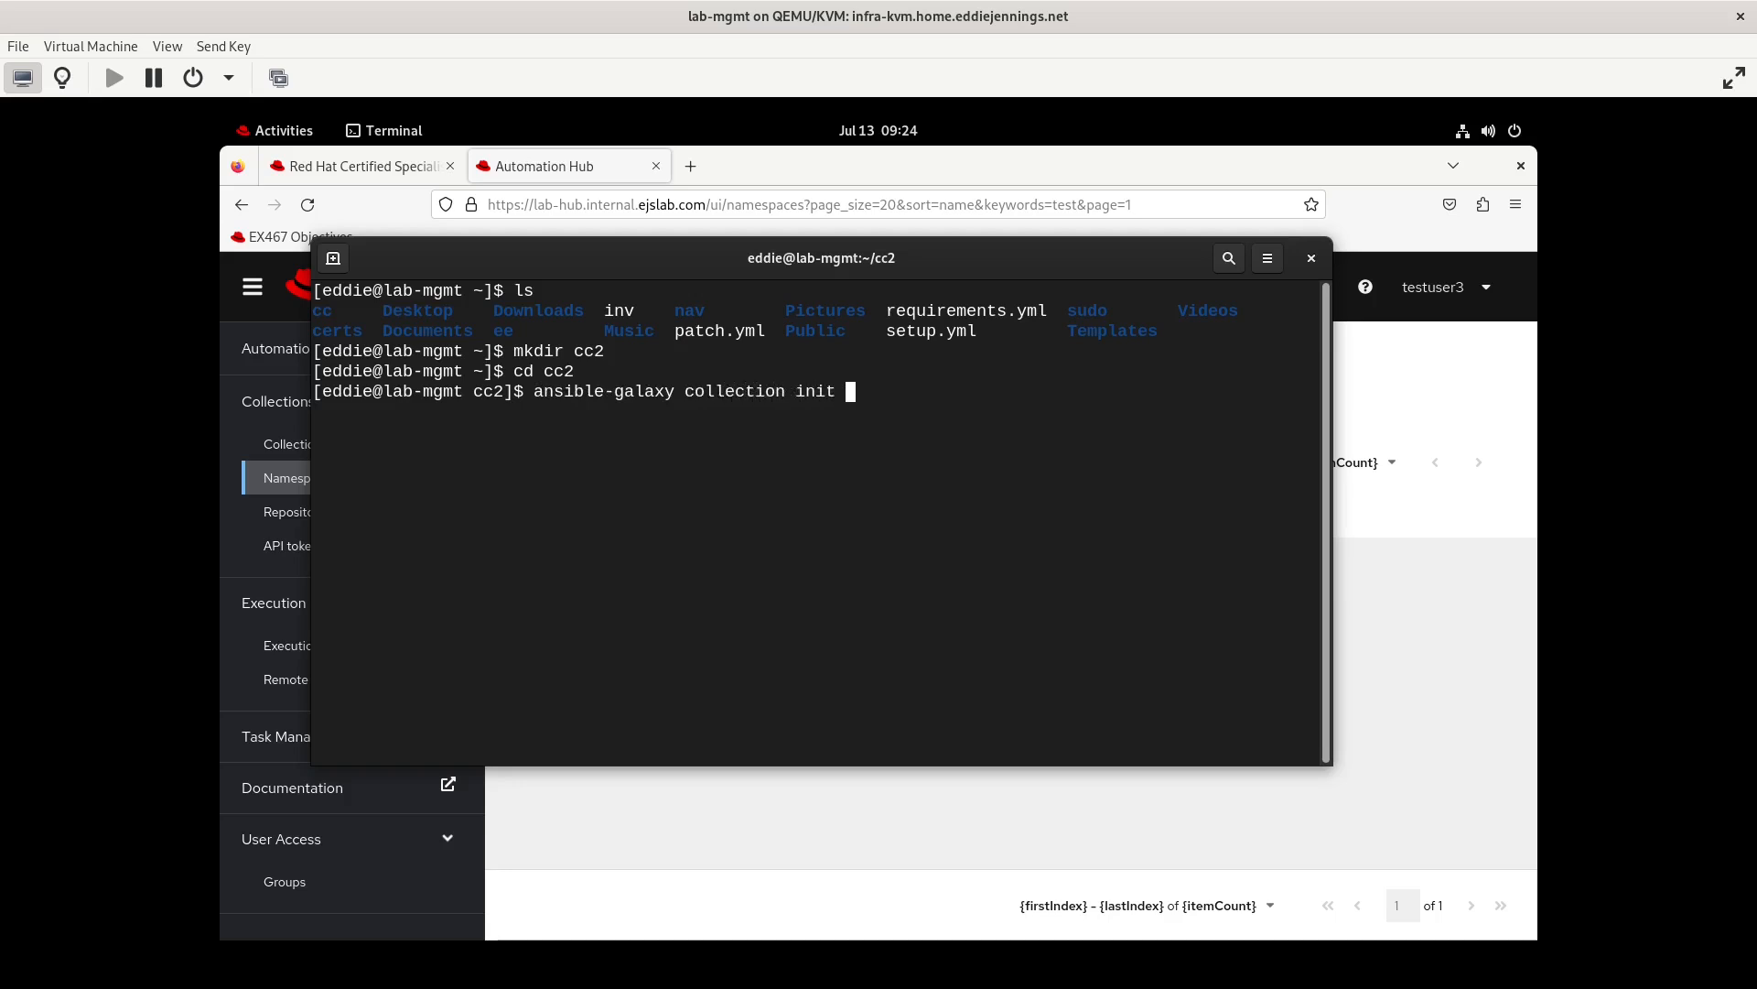
{"action": "type", "text": "testgrou"}
{"action": "type", "text": "p1.testco"}
{"action": "type", "text": "llection"}
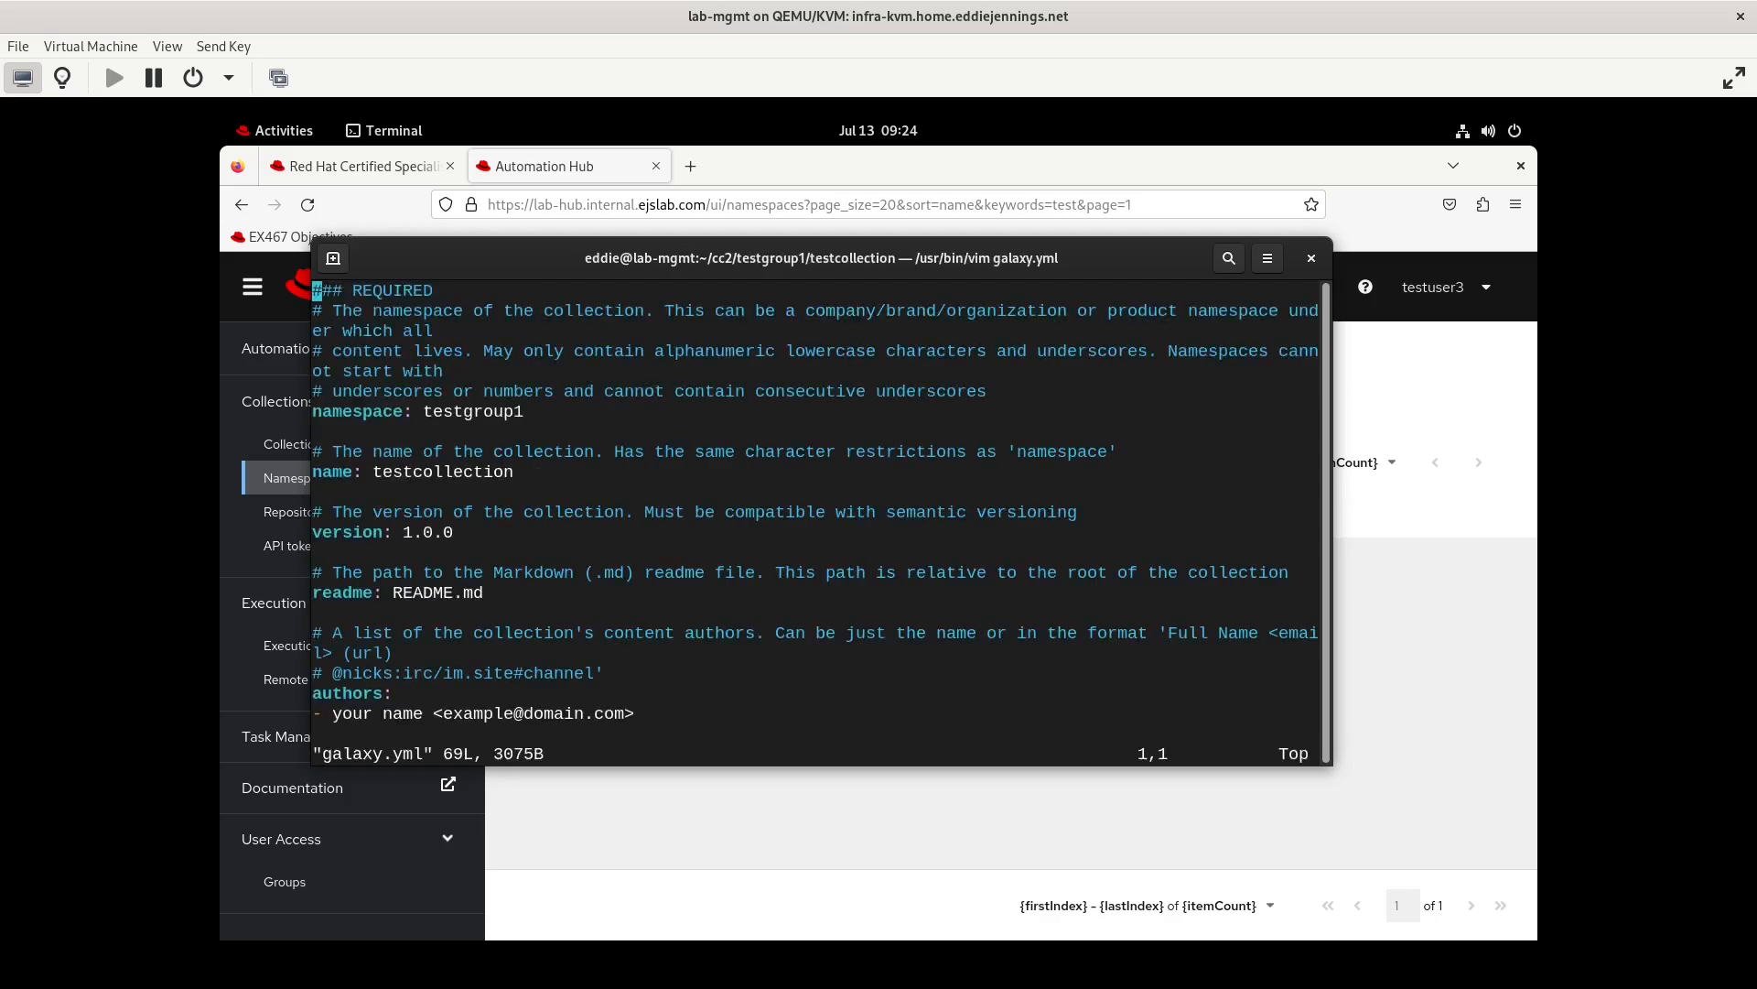
Review the collection's galaxy.yml in vi, from the namespace and version fields through license and tags, and quit without editing
{"action": "key", "text": "Down"}
{"action": "key", "text": "Down"}
{"action": "key", "text": "Down"}
{"action": "key", "text": "Down"}
{"action": "key", "text": "Down"}
{"action": "key", "text": "Down"}
{"action": "key", "text": "Down"}
{"action": "key", "text": "Down"}
{"action": "key", "text": "Down"}
{"action": "key", "text": "Down"}
{"action": "key", "text": "Down"}
{"action": "key", "text": "Down"}
{"action": "key", "text": "Down"}
{"action": "key", "text": "Down"}
{"action": "key", "text": "Down"}
{"action": "key", "text": "Down"}
{"action": "key", "text": "Down"}
{"action": "key", "text": "Down"}
{"action": "key", "text": "Down"}
{"action": "key", "text": "Down"}
{"action": "key", "text": "Down"}
{"action": "key", "text": "Down"}
{"action": "key", "text": "Down"}
{"action": "key", "text": "Down"}
{"action": "key", "text": "Down"}
{"action": "key", "text": "Down"}
{"action": "key", "text": "Down"}
{"action": "key", "text": "Down"}
{"action": "key", "text": "Down"}
{"action": "key", "text": "Down"}
{"action": "key", "text": "Down"}
{"action": "key", "text": "Down"}
{"action": "key", "text": "Down"}
{"action": "key", "text": "Down"}
{"action": "key", "text": "Down"}
{"action": "key", "text": "Down"}
{"action": "key", "text": "Down"}
{"action": "key", "text": "Down"}
{"action": "key", "text": "Down"}
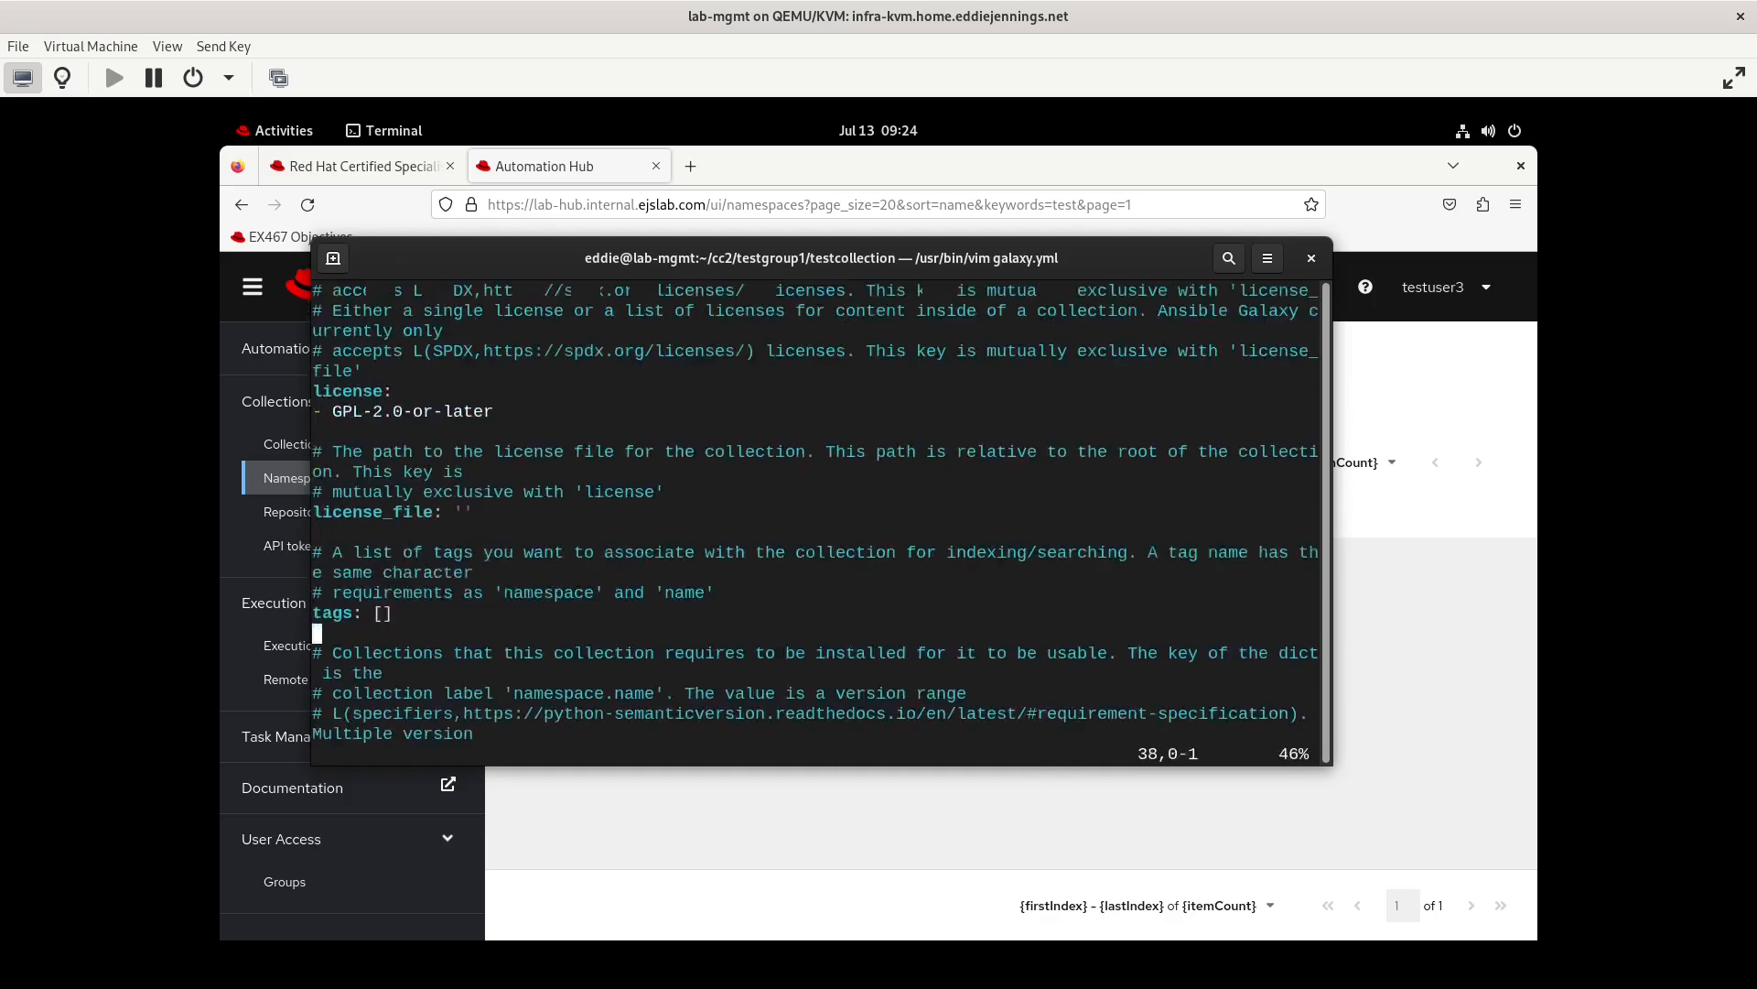
{"action": "type", "text": ":q"}
{"action": "key", "text": "Return"}
Uncomment the requires_ansible: '>=2.9.10' line in meta/runtime.yml with vi and save the file
{"action": "type", "text": "vi me"}
{"action": "key", "text": "Tab"}
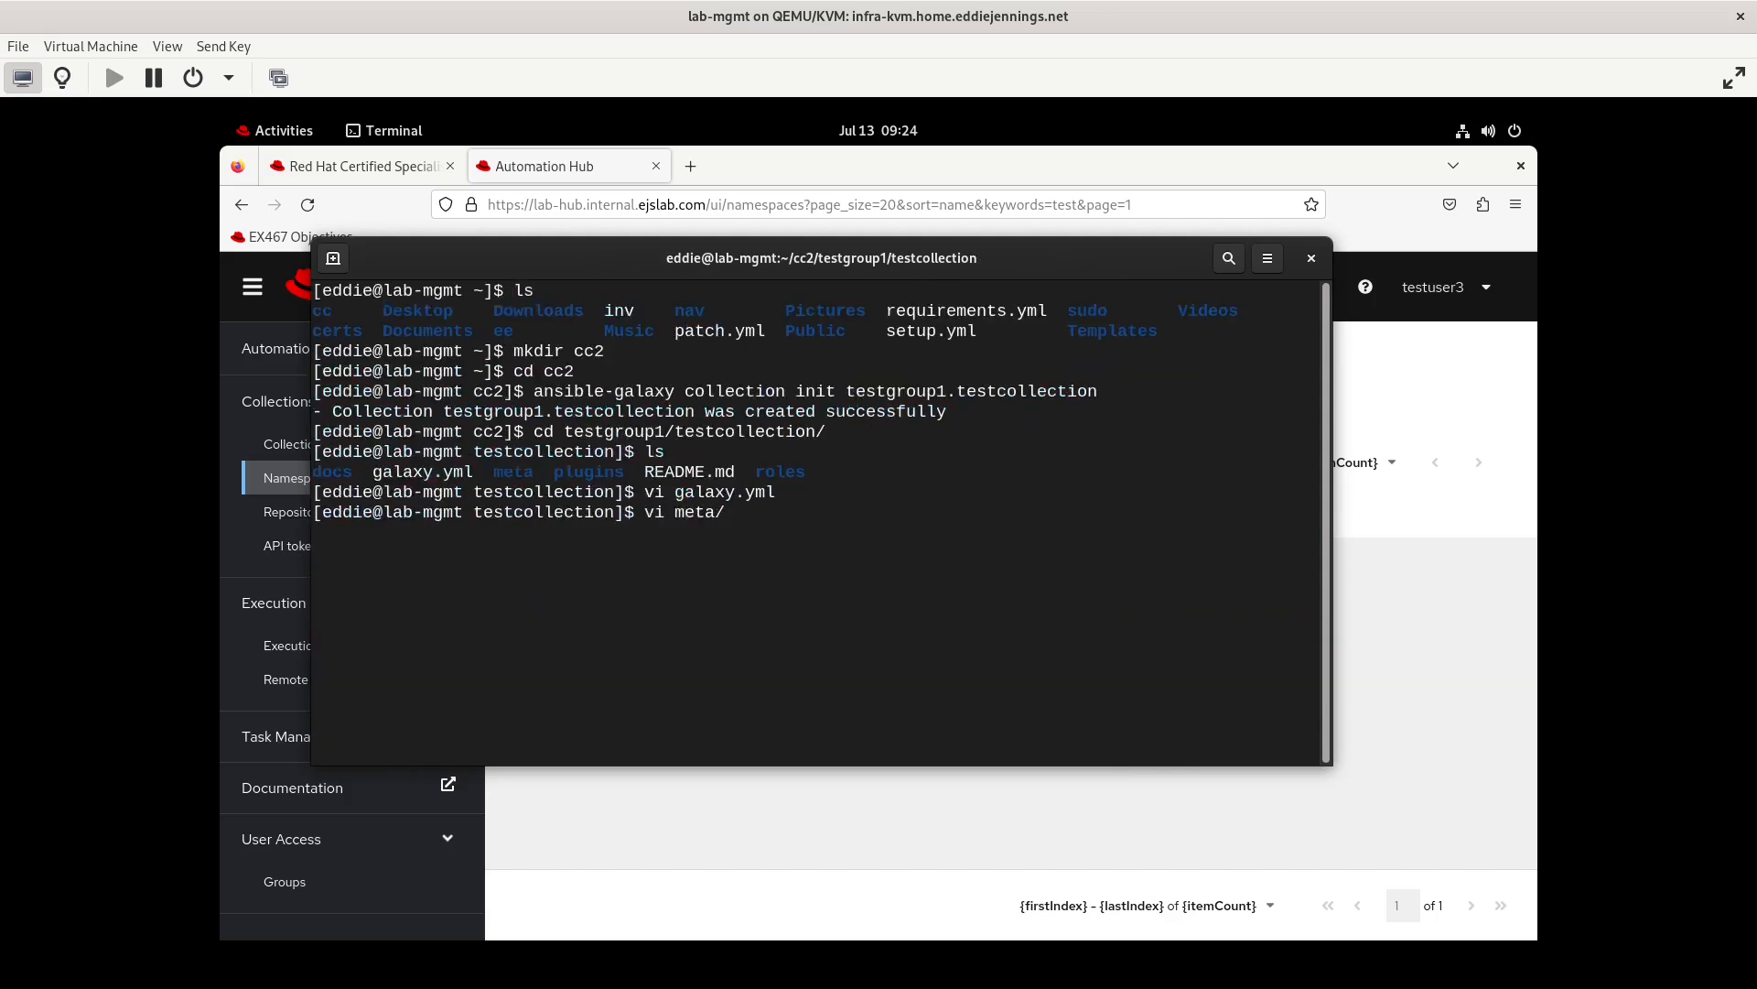
{"action": "type", "text": "runtime.yml"}
{"action": "key", "text": "Return"}
{"action": "key", "text": "Down"}
{"action": "key", "text": "Down"}
{"action": "key", "text": "Down"}
{"action": "key", "text": "i"}
{"action": "key", "text": "Delete"}
{"action": "key", "text": "Delete"}
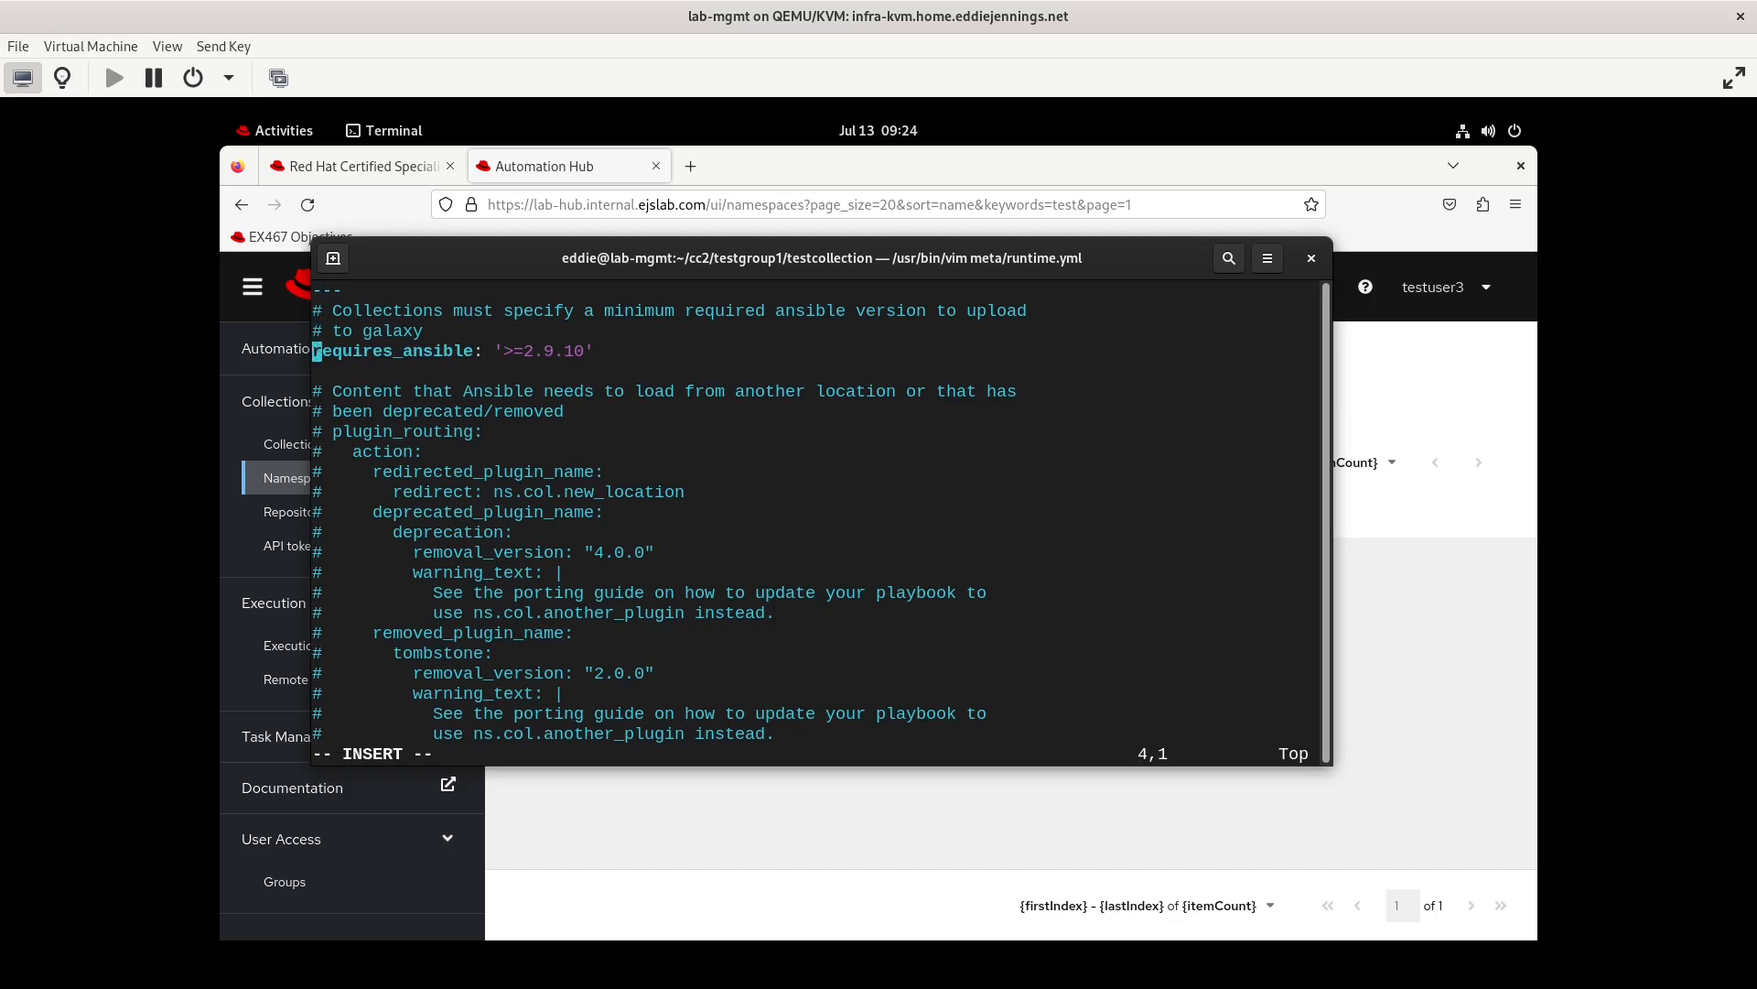
{"action": "key", "text": "BackSpace"}
{"action": "key", "text": "BackSpace"}
{"action": "key", "text": "Escape"}
{"action": "type", "text": ":wq"}
{"action": "key", "text": "Return"}
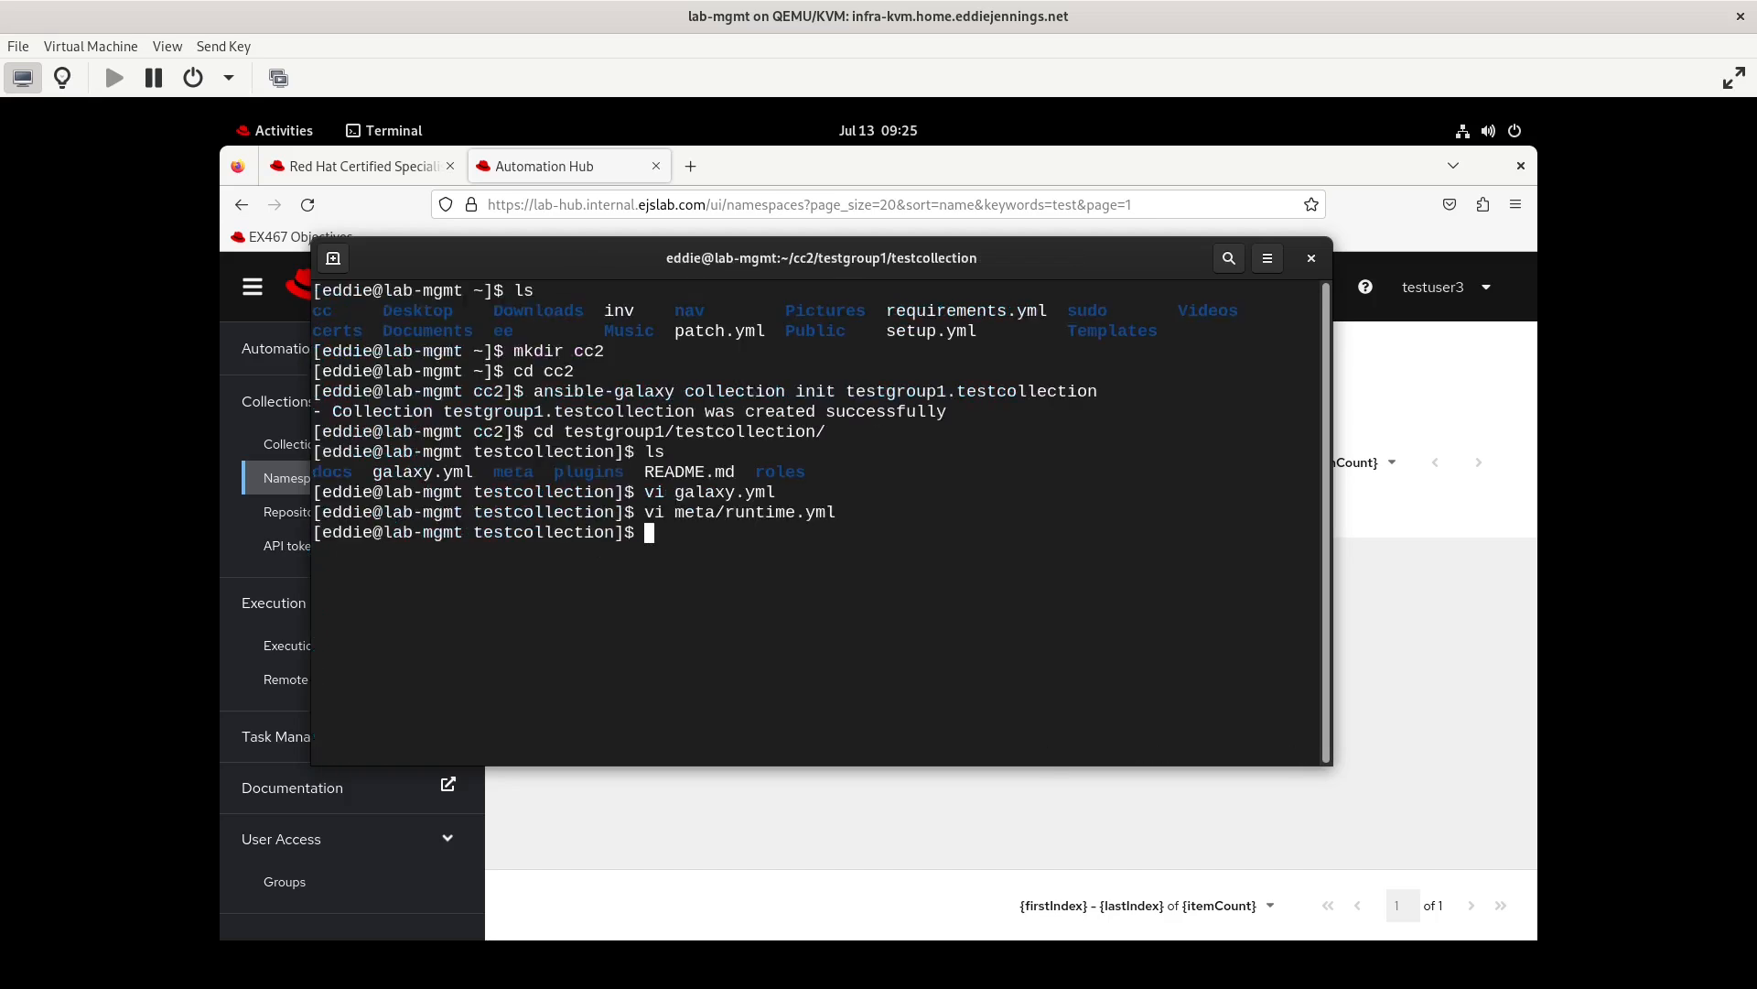
Build the collection archive with ansible-galaxy collection build
{"action": "type", "text": "ansible-galaxy collection build"}
{"action": "key", "text": "Return"}
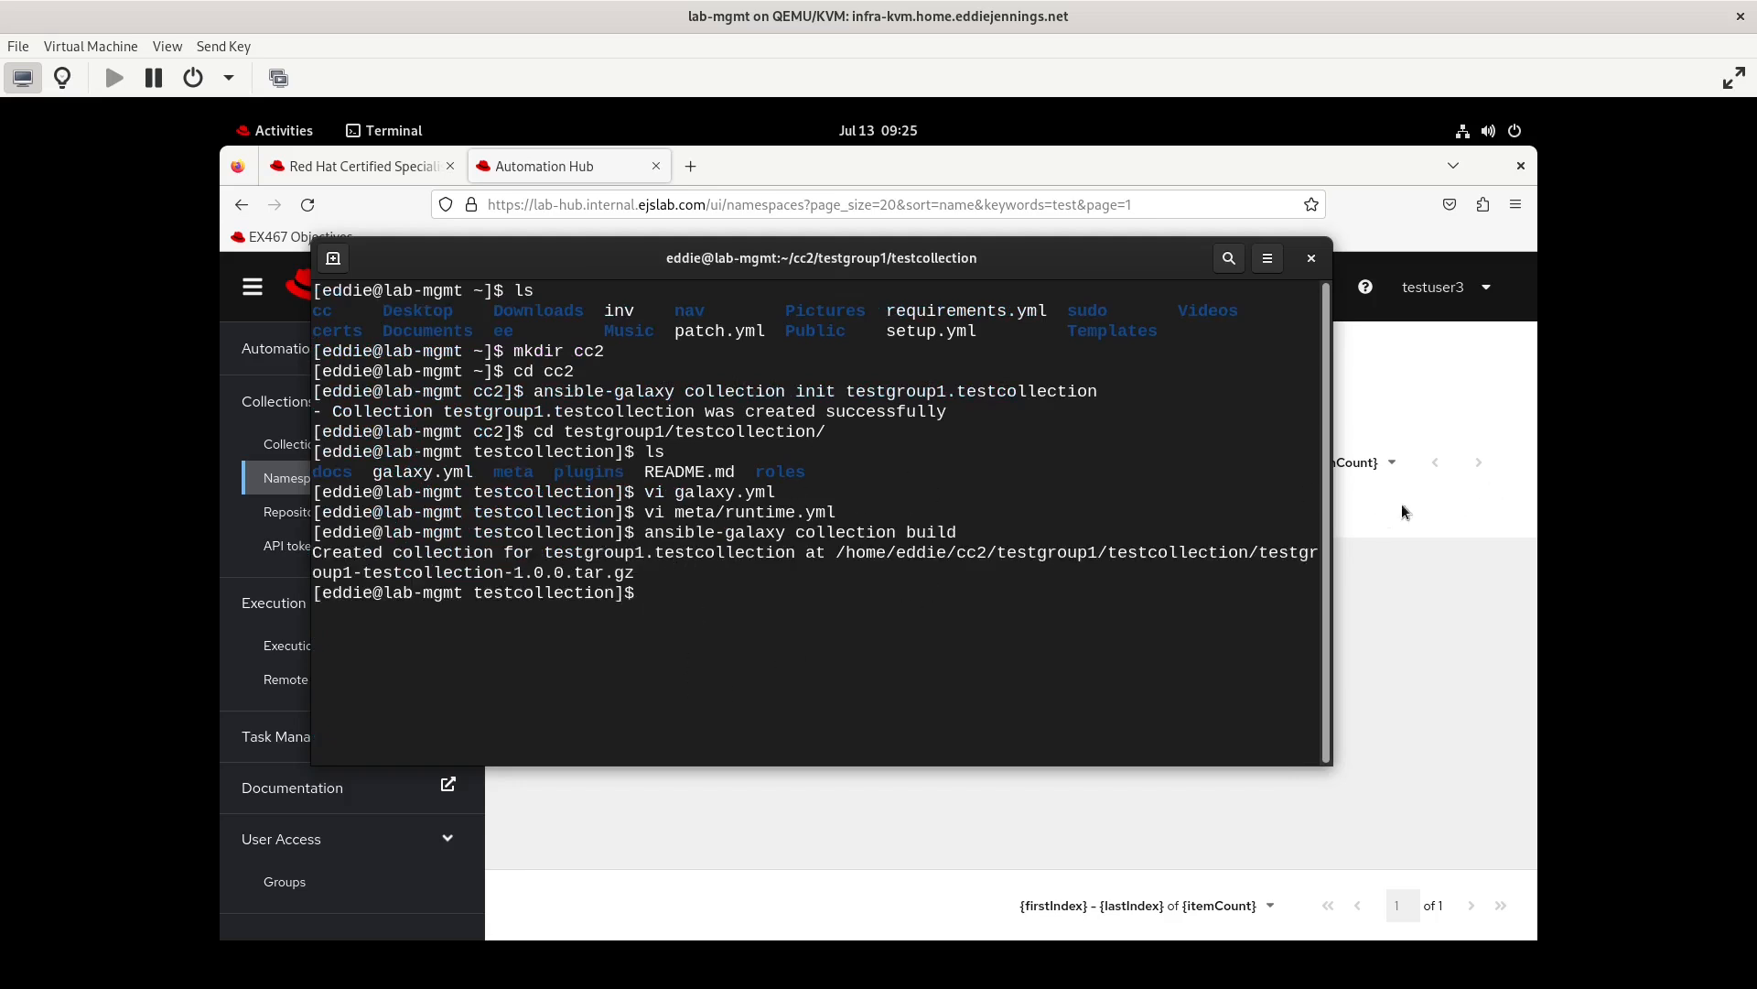
Switch back to Firefox, log out of testuser3 and log in as testuser2 with the account password
{"action": "left_click", "coordinate": [1490, 399]}
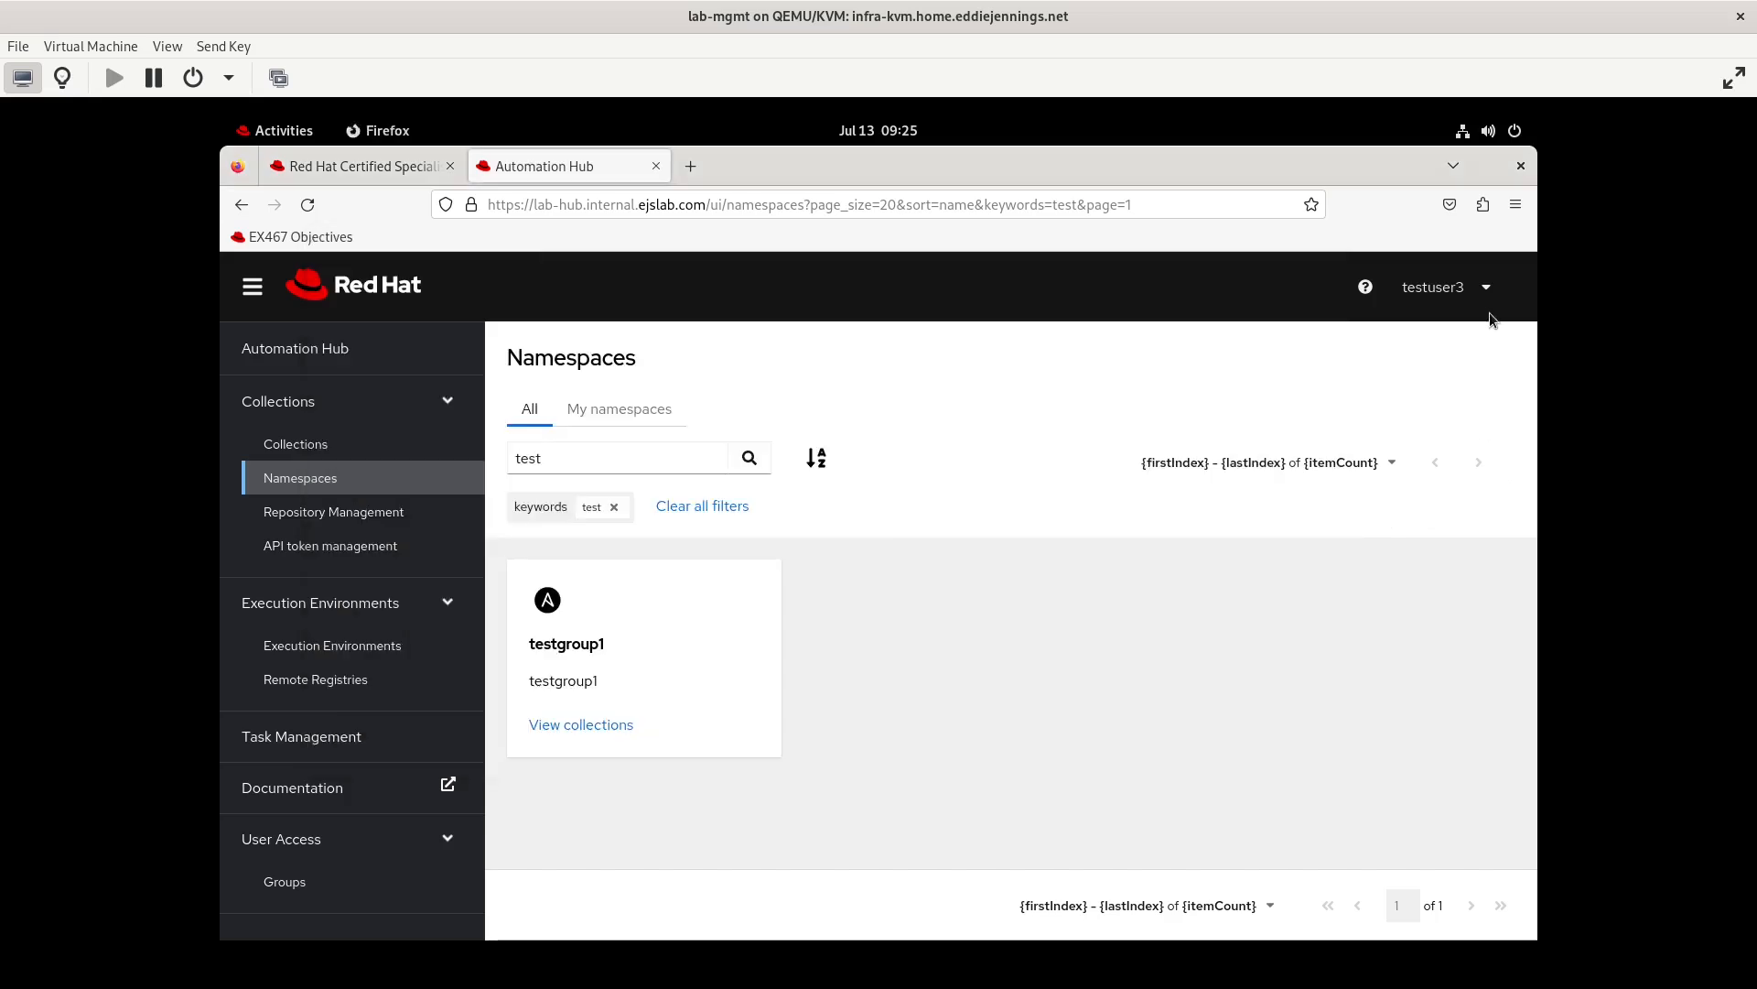
{"action": "left_click", "coordinate": [1483, 289]}
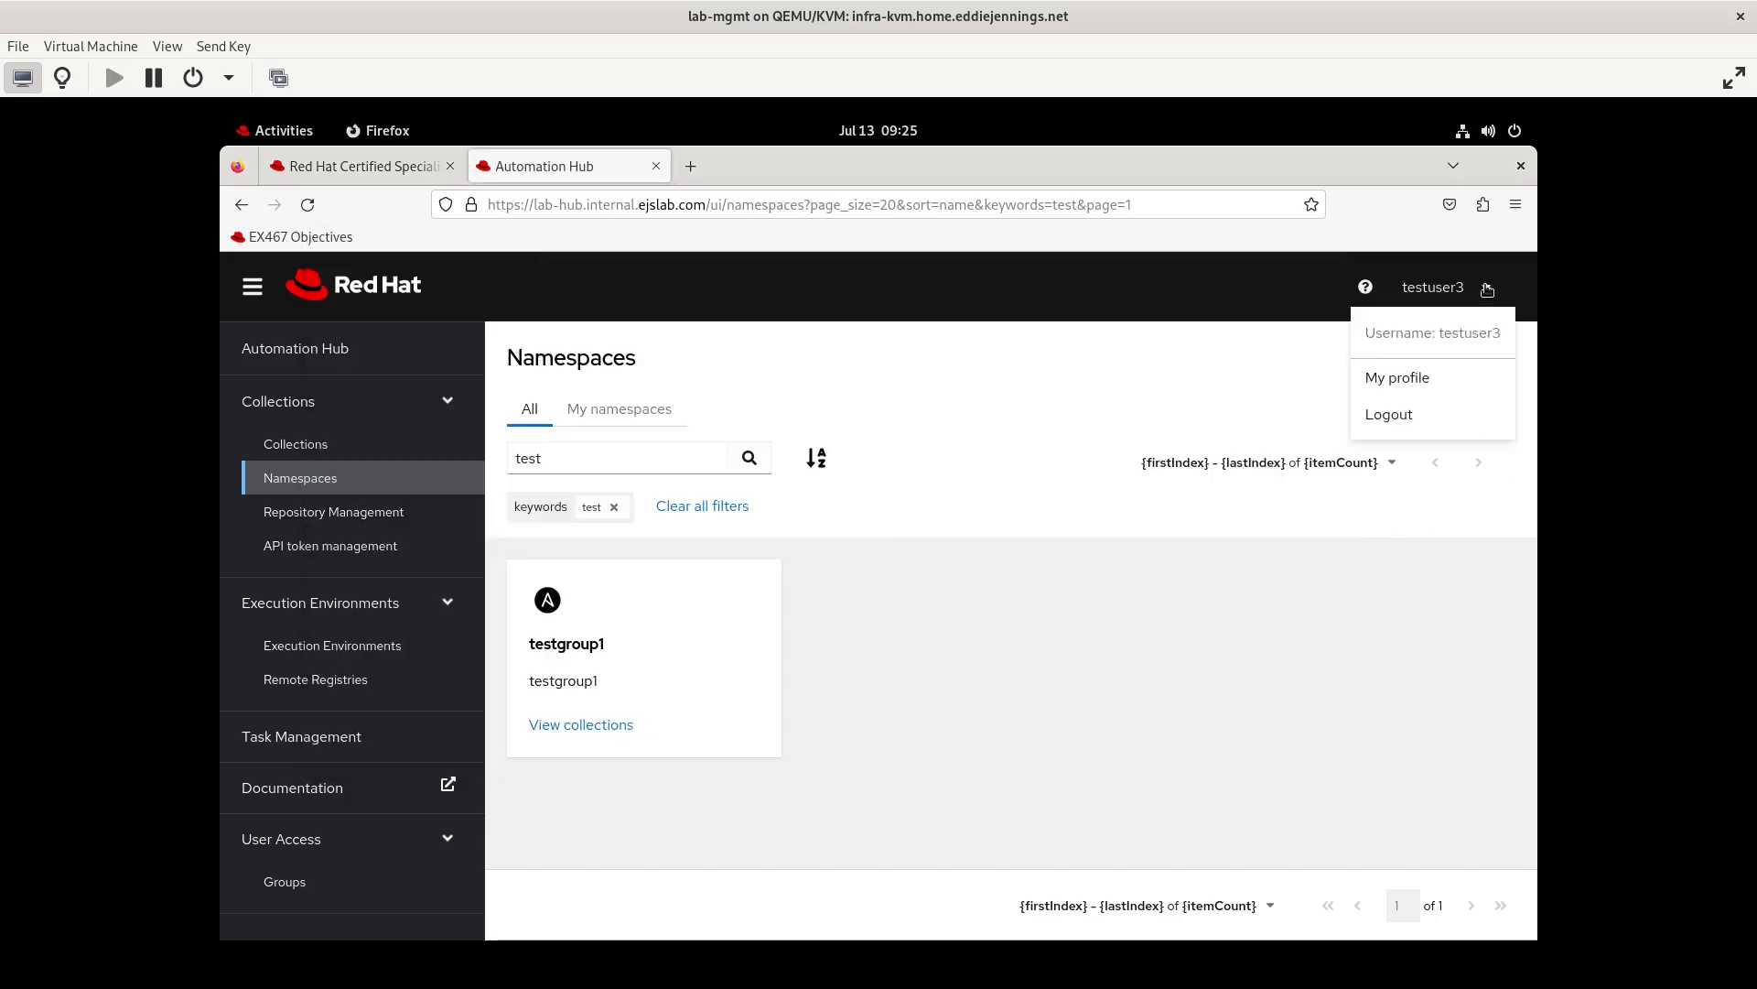
{"action": "left_click", "coordinate": [1393, 423]}
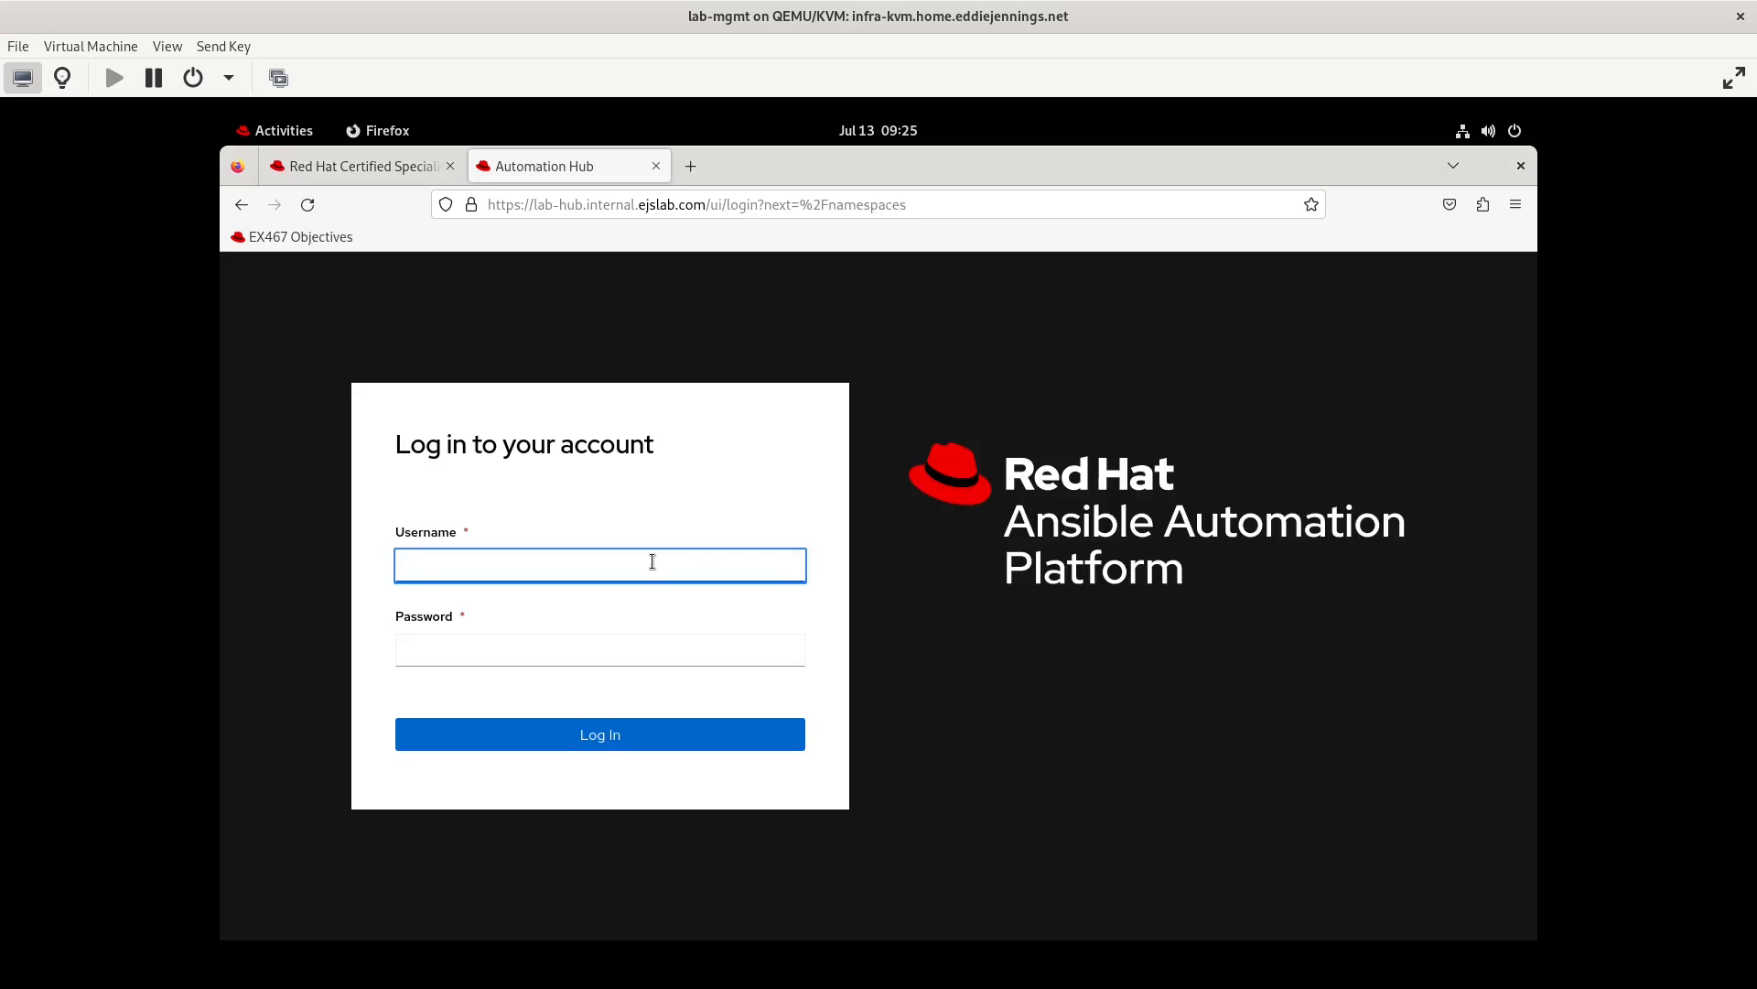
{"action": "type", "text": "2"}
{"action": "key", "text": "Tab"}
{"action": "key", "text": "ctrl+v"}
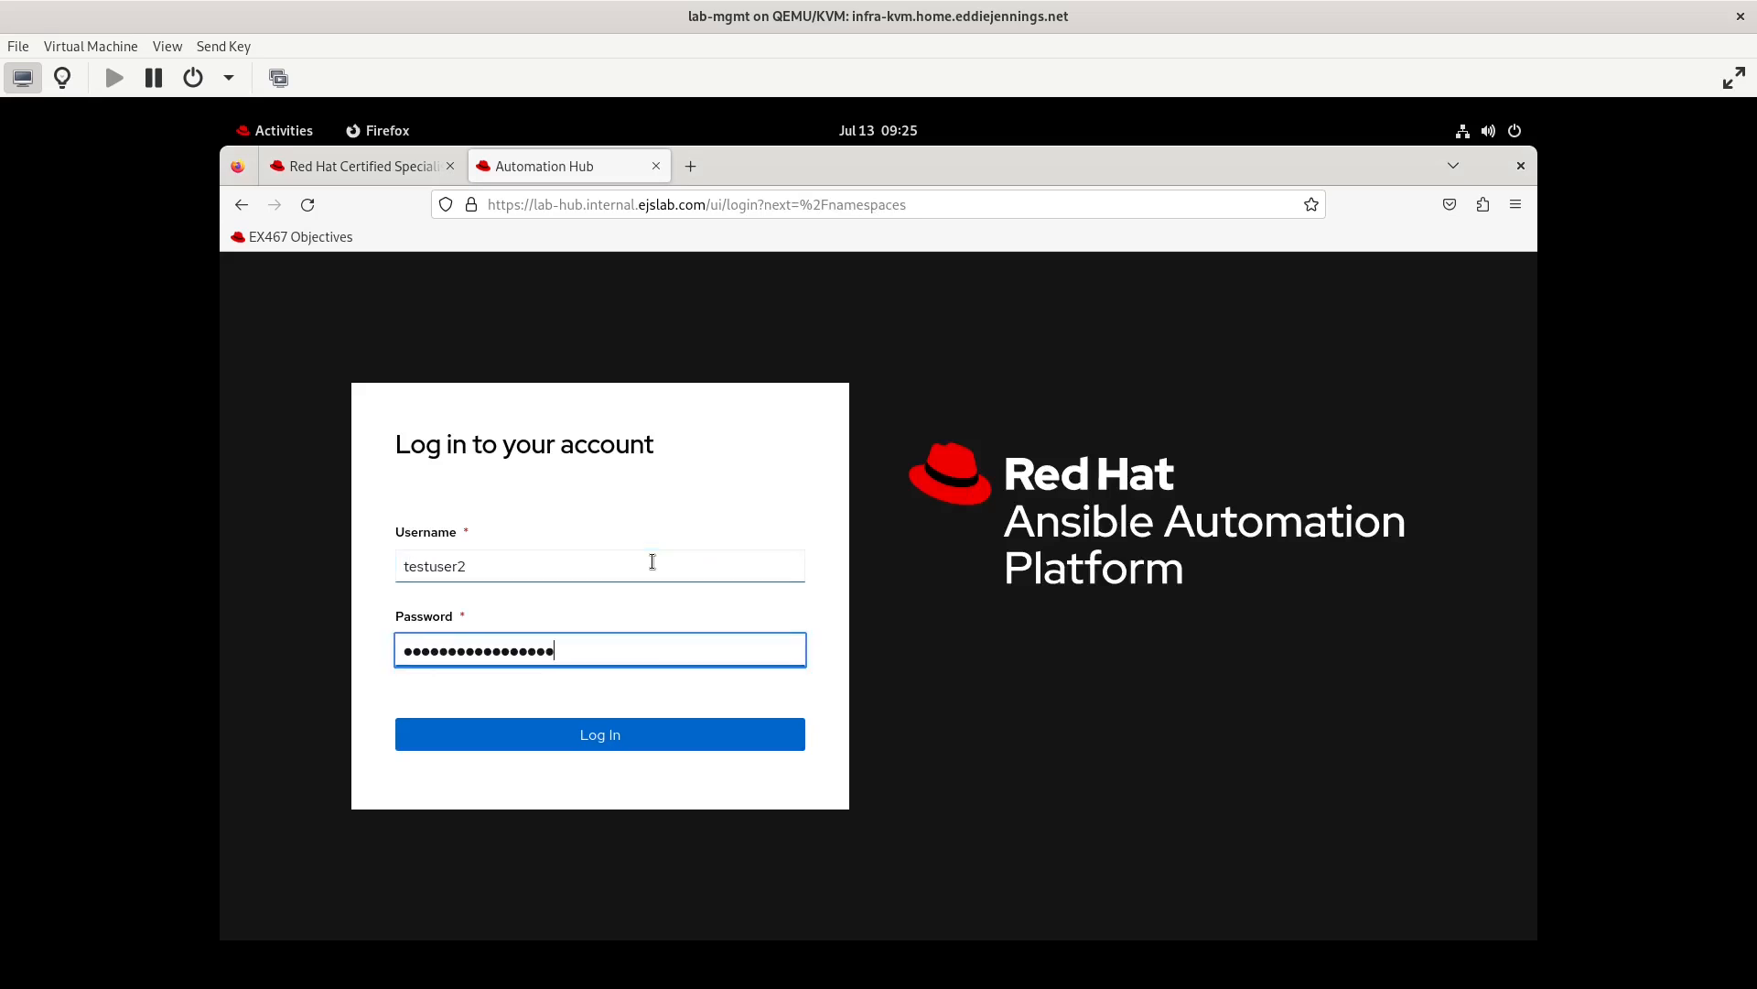
{"action": "key", "text": "Return"}
Filter the namespaces by "test" and view the collections of the testgroup1 namespace
{"action": "left_click", "coordinate": [605, 477]}
{"action": "type", "text": "test"}
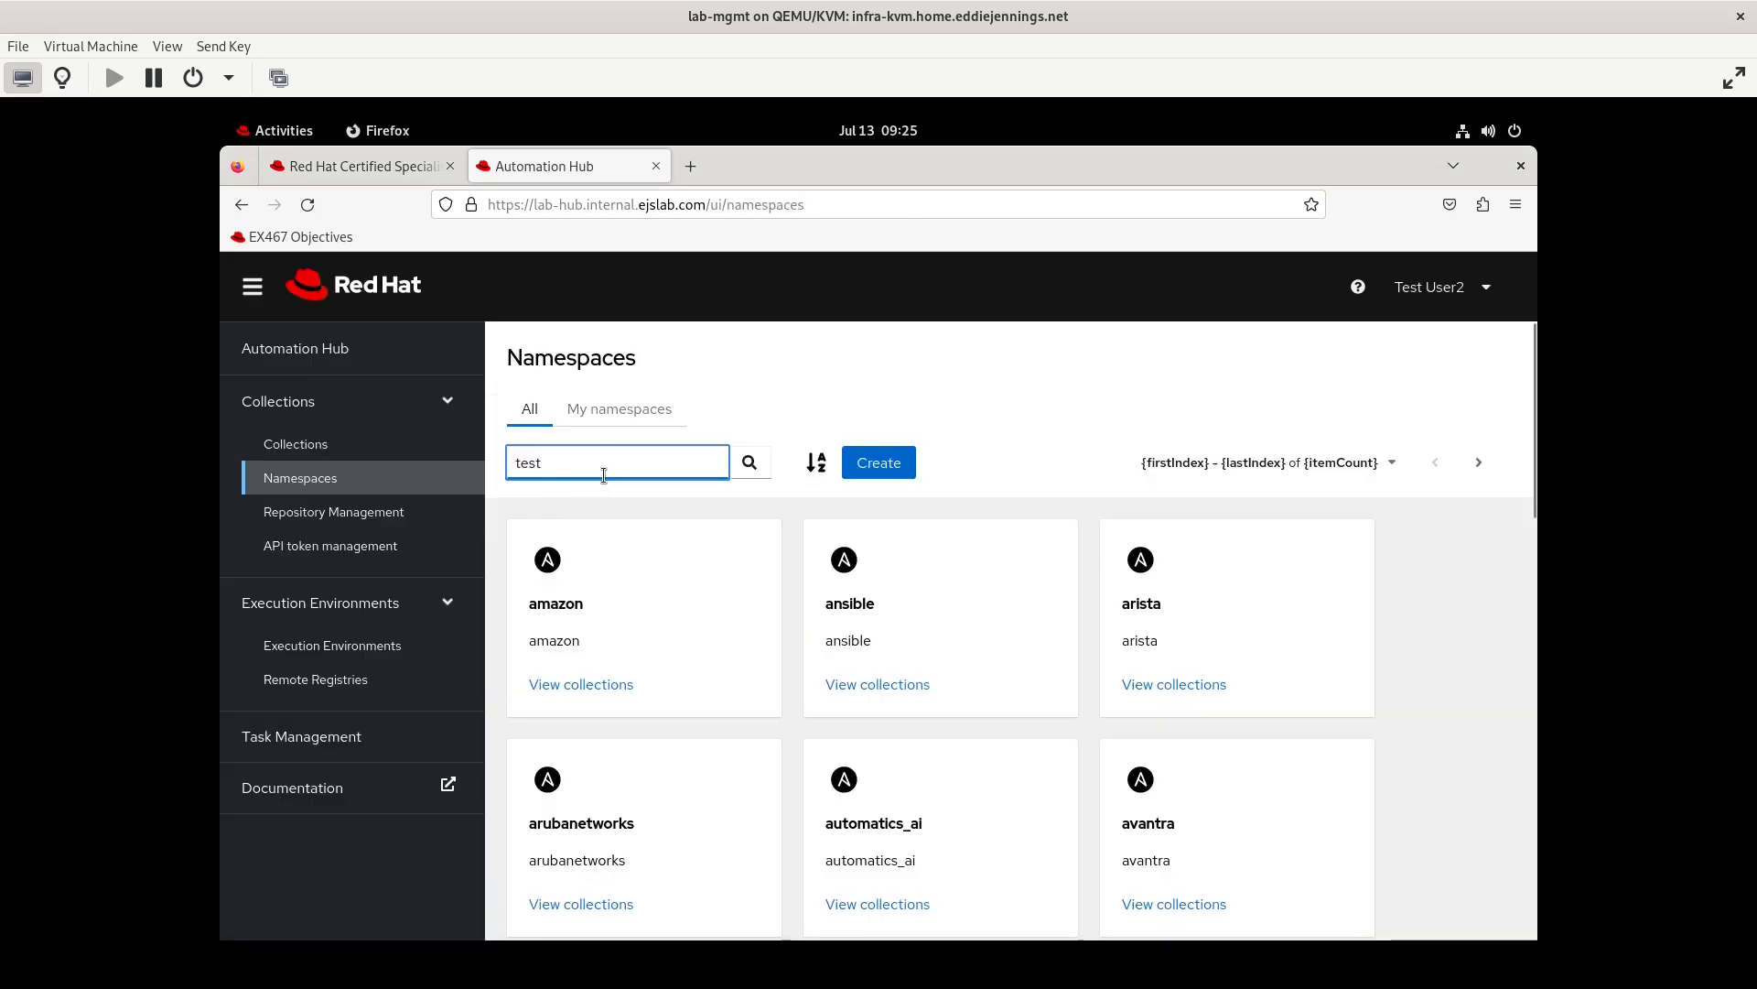
{"action": "key", "text": "Return"}
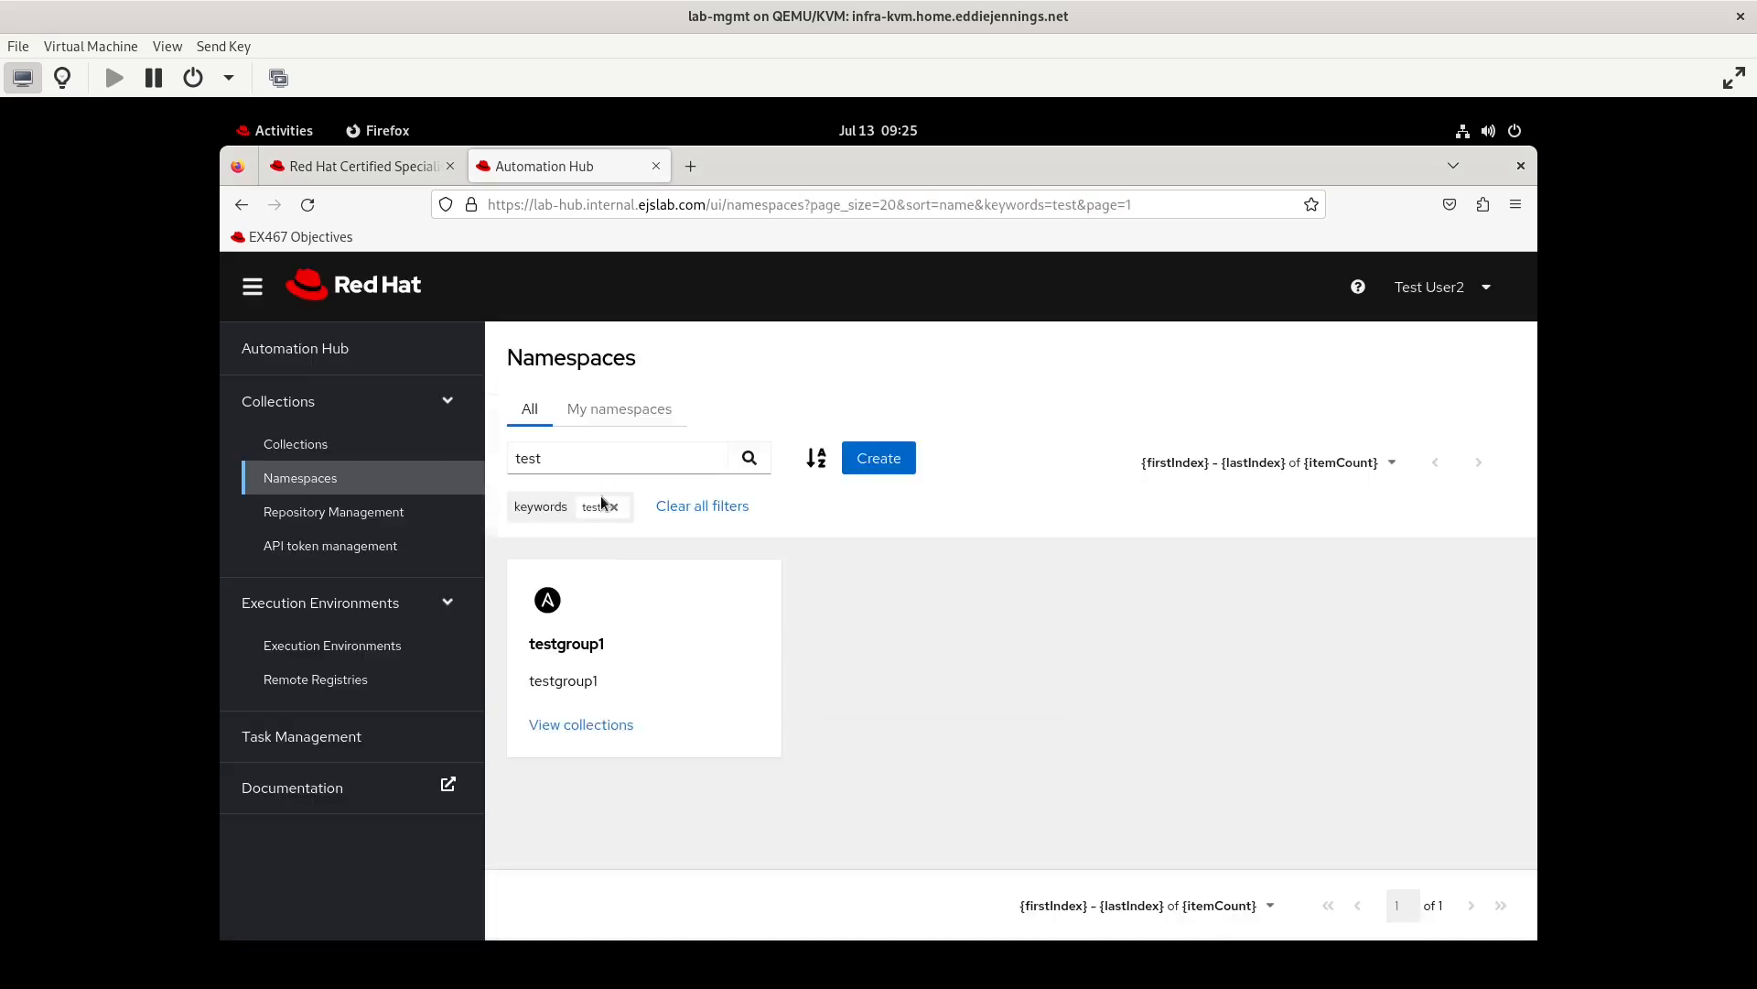
{"action": "left_click", "coordinate": [572, 725]}
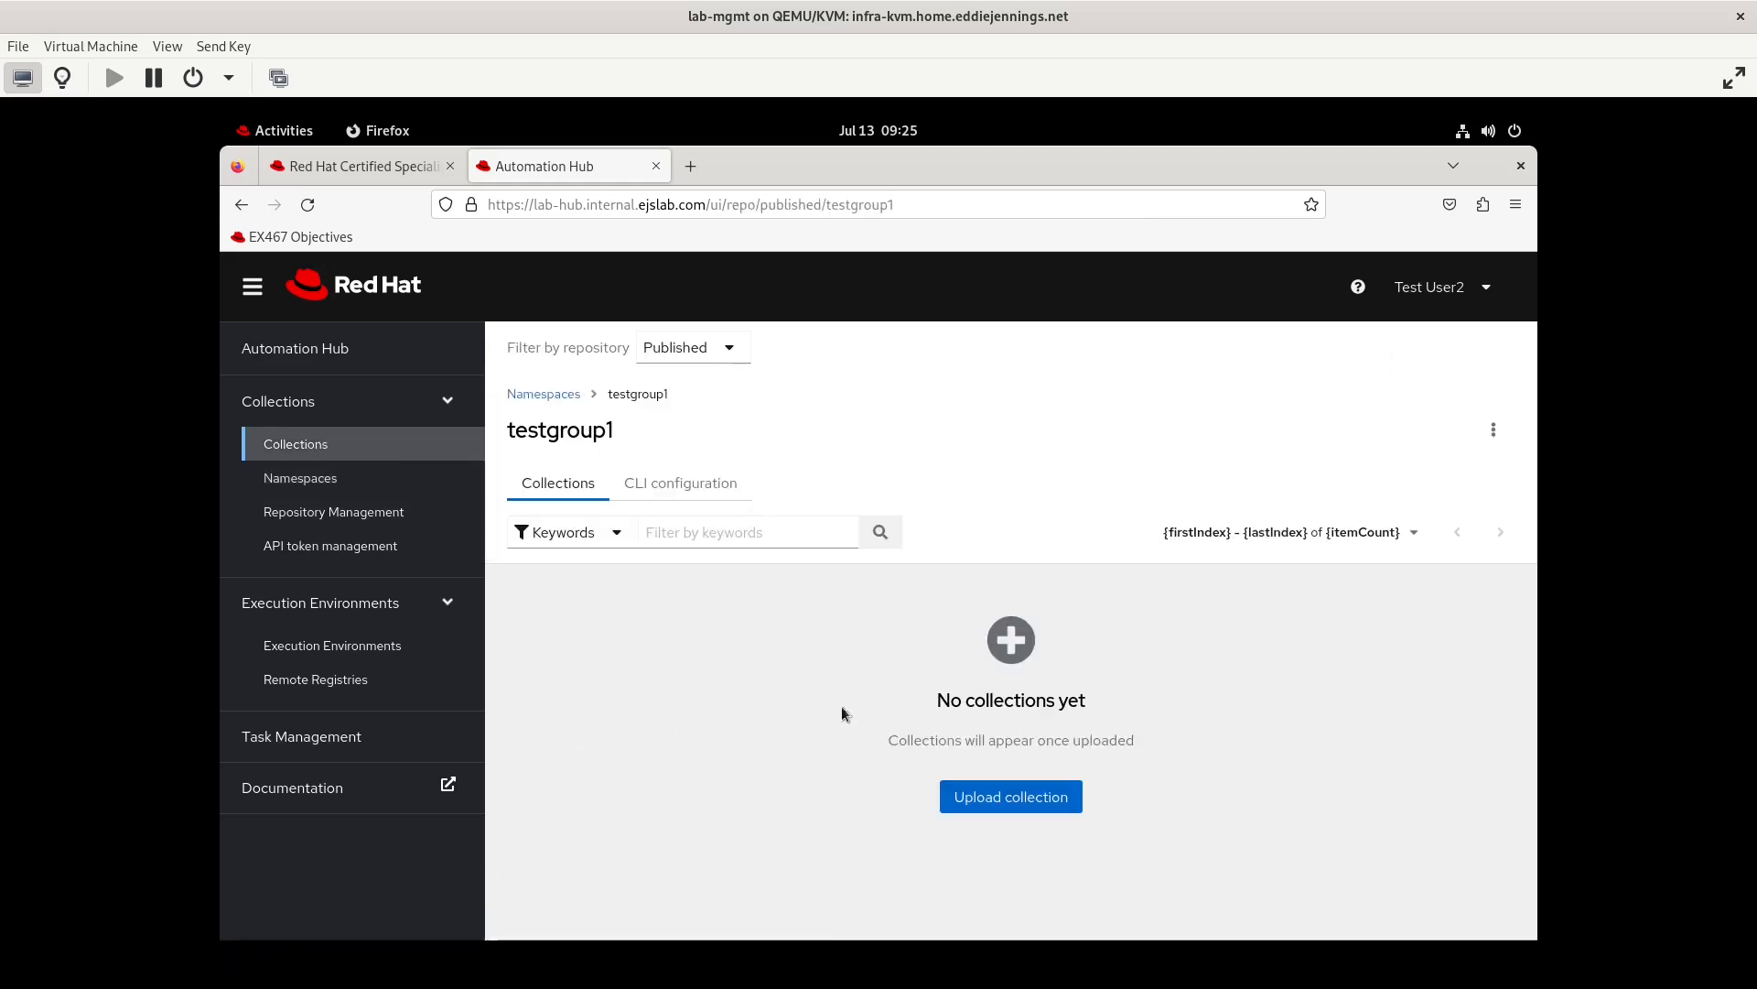
Upload the testcollection 1.0.0 archive to the testgroup1 namespace, browsing for it from the home folder
{"action": "left_click", "coordinate": [1016, 803]}
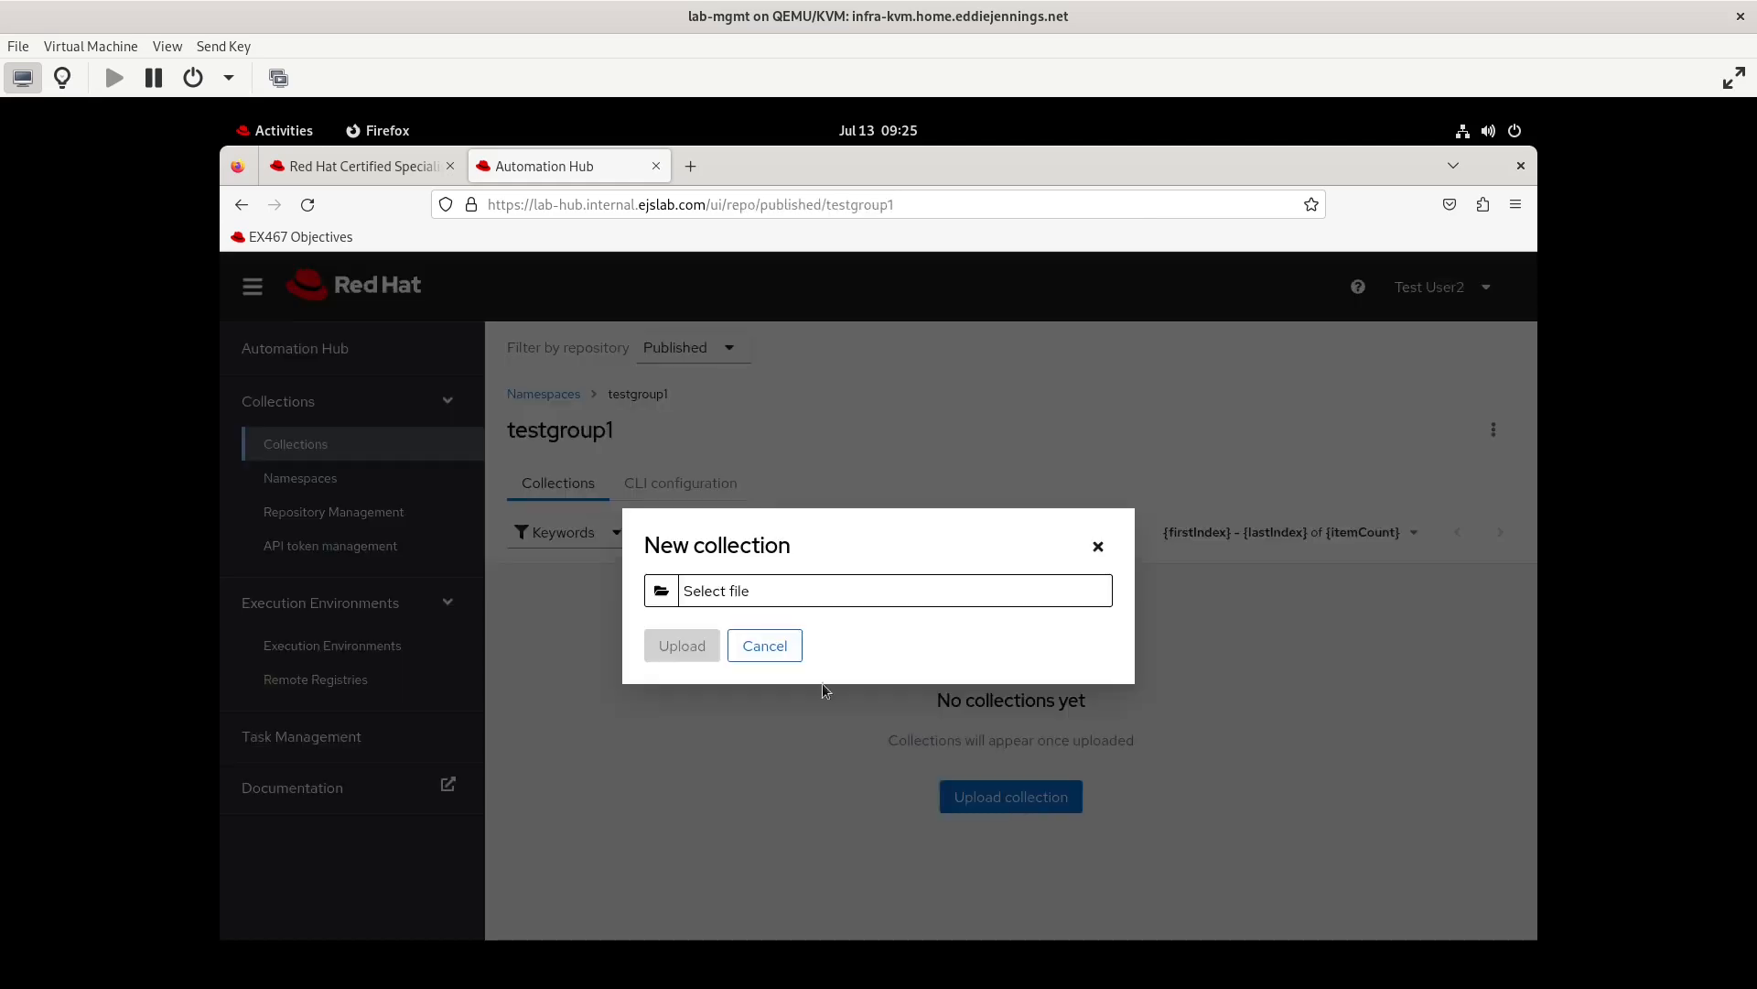
{"action": "left_click", "coordinate": [657, 593]}
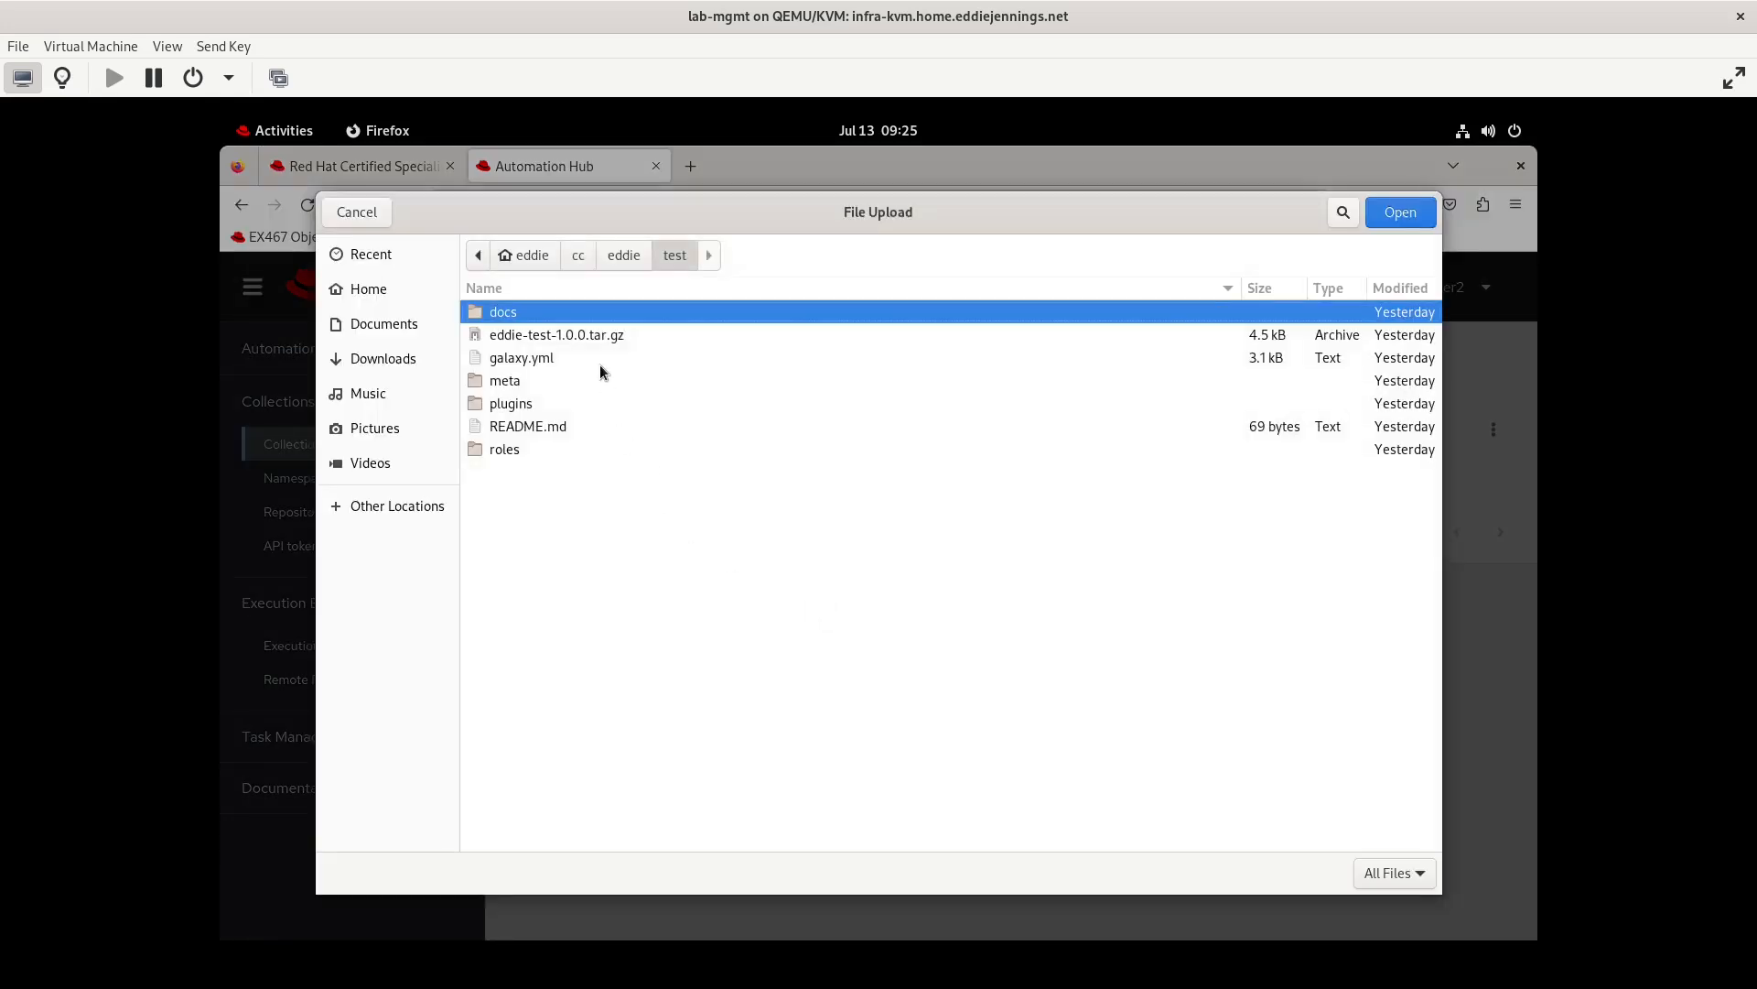
{"action": "left_click", "coordinate": [577, 261]}
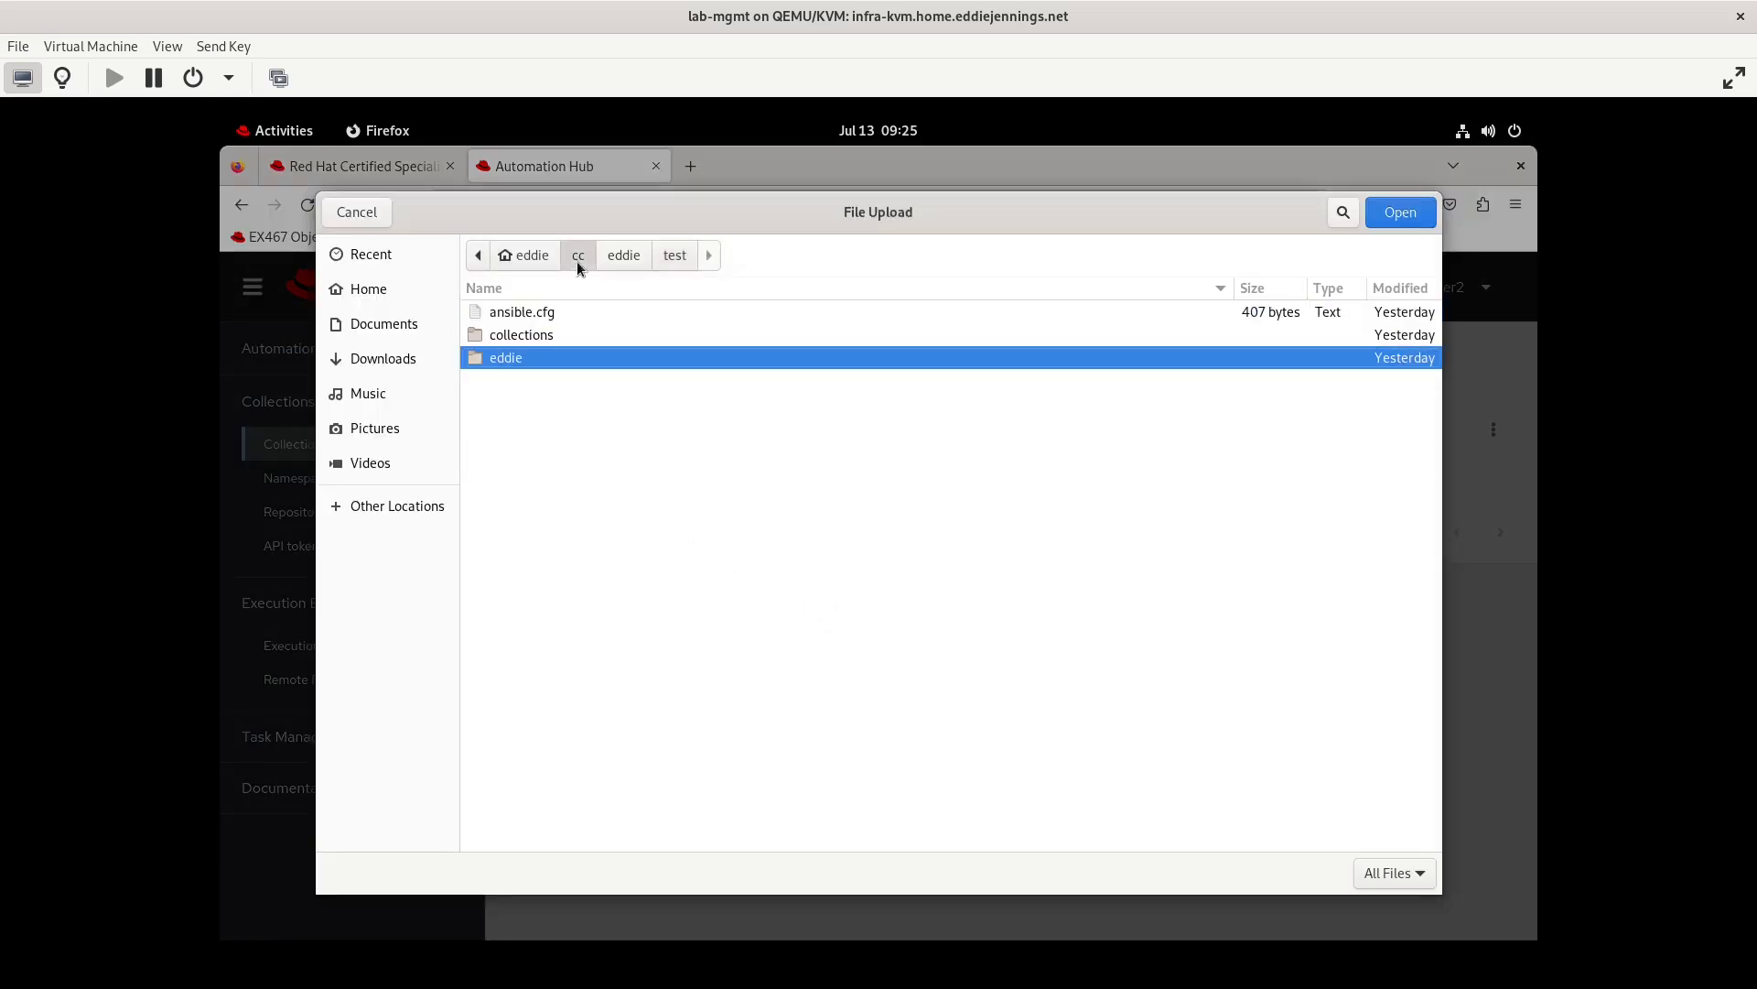
{"action": "left_click", "coordinate": [526, 261]}
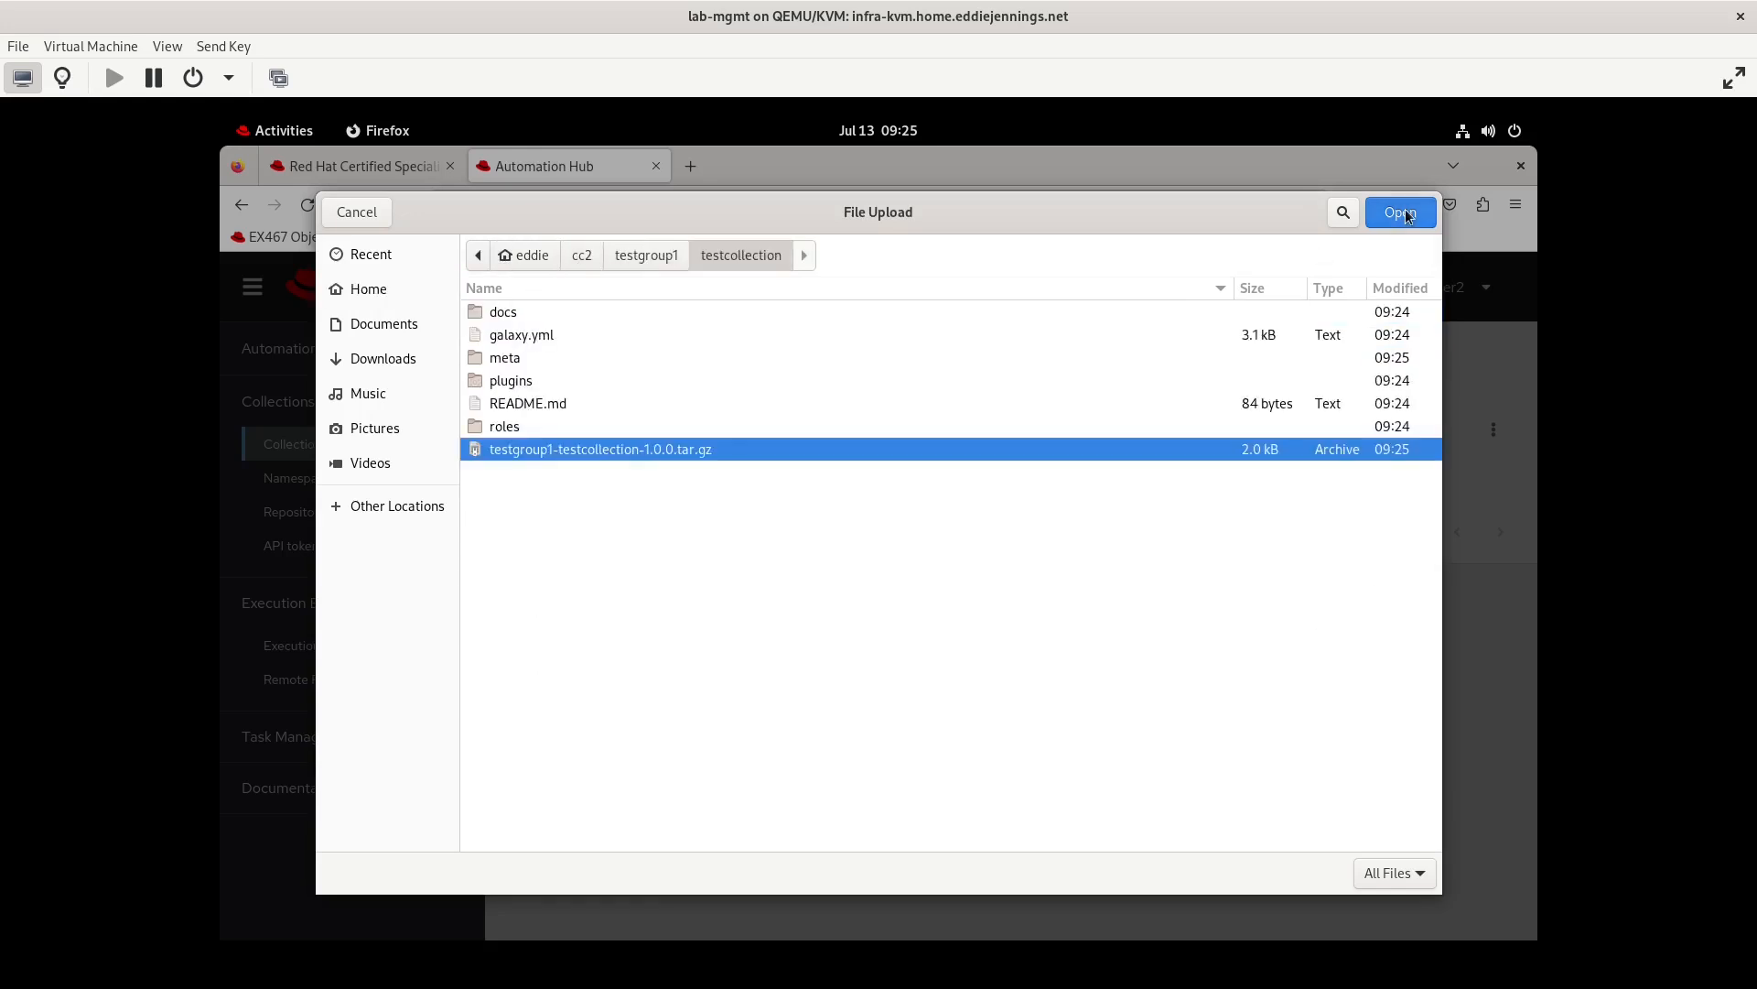
{"action": "left_click", "coordinate": [1401, 211]}
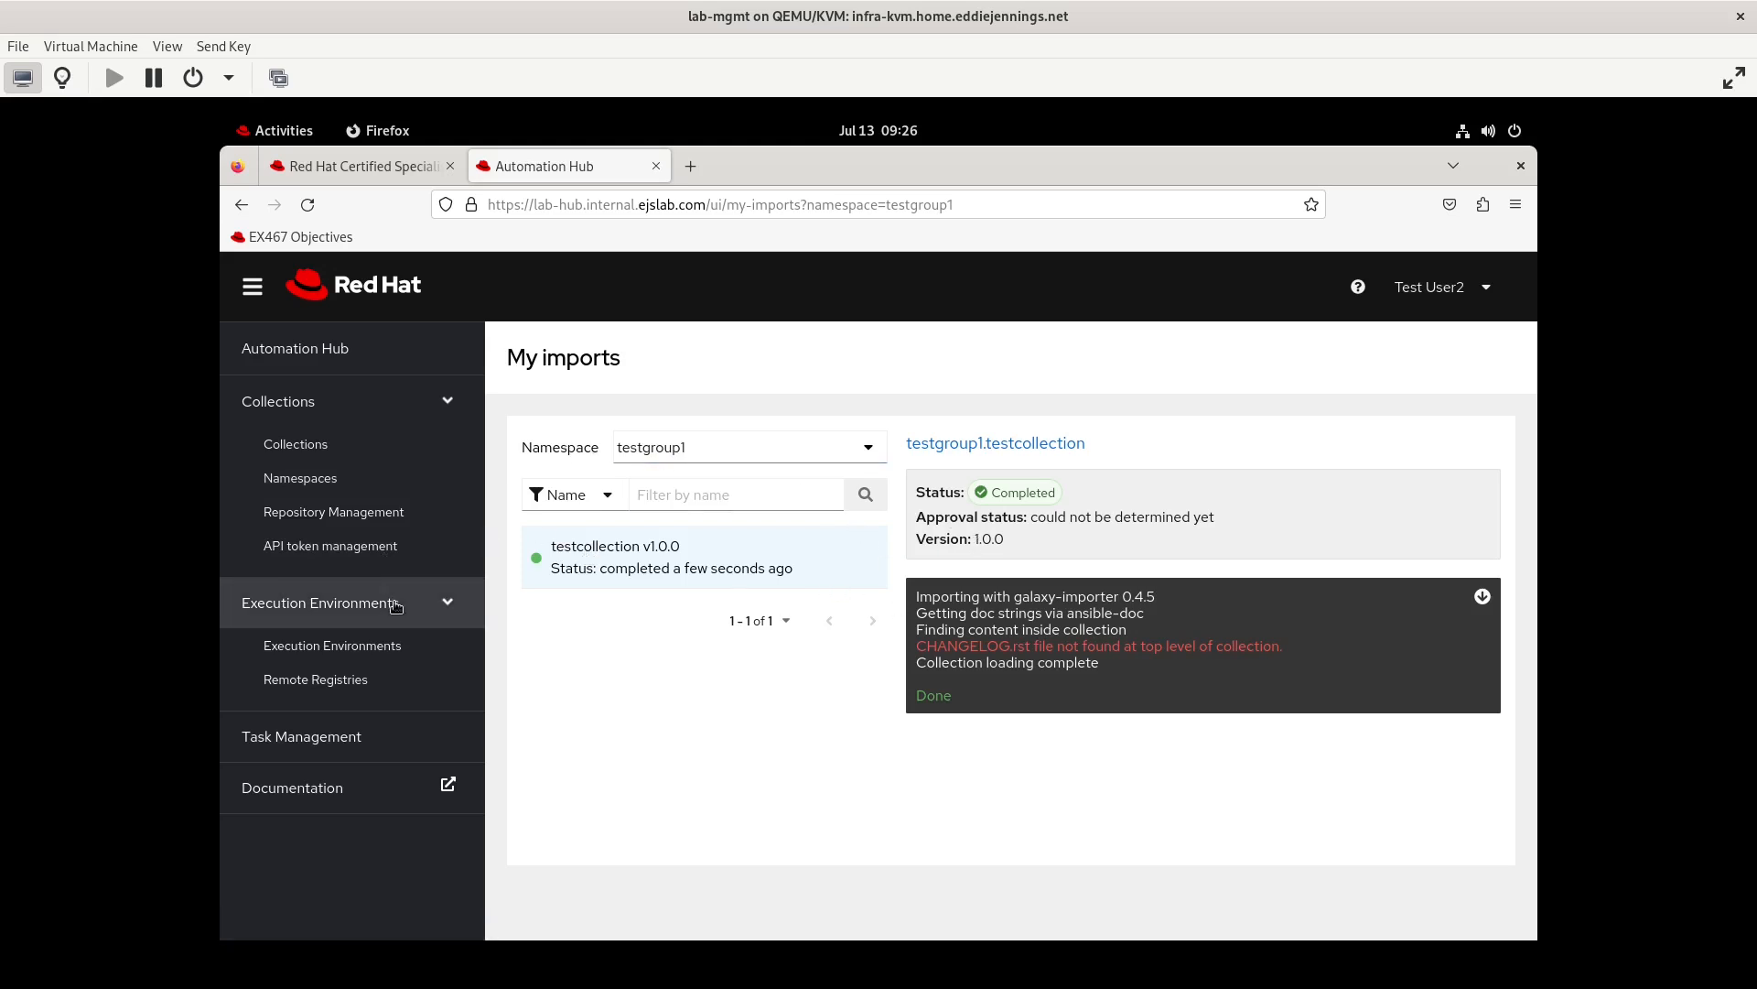
Log out of testuser2 and log in as admin with the account password
{"action": "left_click", "coordinate": [1479, 291]}
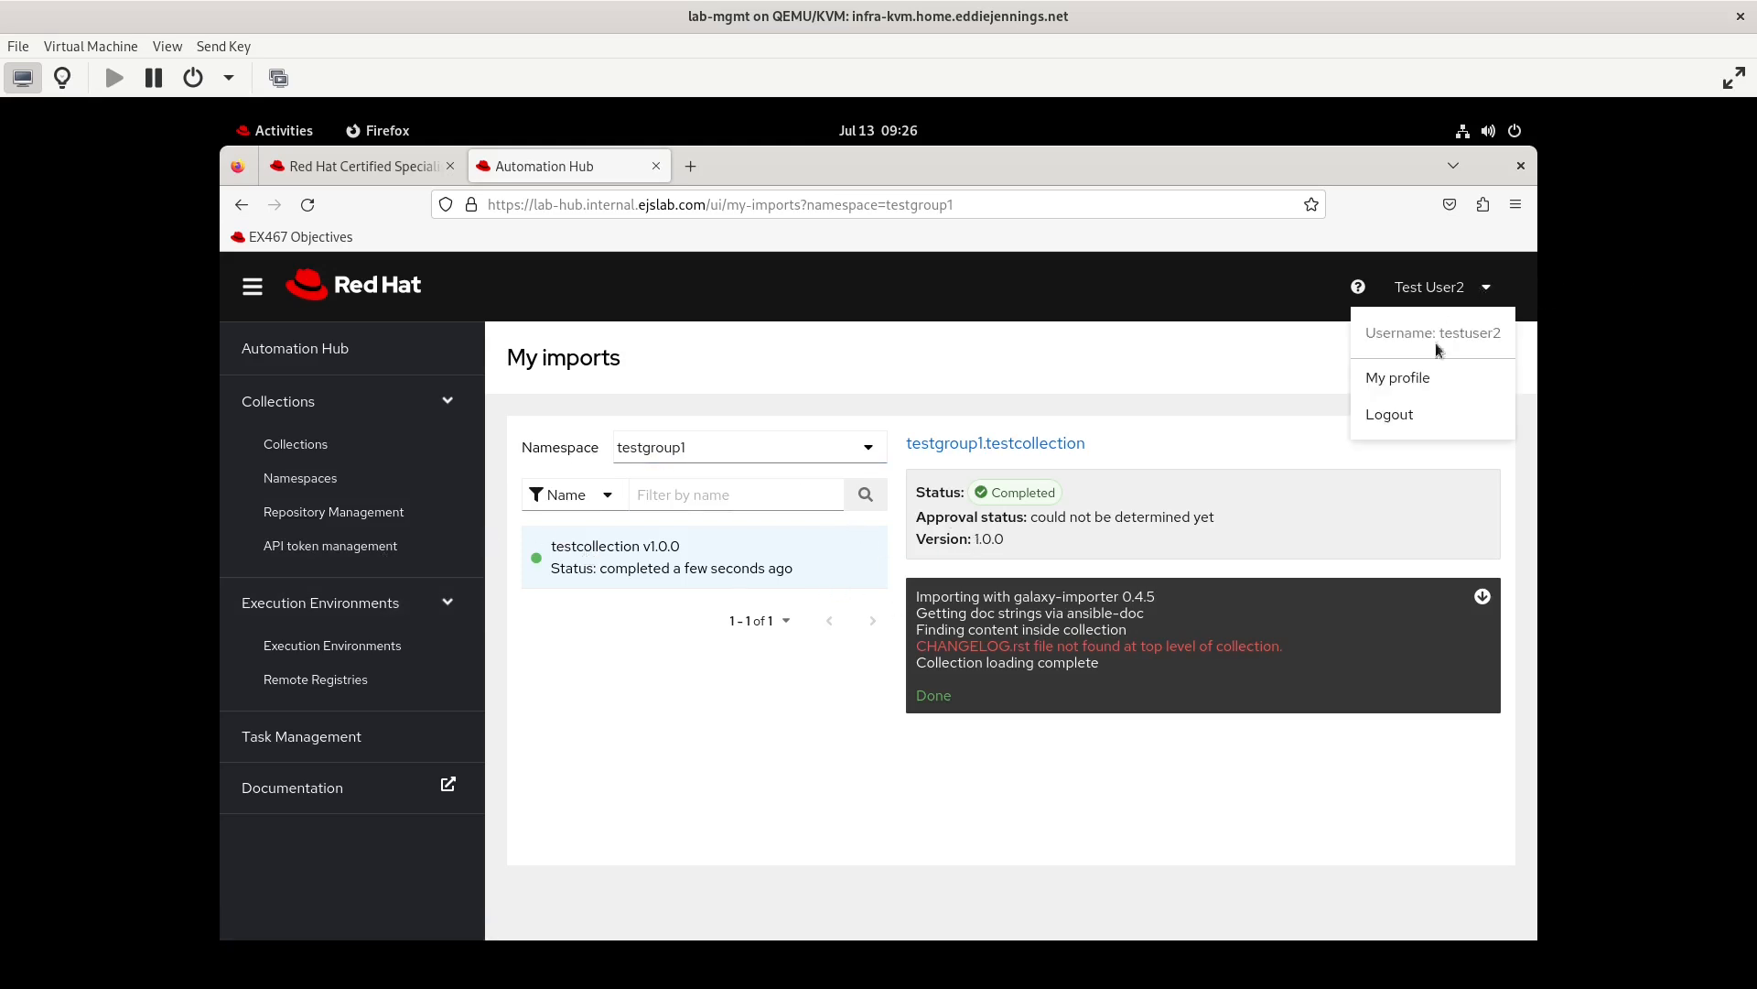
{"action": "left_click", "coordinate": [1396, 410]}
{"action": "type", "text": "•••••"}
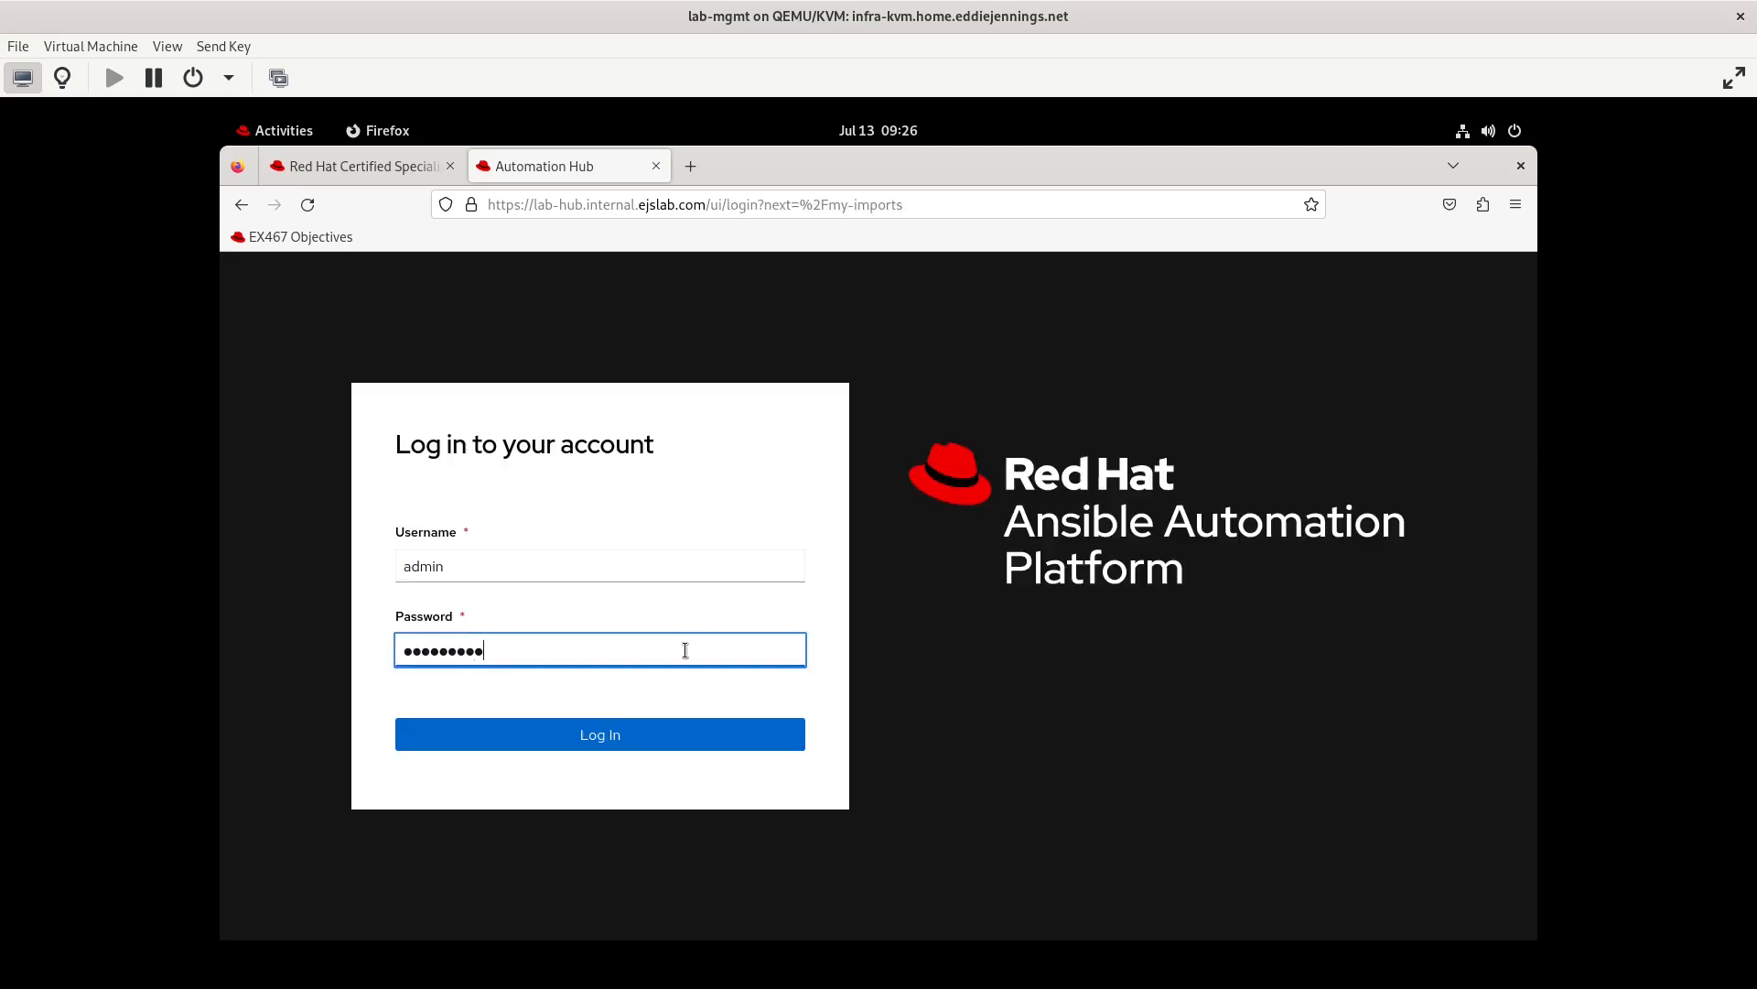
{"action": "key", "text": "Return"}
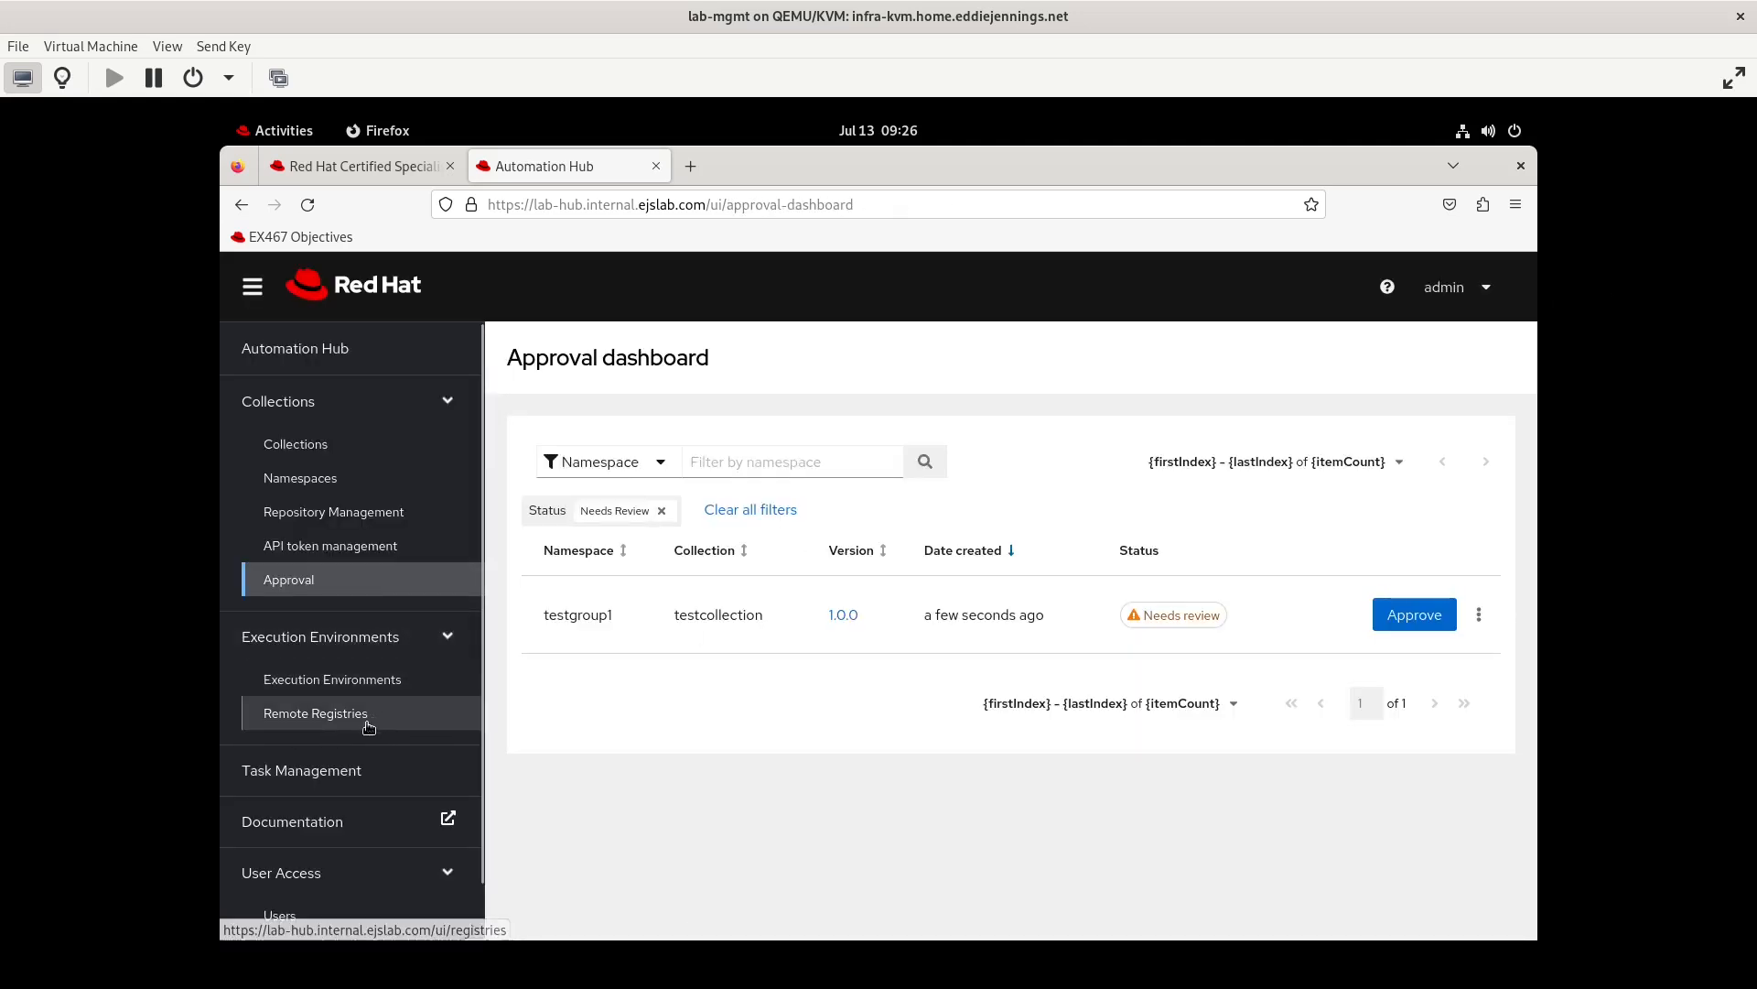
Open the testgroup1 group and check its users and permissions
{"action": "scroll", "coordinate": [252, 721], "scroll_direction": "down", "scroll_amount": 1}
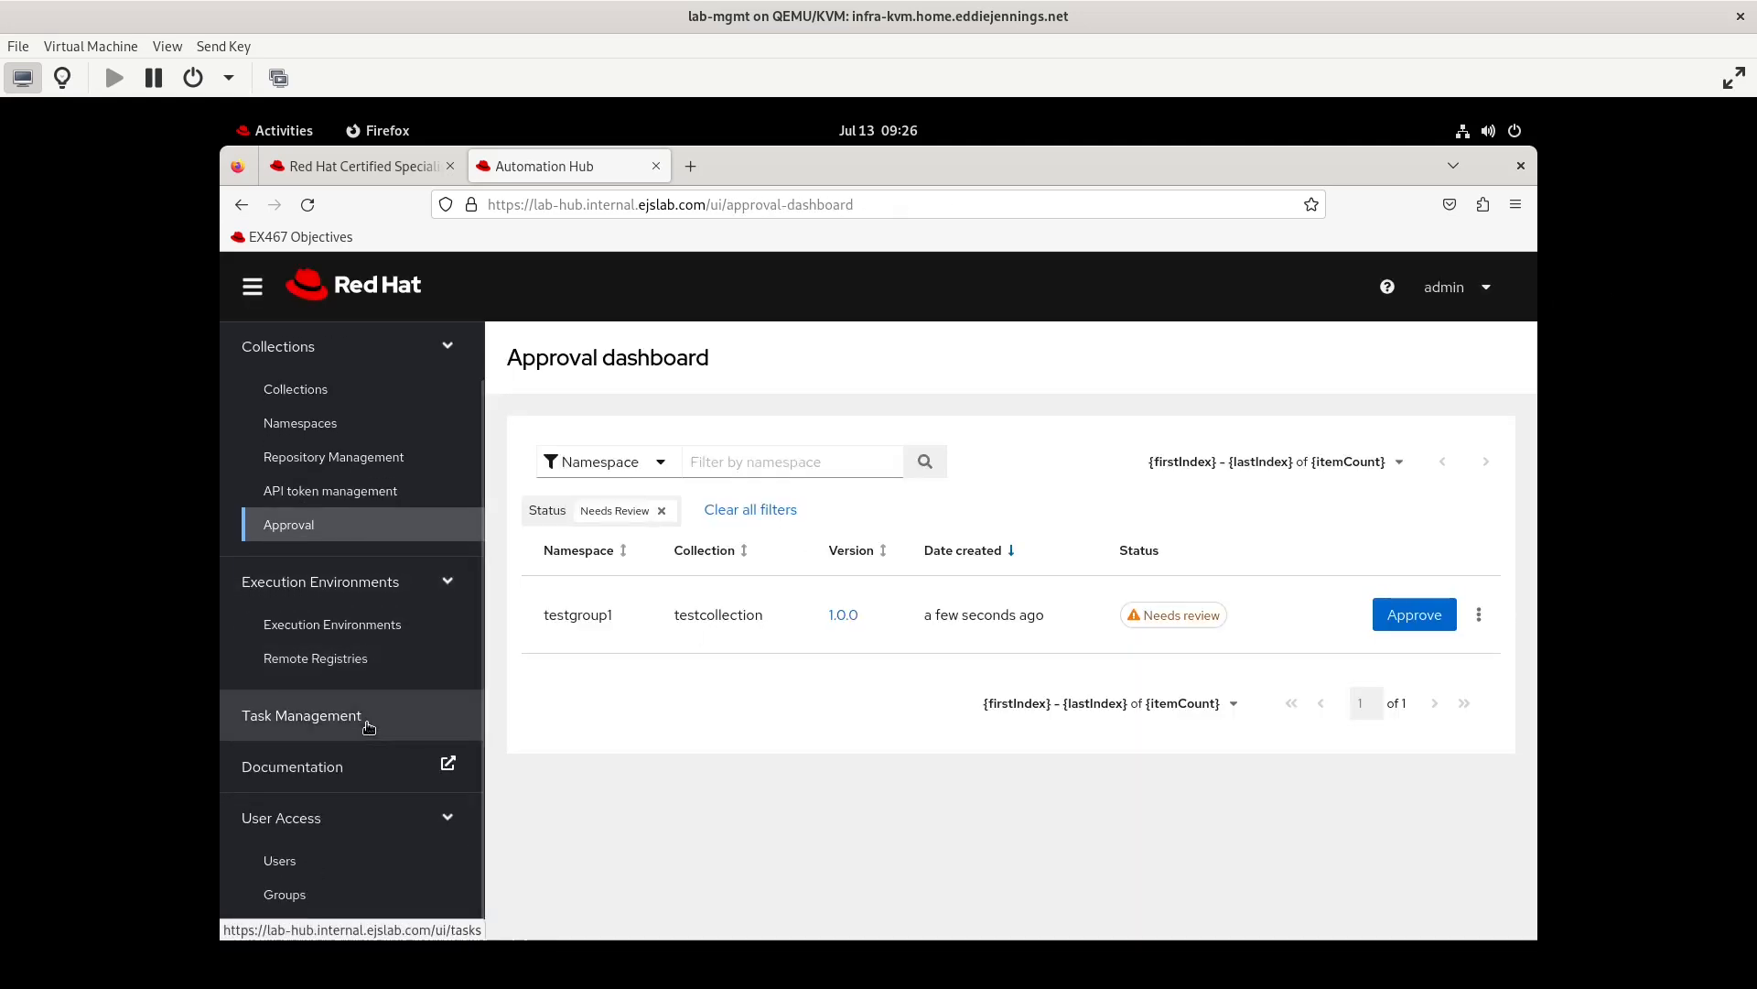
{"action": "left_click", "coordinate": [308, 890]}
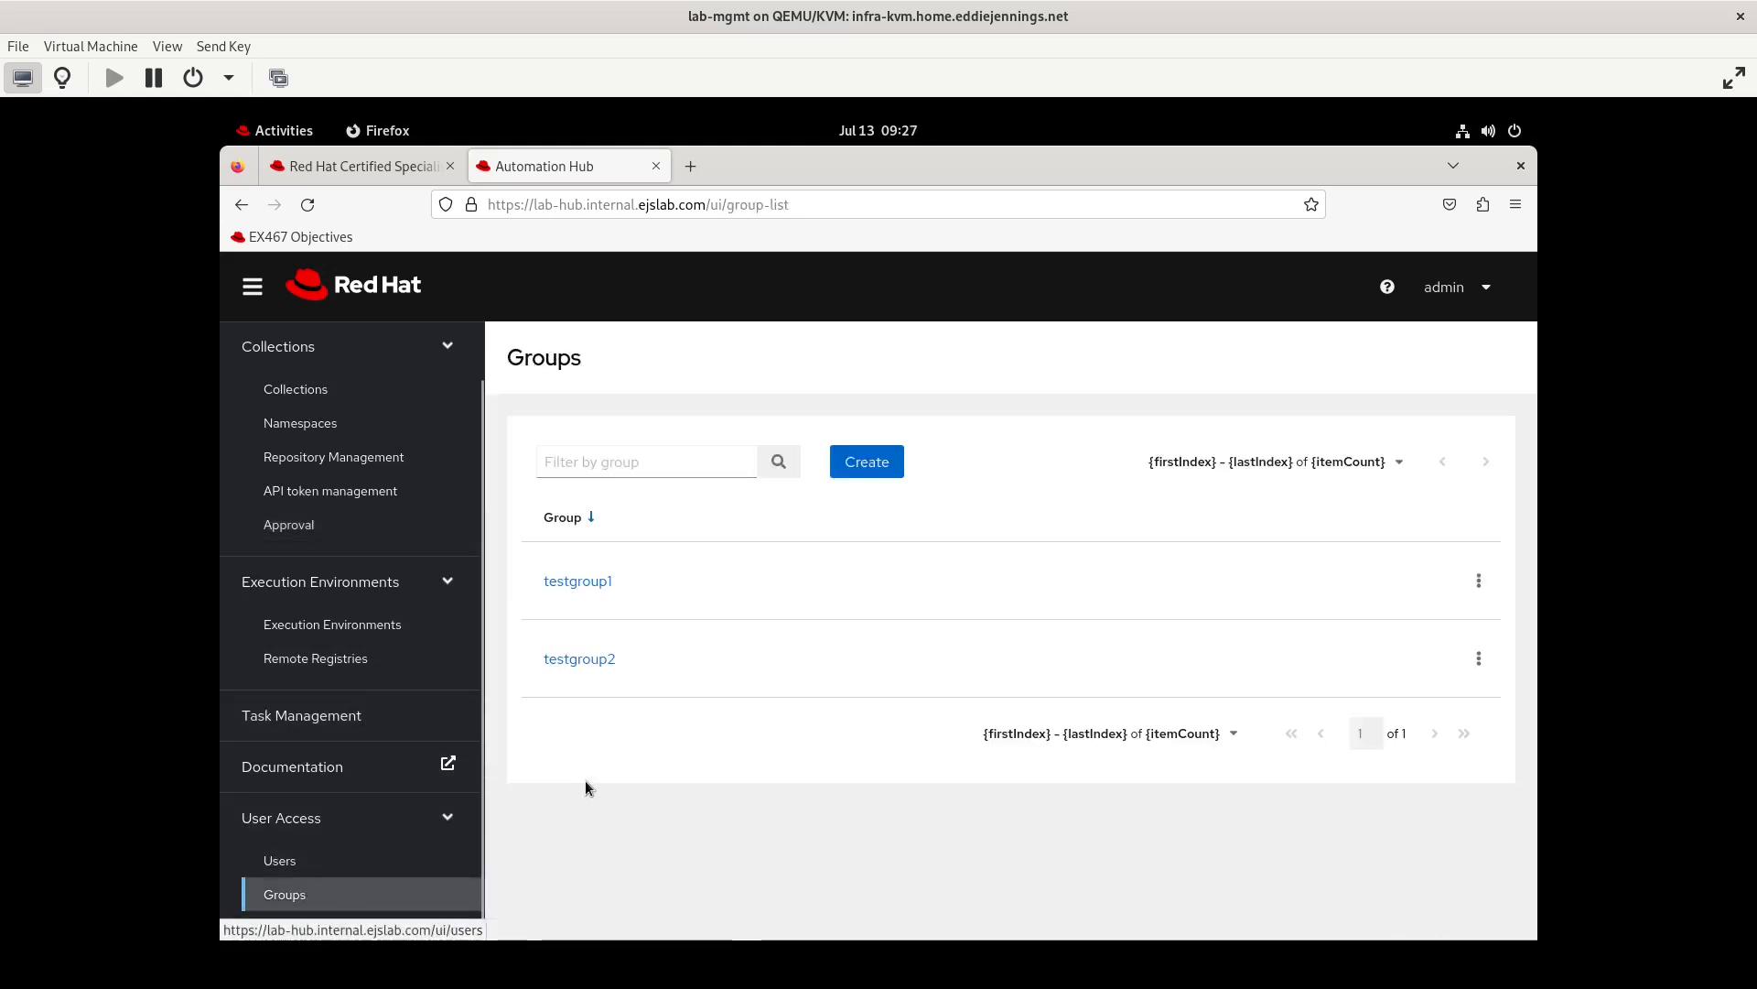
{"action": "left_click", "coordinate": [590, 583]}
{"action": "left_click", "coordinate": [663, 431]}
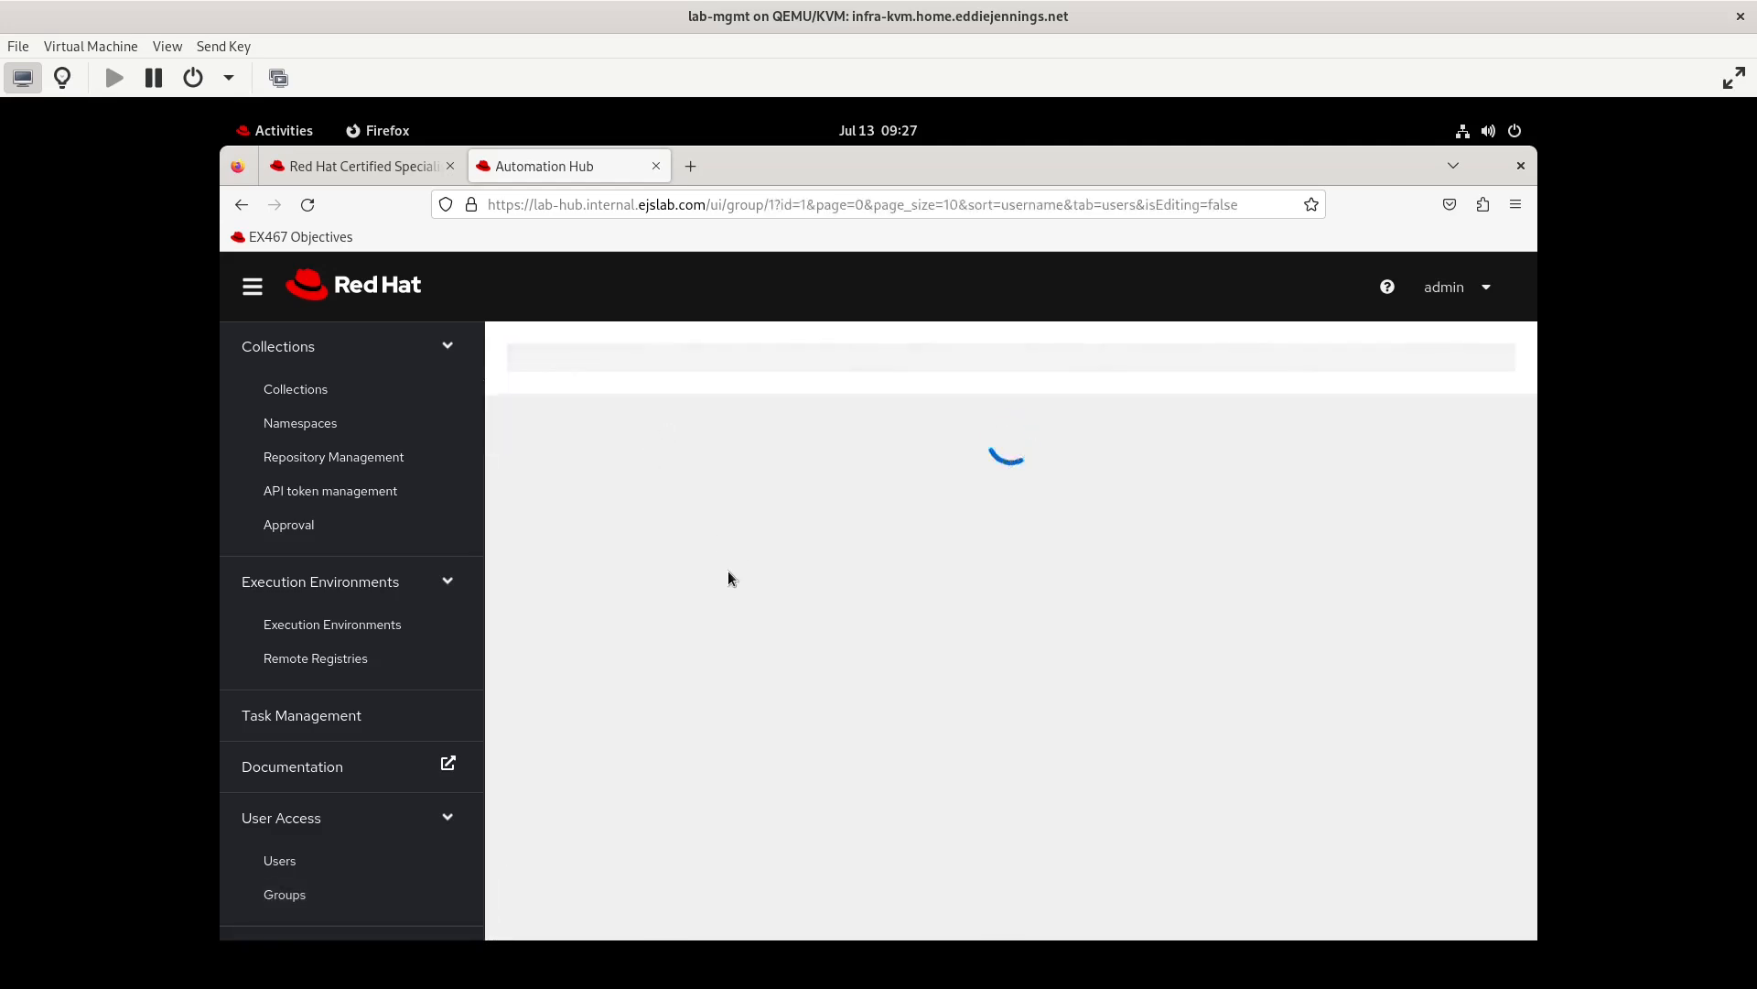
{"action": "left_click", "coordinate": [568, 428]}
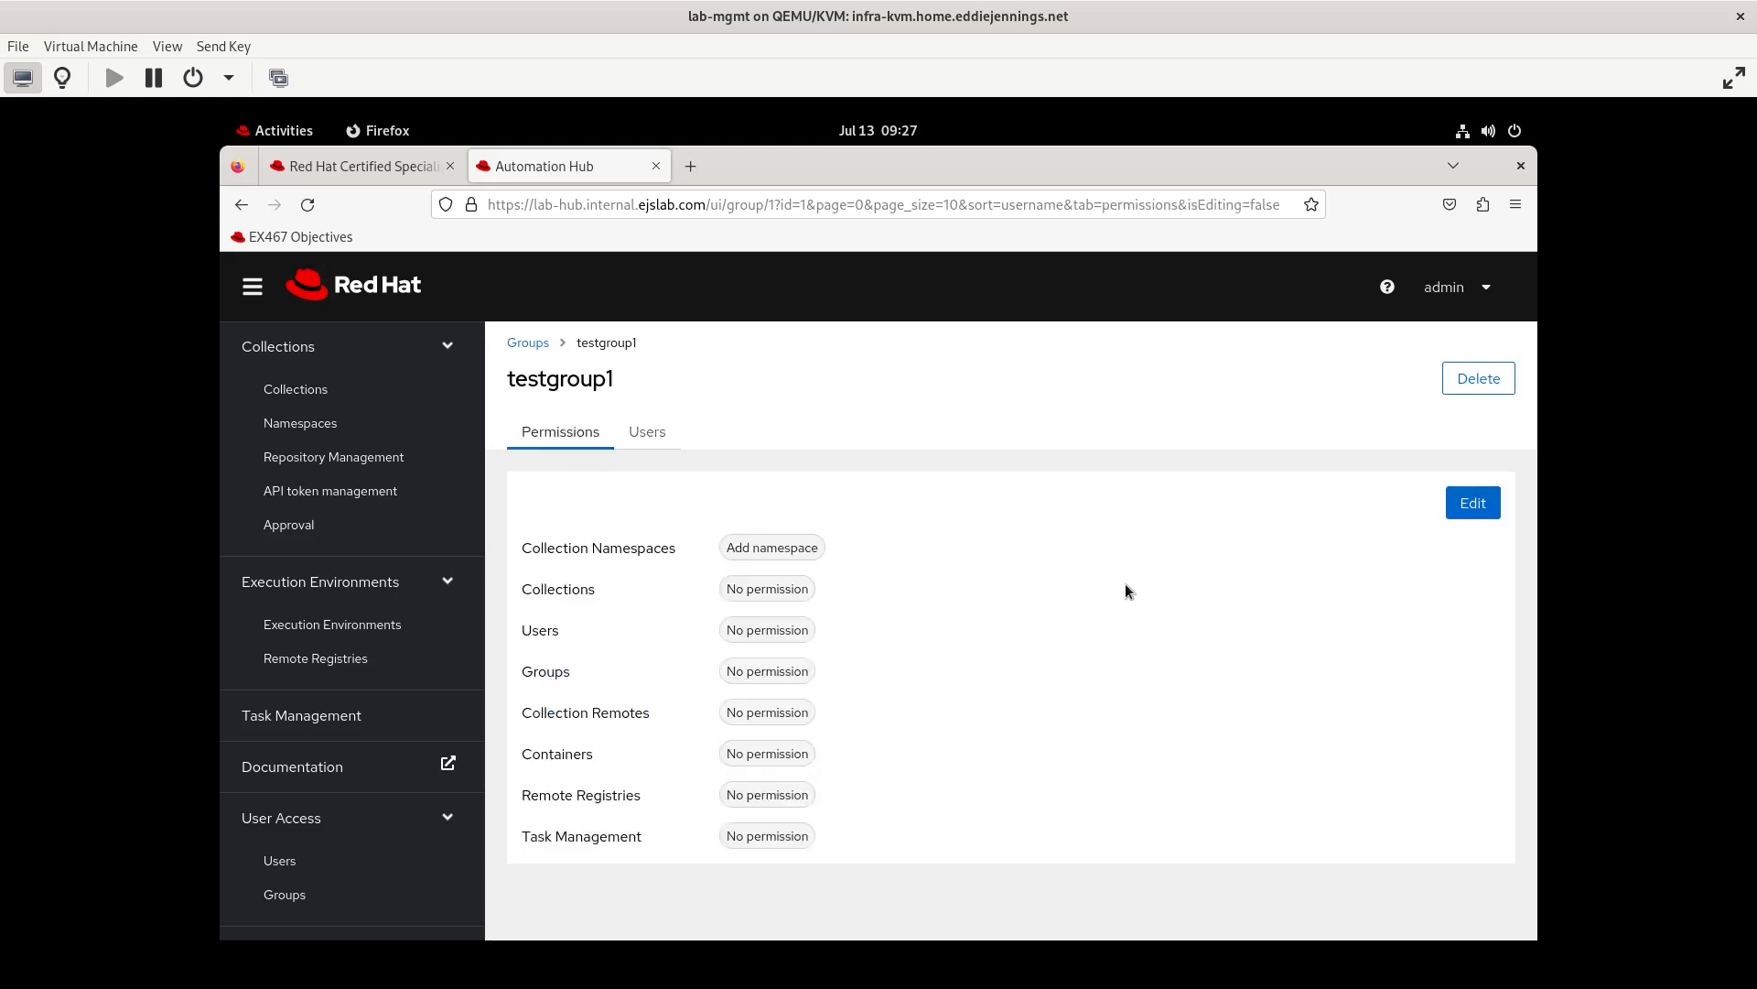
Add the Upload to namespace permission to testgroup1's Collection Namespaces and save the group permissions
{"action": "left_click", "coordinate": [1473, 502]}
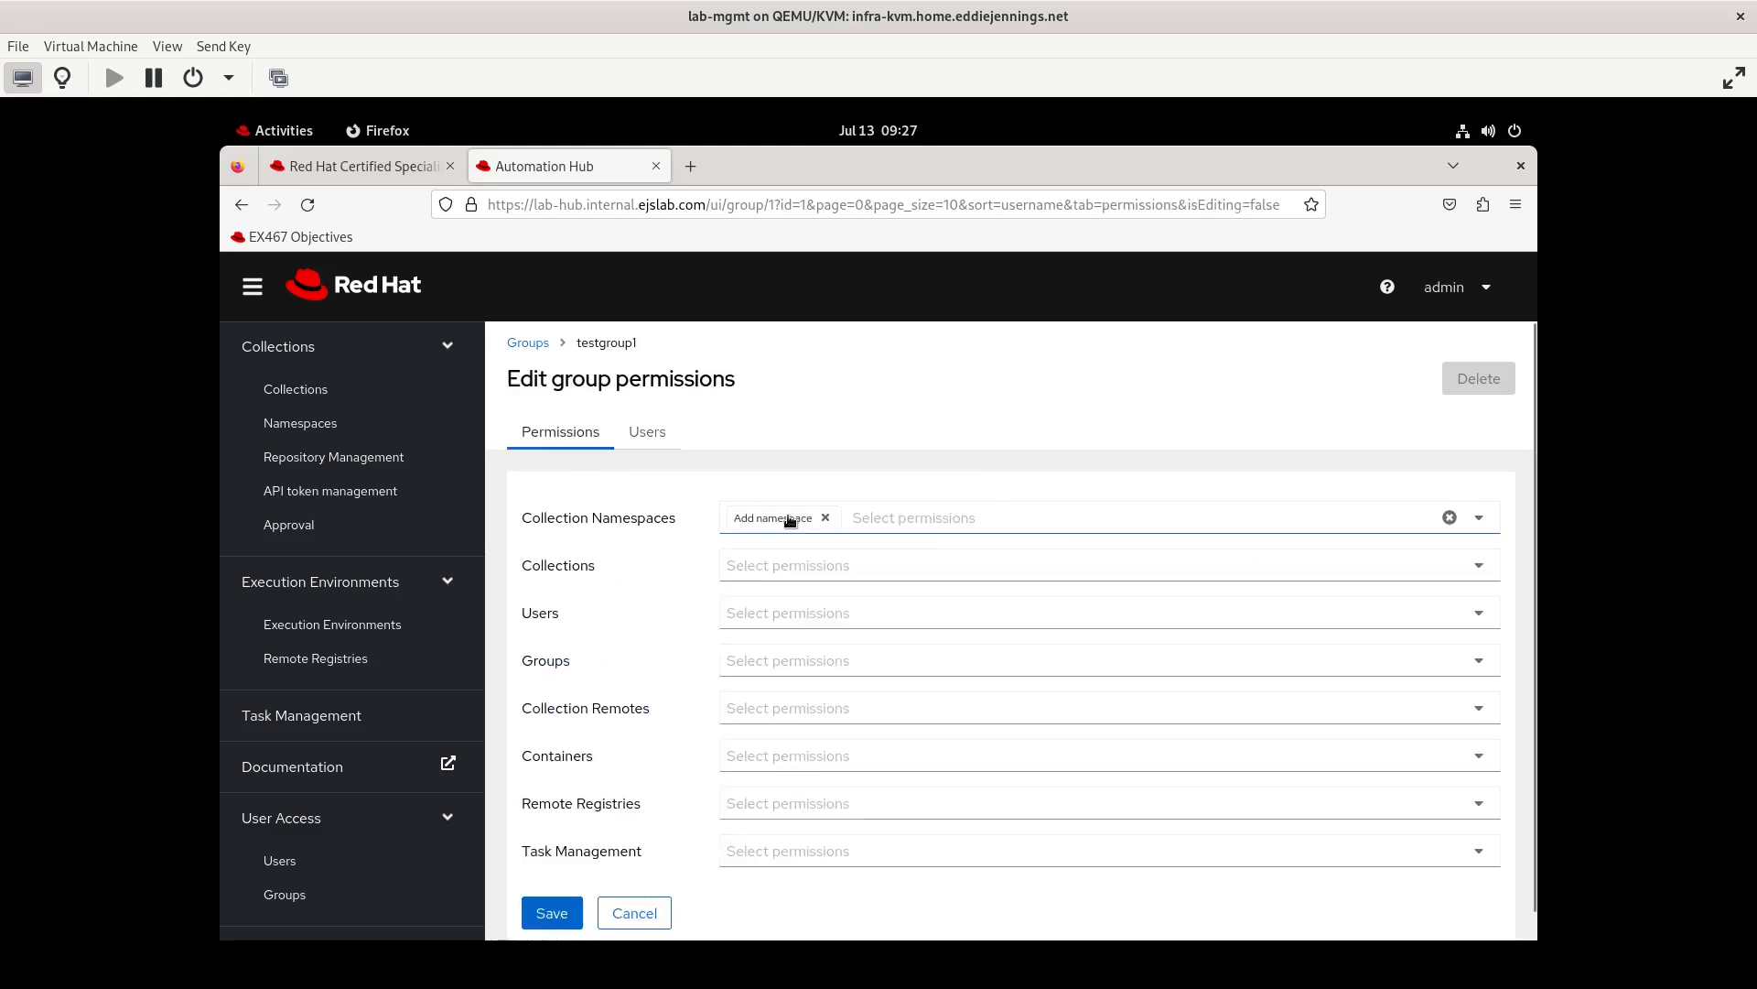
{"action": "left_click", "coordinate": [628, 923]}
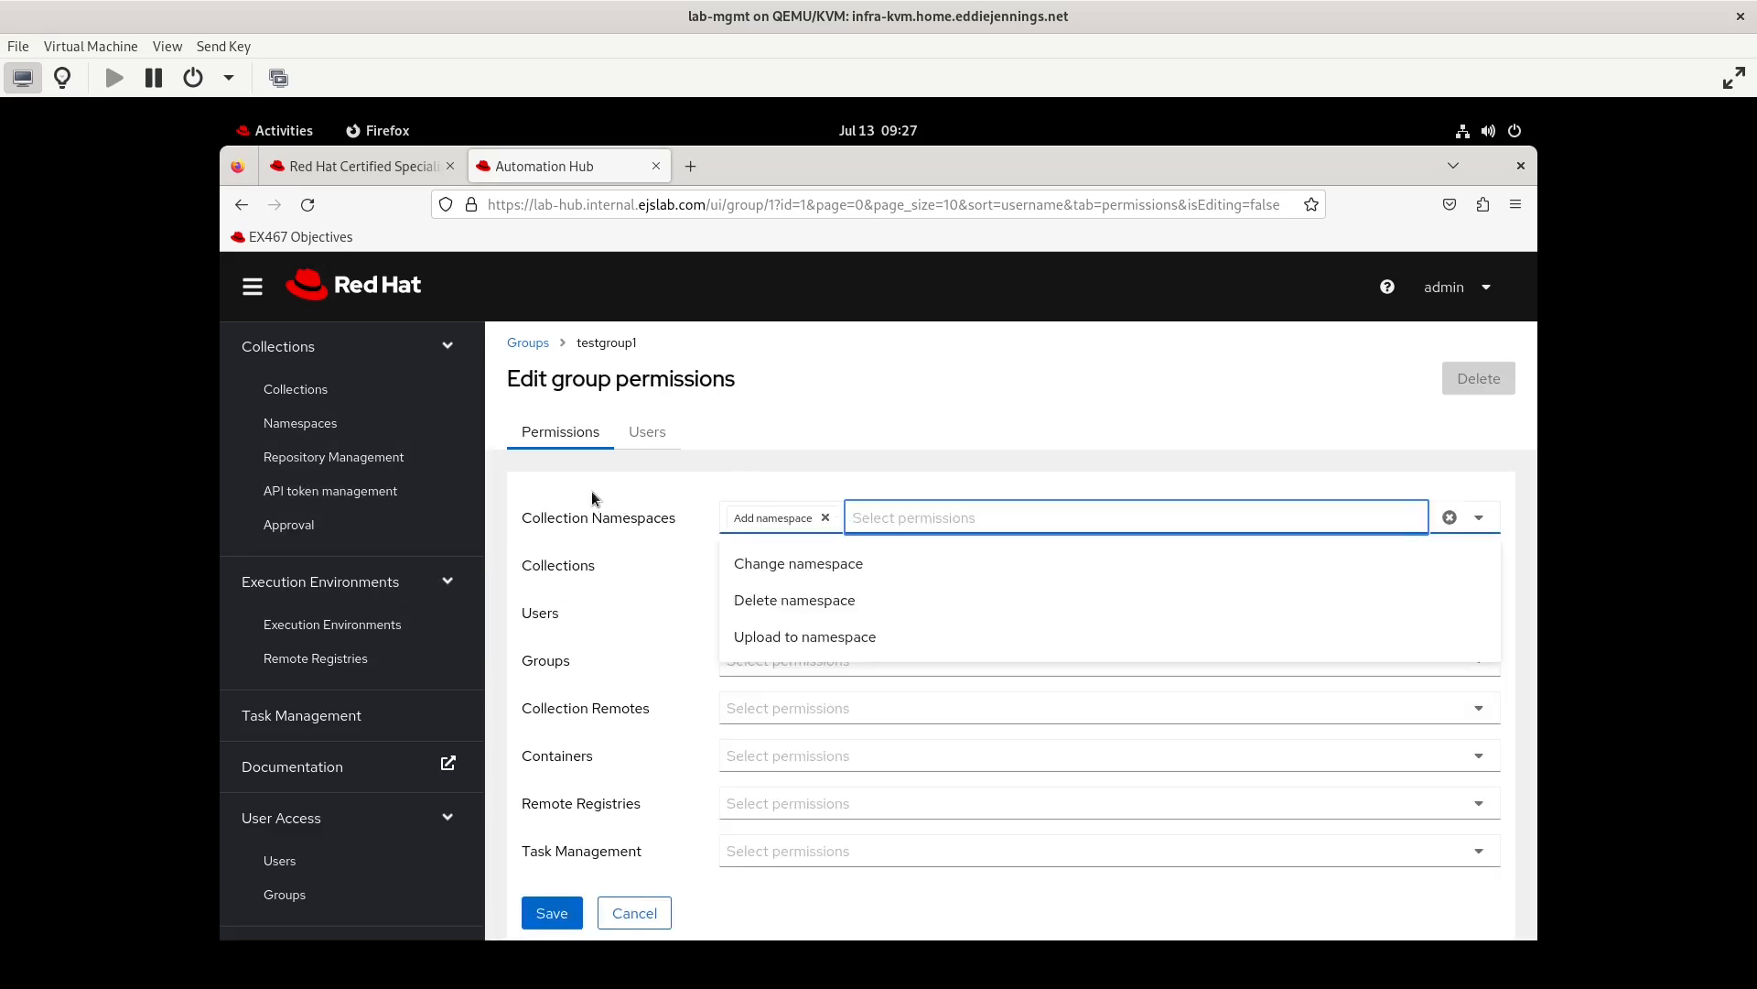
{"action": "left_click", "coordinate": [593, 492]}
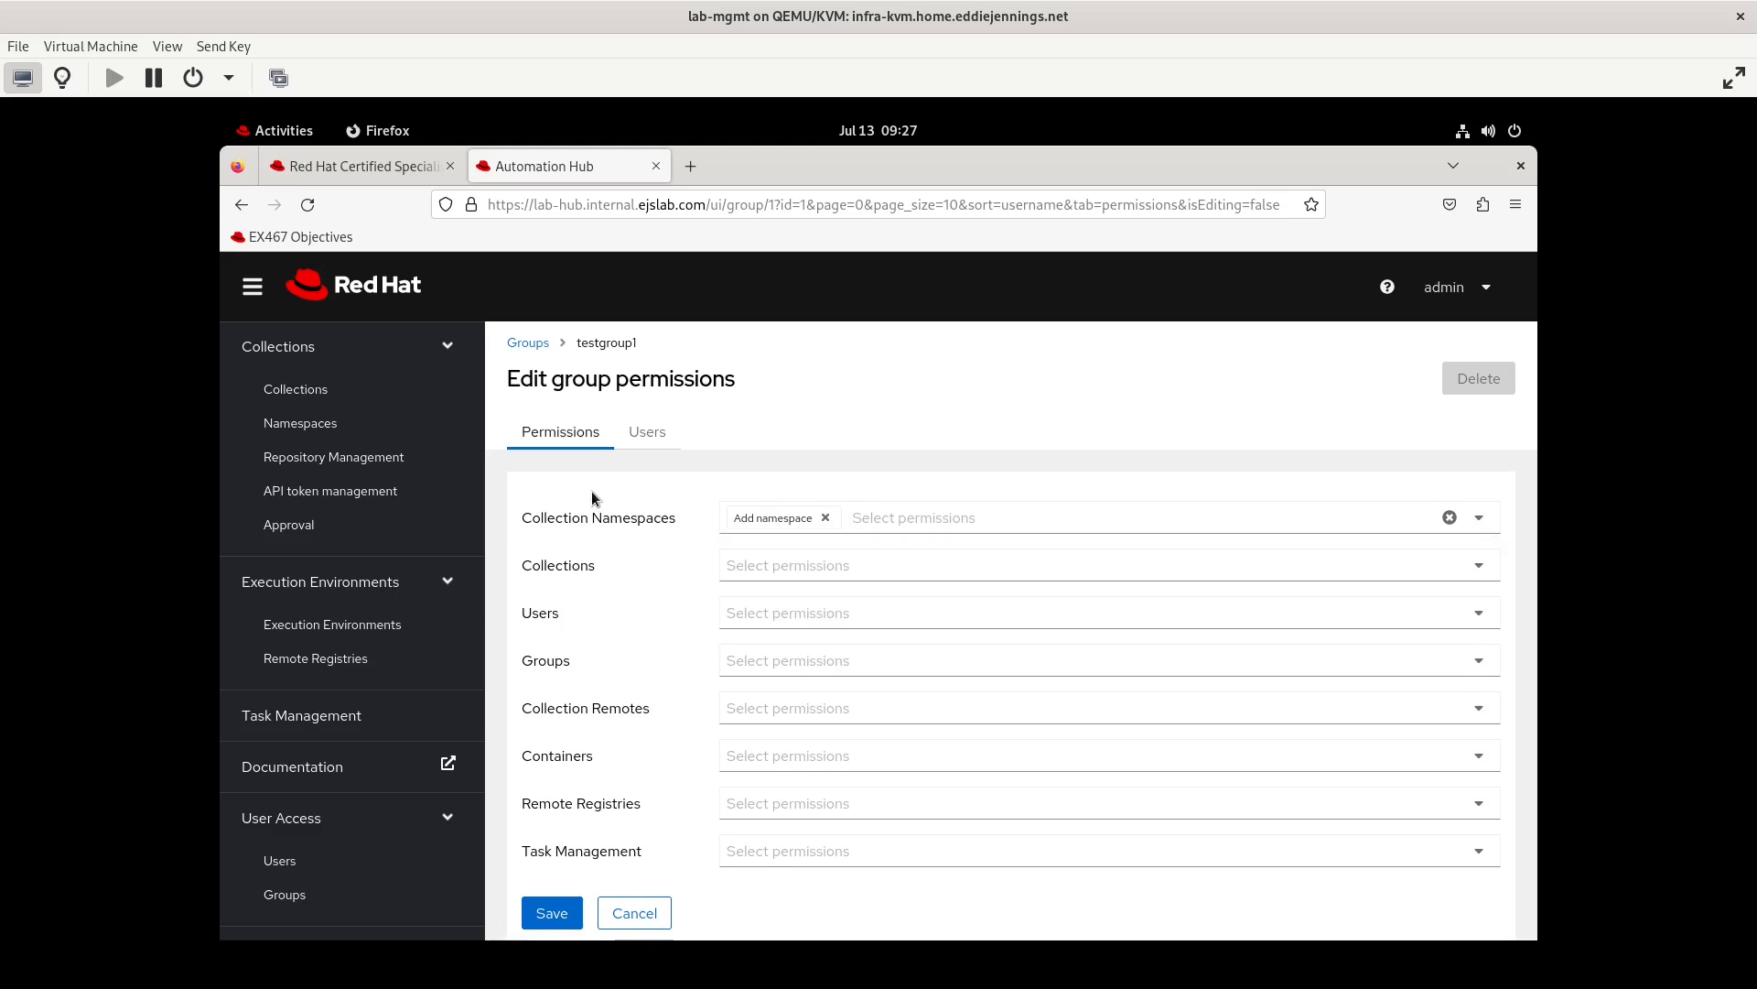
{"action": "left_click", "coordinate": [1478, 568]}
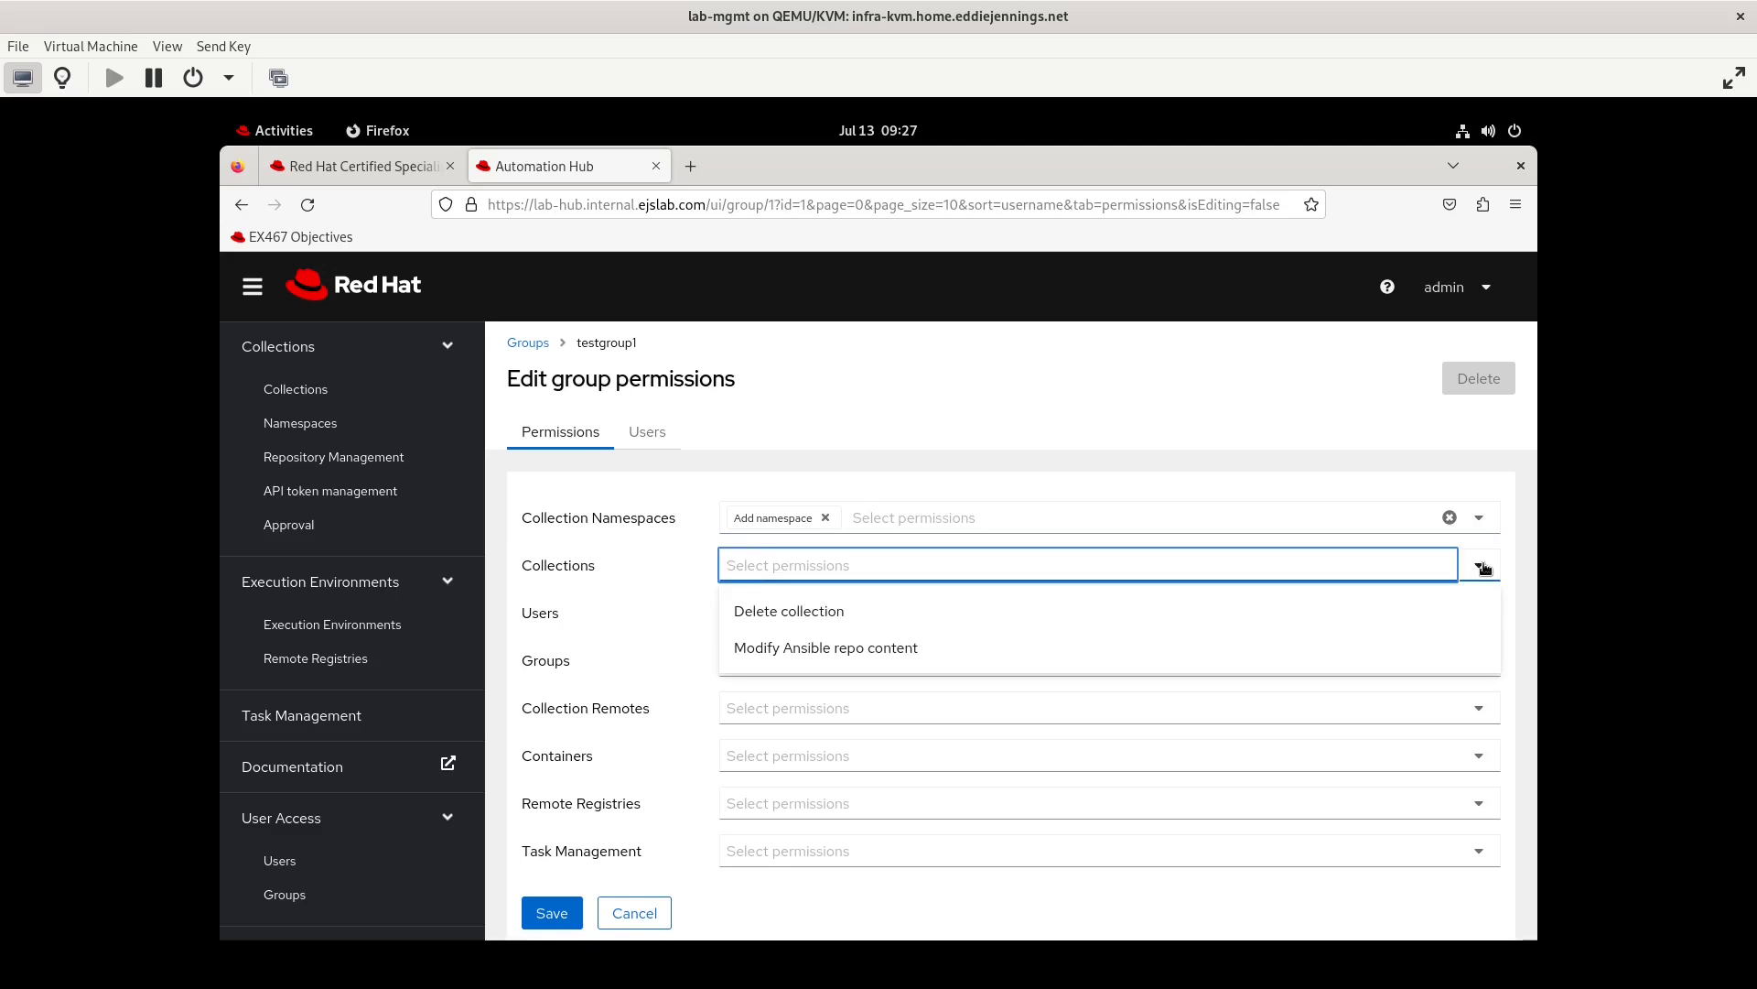
{"action": "left_click", "coordinate": [1483, 567]}
{"action": "left_click", "coordinate": [546, 916]}
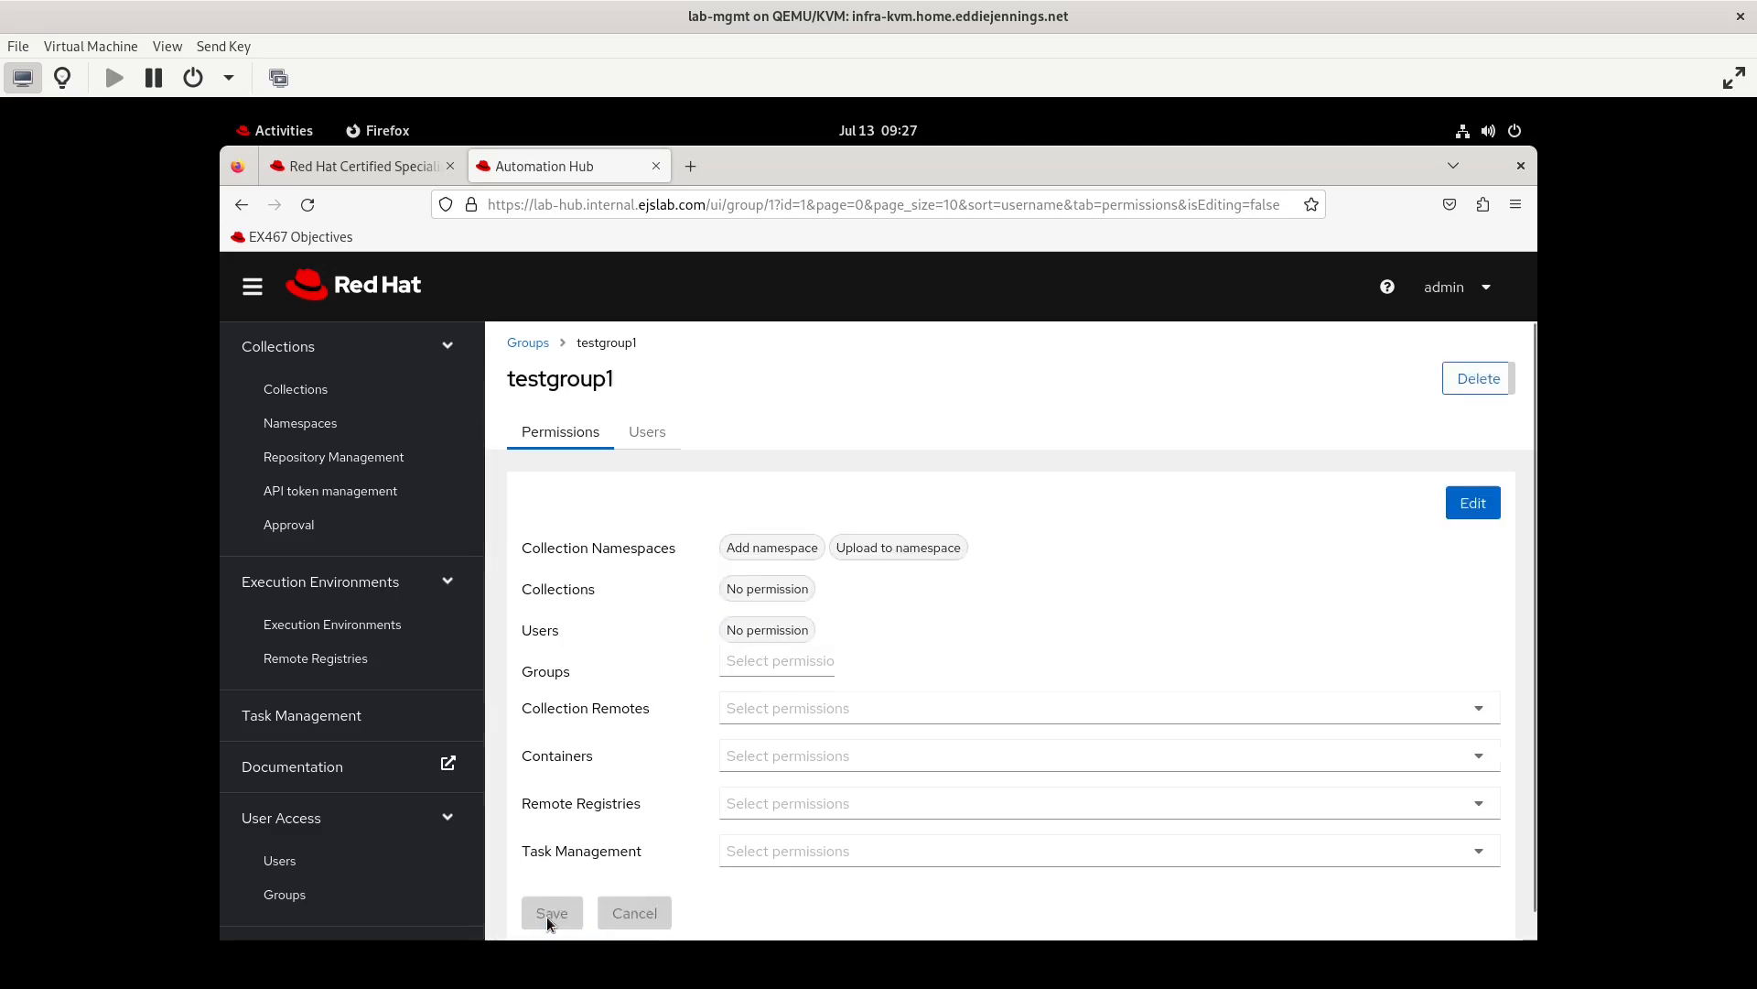
Log out of admin, log in as testuser2 with the account password, and browse to the namespaces
{"action": "left_click", "coordinate": [1451, 296]}
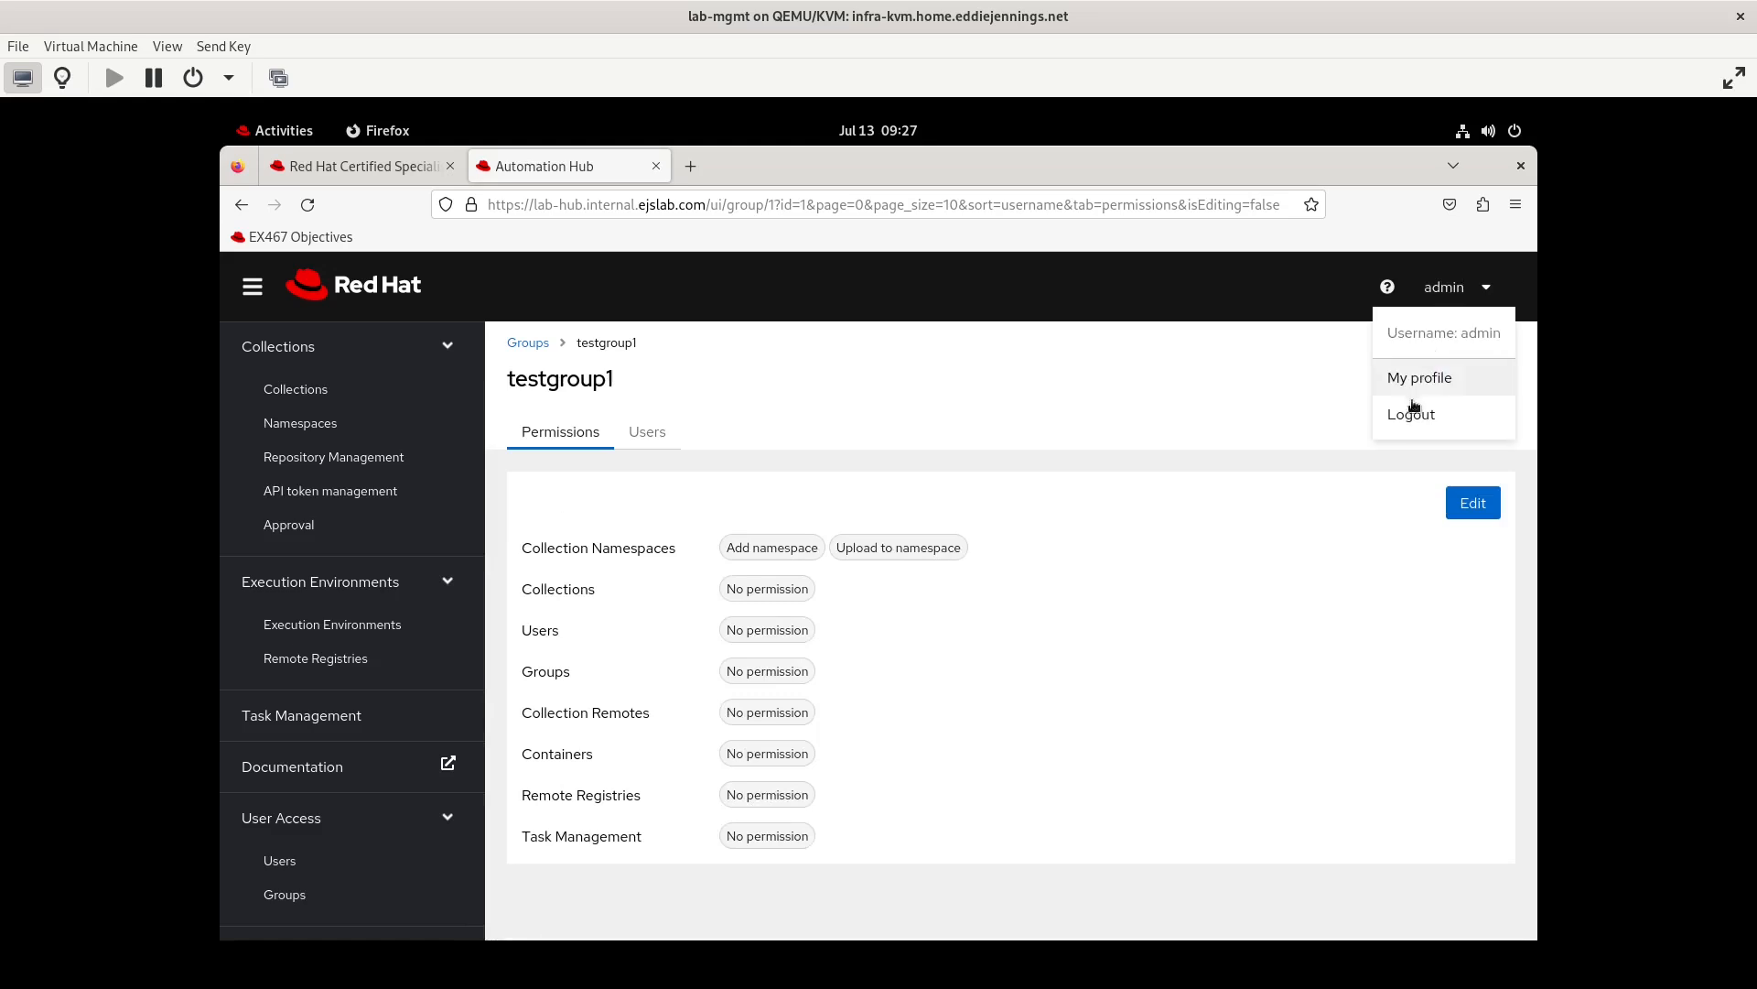
{"action": "left_click", "coordinate": [1404, 414]}
{"action": "left_click", "coordinate": [498, 550]}
{"action": "type", "text": "te"}
{"action": "type", "text": "stuser2"}
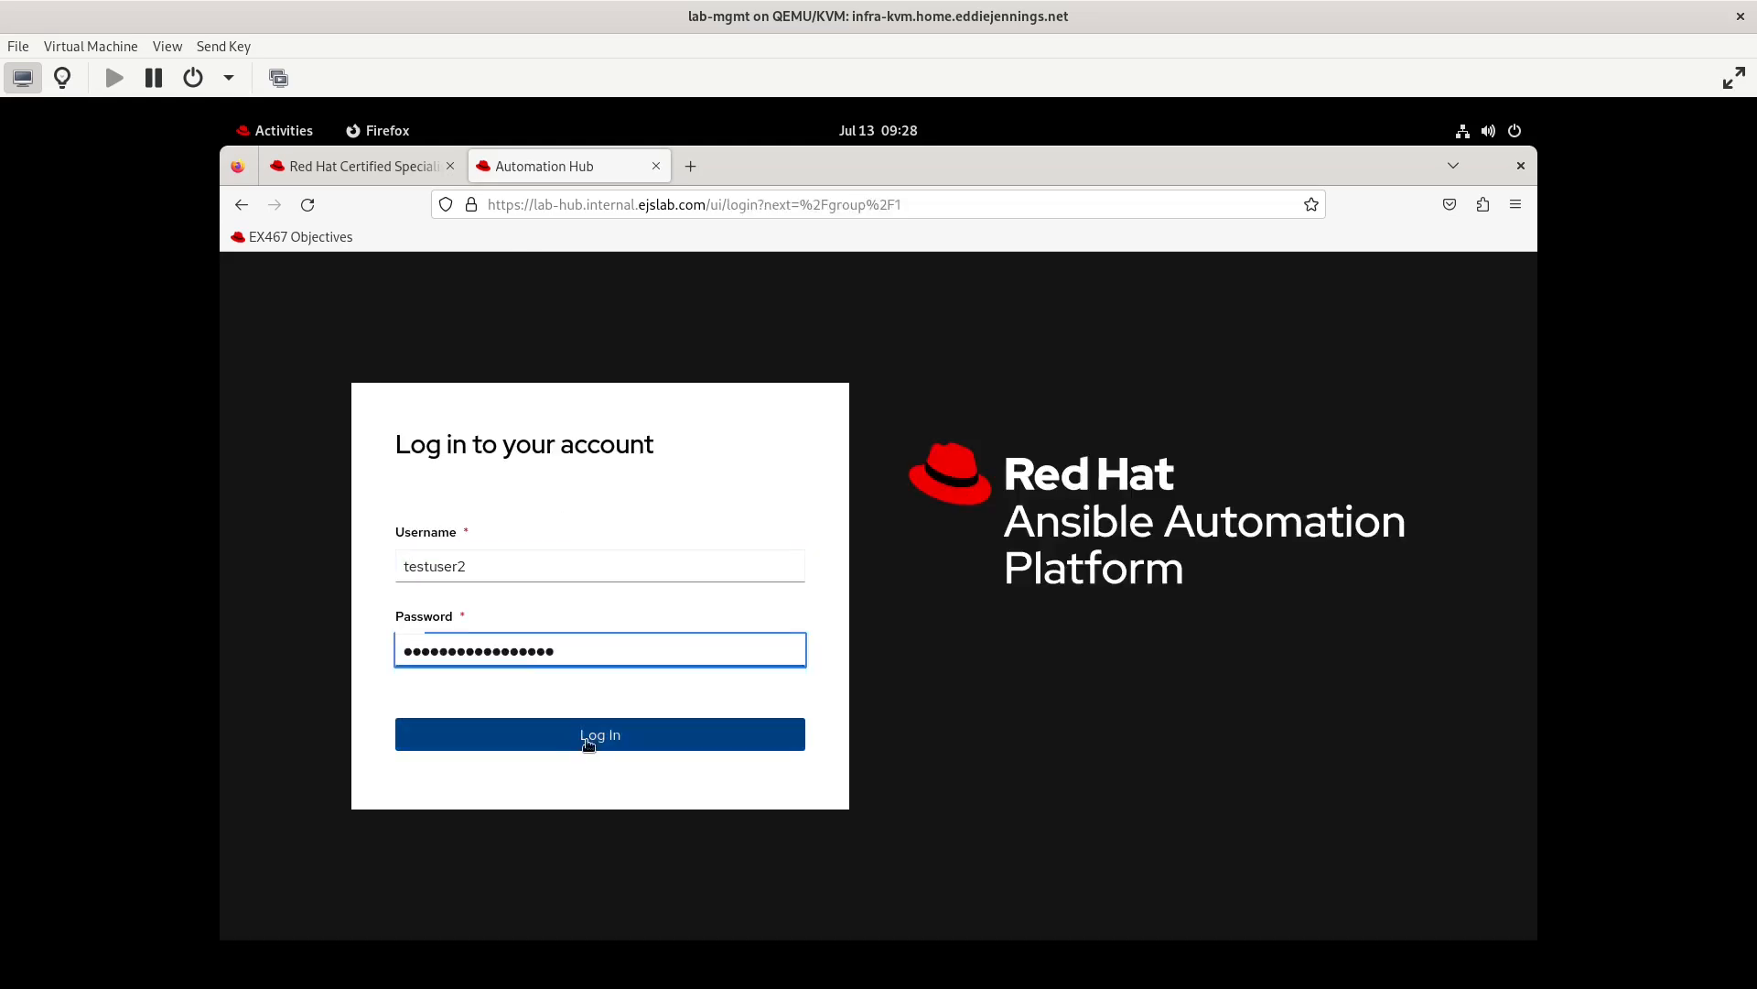
{"action": "left_click", "coordinate": [587, 741]}
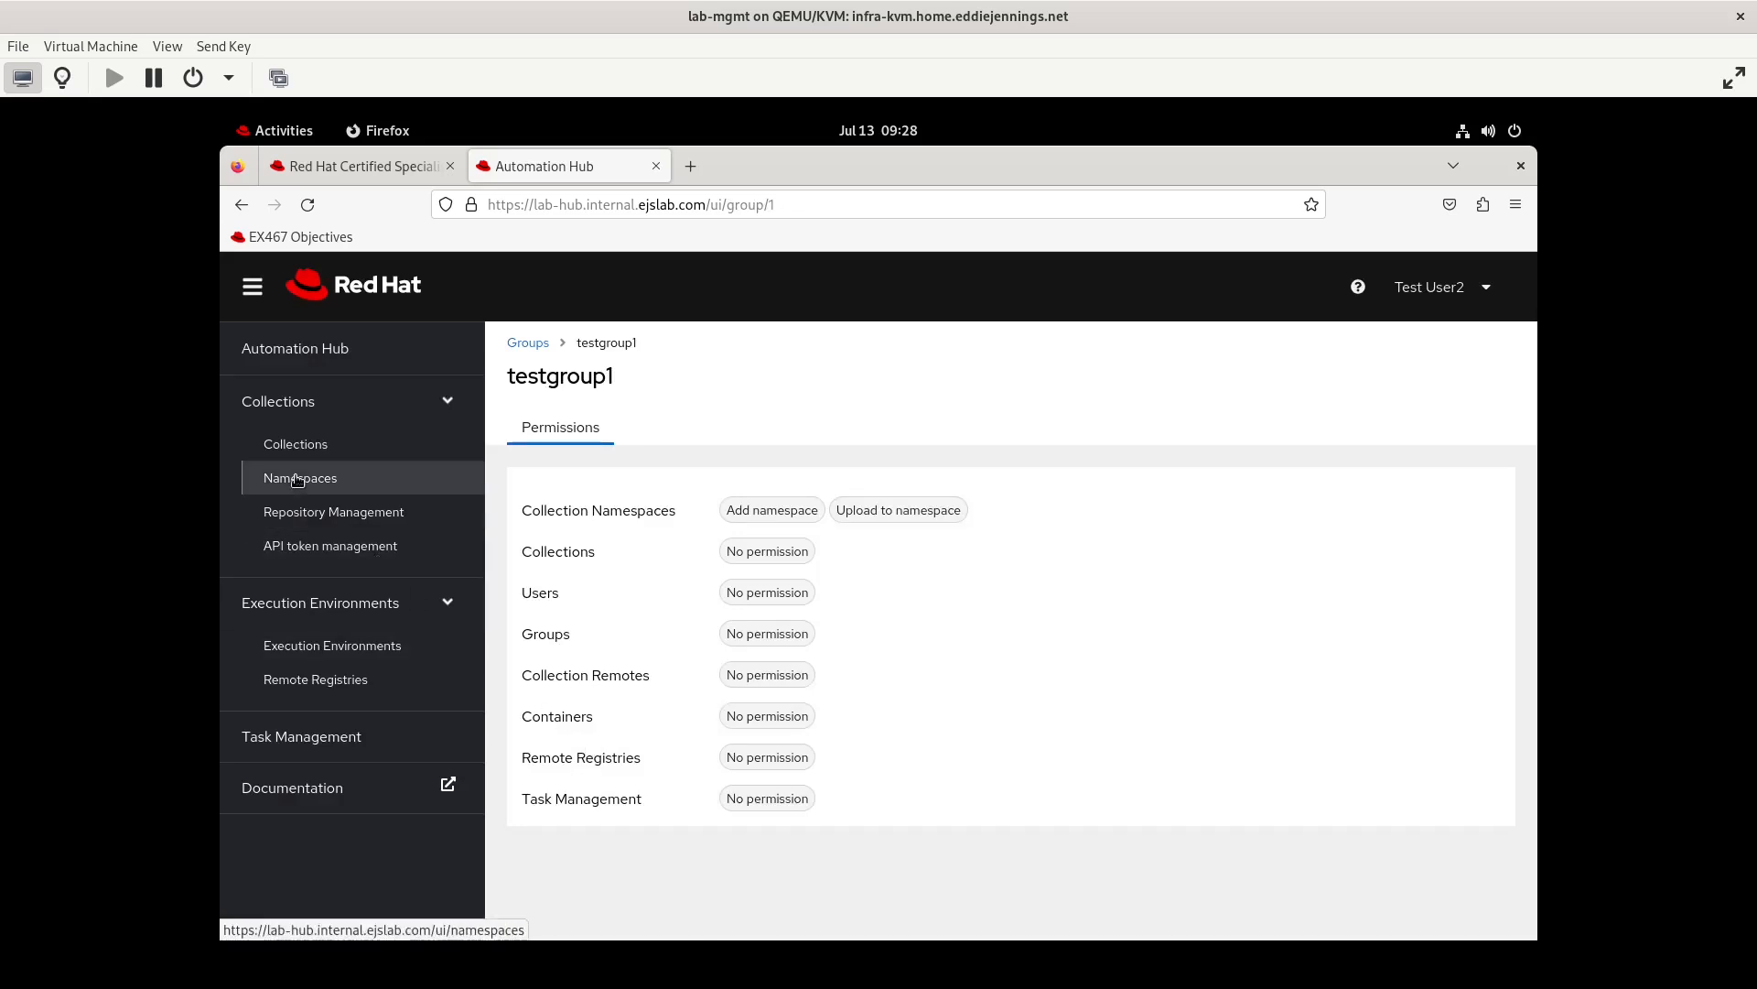
{"action": "left_click", "coordinate": [298, 478]}
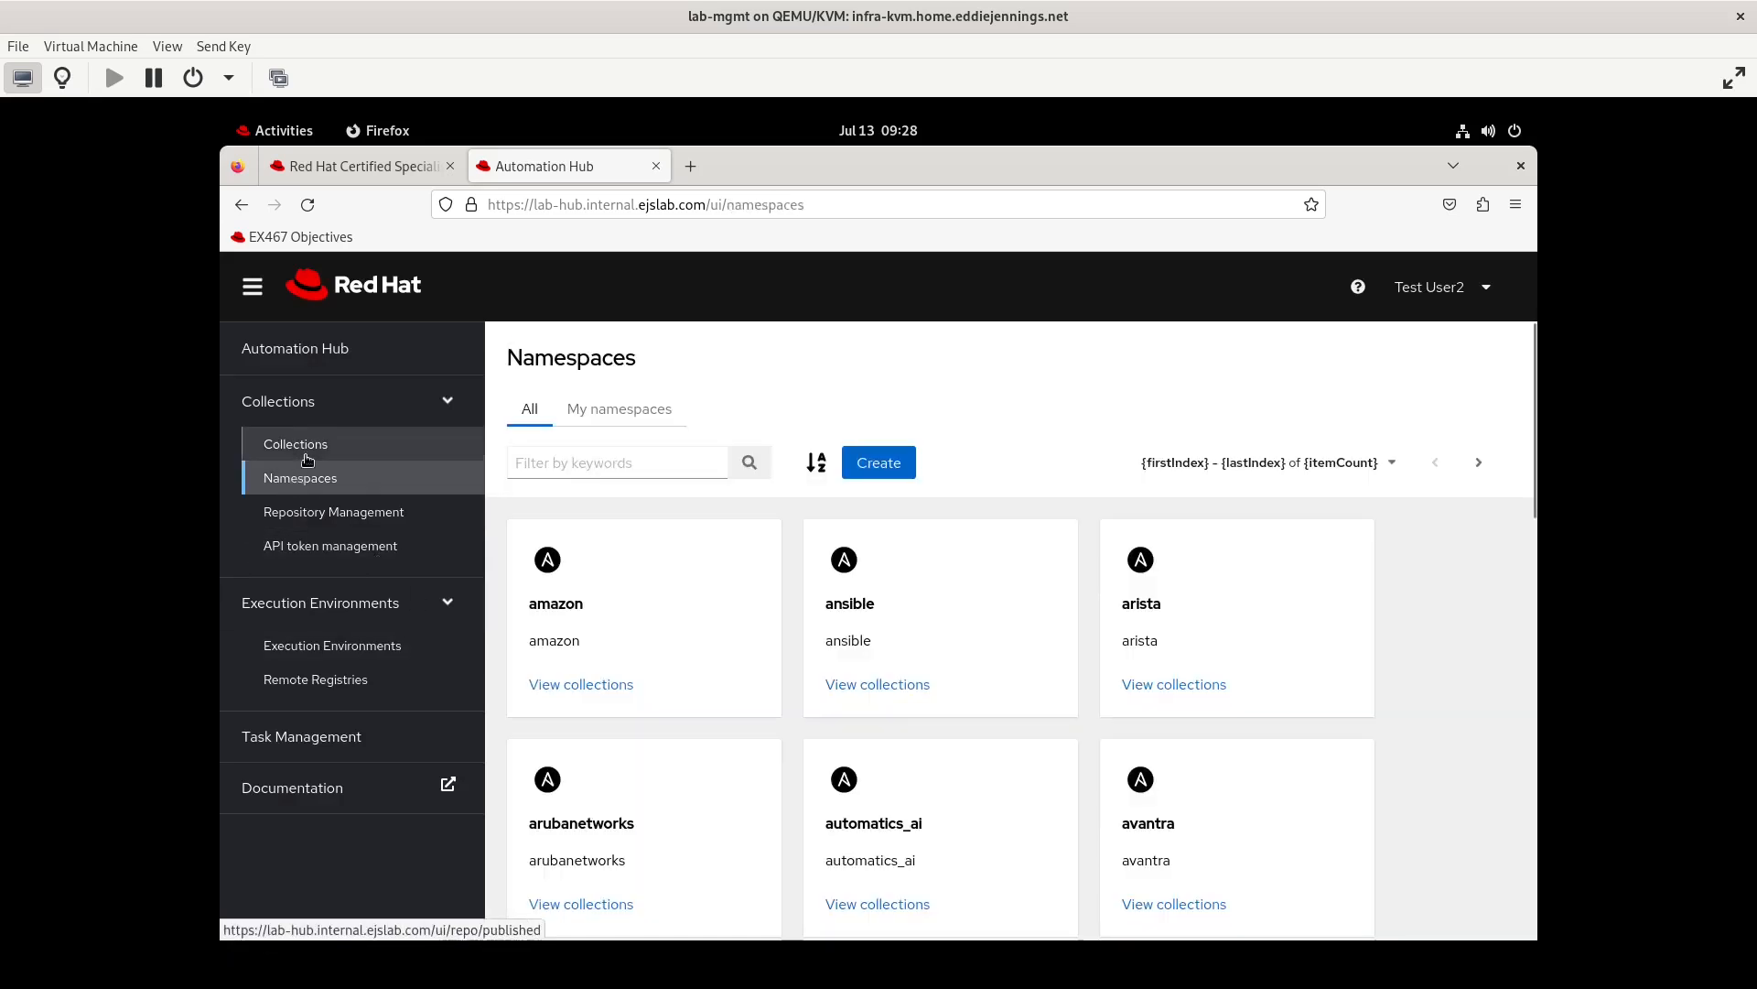
{"action": "left_click", "coordinate": [308, 459]}
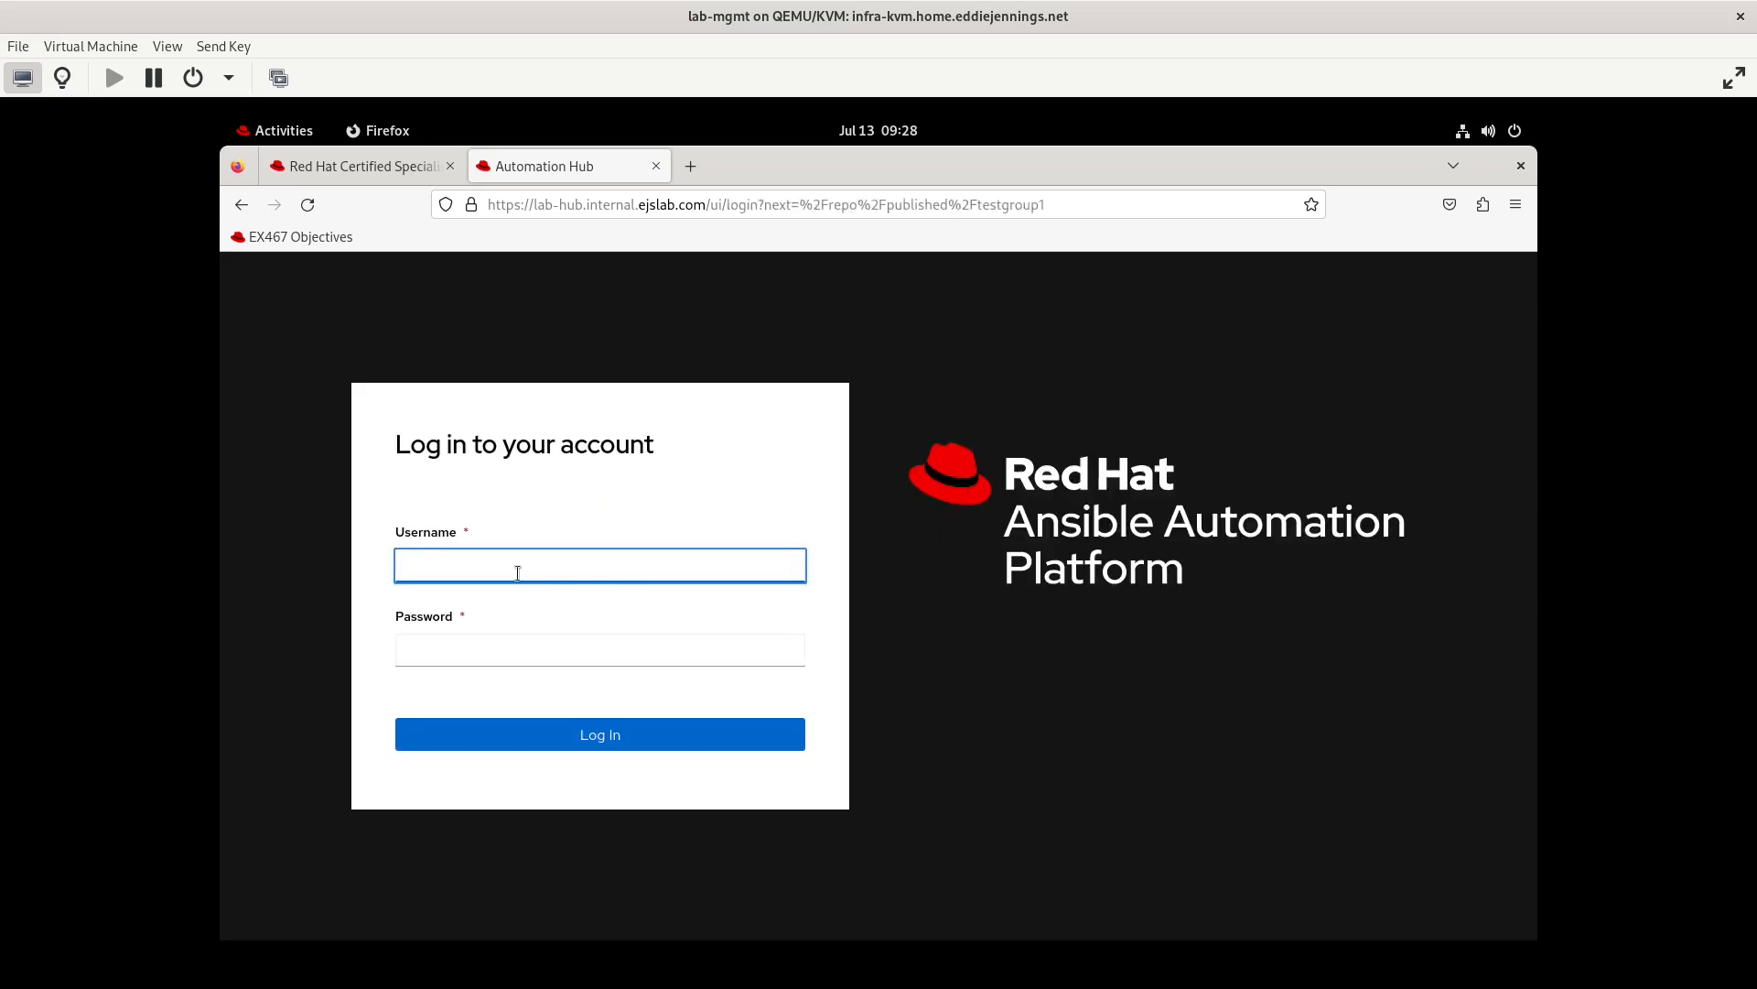
Log in as admin with the account password, and add and save the Change namespace permission for testgroup1's Collection Namespaces
{"action": "right_click", "coordinate": [519, 573]}
{"action": "left_click", "coordinate": [531, 583]}
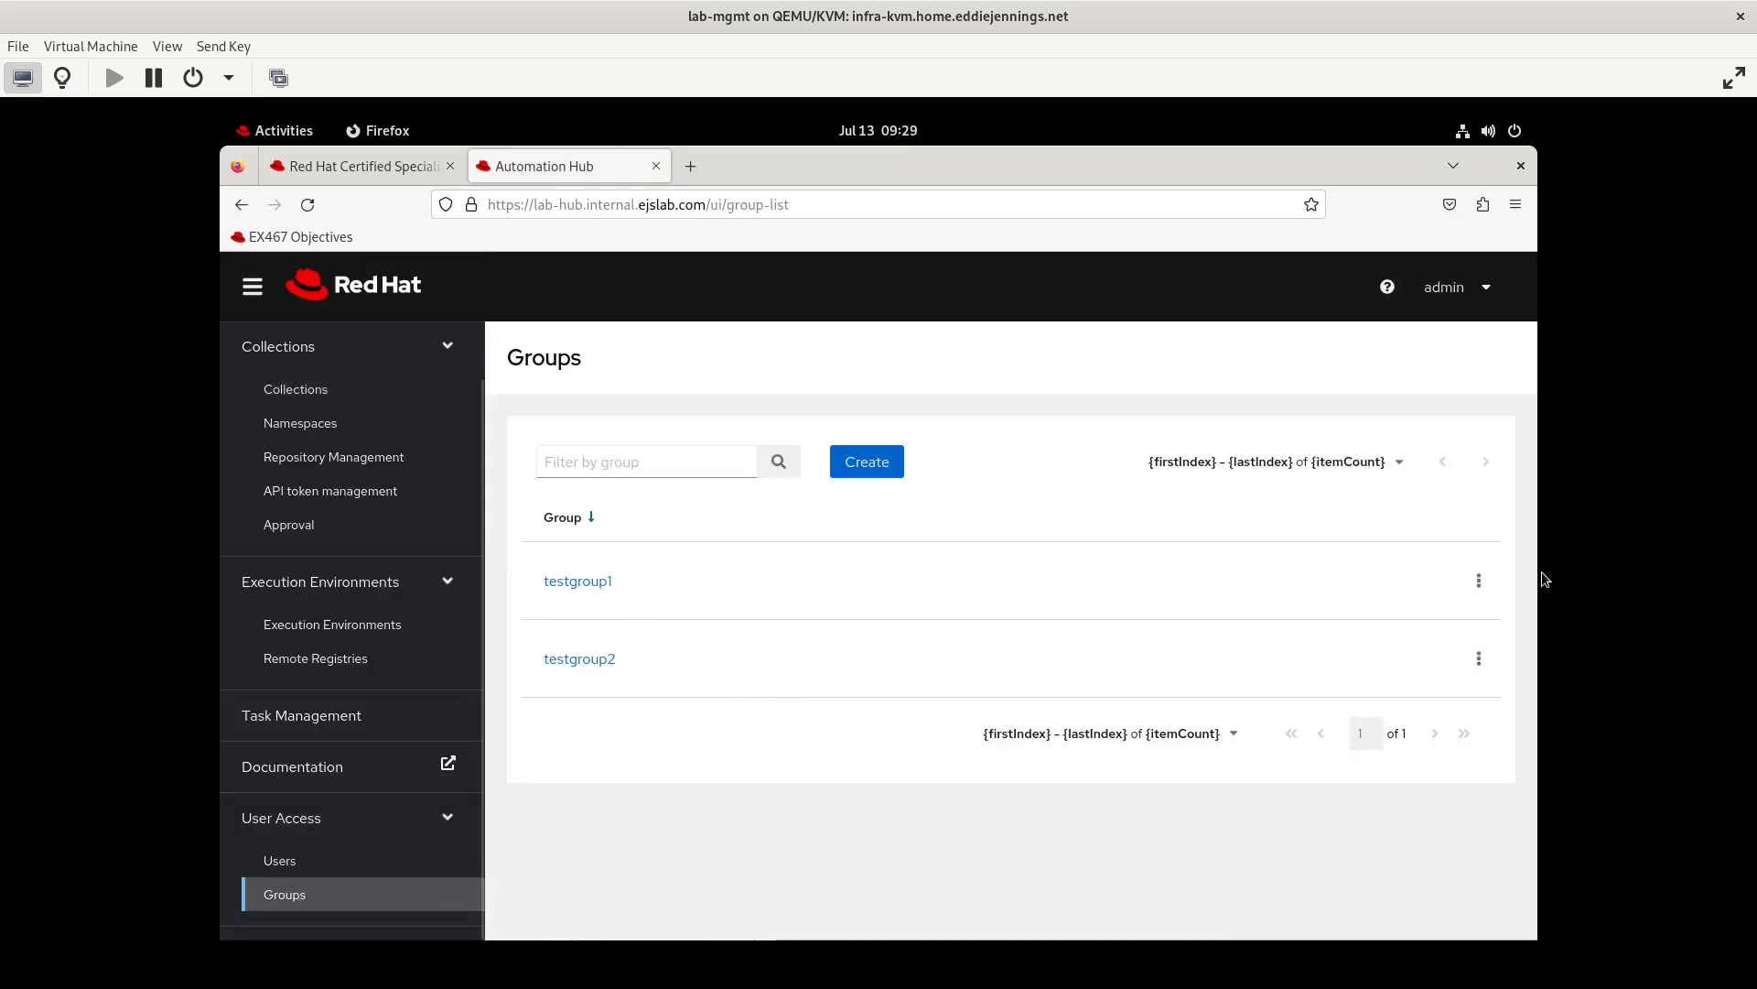
{"action": "left_click", "coordinate": [1478, 581]}
{"action": "left_click", "coordinate": [1443, 619]}
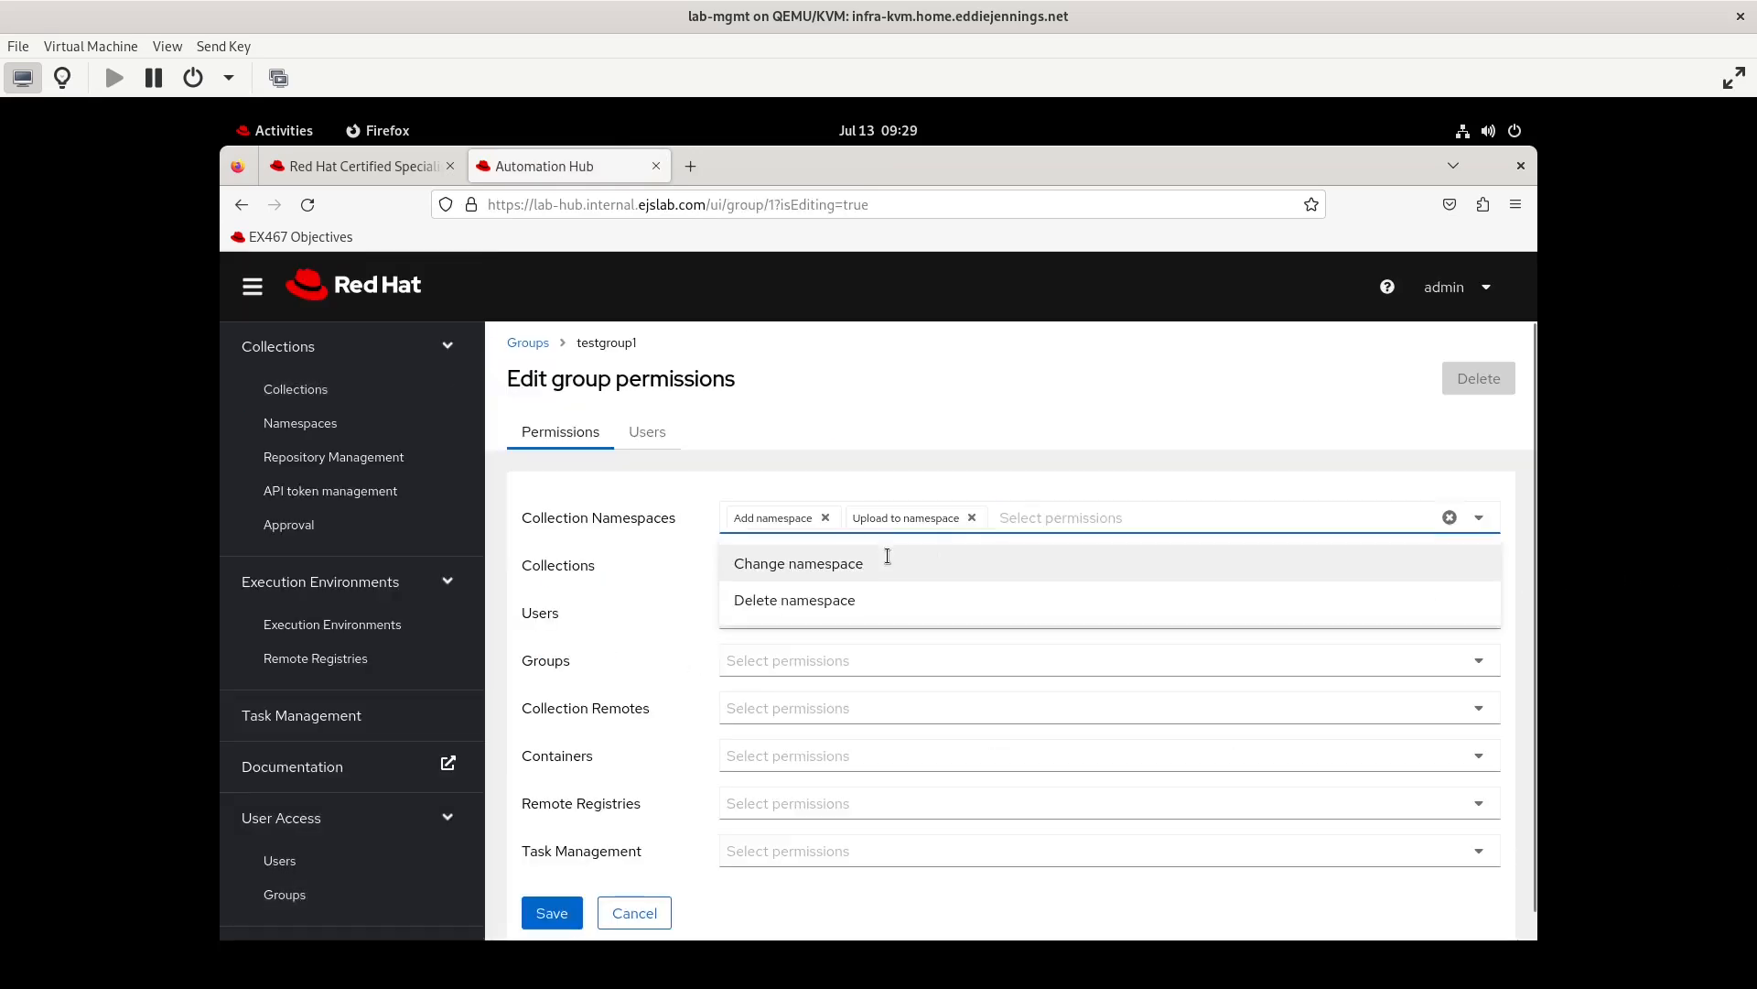
{"action": "left_click", "coordinate": [887, 556]}
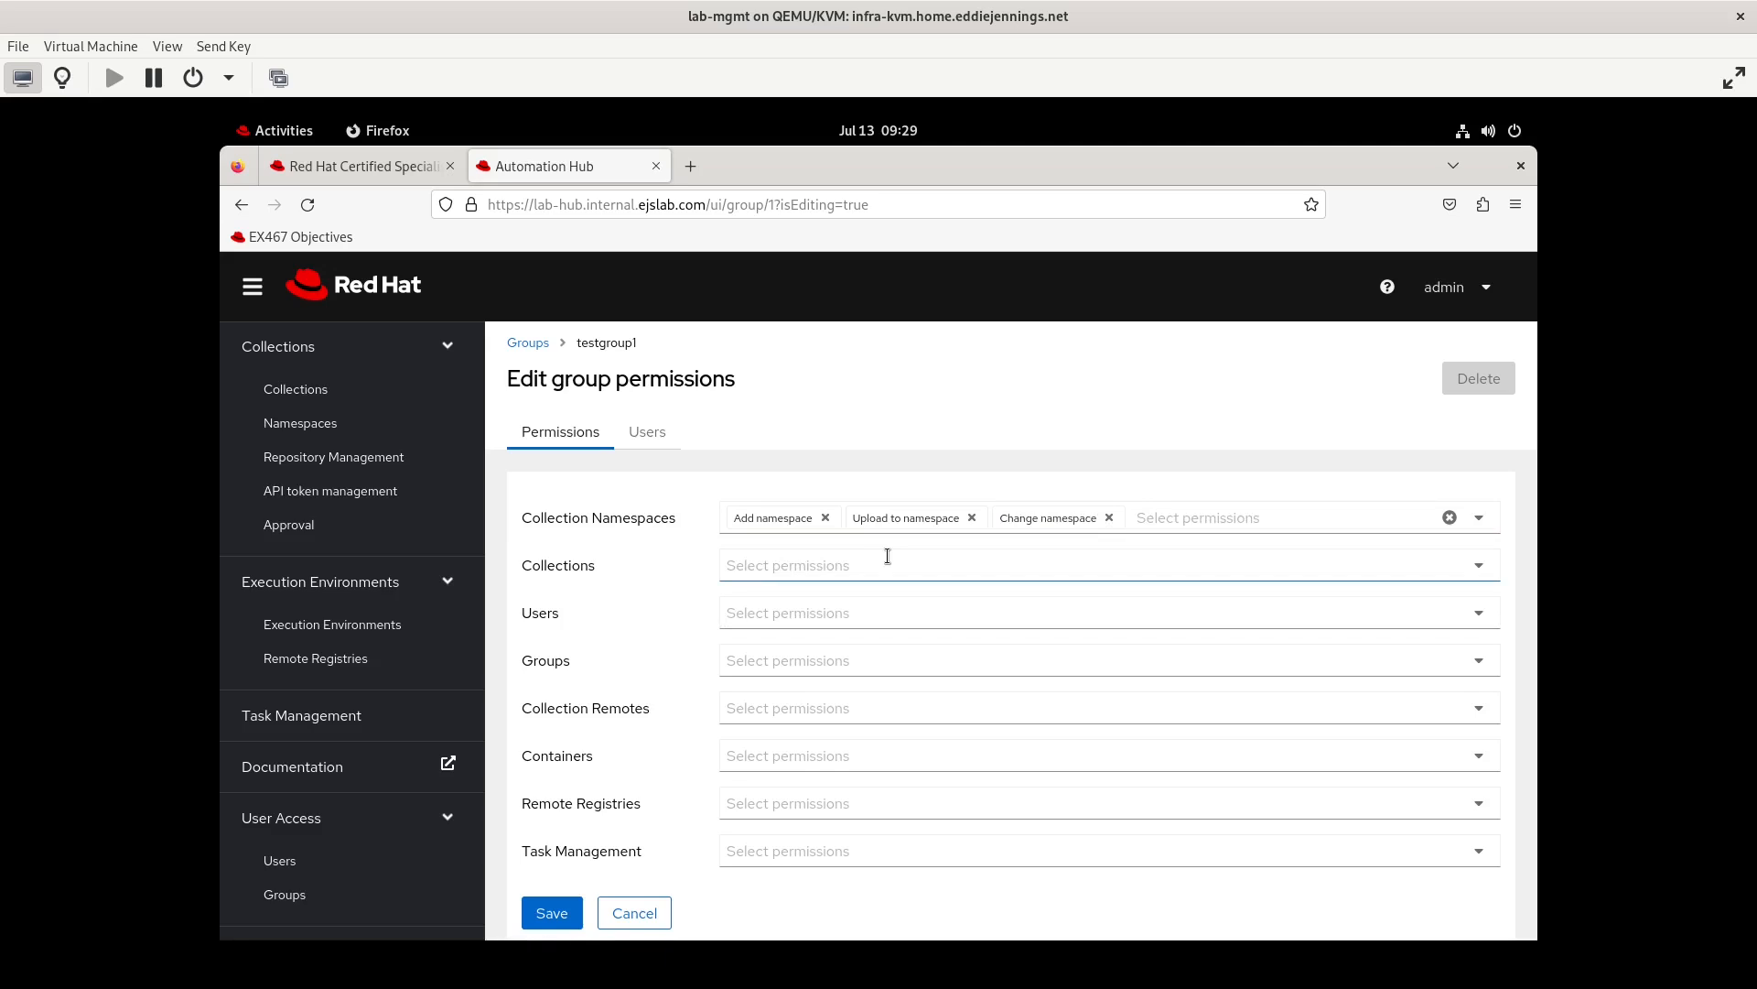
{"action": "left_click", "coordinate": [875, 571]}
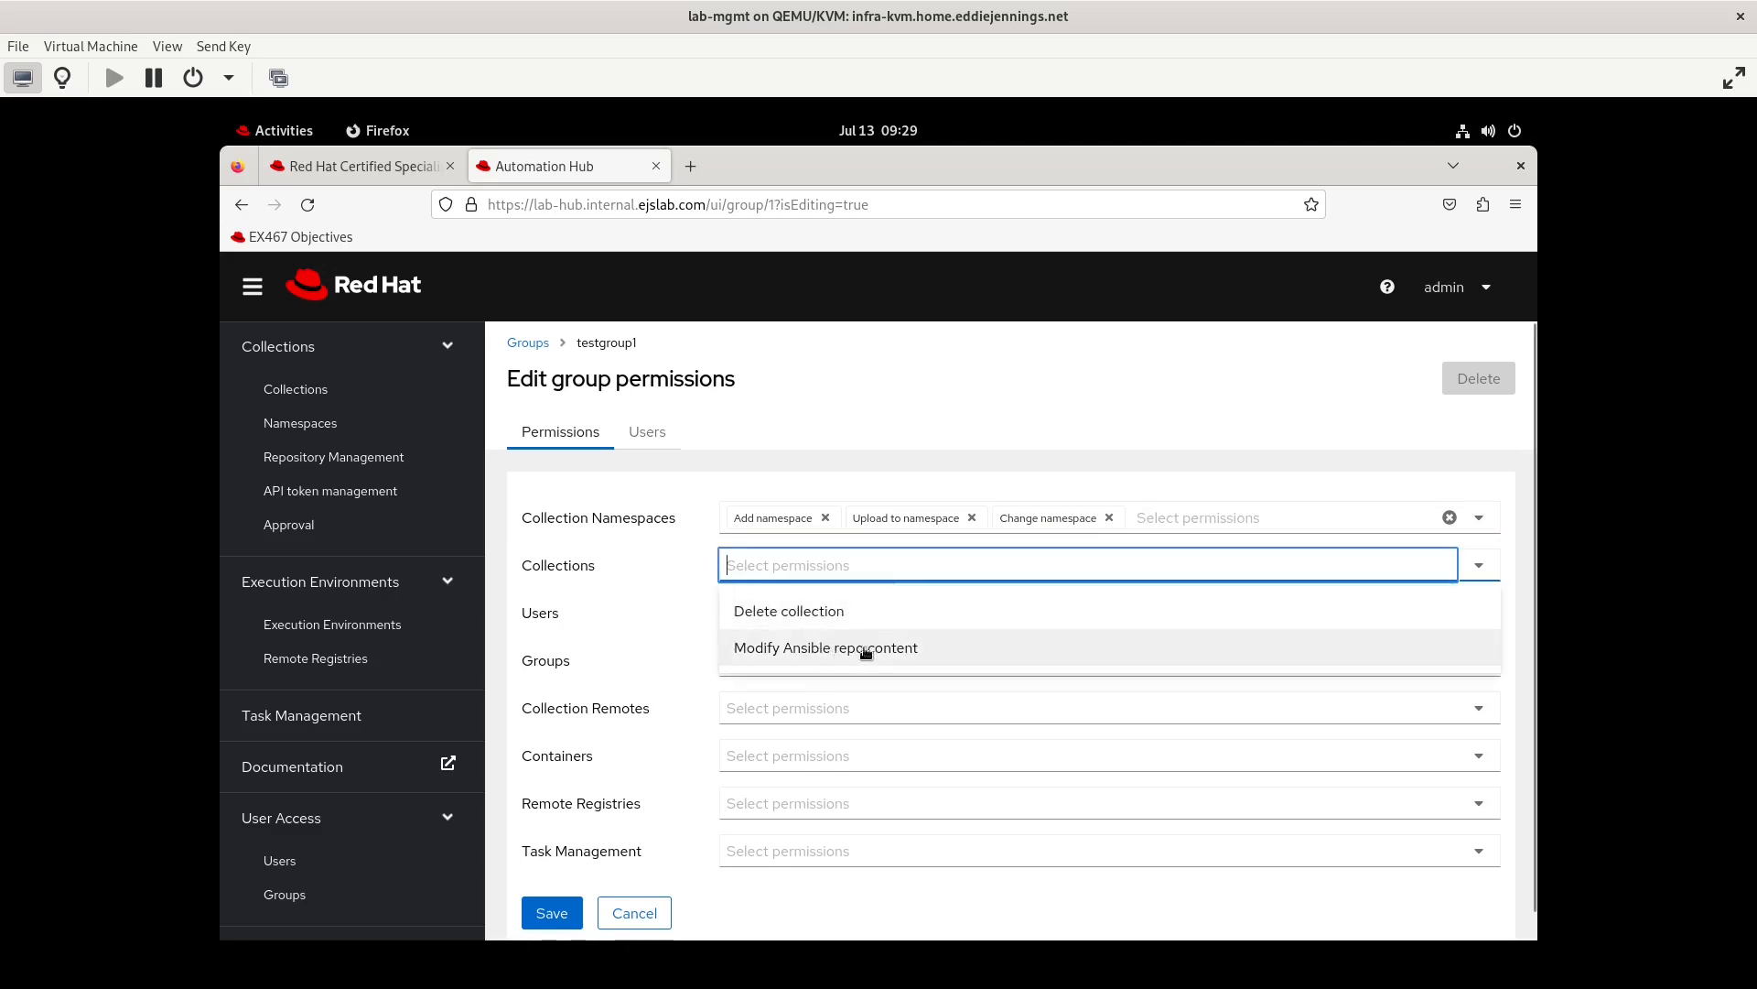
{"action": "left_click", "coordinate": [1179, 486]}
{"action": "left_click", "coordinate": [556, 915]}
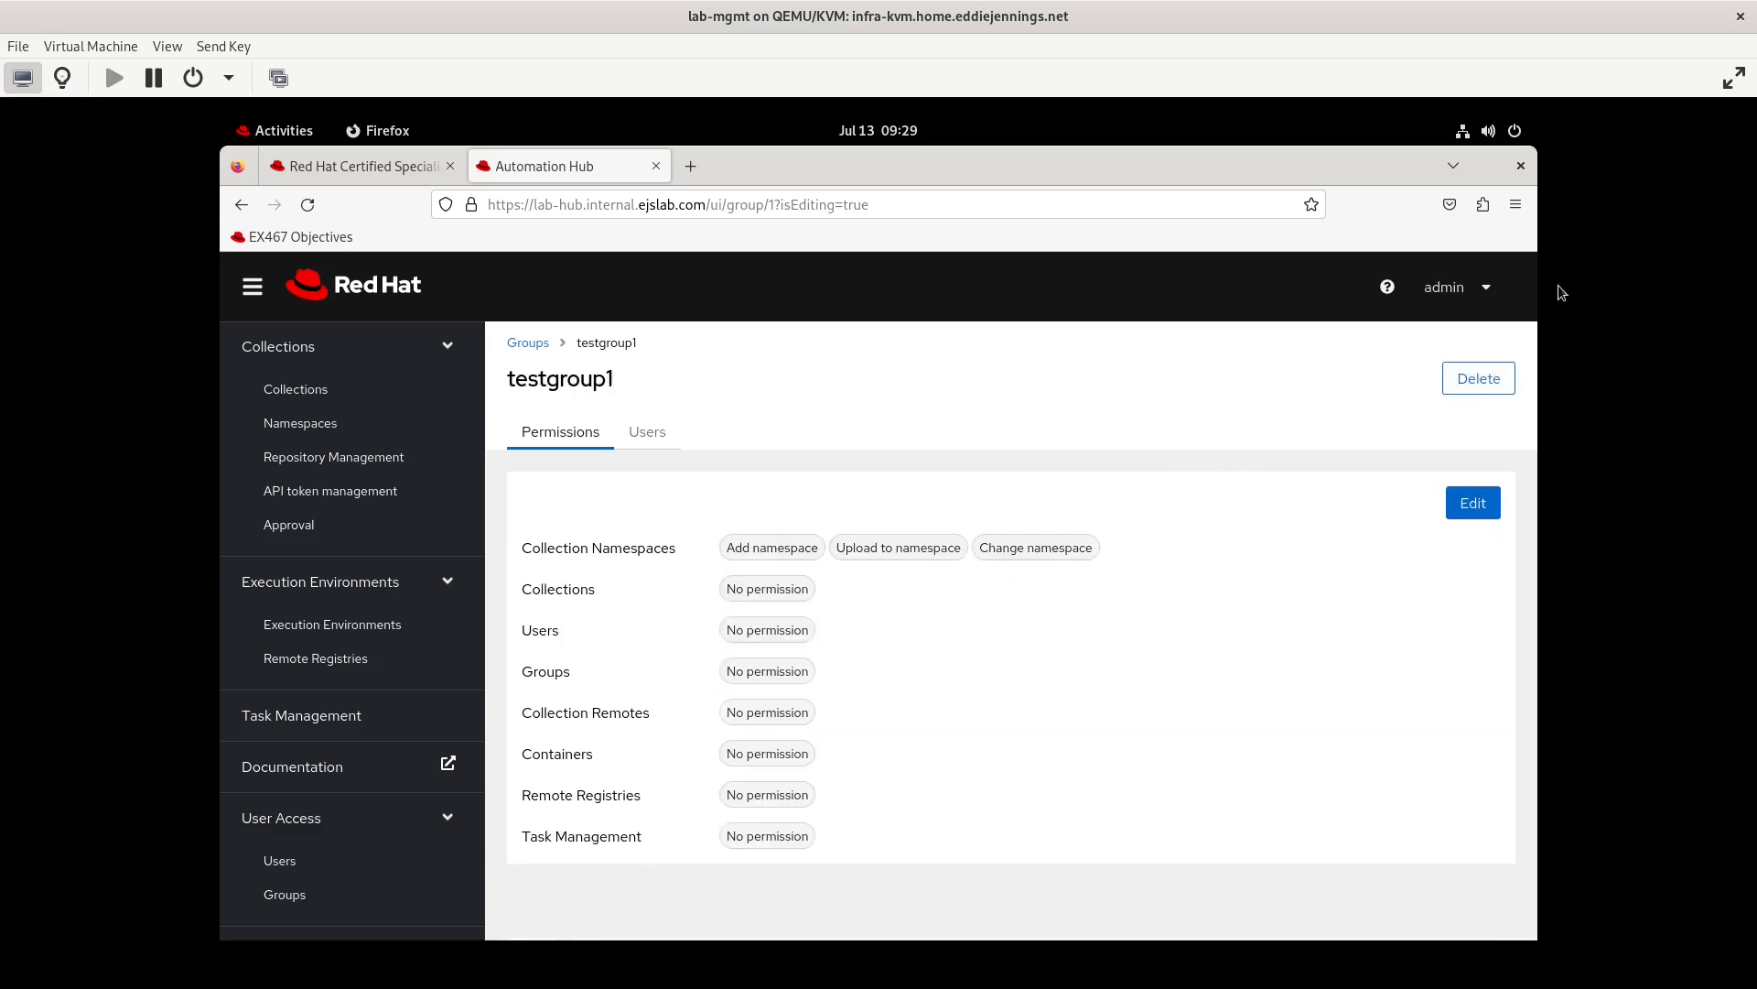
Log out of admin and log in as testuser2 with the account password
{"action": "left_click", "coordinate": [1472, 295]}
{"action": "left_click", "coordinate": [1406, 408]}
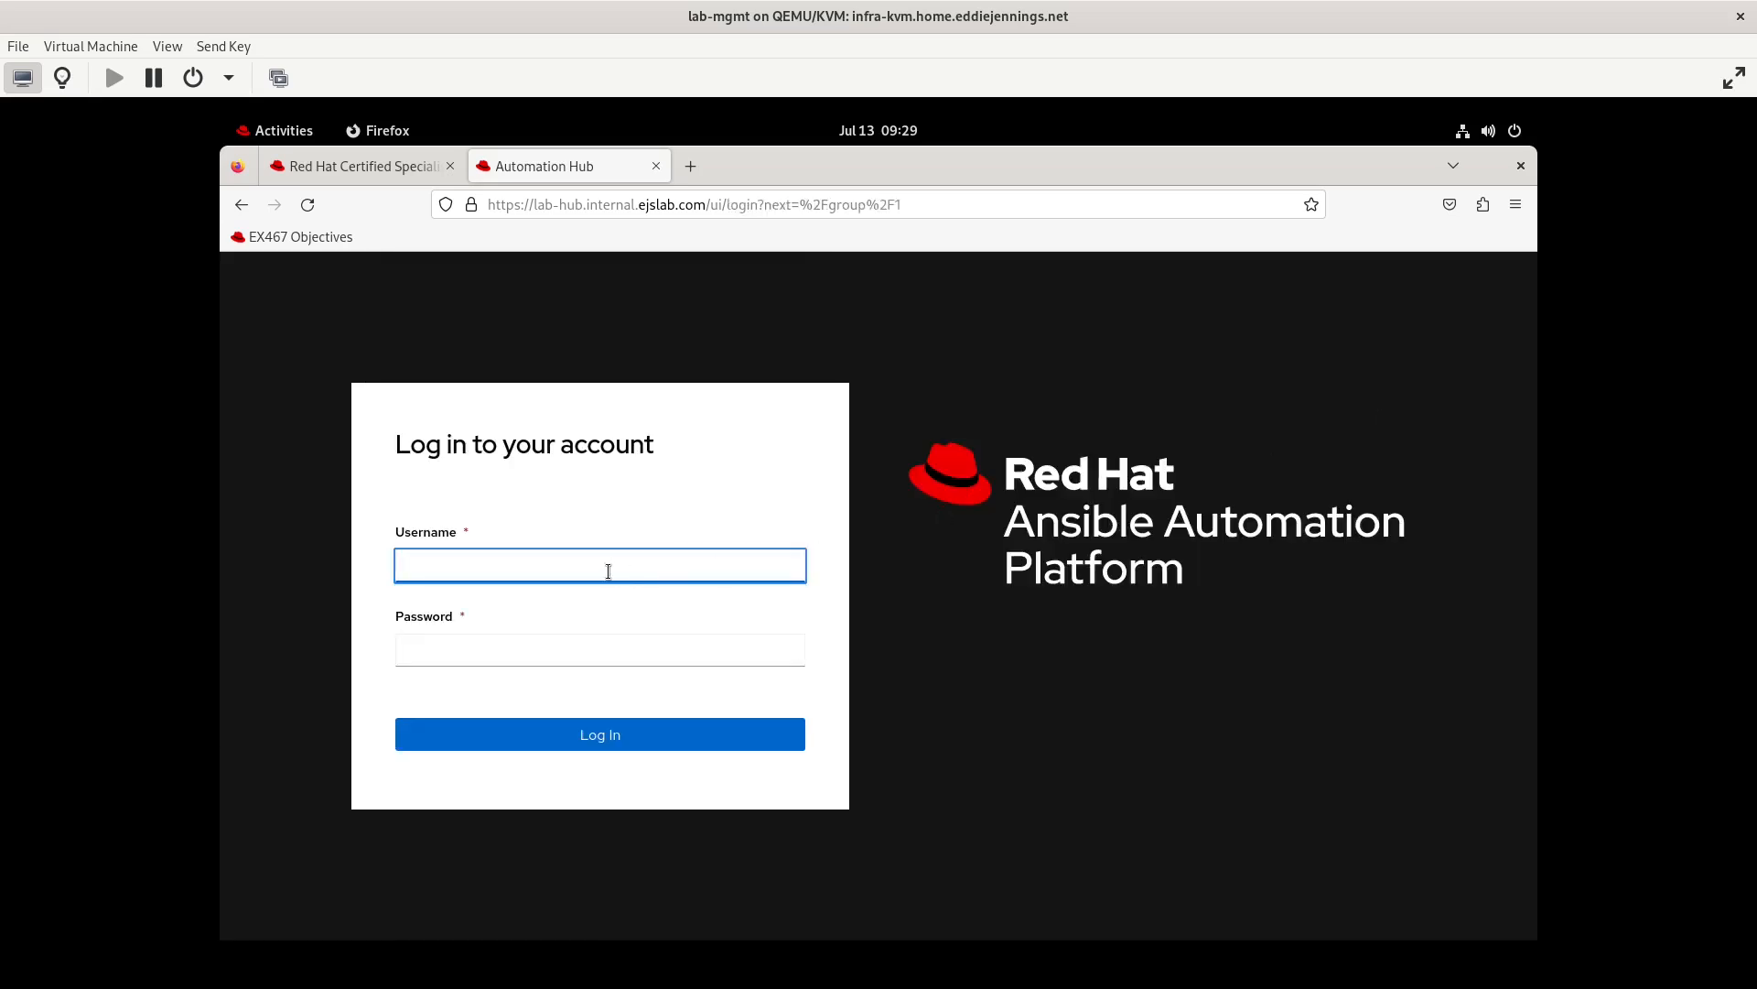
{"action": "type", "text": "testuser2"}
{"action": "key", "text": "Tab"}
{"action": "key", "text": "ctrl+v"}
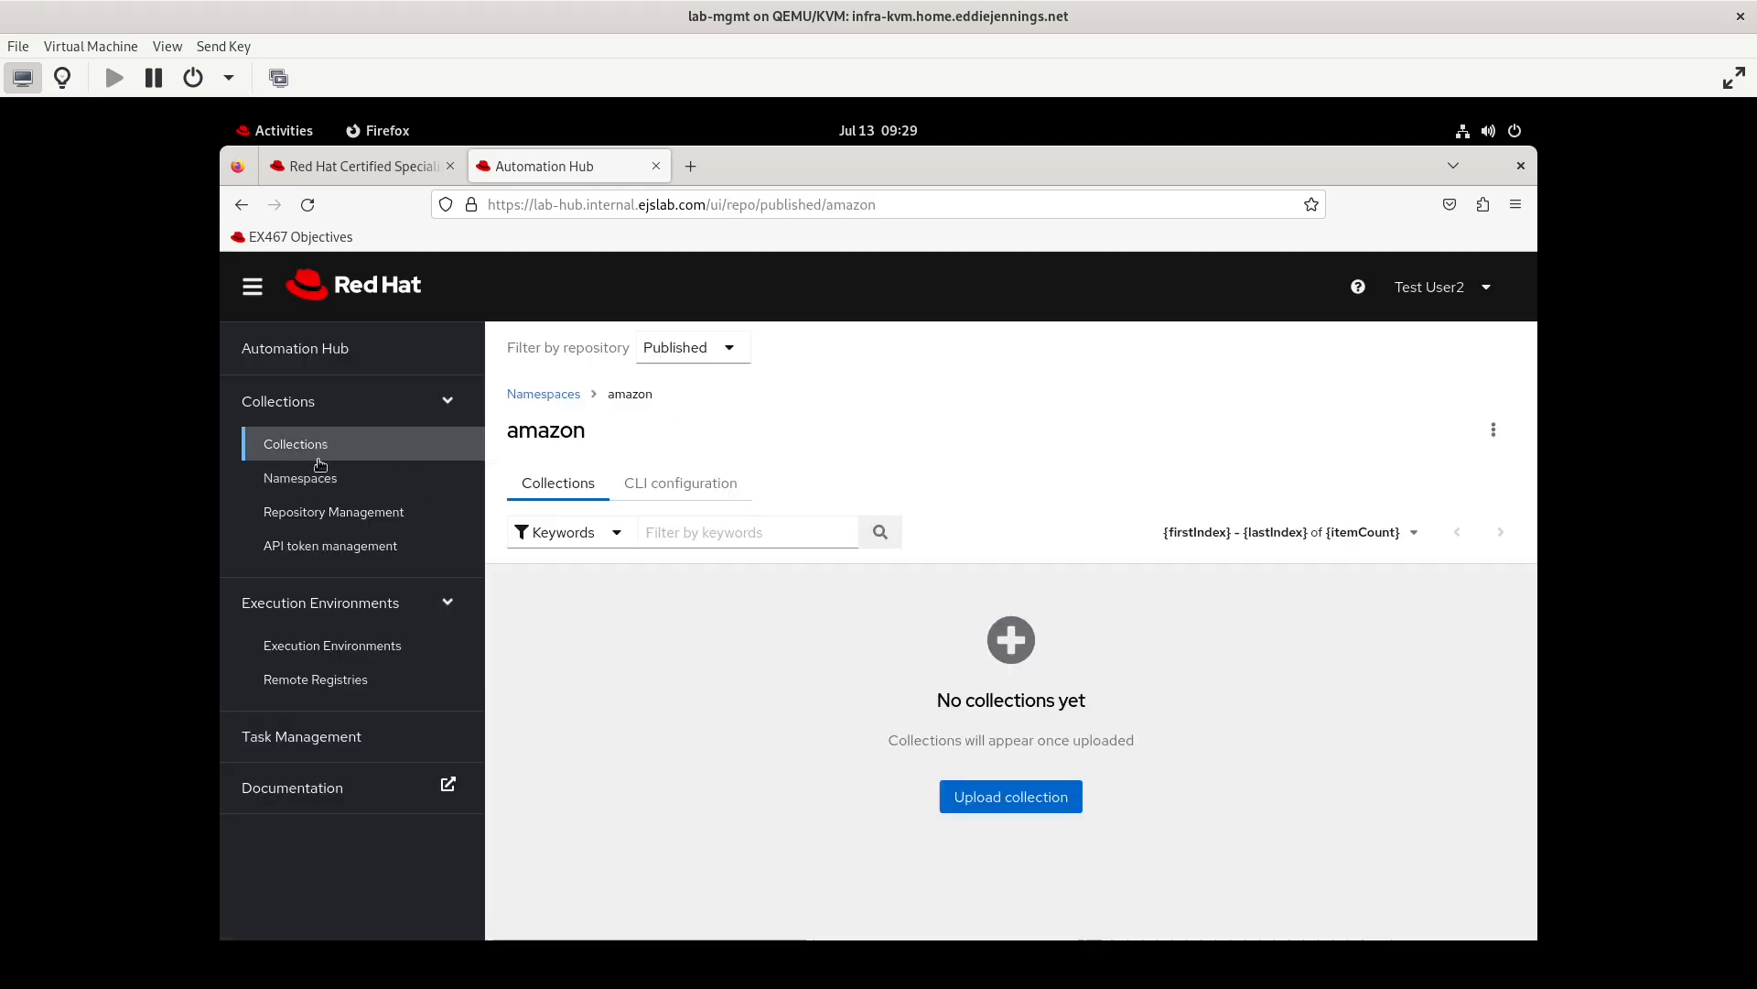
Open the testgroup1 namespace for editing and examine the permissions offered for its owner group
{"action": "left_click", "coordinate": [294, 443]}
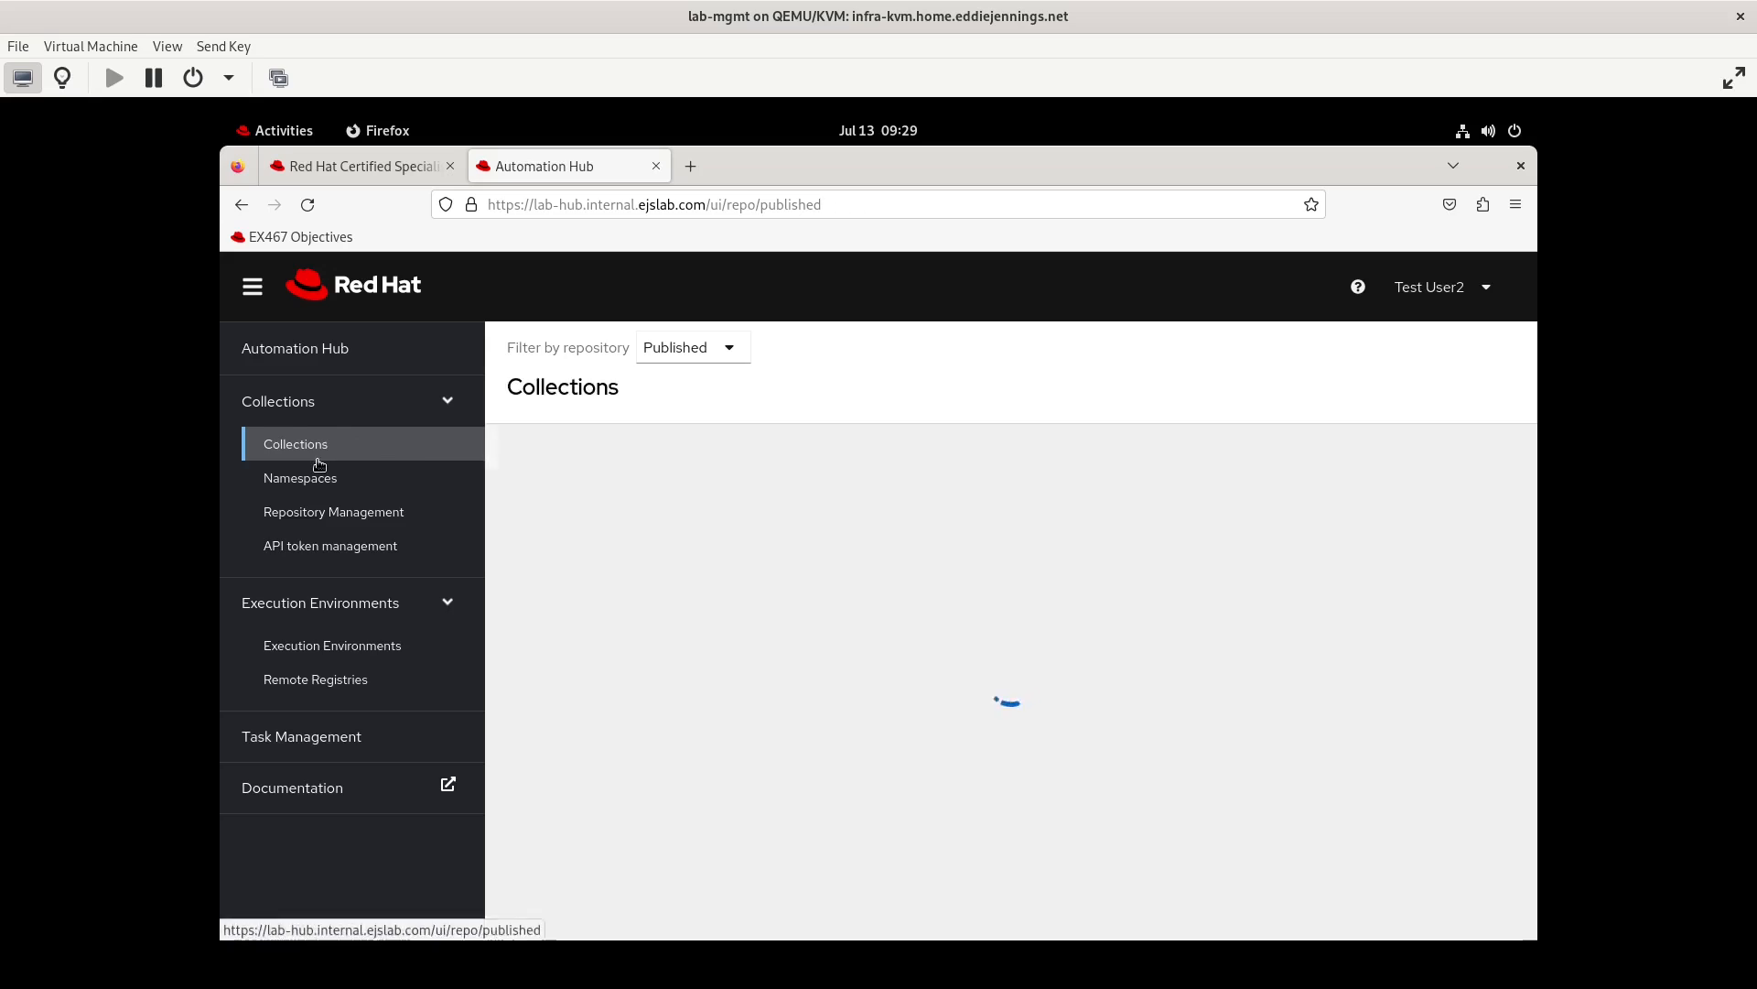
{"action": "left_click", "coordinate": [301, 476]}
{"action": "left_click", "coordinate": [603, 464]}
{"action": "type", "text": "te"}
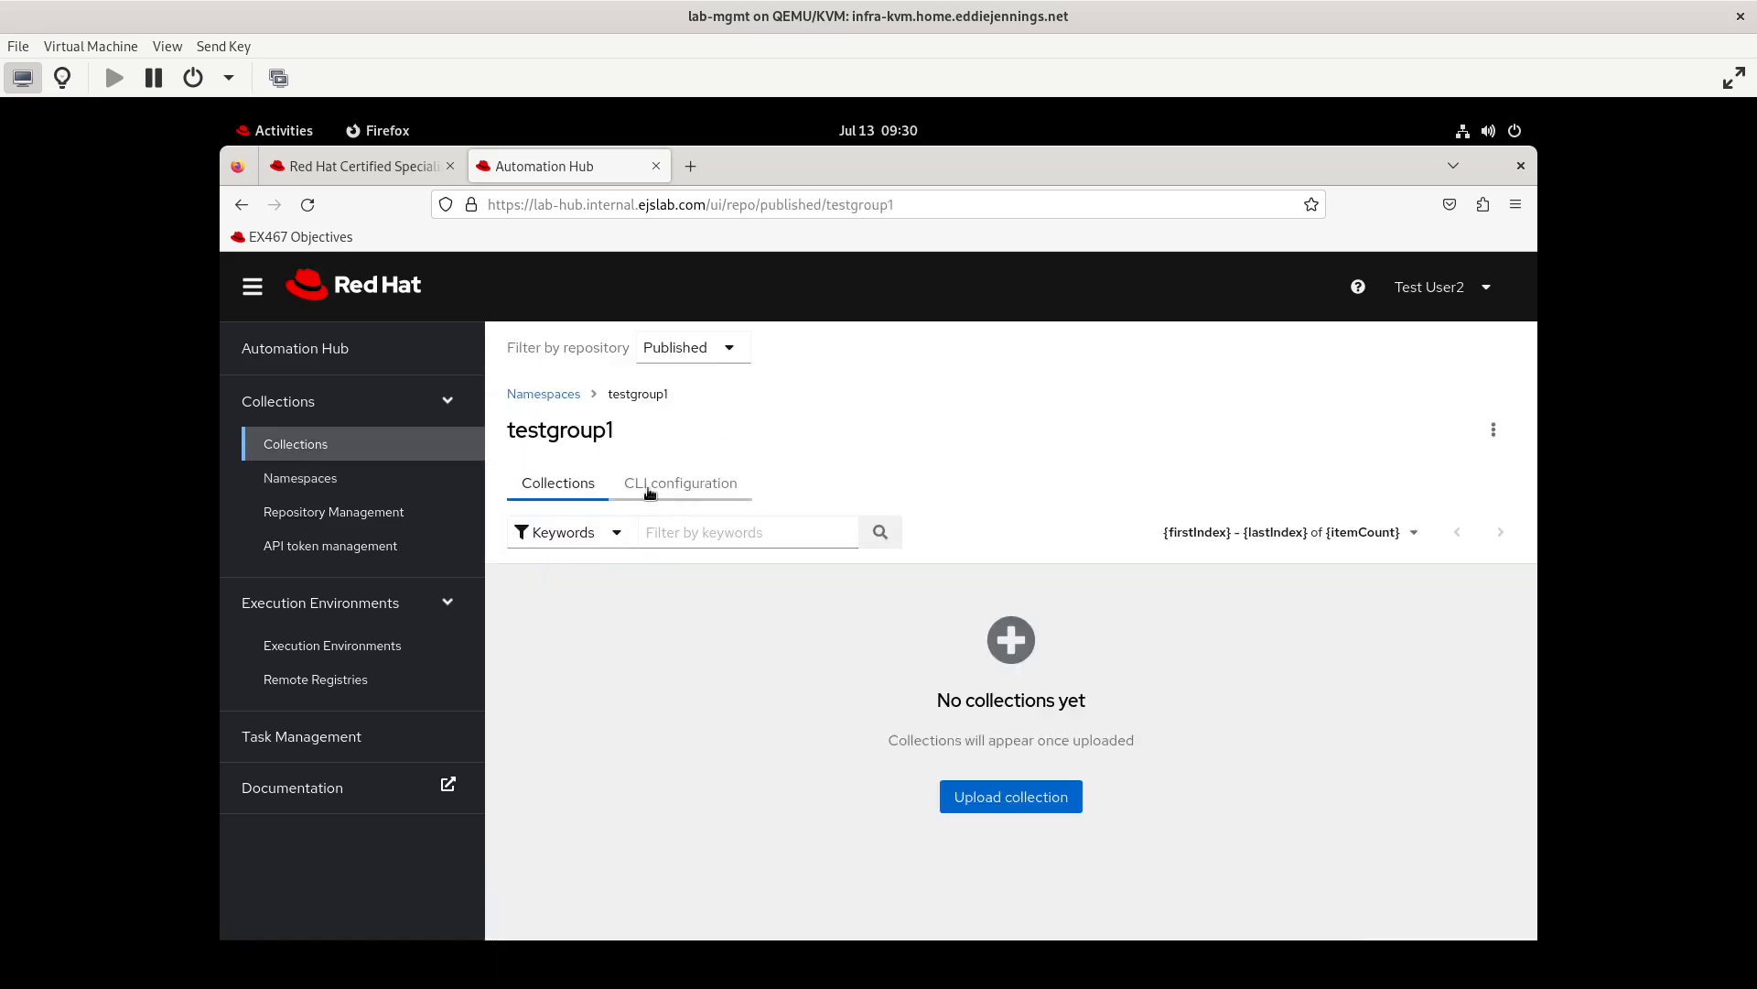
{"action": "left_click", "coordinate": [649, 485]}
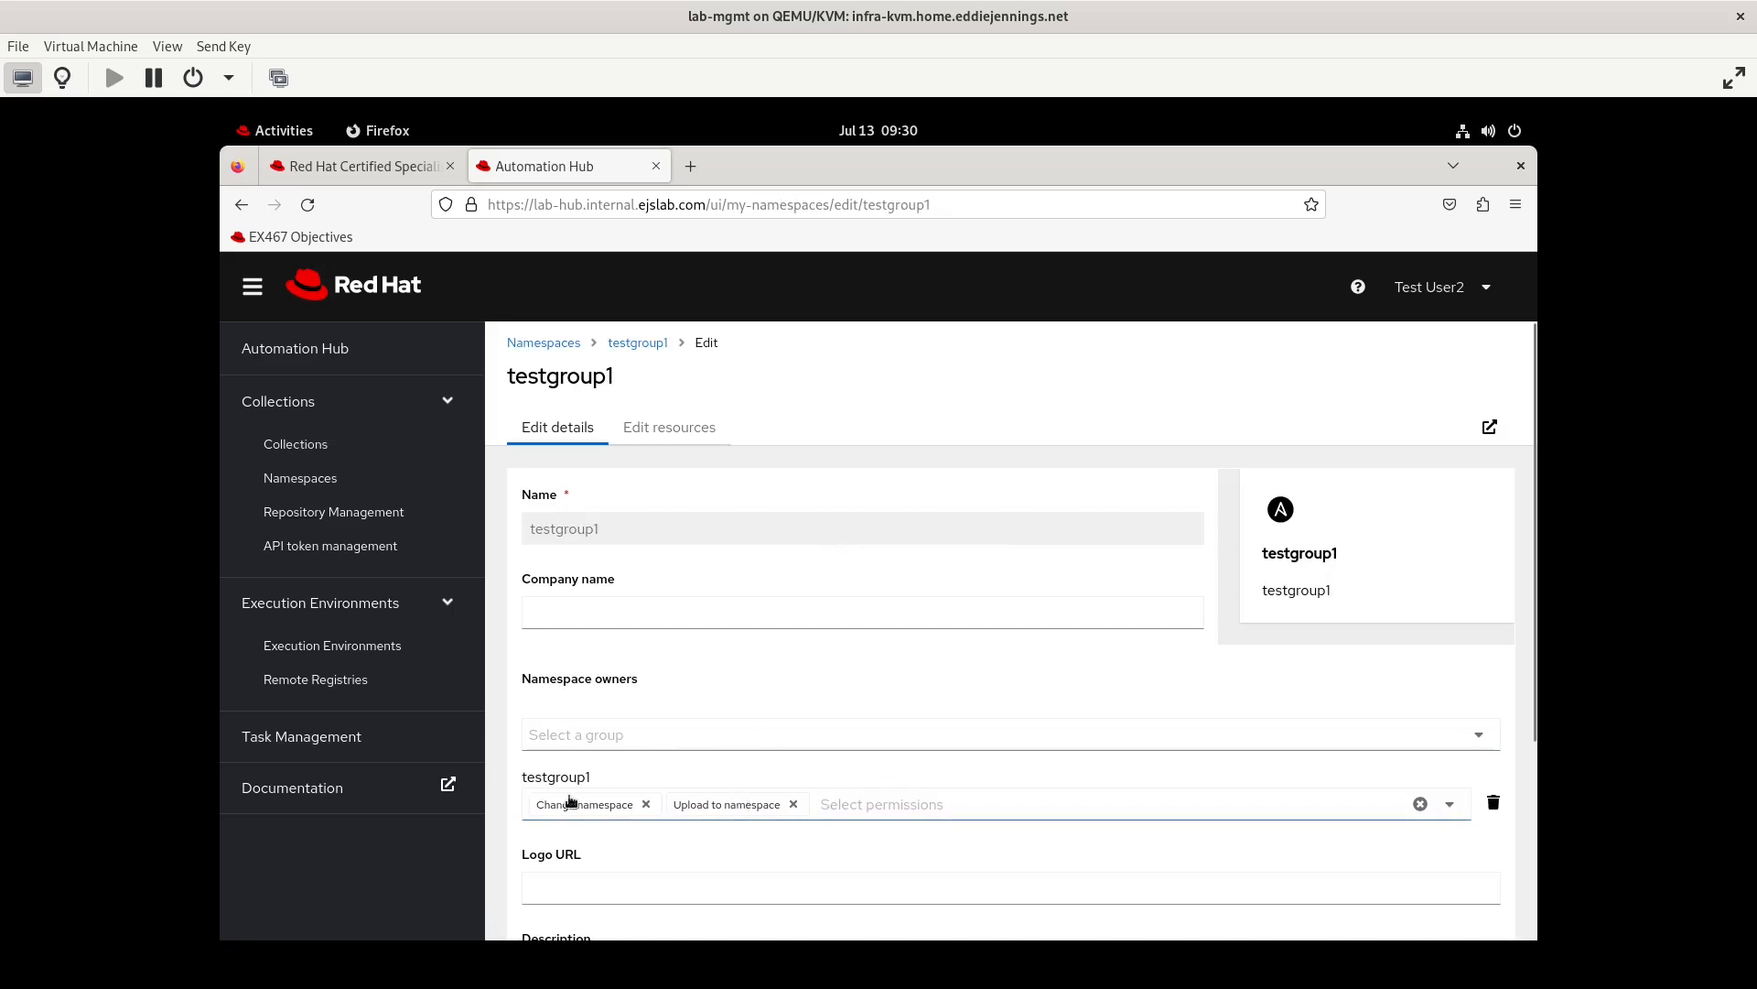
{"action": "left_click", "coordinate": [600, 809]}
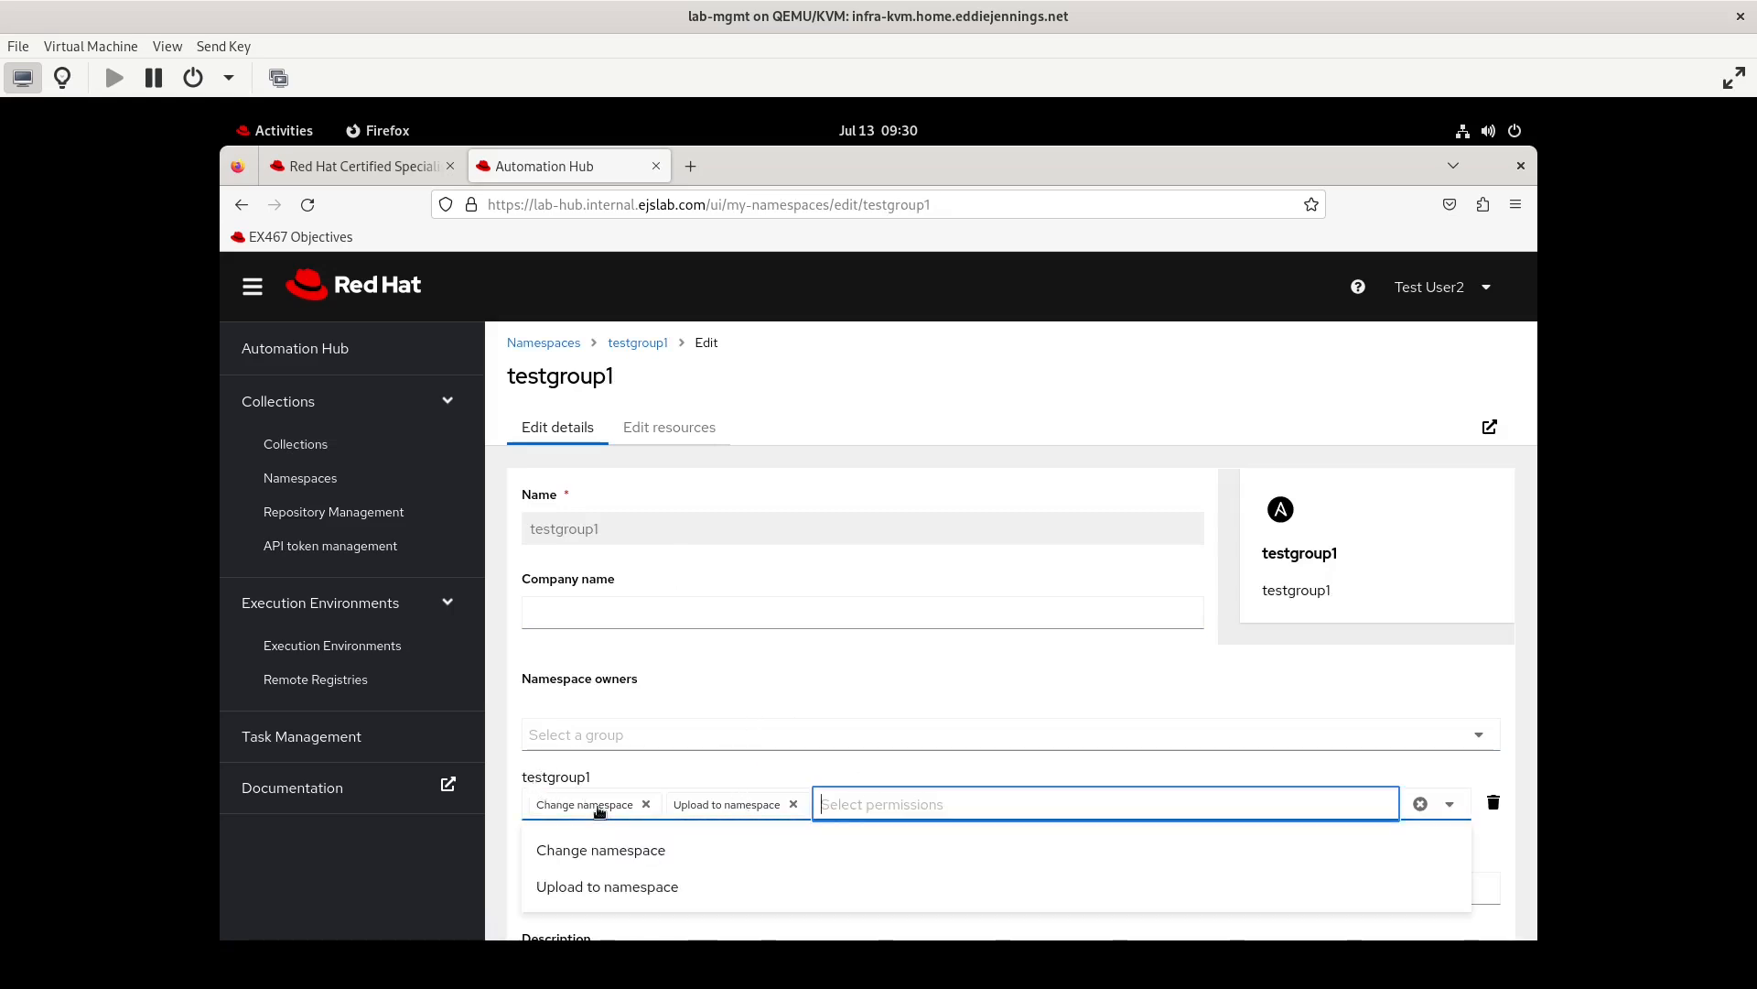
{"action": "left_click", "coordinate": [659, 776]}
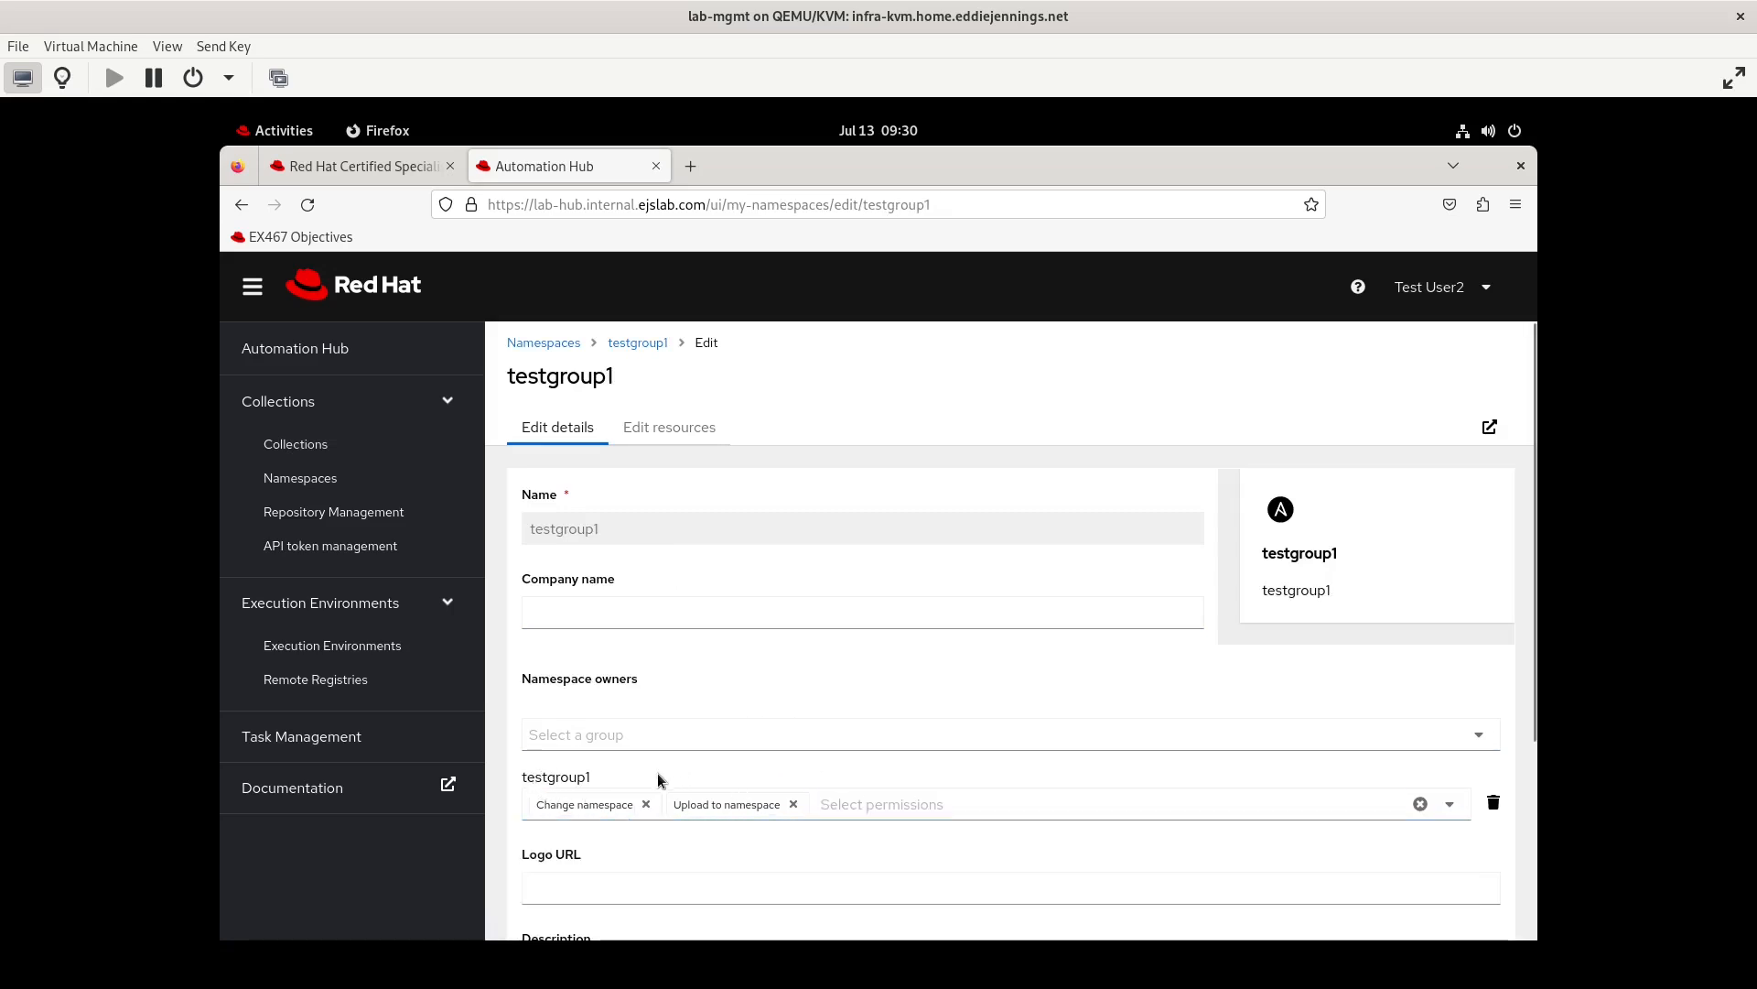
Log out of testuser2 and log back in as admin with the account password
{"action": "key", "text": "Tab"}
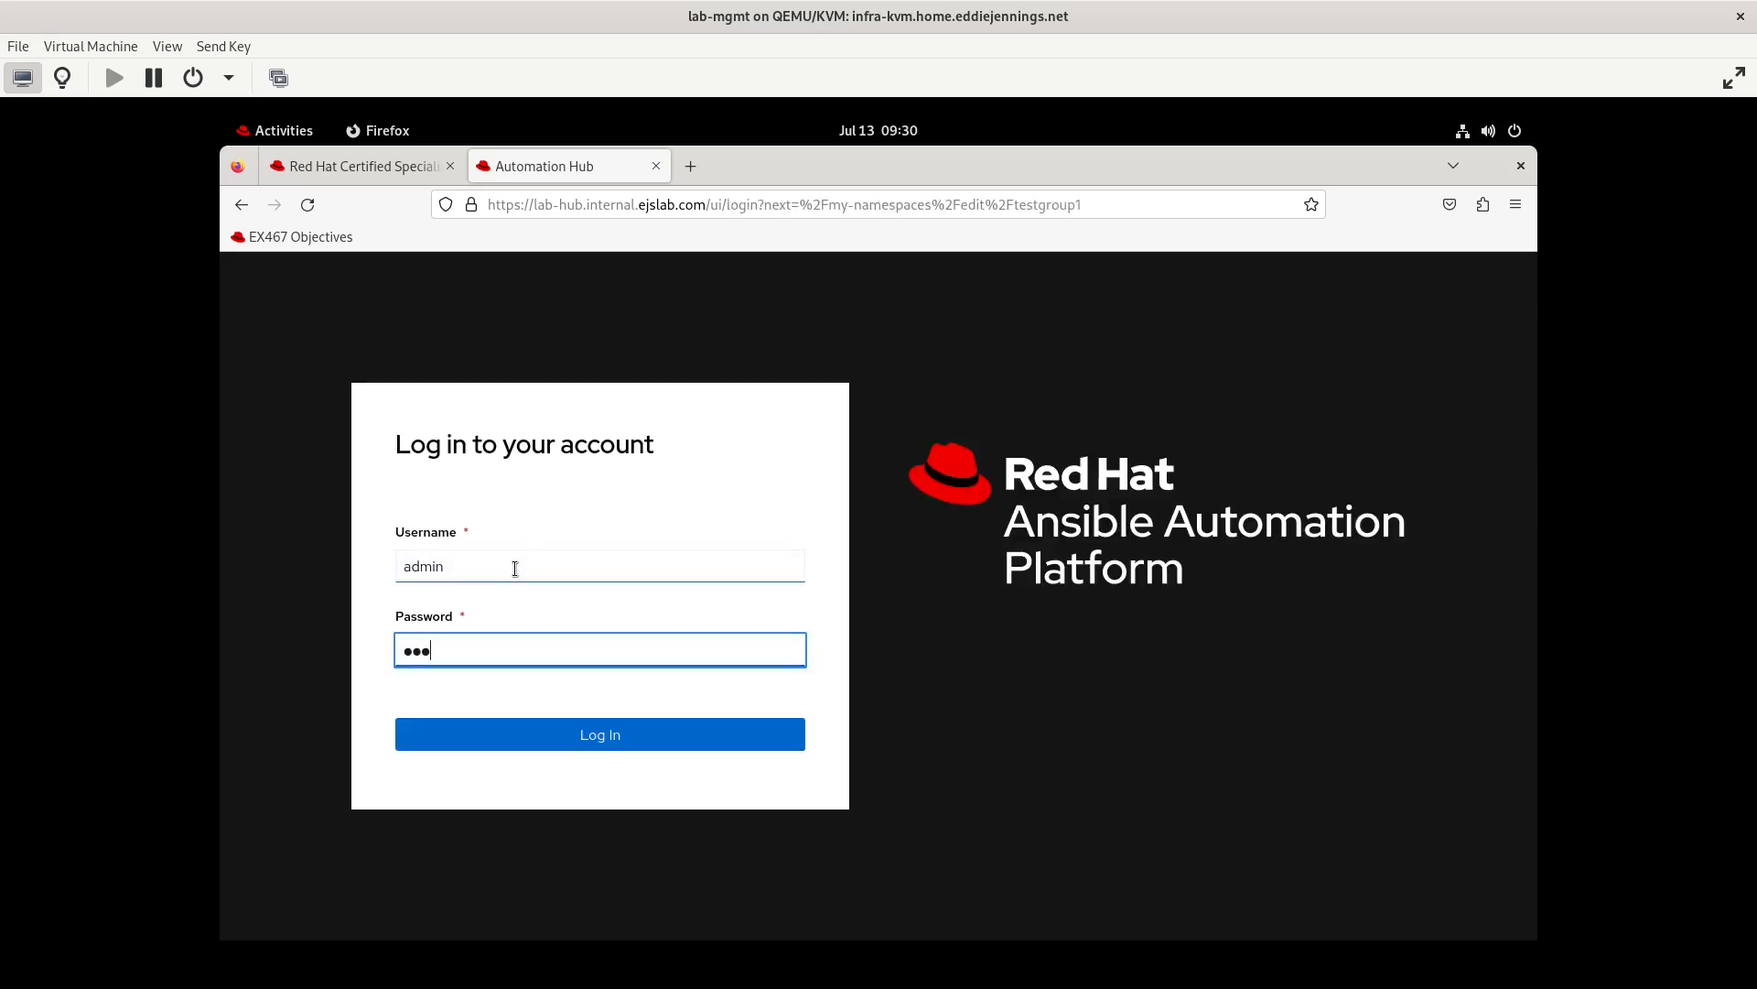
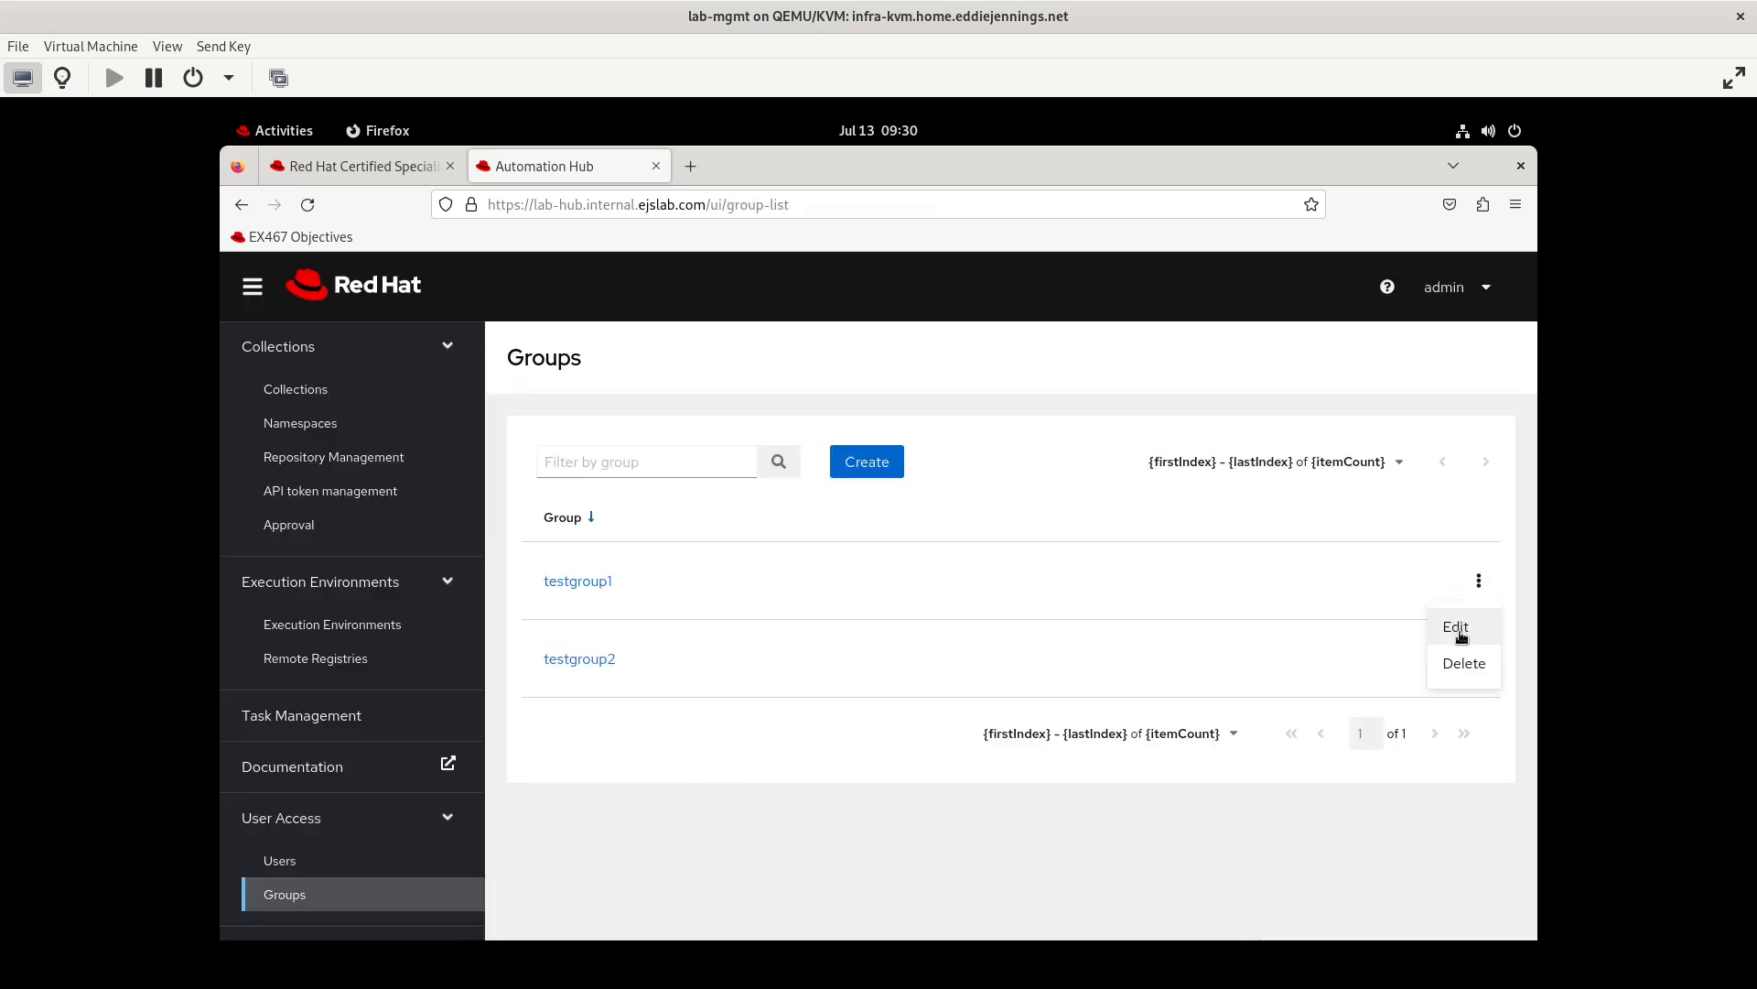
Add the Modify Ansible repo content permission to testgroup1's Collections and save the group permissions
{"action": "left_click", "coordinate": [1459, 628]}
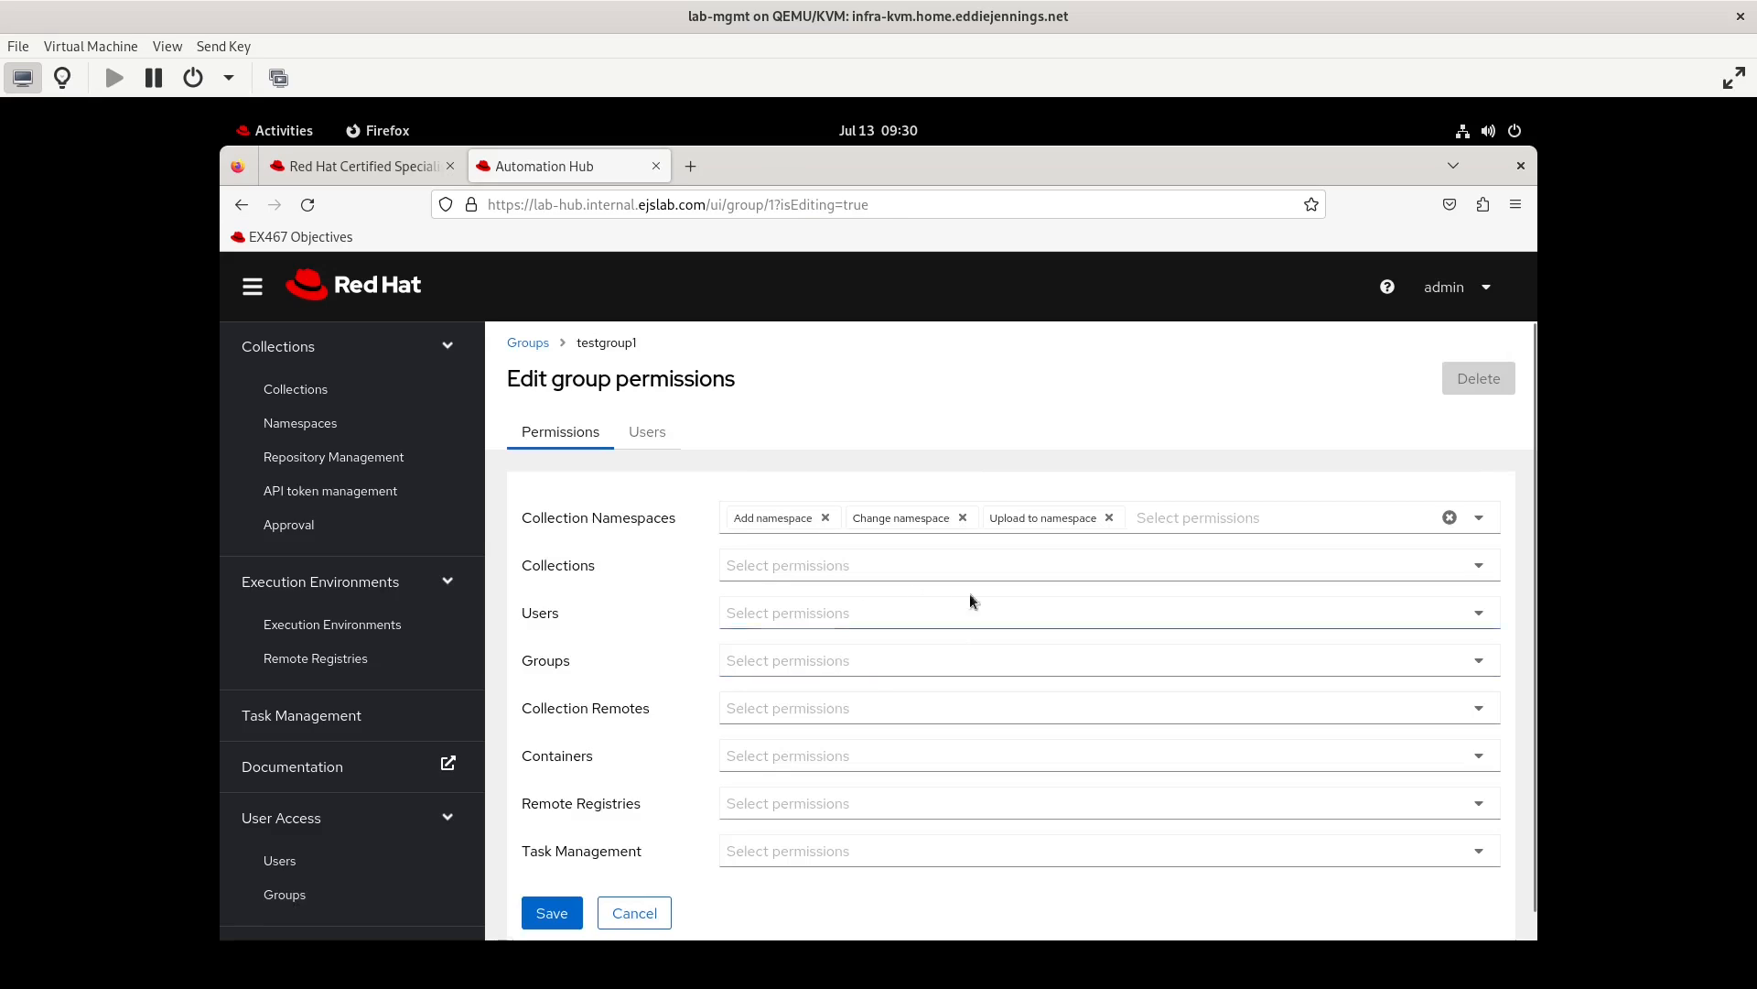
{"action": "left_click", "coordinate": [765, 562]}
{"action": "left_click", "coordinate": [776, 649]}
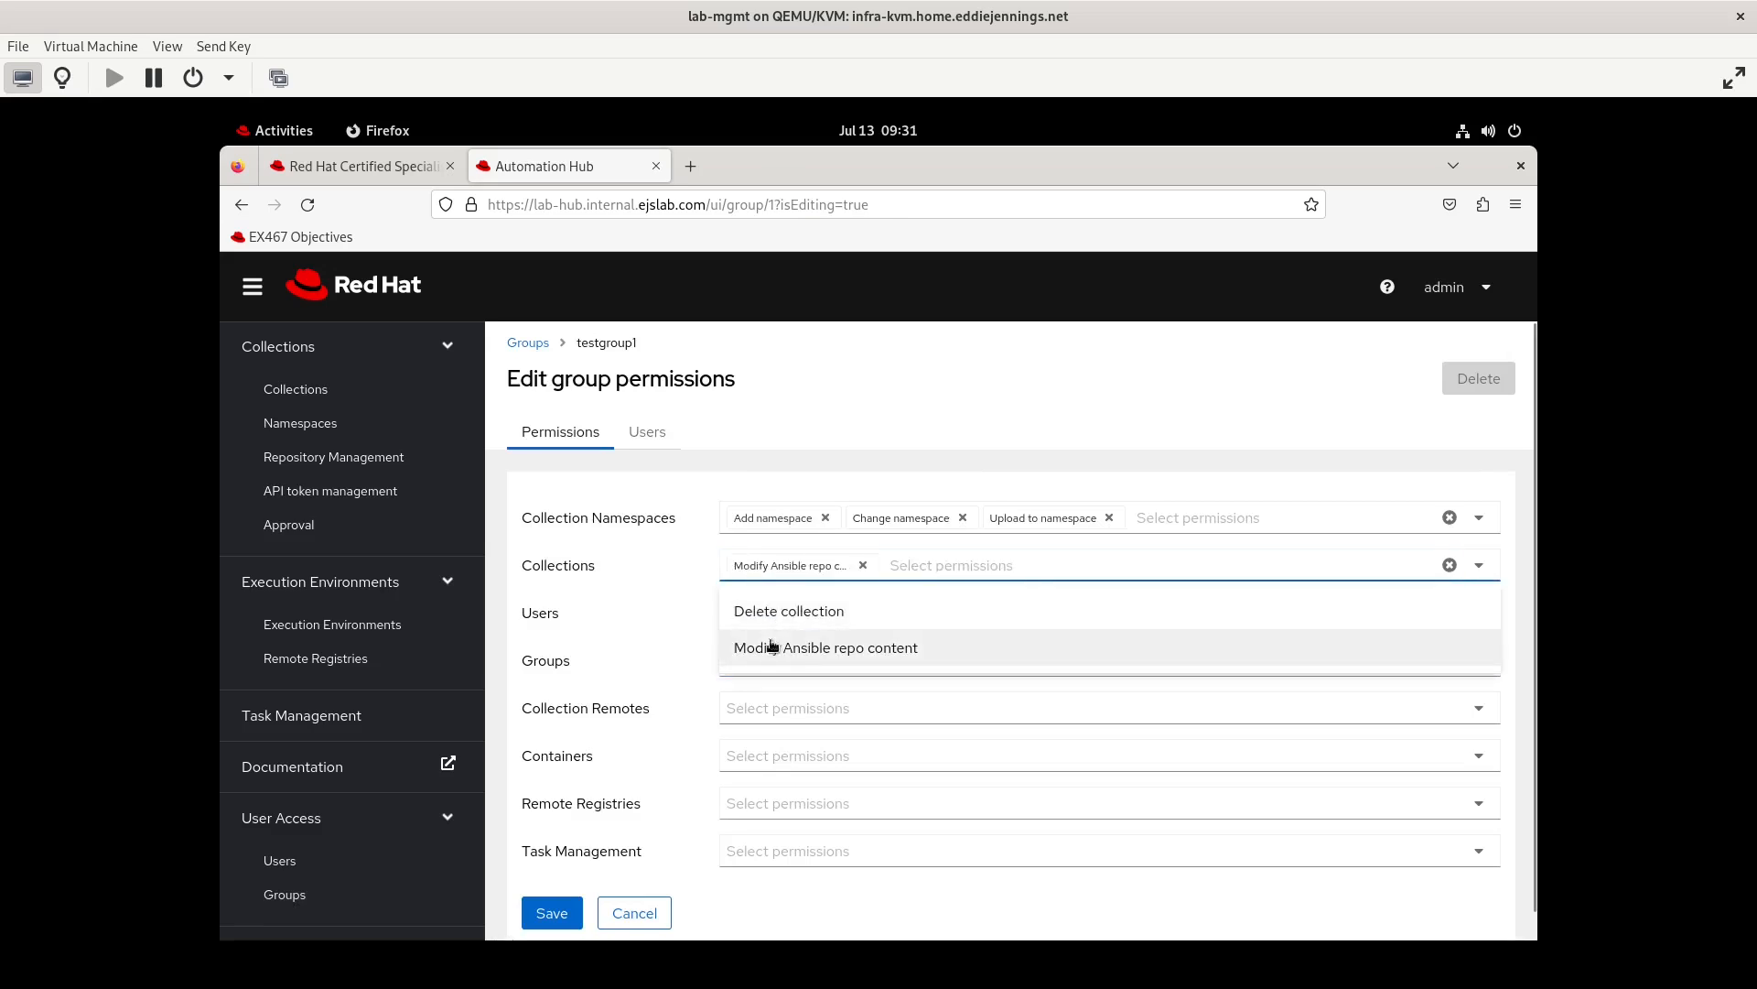
{"action": "left_click", "coordinate": [613, 828]}
{"action": "left_click", "coordinate": [553, 910]}
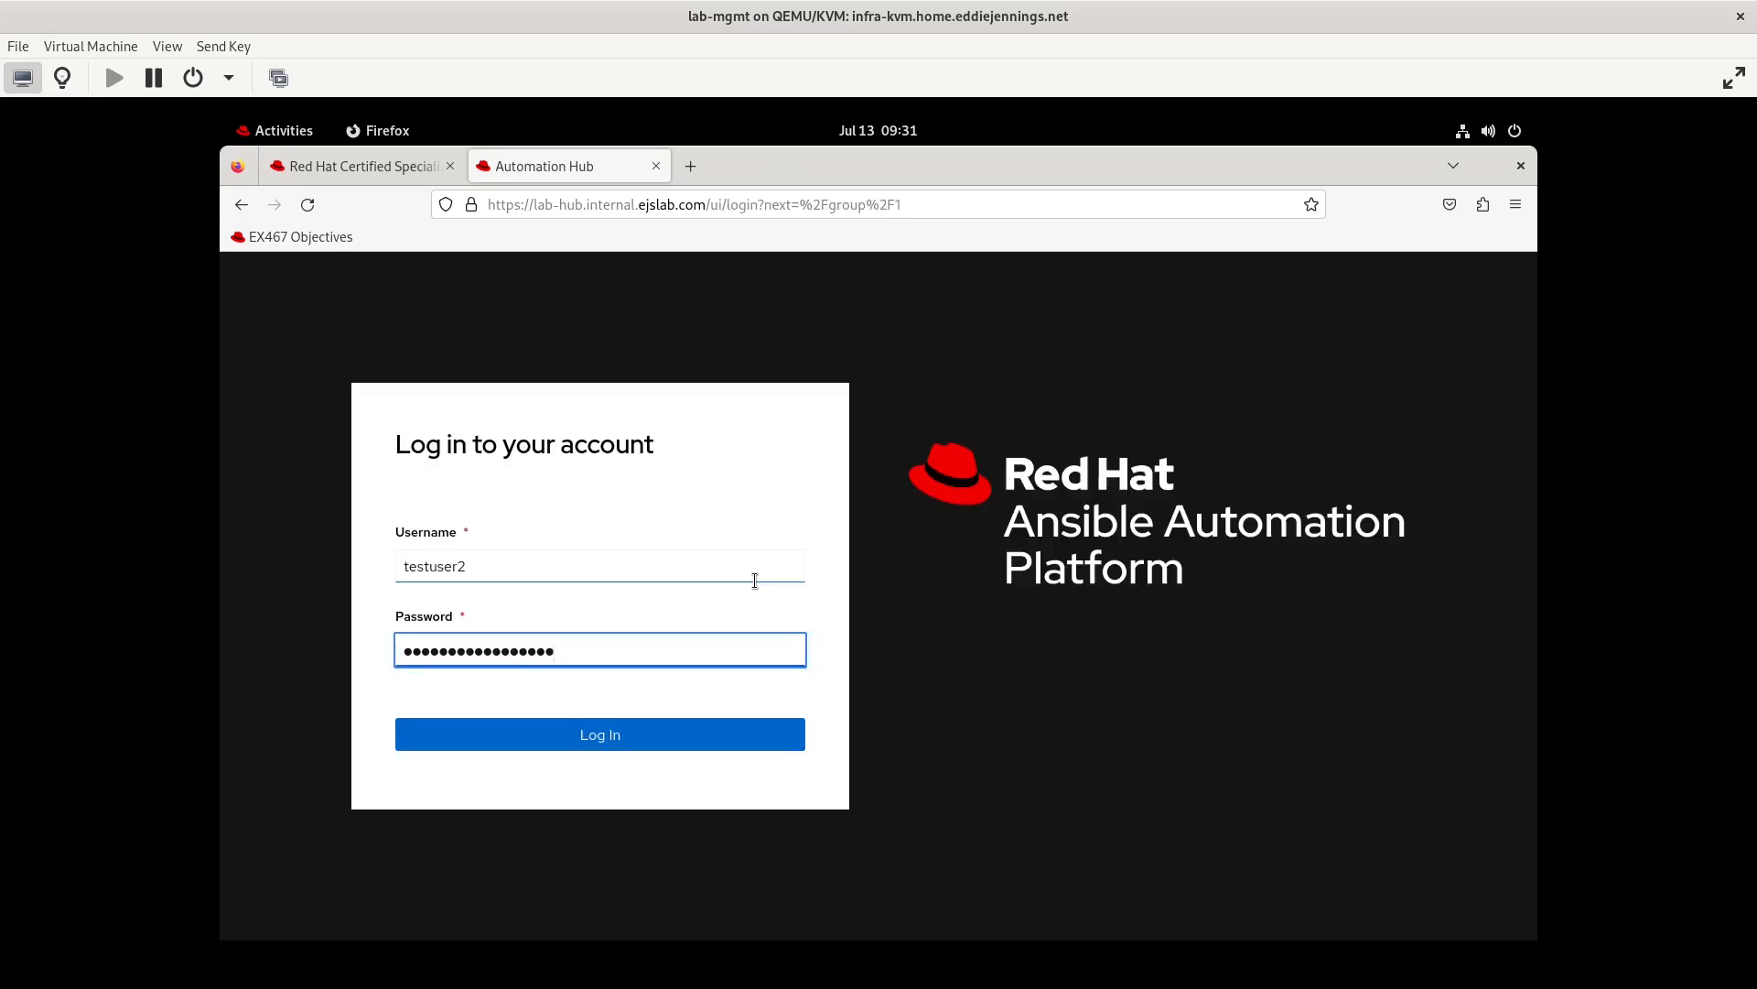
Complete the login as testuser2 and approve testgroup1's testcollection 1.0.0 in the approval dashboard
{"action": "key", "text": "Return"}
{"action": "left_click", "coordinate": [325, 590]}
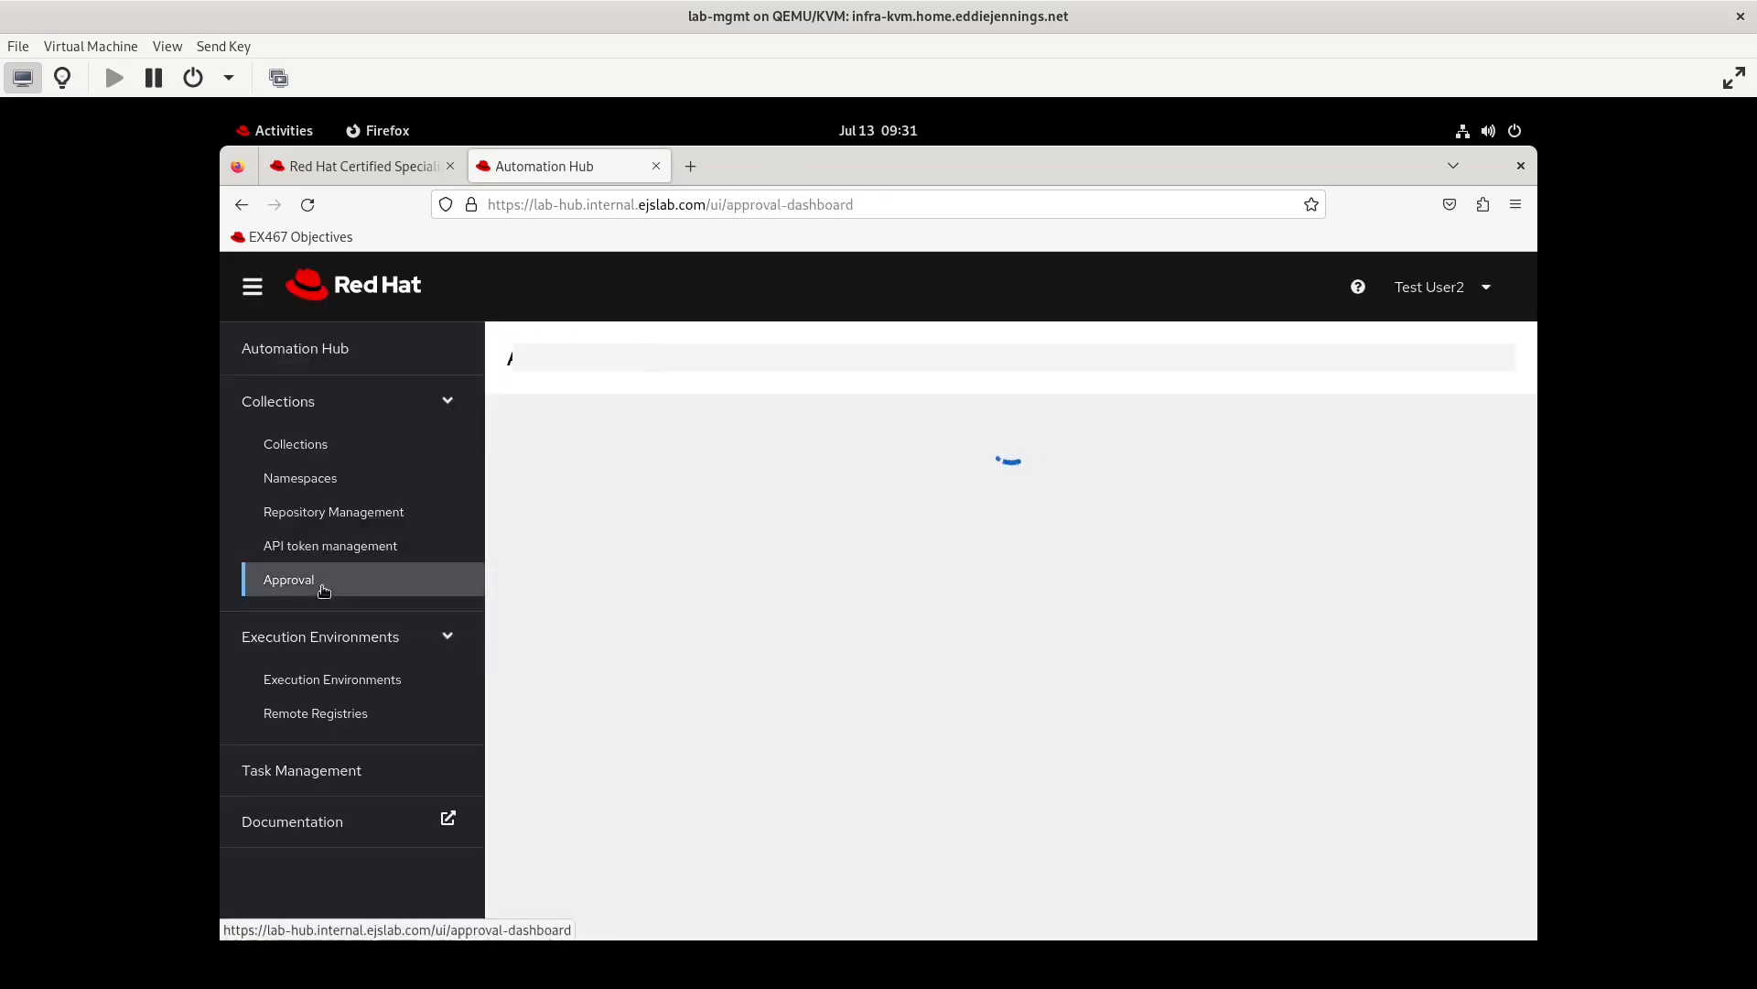
{"action": "left_click", "coordinate": [1401, 625]}
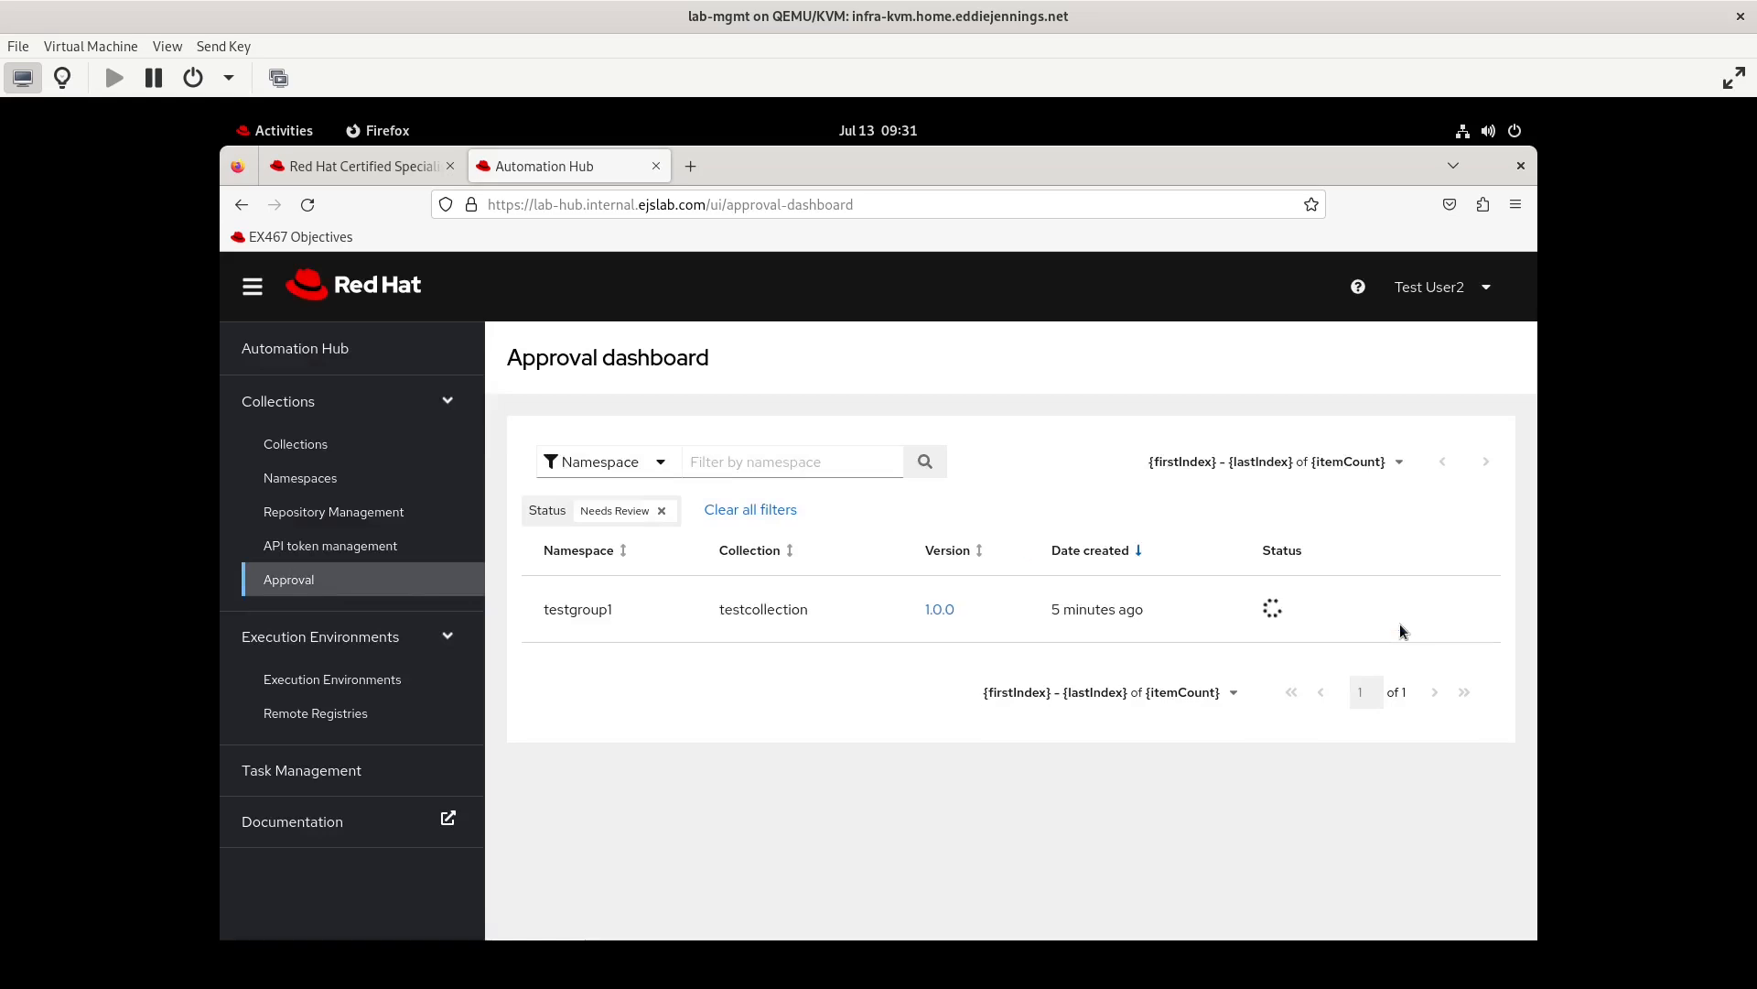
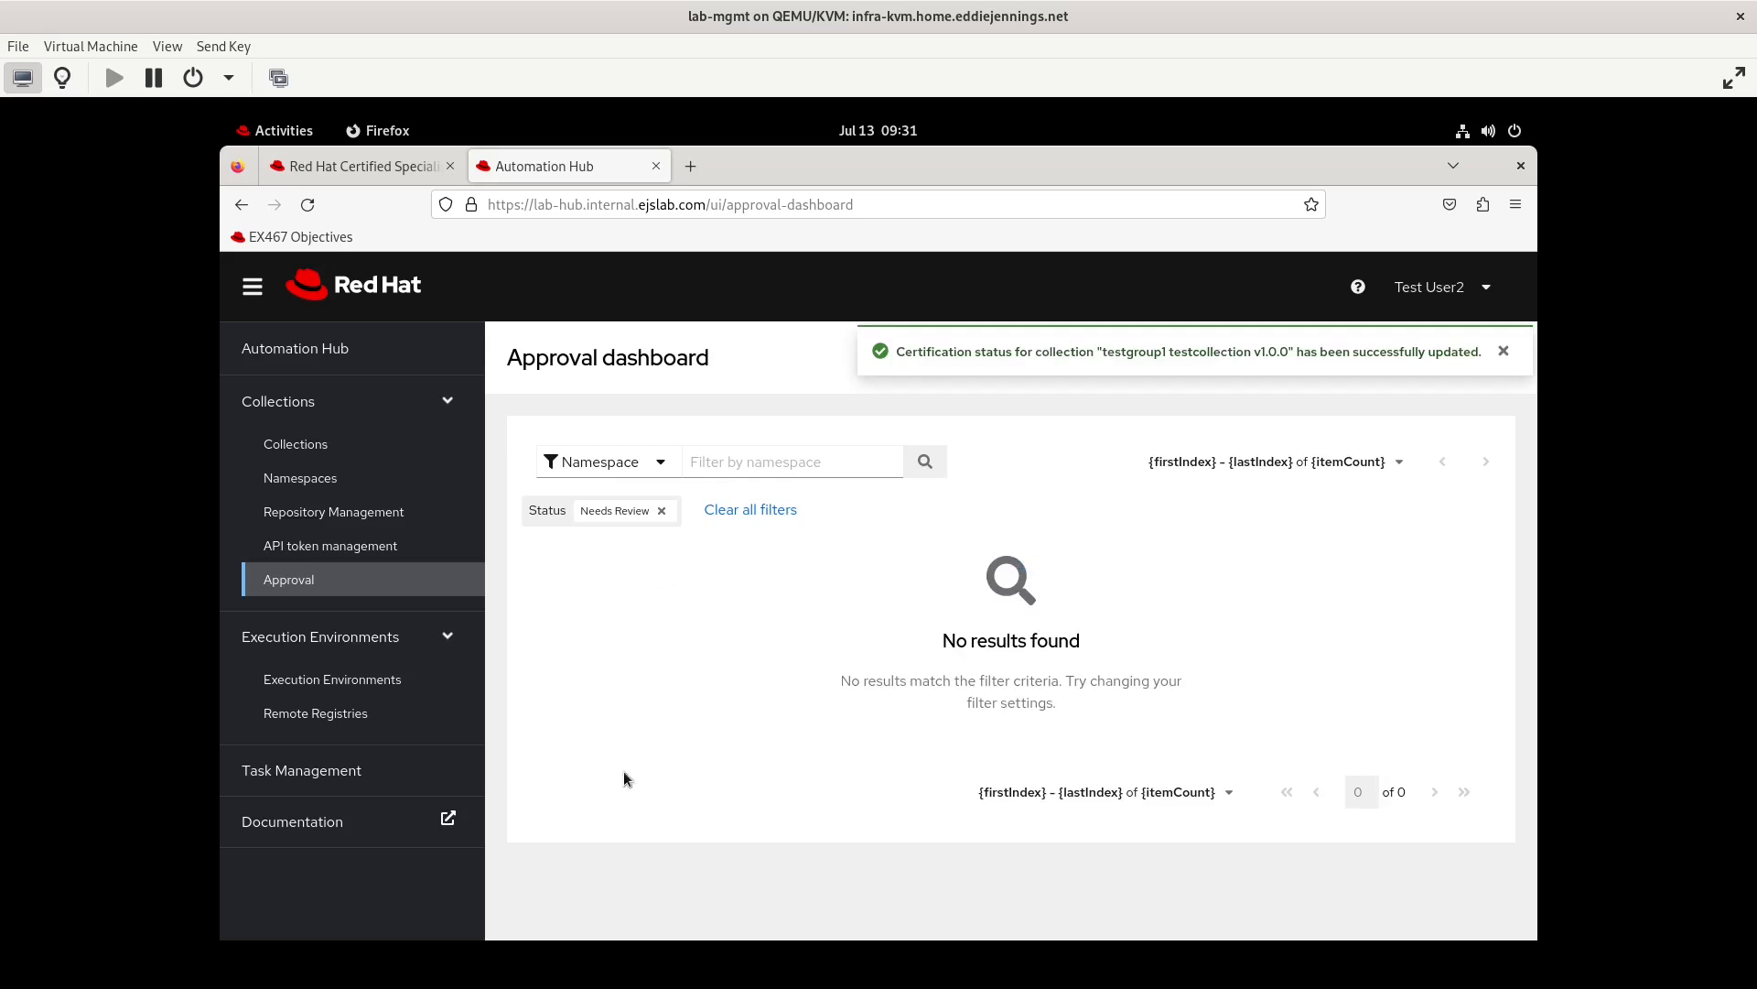
Filter the namespaces by testgroup1 and open the testgroup1 namespace for editing
{"action": "left_click", "coordinate": [302, 479]}
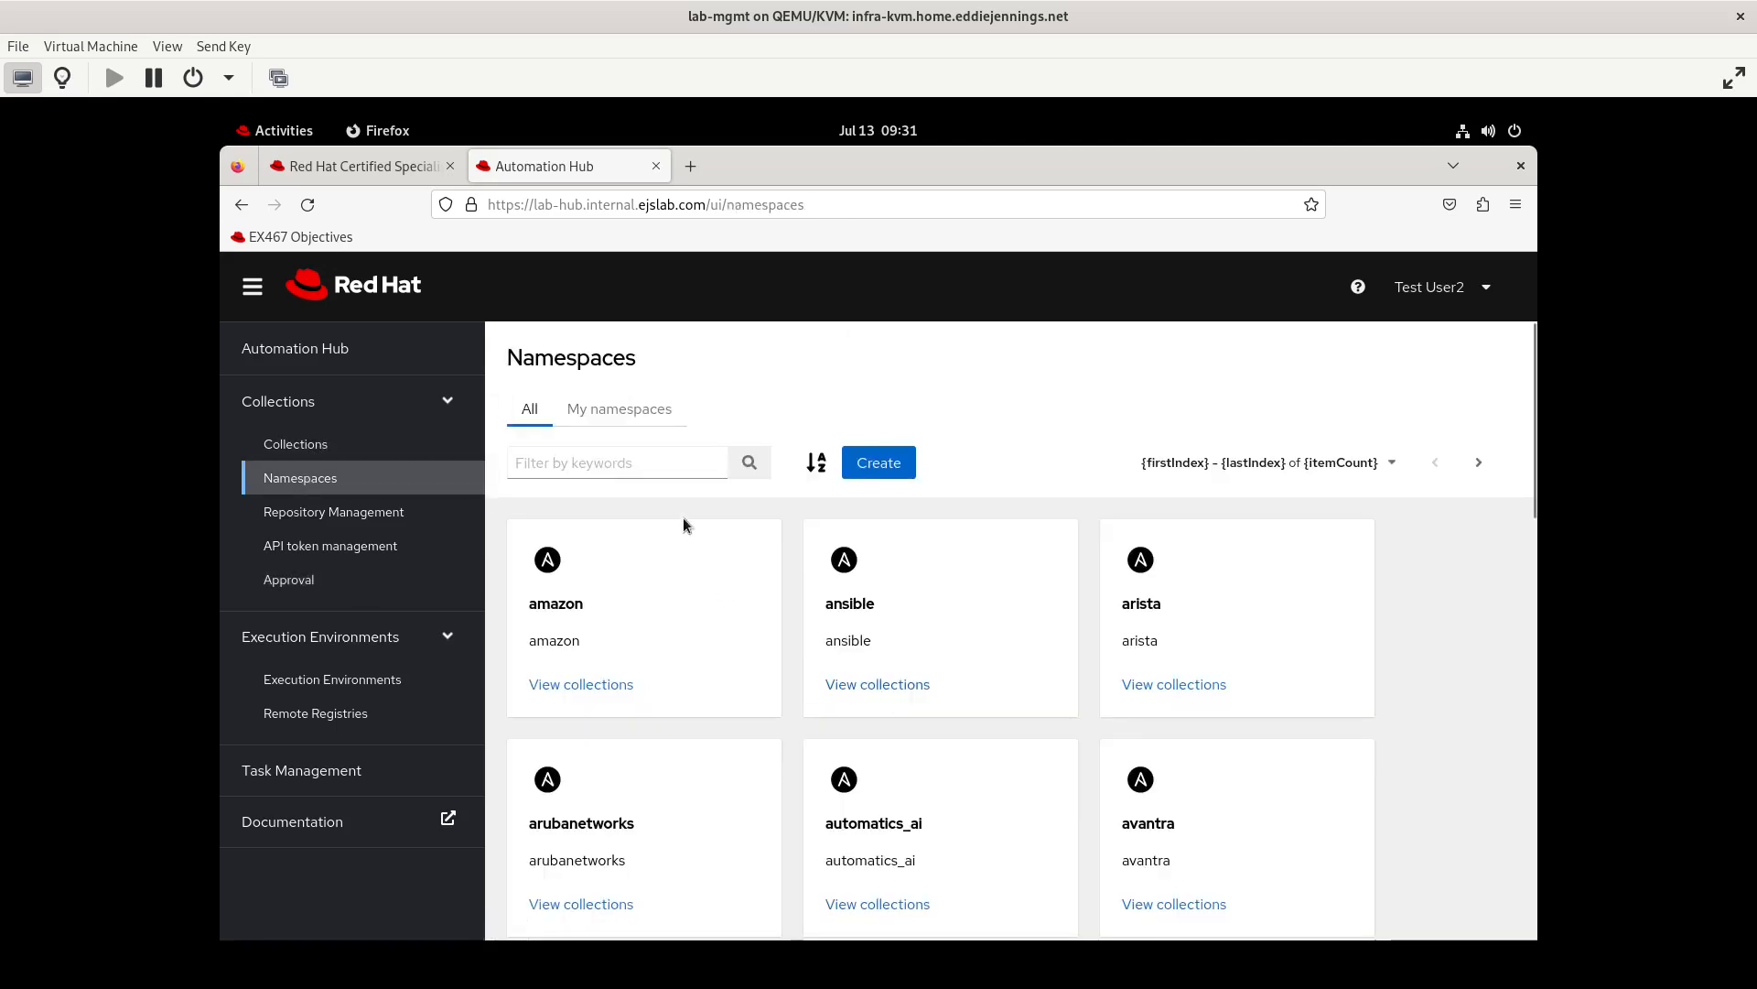
{"action": "left_click", "coordinate": [632, 470]}
{"action": "type", "text": "testgroup1"}
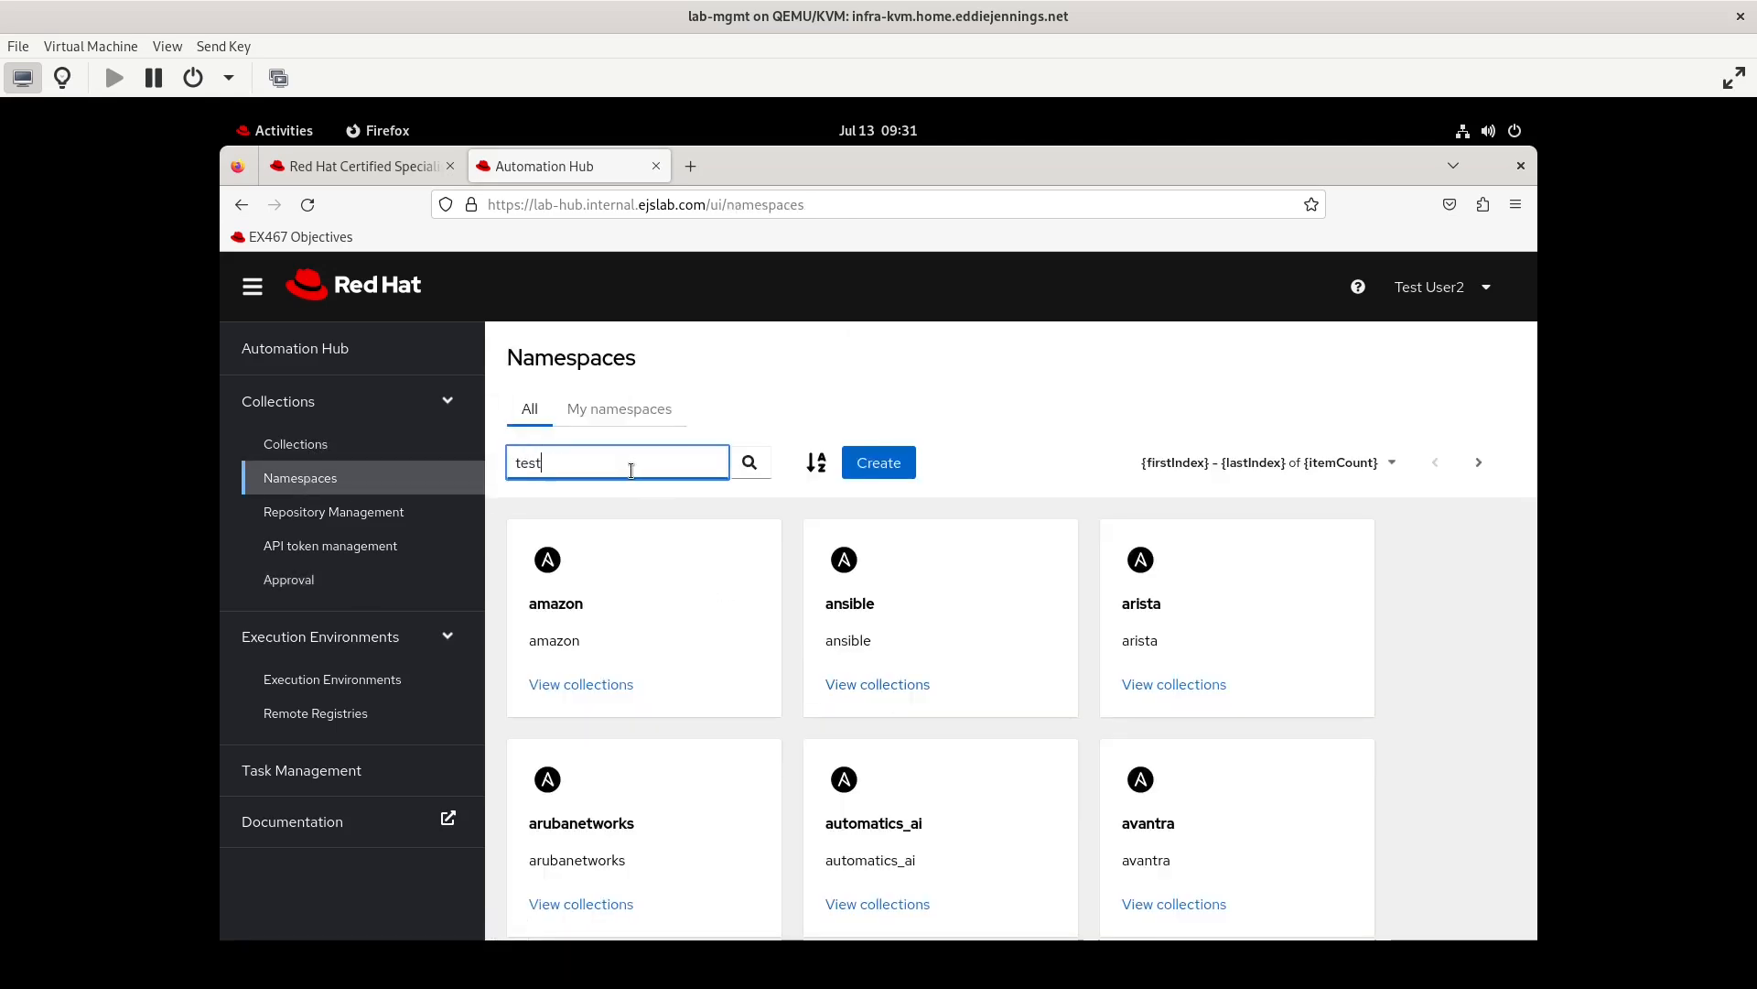
{"action": "key", "text": "Return"}
{"action": "left_click", "coordinate": [583, 726]}
{"action": "left_click", "coordinate": [1457, 431]}
{"action": "left_click", "coordinate": [1364, 475]}
Remove the Upload to namespace permission from the testgroup1 owner group and save the namespace
{"action": "left_click", "coordinate": [794, 806]}
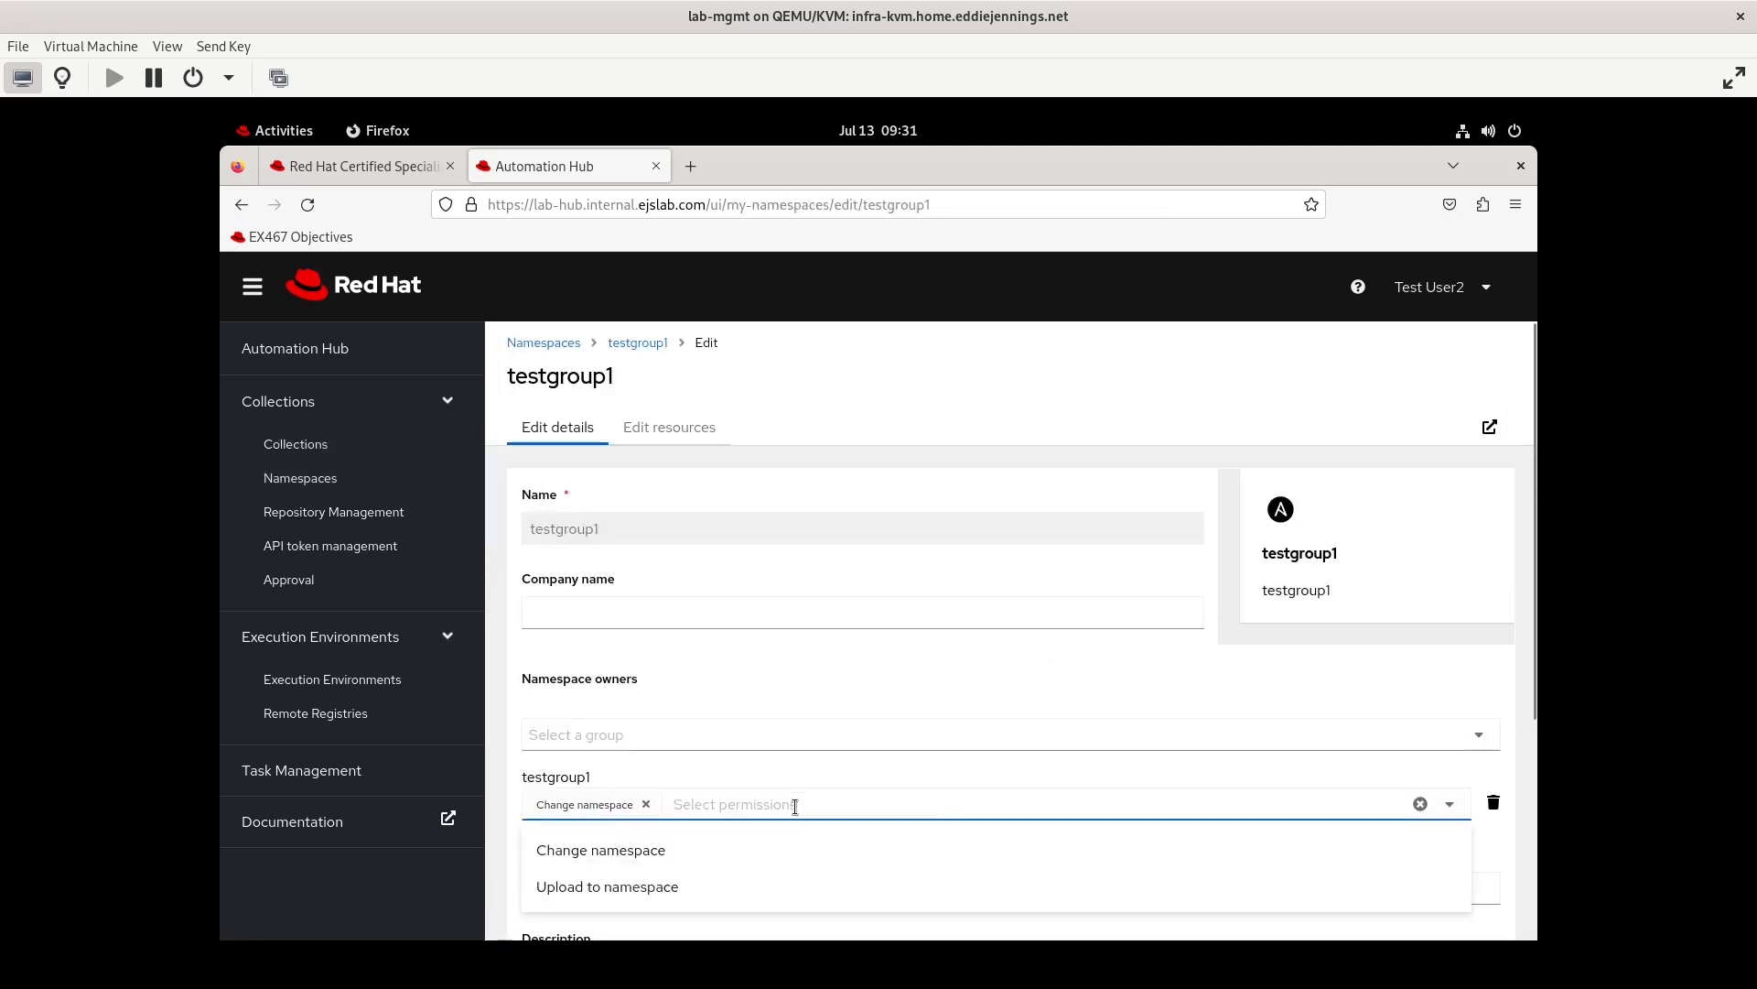
{"action": "left_click", "coordinate": [519, 774]}
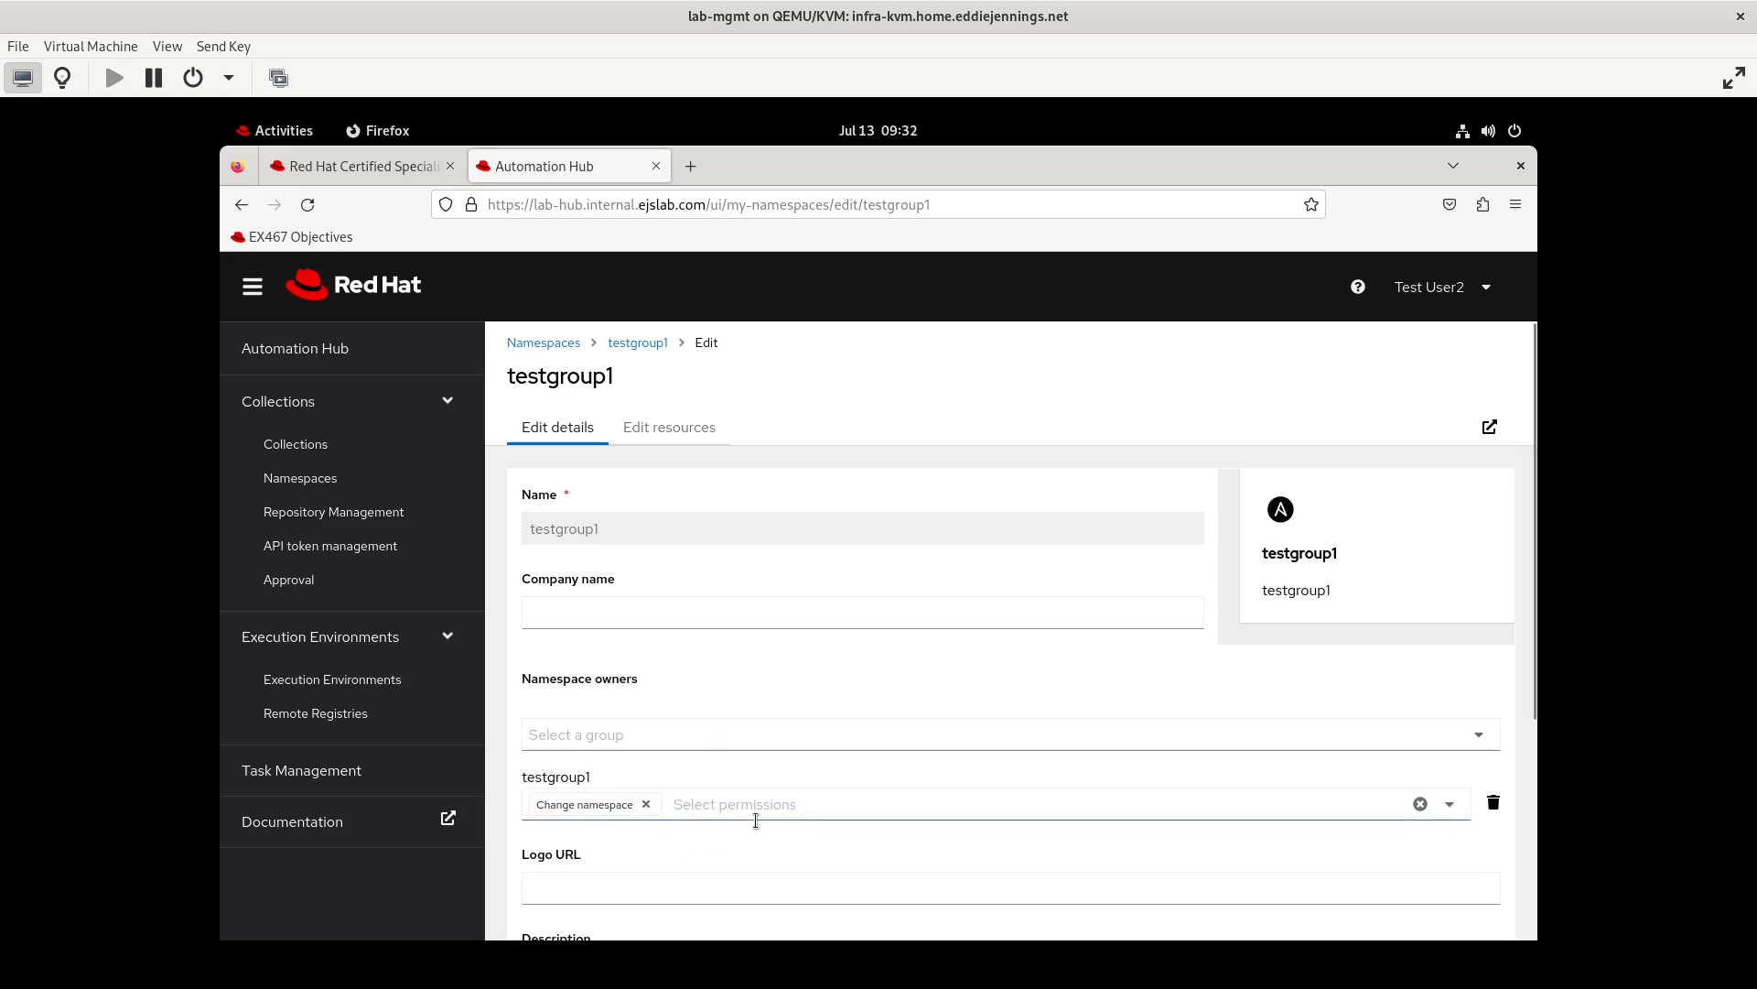
{"action": "scroll", "coordinate": [715, 862], "scroll_direction": "down", "scroll_amount": 1}
{"action": "scroll", "coordinate": [715, 855], "scroll_direction": "down", "scroll_amount": 3}
{"action": "left_click", "coordinate": [547, 849]}
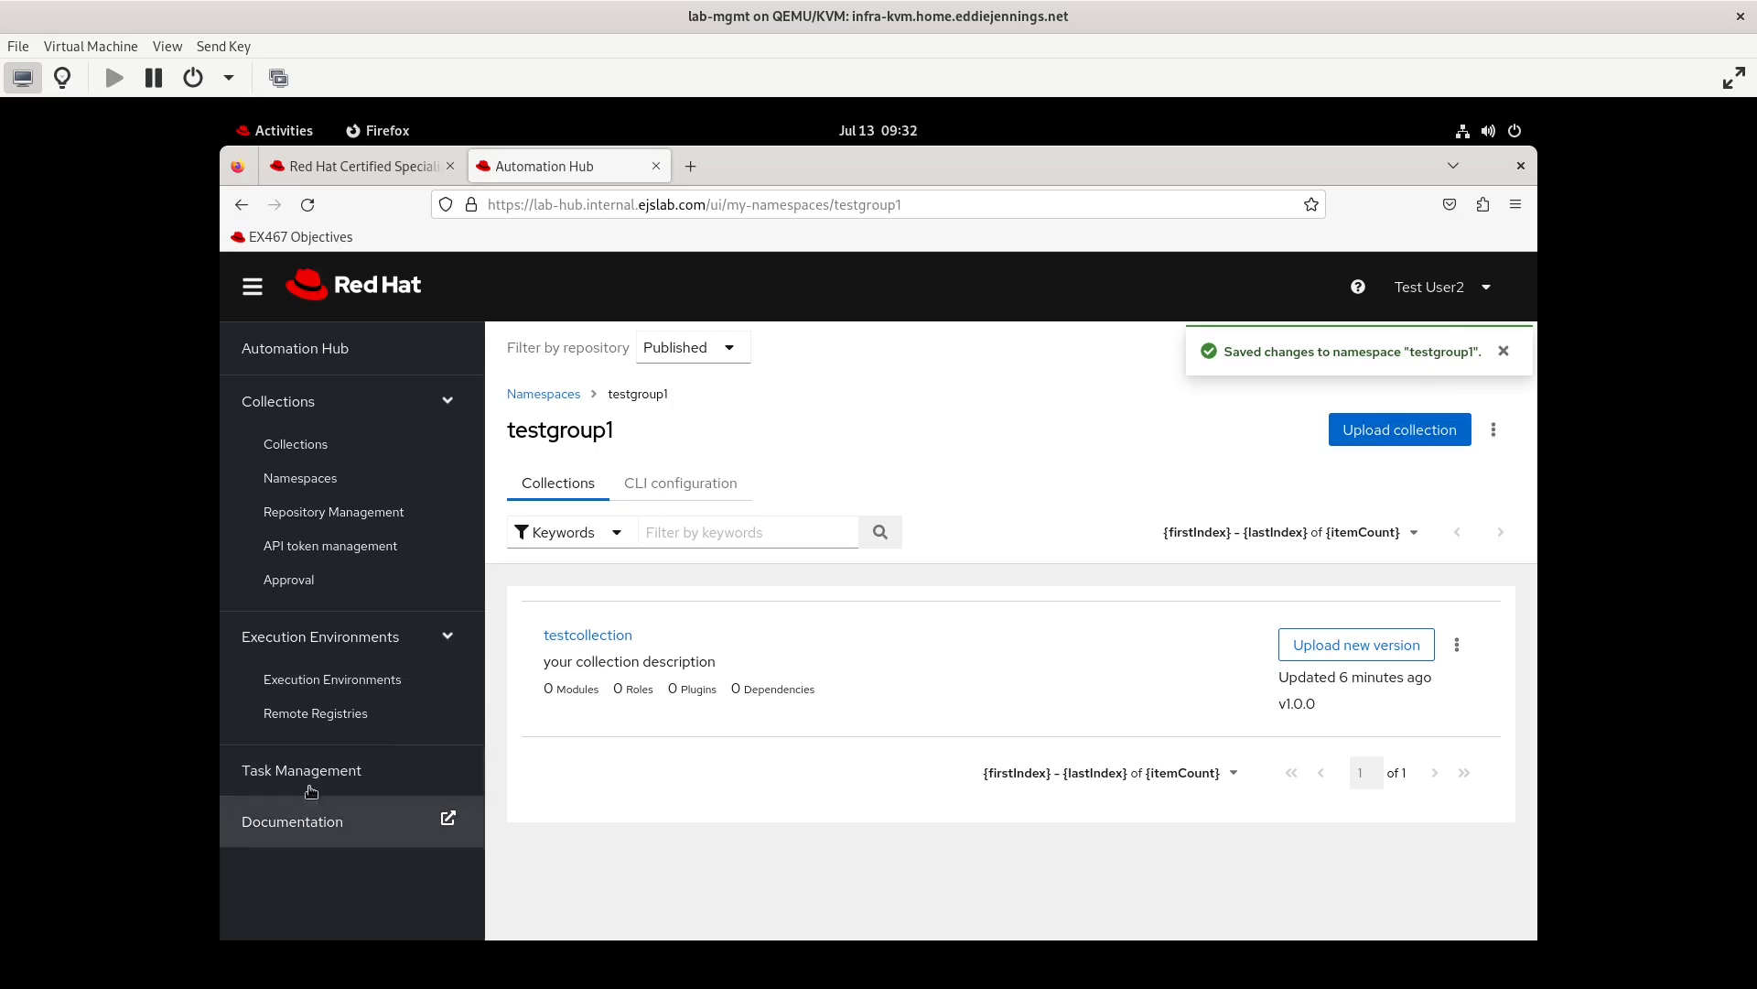
Log out of testuser2 and log in as testuser1 with the account password
{"action": "left_click", "coordinate": [1442, 287]}
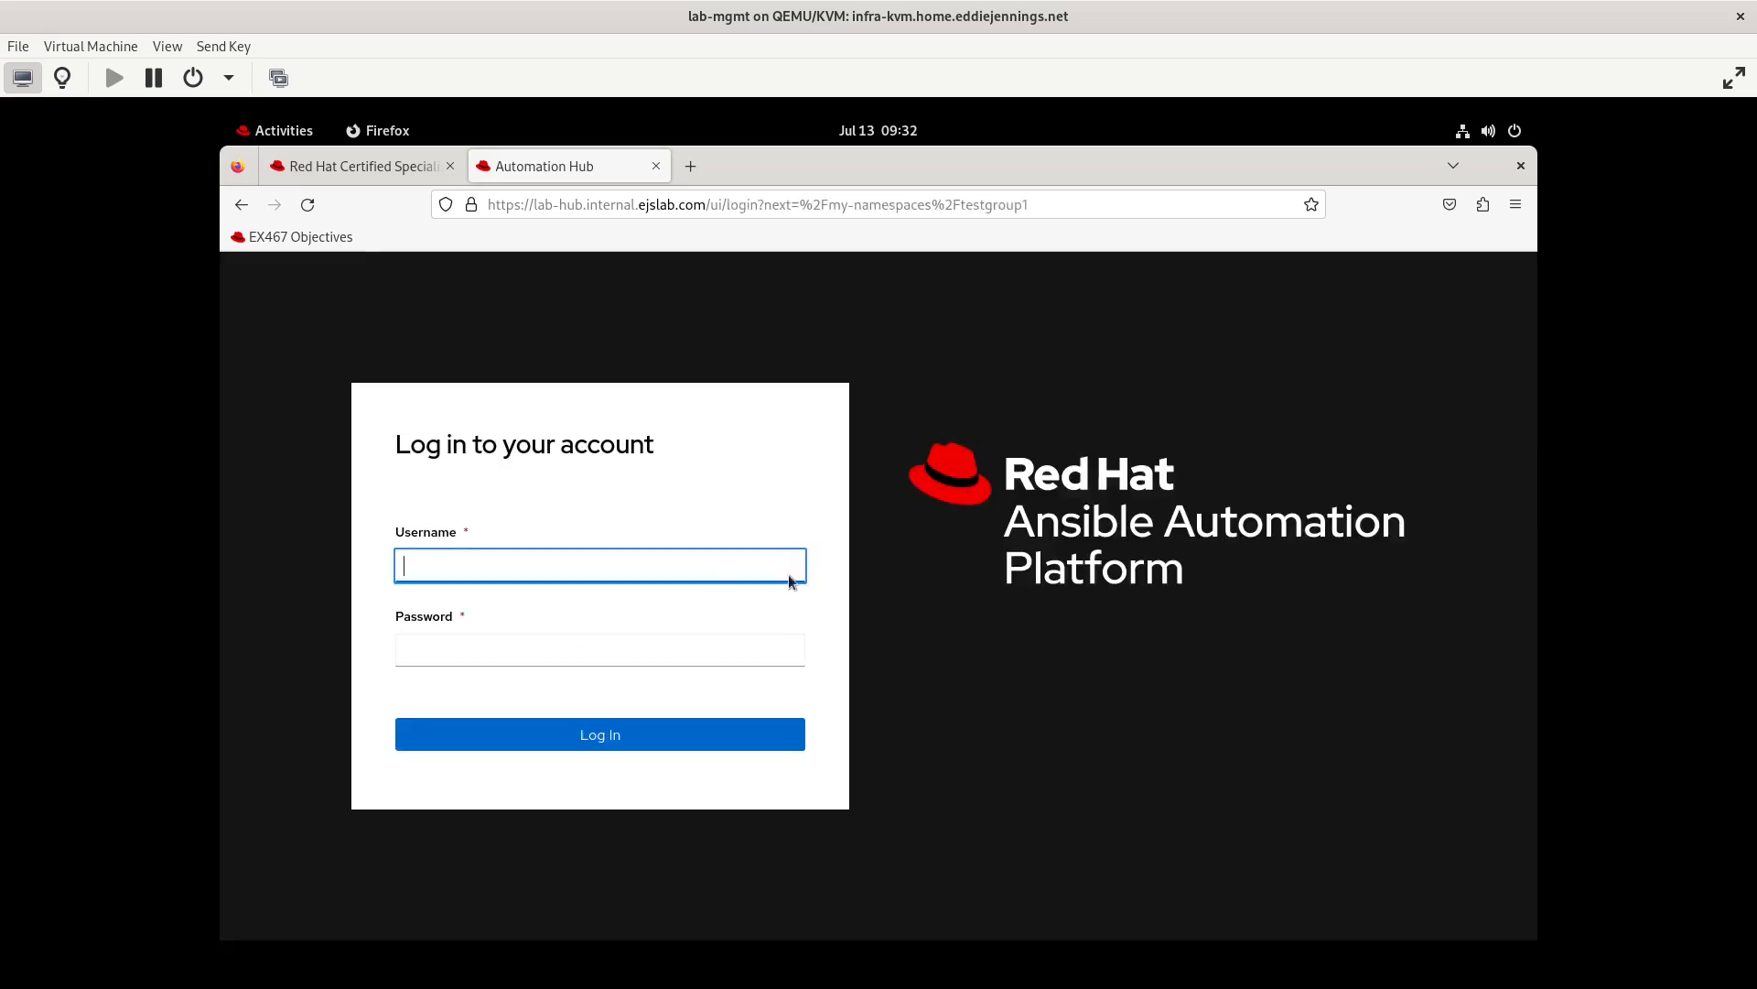
{"action": "type", "text": "testuser1"}
{"action": "key", "text": "Tab"}
{"action": "type", "text": "*****************"}
{"action": "left_click", "coordinate": [592, 735]}
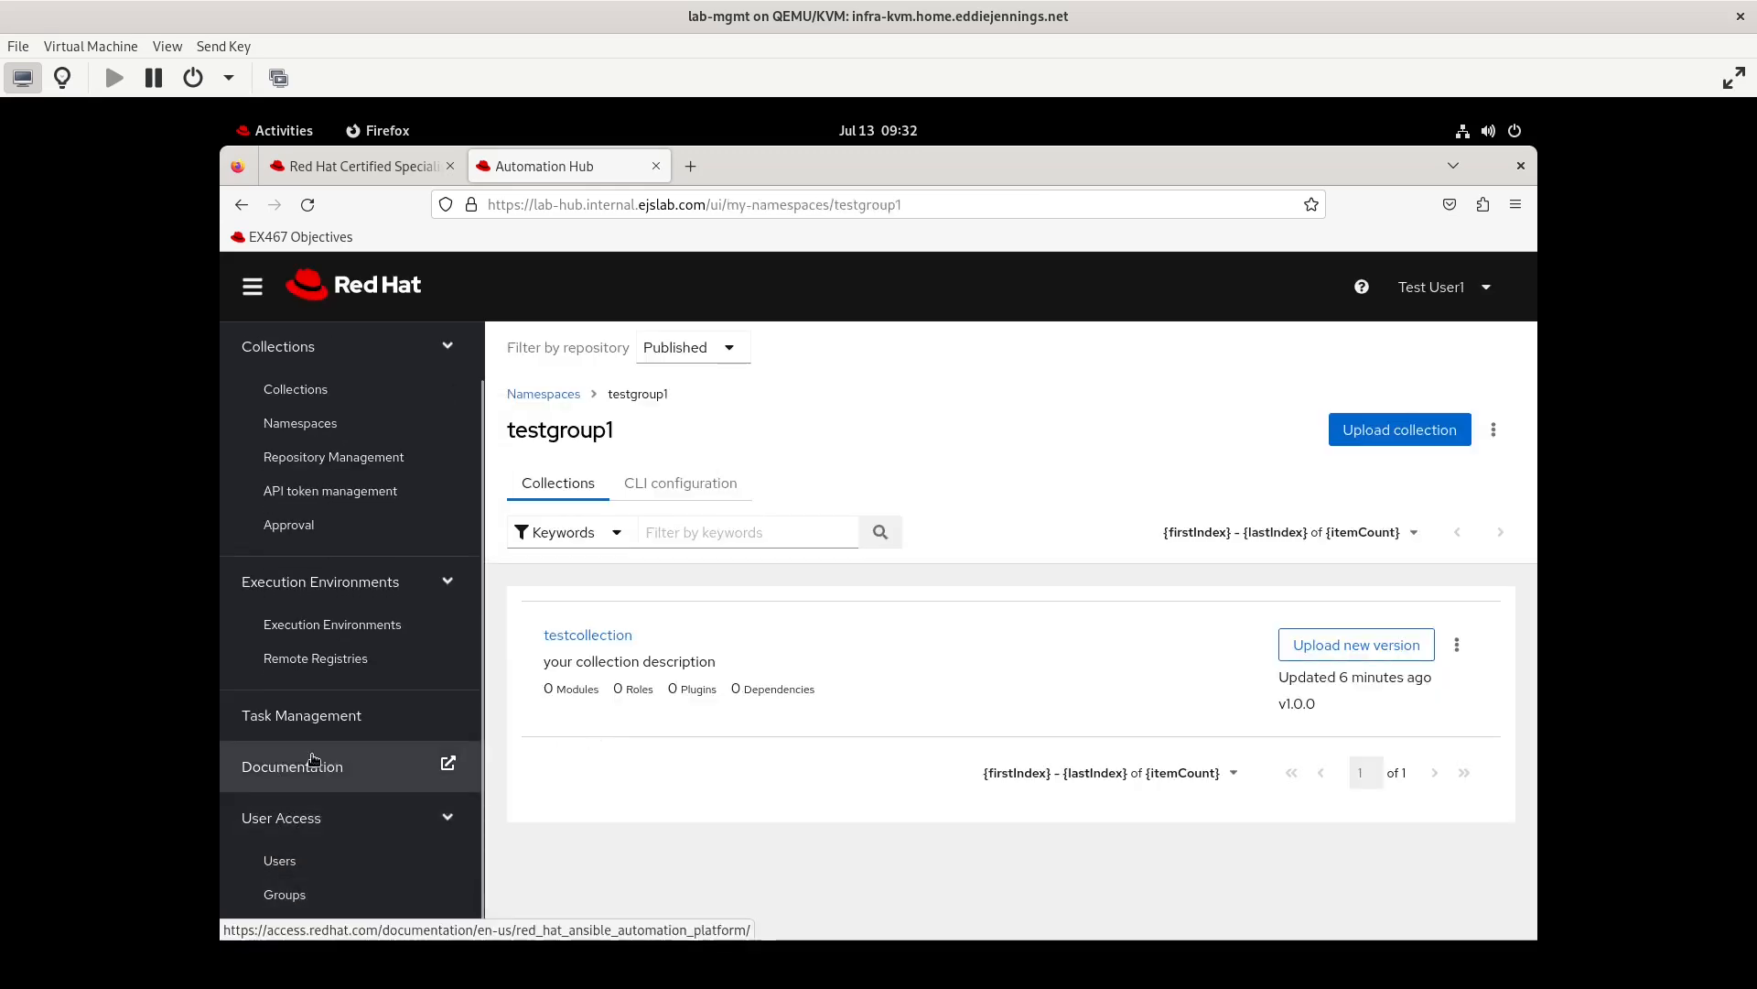
Edit the testgroup1 group so its Collection Namespaces permissions are only Add namespace and Change namespace, and save
{"action": "left_click", "coordinate": [341, 900]}
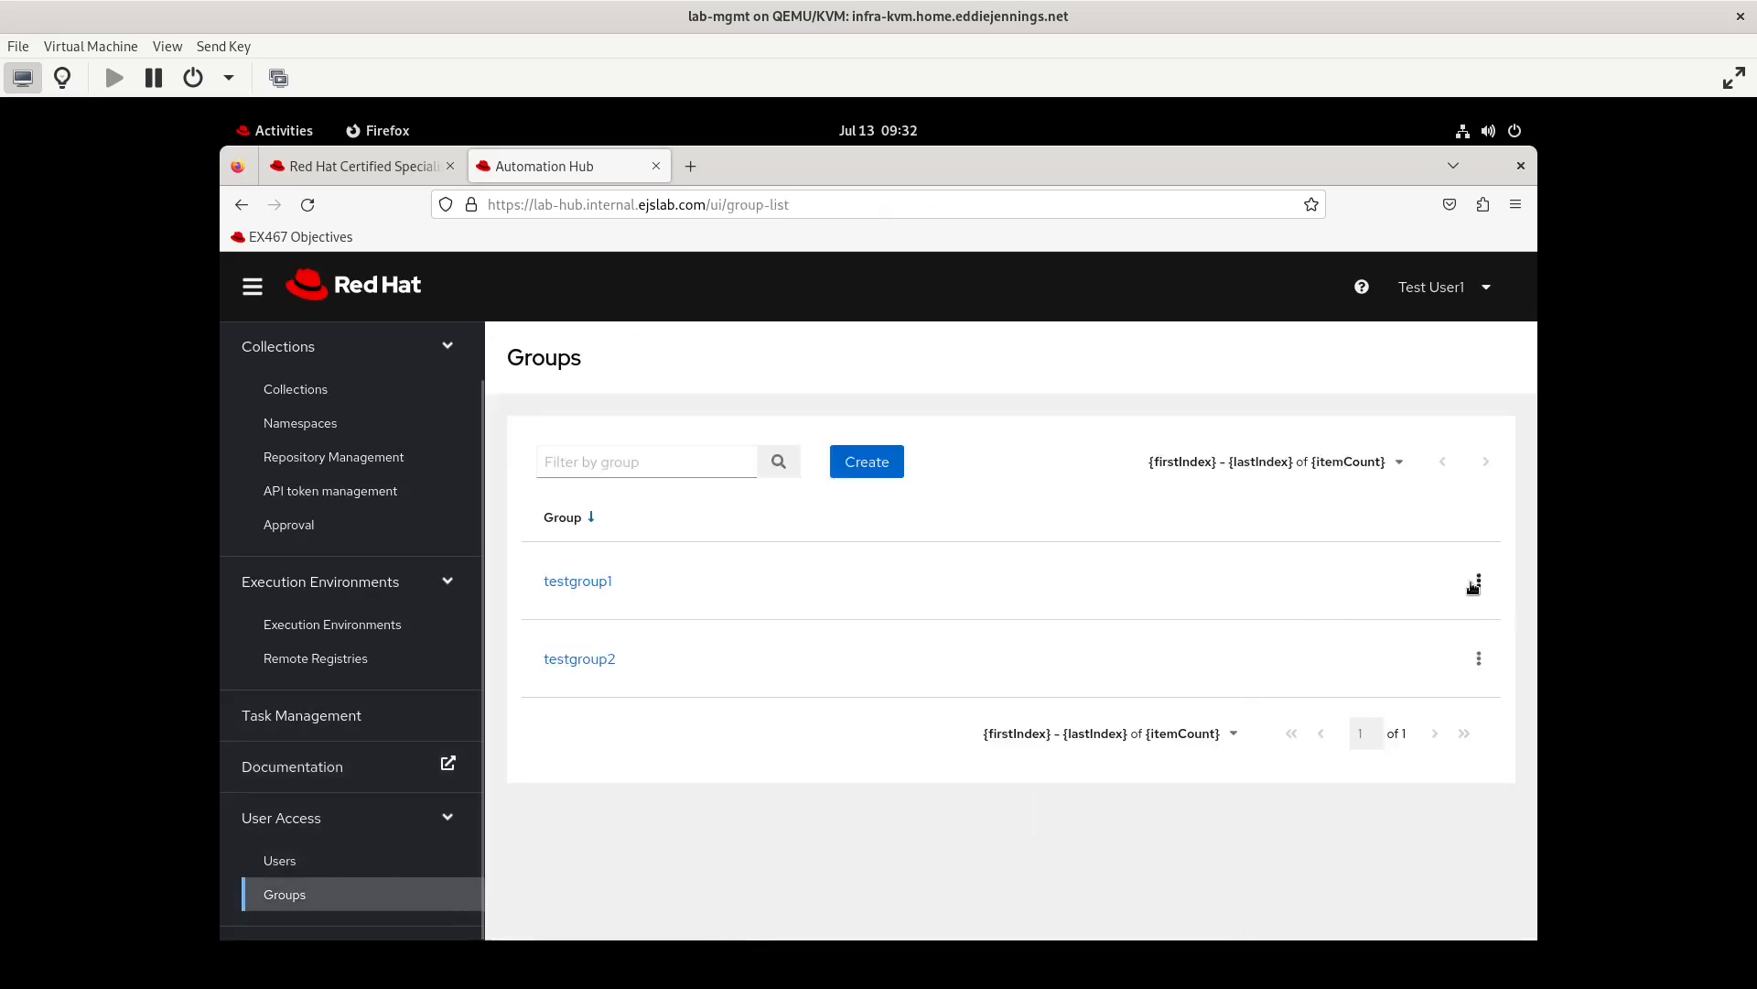
{"action": "left_click", "coordinate": [1476, 584]}
{"action": "left_click", "coordinate": [1461, 623]}
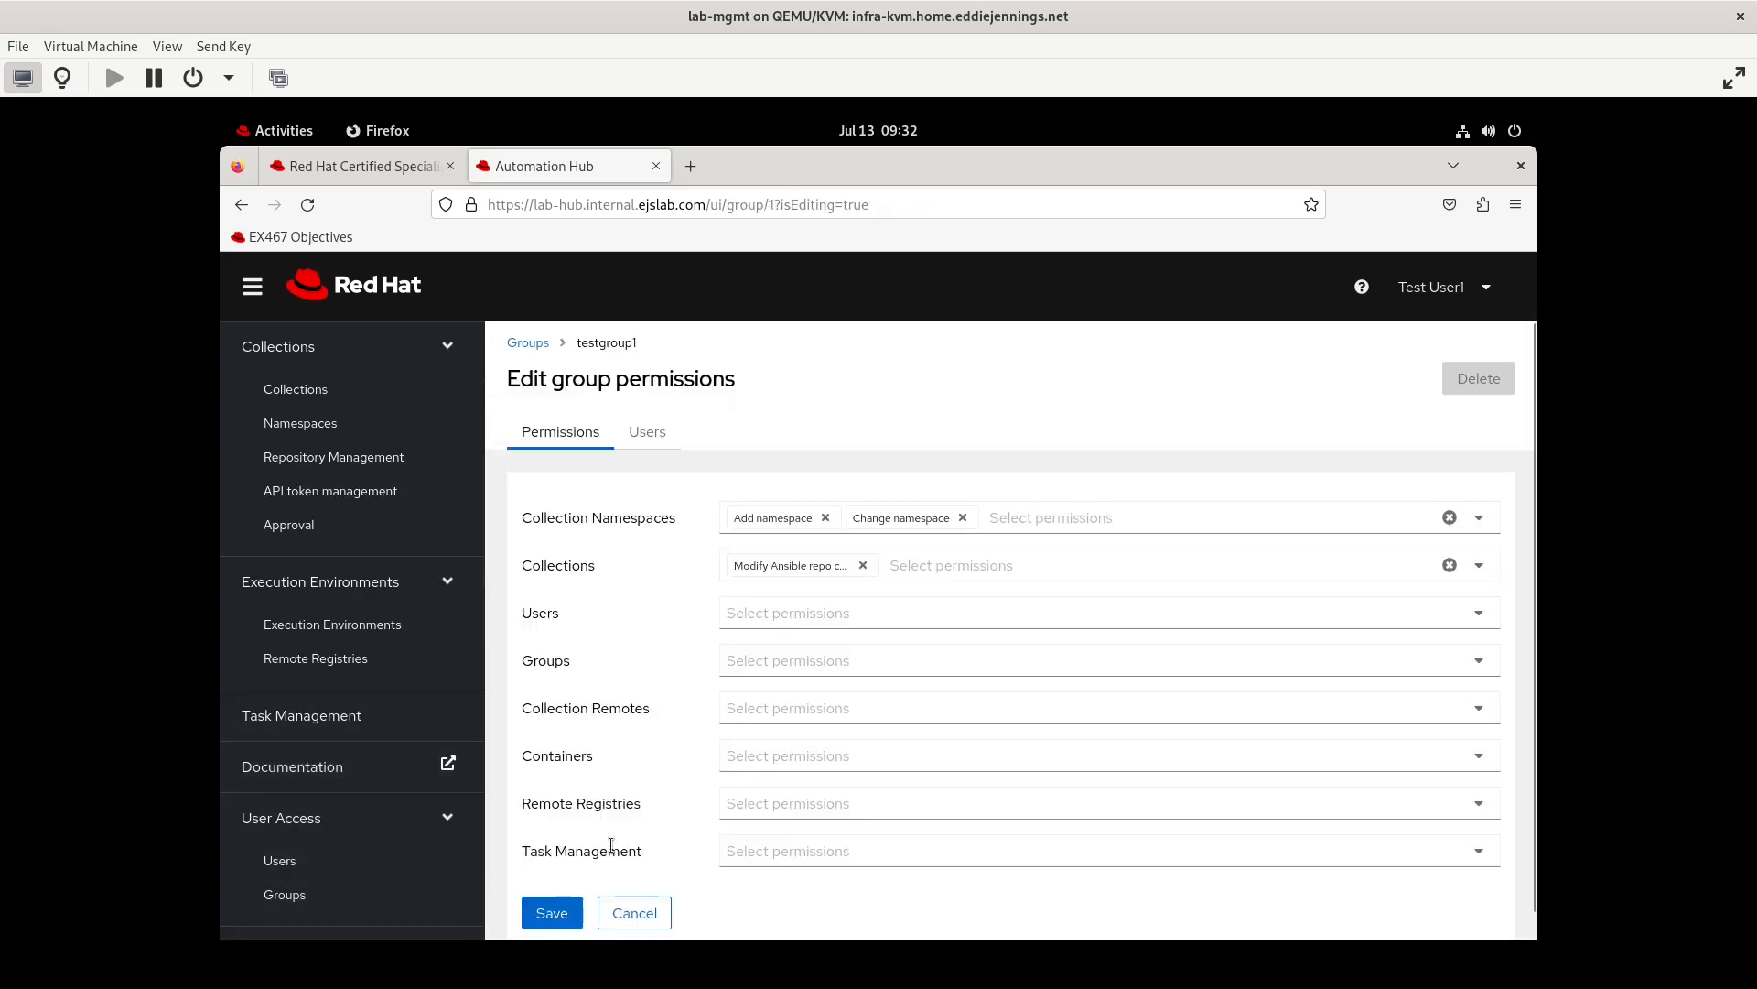
{"action": "left_click", "coordinate": [549, 914]}
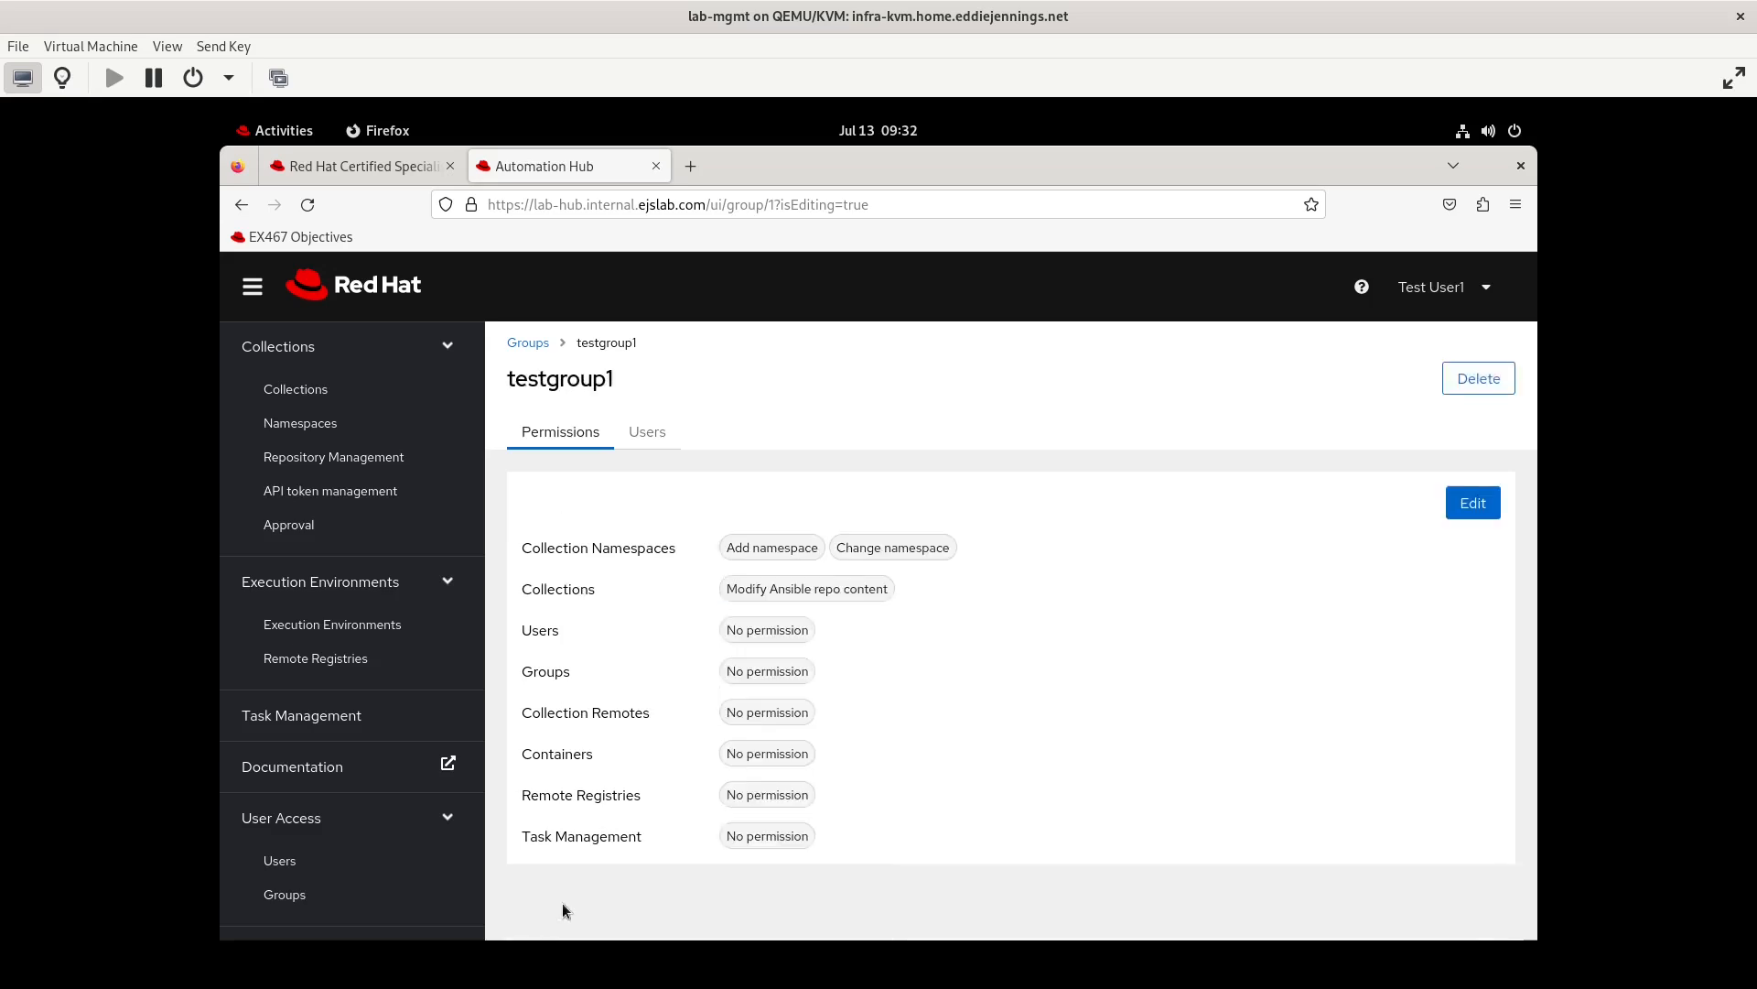
Log out of testuser1 and log back in as testuser2 with the account password
{"action": "left_click", "coordinate": [1445, 286]}
{"action": "left_click", "coordinate": [1406, 405]}
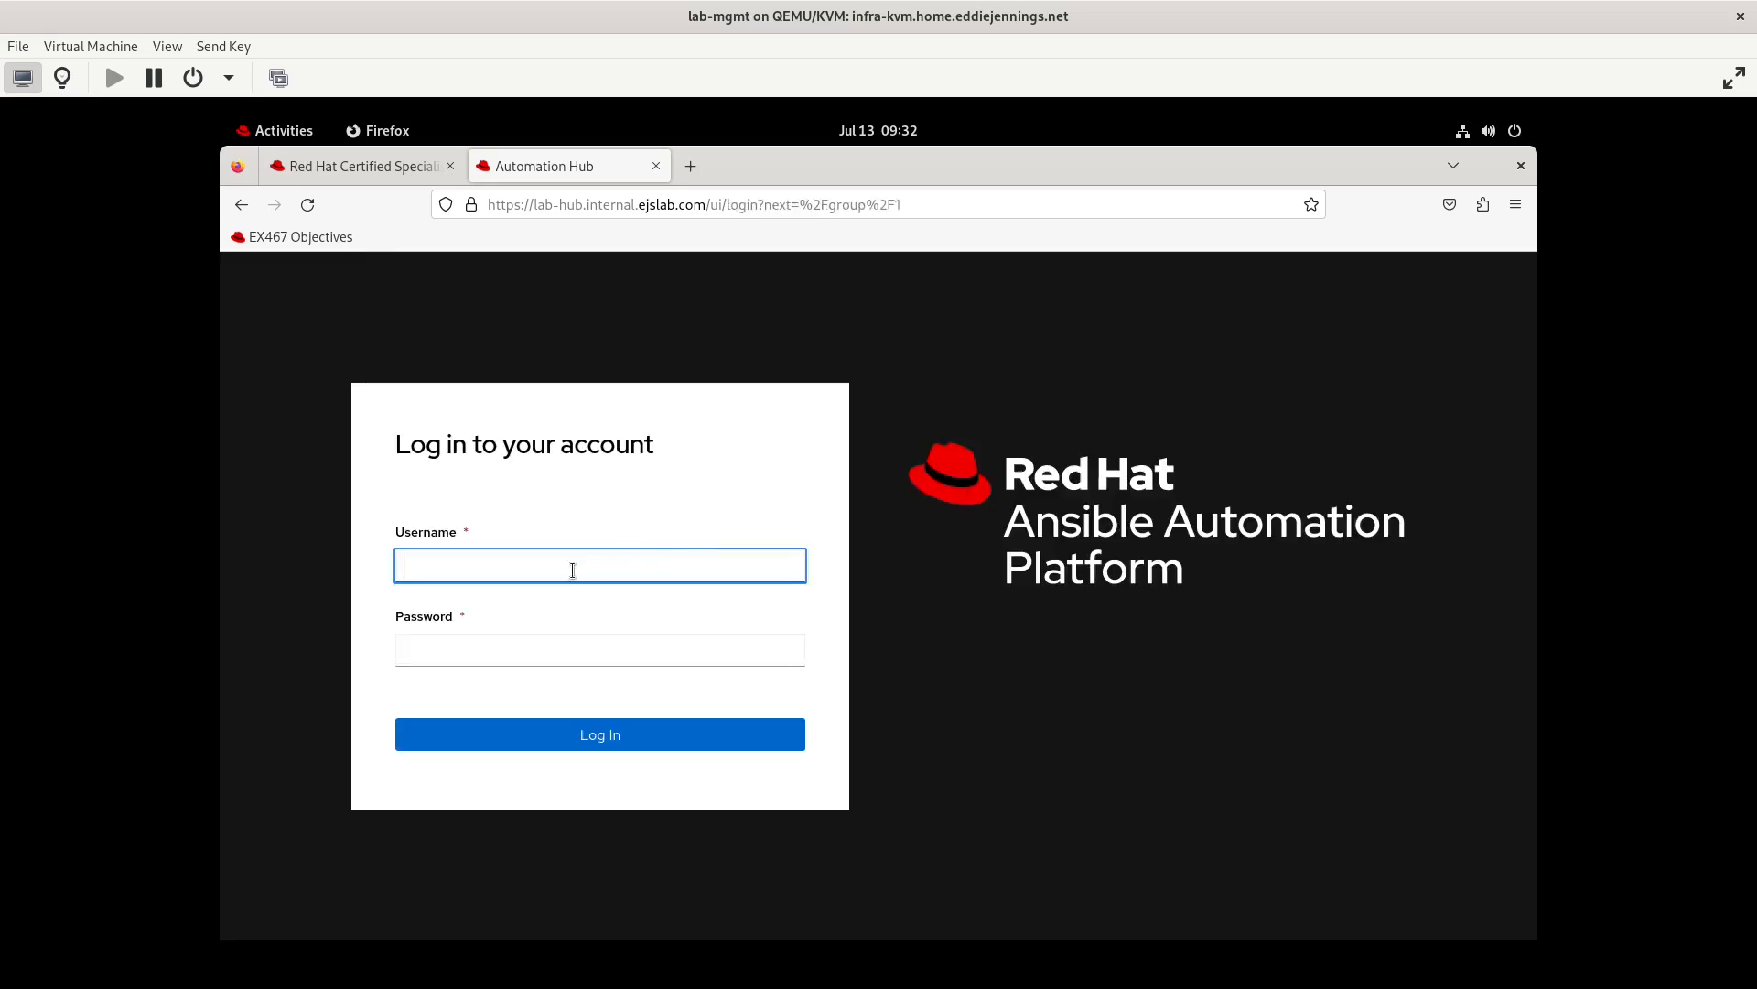
{"action": "type", "text": "testuser2"}
{"action": "key", "text": "Tab"}
{"action": "type", "text": "*****************"}
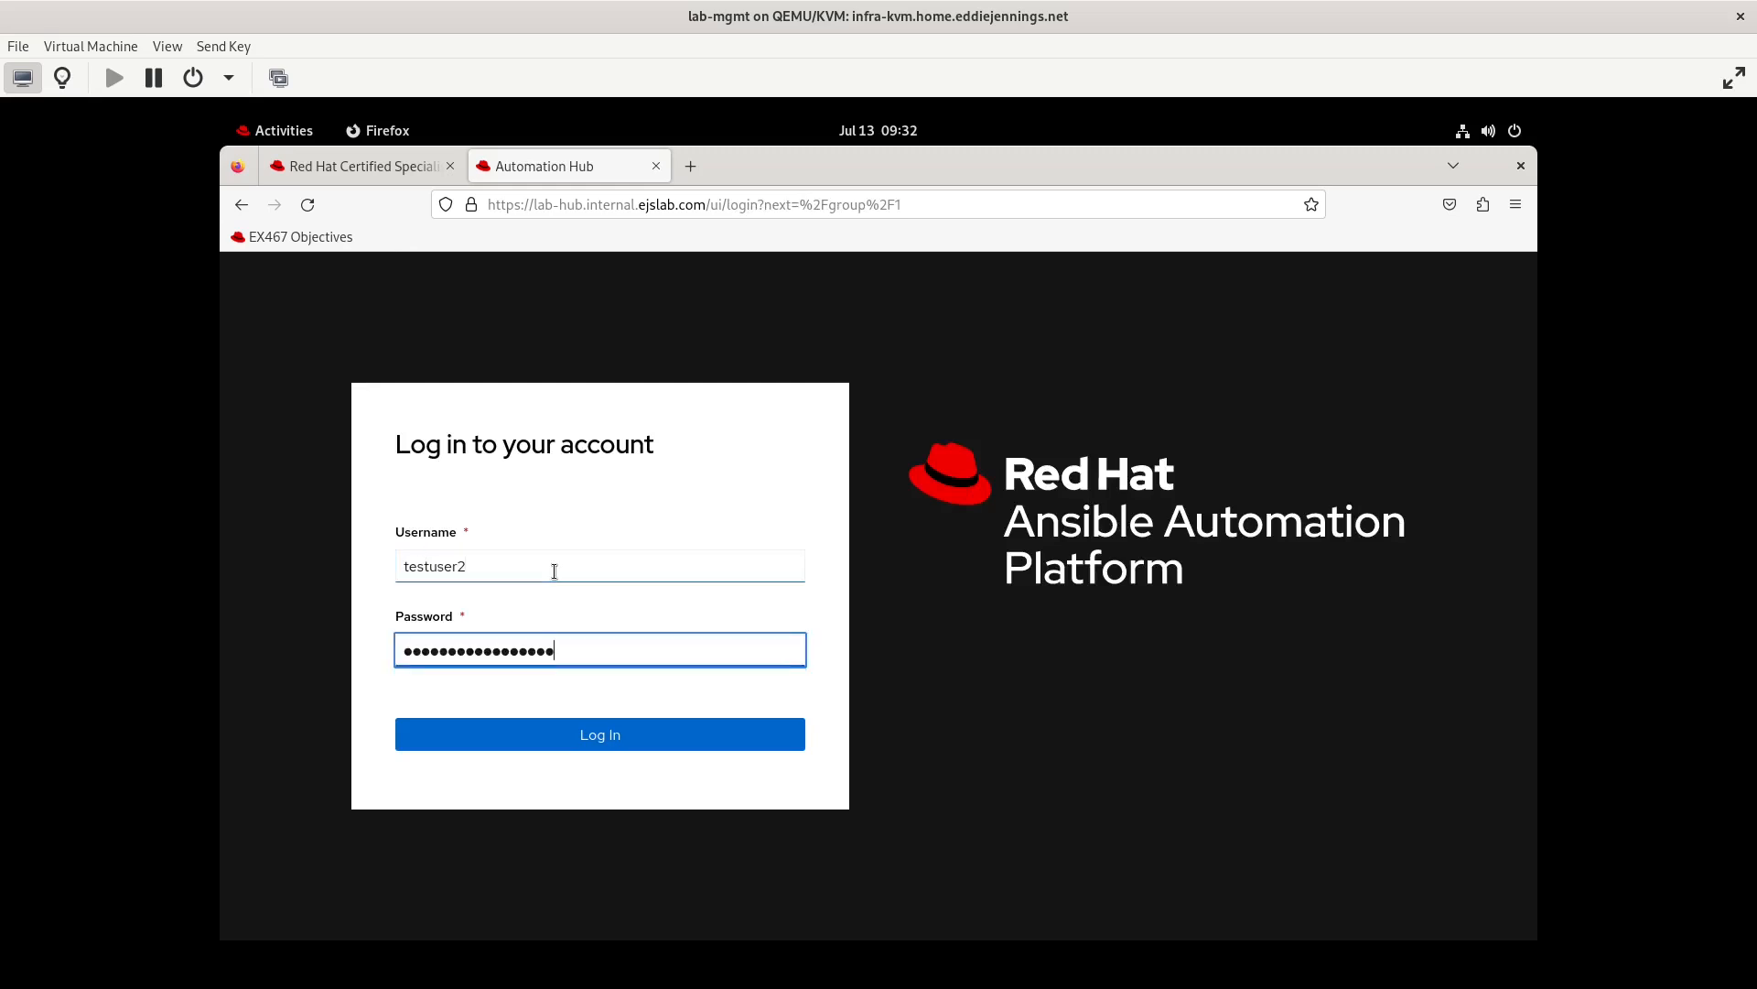
{"action": "left_click", "coordinate": [599, 733]}
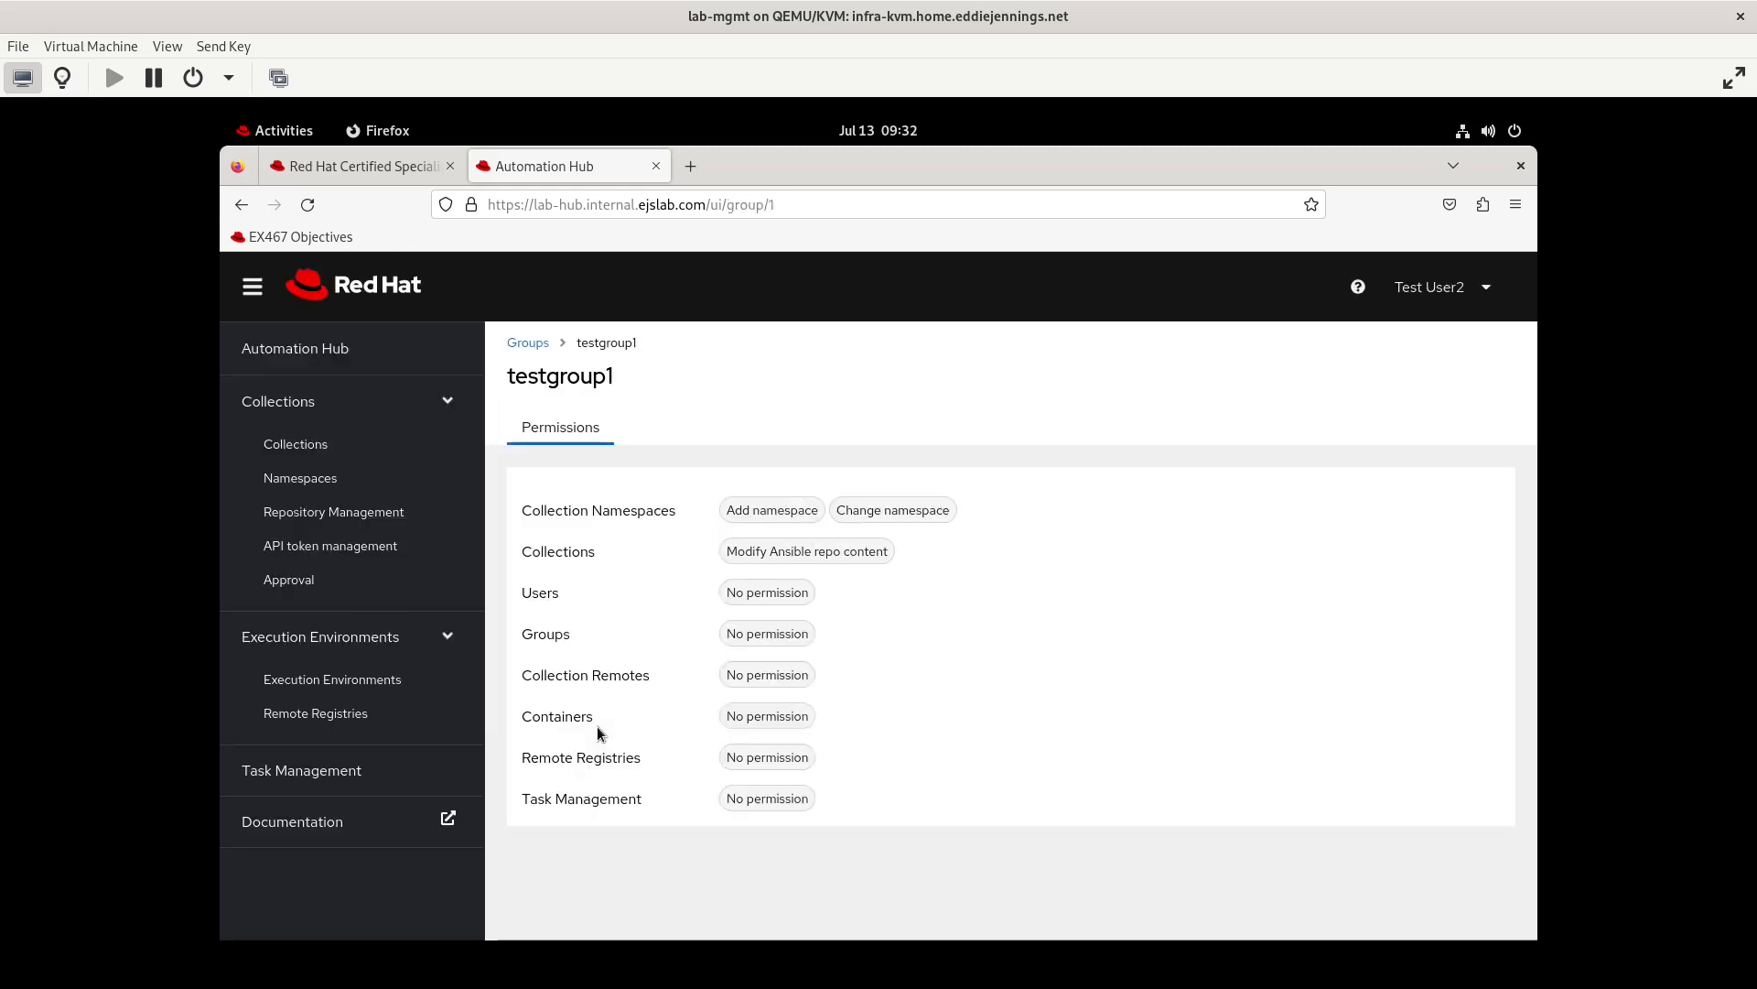
Open the testgroup1 namespace's collections and check the actions offered for testcollection
{"action": "left_click", "coordinate": [311, 468]}
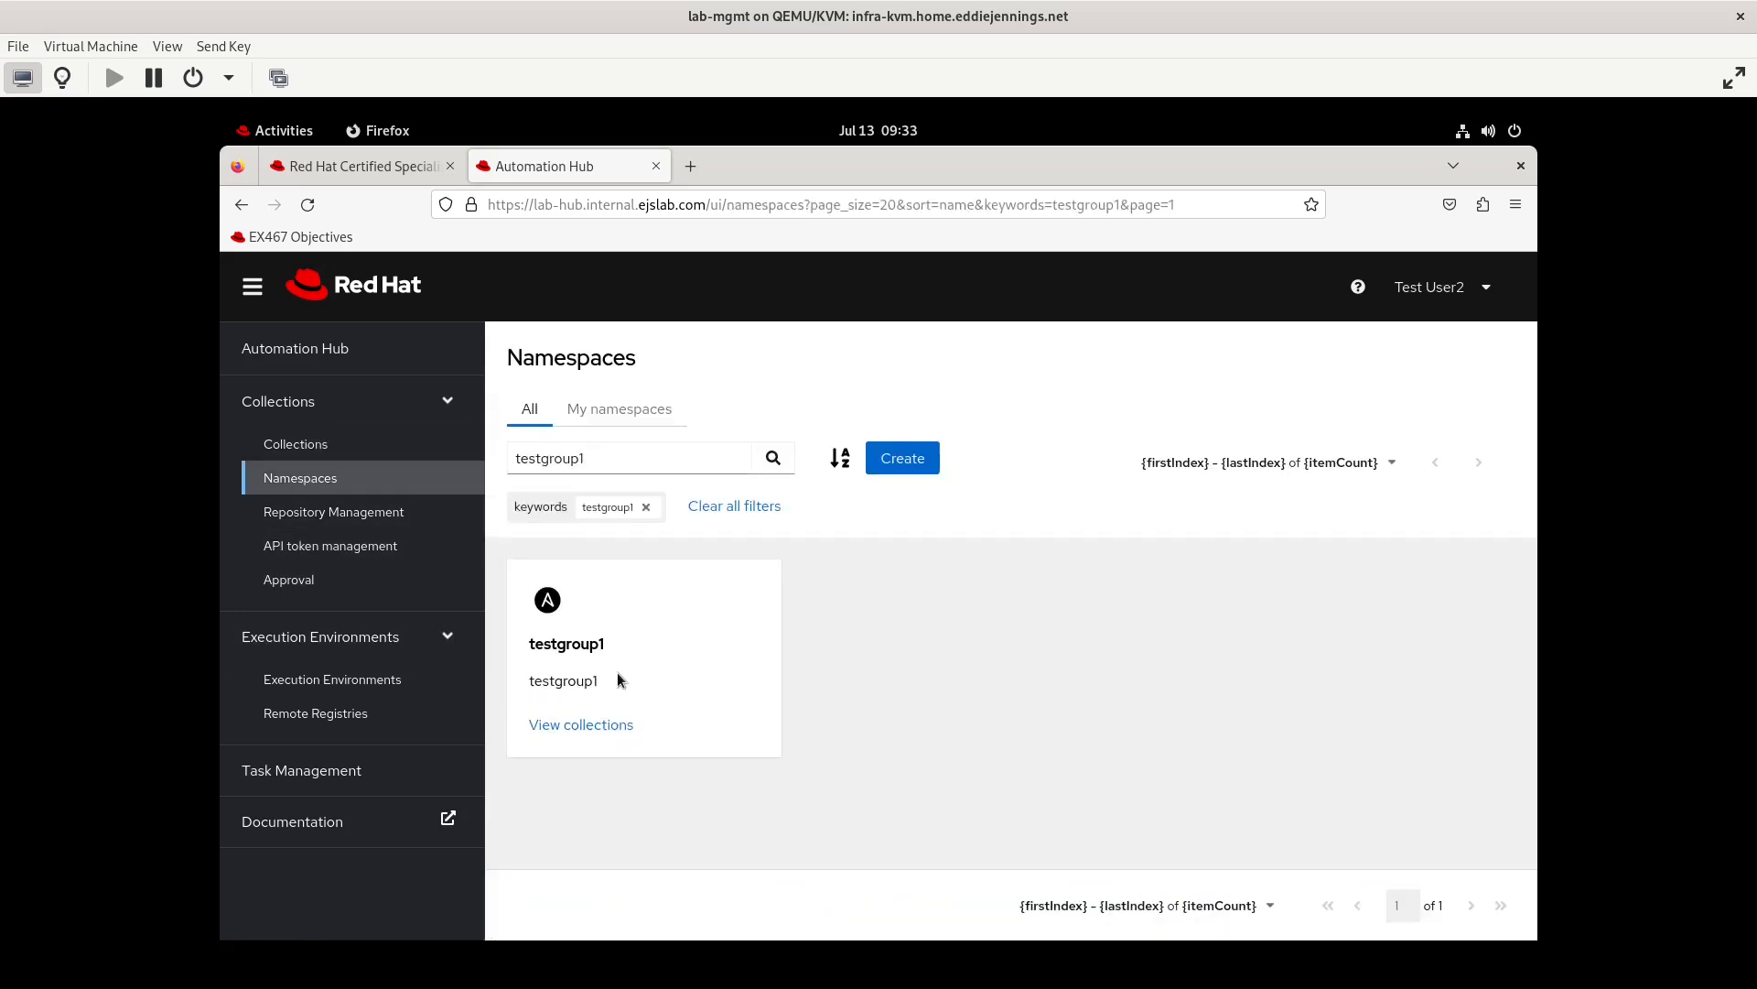
{"action": "left_click", "coordinate": [585, 725]}
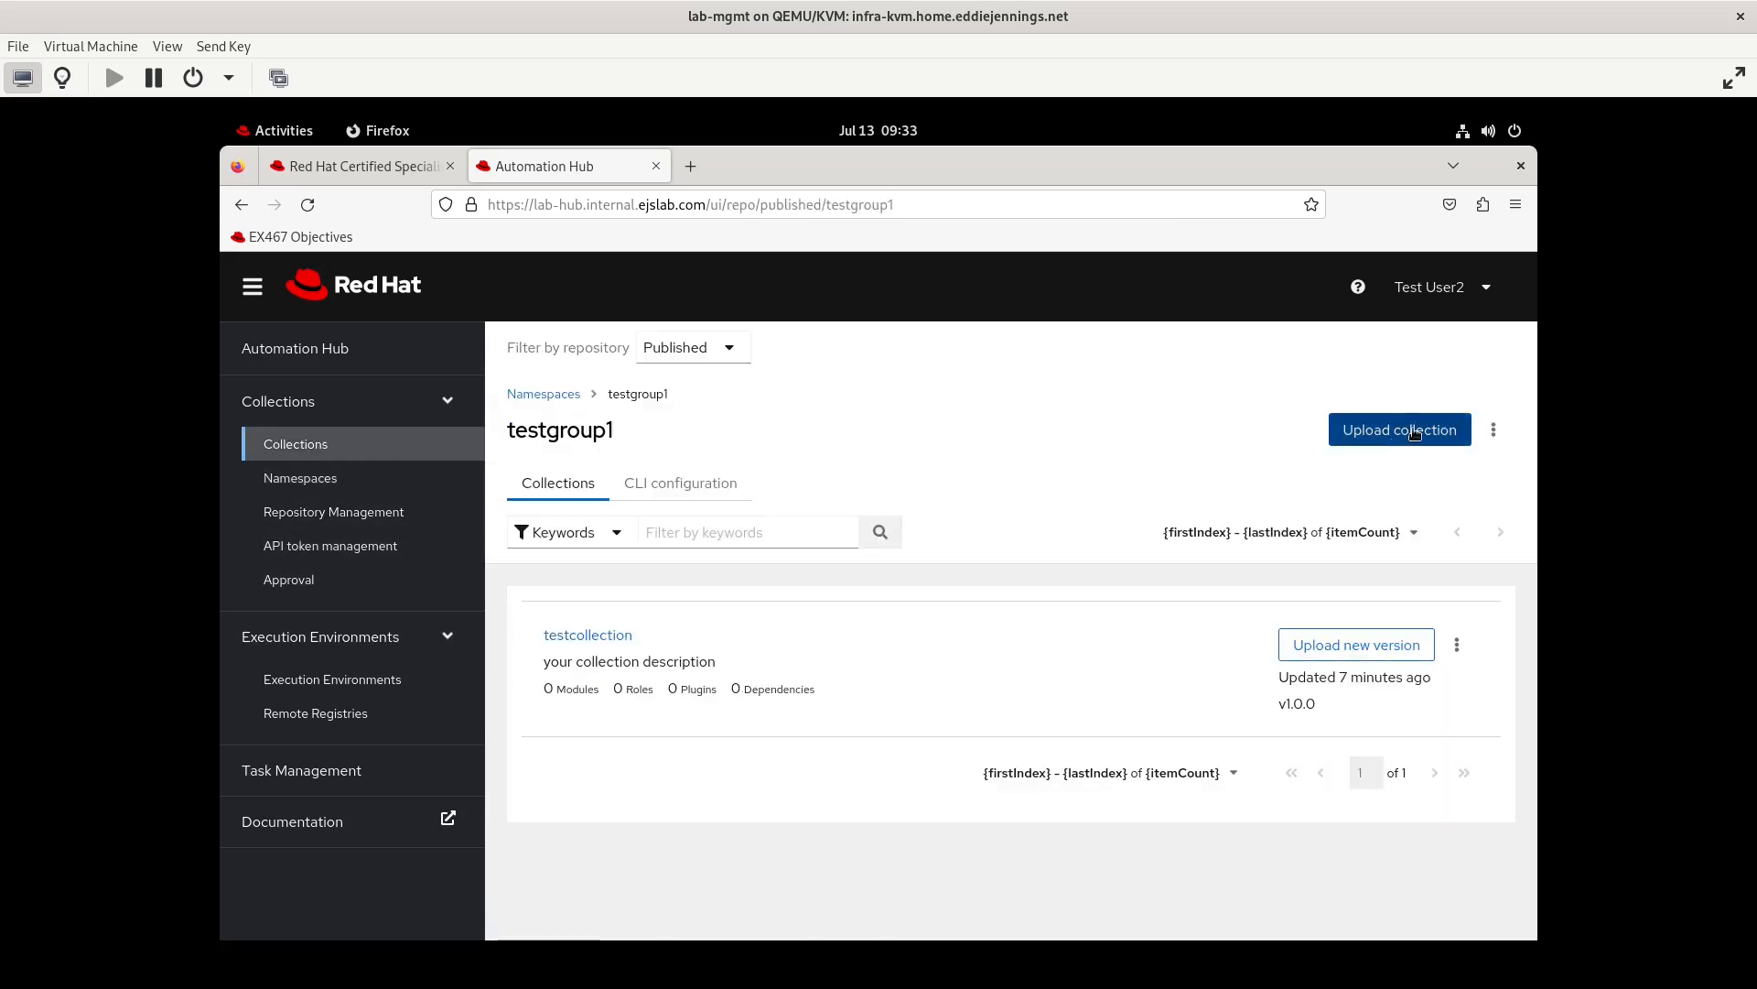
{"action": "left_click", "coordinate": [1457, 644]}
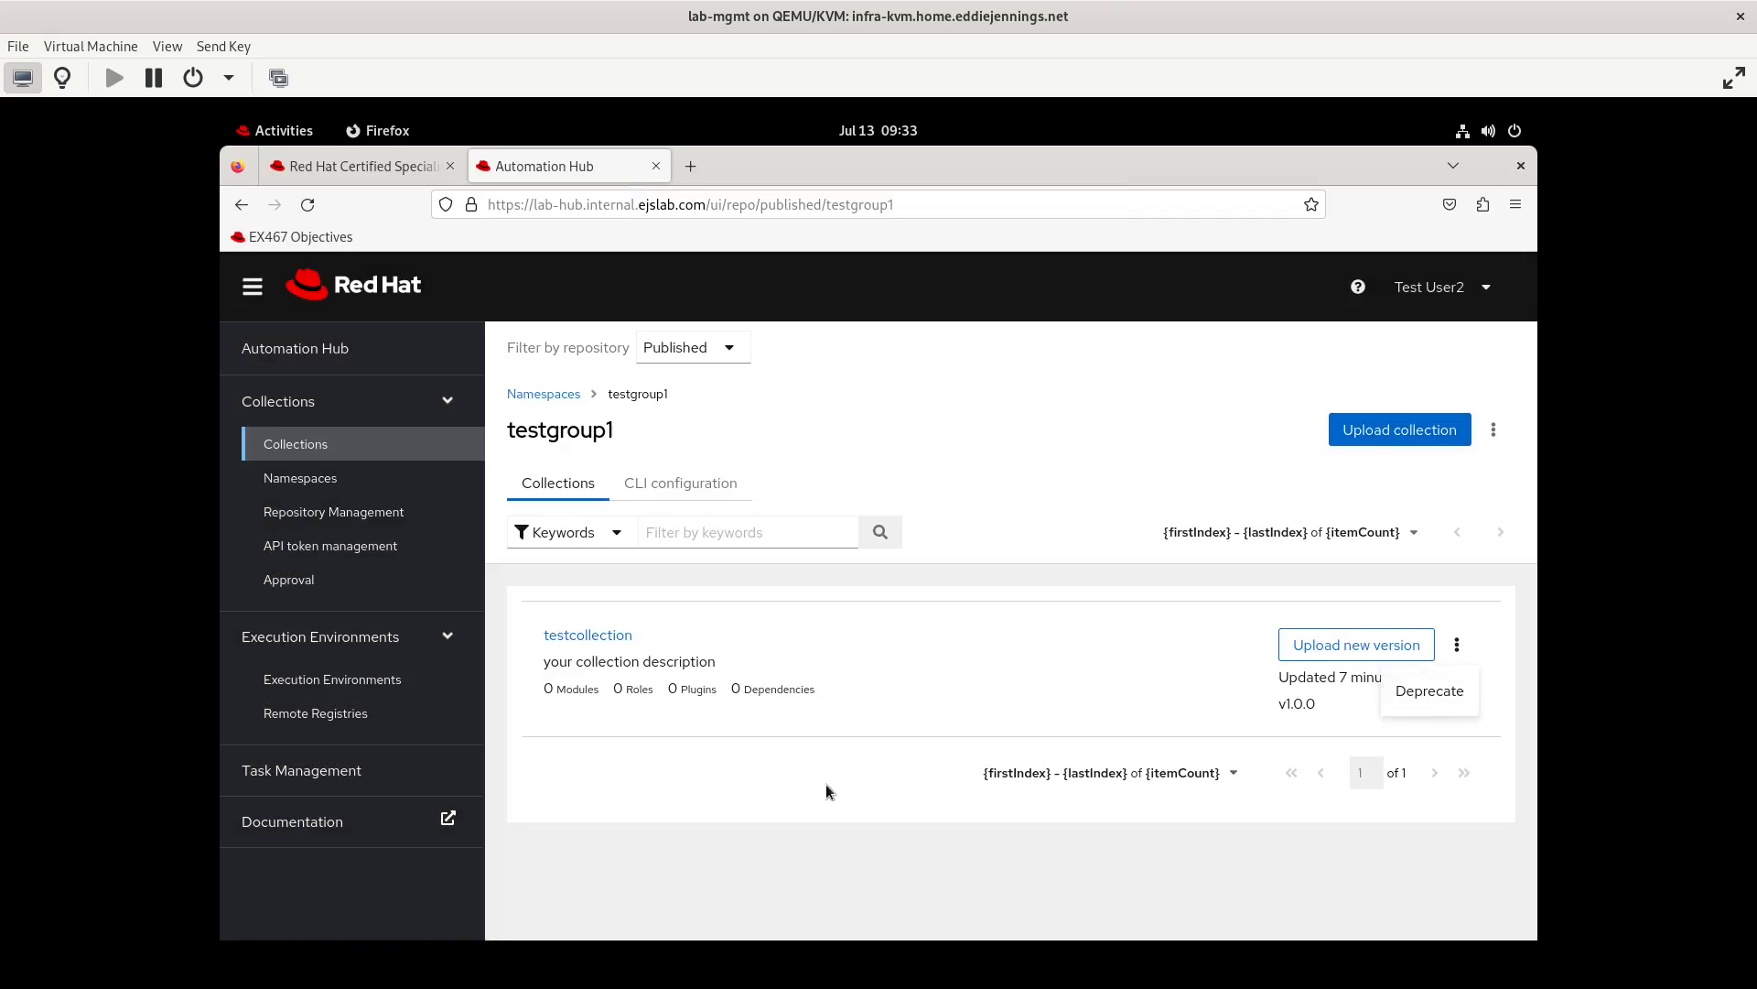
Switch to the Terminal, initialize the collection testgroup1.testcollection2 in ~/cc2, and edit its meta/runtime.yml
{"action": "left_click", "coordinate": [244, 133]}
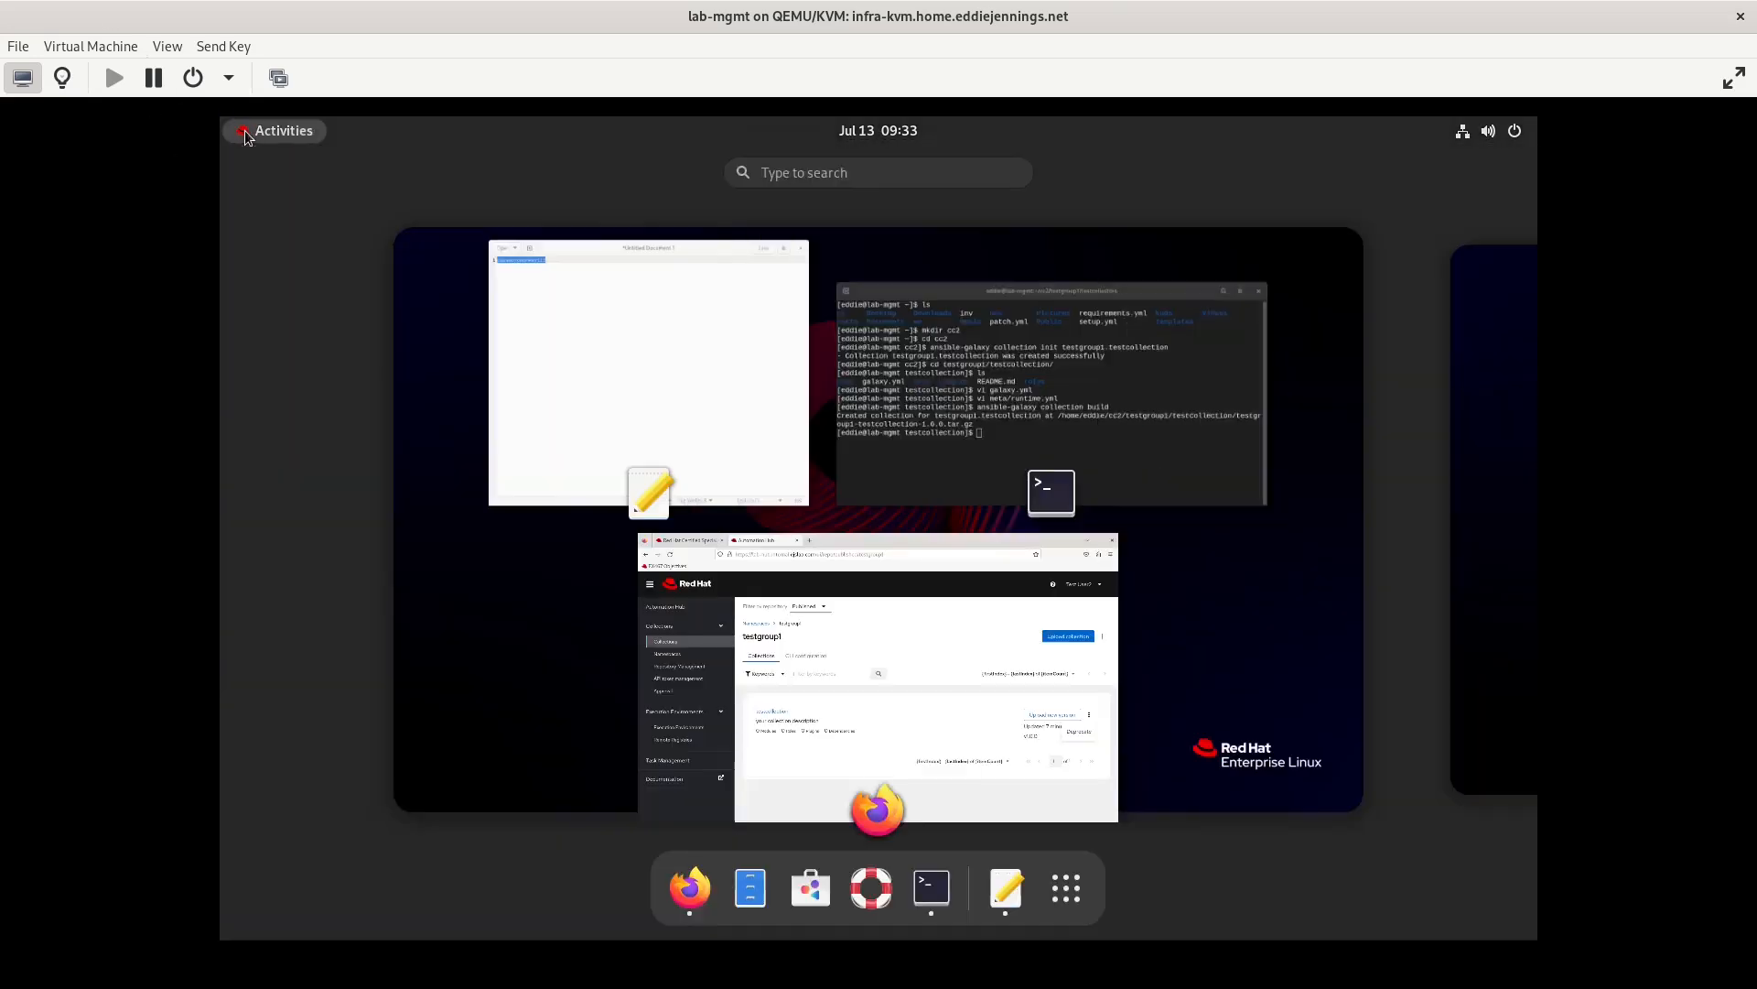
{"action": "left_click", "coordinate": [886, 316]}
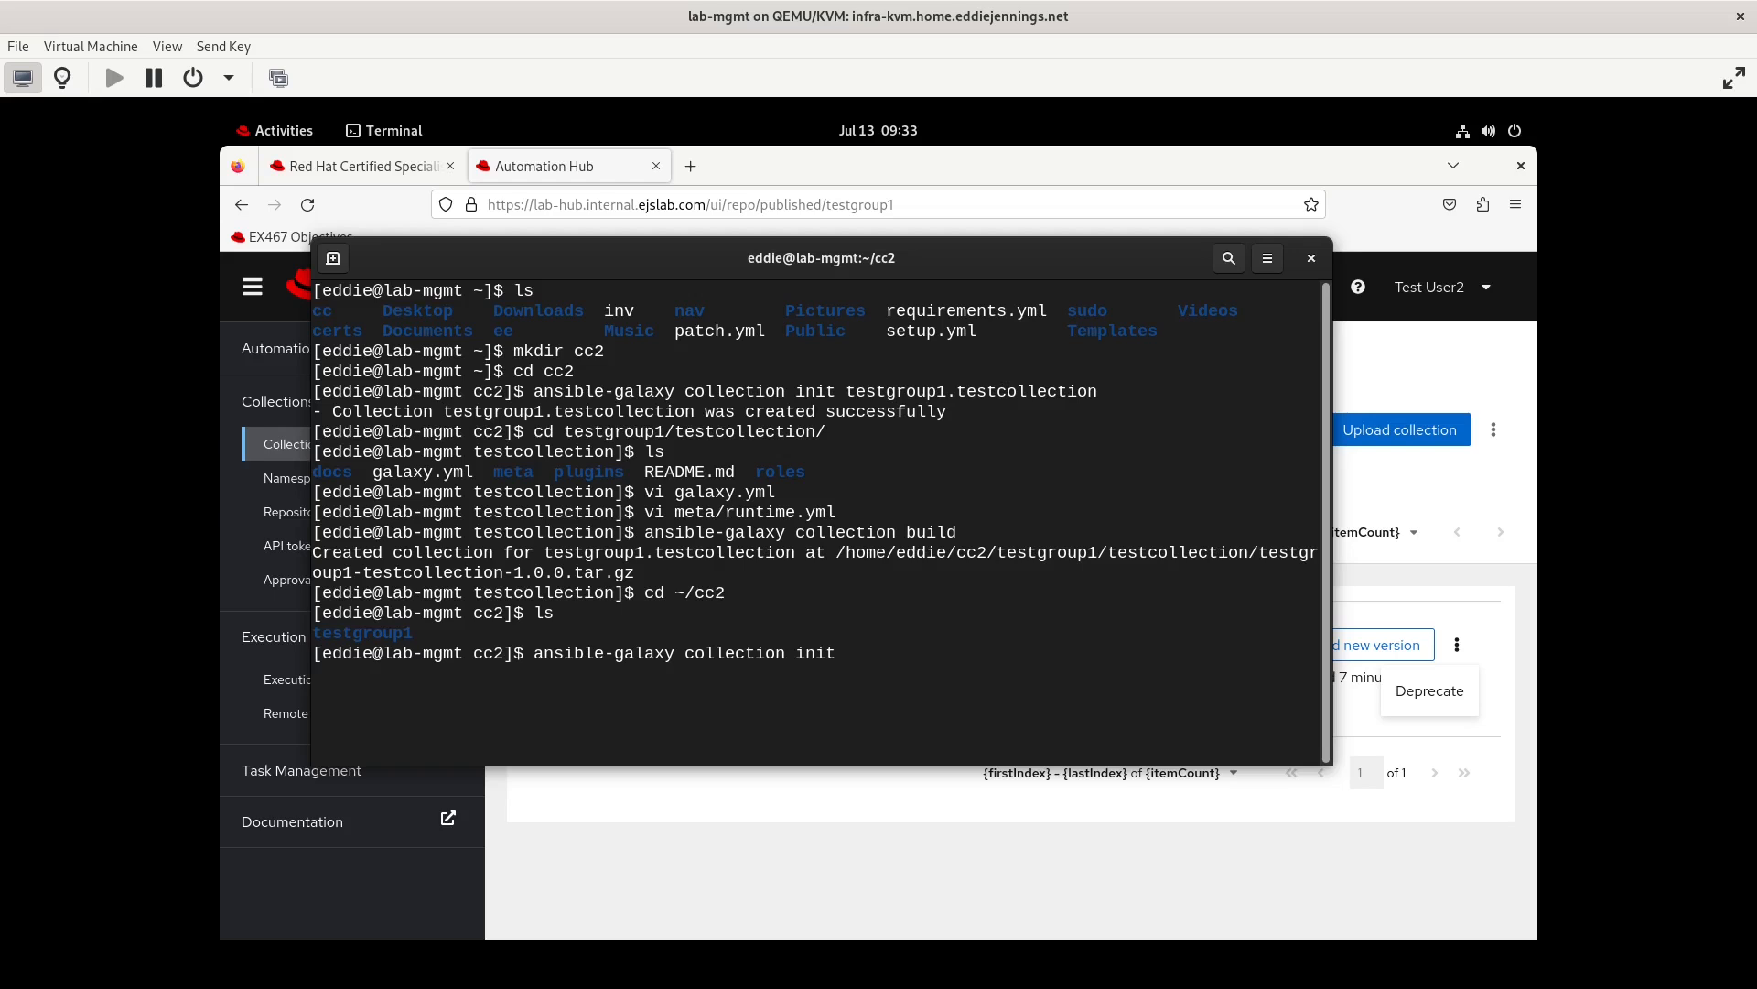
{"action": "type", "text": "testgroup1.testcollection2"}
{"action": "key", "text": "Return"}
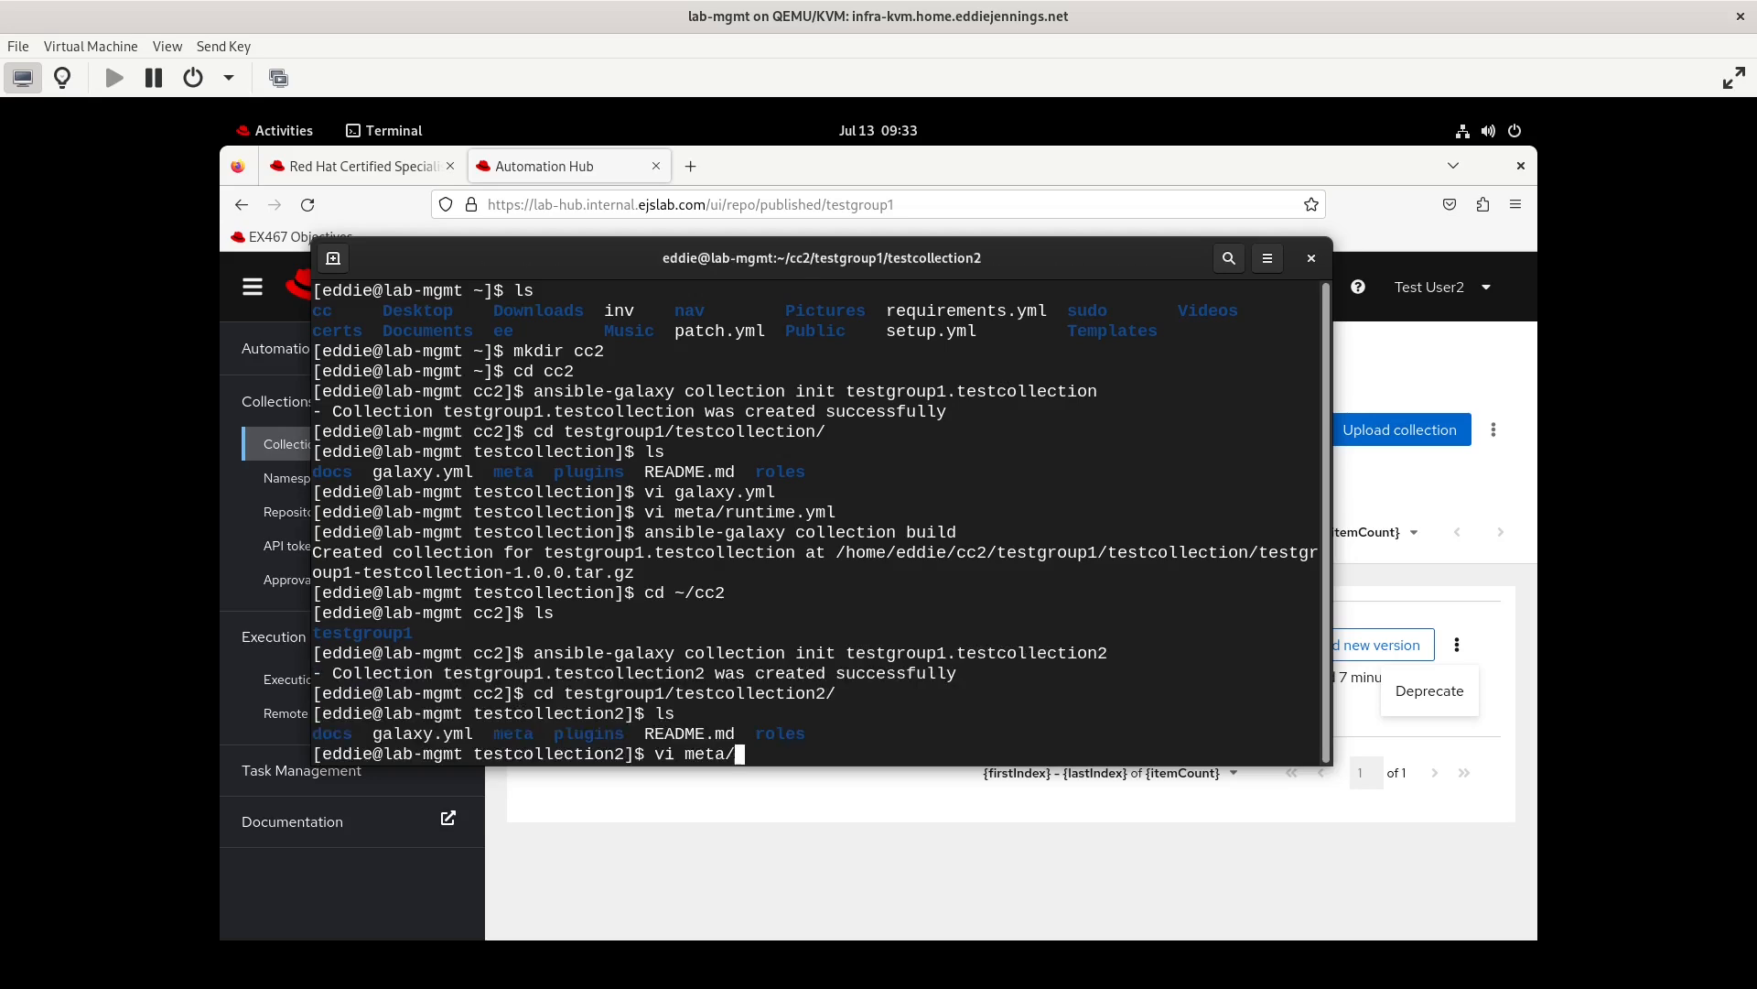
{"action": "type", "text": "r"}
{"action": "key", "text": "Tab"}
{"action": "key", "text": "Return"}
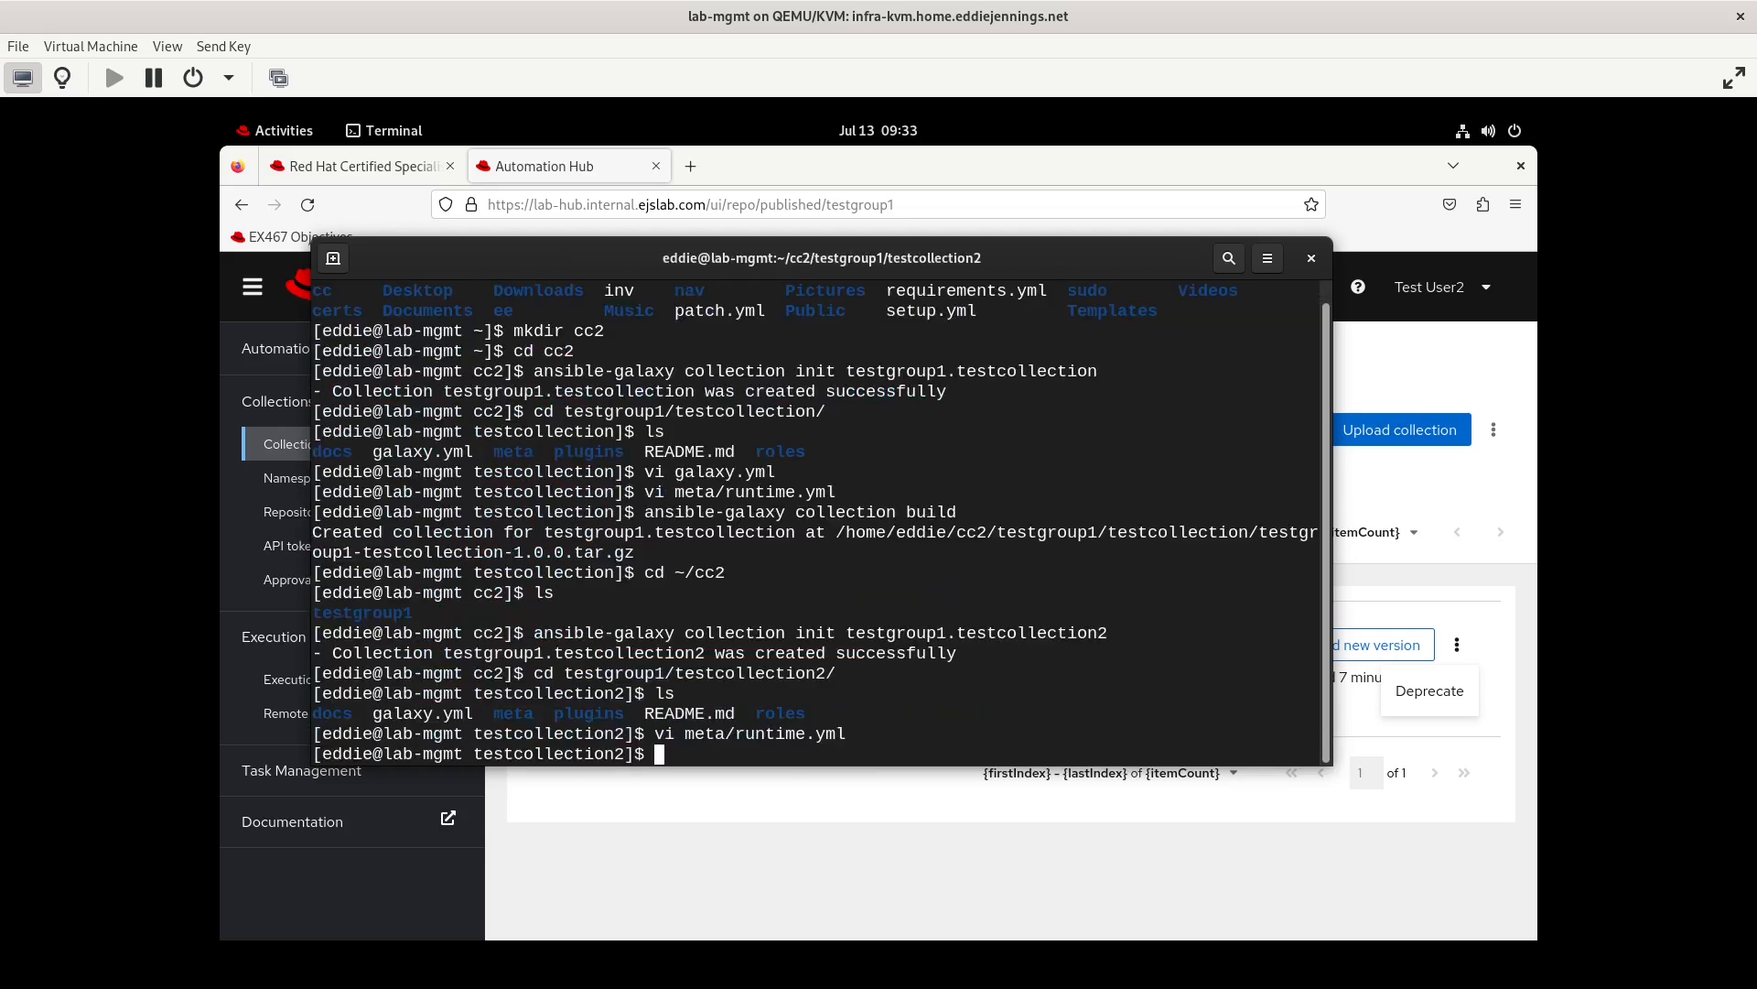
List the testcollection2 directory and build the collection archive with ansible-galaxy collection build
{"action": "type", "text": "ls"}
{"action": "key", "text": "Return"}
{"action": "type", "text": "ansible-galaxy collection build"}
{"action": "key", "text": "Return"}
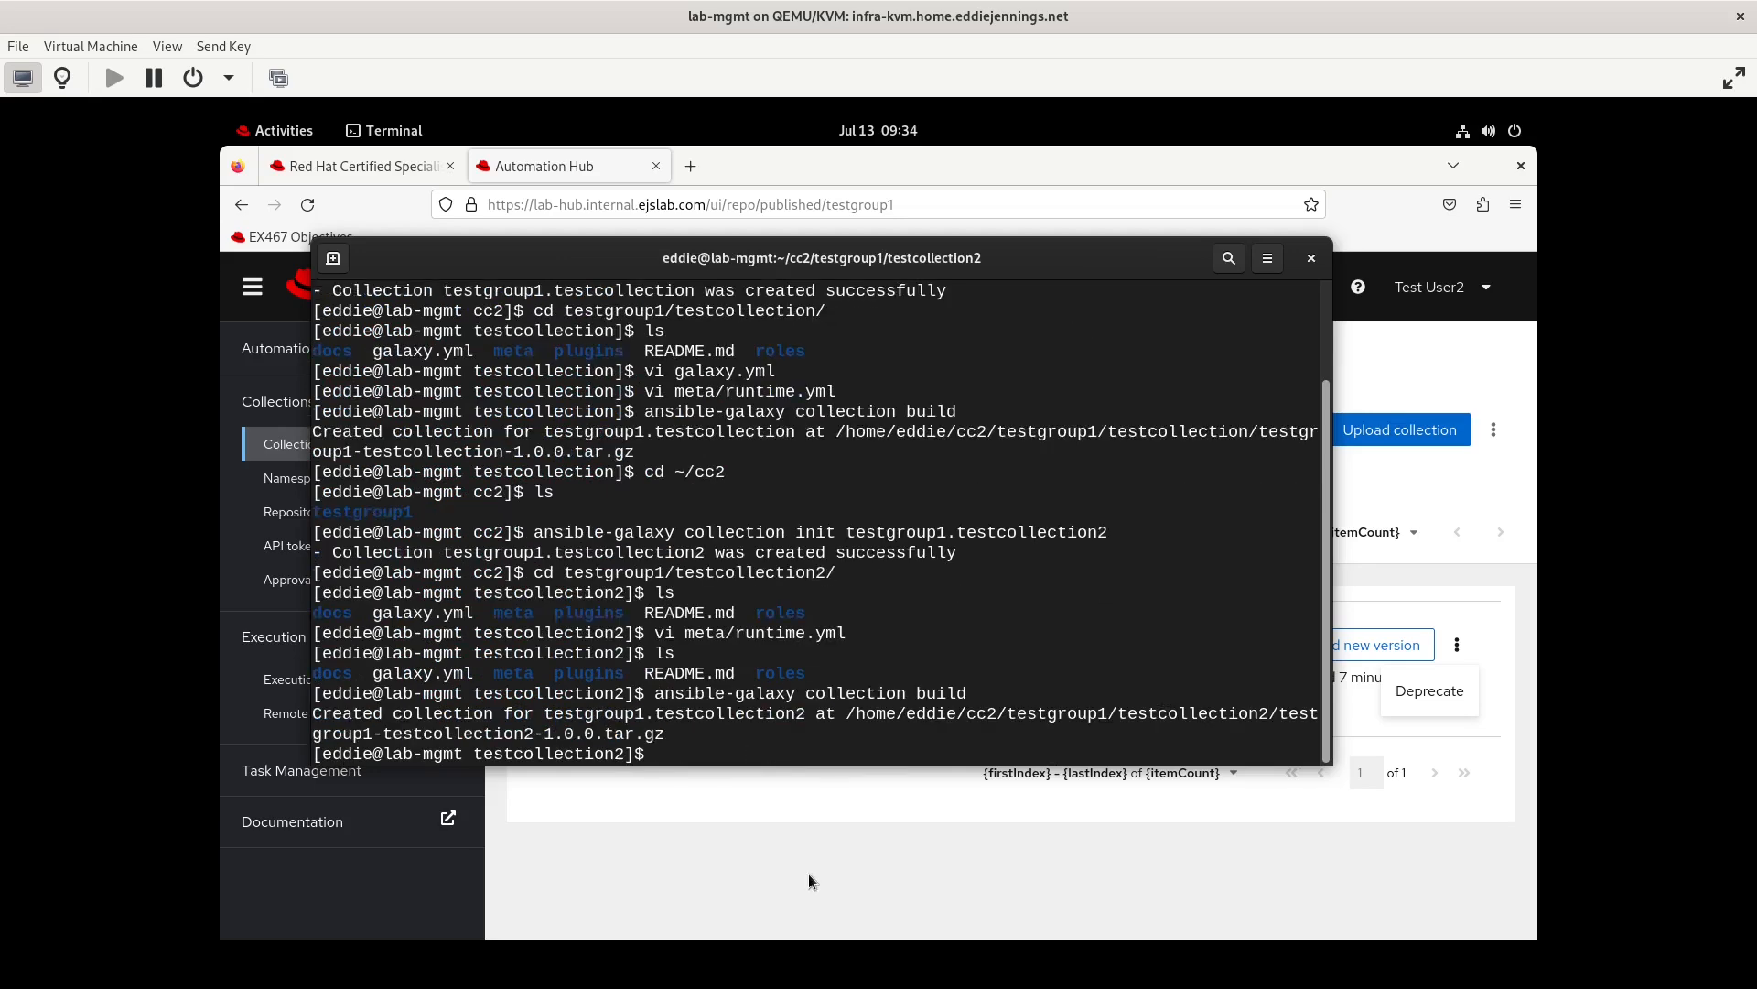
Switch back to Firefox and try to upload testgroup1-testcollection2-1.0.0.tar.gz to the testgroup1 namespace as testuser2
{"action": "left_click", "coordinate": [851, 846]}
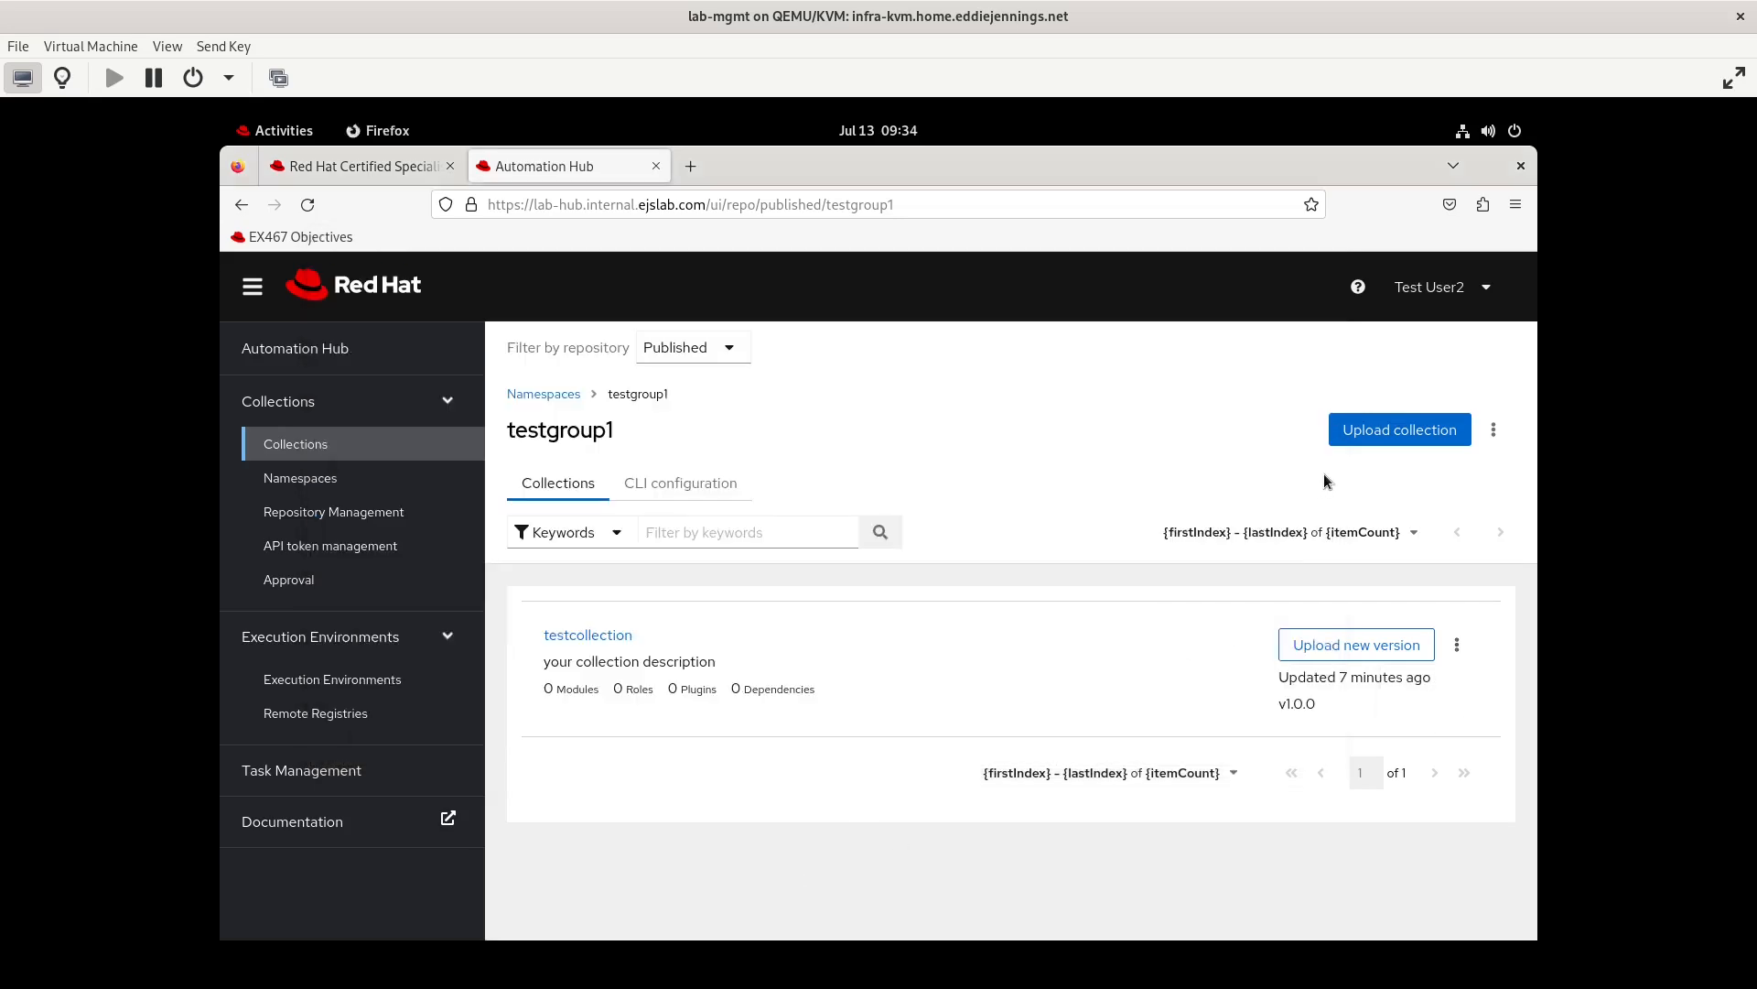
{"action": "left_click", "coordinate": [1380, 435]}
{"action": "left_click", "coordinate": [735, 592]}
{"action": "left_click", "coordinate": [522, 450]}
{"action": "left_click", "coordinate": [1398, 216]}
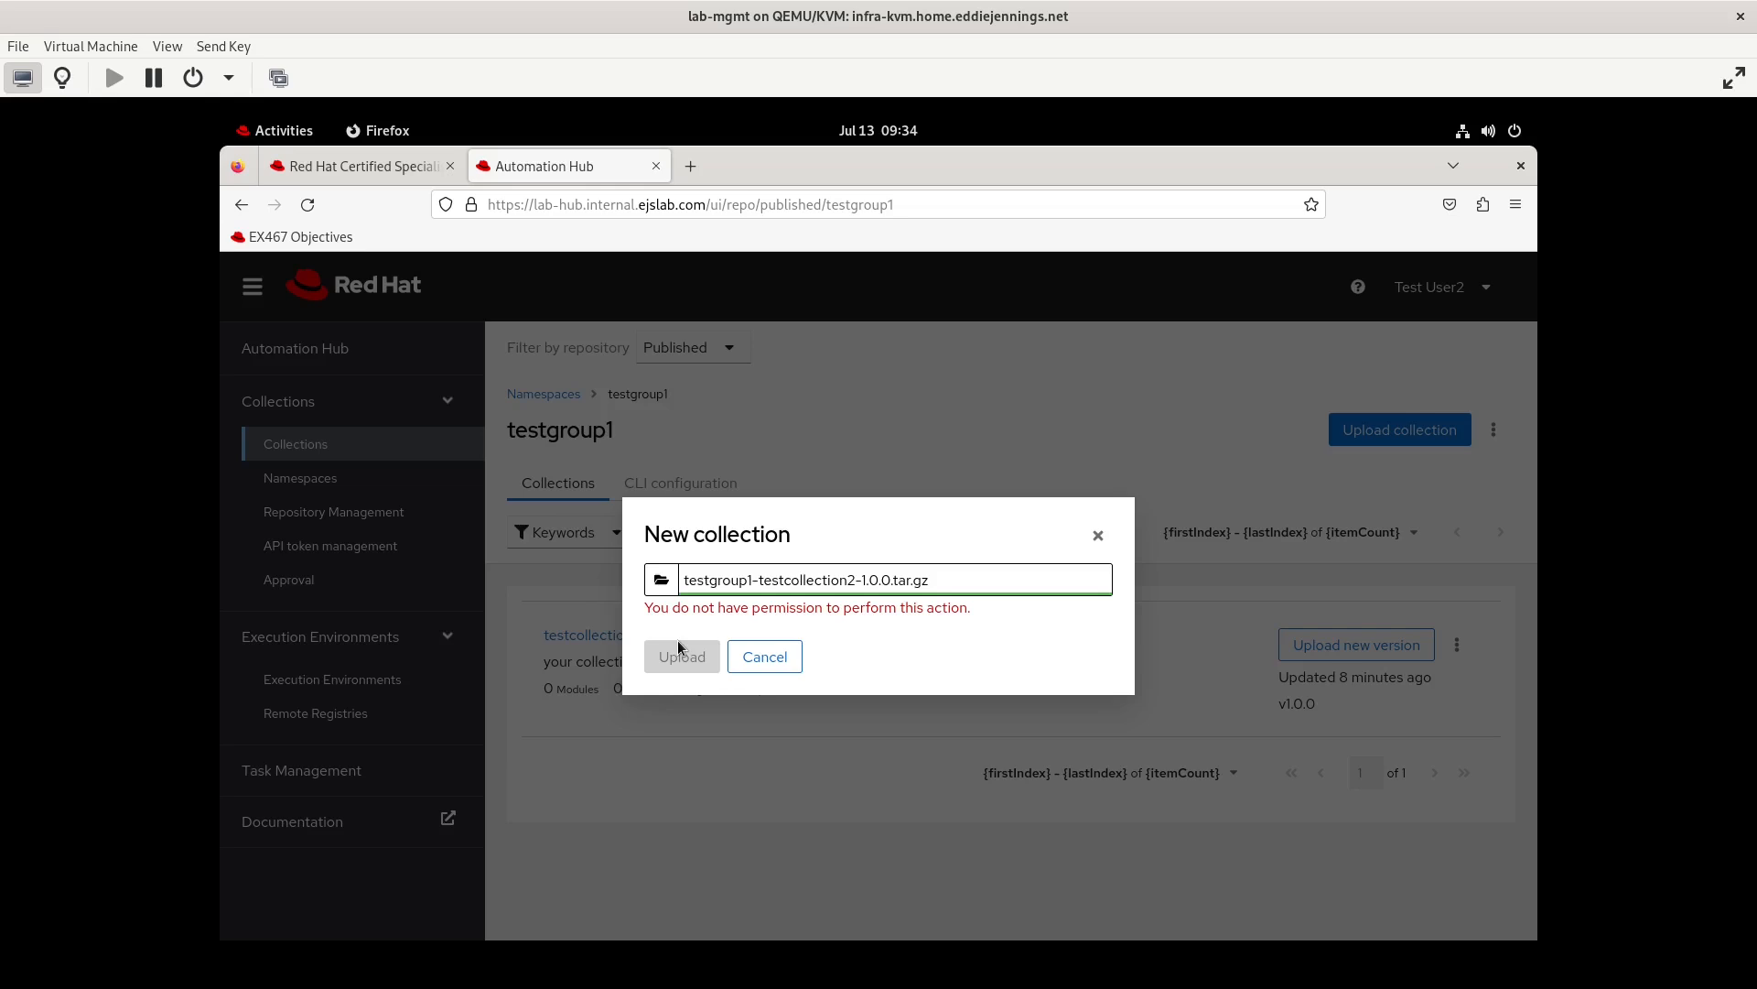
{"action": "left_click", "coordinate": [756, 656]}
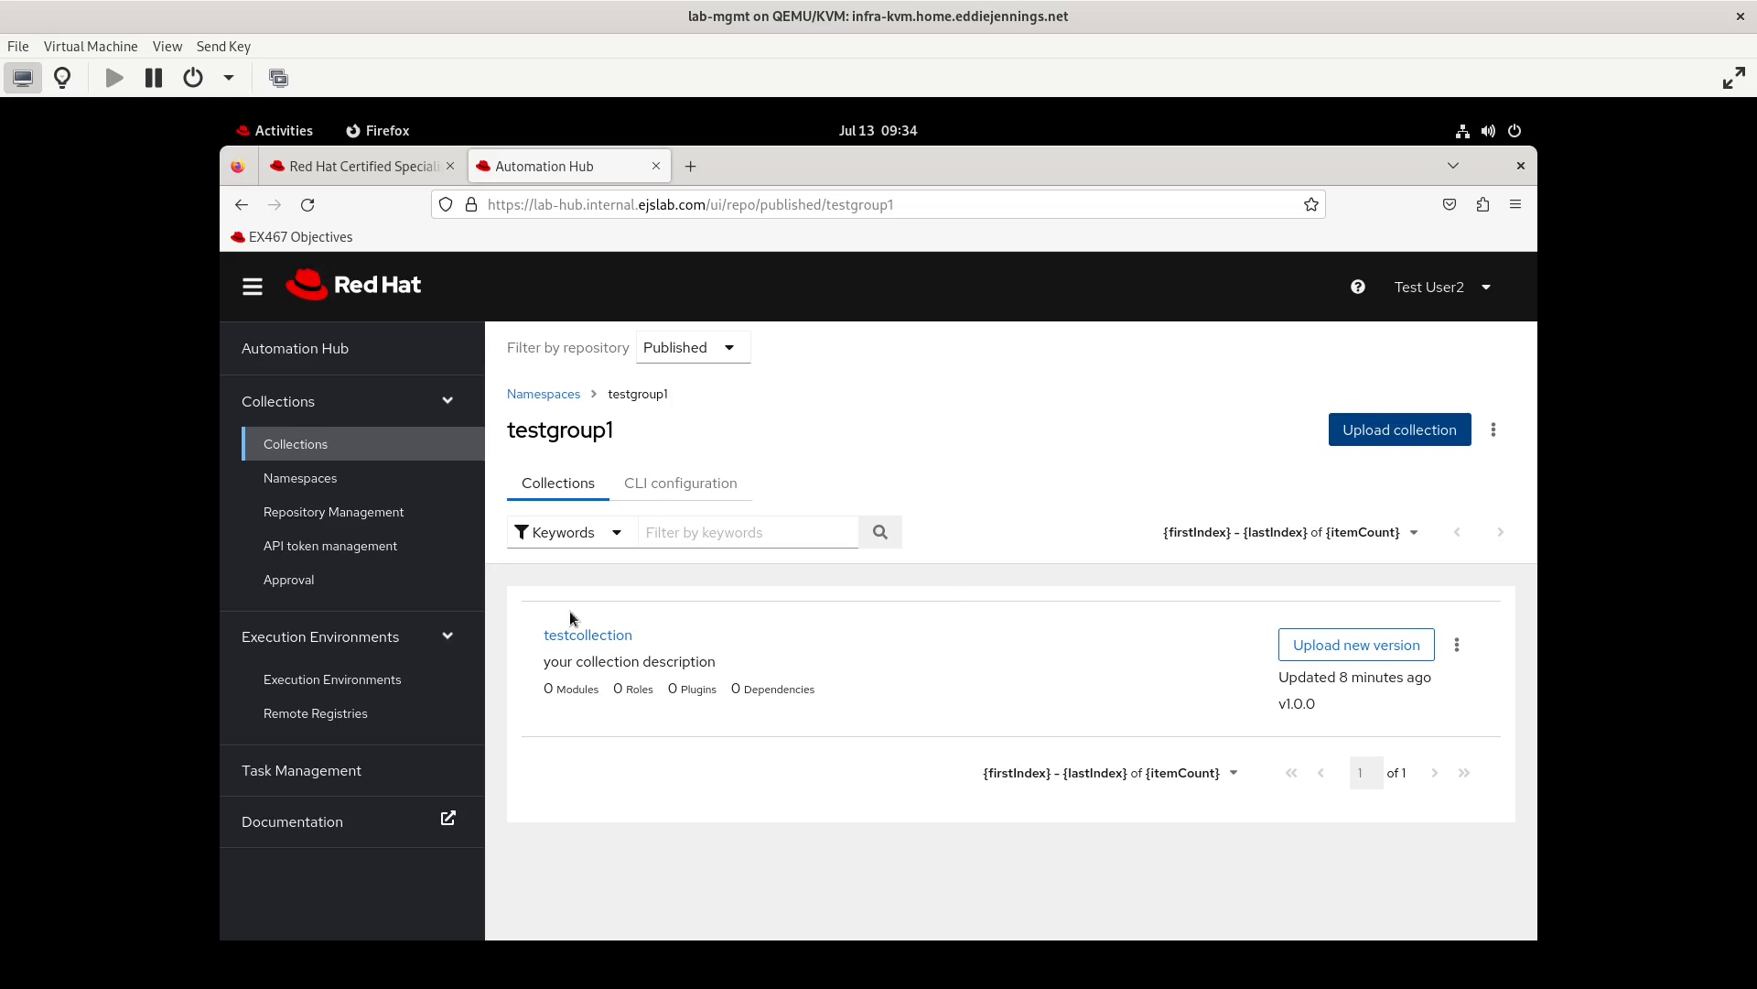
Log out of testuser2 and log in as admin with the account password
{"action": "left_click", "coordinate": [1480, 286]}
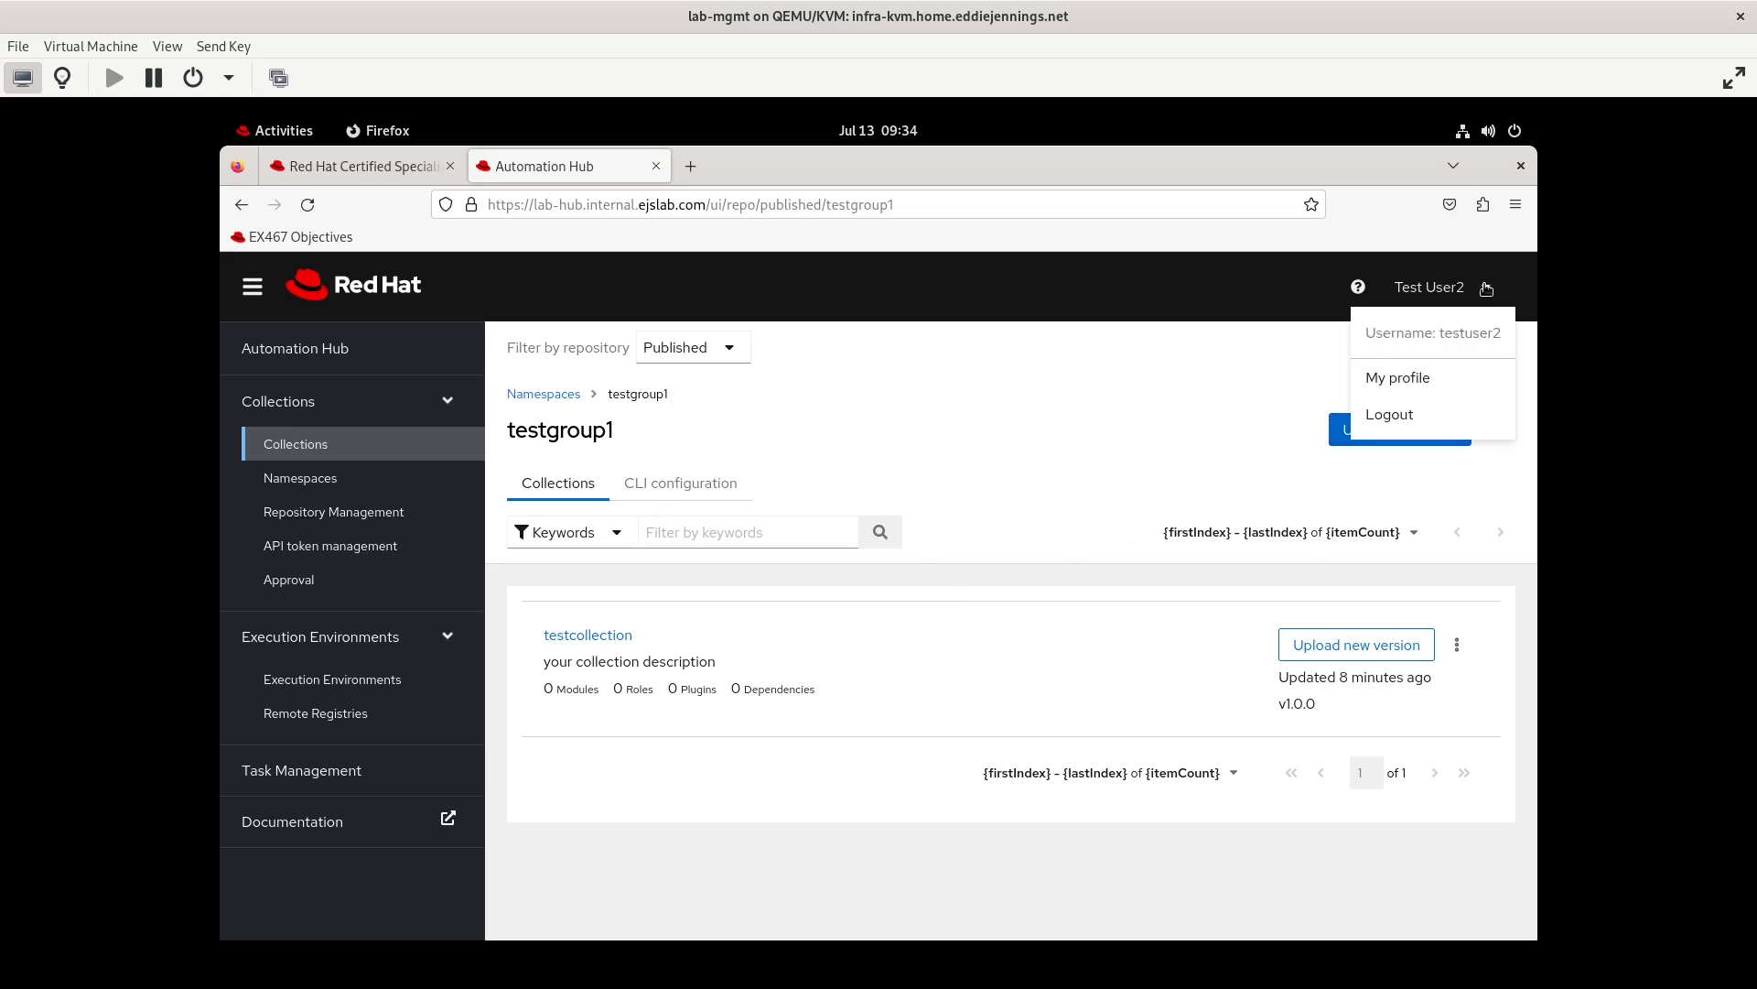
{"action": "left_click", "coordinate": [1407, 415]}
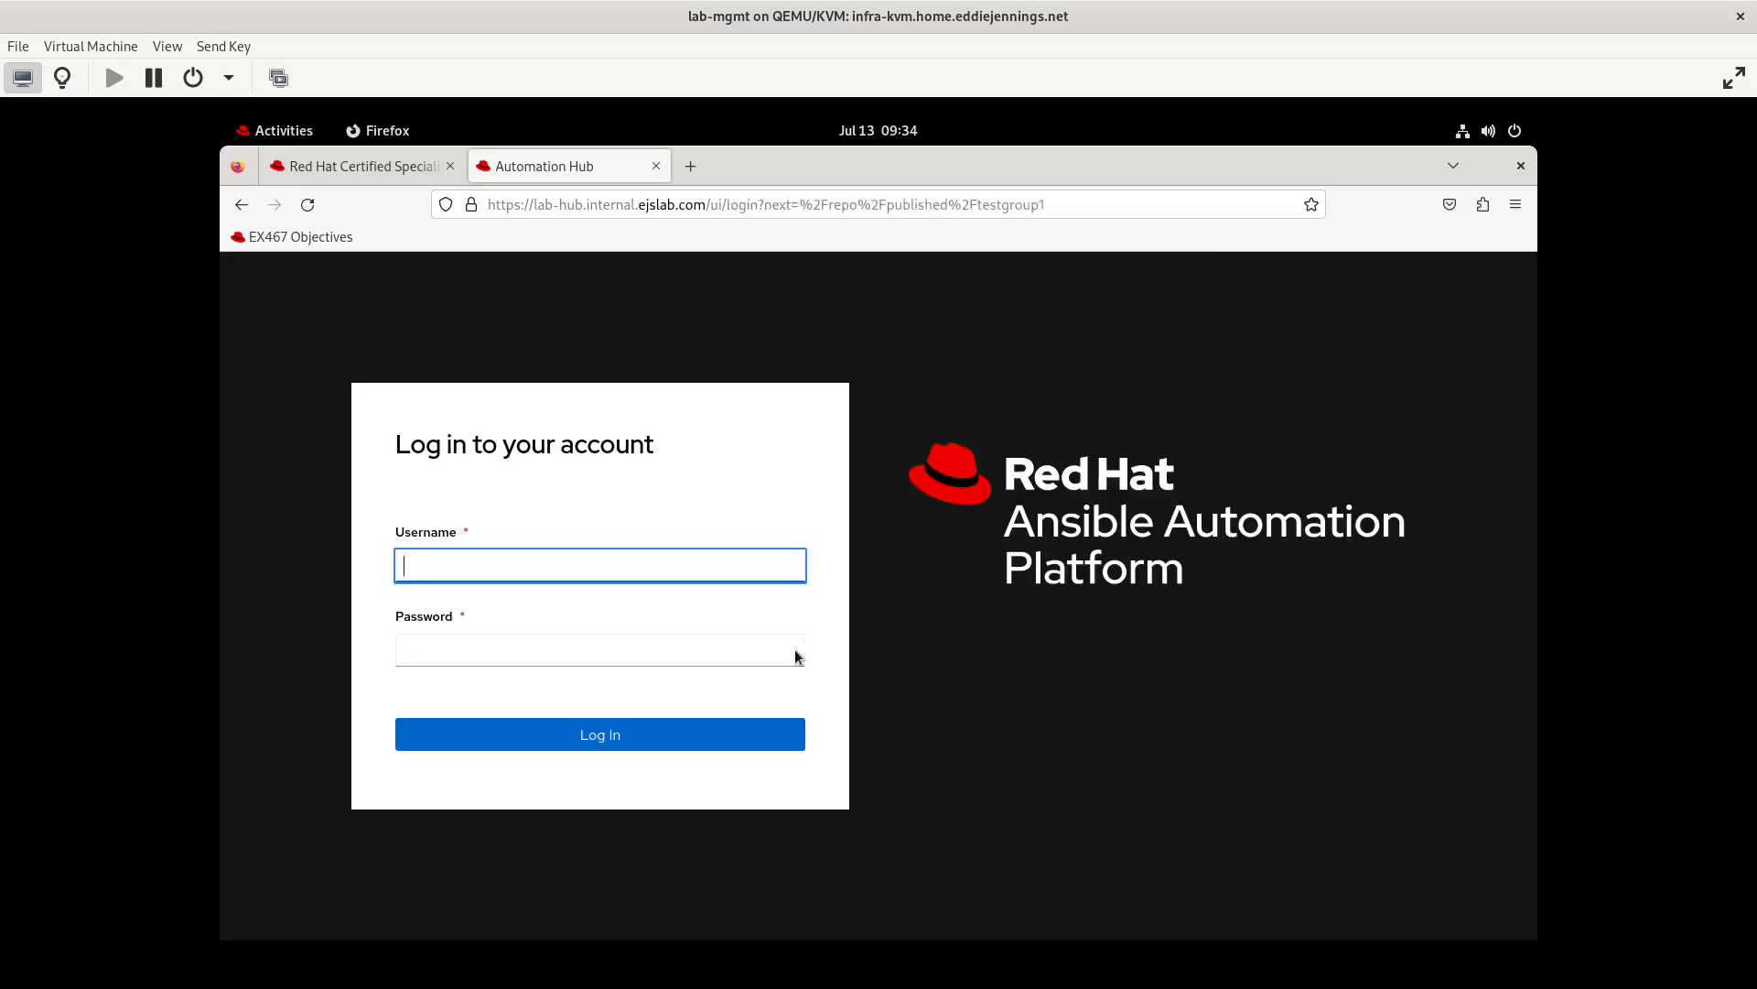
{"action": "type", "text": "admin"}
{"action": "key", "text": "Tab"}
{"action": "type", "text": "••••••••••"}
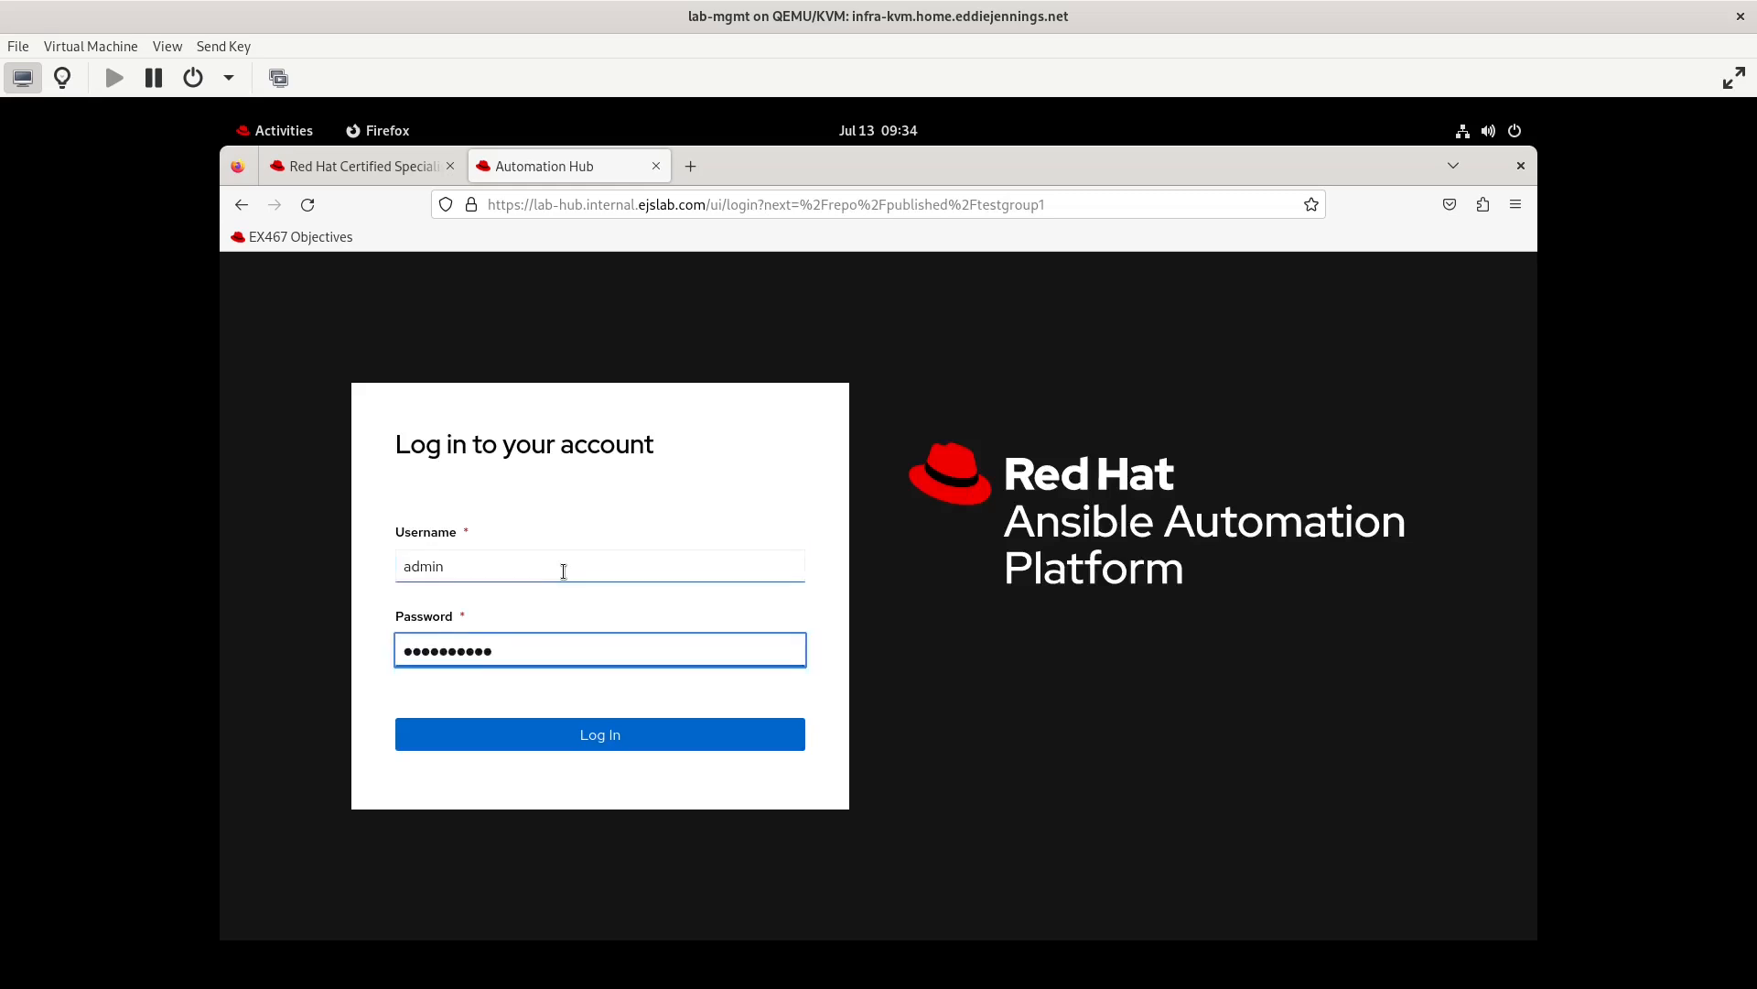
{"action": "key", "text": "Return"}
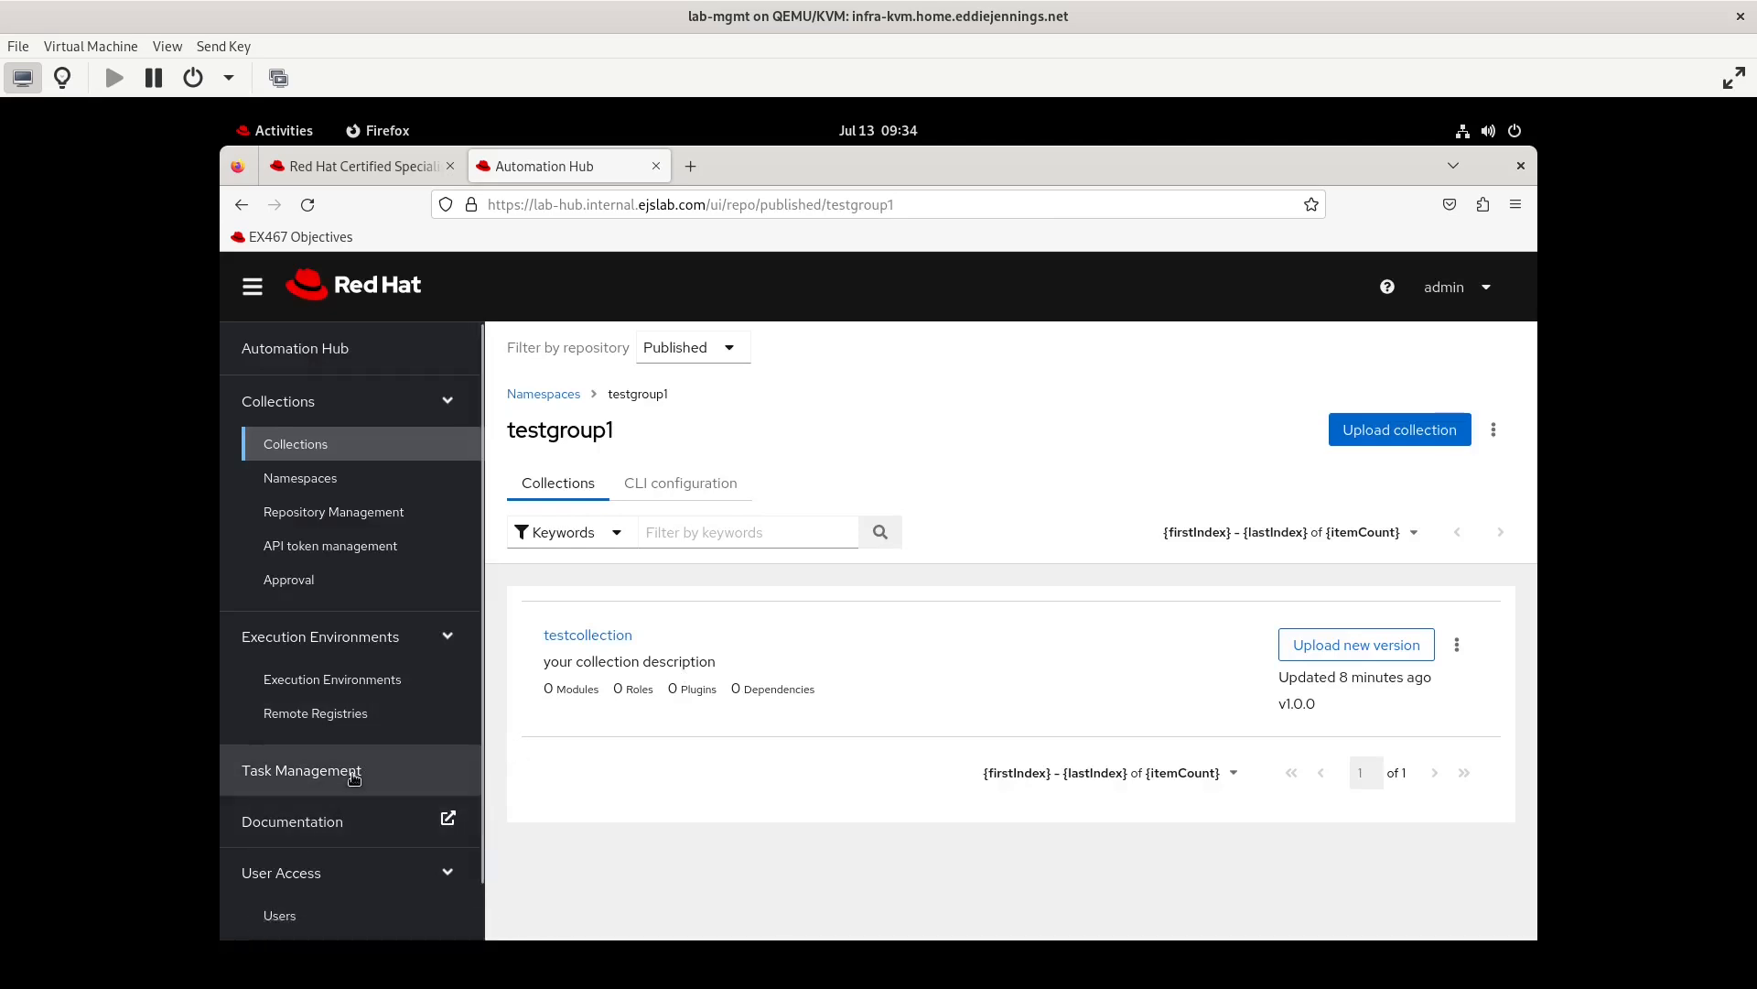
Add the Upload to namespace permission to the testgroup1 group's Collection Namespaces and save
{"action": "scroll", "coordinate": [353, 776], "scroll_direction": "down", "scroll_amount": 1}
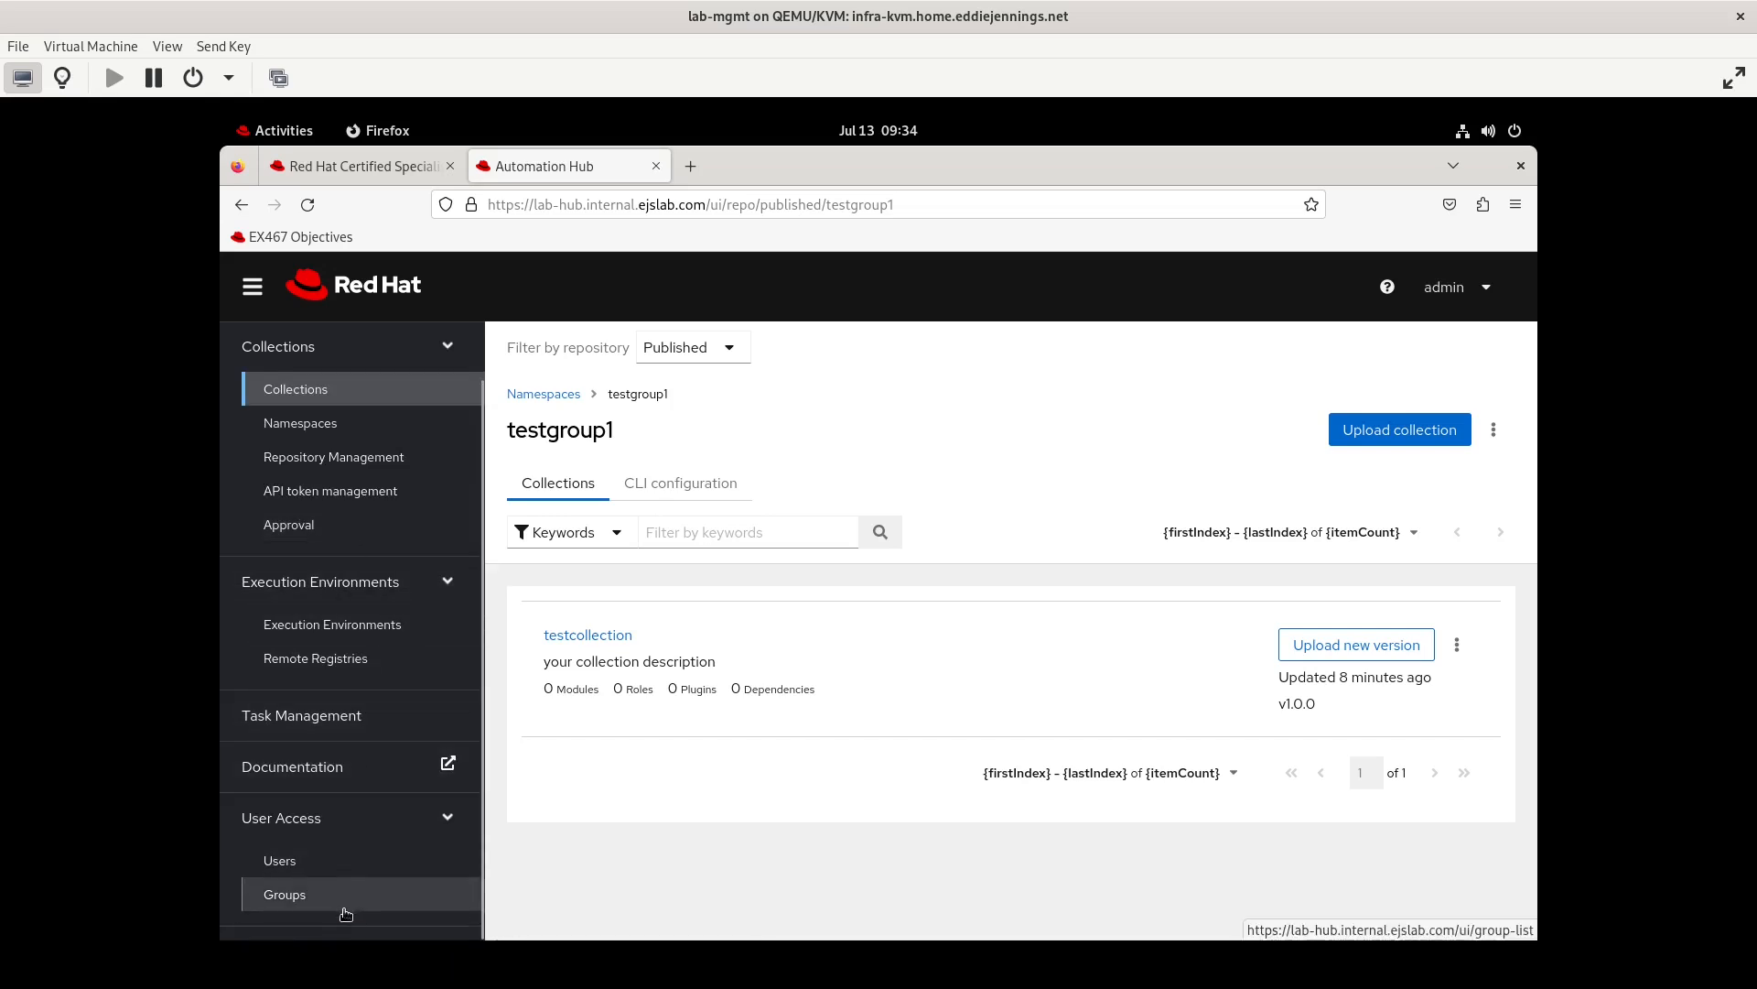
{"action": "left_click", "coordinate": [316, 902]}
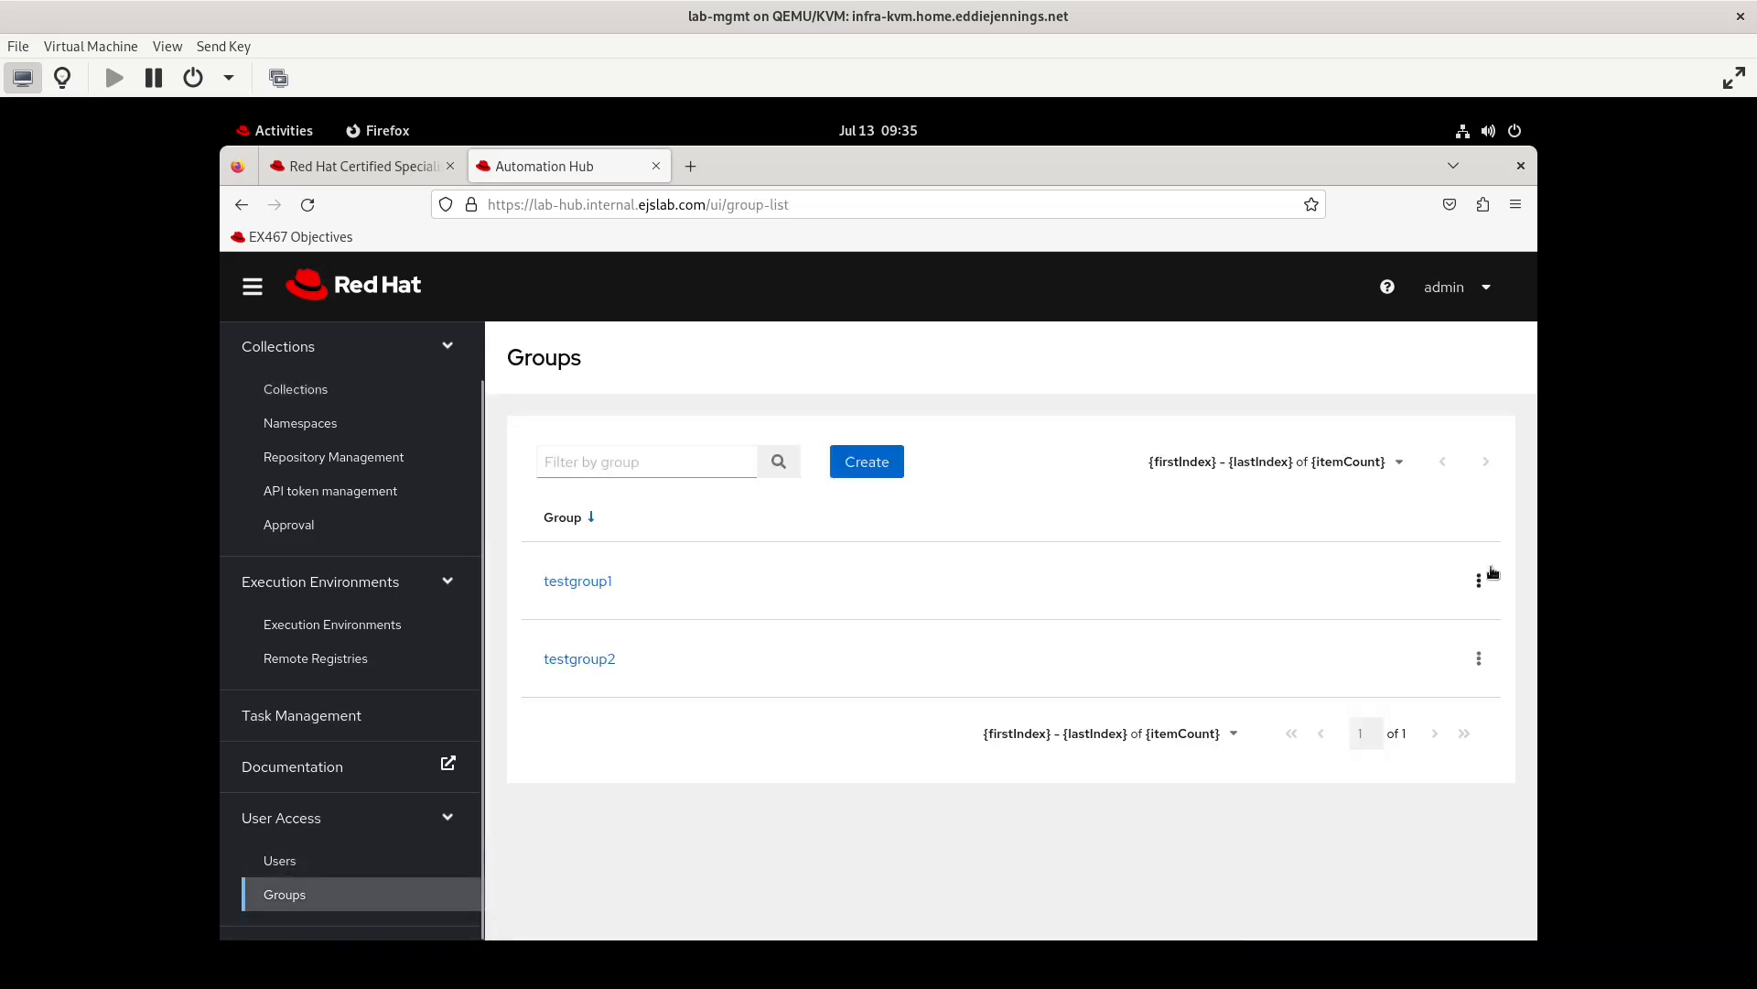
{"action": "left_click", "coordinate": [1479, 581]}
{"action": "left_click", "coordinate": [1457, 624]}
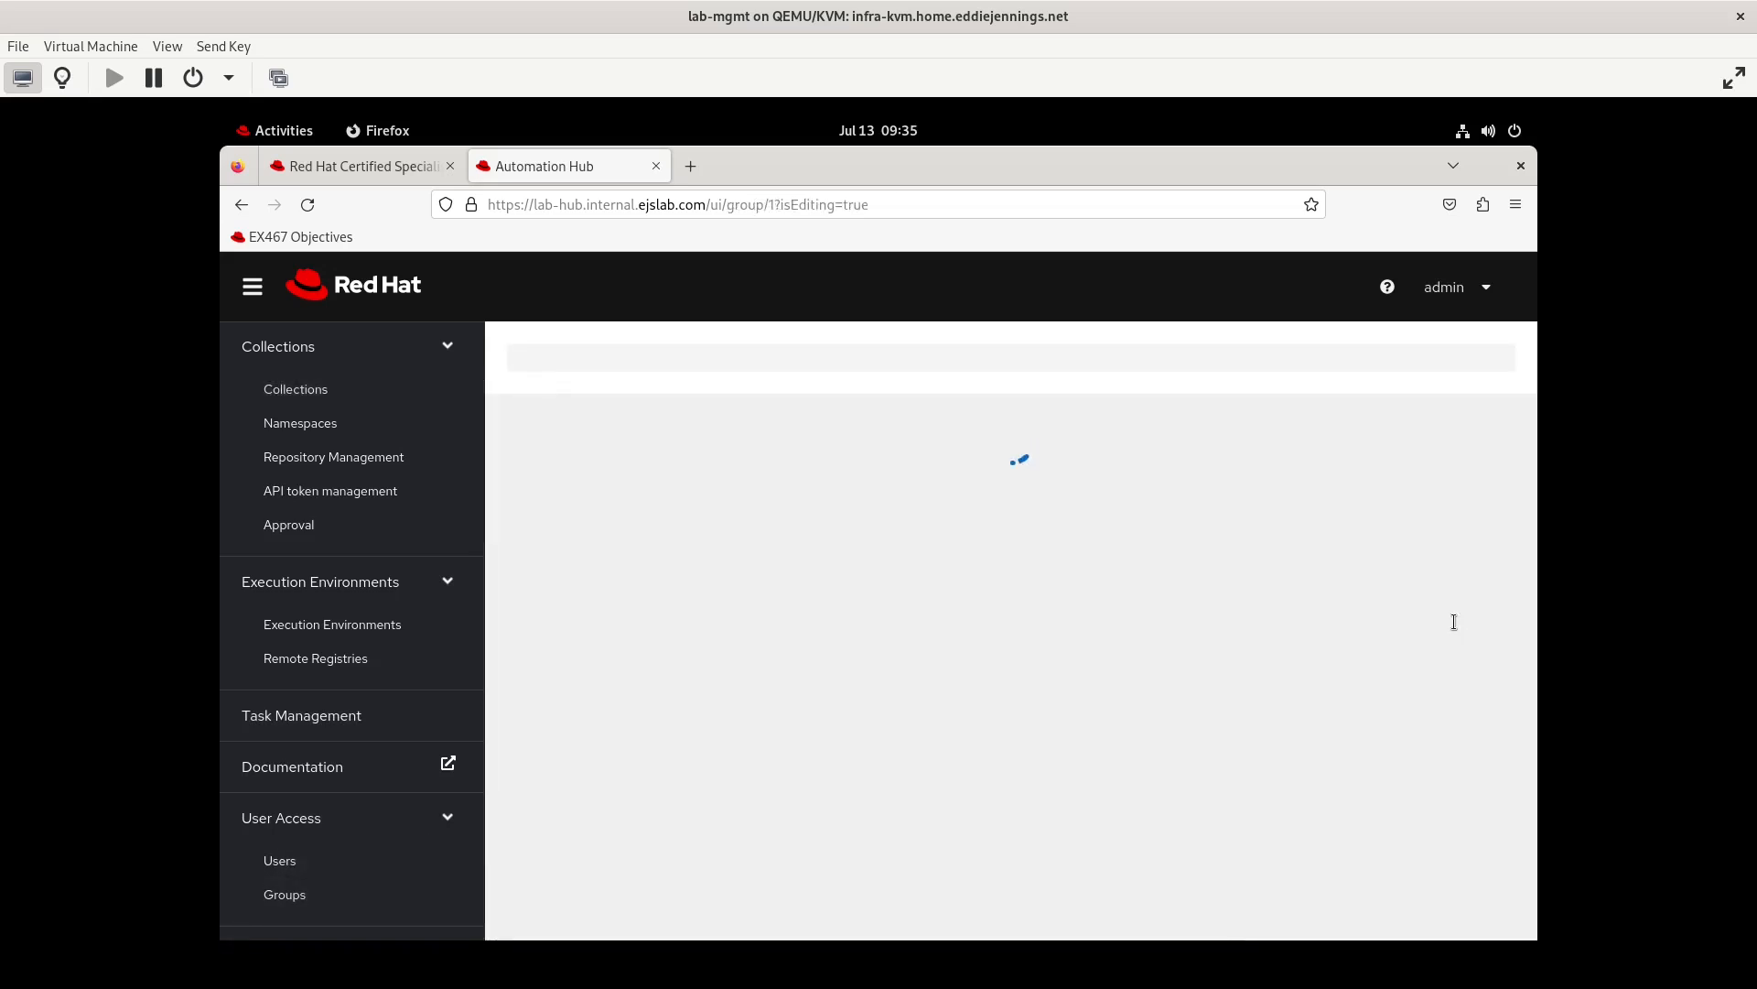
{"action": "left_click", "coordinate": [1115, 520]}
{"action": "left_click", "coordinate": [886, 595]}
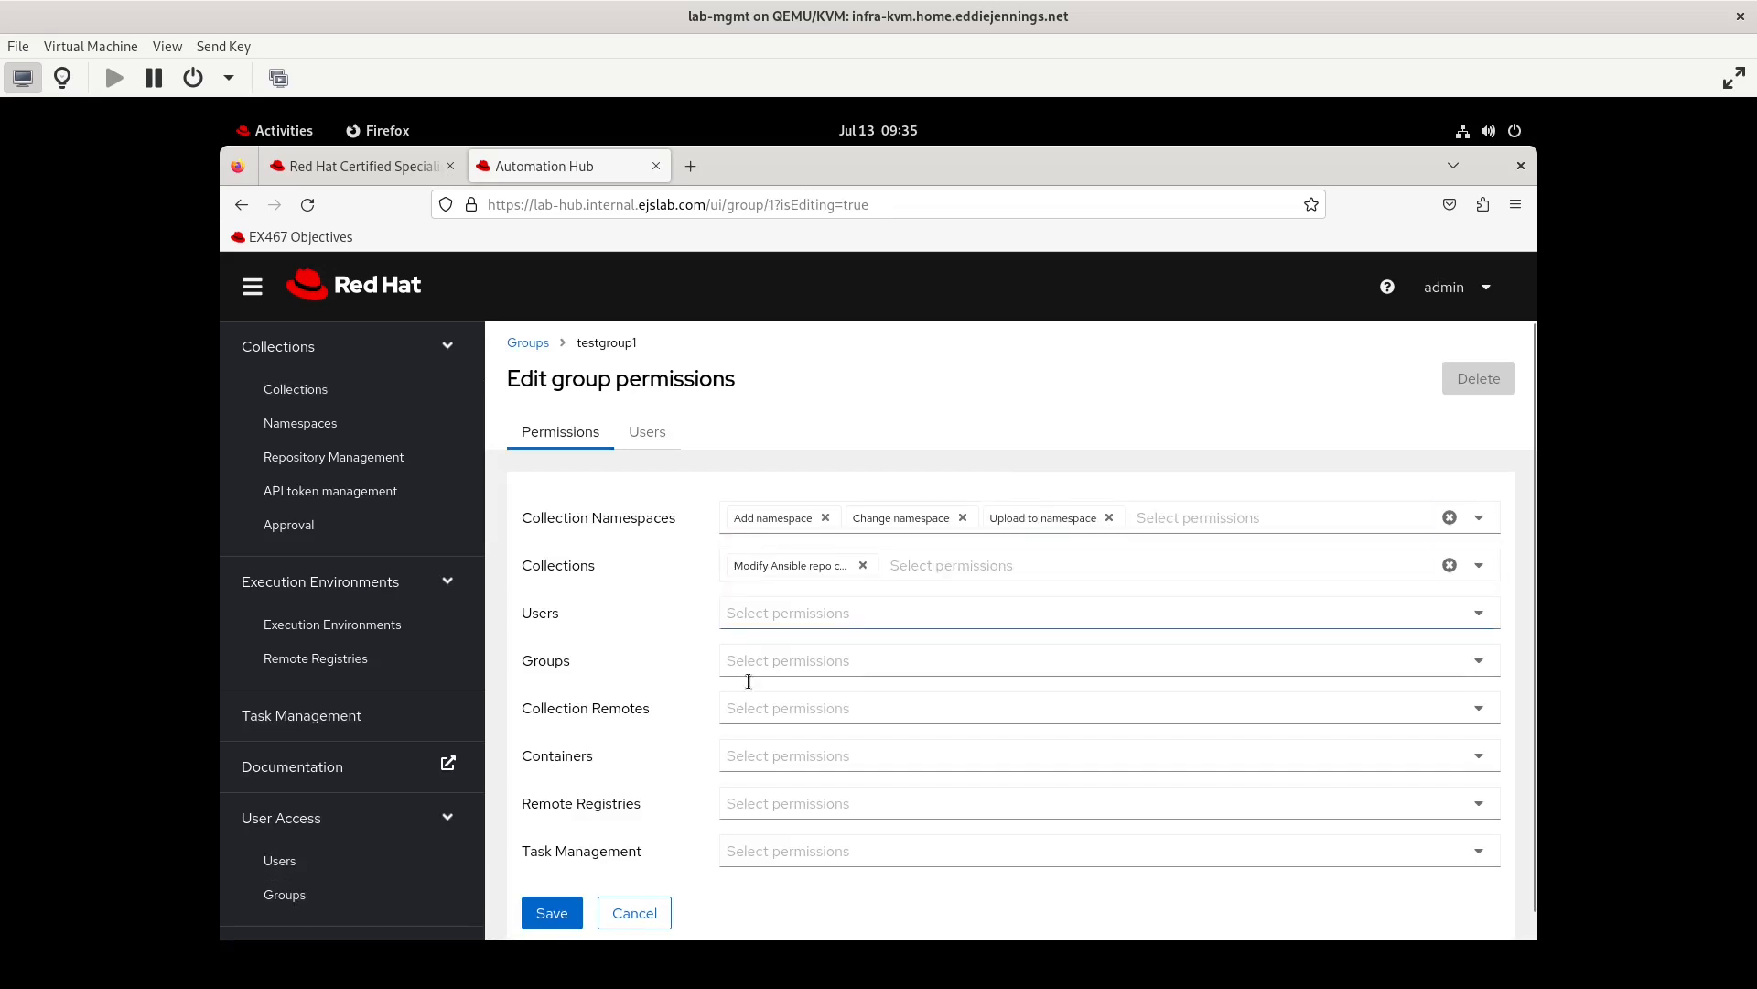
{"action": "left_click", "coordinate": [553, 915]}
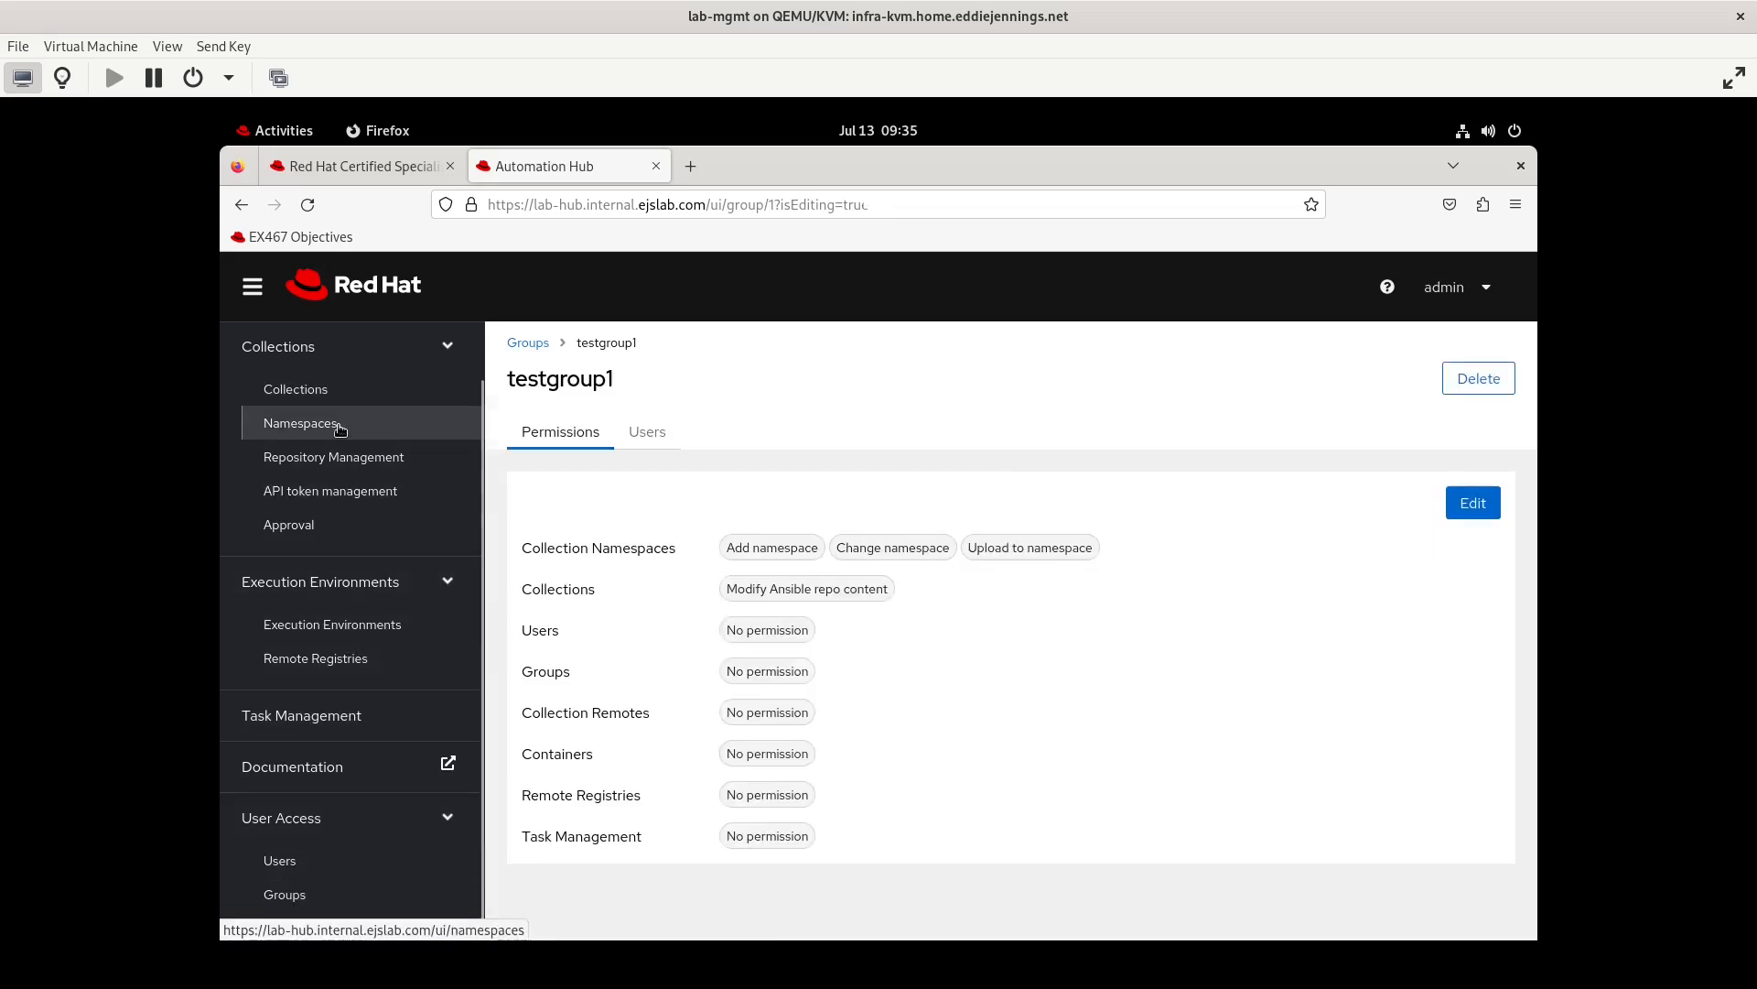
Open the testgroup1 namespace for editing and examine the permissions of its owner group
{"action": "left_click", "coordinate": [302, 423]}
{"action": "left_click", "coordinate": [631, 475]}
{"action": "type", "text": "testgroup1"}
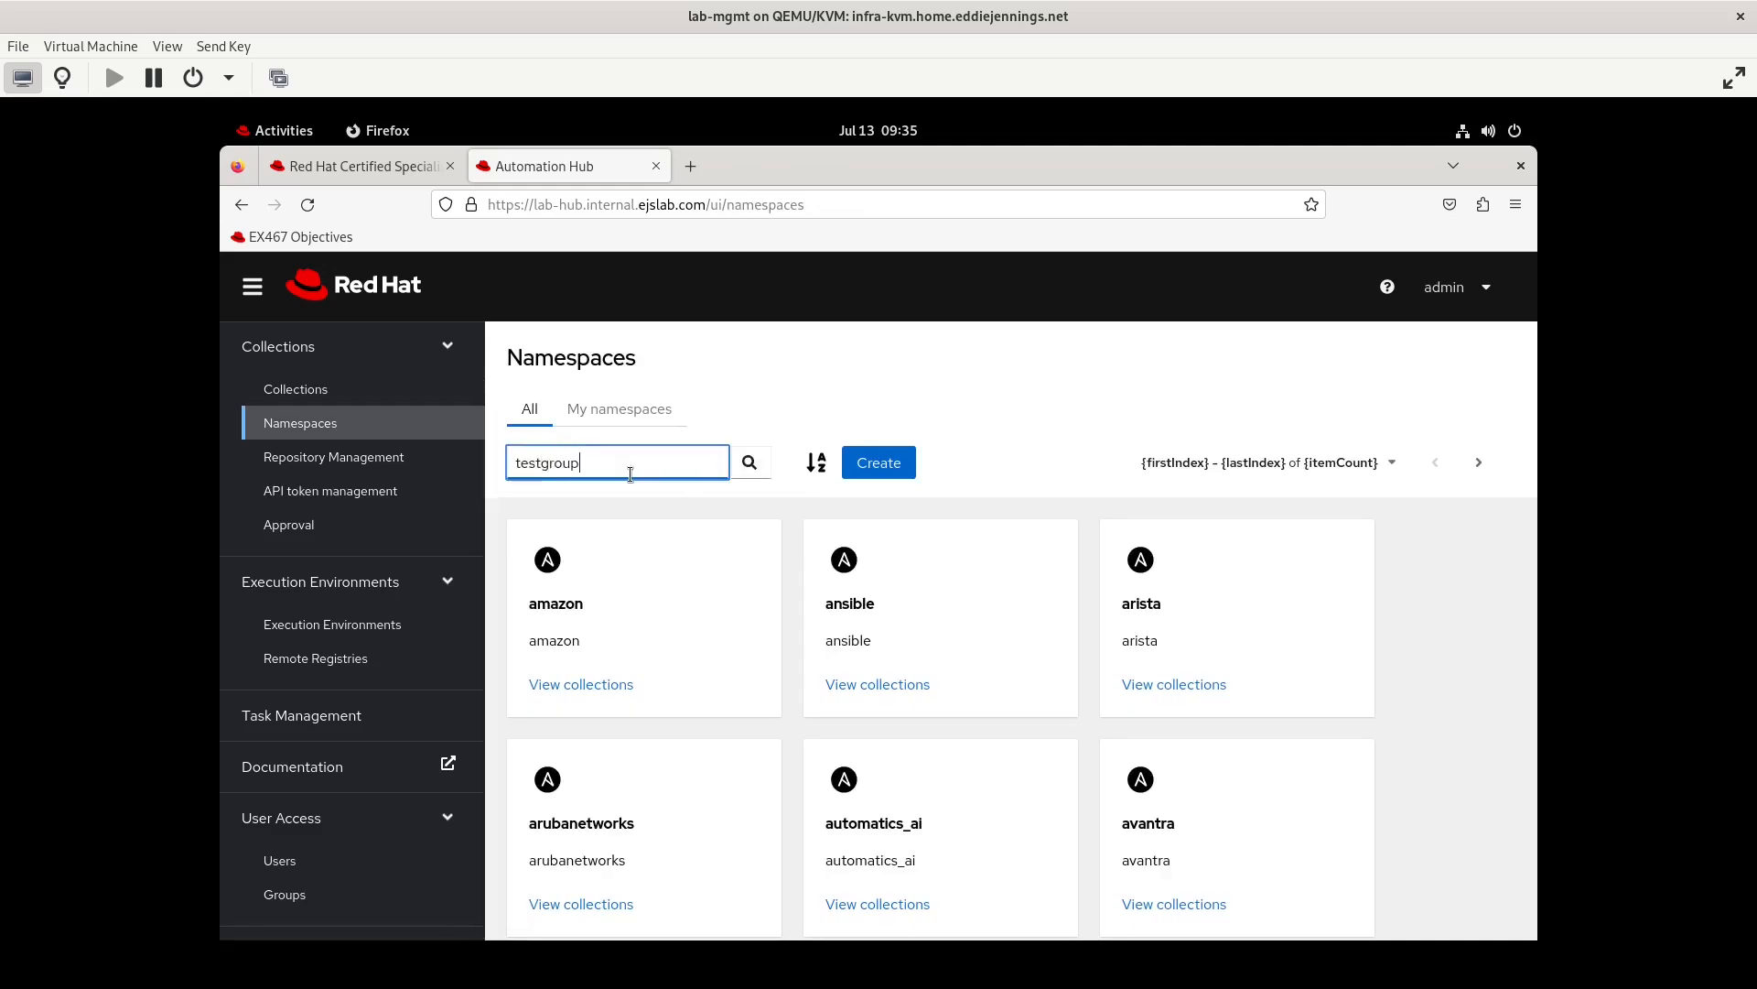
{"action": "key", "text": "Return"}
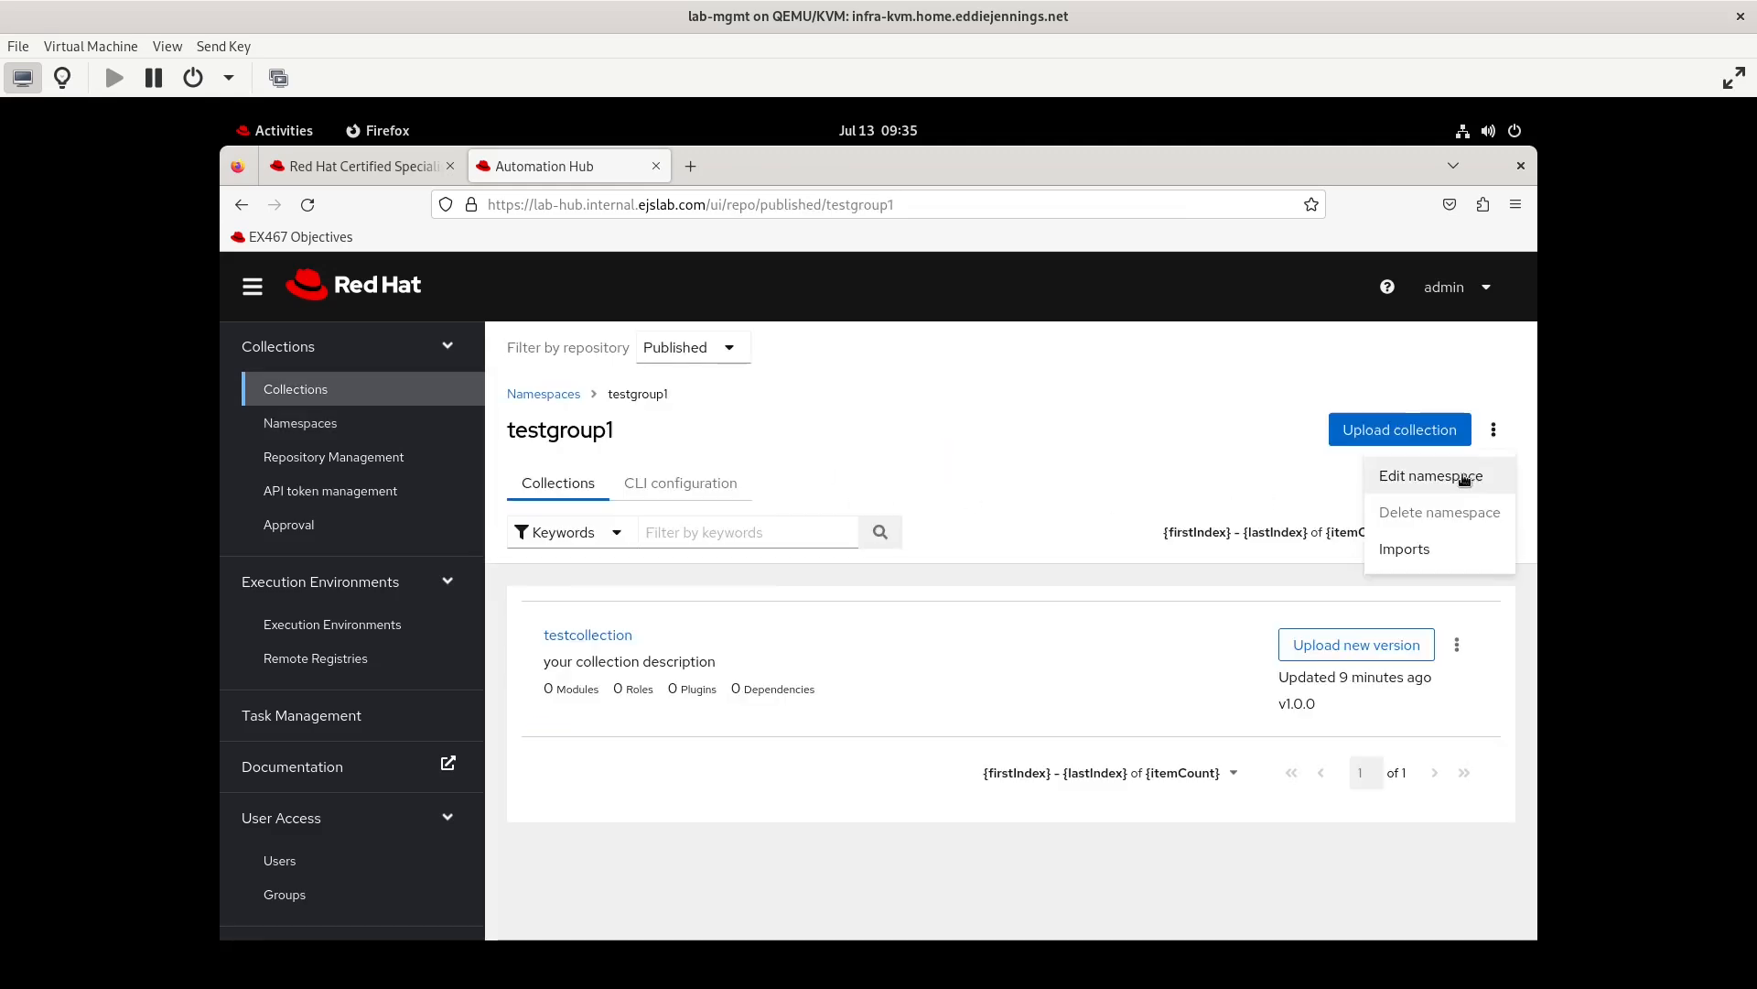
{"action": "left_click", "coordinate": [1463, 476]}
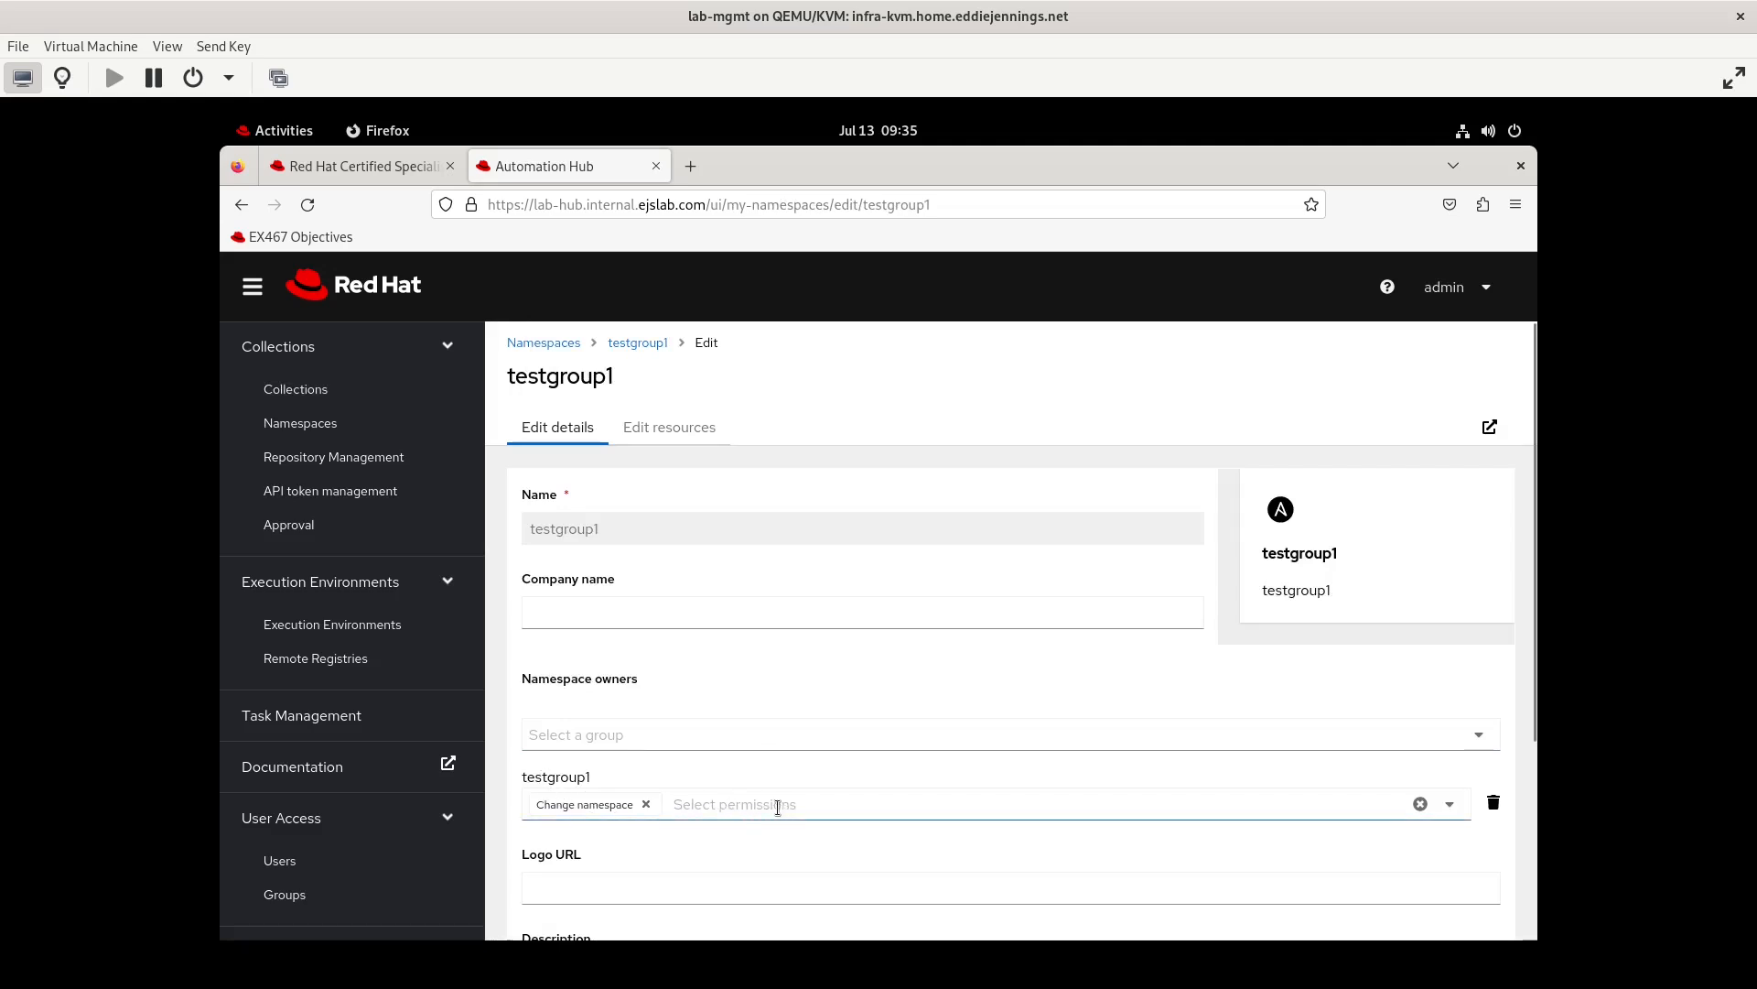
{"action": "scroll", "coordinate": [777, 806], "scroll_direction": "down", "scroll_amount": 3}
{"action": "scroll", "coordinate": [777, 805], "scroll_direction": "up", "scroll_amount": 3}
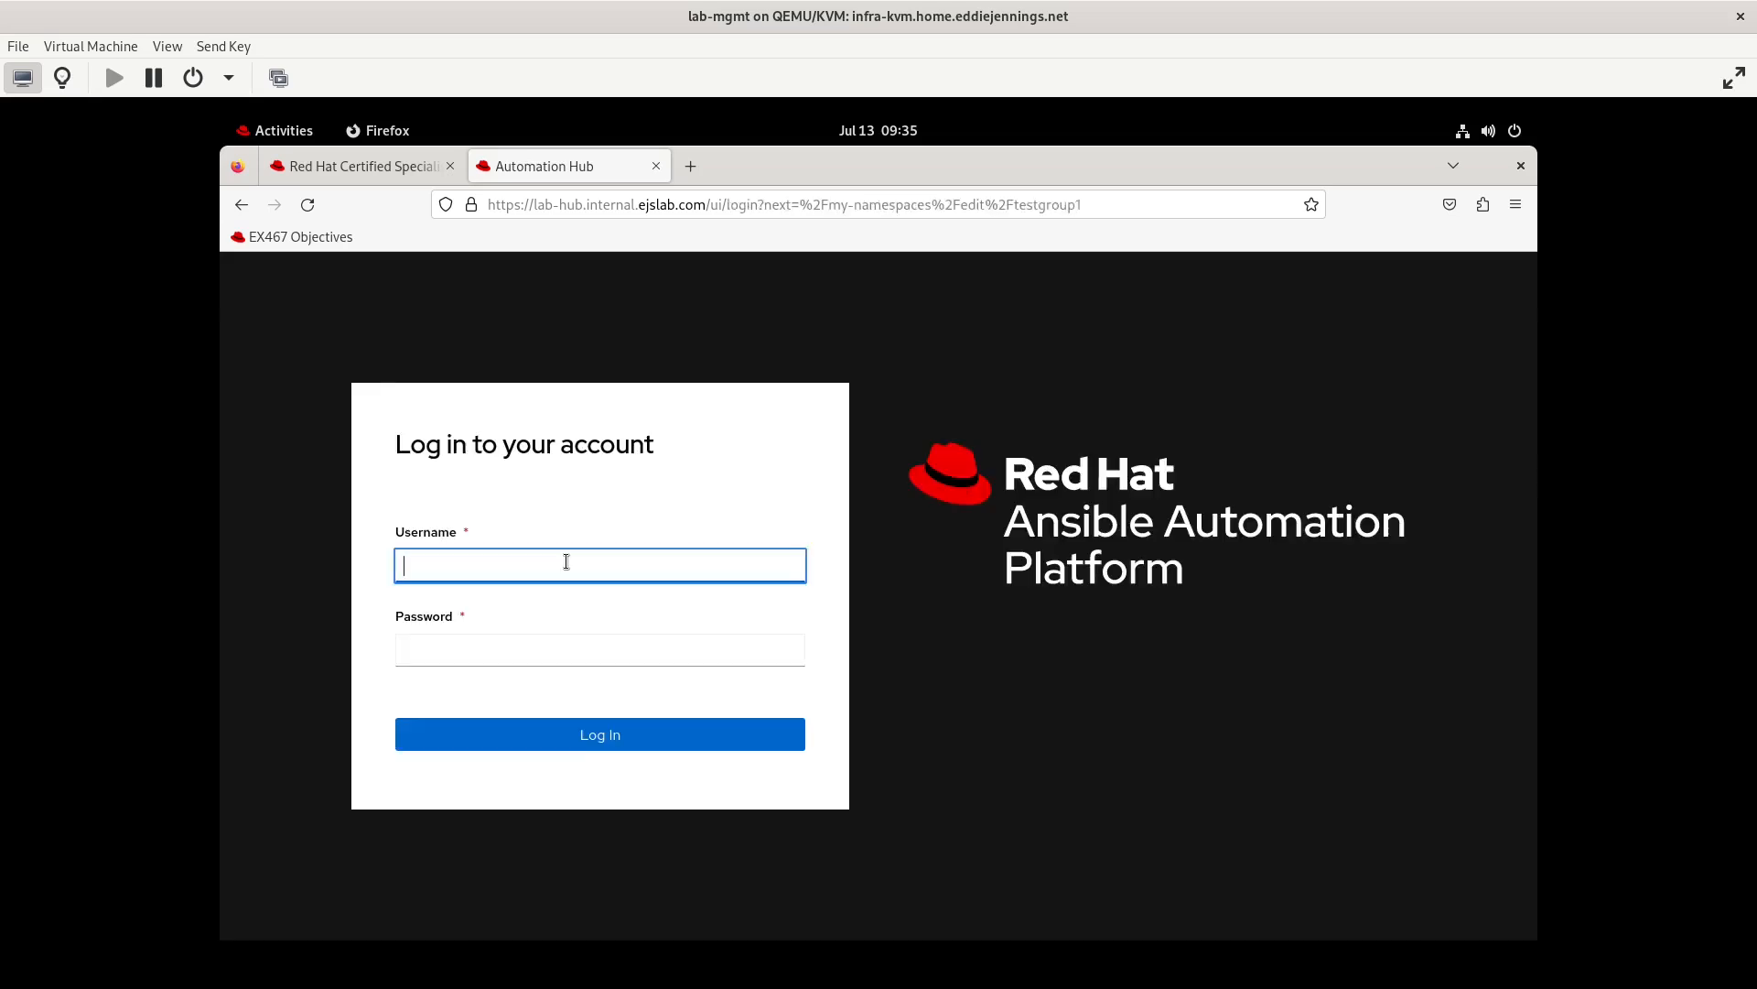
Log in as testuser2, filter the namespaces by testgroup1 and open that namespace's collections
{"action": "type", "text": "testuser2"}
{"action": "key", "text": "Tab"}
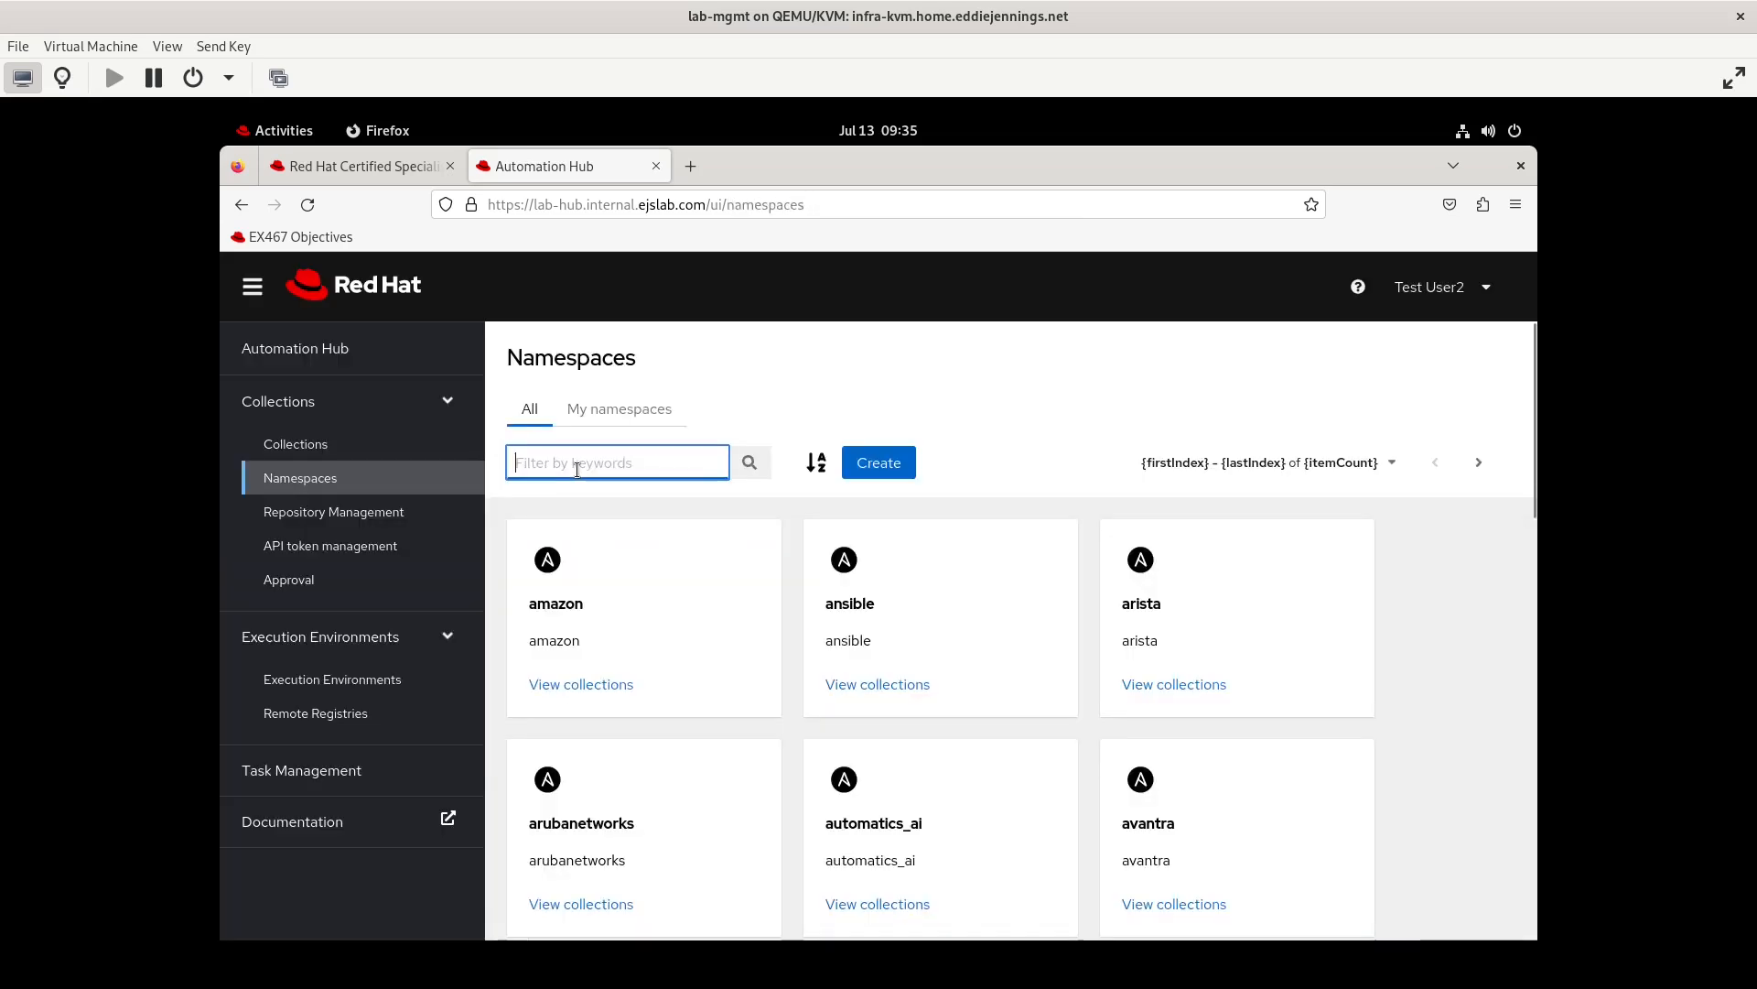
{"action": "type", "text": "testgroup1"}
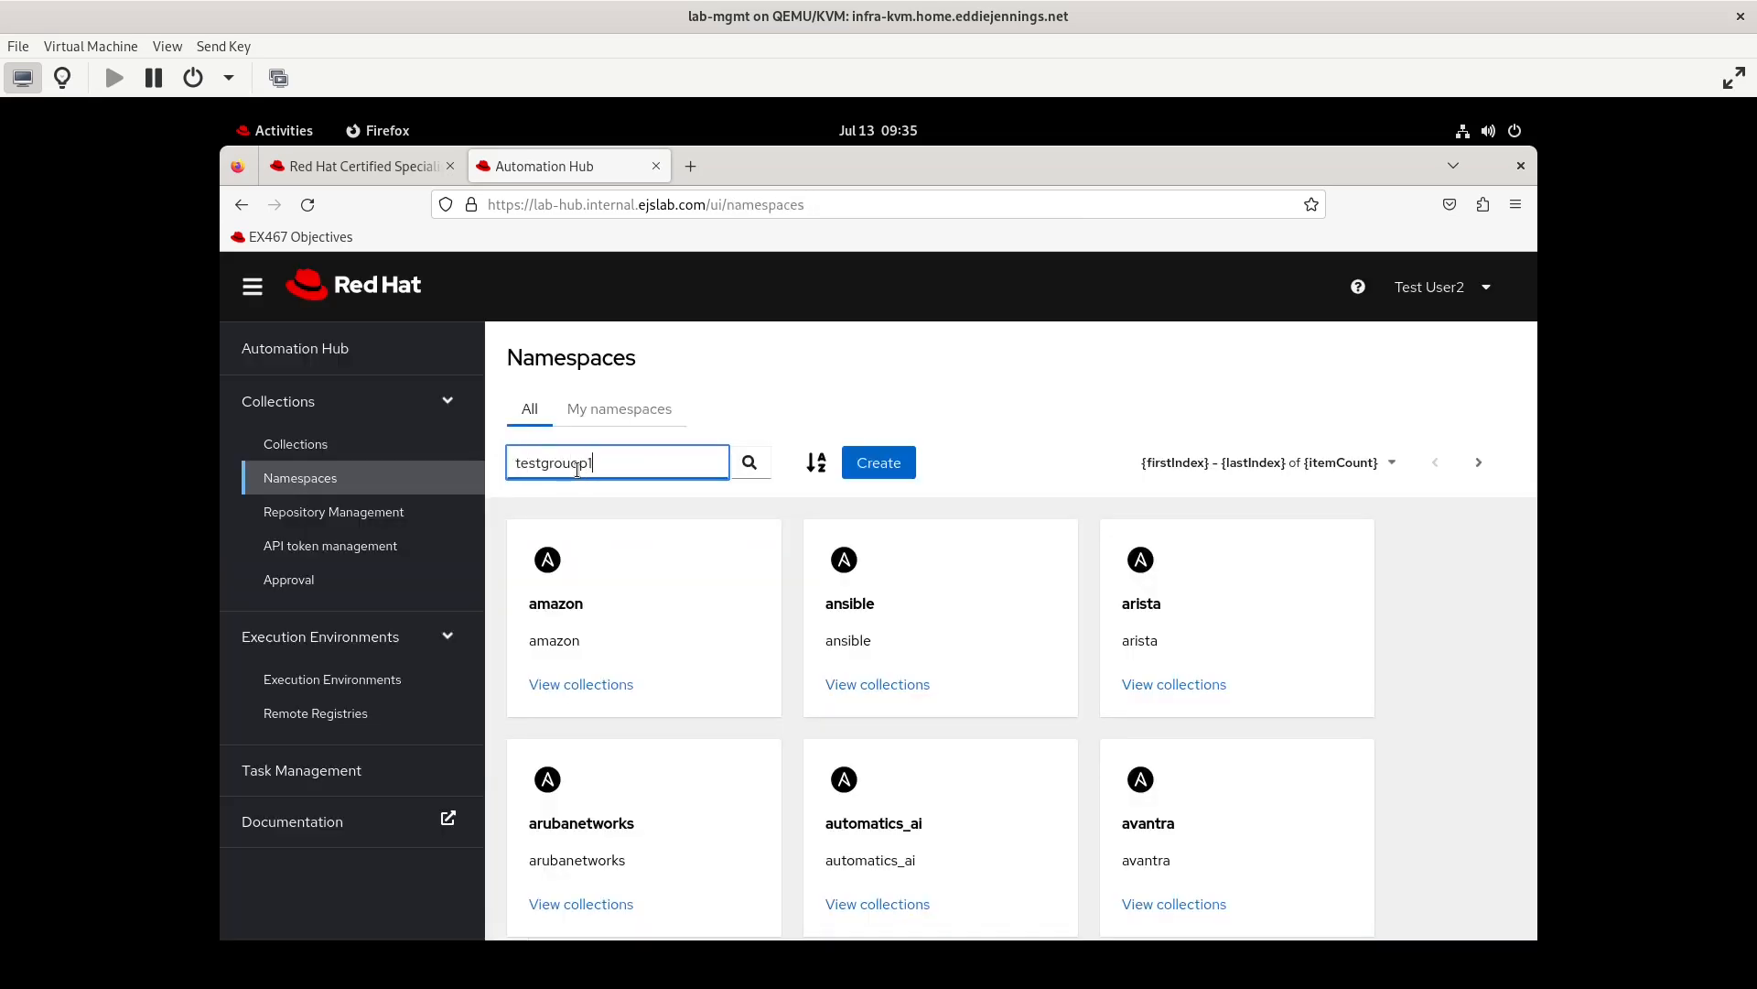
{"action": "key", "text": "Return"}
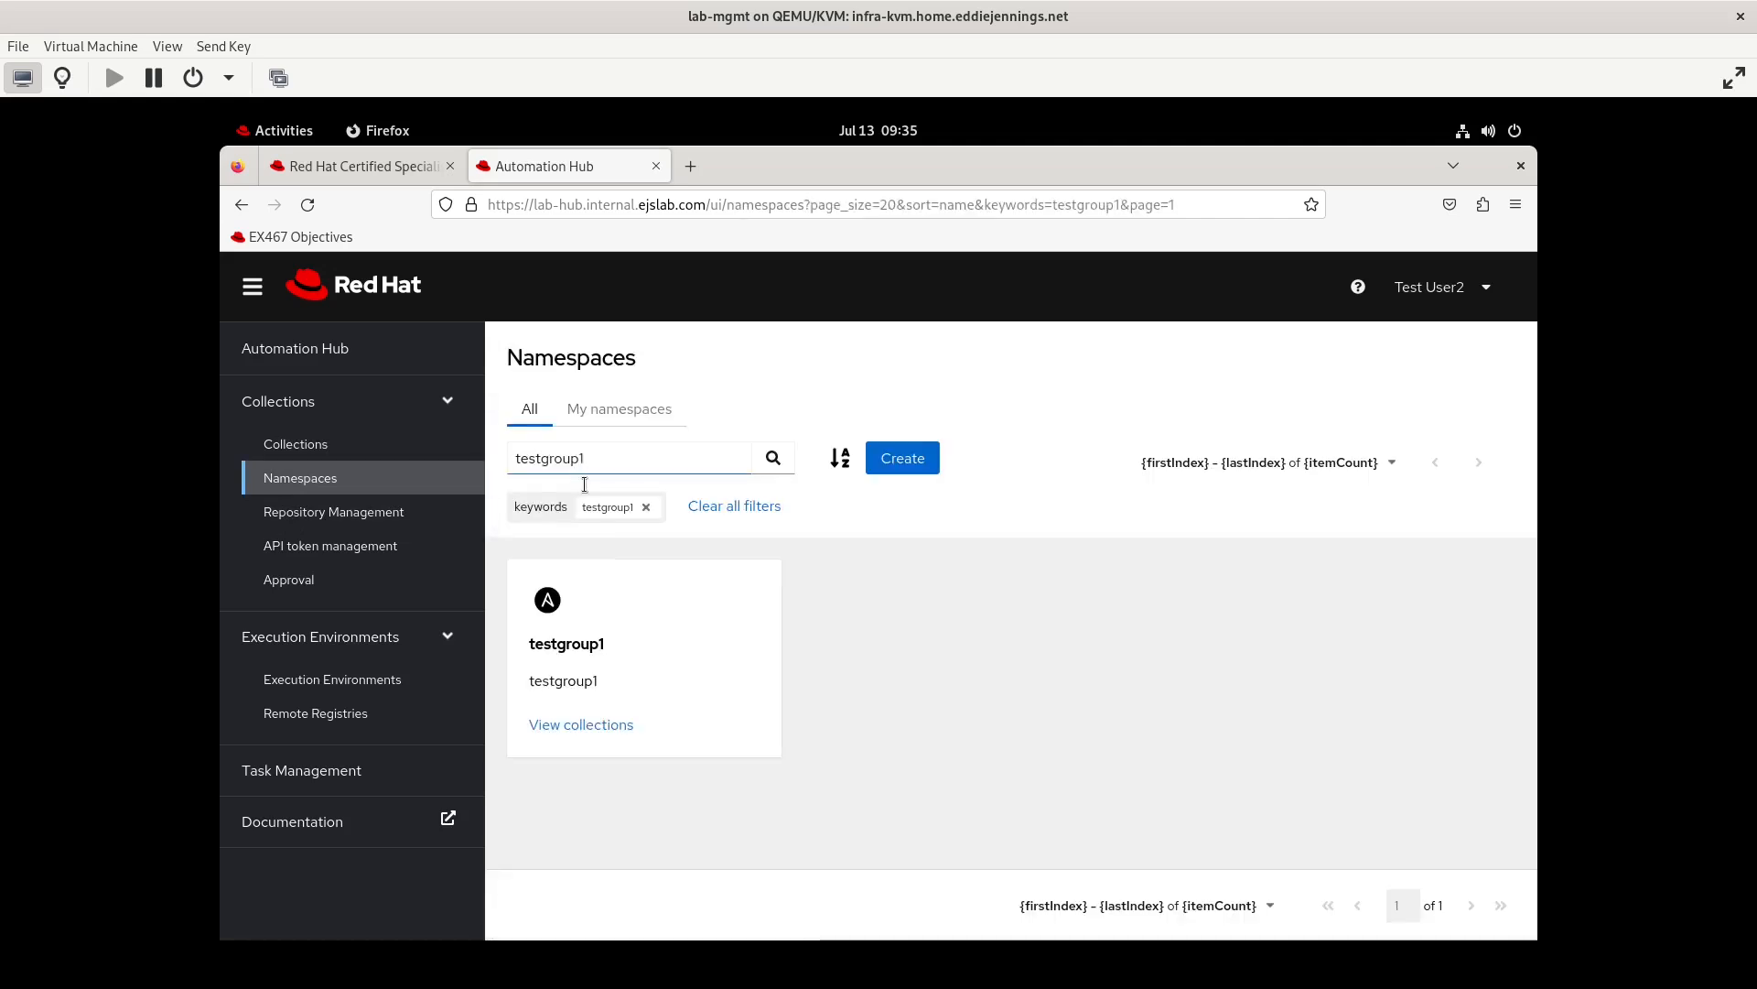
{"action": "left_click", "coordinate": [582, 724]}
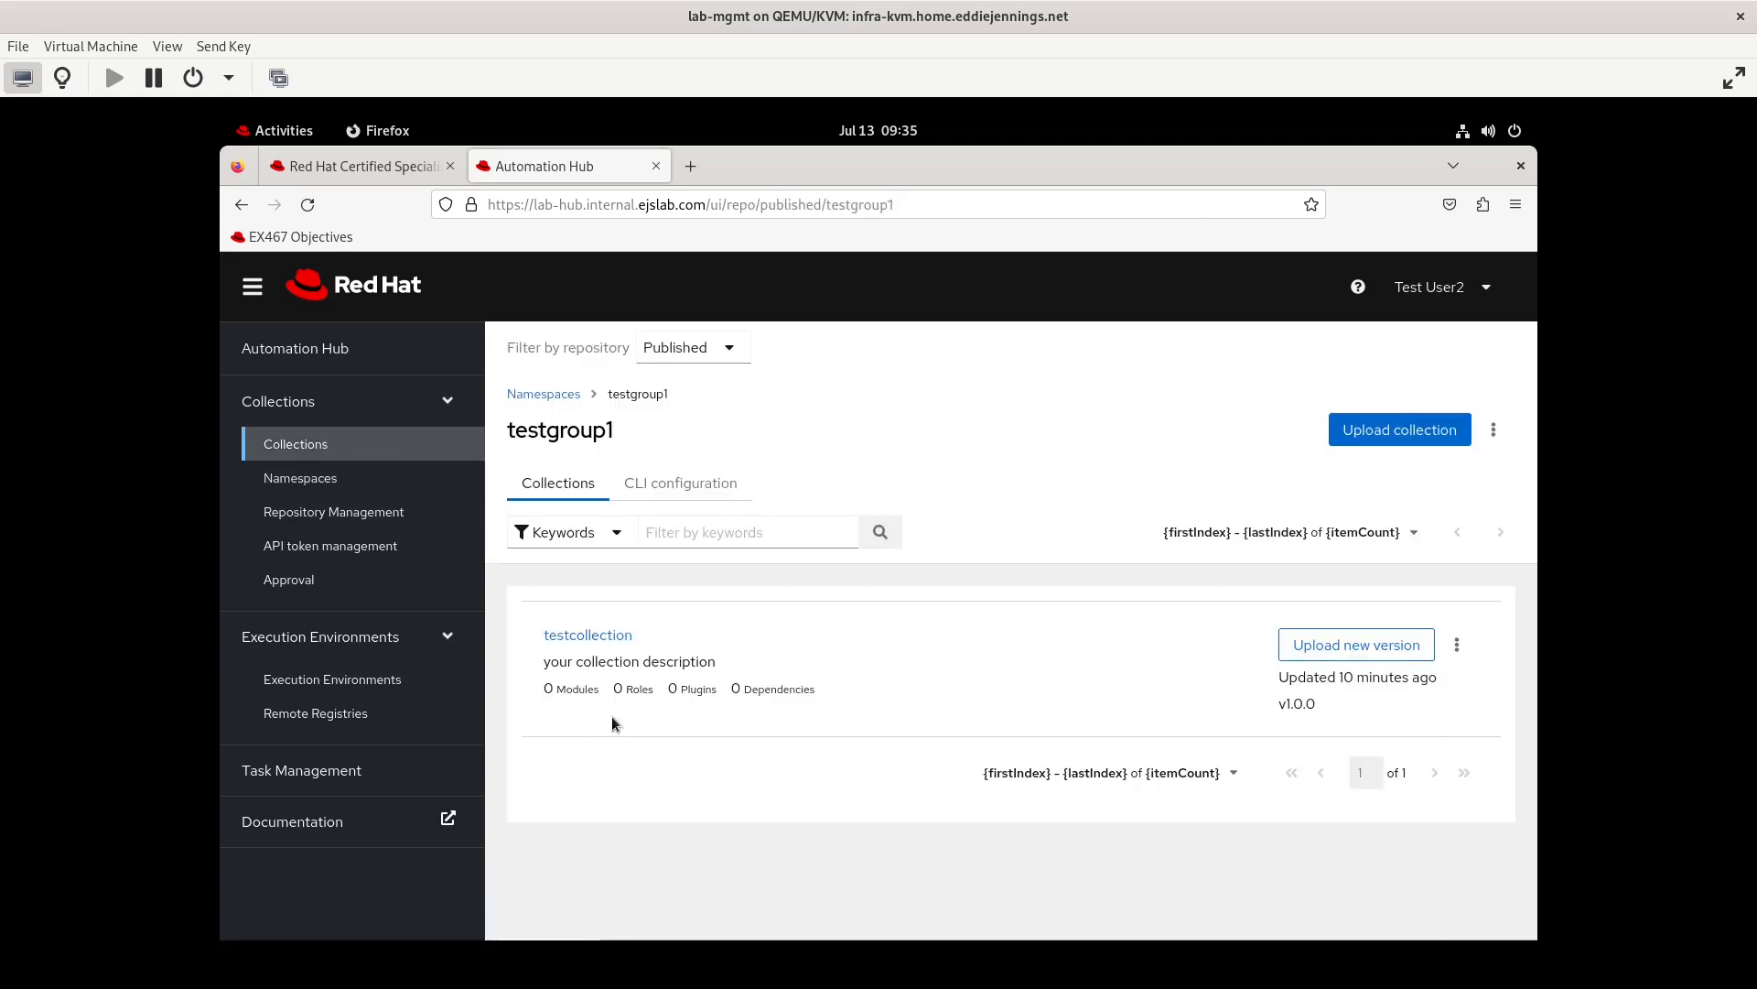
Try to upload testgroup1-testcollection2-1.0.0.tar.gz as a new collection to the testgroup1 namespace, closing the upload dialog at the end
{"action": "left_click", "coordinate": [1401, 430]}
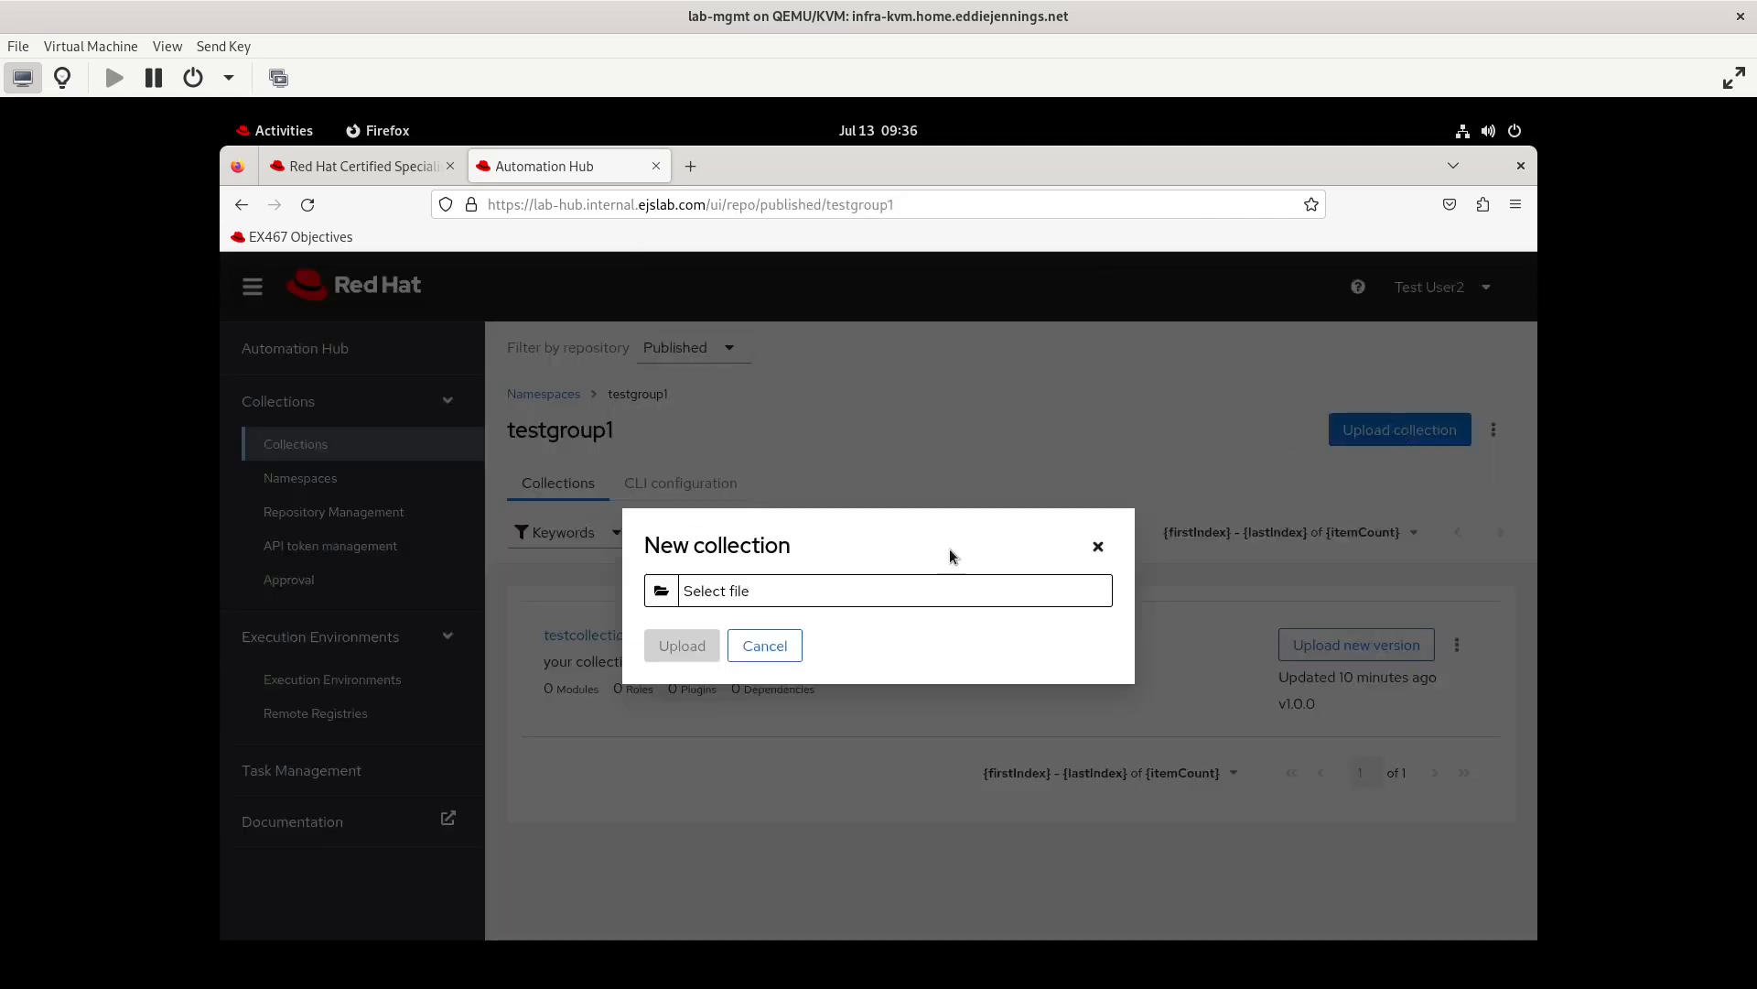
{"action": "left_click", "coordinate": [688, 588]}
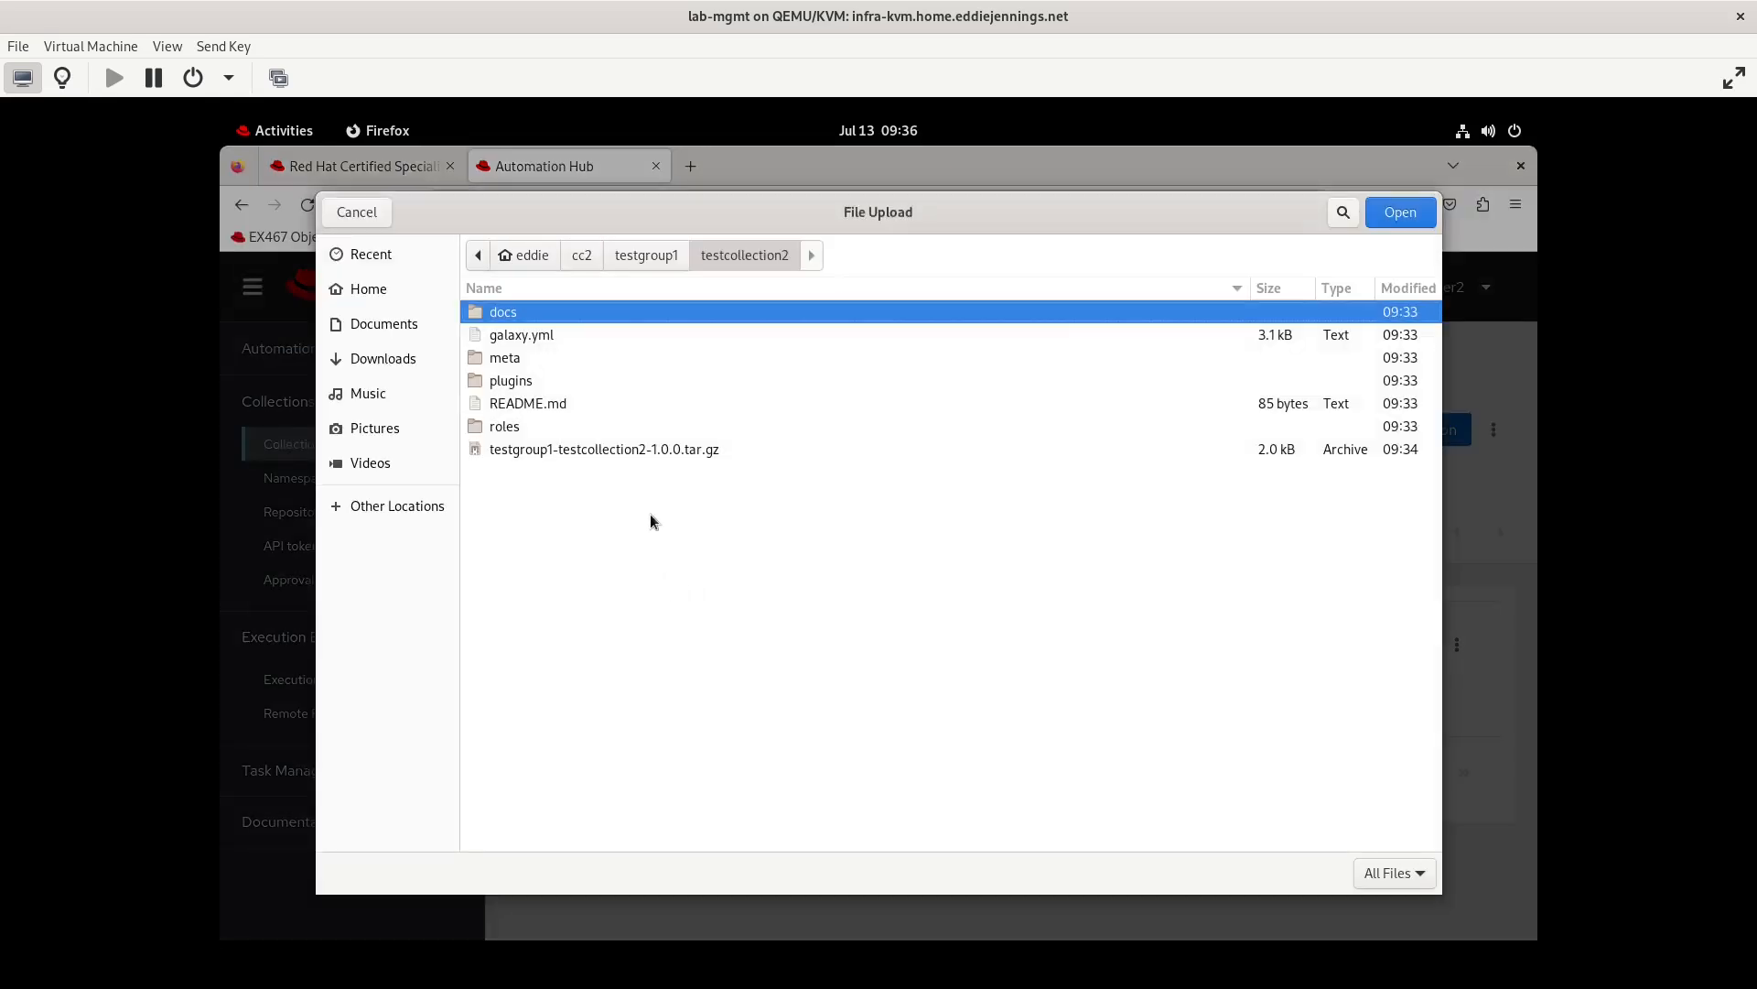
{"action": "left_click", "coordinate": [606, 452]}
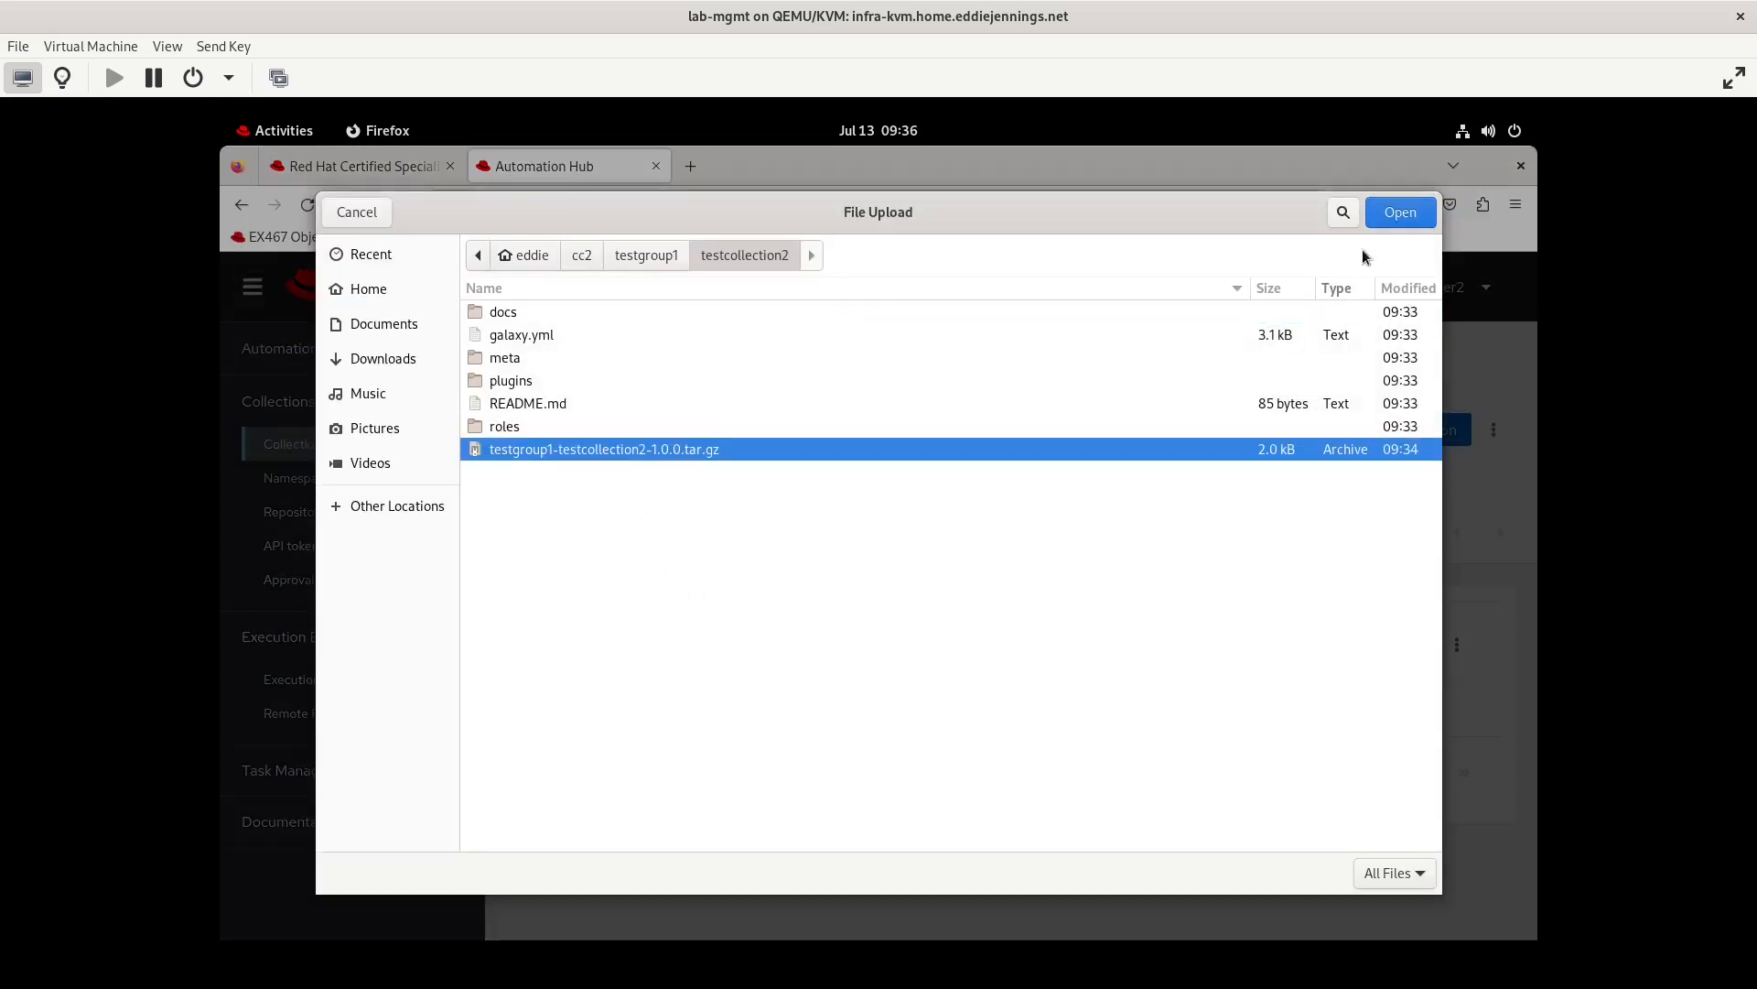
{"action": "left_click", "coordinate": [1401, 213]}
{"action": "left_click", "coordinate": [687, 657]}
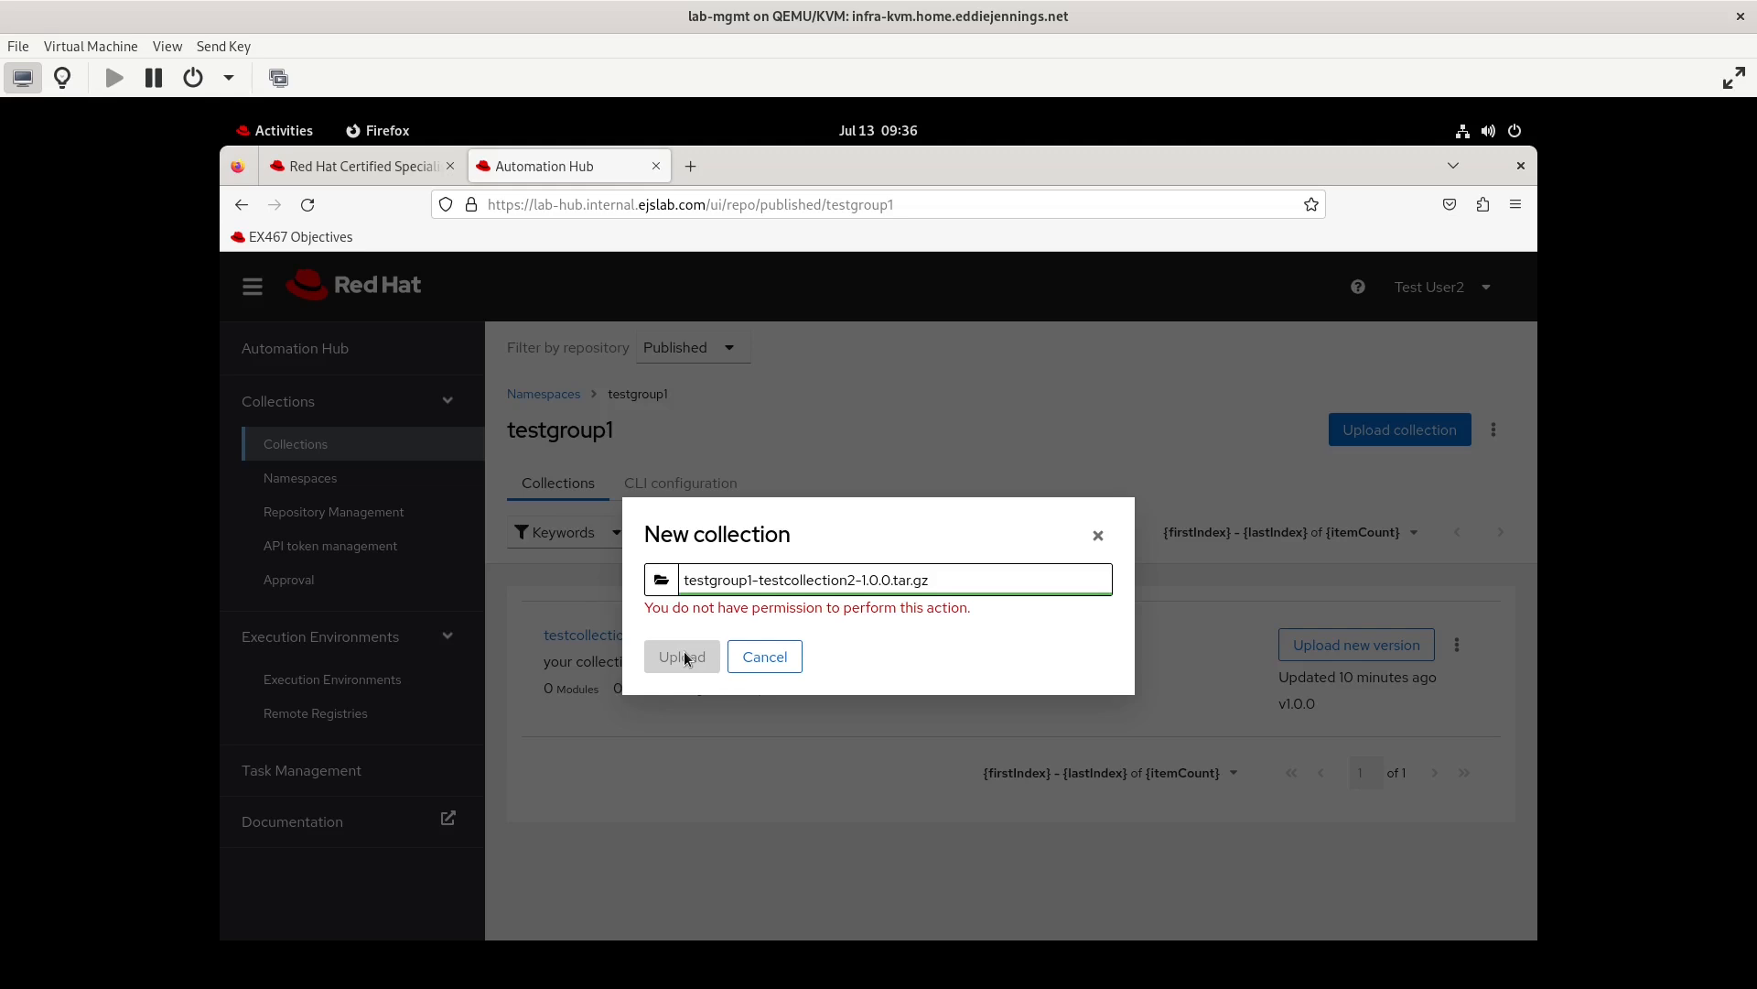
{"action": "left_click", "coordinate": [763, 656]}
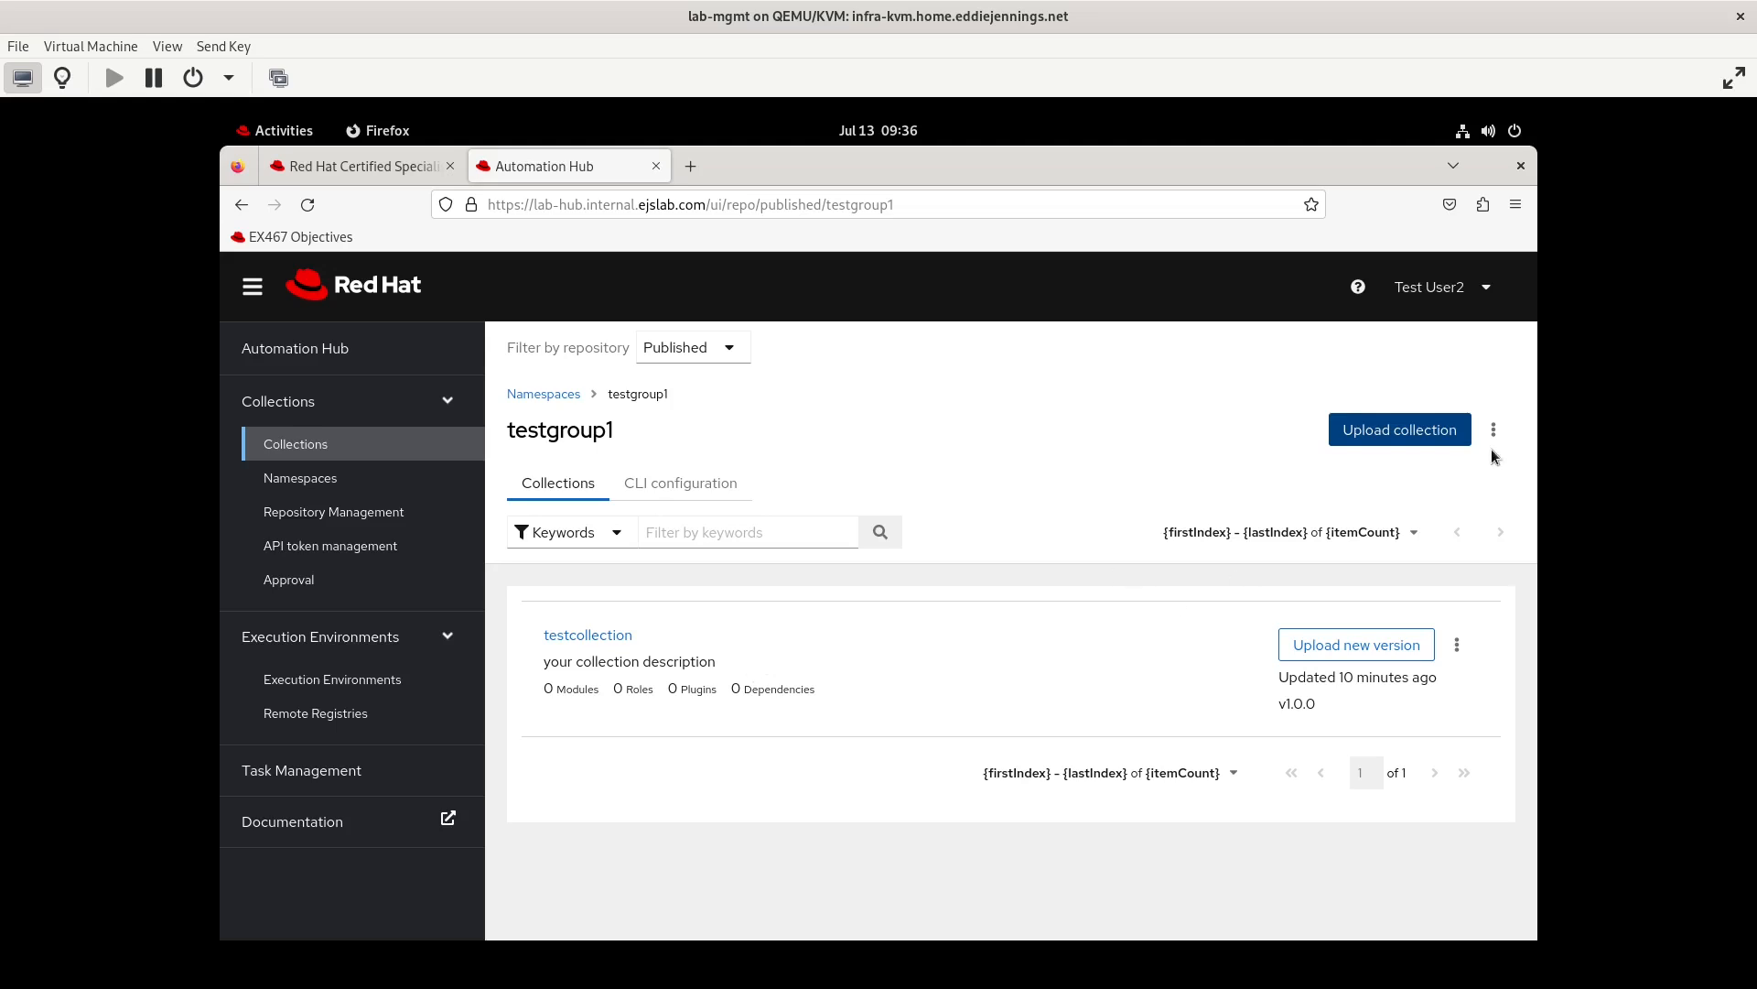
Log out of the current session and log back in as testuser2
{"action": "left_click", "coordinate": [1483, 291]}
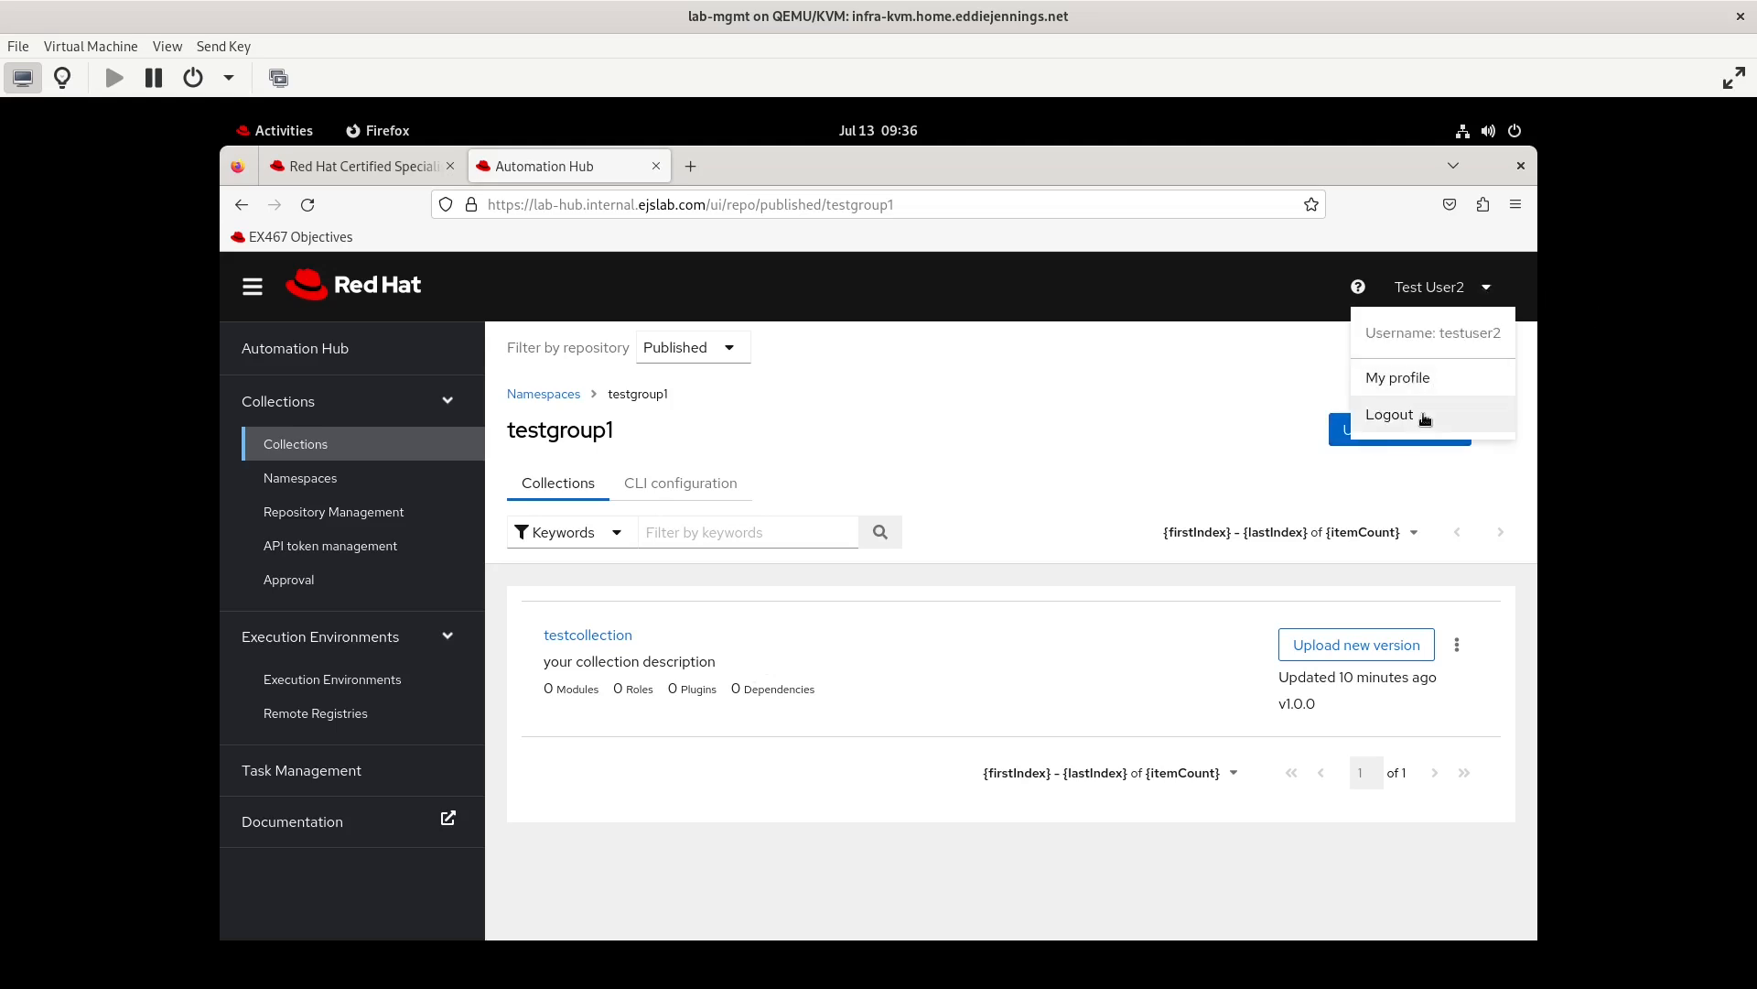
{"action": "left_click", "coordinate": [1426, 408]}
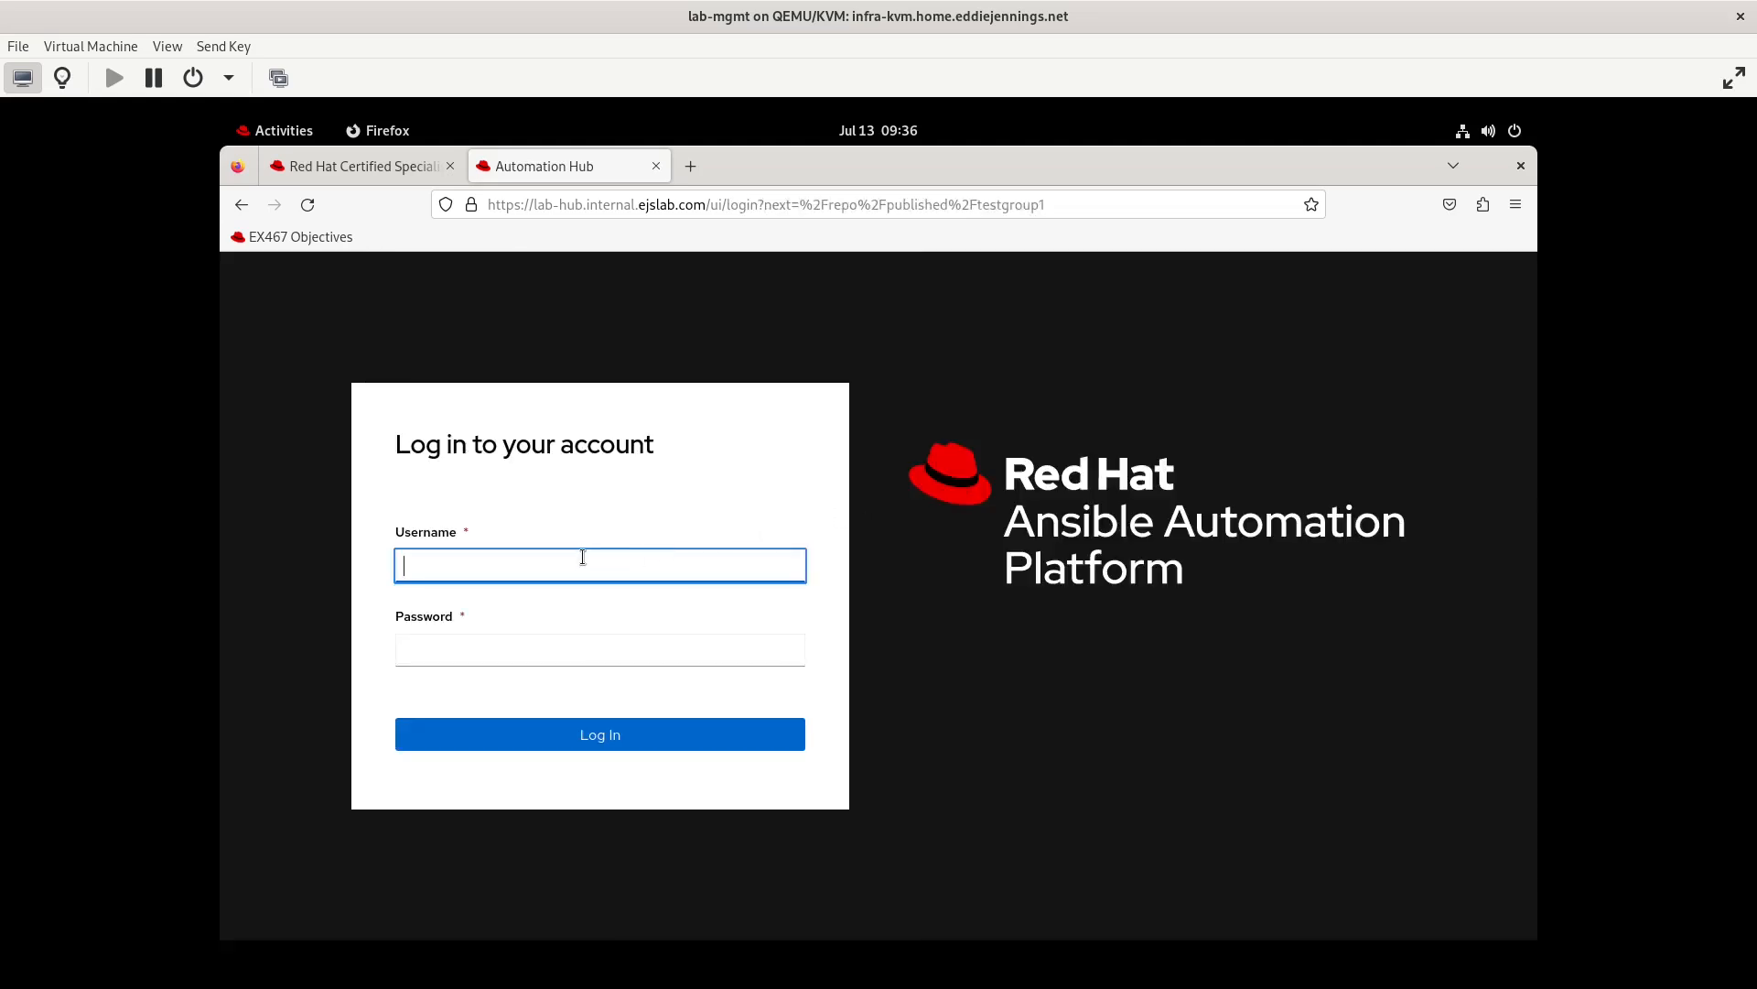
{"action": "type", "text": "tes"}
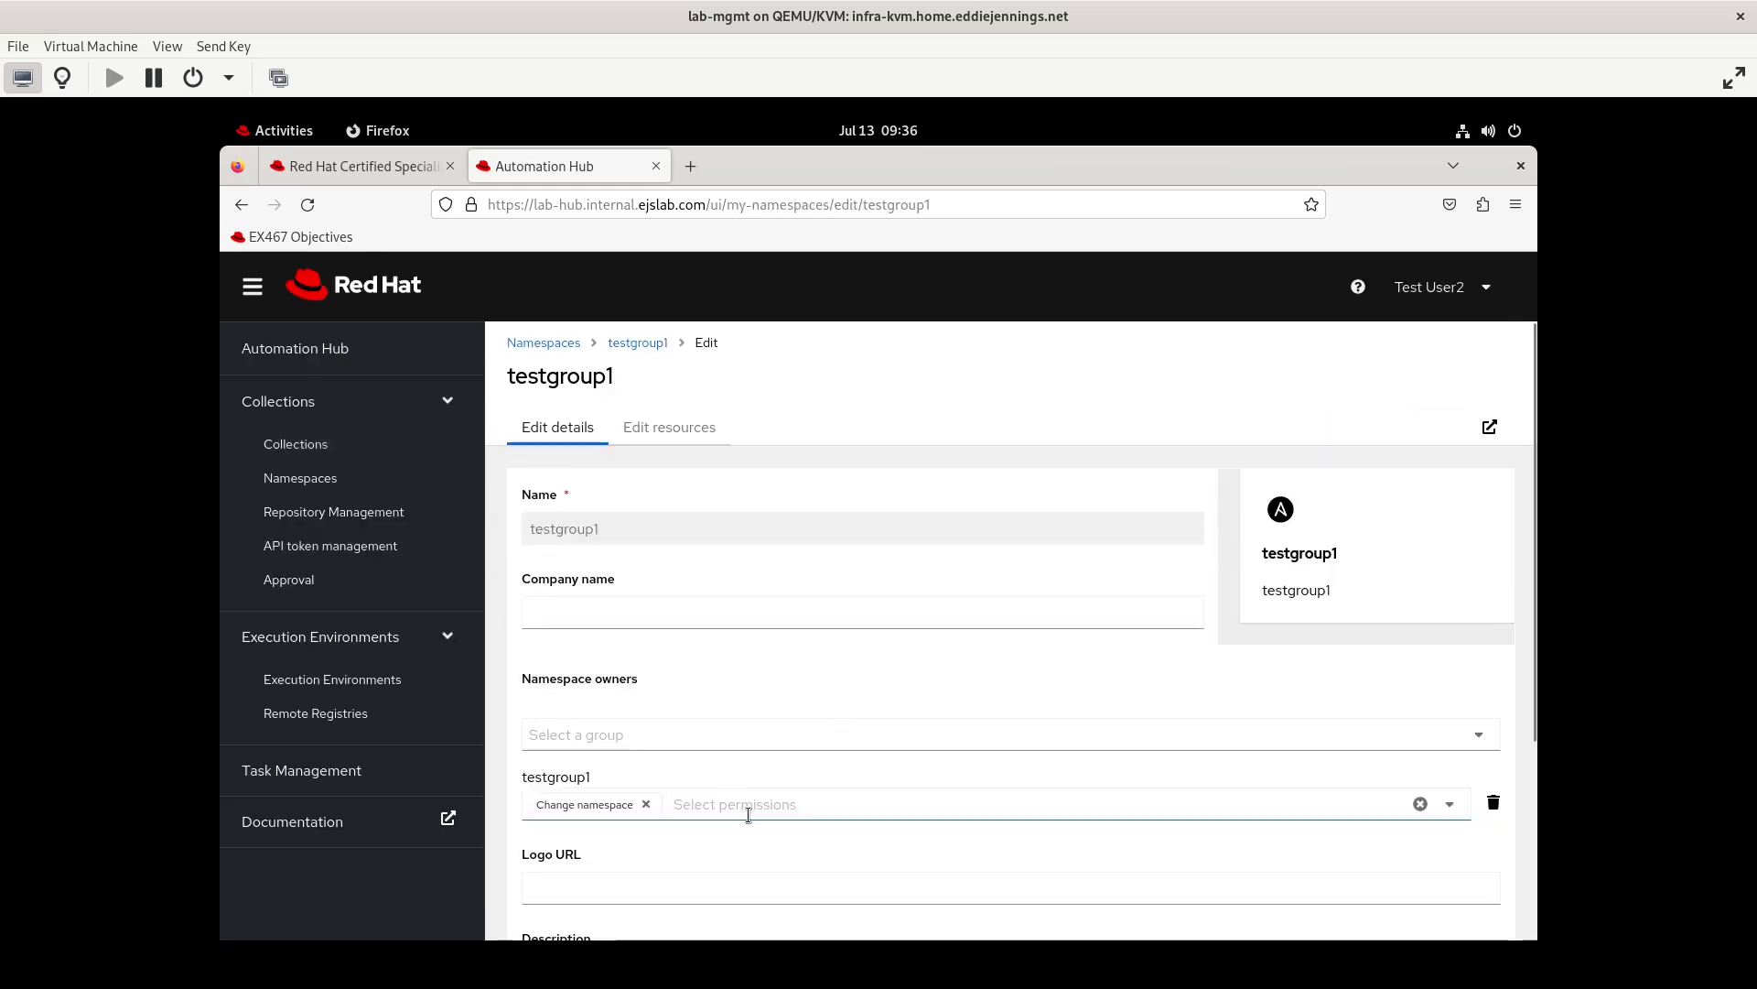
Grant the testgroup1 owner group the Upload to namespace permission on the testgroup1 namespace and save
{"action": "left_click", "coordinate": [749, 815]}
{"action": "left_click", "coordinate": [729, 885]}
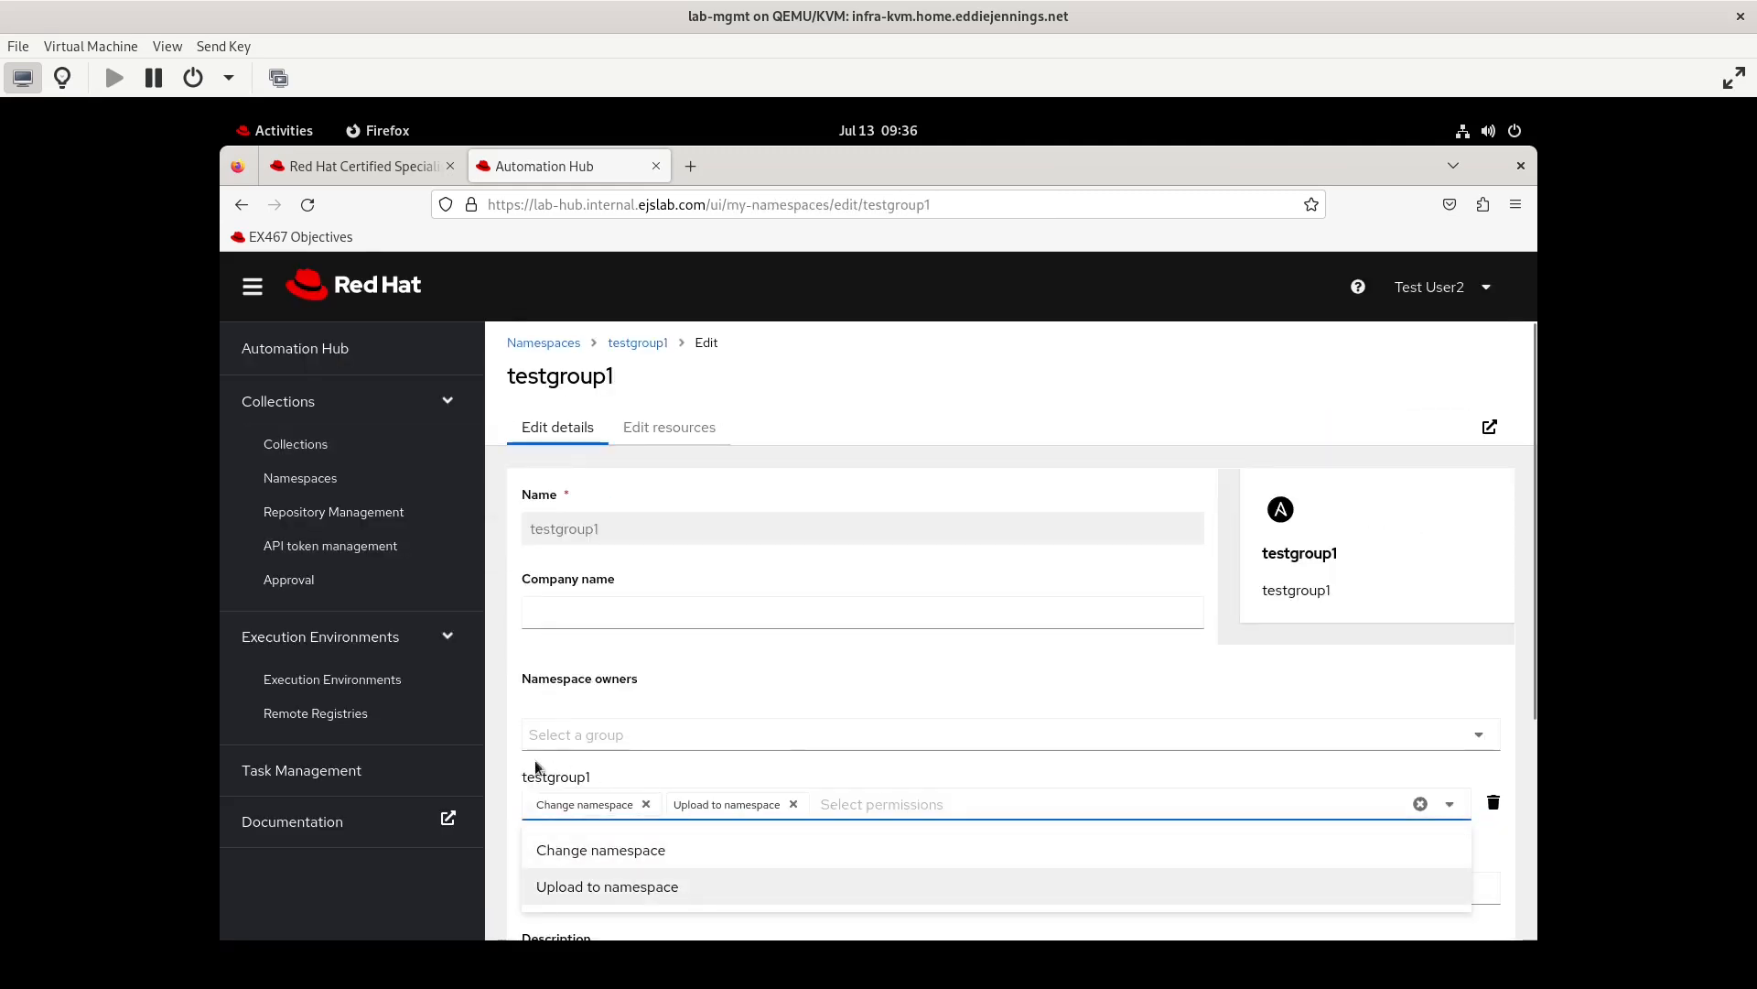
{"action": "left_click", "coordinate": [518, 833]}
{"action": "scroll", "coordinate": [531, 834], "scroll_direction": "down", "scroll_amount": 3}
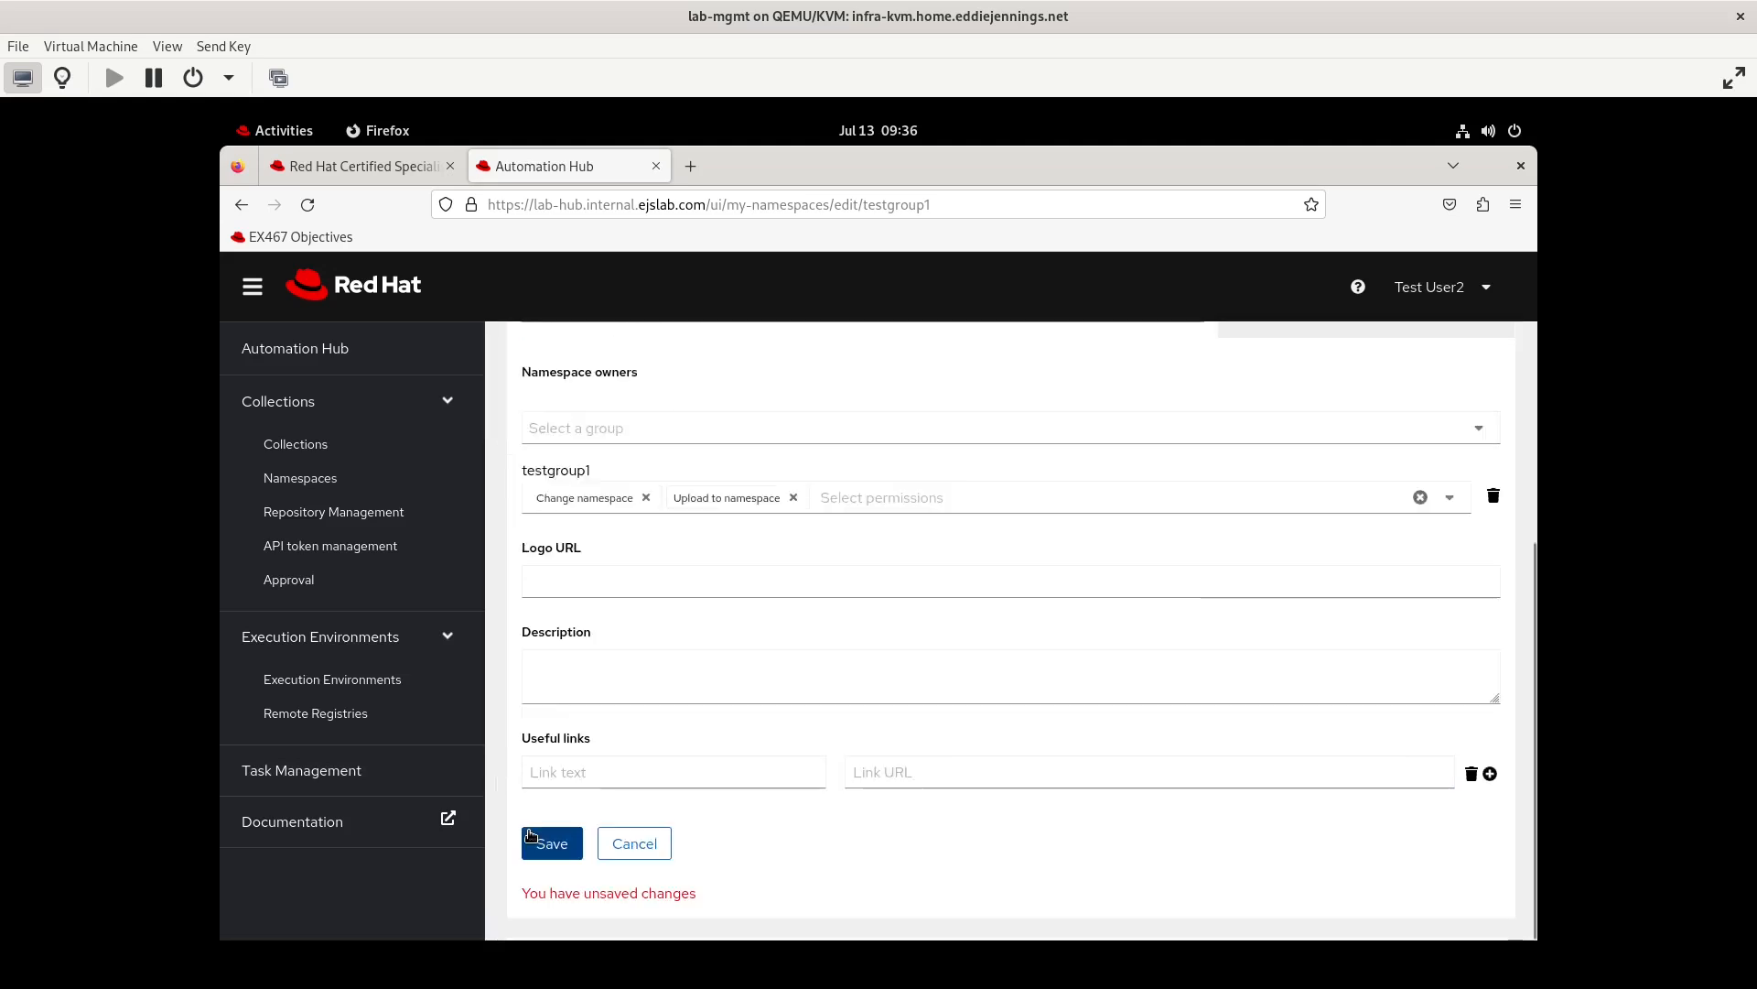
{"action": "left_click", "coordinate": [531, 835]}
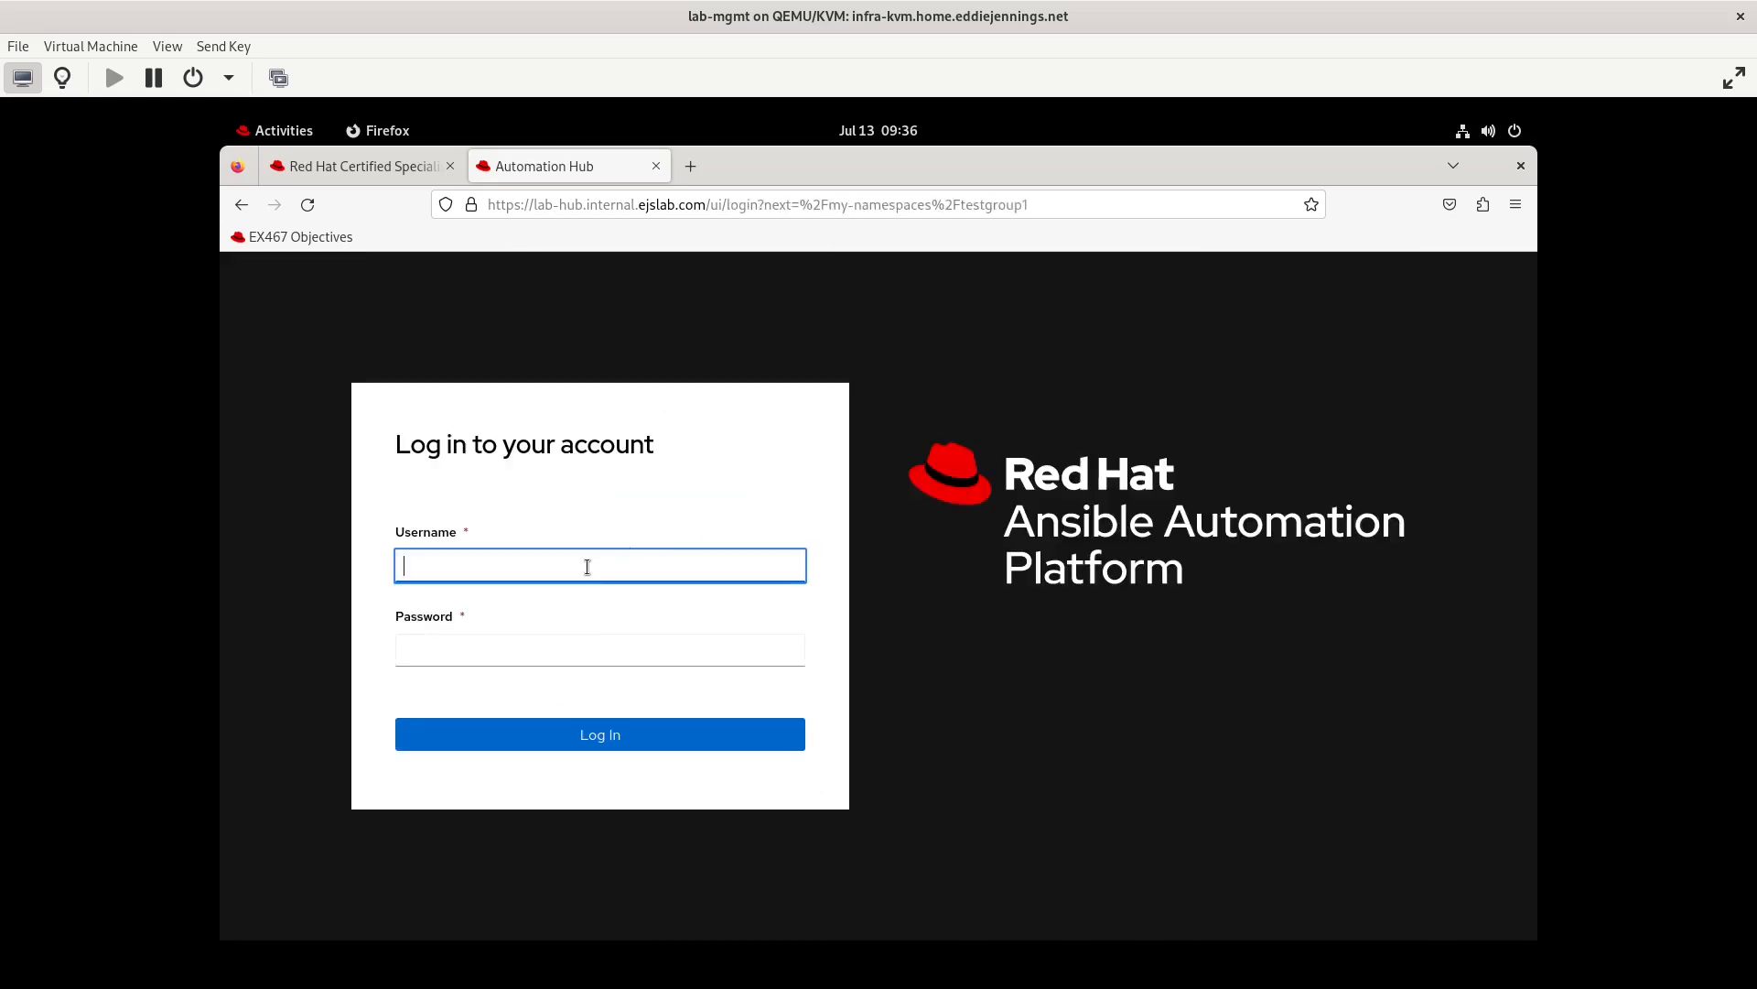
Log in as testuser2 and upload testgroup1-testcollection2-1.0.0.tar.gz to the testgroup1 namespace
{"action": "type", "text": "testuser2"}
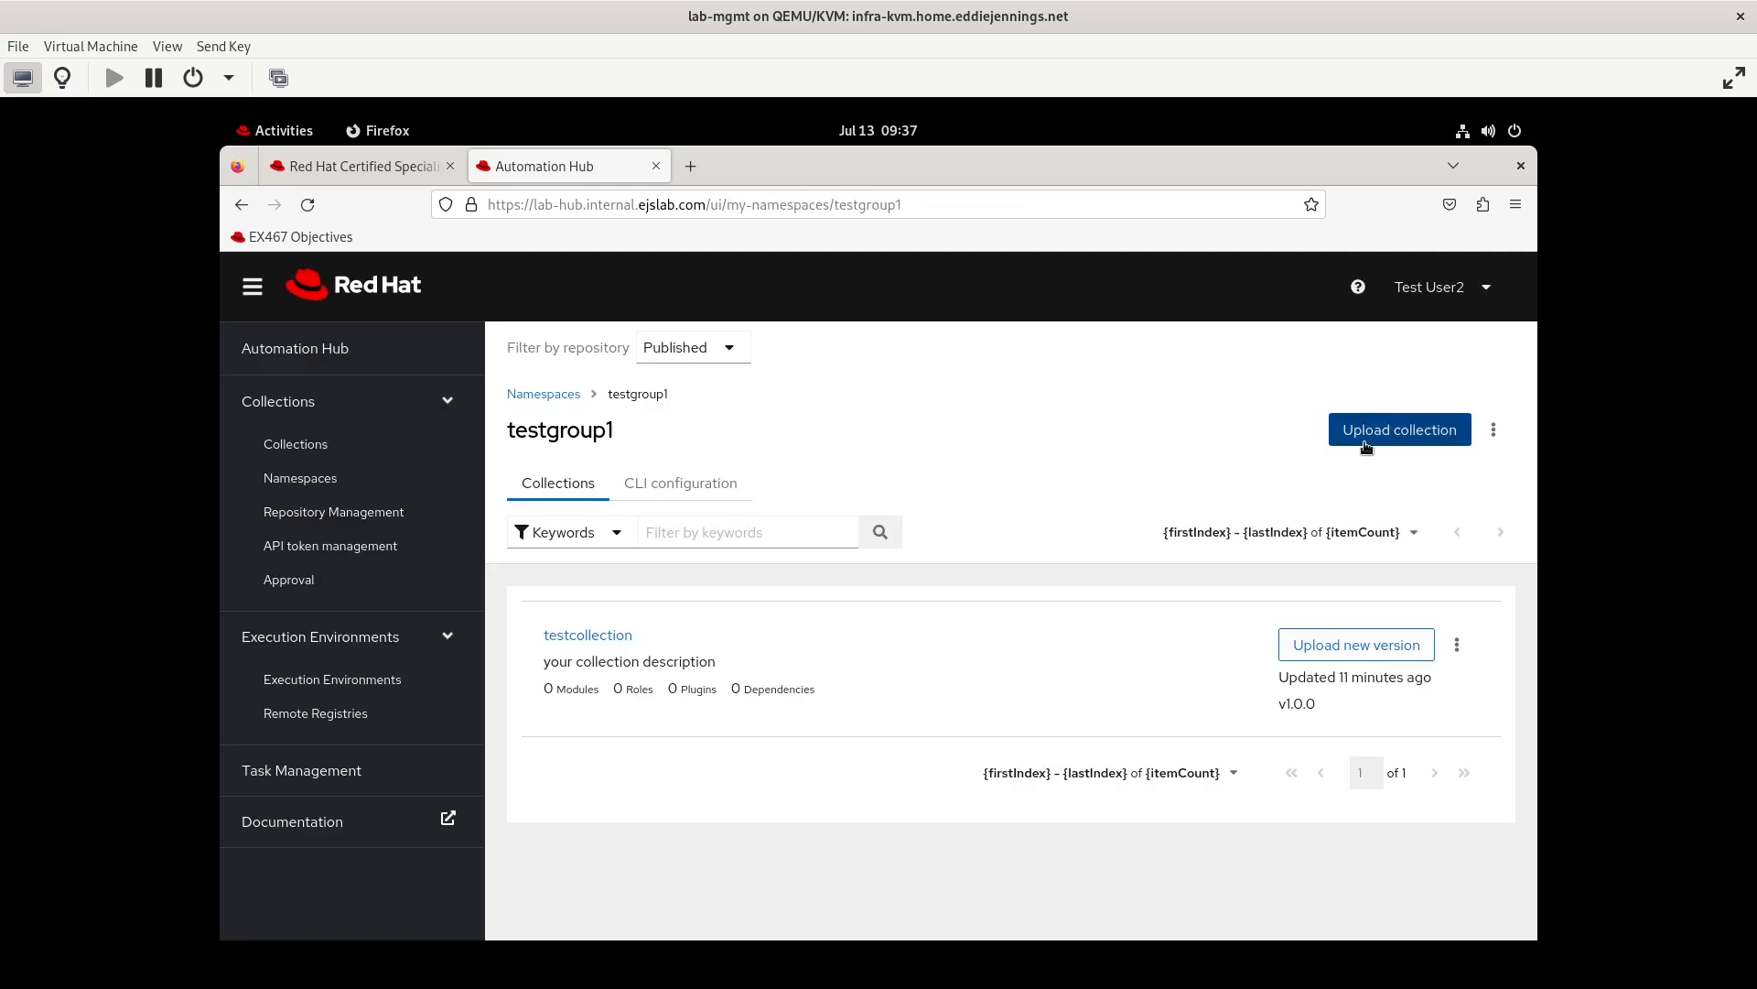
{"action": "left_click", "coordinate": [1368, 446]}
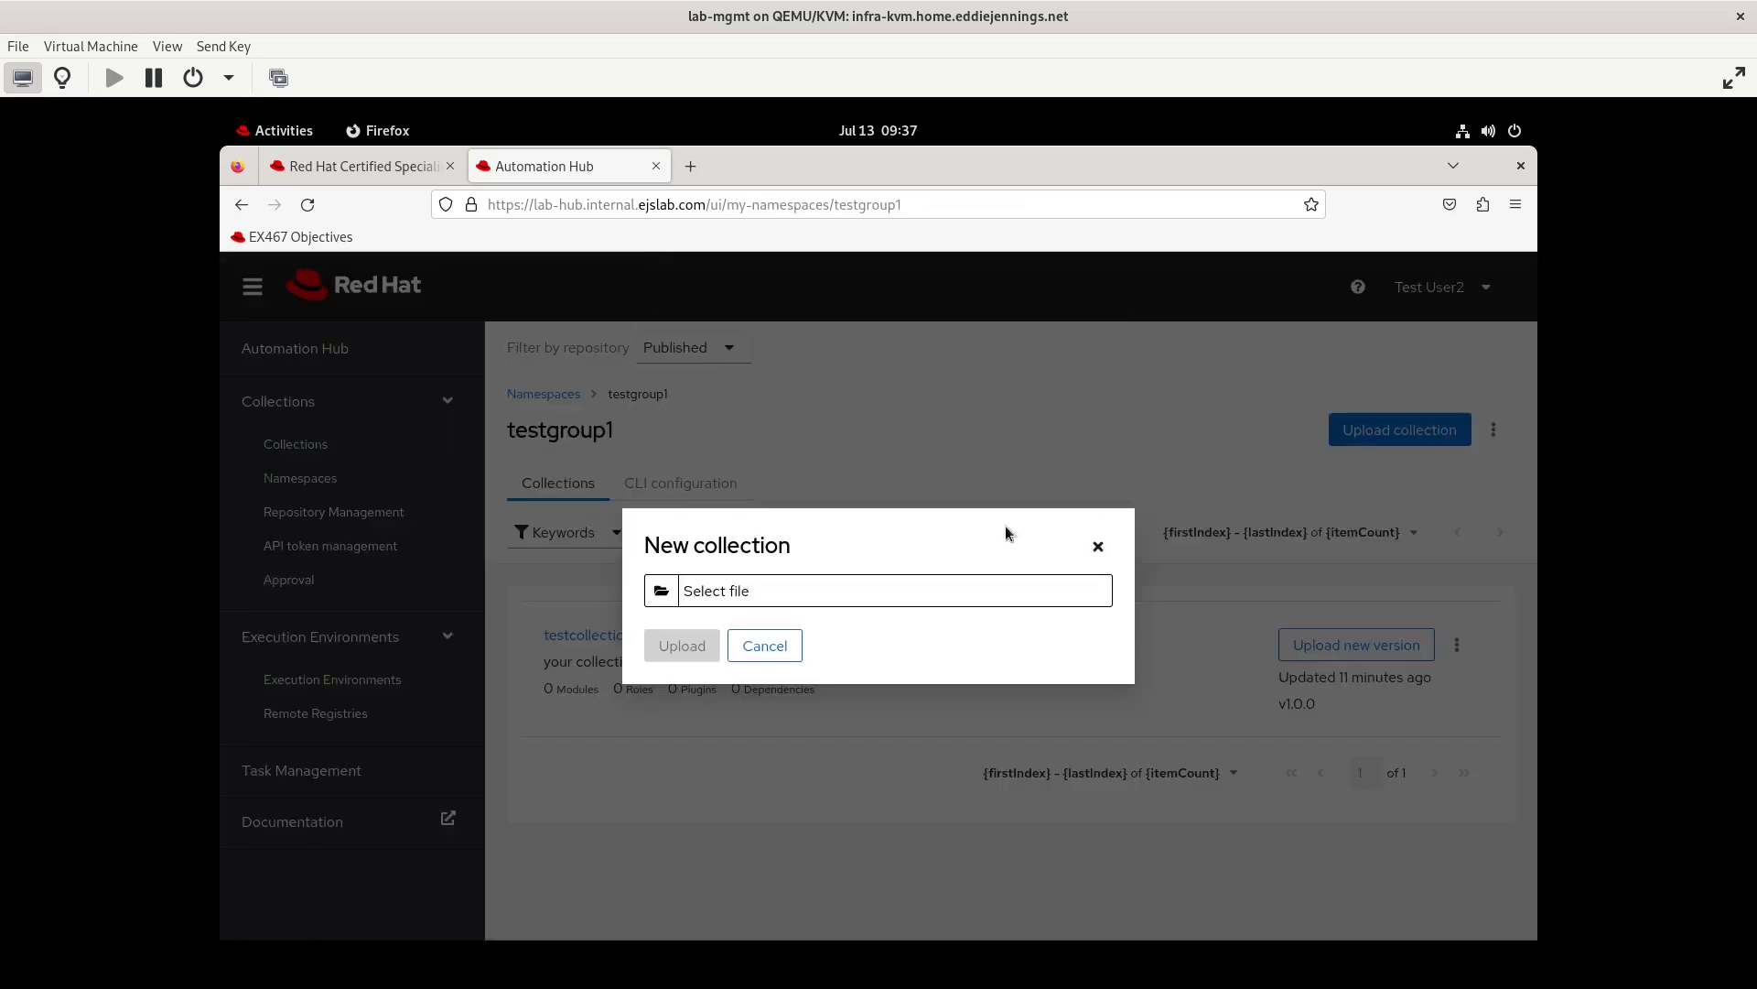
{"action": "left_click", "coordinate": [675, 597]}
{"action": "left_click", "coordinate": [558, 448]}
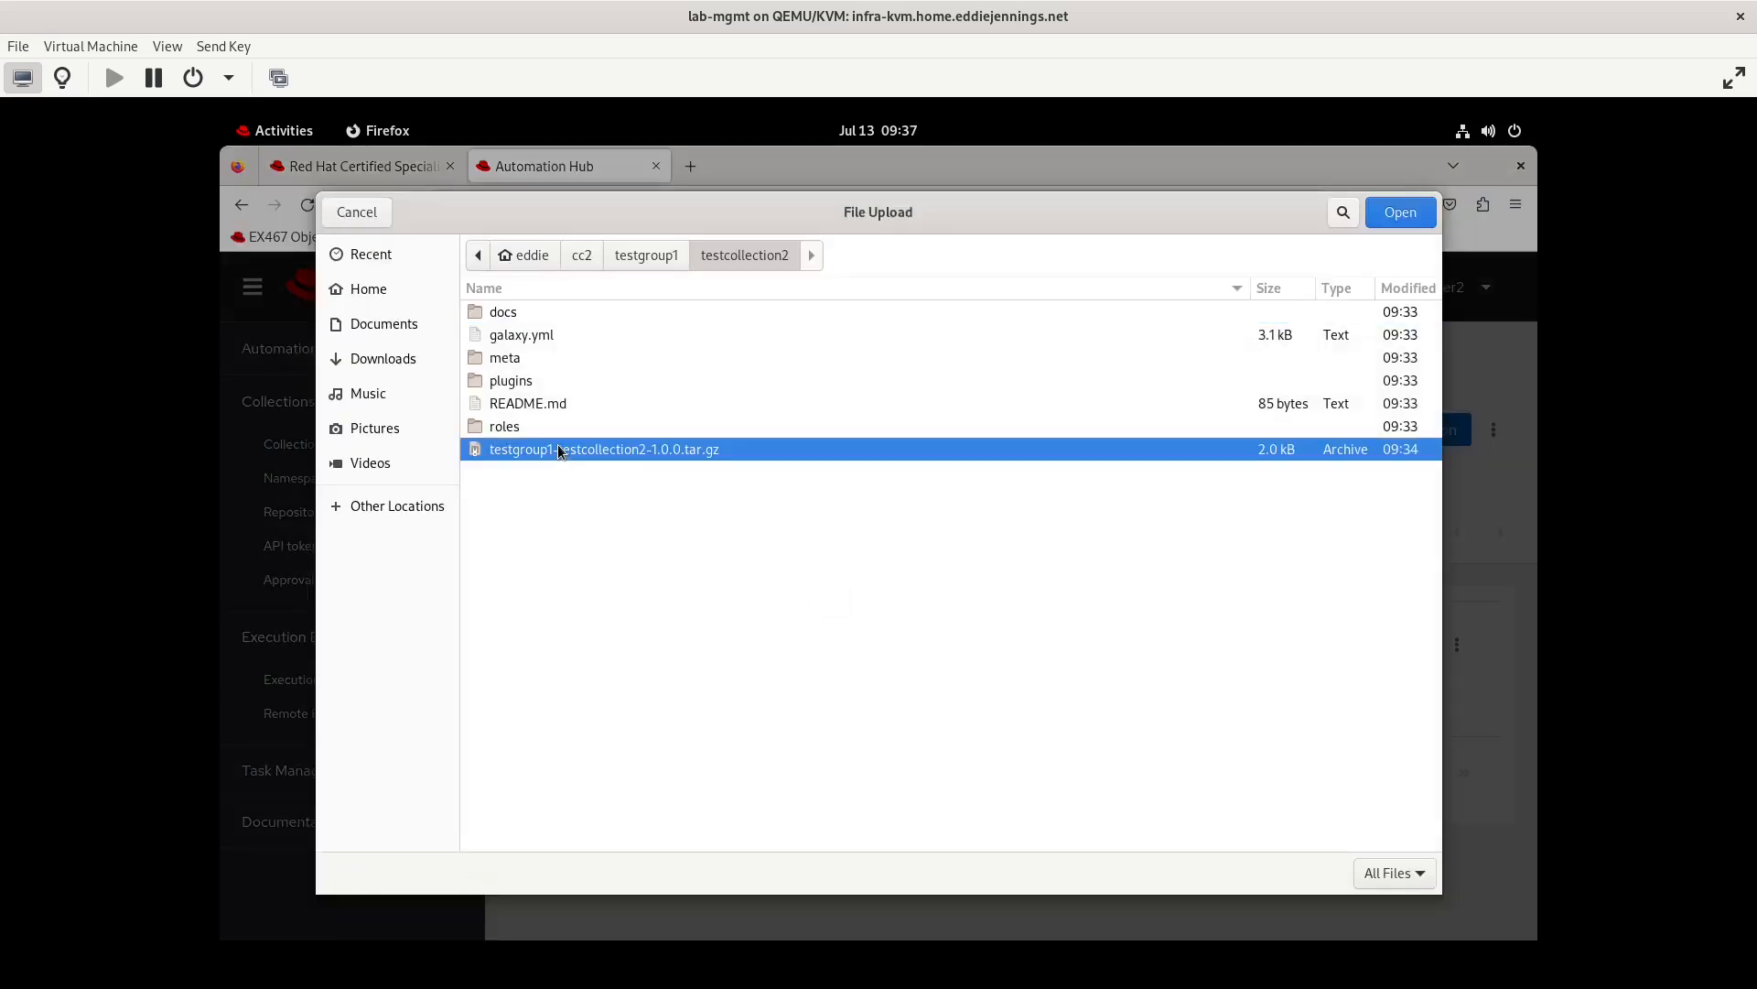
{"action": "double_click", "coordinate": [558, 448]}
{"action": "left_click", "coordinate": [696, 650]}
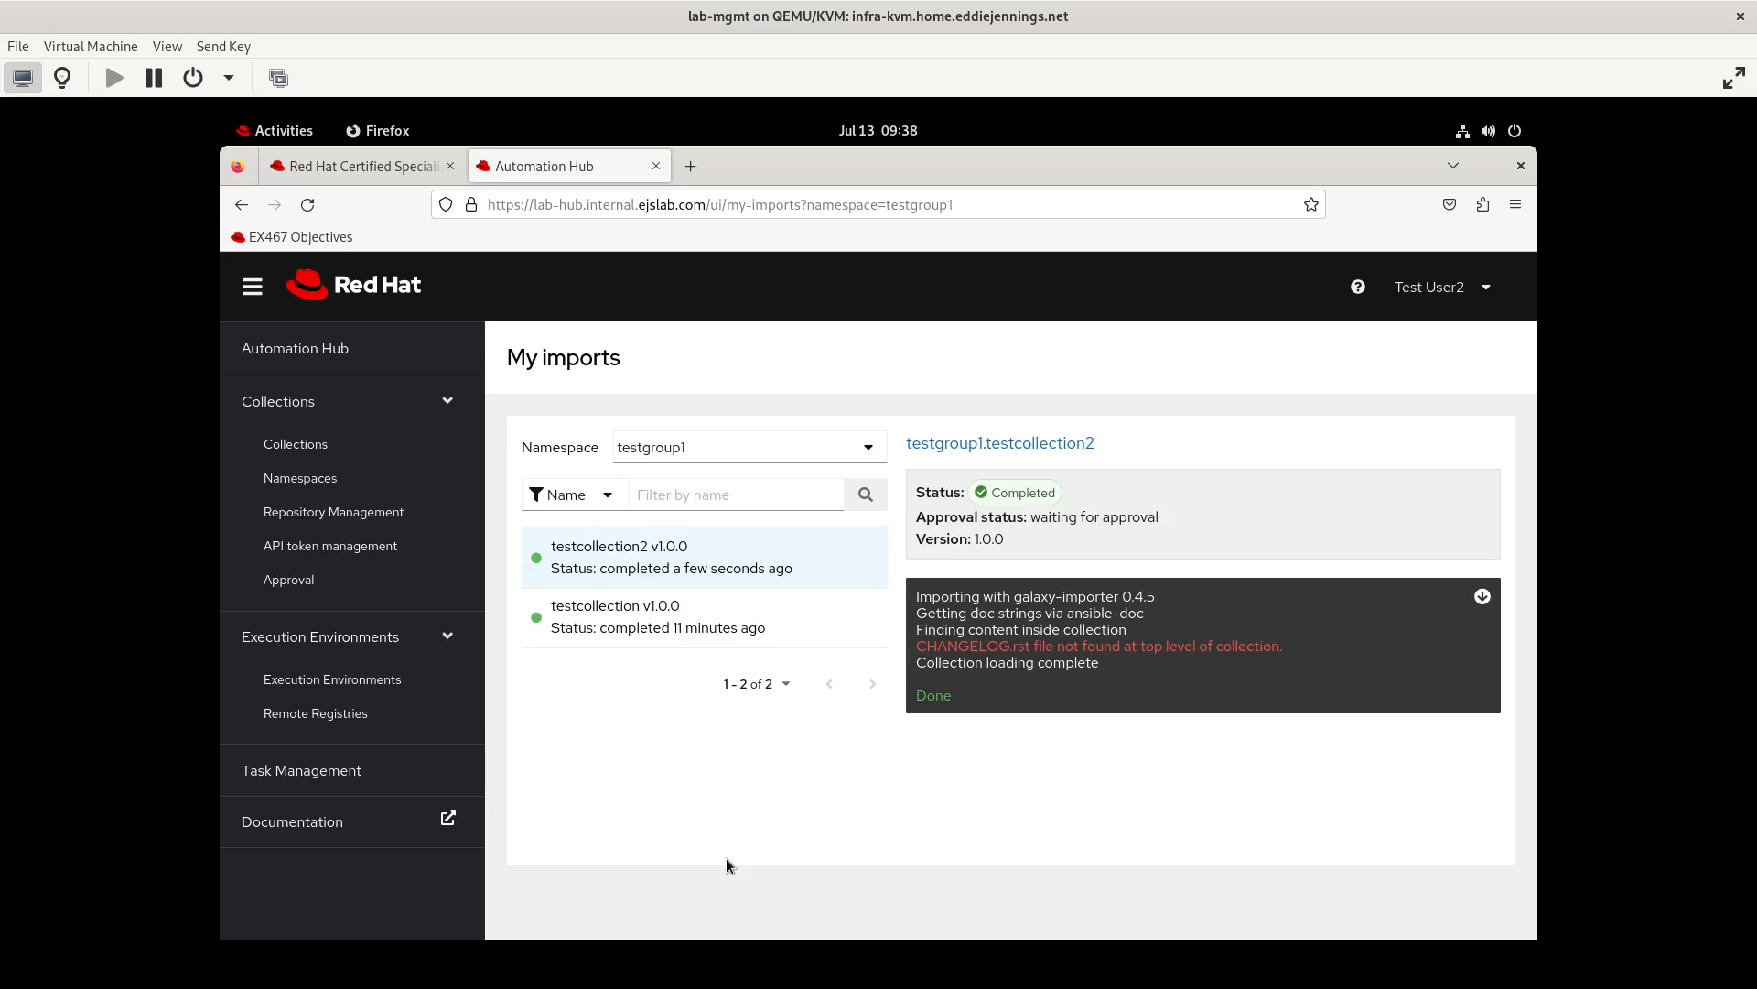
Log out of testuser2 and log in as admin with the account password
{"action": "left_click", "coordinate": [1472, 295]}
{"action": "left_click", "coordinate": [1406, 416]}
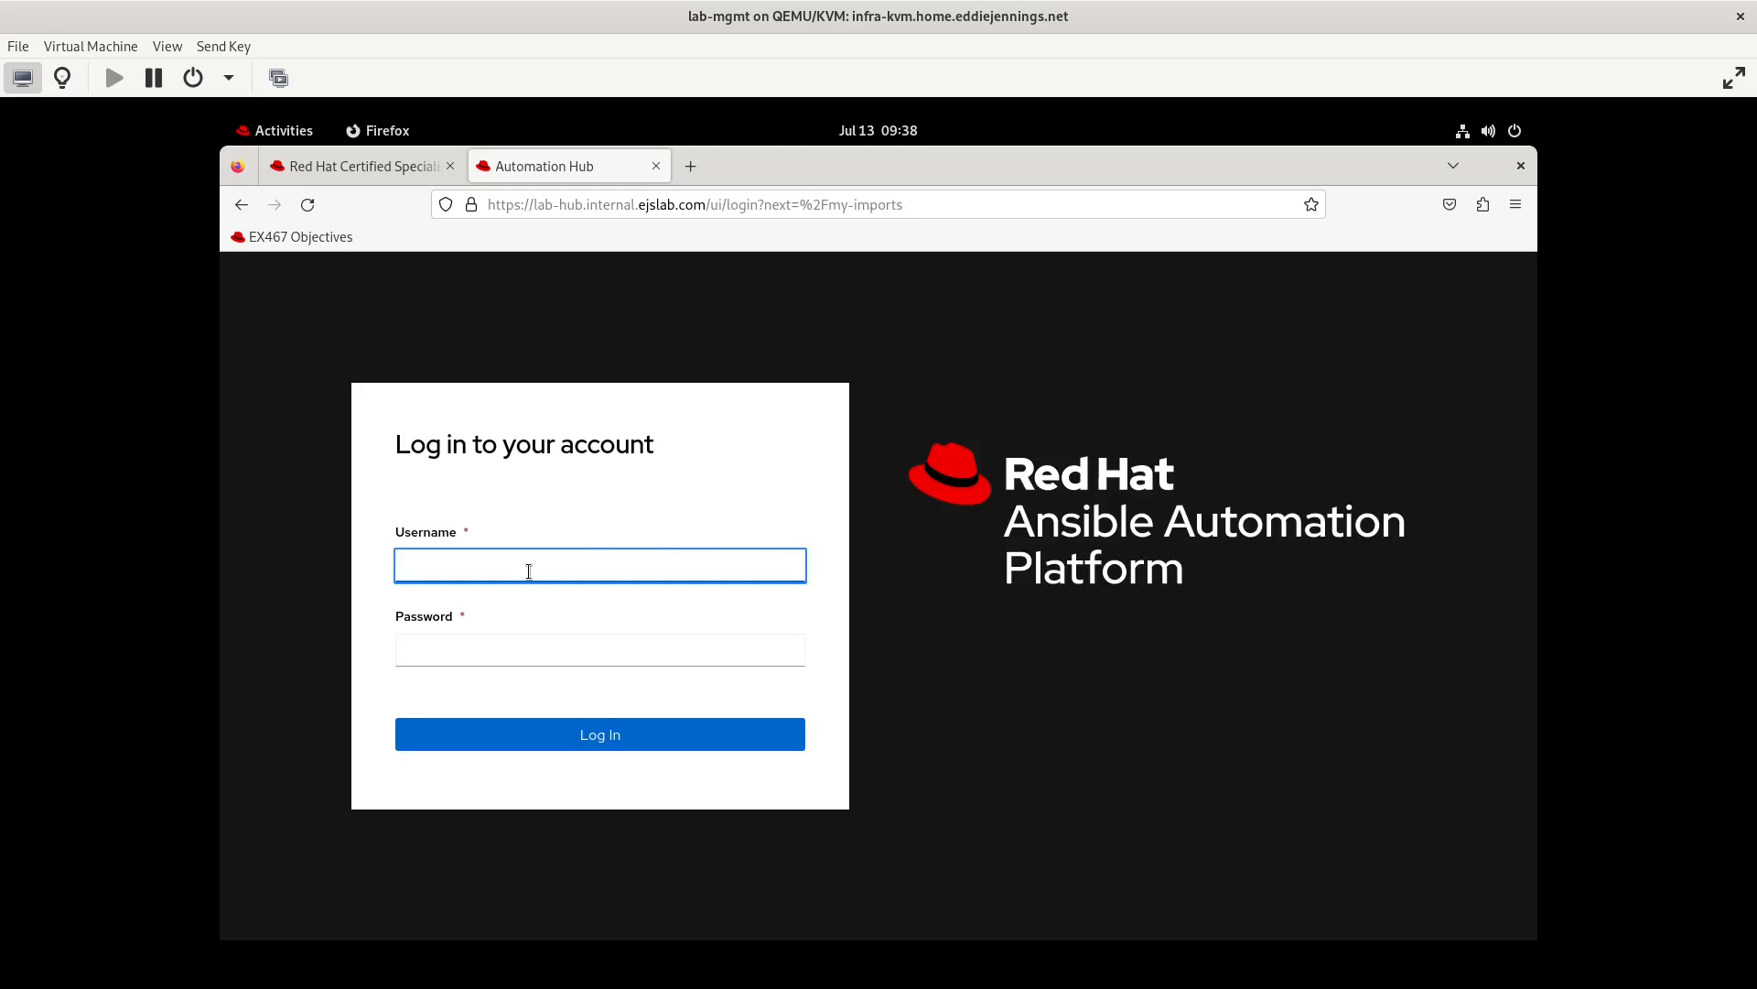
{"action": "type", "text": "admin"}
{"action": "key", "text": "Tab"}
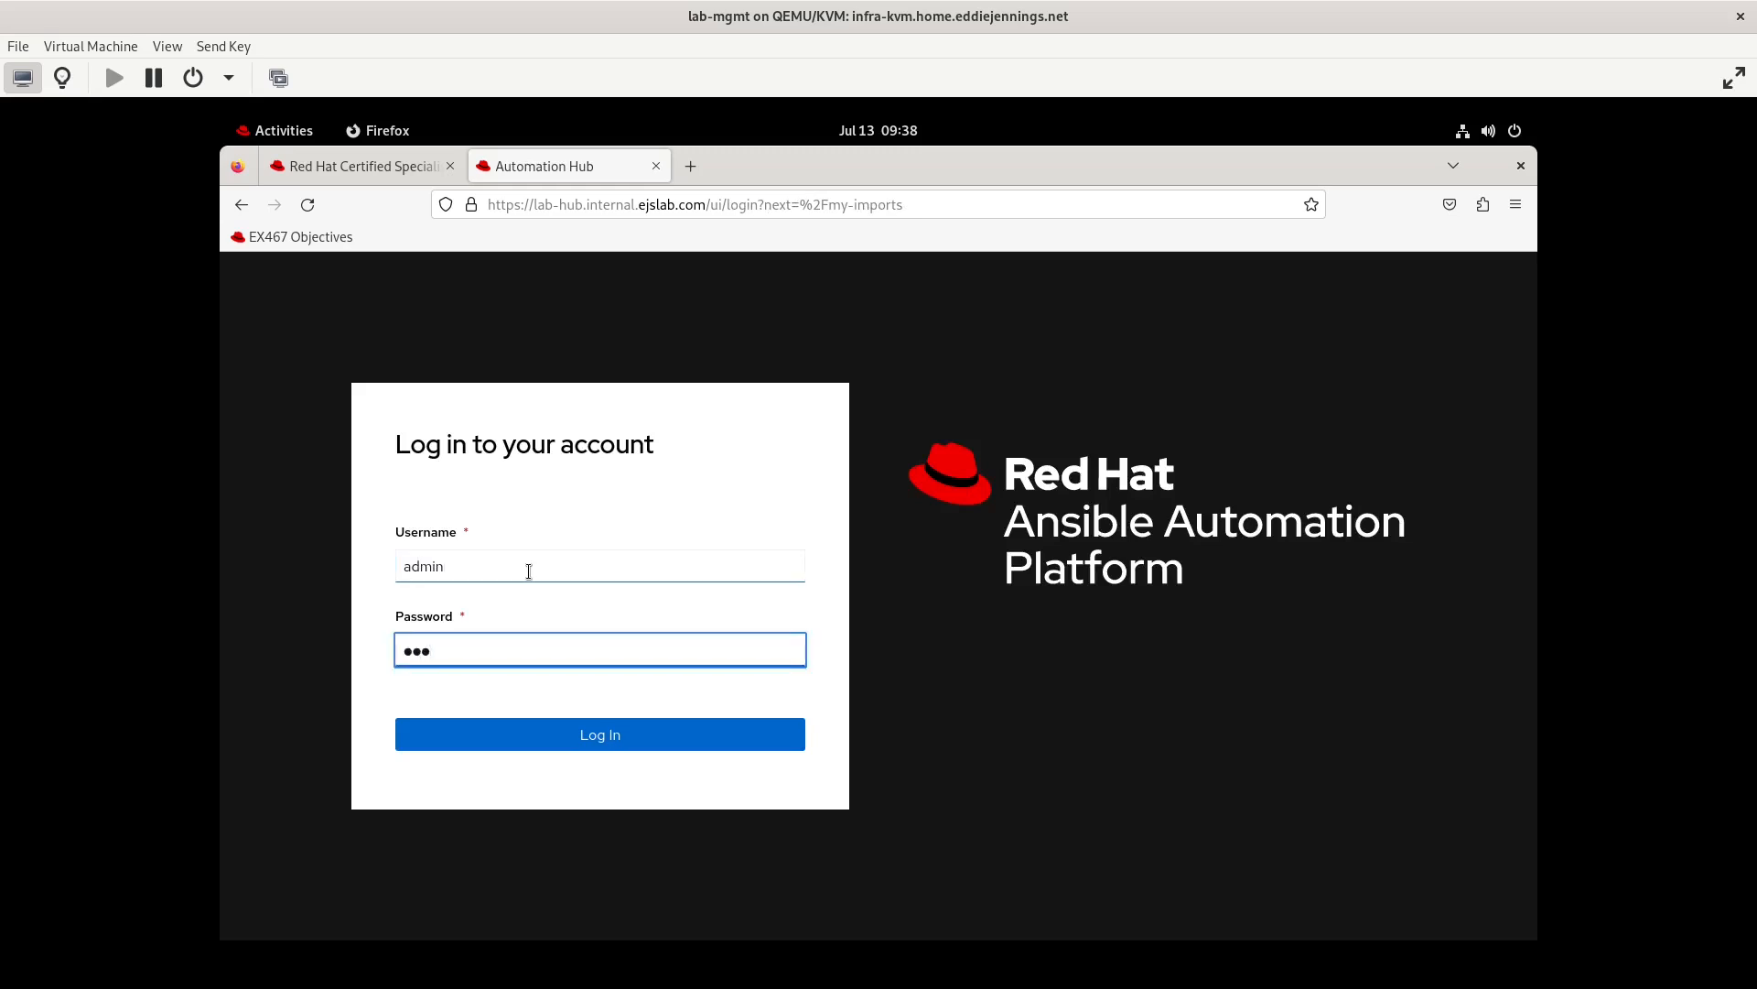
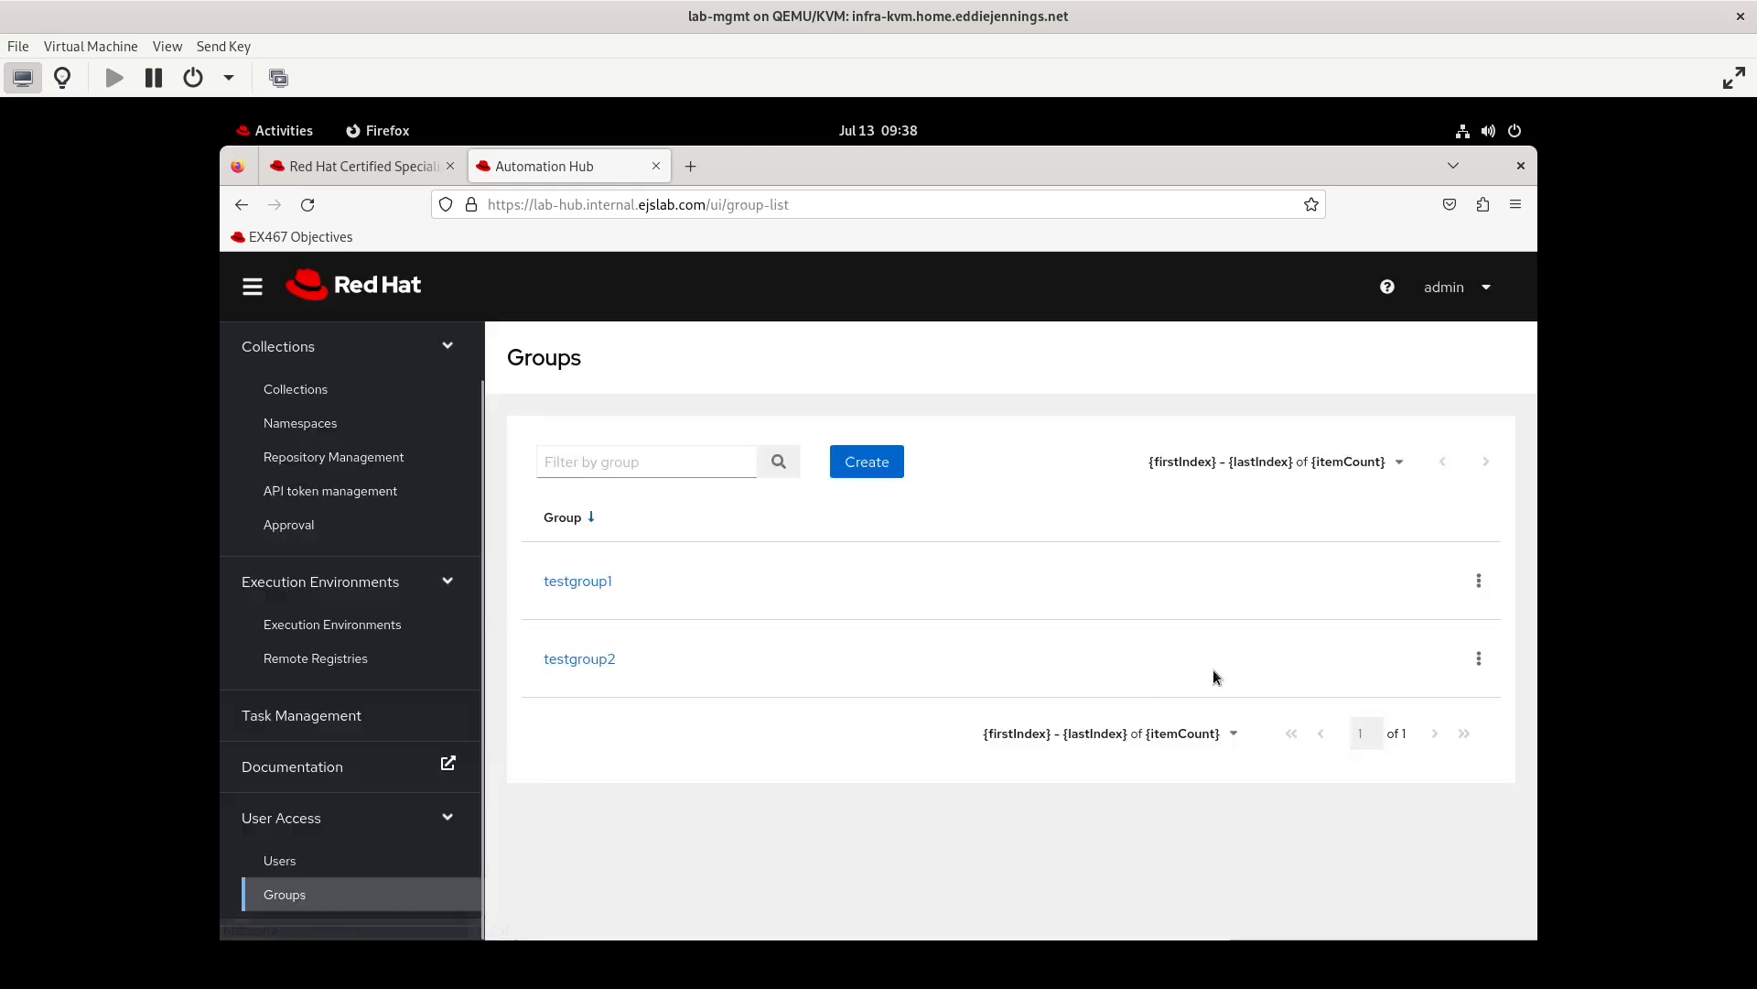
{"action": "left_click", "coordinate": [1480, 659]}
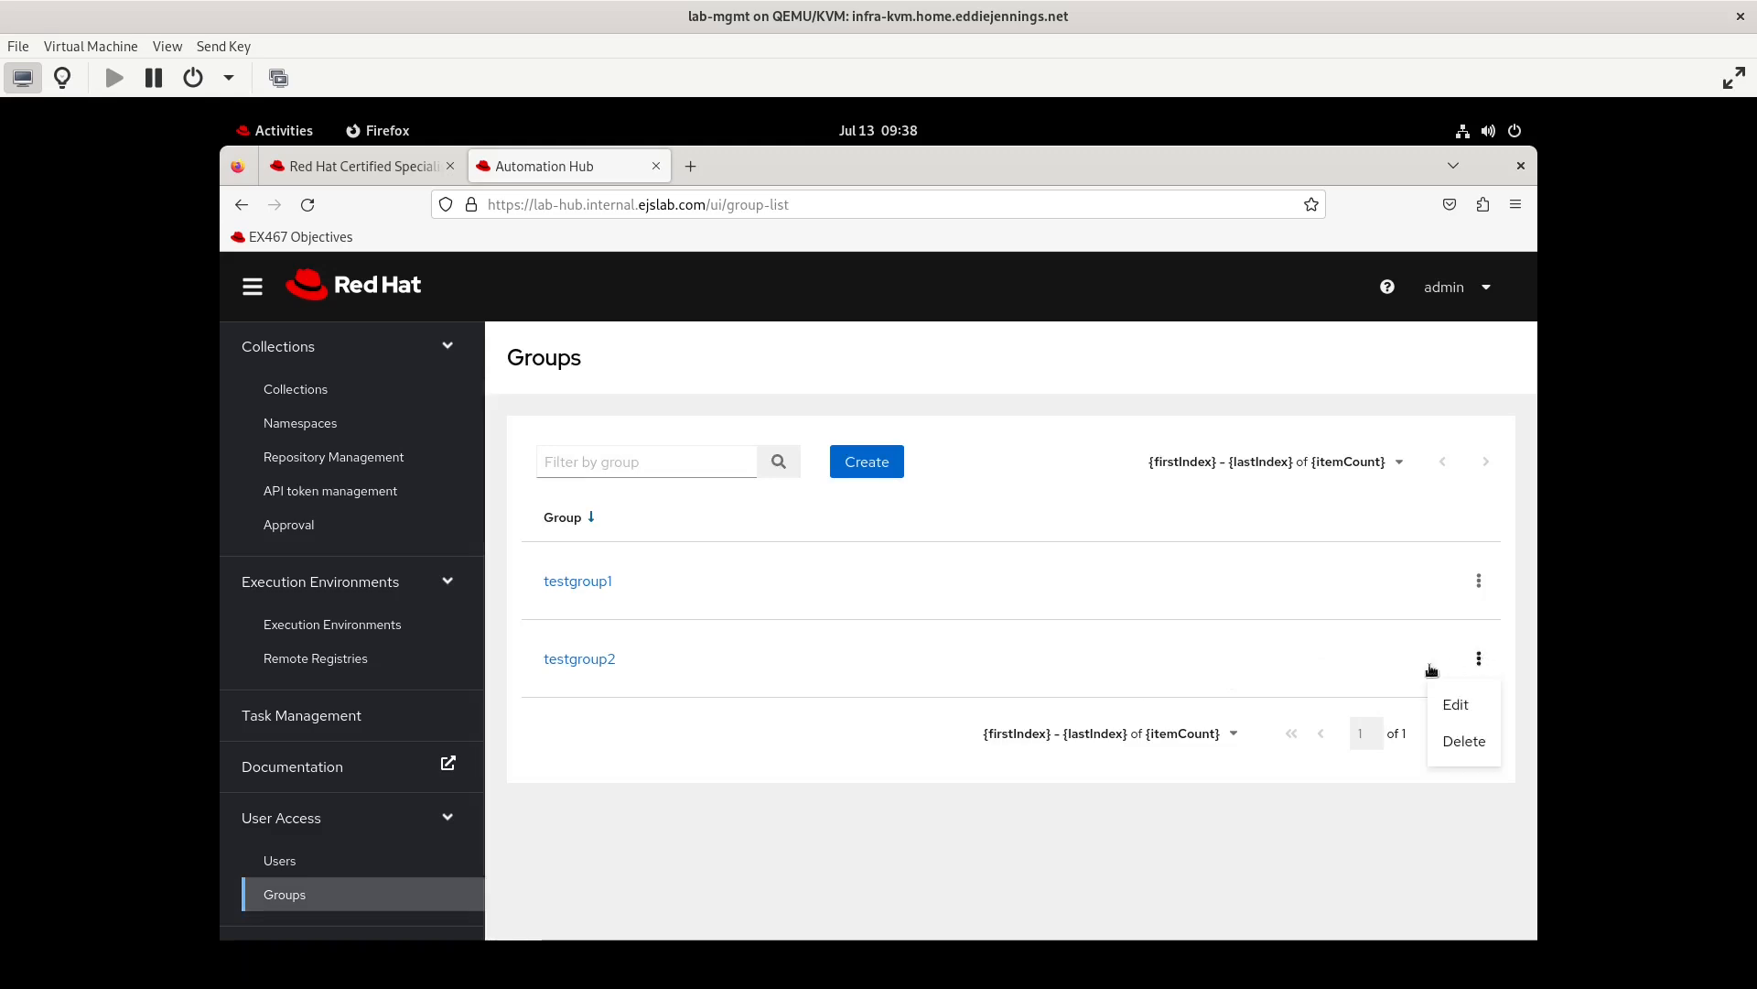
{"action": "left_click", "coordinate": [1455, 707]}
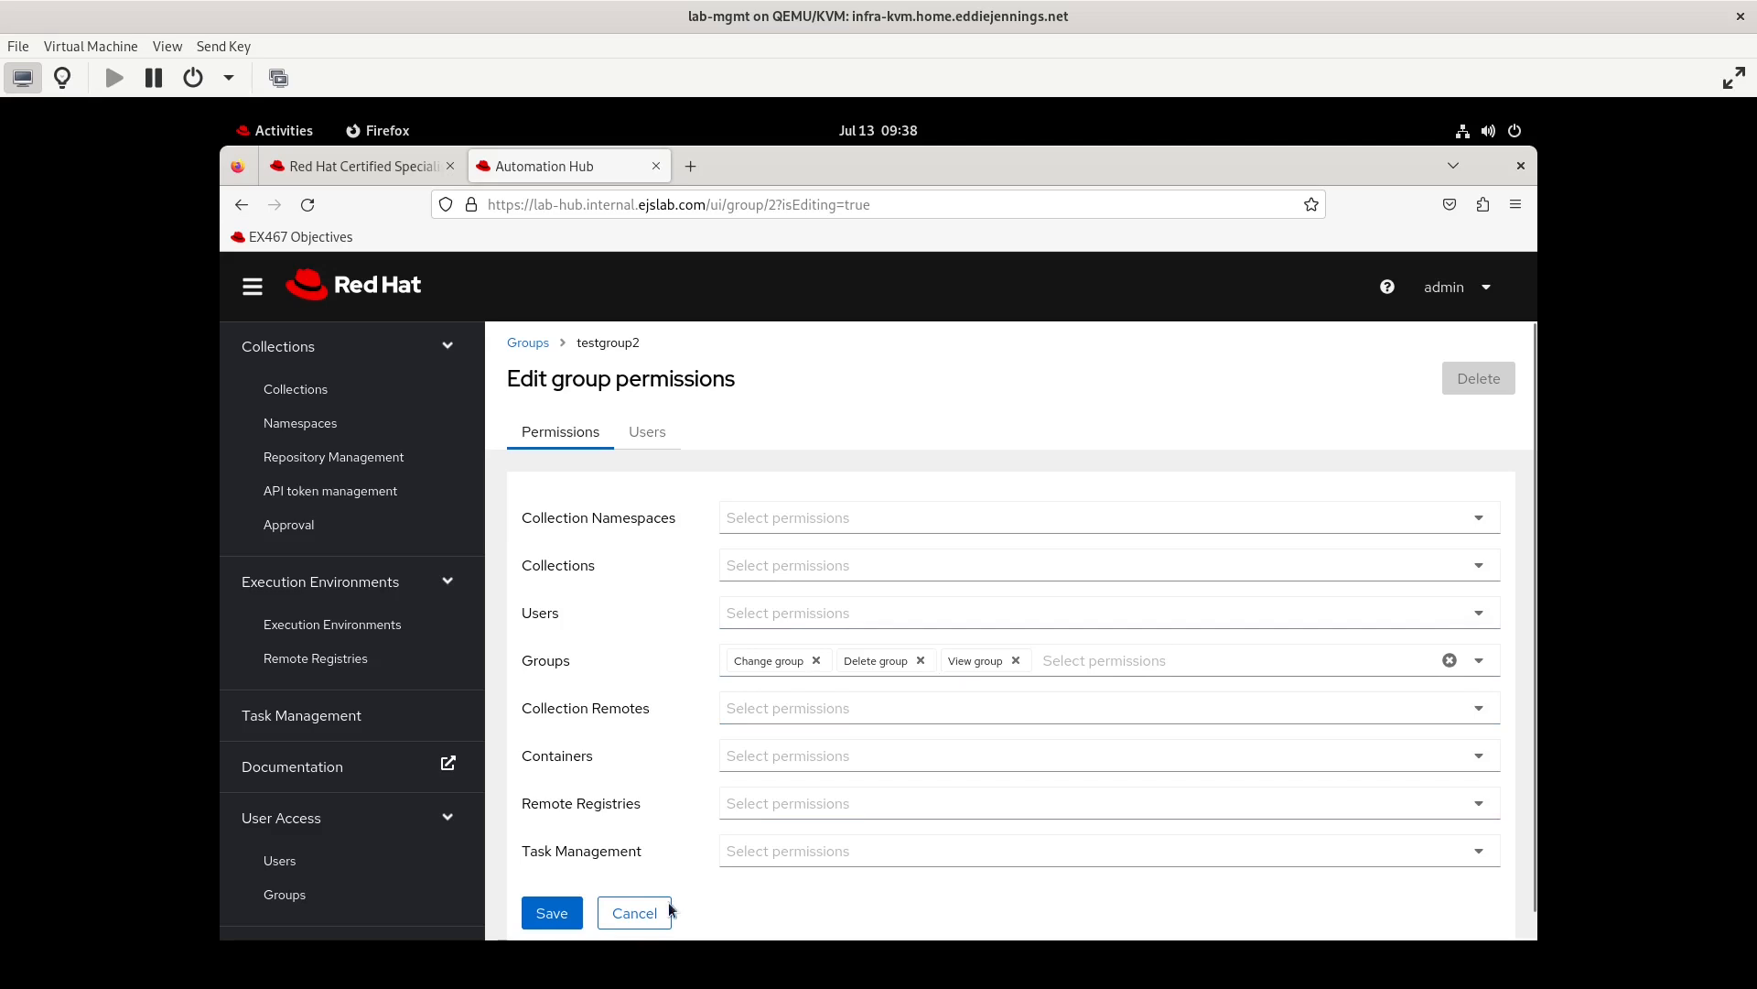
{"action": "left_click", "coordinate": [640, 913]}
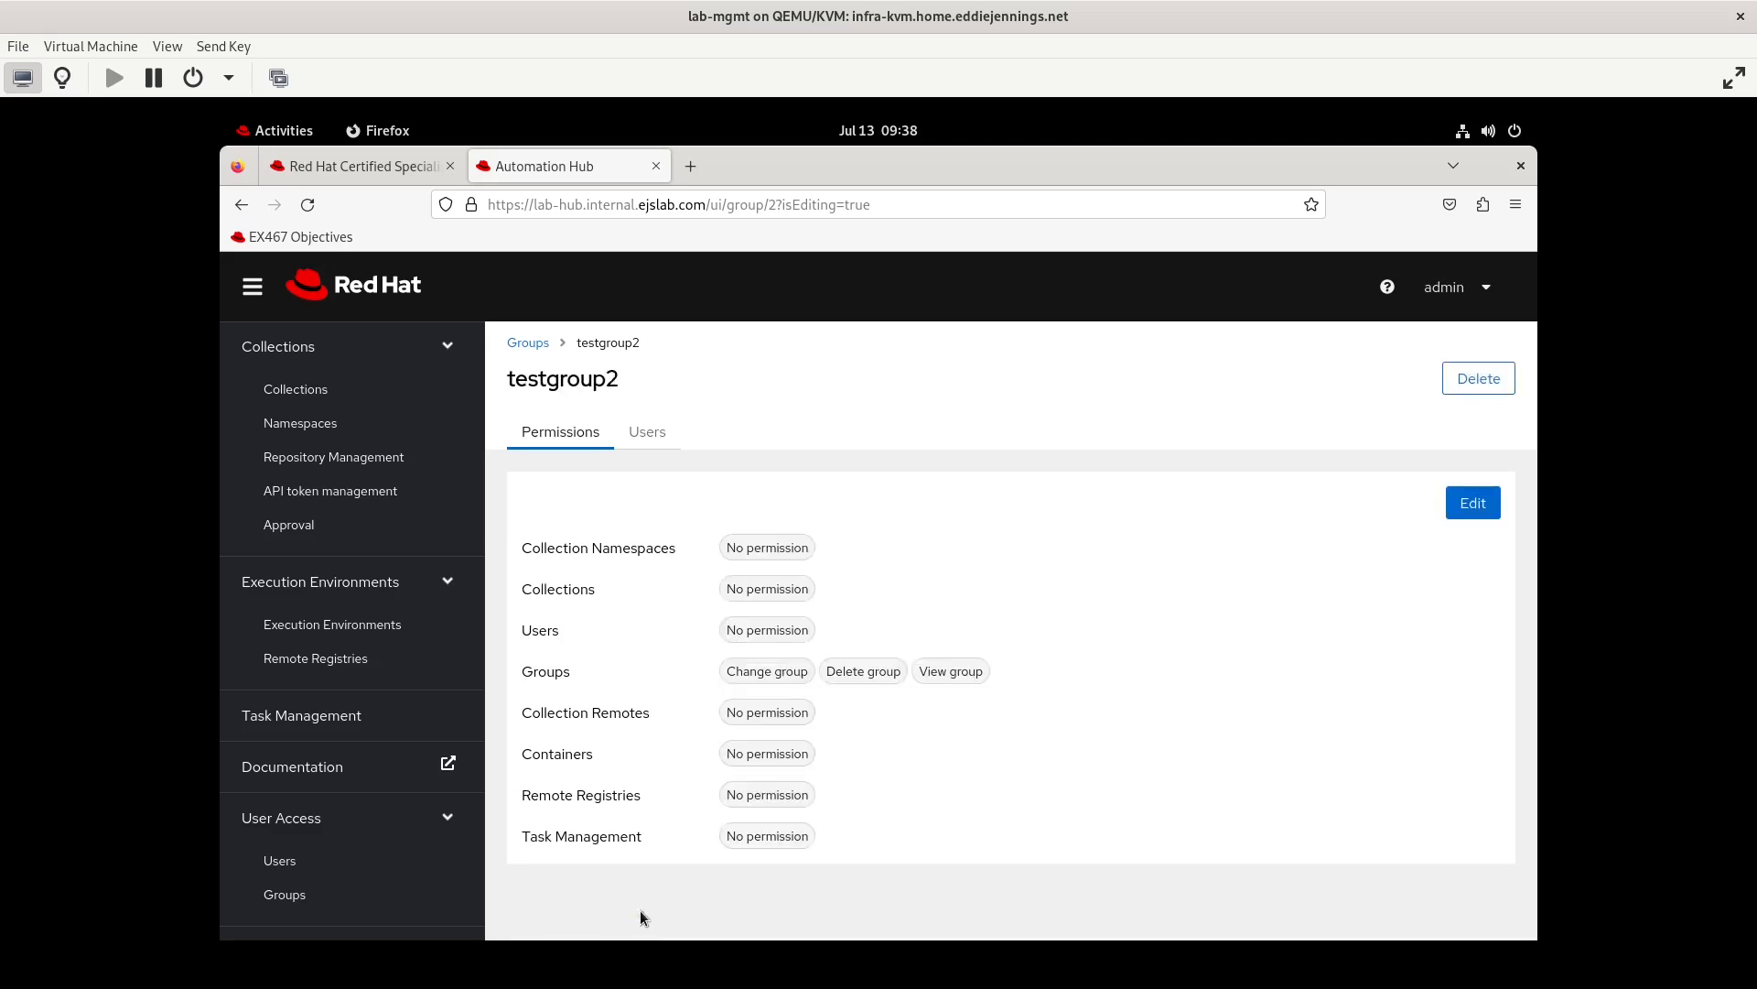
{"action": "left_click", "coordinate": [319, 897]}
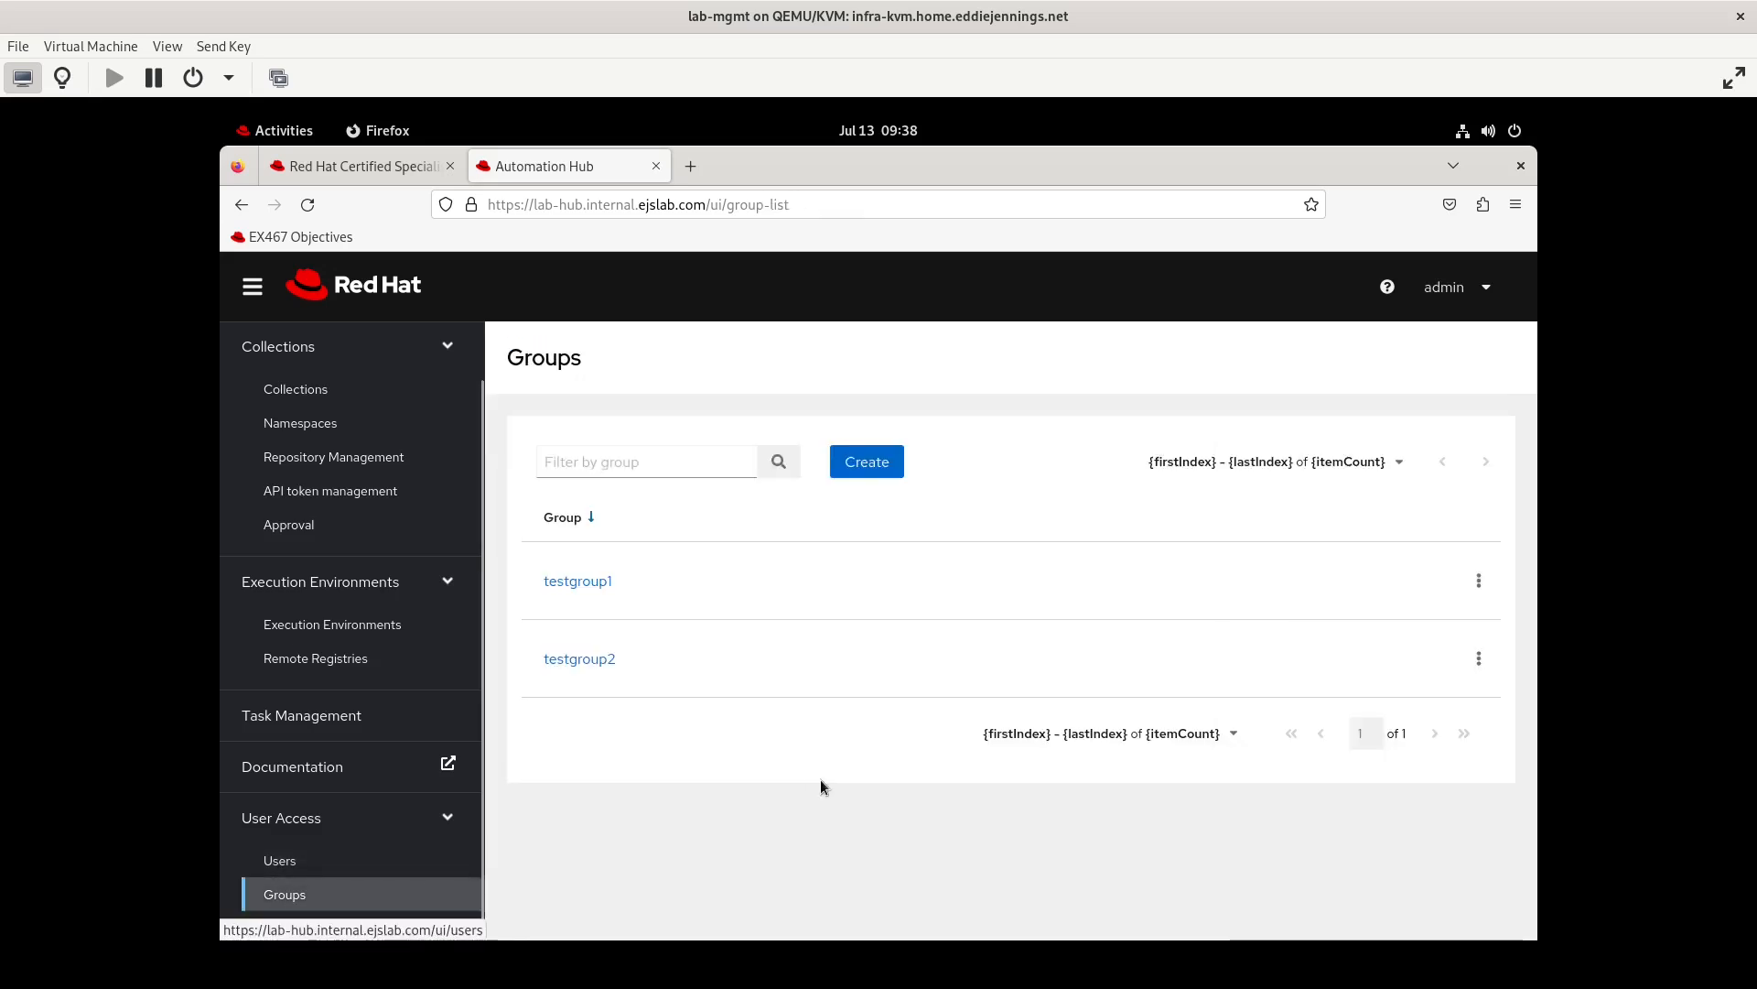
Add a fourth permission to the testgroup1 group's Collection Namespaces and save the group permissions
{"action": "left_click", "coordinate": [1479, 584]}
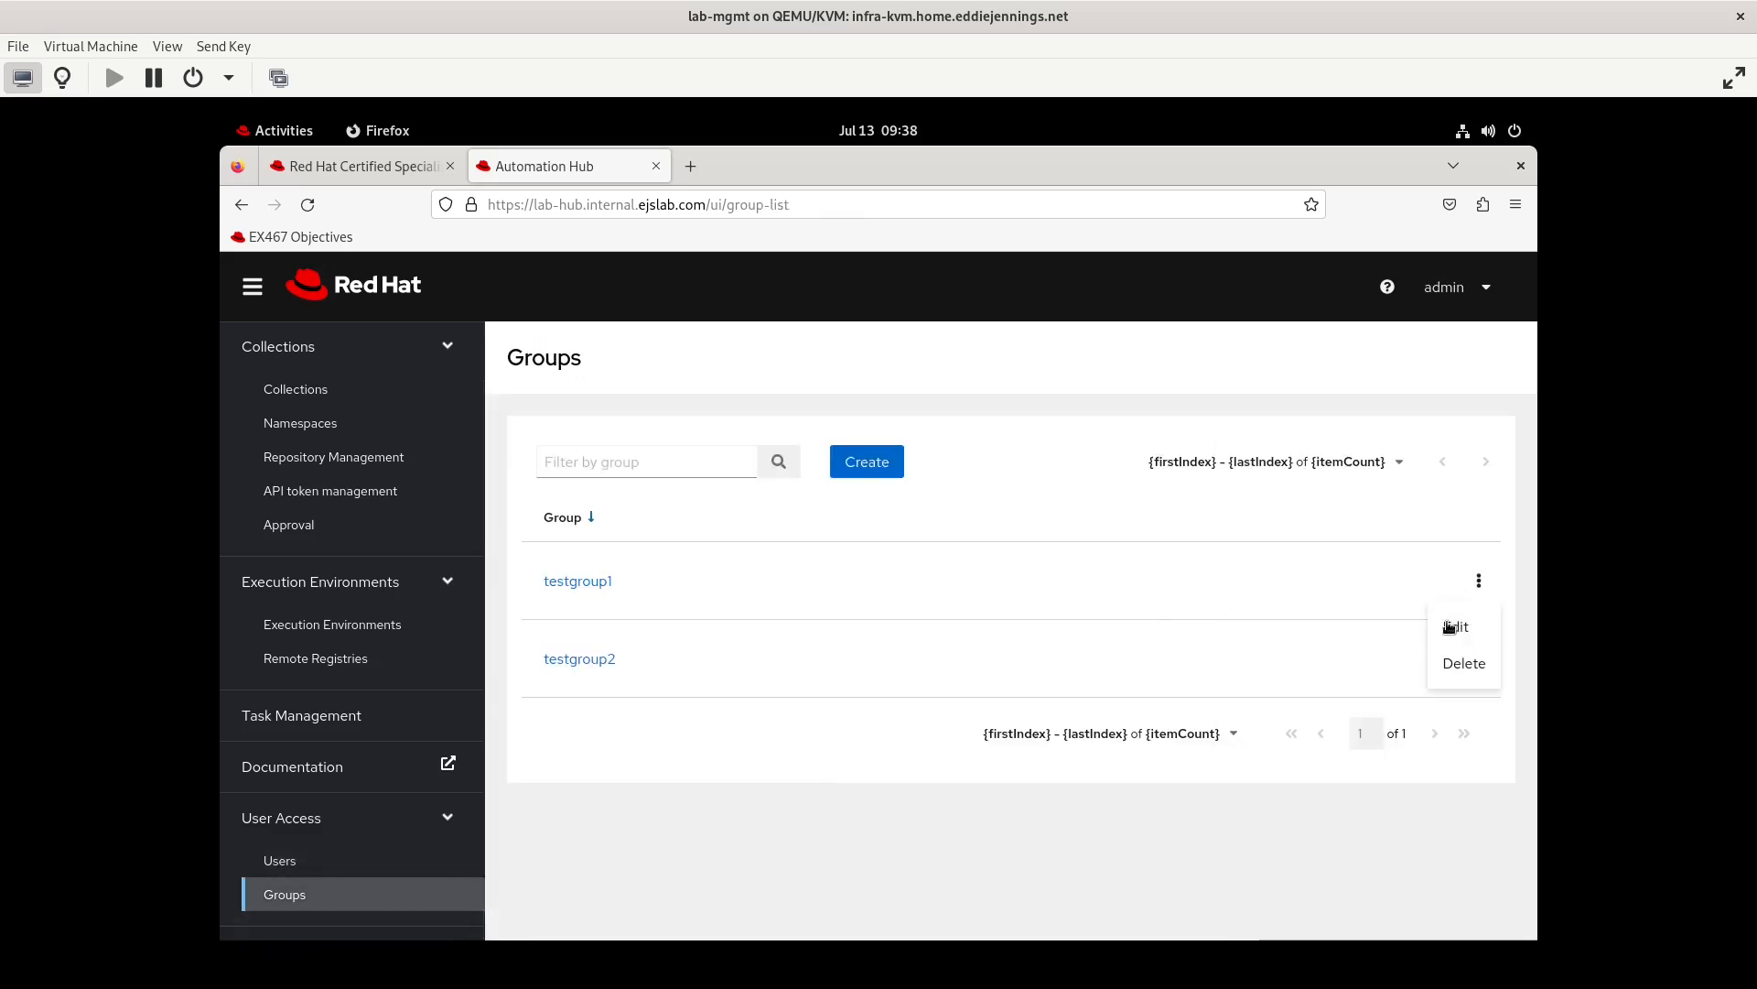
{"action": "left_click", "coordinate": [1454, 622]}
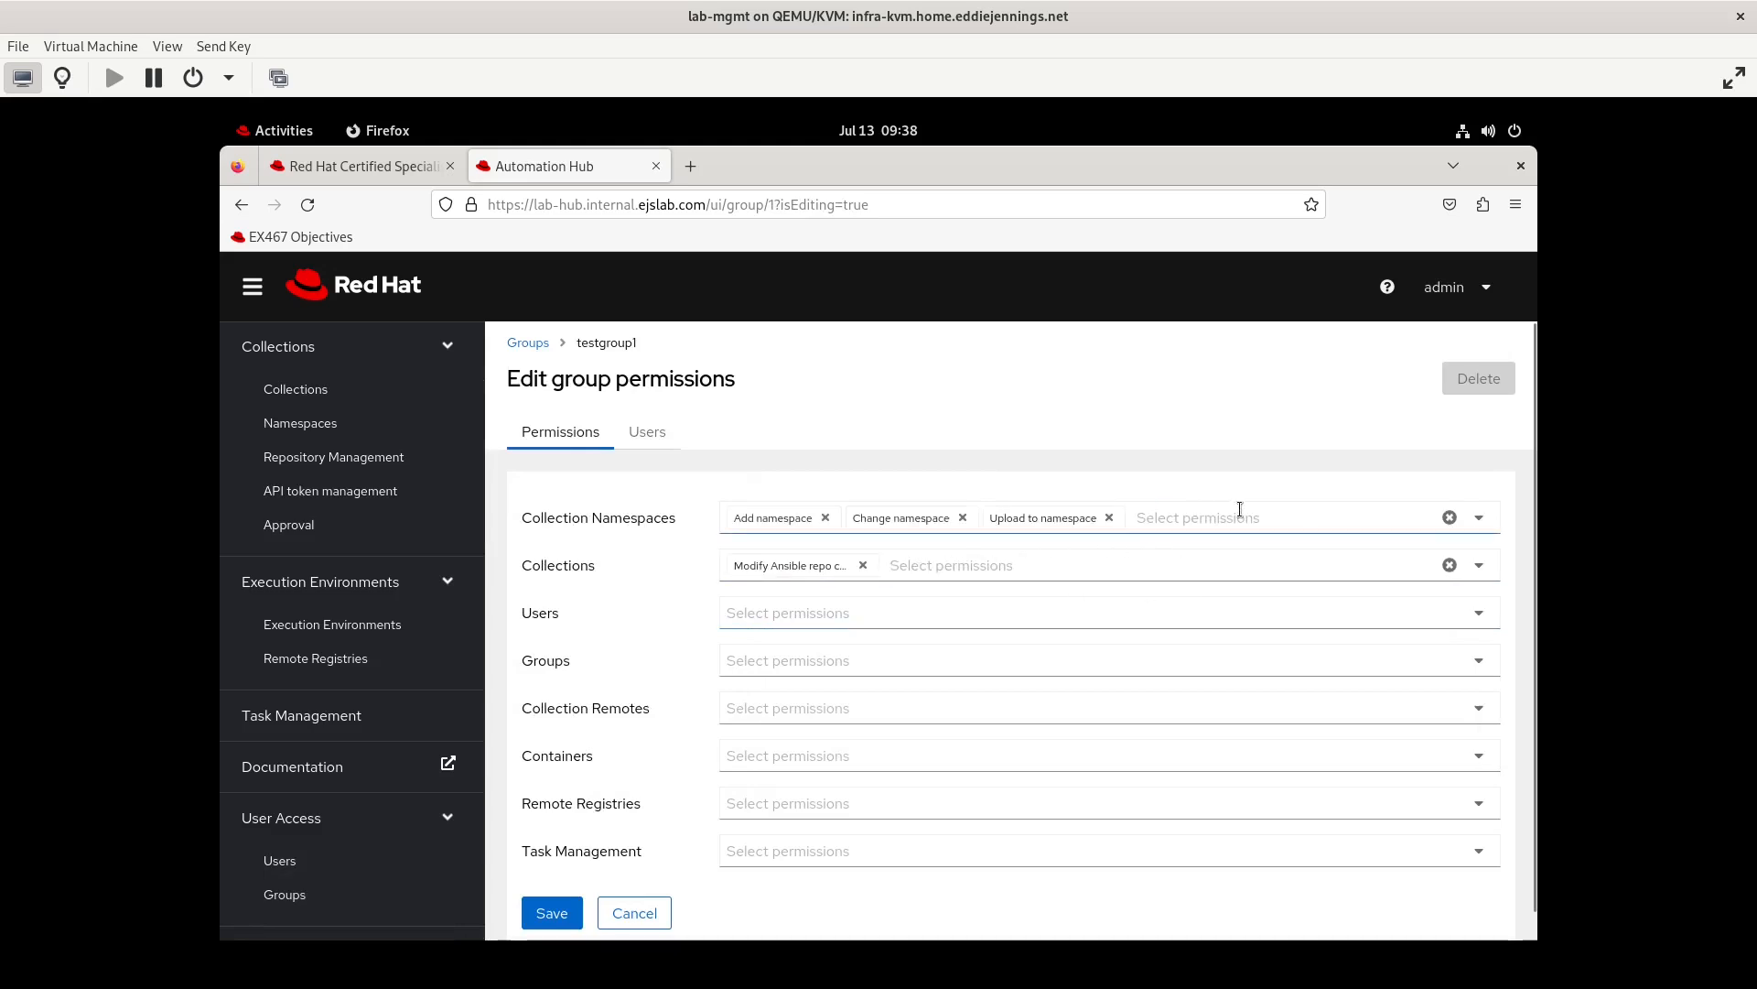
{"action": "left_click", "coordinate": [1194, 520]}
{"action": "left_click", "coordinate": [794, 563]}
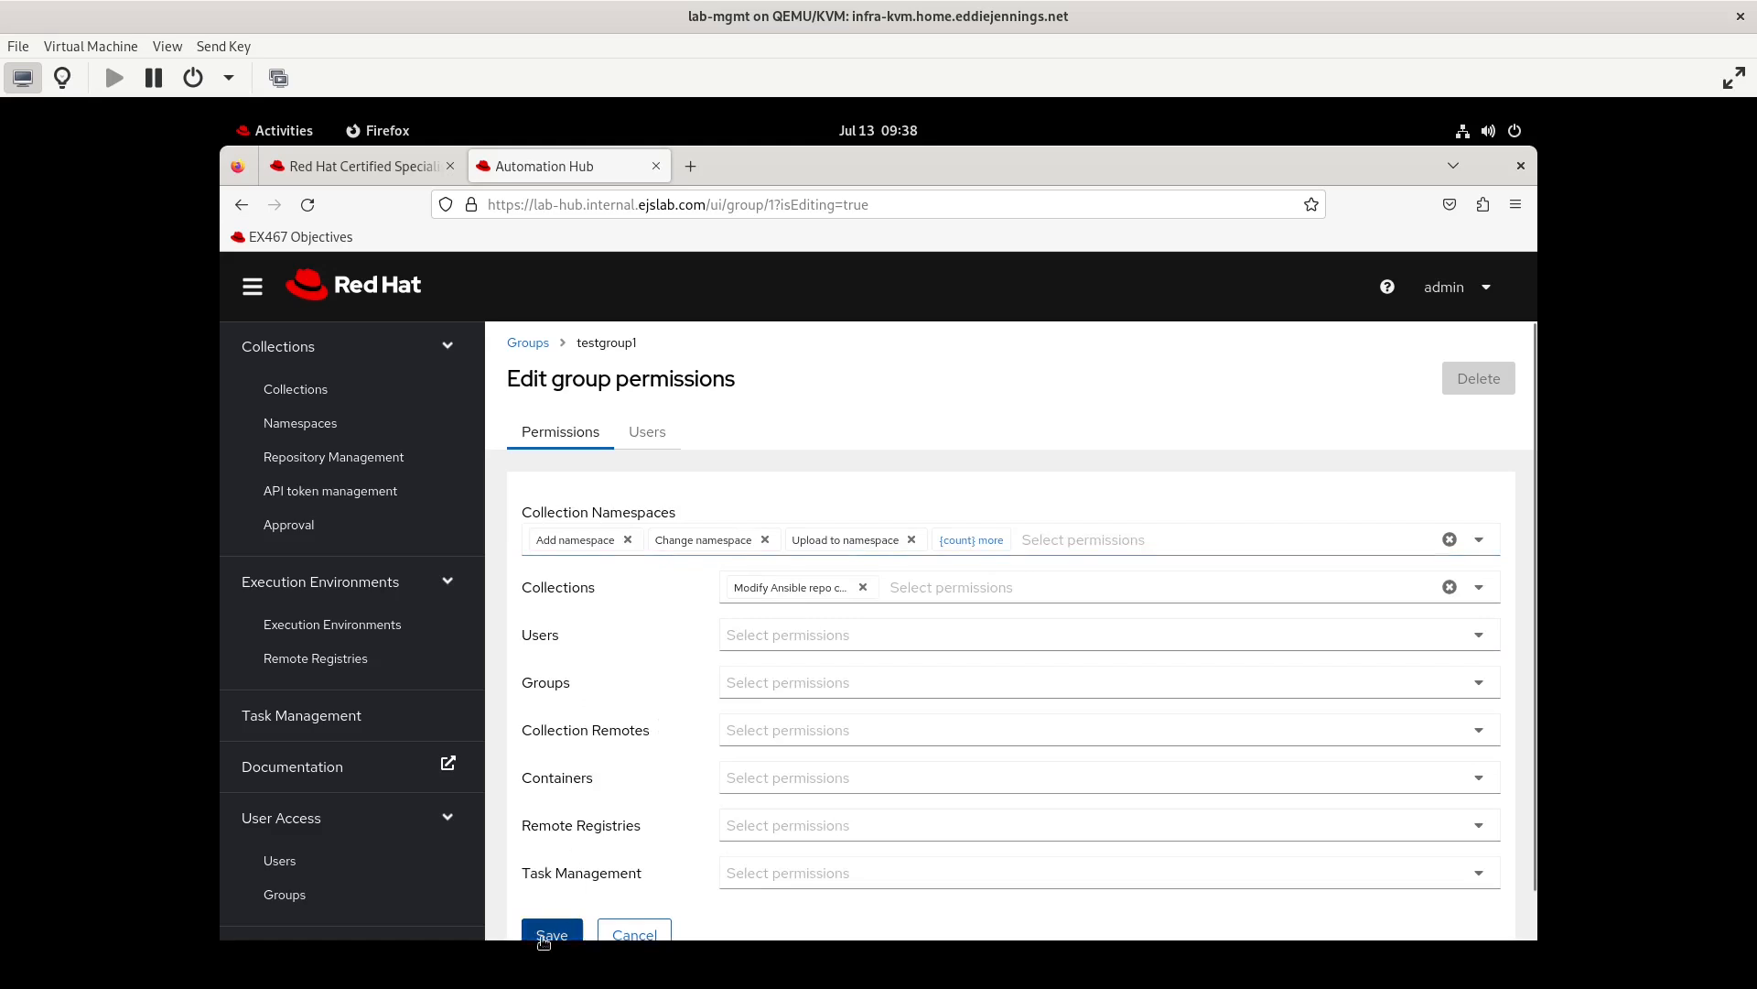
{"action": "left_click", "coordinate": [544, 937]}
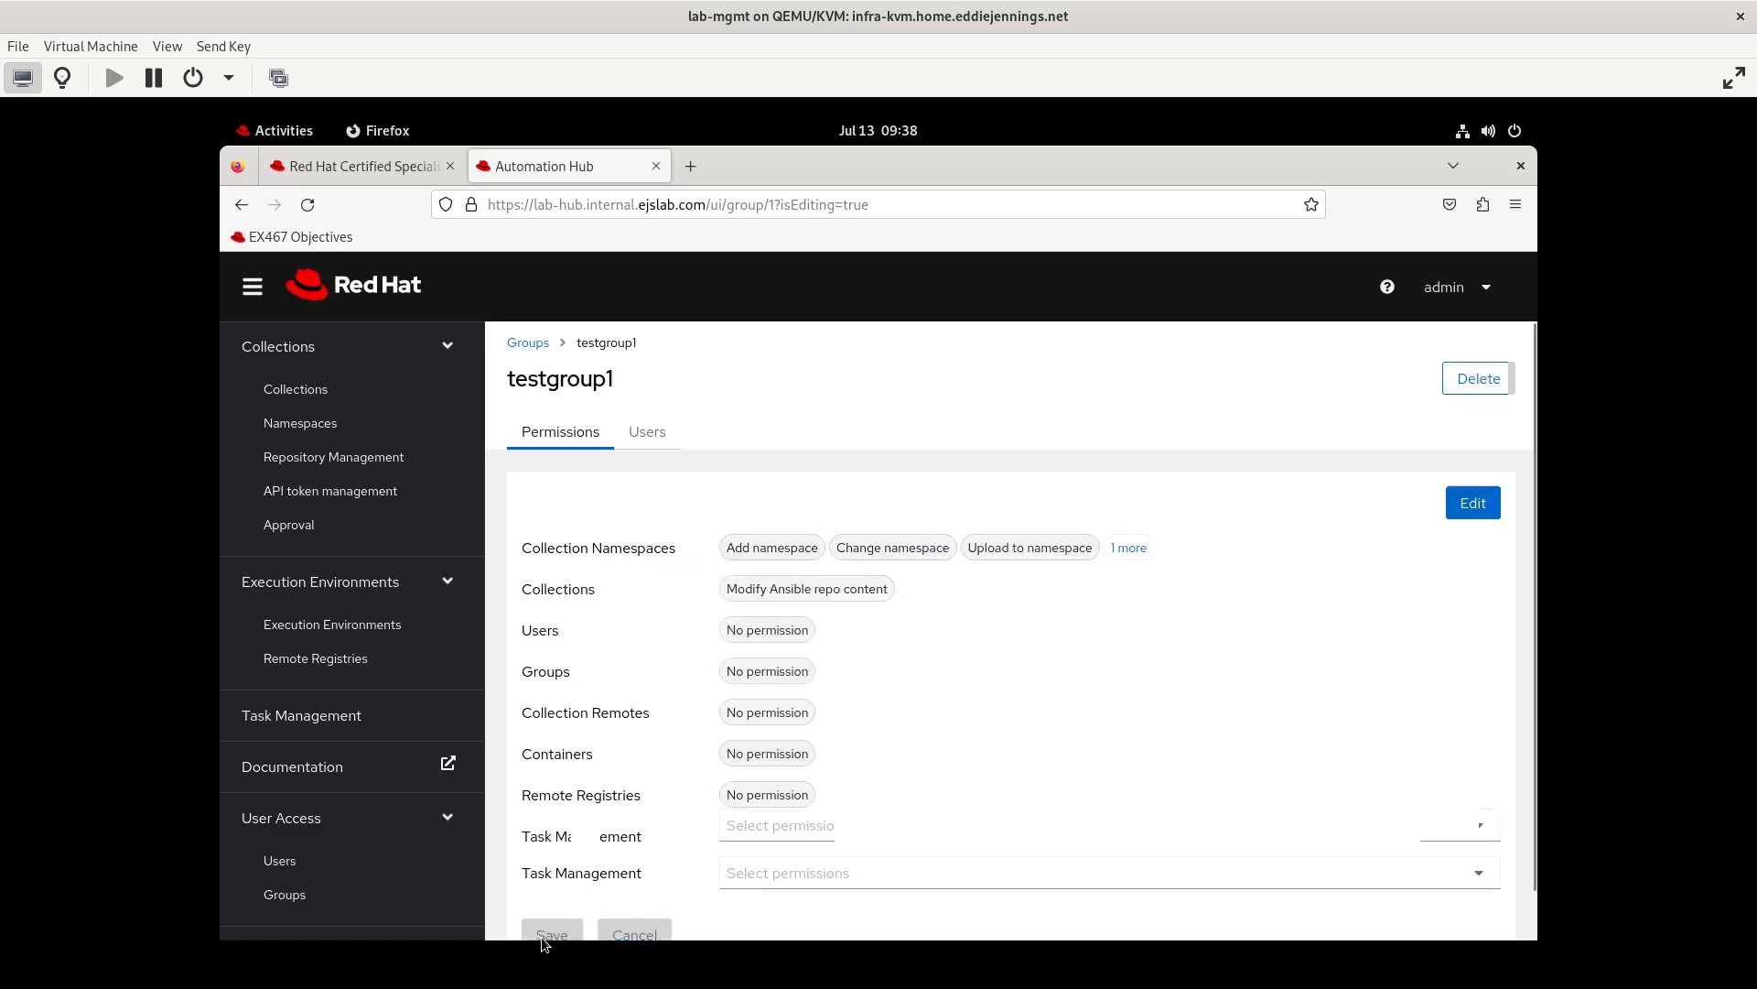
Create a namespace named testgroup2 with the testgroup2 group as its owner
{"action": "left_click", "coordinate": [291, 427]}
{"action": "left_click", "coordinate": [604, 467]}
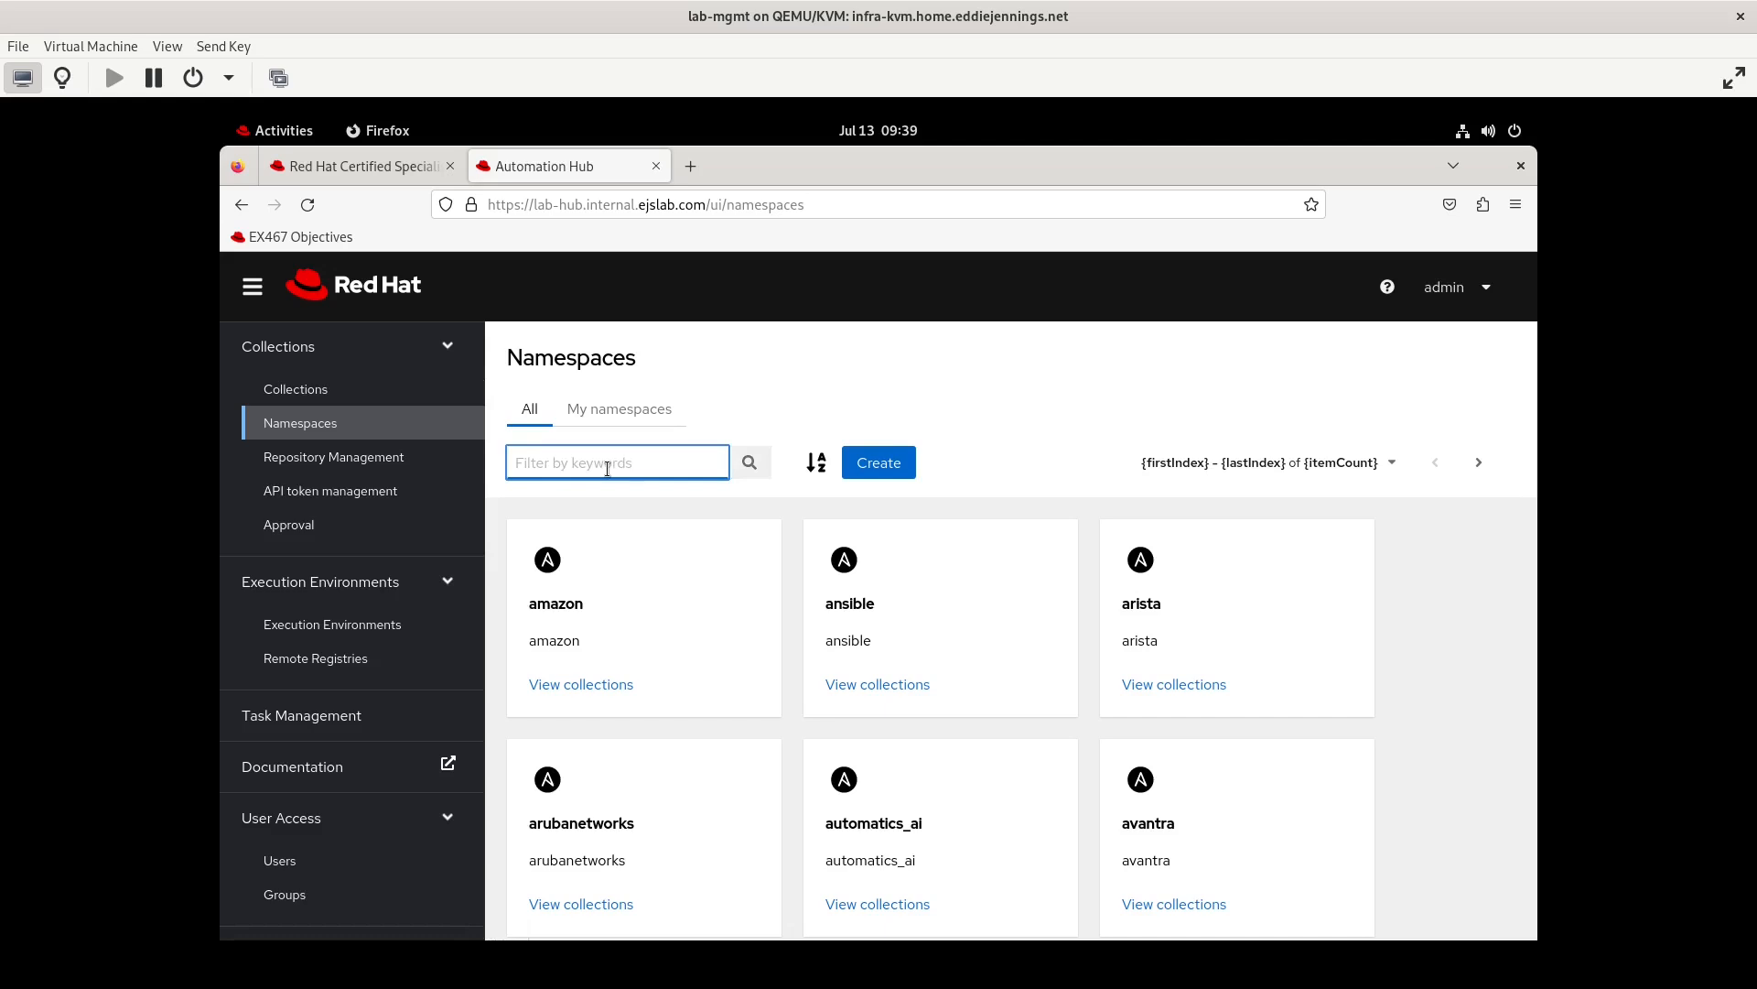
{"action": "left_click", "coordinate": [906, 465]}
{"action": "left_click", "coordinate": [616, 565]}
{"action": "type", "text": "testgroup2"}
{"action": "left_click", "coordinate": [613, 647]}
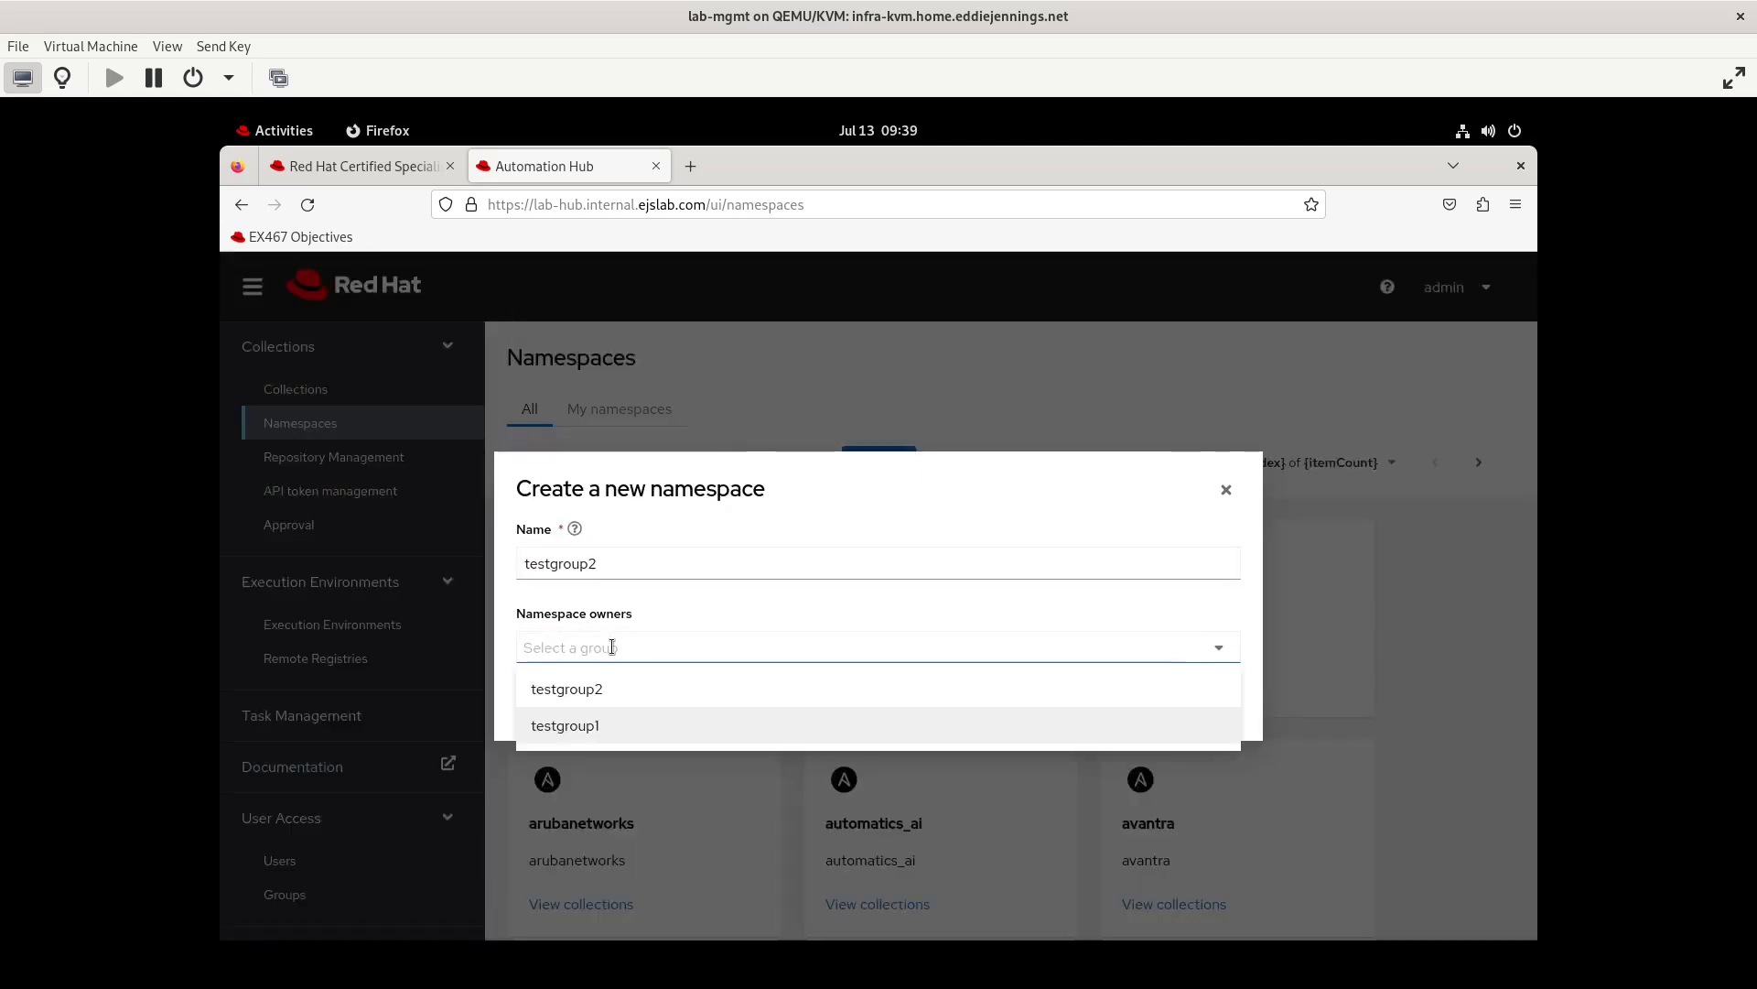
{"action": "left_click", "coordinate": [586, 692]}
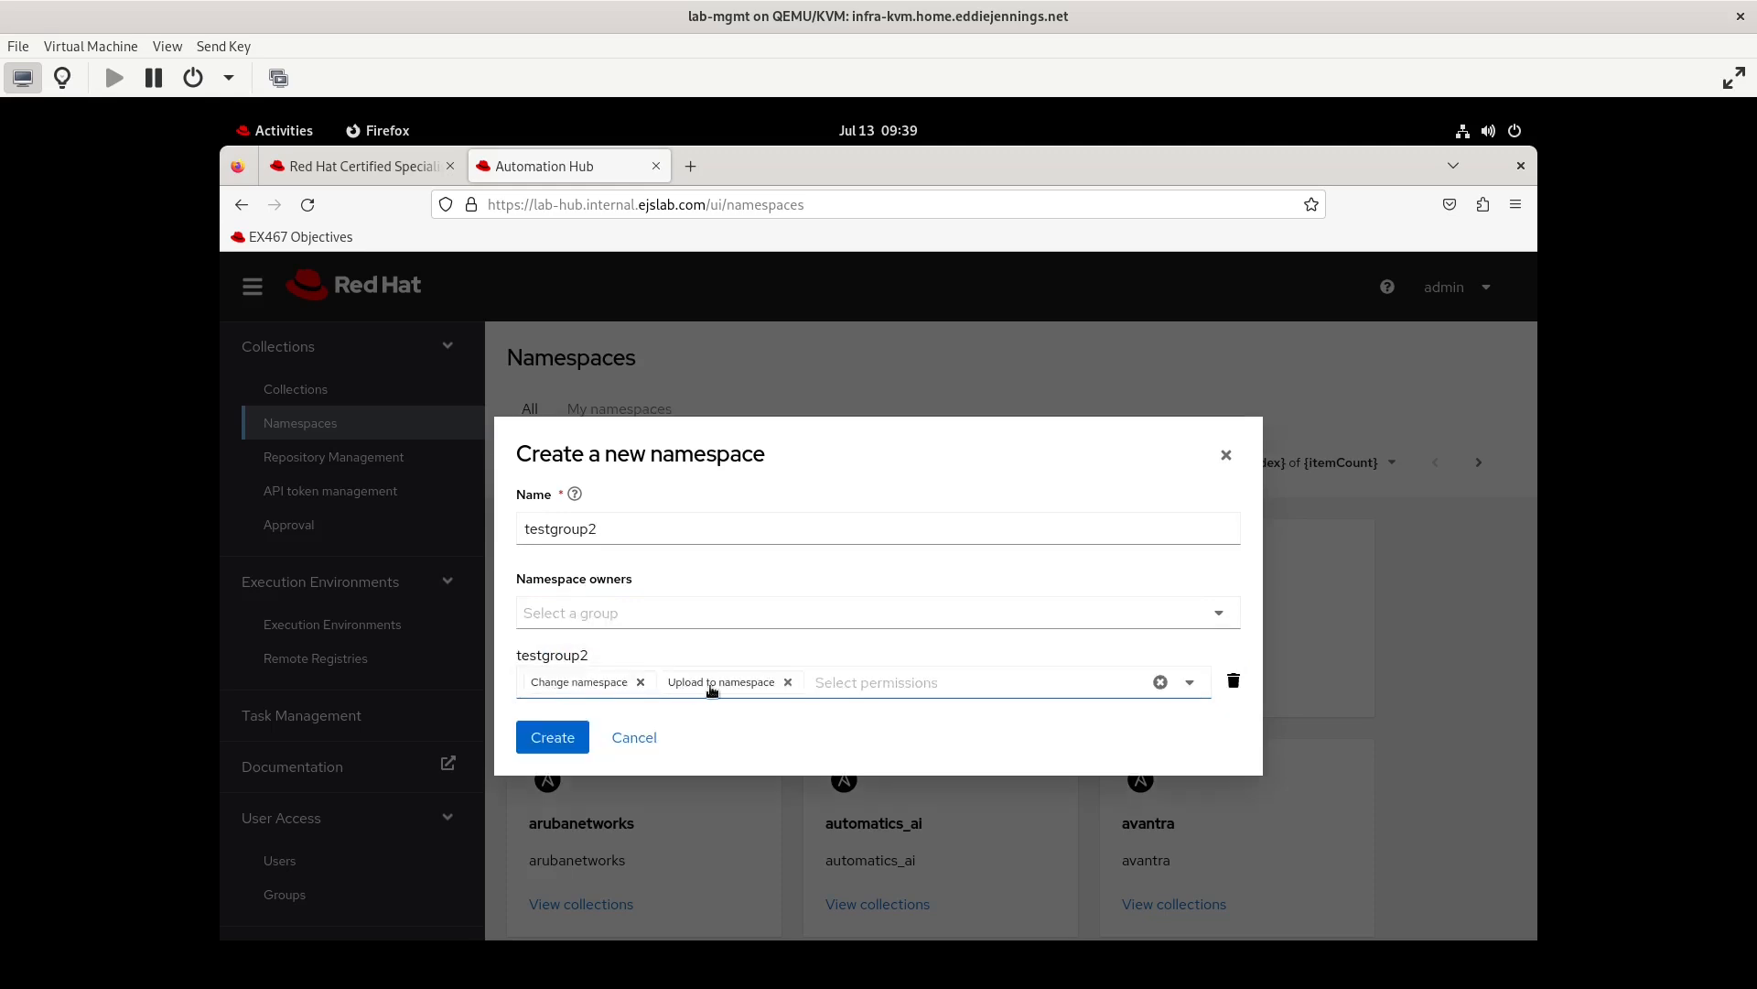
{"action": "left_click", "coordinate": [561, 738]}
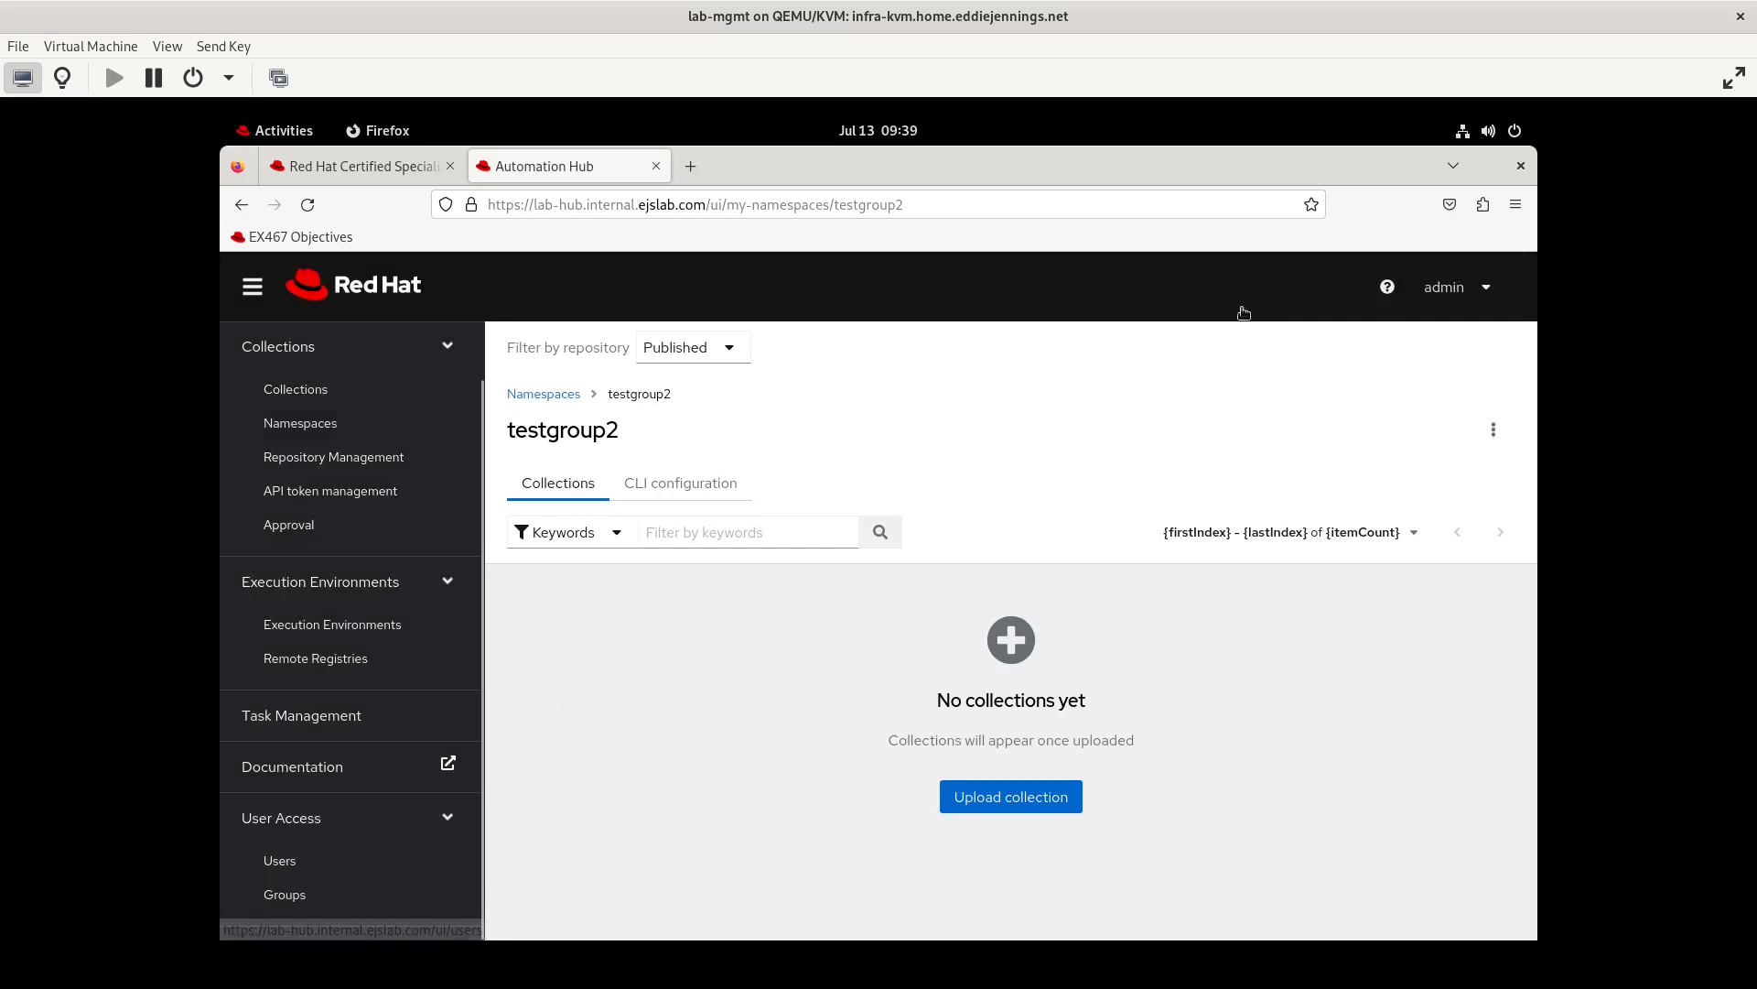
Switch to the terminal, change to the ~/cc2 directory and list its contents
{"action": "left_click", "coordinate": [282, 130]}
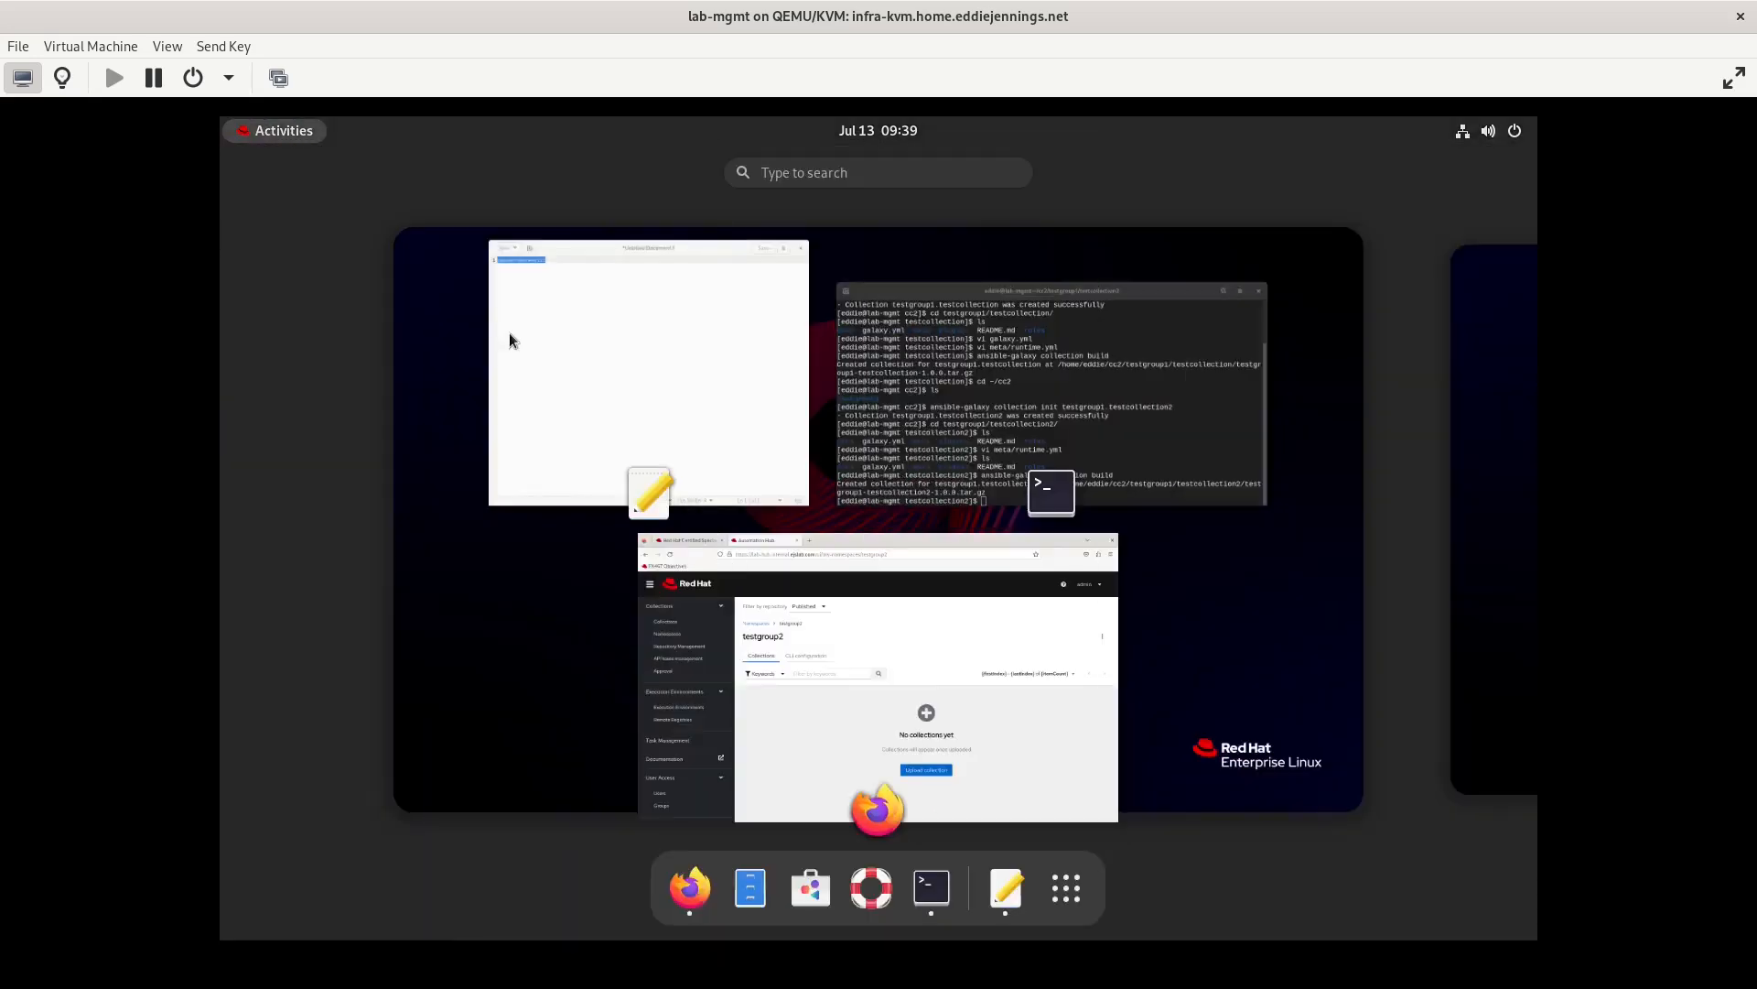
{"action": "left_click", "coordinate": [1023, 441]}
{"action": "type", "text": "cd ~/cc2"}
{"action": "key", "text": "Return"}
{"action": "type", "text": "ls"}
{"action": "key", "text": "Return"}
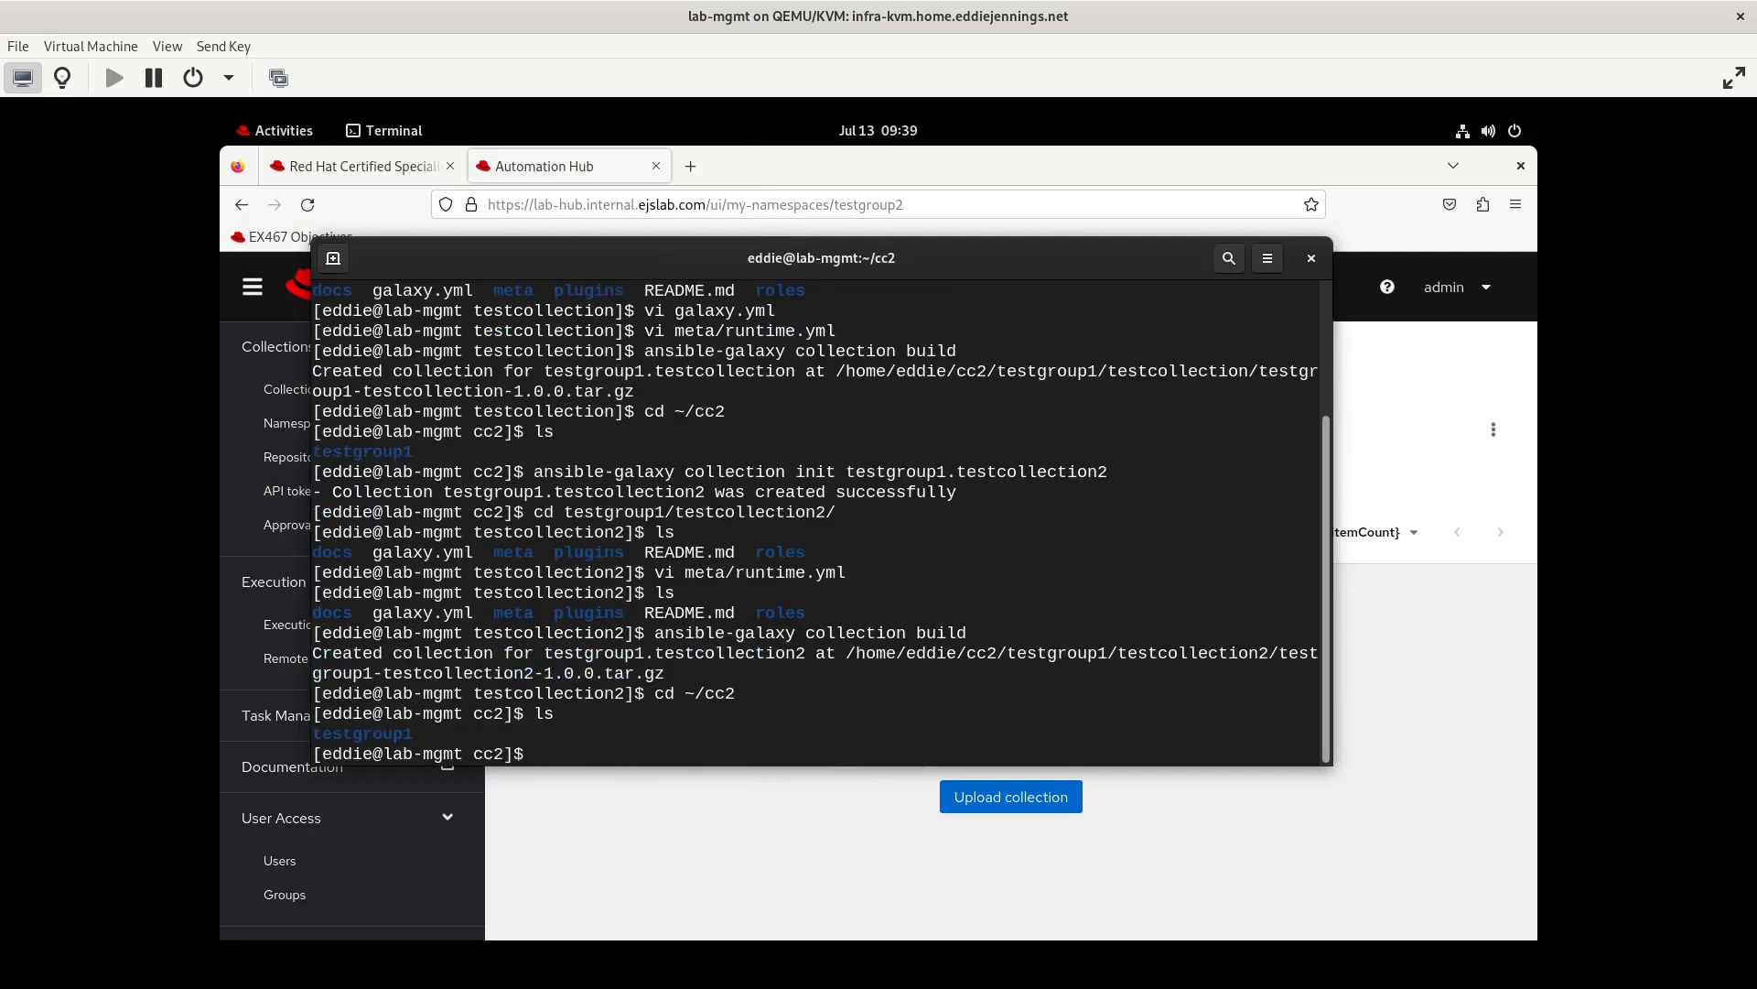
Initialize a collection named testgroup2.testcollection1 with ansible-galaxy in the ~/cc2 directory
{"action": "type", "text": "ansible-galaxy init"}
{"action": "key", "text": "BackSpace"}
{"action": "key", "text": "BackSpace"}
{"action": "key", "text": "BackSpace"}
{"action": "key", "text": "BackSpace"}
{"action": "key", "text": "BackSpace"}
{"action": "key", "text": "BackSpace"}
{"action": "type", "text": "y collection in"}
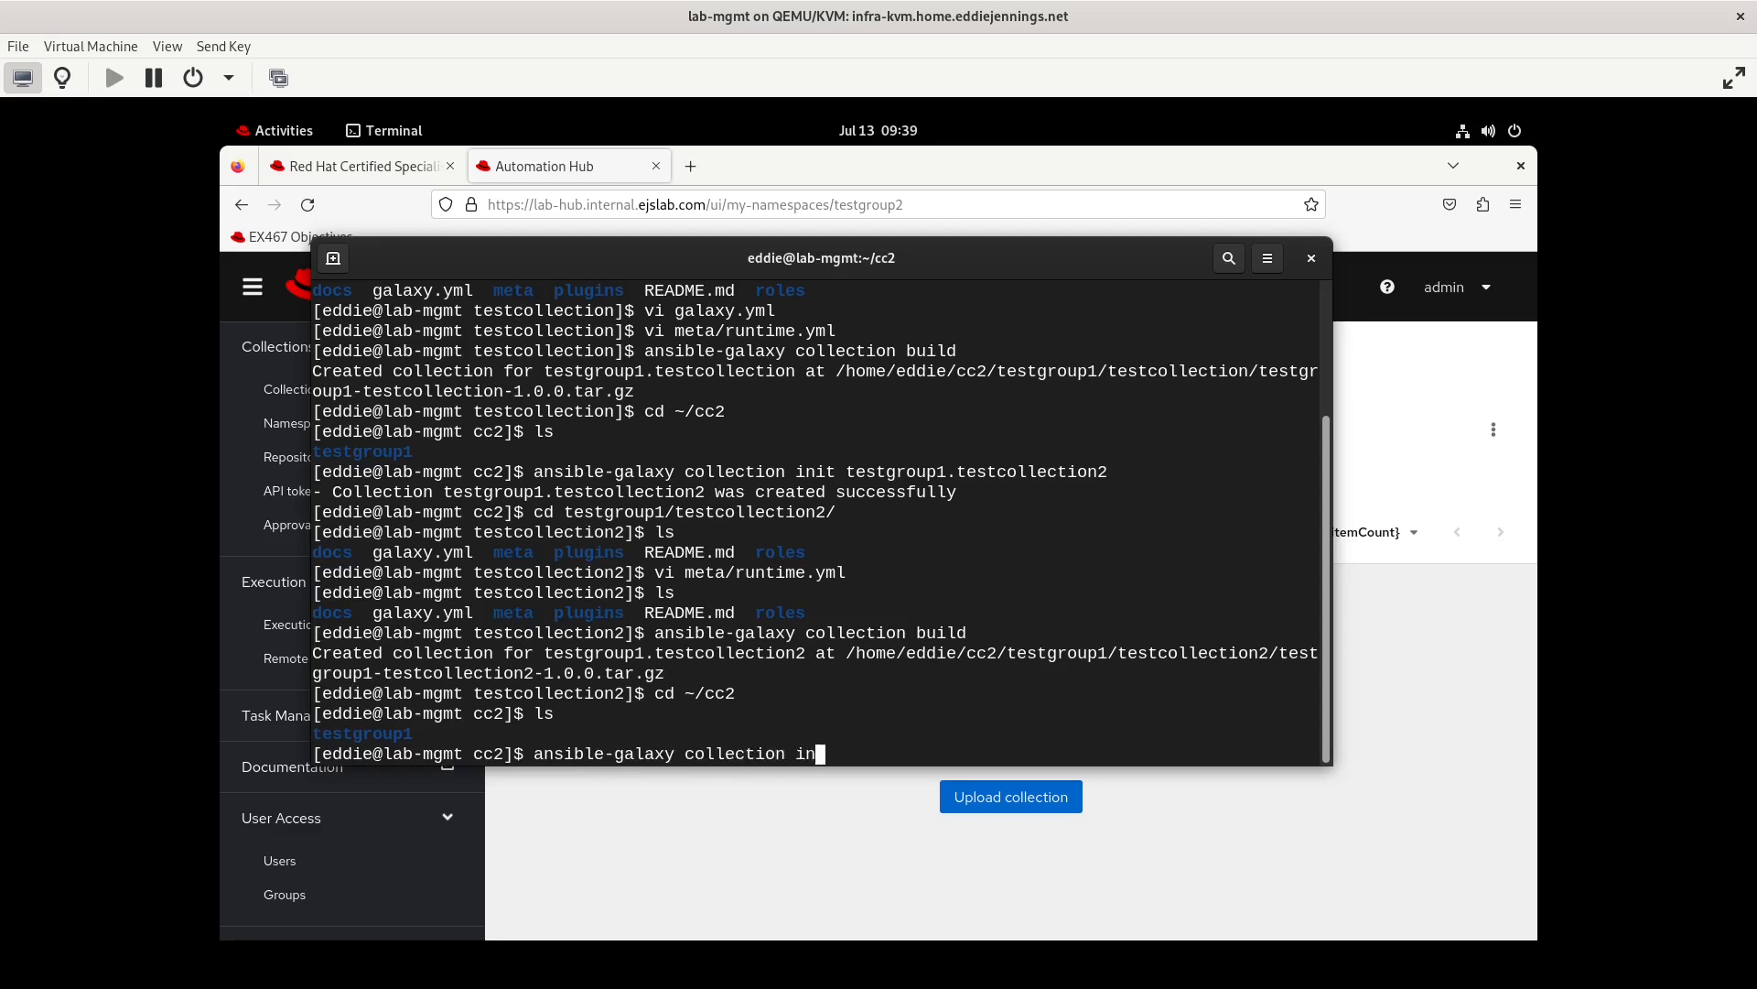
{"action": "type", "text": "it testgroup2.testcollection1"}
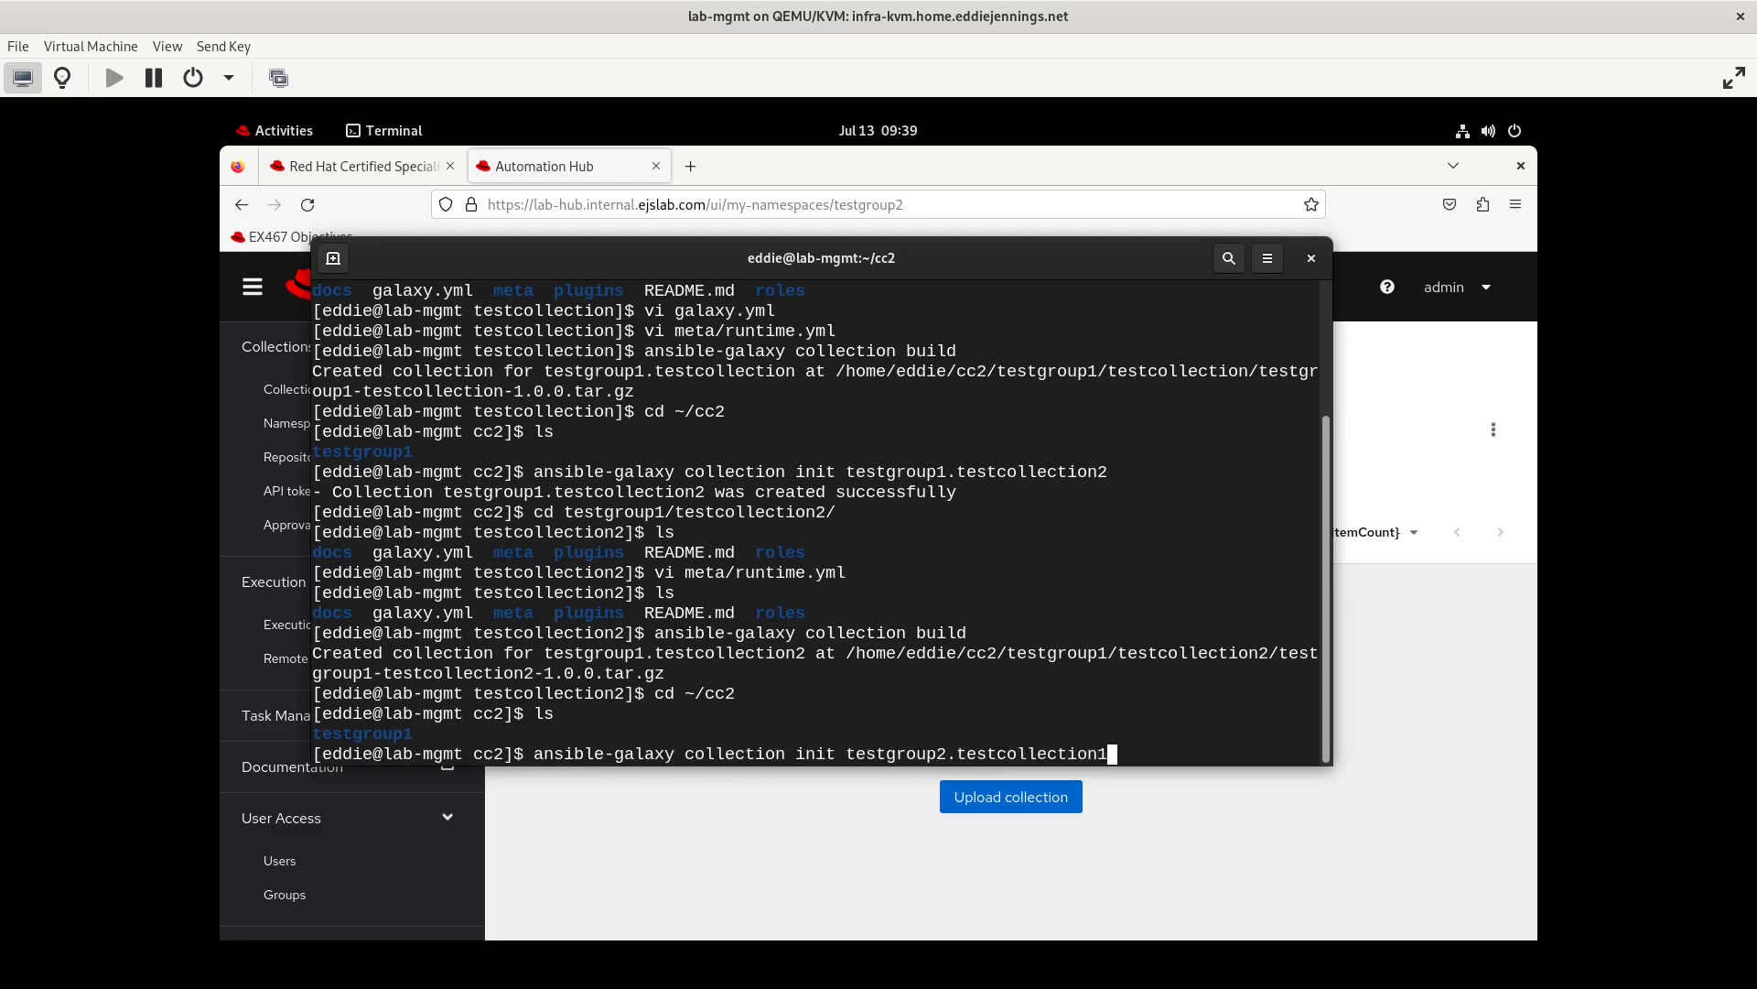
{"action": "key", "text": "Return"}
In testgroup2/testcollection1/meta/runtime.yml, enable the requires_ansible line with '>=2.9.10', save the file and quit the editor
{"action": "type", "text": "vi testgroup2/testcollection1/meta/"}
{"action": "key", "text": "Tab"}
{"action": "type", "text": "r"}
{"action": "key", "text": "Tab"}
{"action": "key", "text": "Return"}
{"action": "type", "text": ":q"}
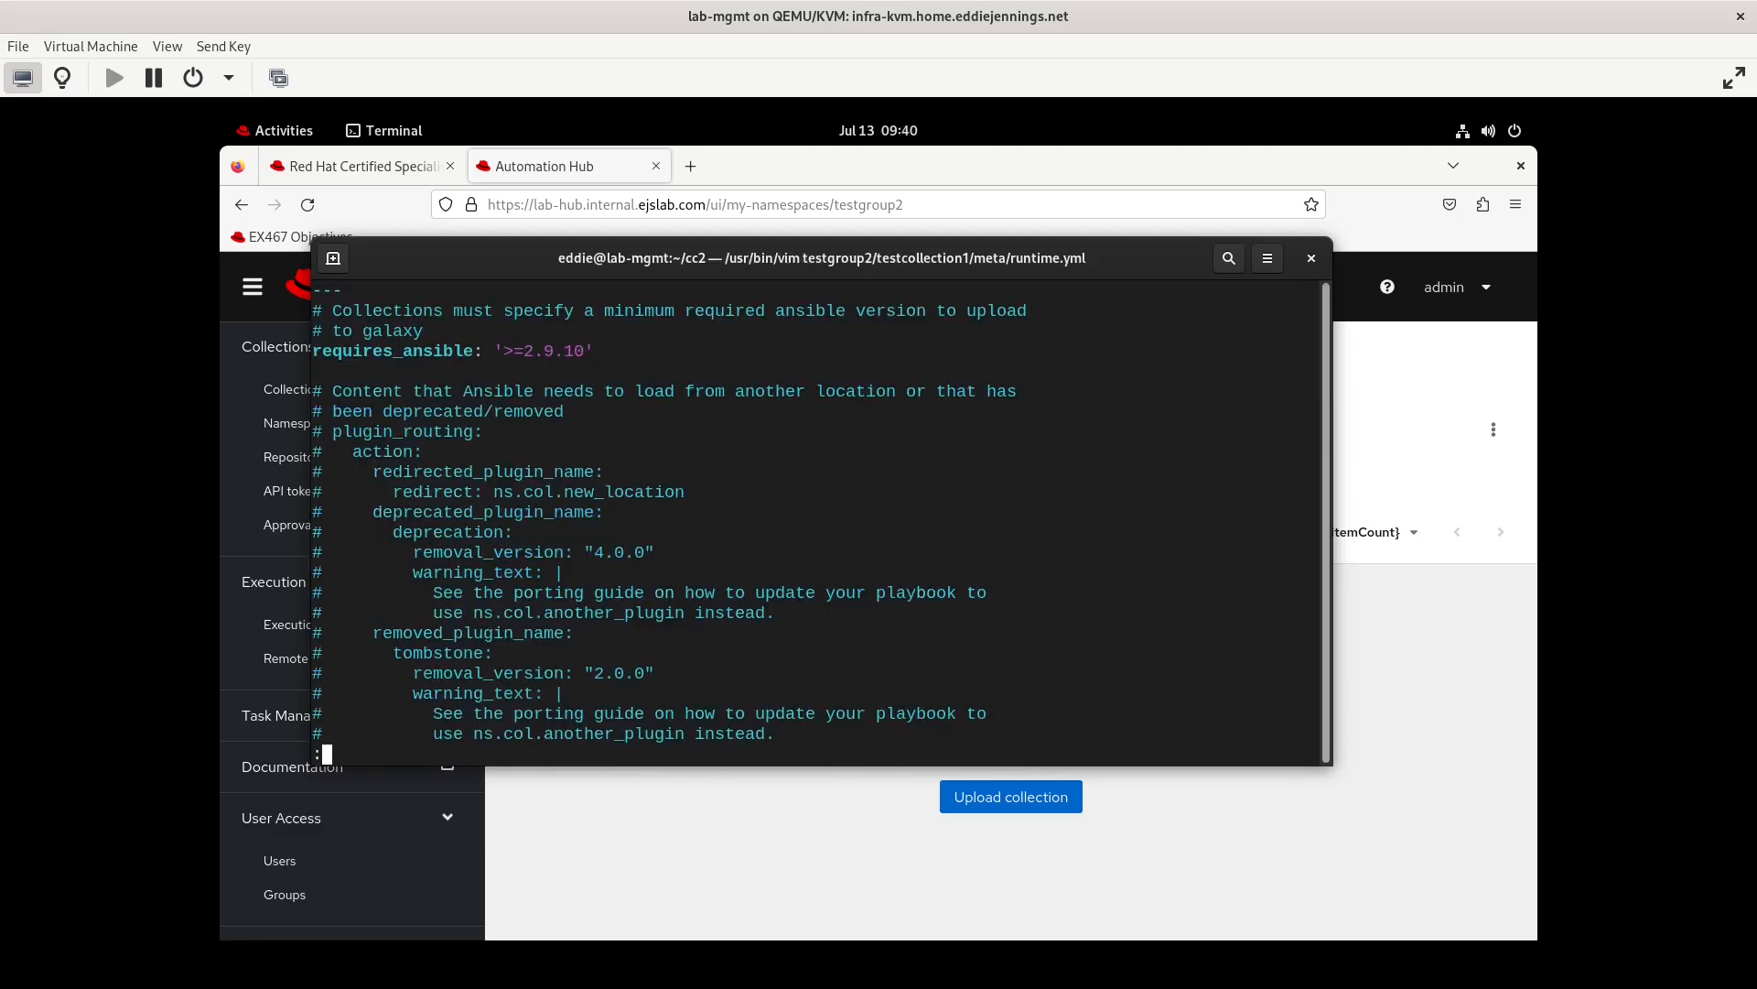
{"action": "key", "text": "Return"}
Change to the testgroup2/testcollection1 directory and build the collection archive with ansible-galaxy
{"action": "type", "text": "cd testgroup2/testcollection1/"}
{"action": "key", "text": "Return"}
{"action": "type", "text": "ansible-galaxy "}
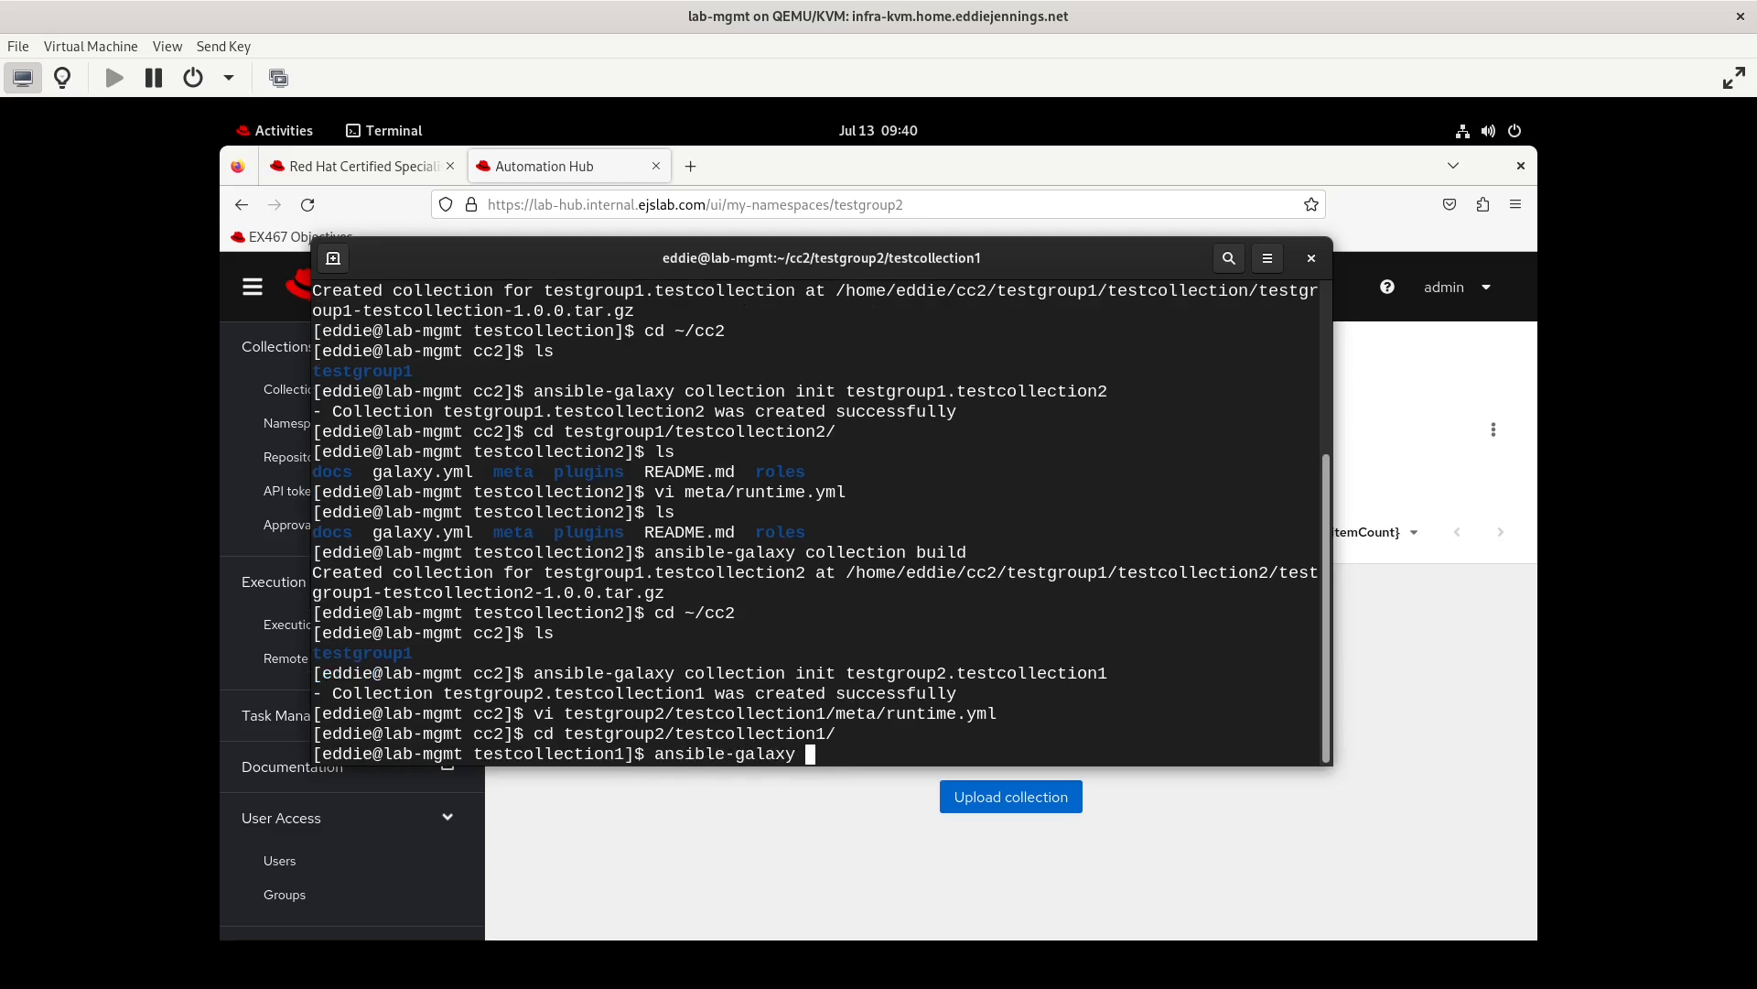
{"action": "type", "text": "collection build"}
{"action": "key", "text": "Return"}
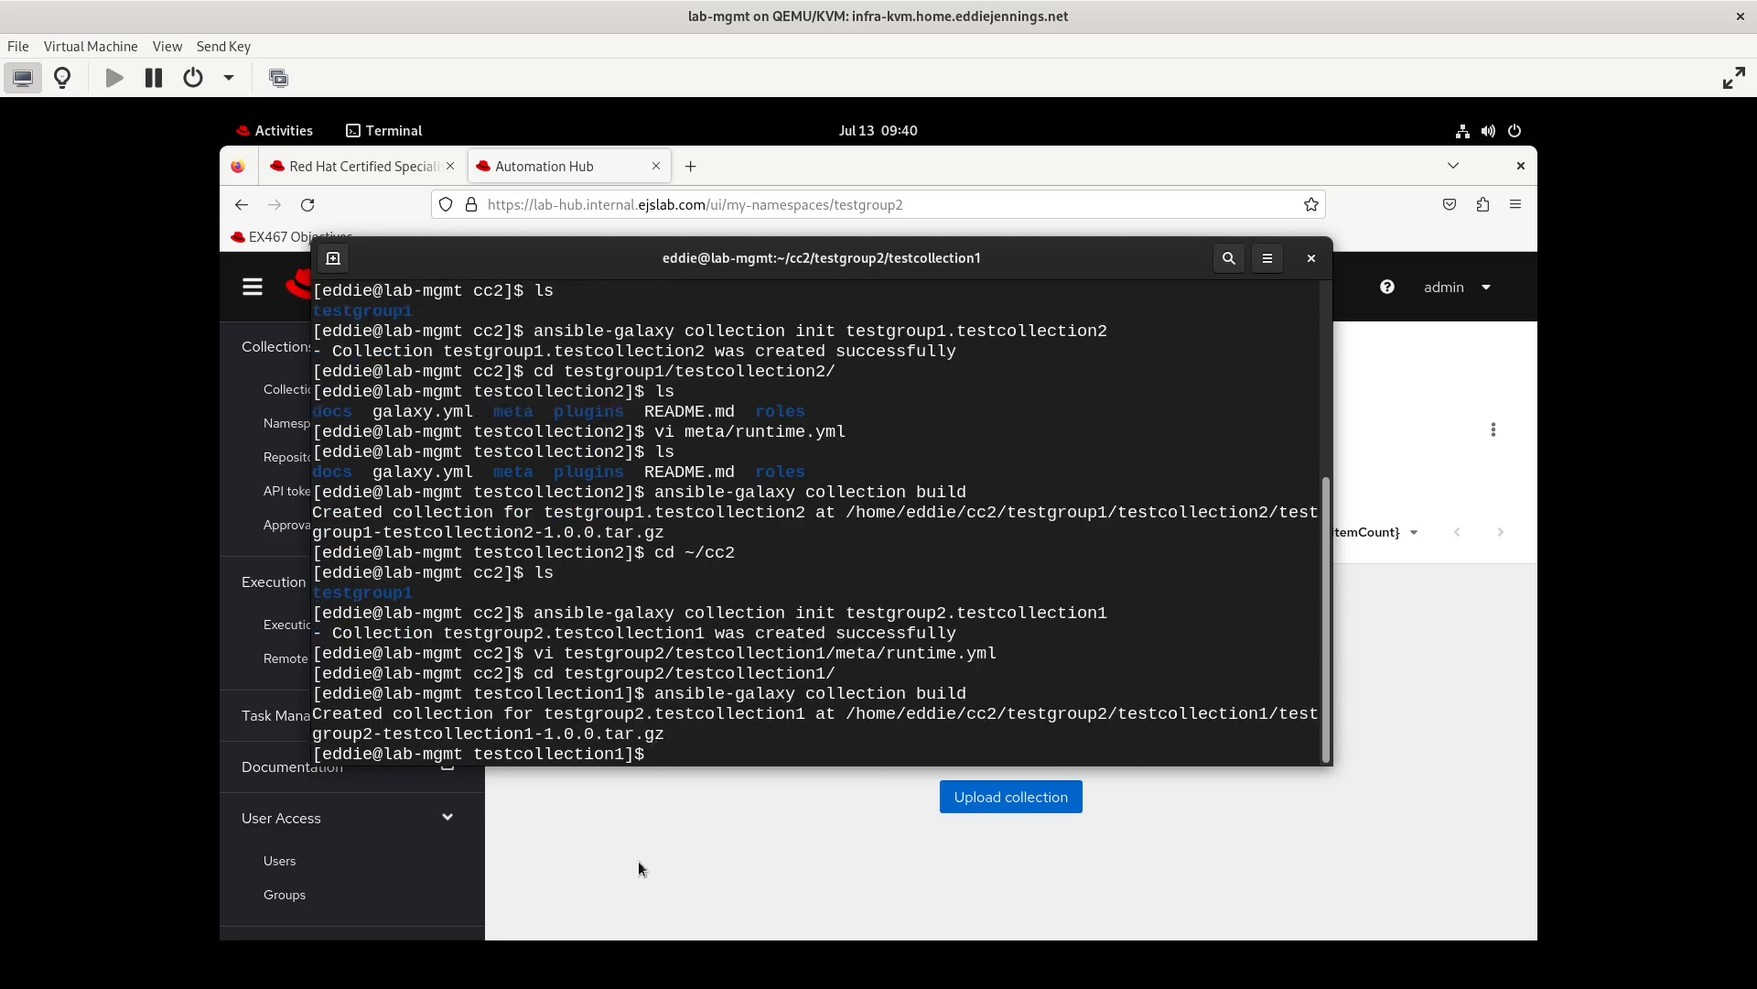
Switch to Automation Hub in the browser, log out of admin and log in as testuser3 with the account password
{"action": "left_click", "coordinate": [722, 875]}
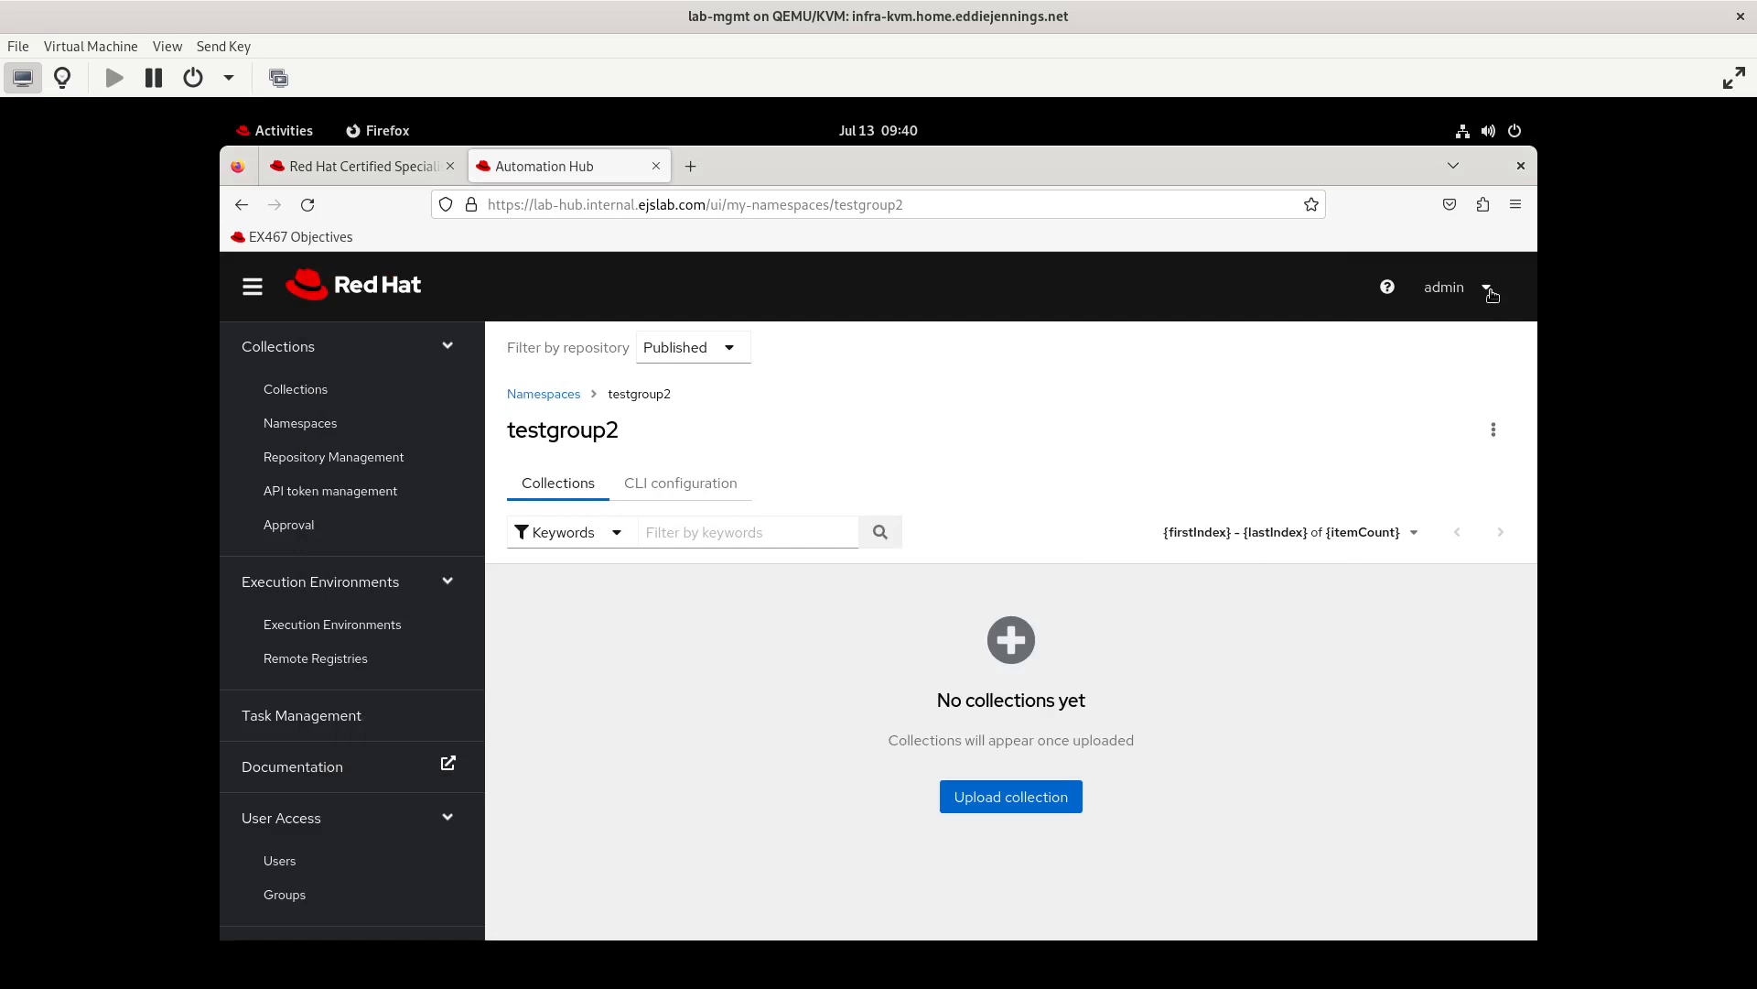
{"action": "type", "text": "test"}
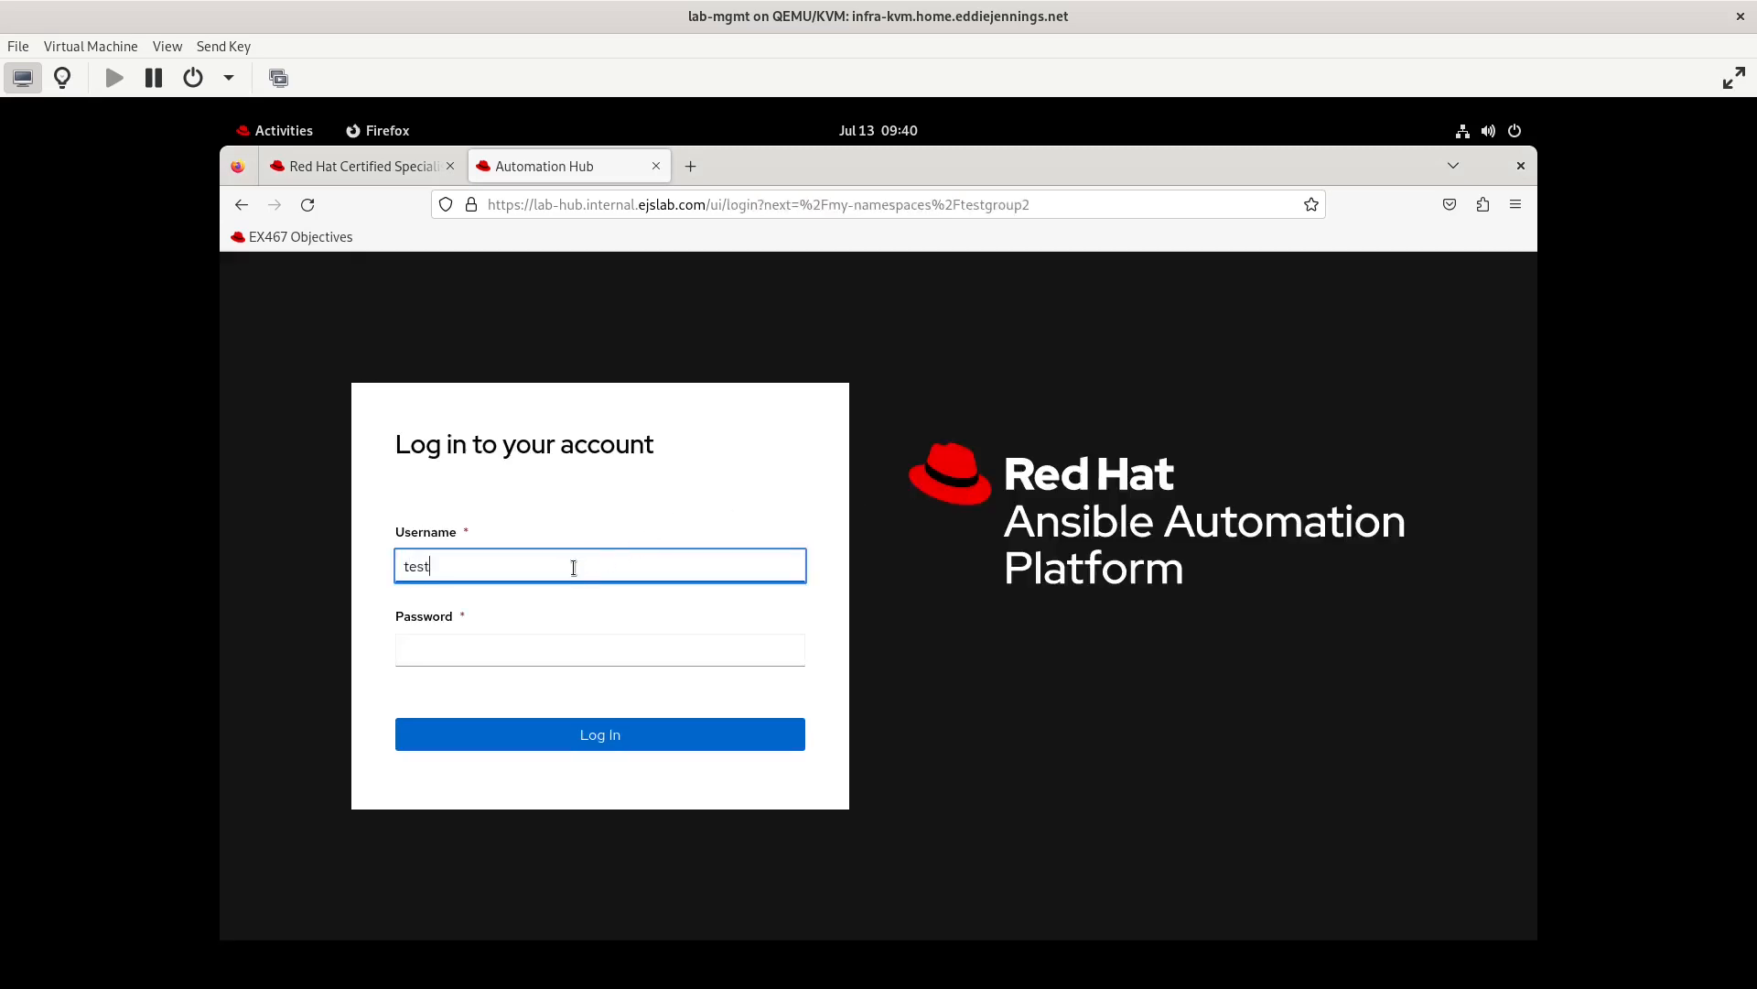
{"action": "type", "text": "user3"}
{"action": "key", "text": "Tab"}
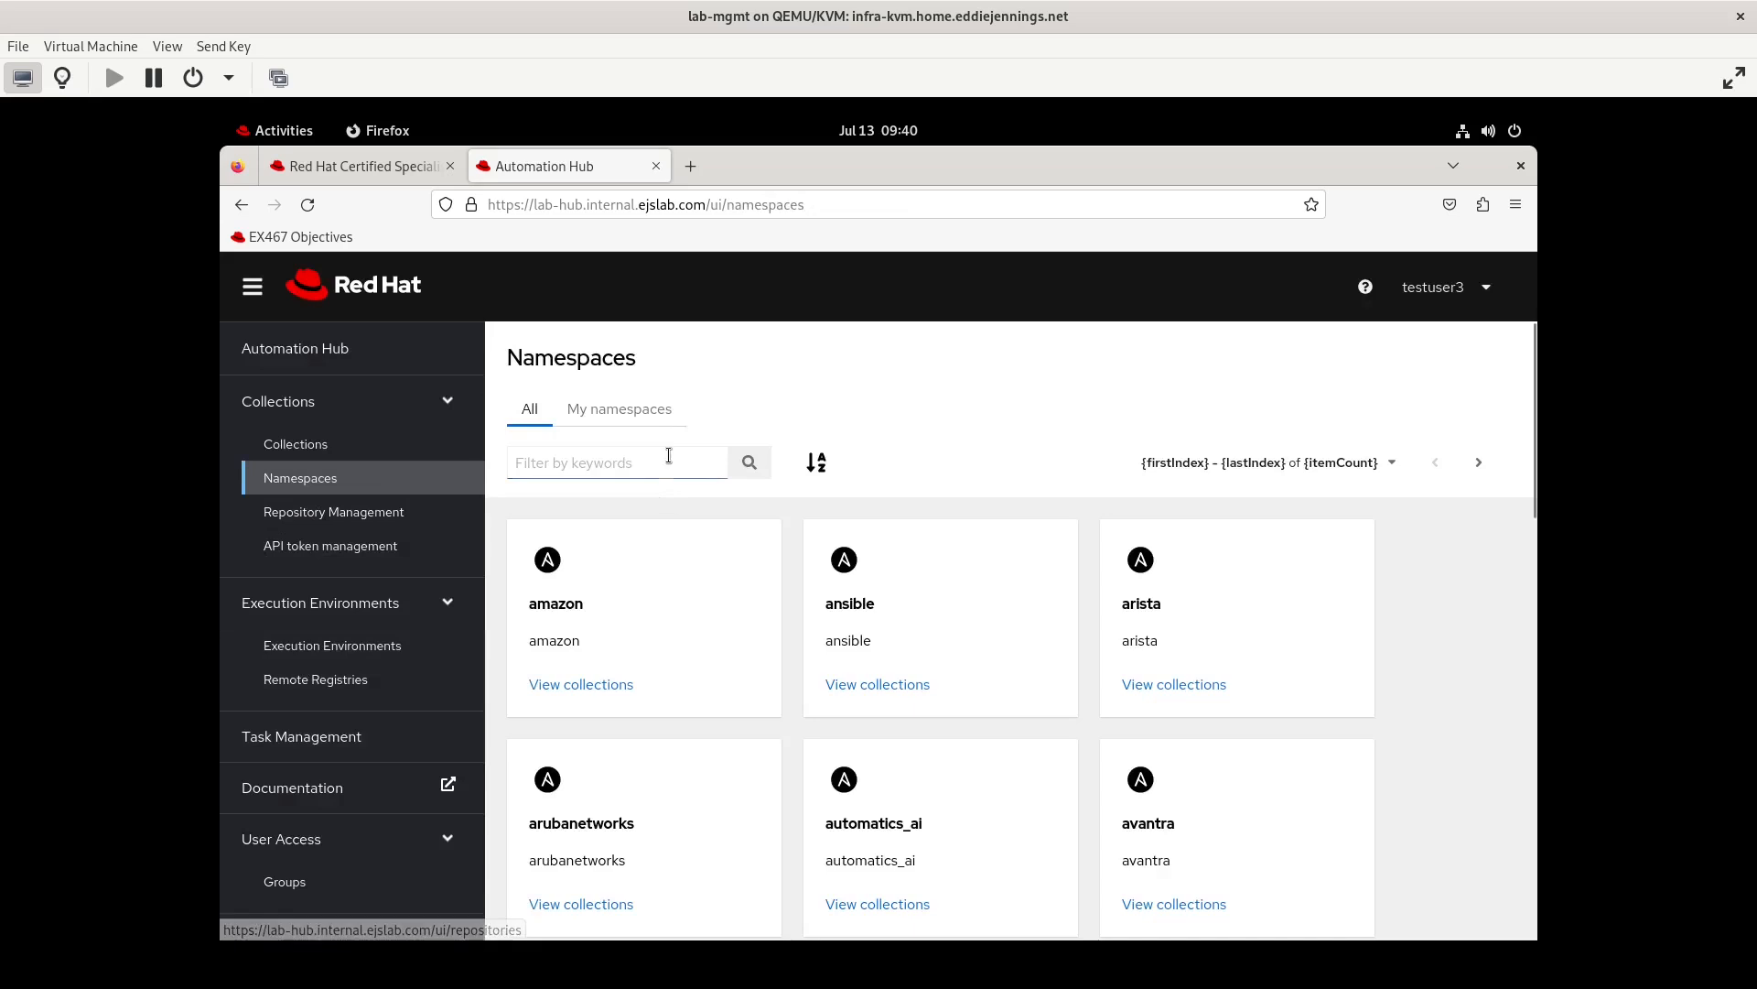
Search all namespaces for testgroup2 and open that namespace's collections
{"action": "left_click", "coordinate": [604, 467]}
{"action": "type", "text": "testgru"}
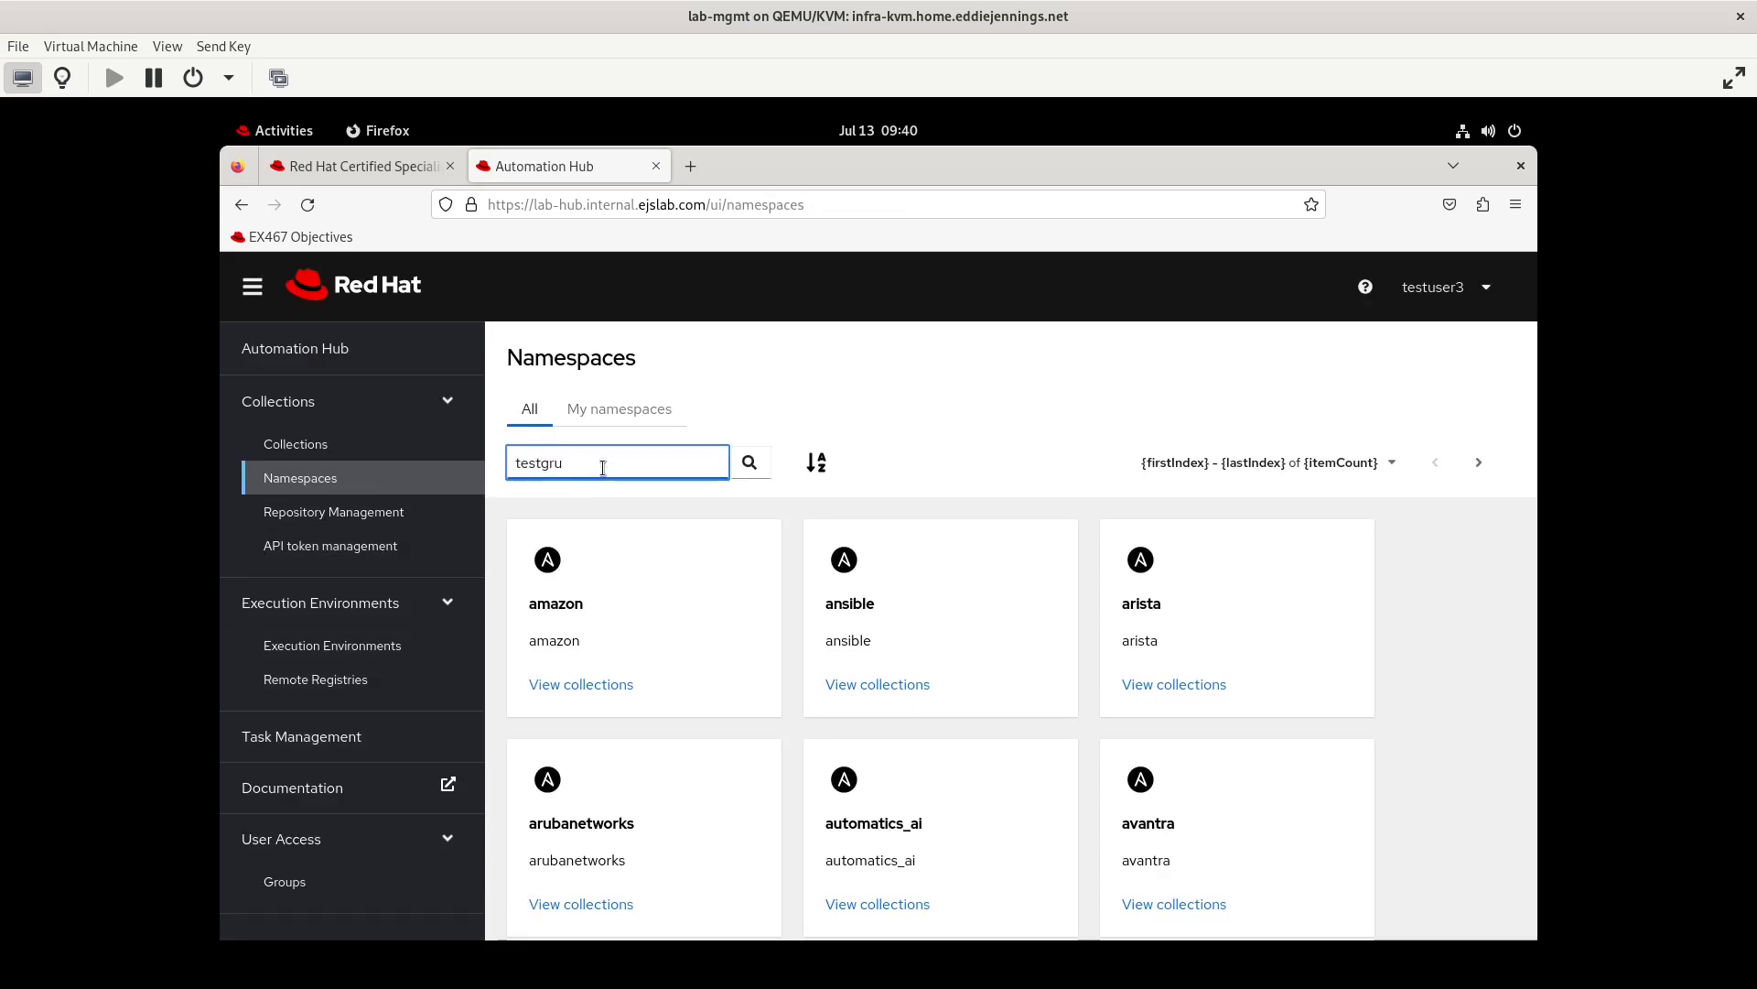
{"action": "key", "text": "BackSpace"}
{"action": "type", "text": "oup2"}
{"action": "key", "text": "Return"}
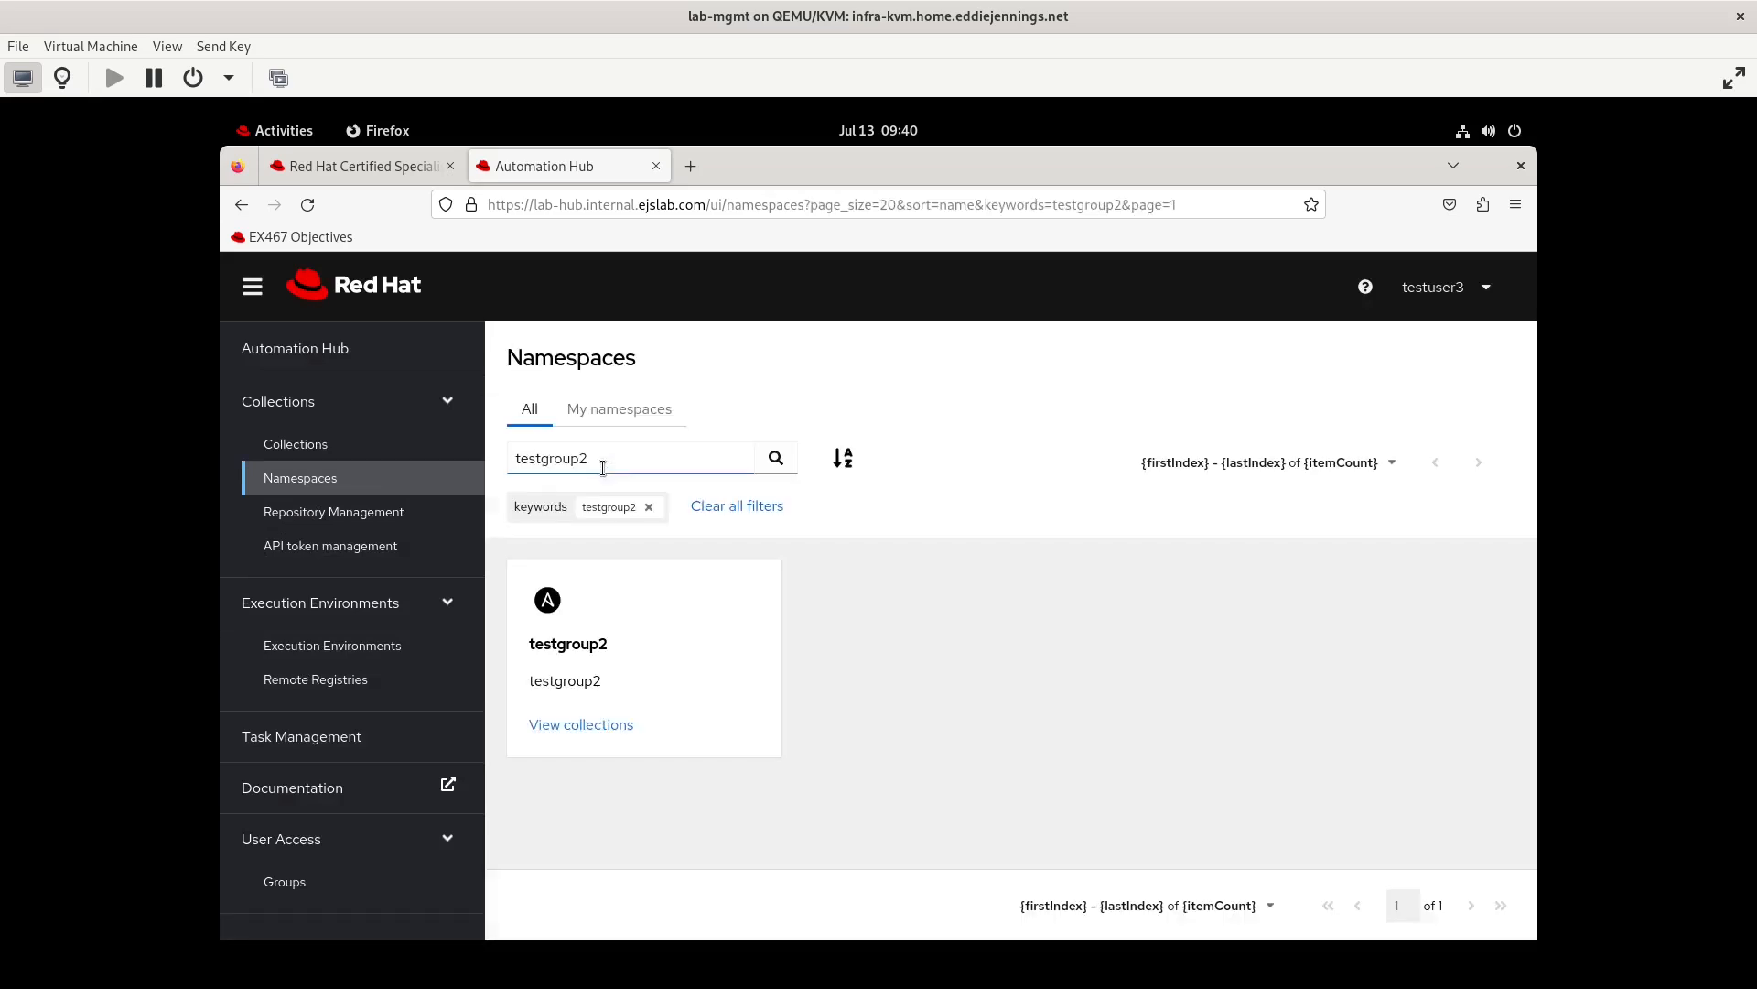
{"action": "left_click", "coordinate": [606, 725]}
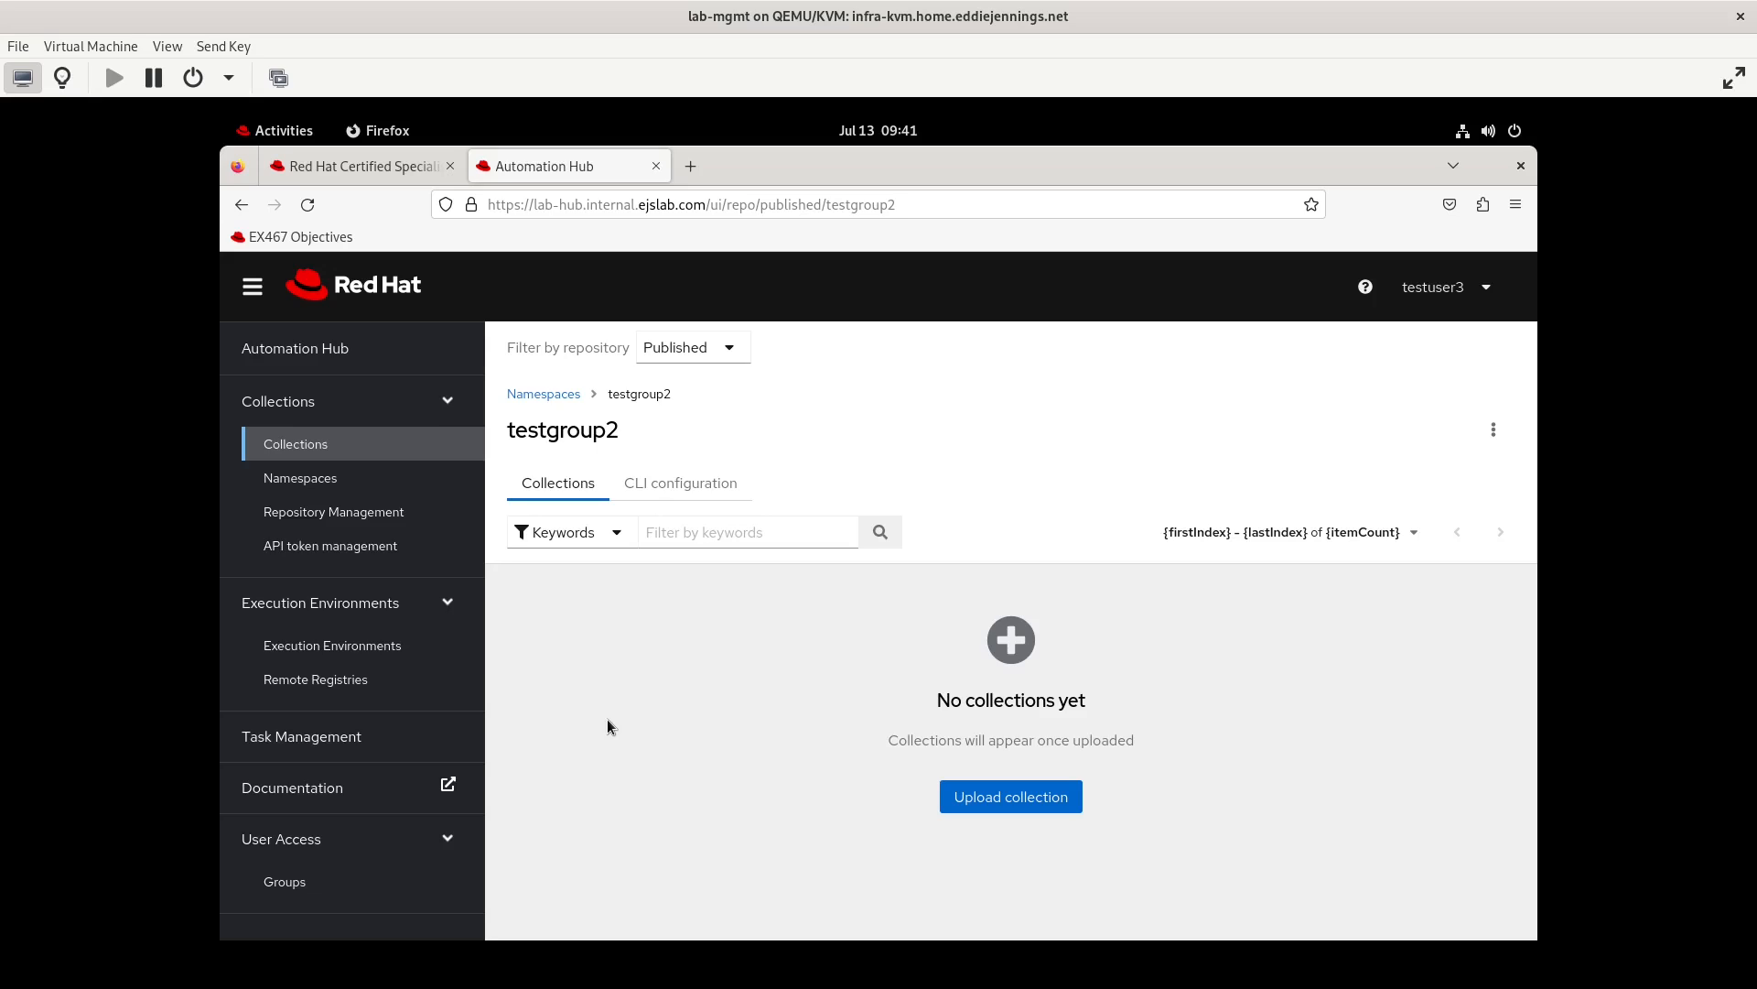
Upload testgroup2-testcollection1-1.0.0.tar.gz from cc2/testgroup2/testcollection1 to the testgroup2 namespace
{"action": "left_click", "coordinate": [1018, 802]}
{"action": "left_click", "coordinate": [699, 595]}
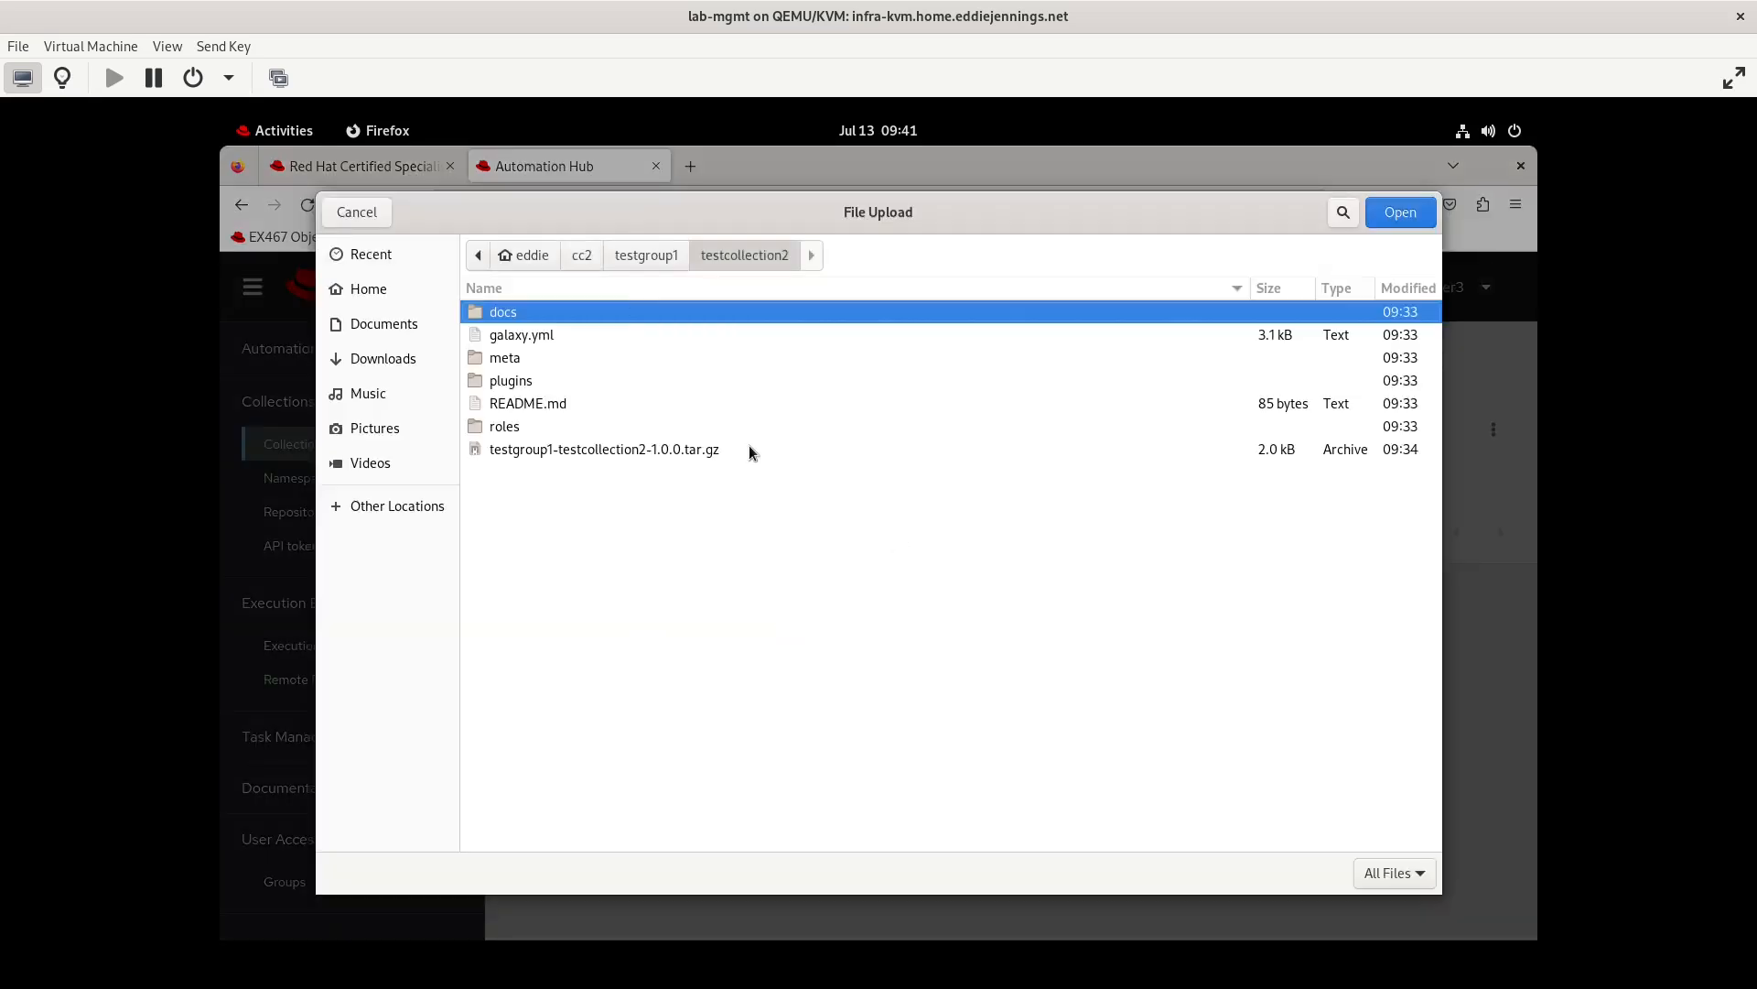
{"action": "left_click", "coordinate": [578, 255]}
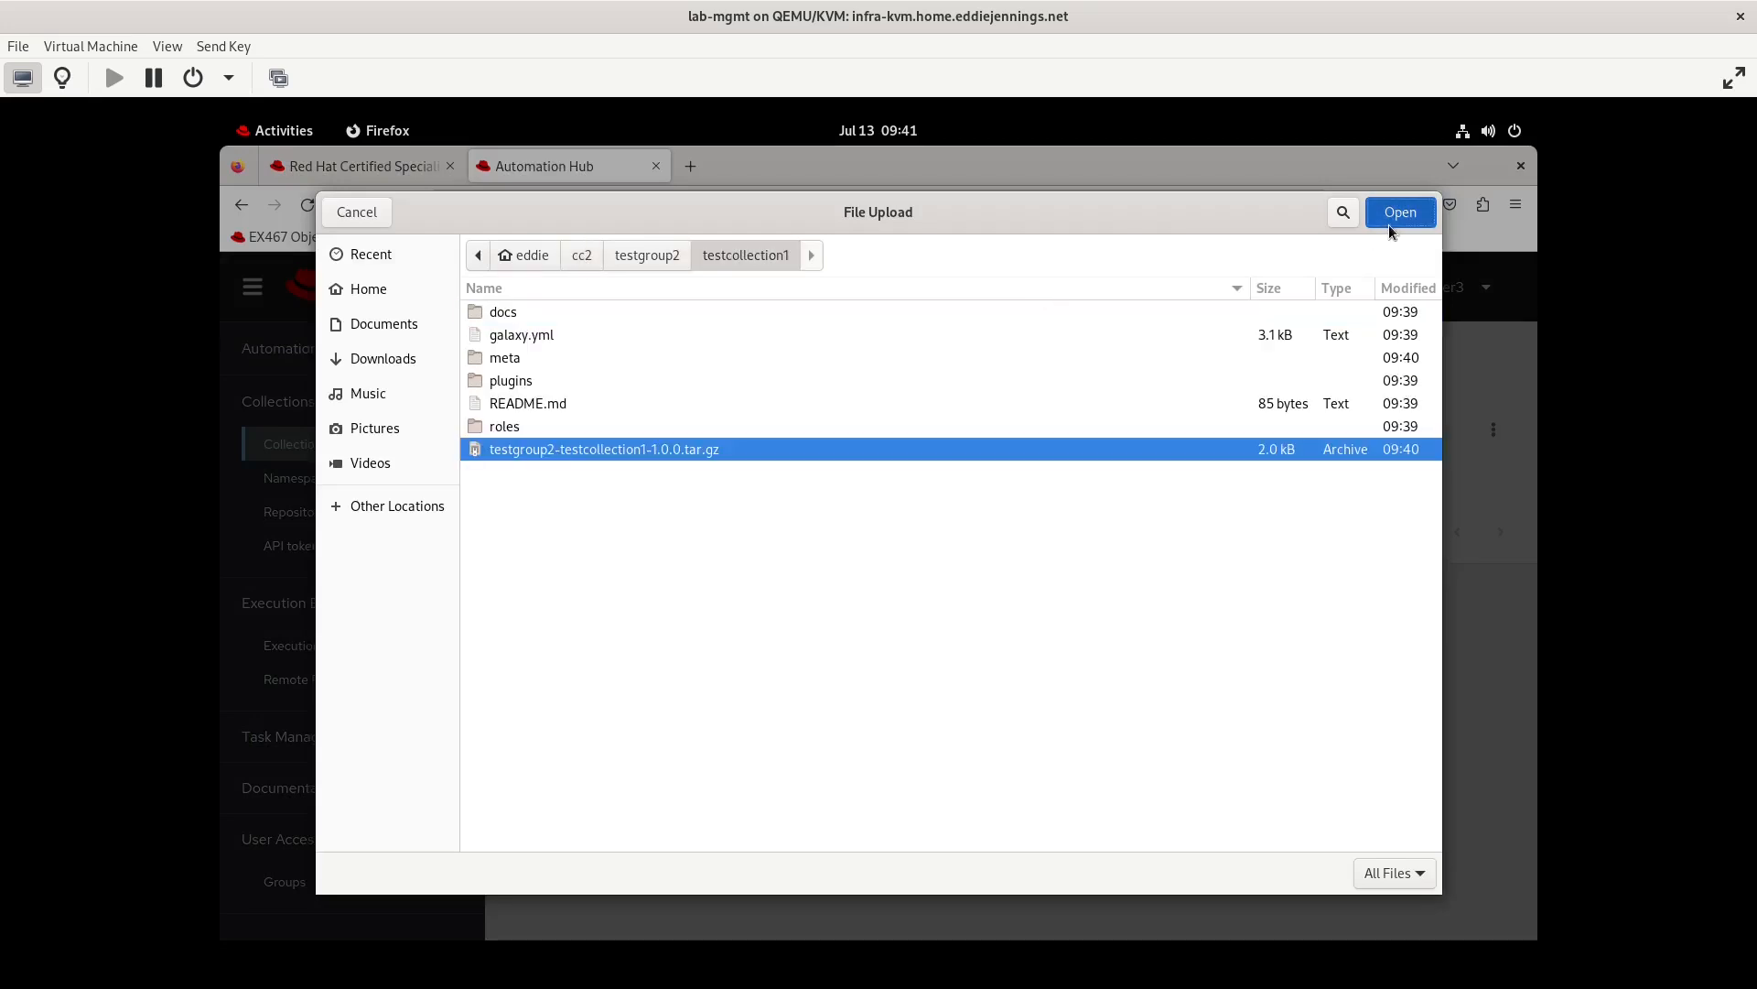
{"action": "left_click", "coordinate": [1387, 224]}
{"action": "left_click", "coordinate": [696, 654]}
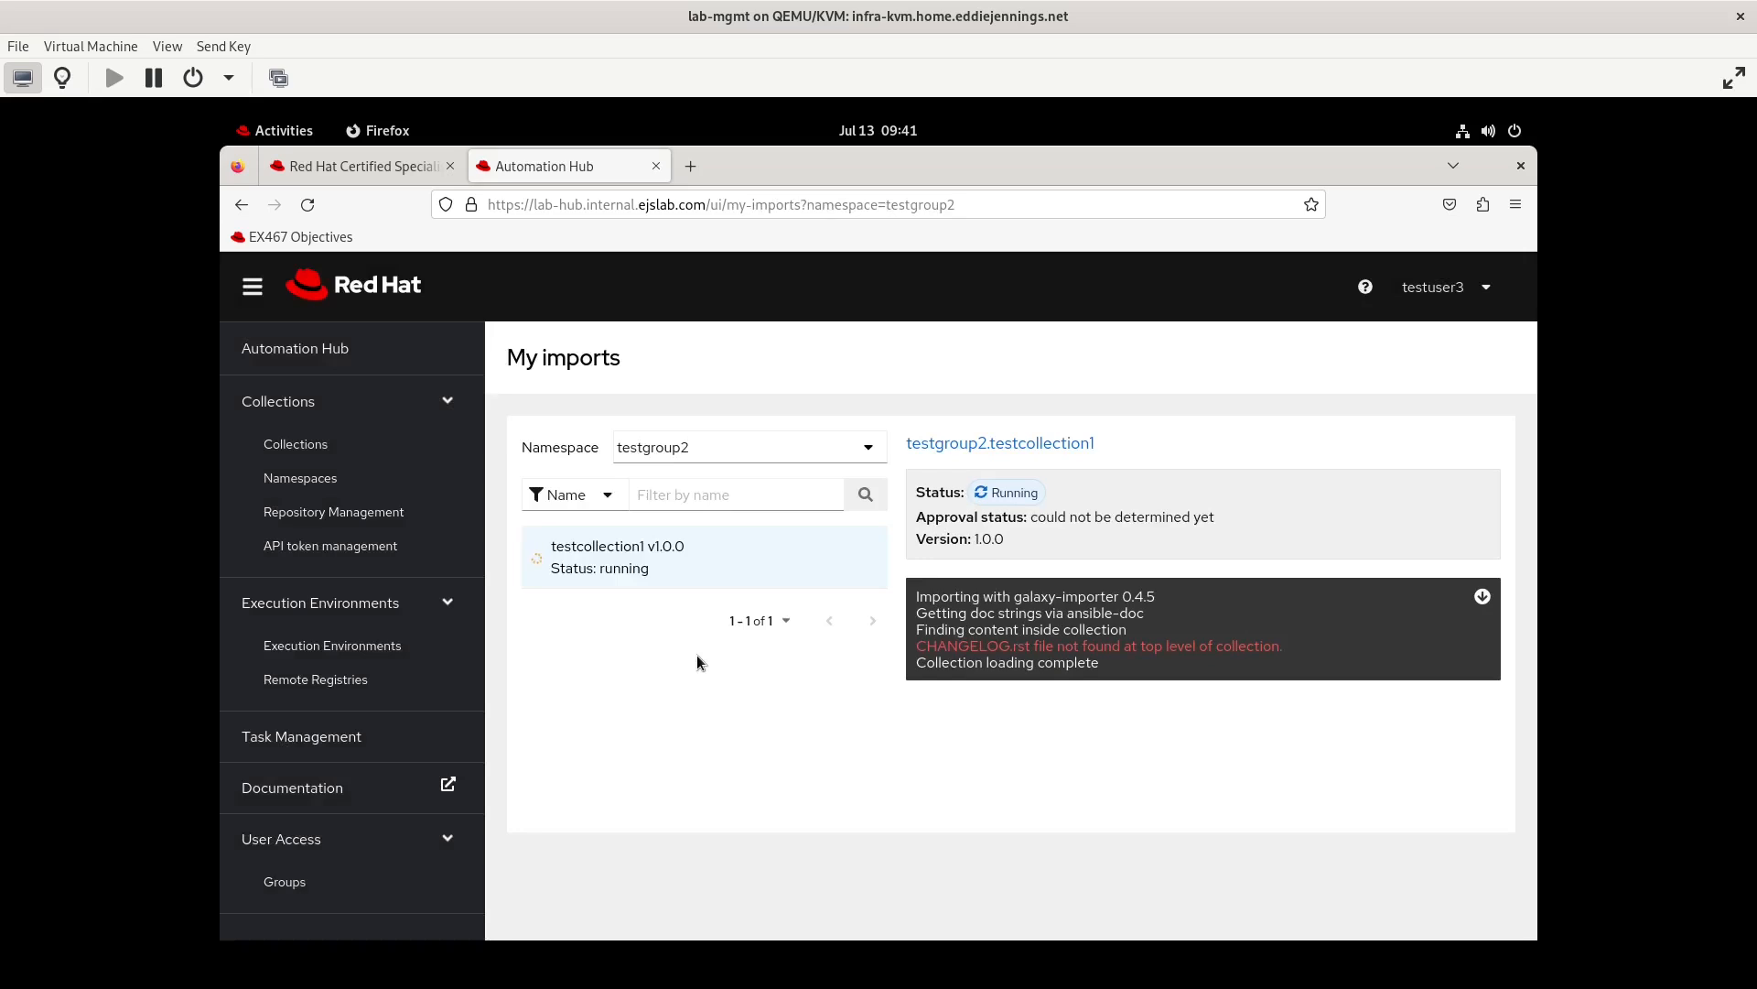
Switch to the Red Hat EX467 page to review the exam objectives for Private Automation Hub access
{"action": "left_click", "coordinate": [357, 165]}
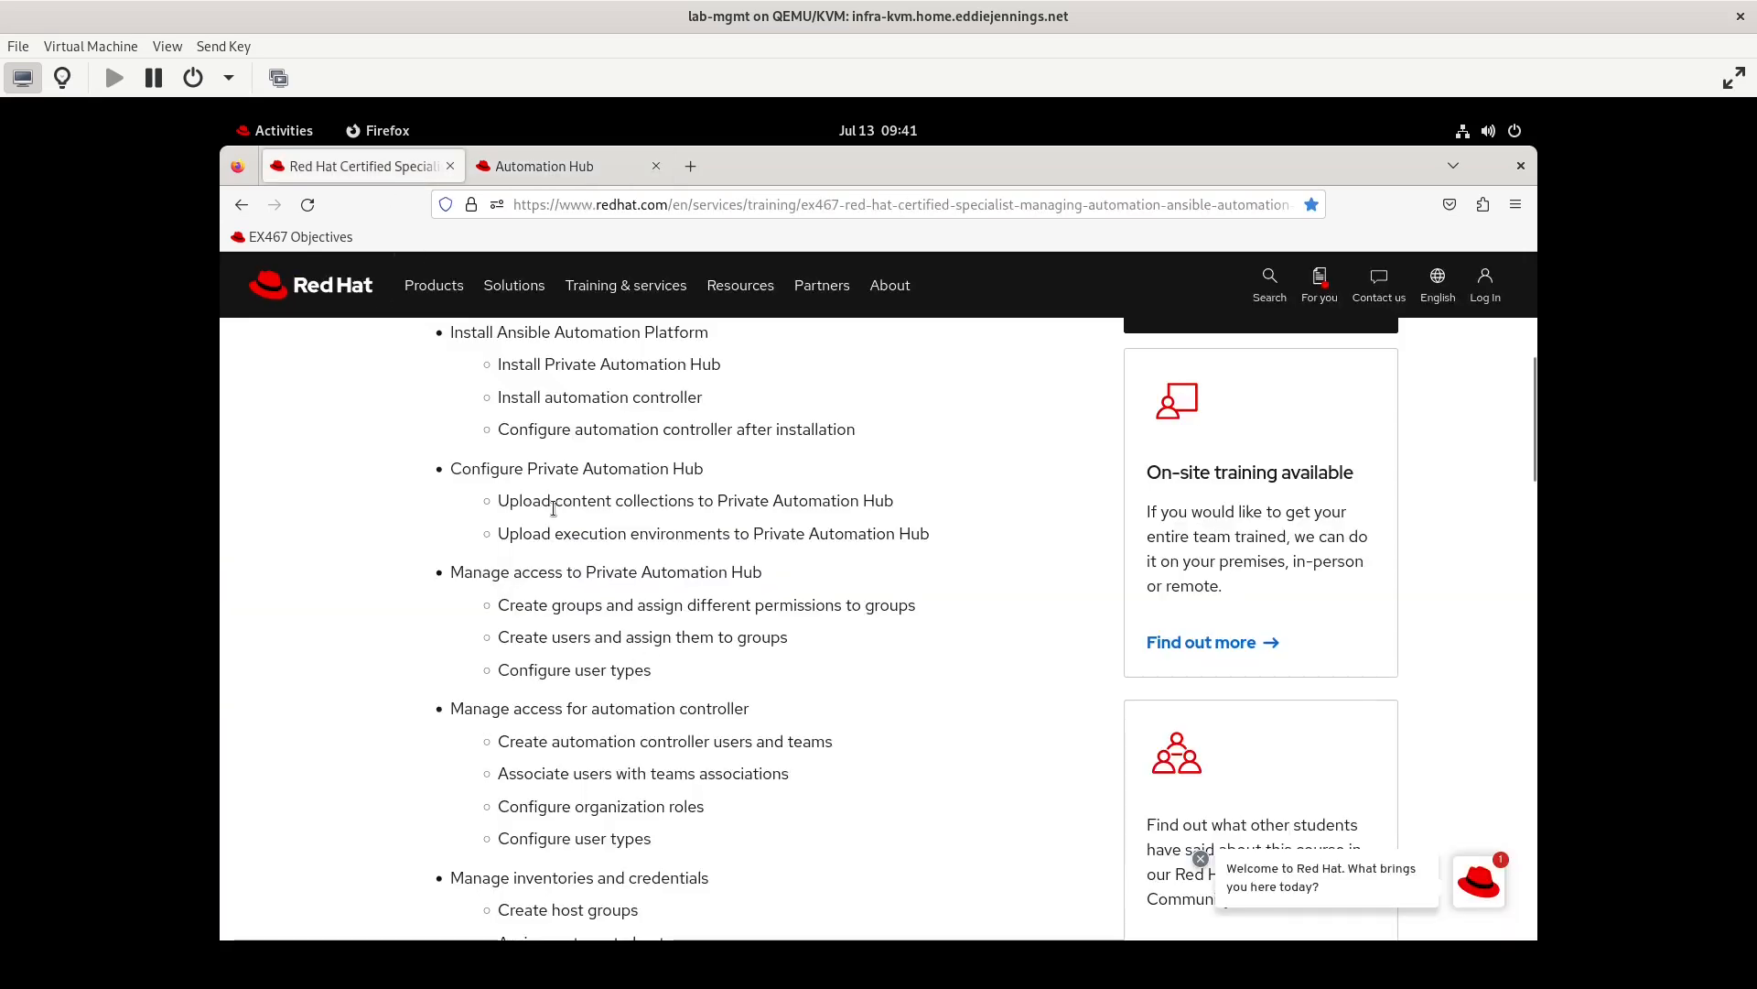